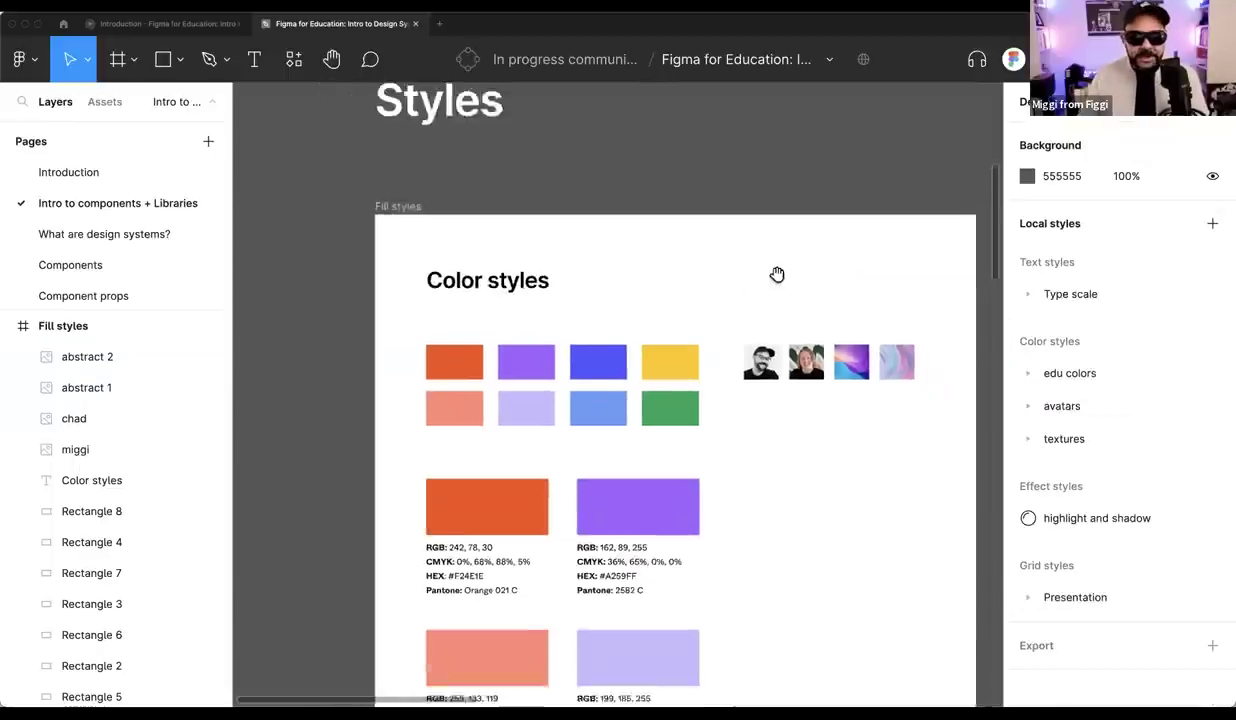
Select the H1 sample text in the Text styles frame and view the list of available text styles
scroll(700, 285, up, 2)
scroll(740, 306, down, 1)
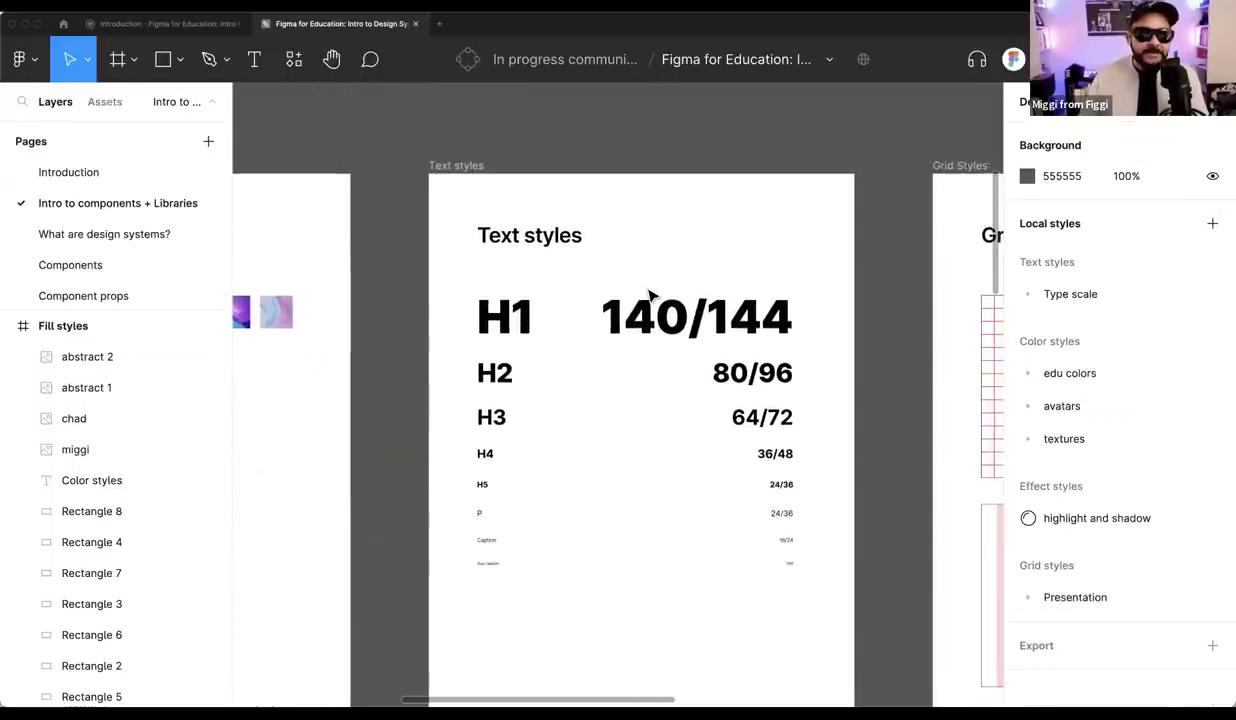
click(524, 320)
key(shift+a)
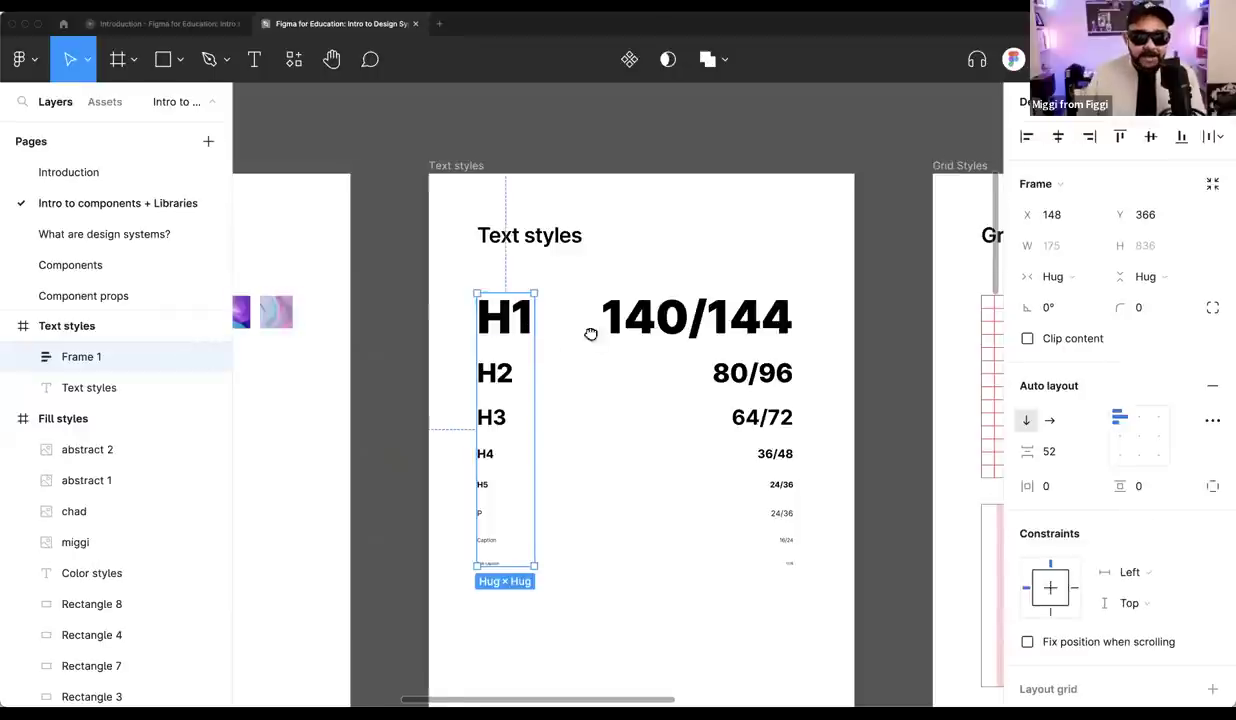
scroll(566, 345, left, 2)
scroll(566, 345, down, 1)
double_click(551, 301)
scroll(524, 289, up, 3)
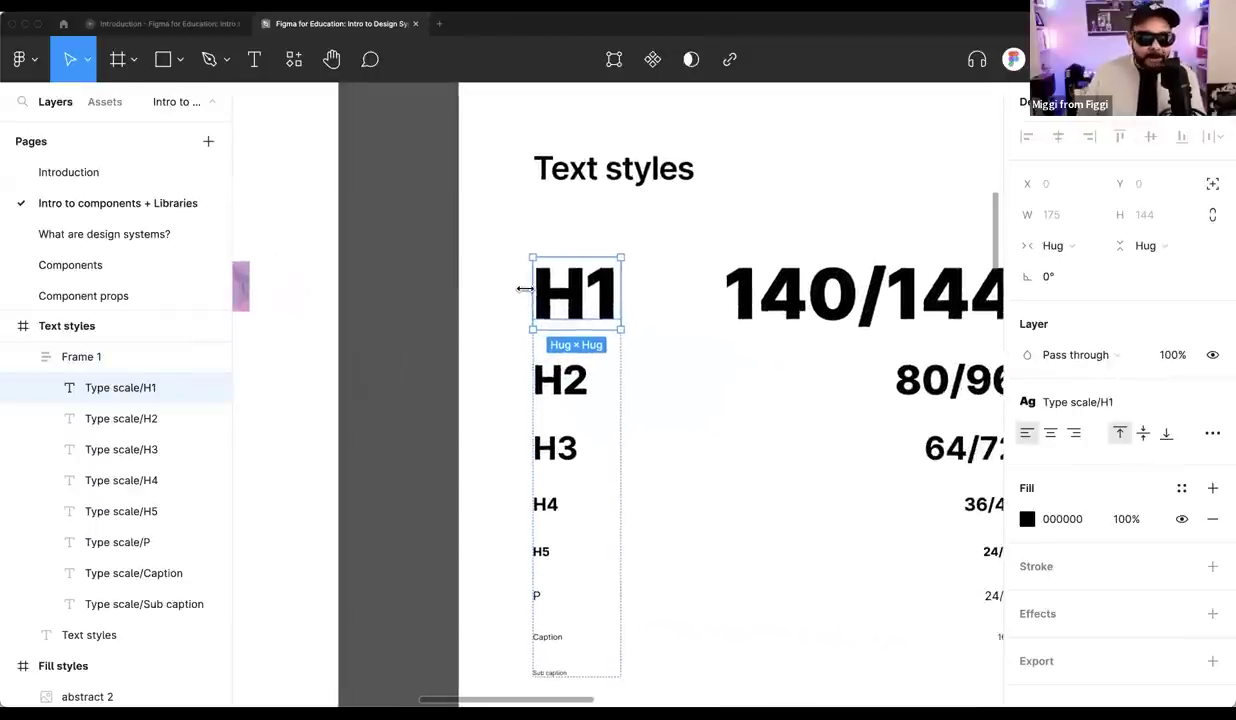
scroll(537, 289, down, 3)
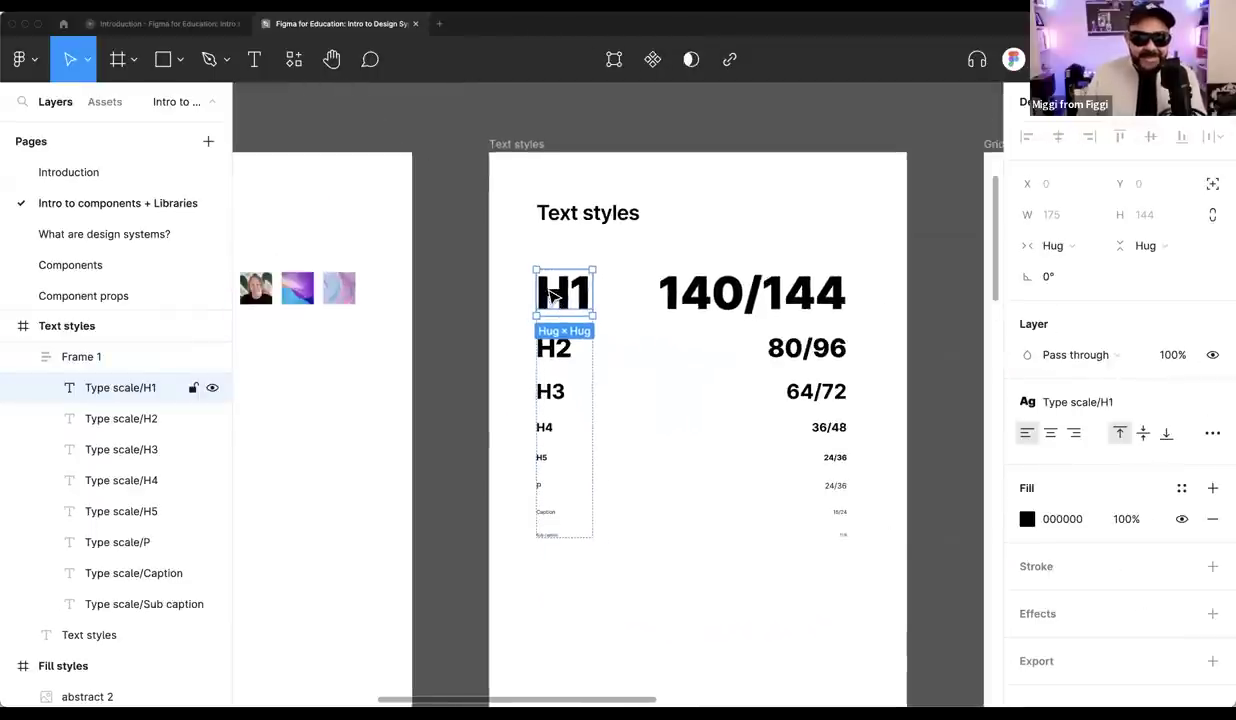
click(1078, 405)
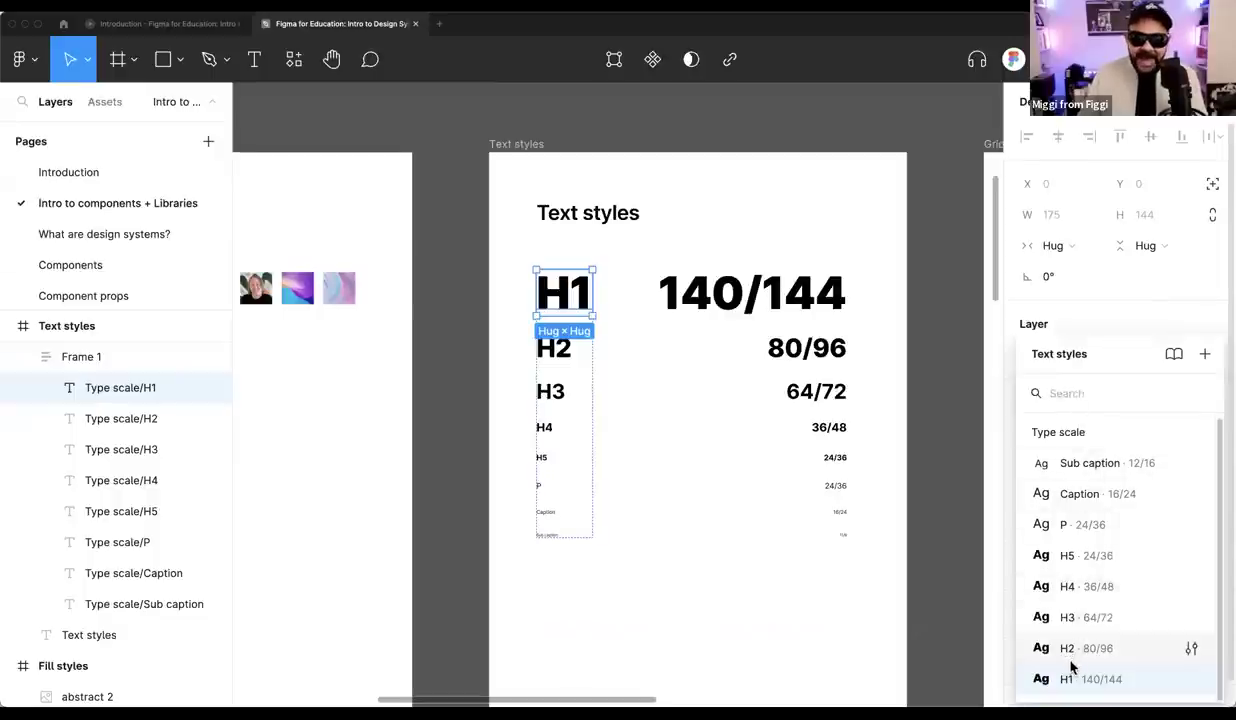
click(864, 251)
Examine the type scale in the Text styles frame and the sample layouts in the Grid Styles frame
scroll(864, 251, down, 2)
scroll(864, 251, left, 1)
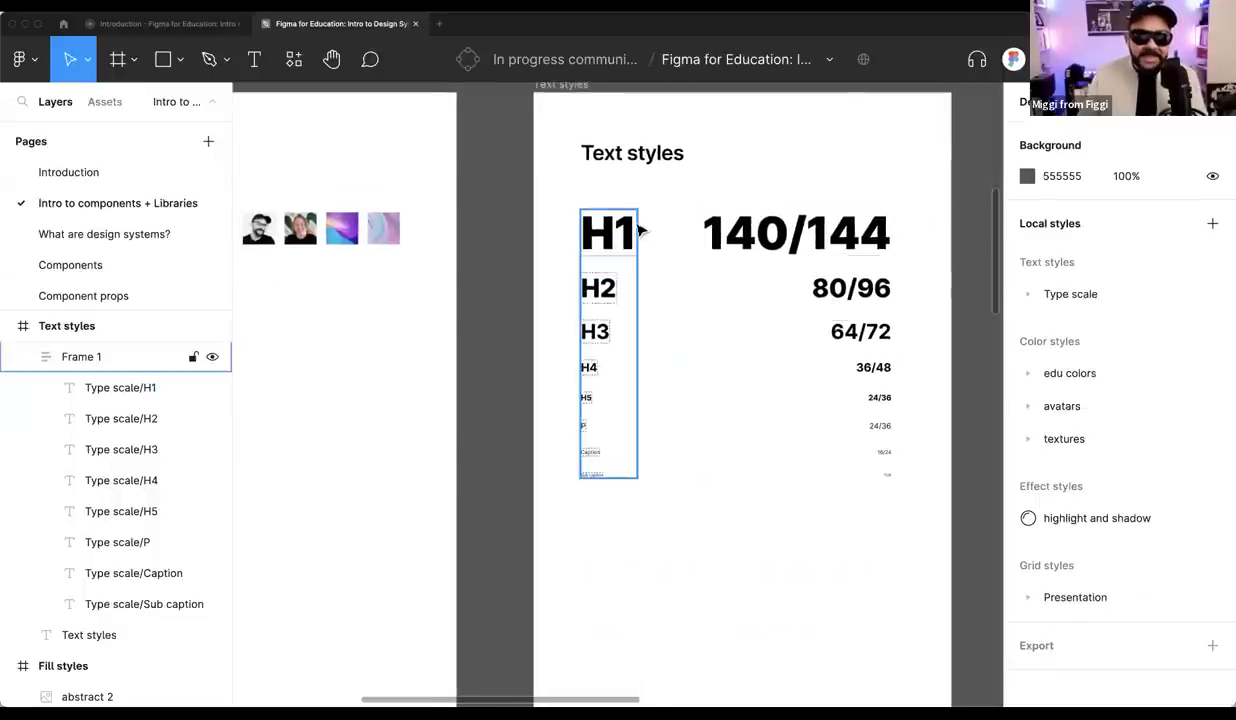
scroll(598, 502, up, 2)
scroll(620, 520, down, 4)
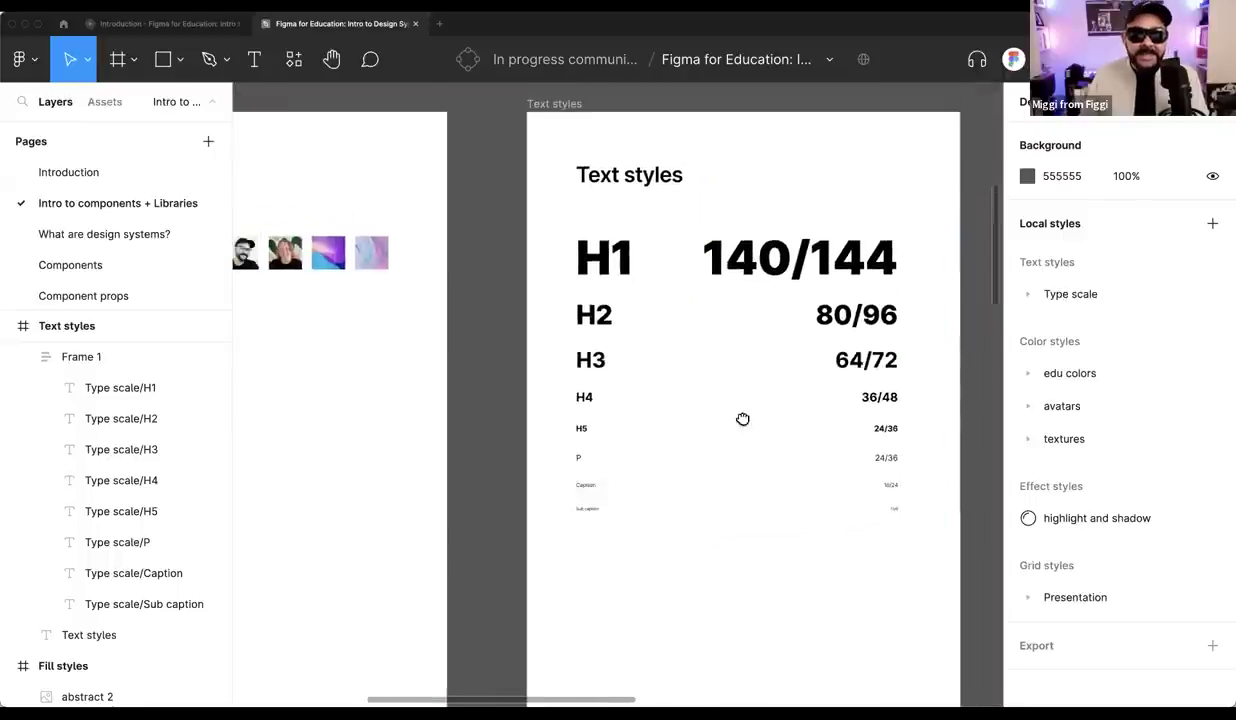
drag(742, 417, 660, 422)
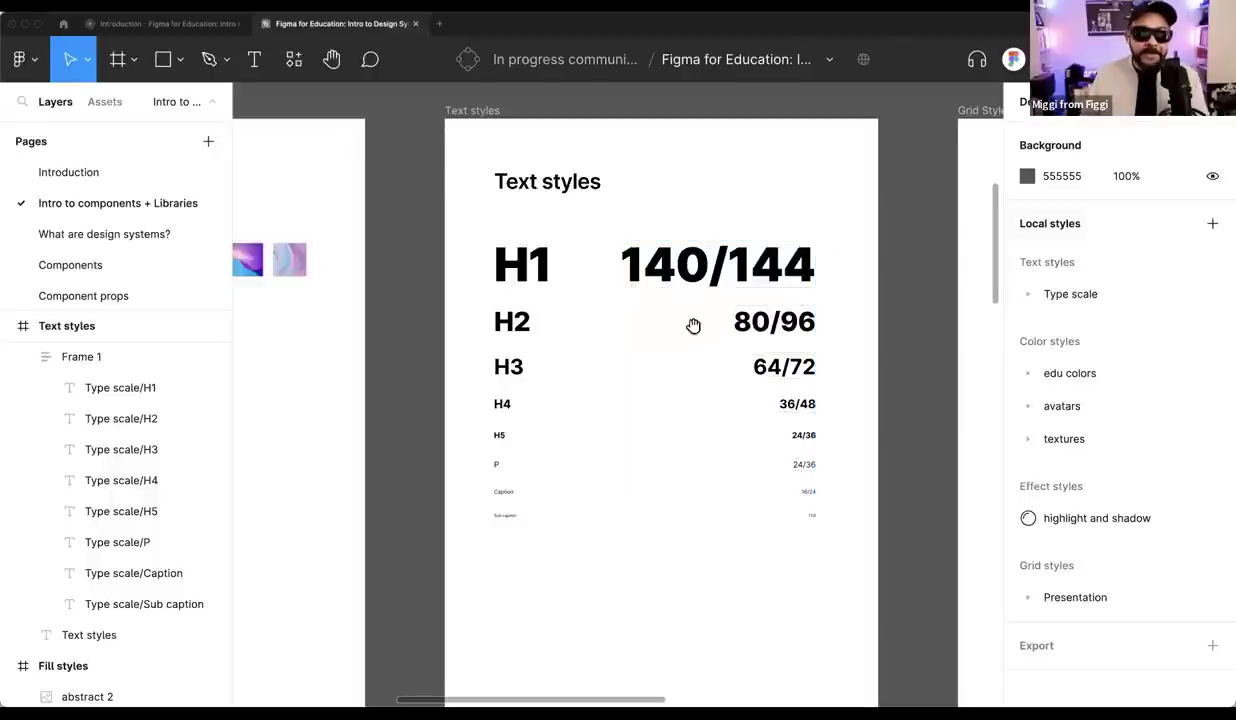
drag(690, 326, 640, 370)
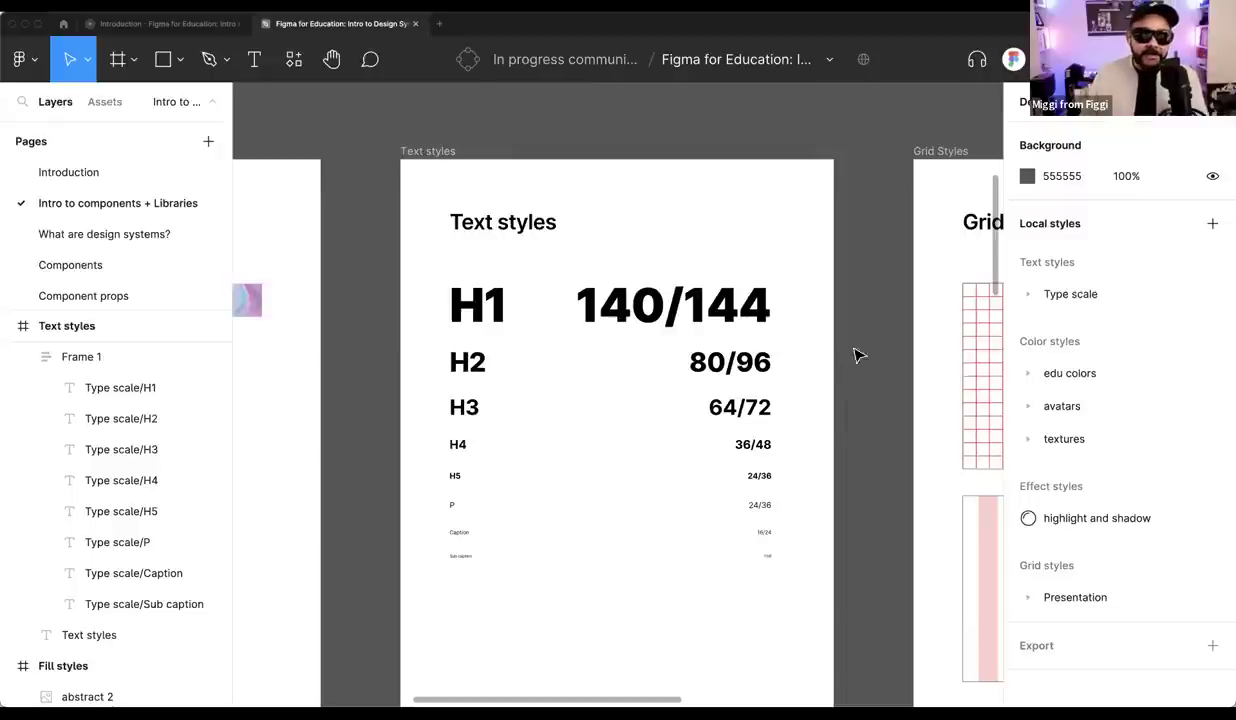
scroll(607, 337, right, 10)
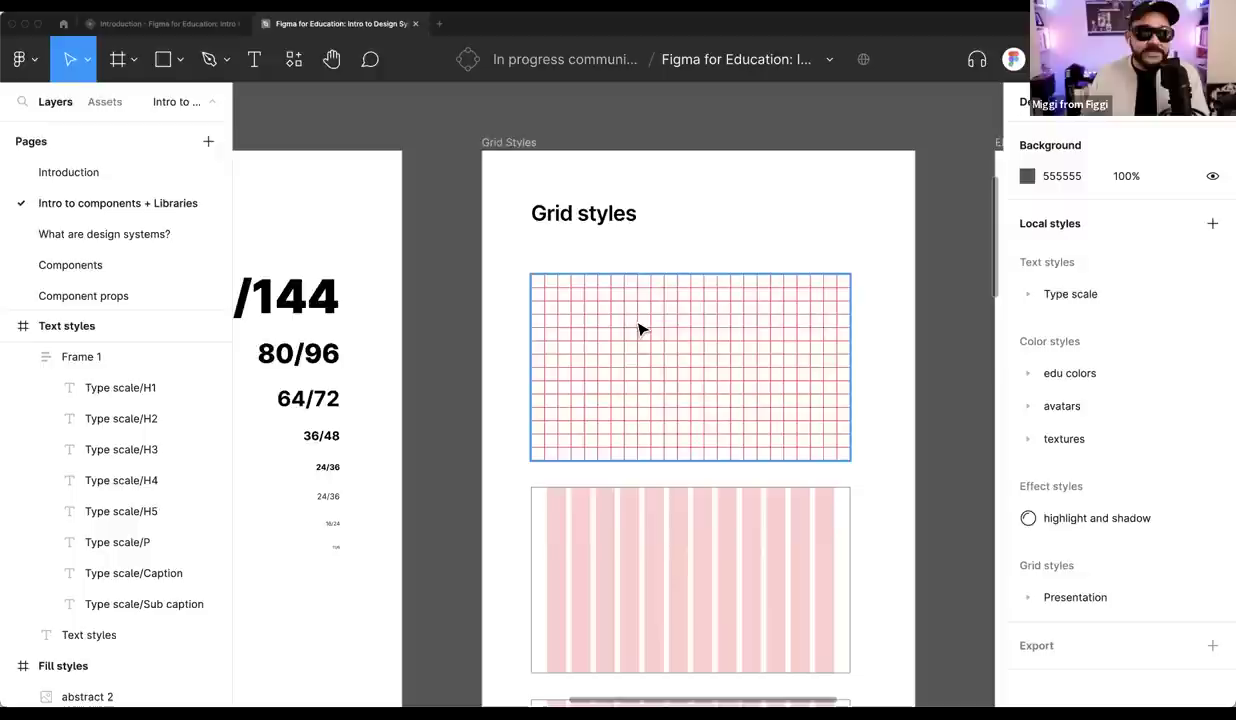
scroll(640, 320, down, 6)
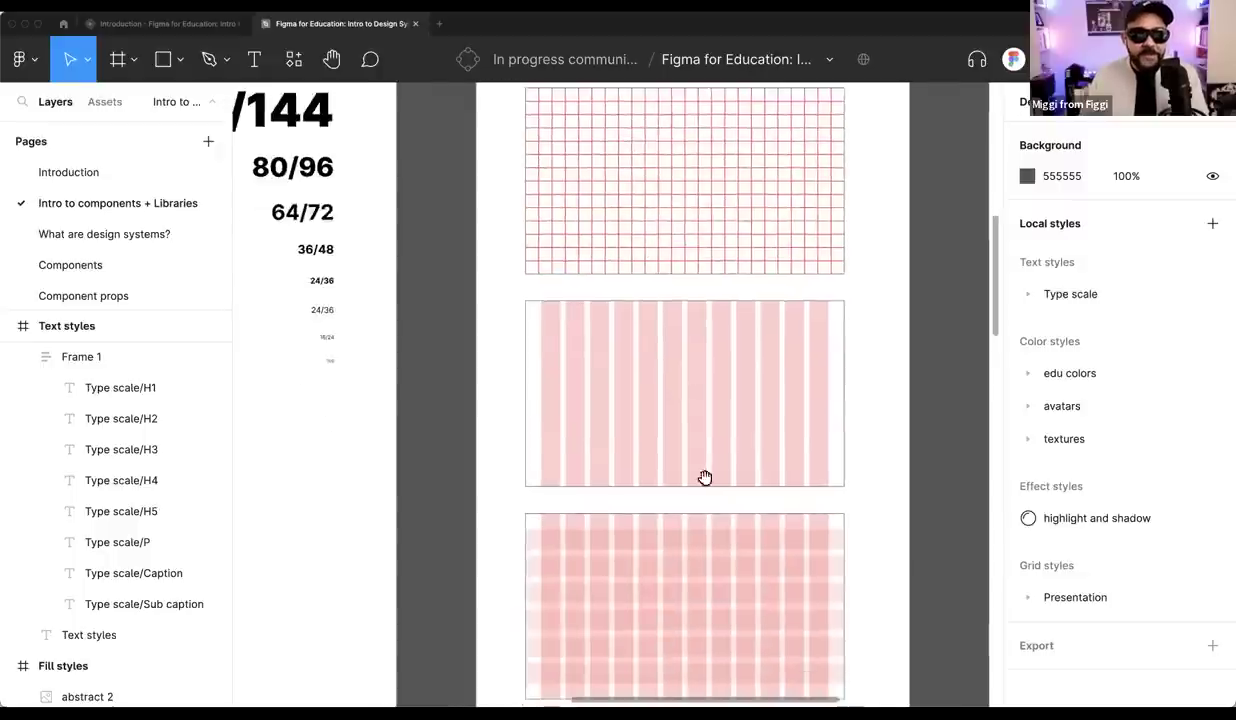
Draw a frame about 441 × 682 above the Grid Styles frame and add a layout grid to it
scroll(695, 320, up, 3)
scroll(691, 434, up, 4)
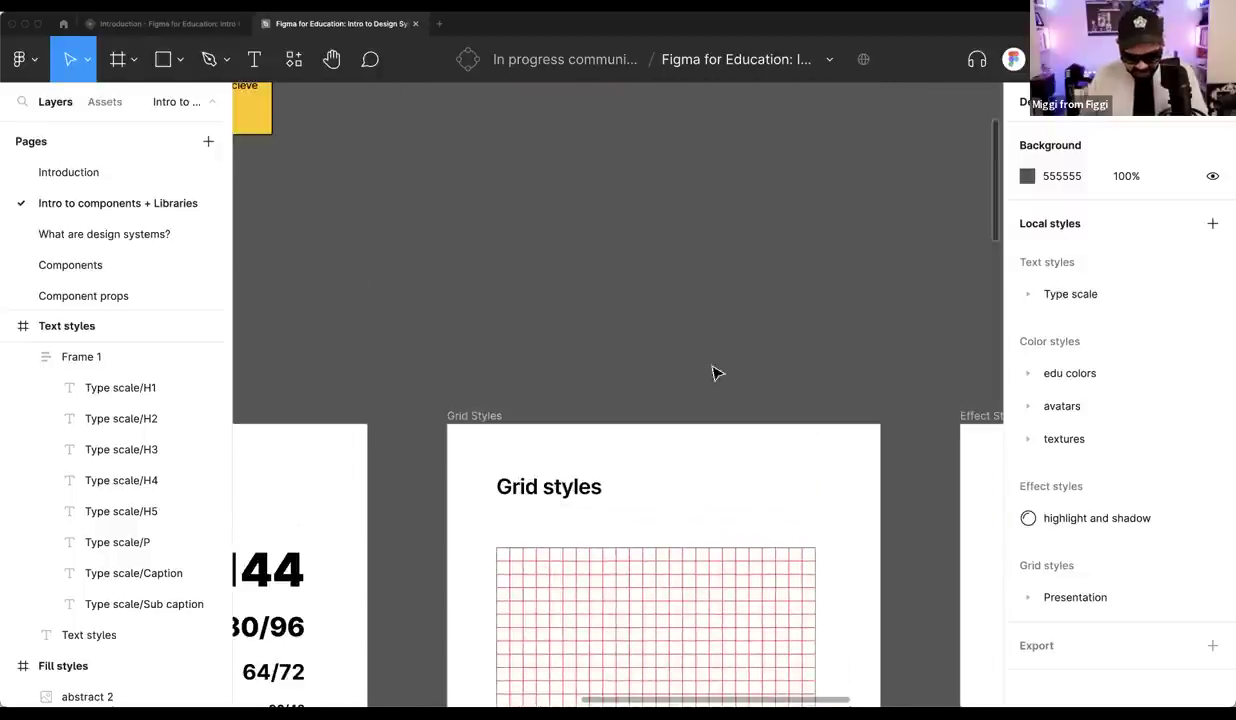
key(f)
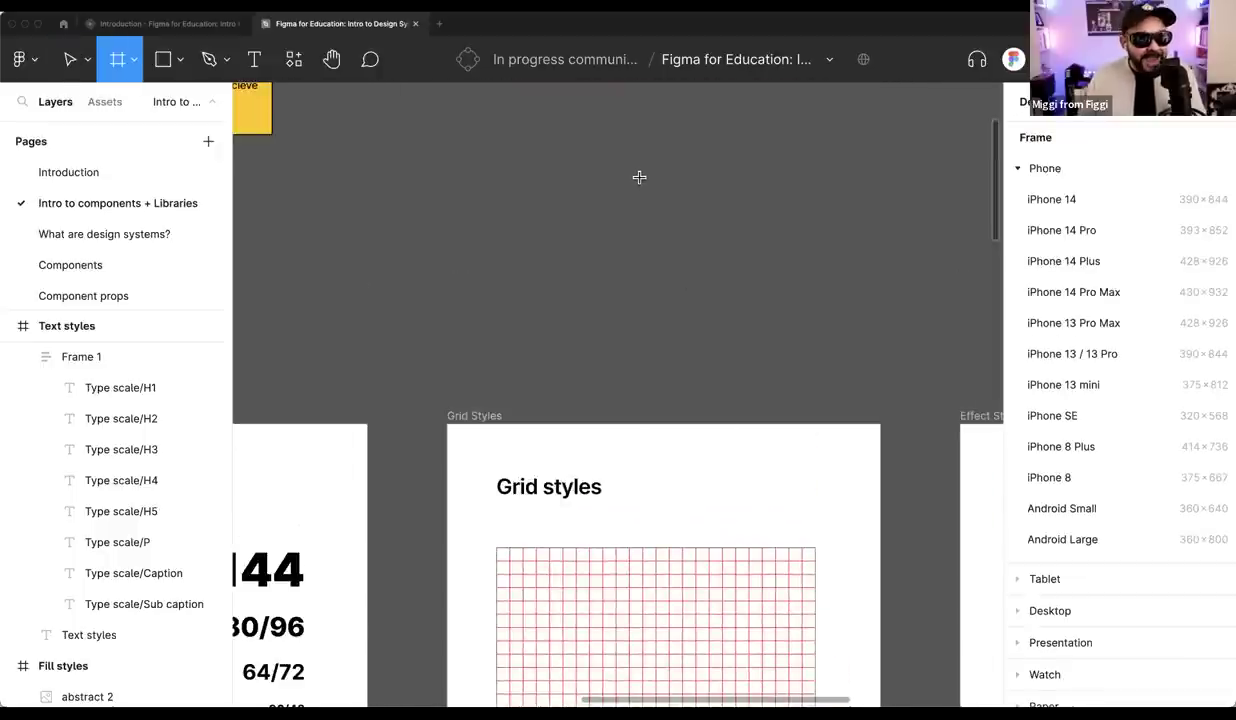
drag(623, 134, 769, 361)
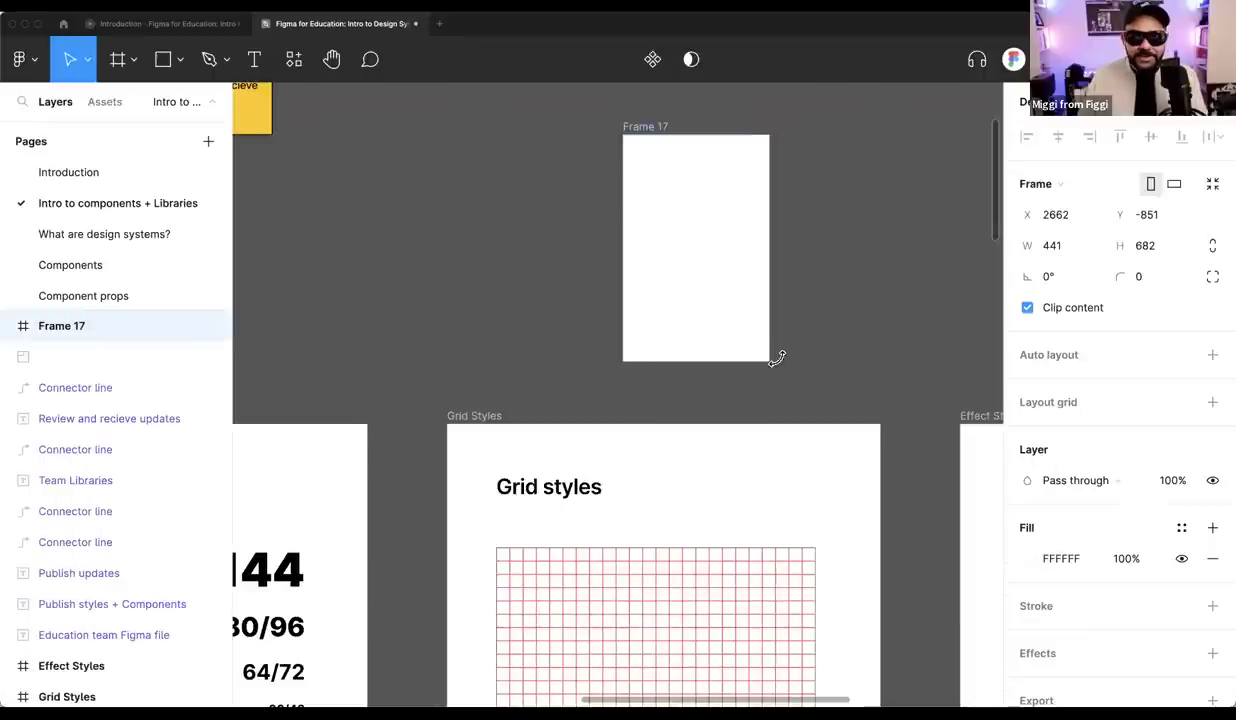
click(1040, 401)
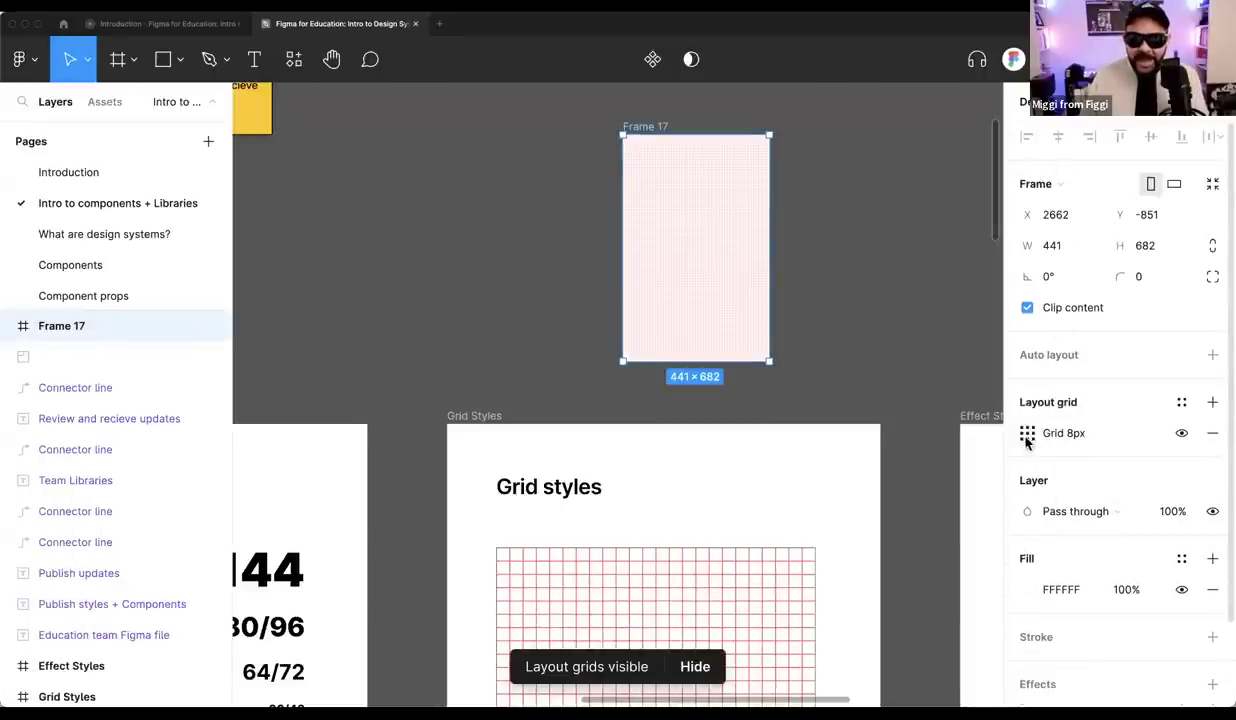
Try rows for the new frame's layout grid, set the count to 4, and change the grid type to columns
click(1029, 437)
click(815, 438)
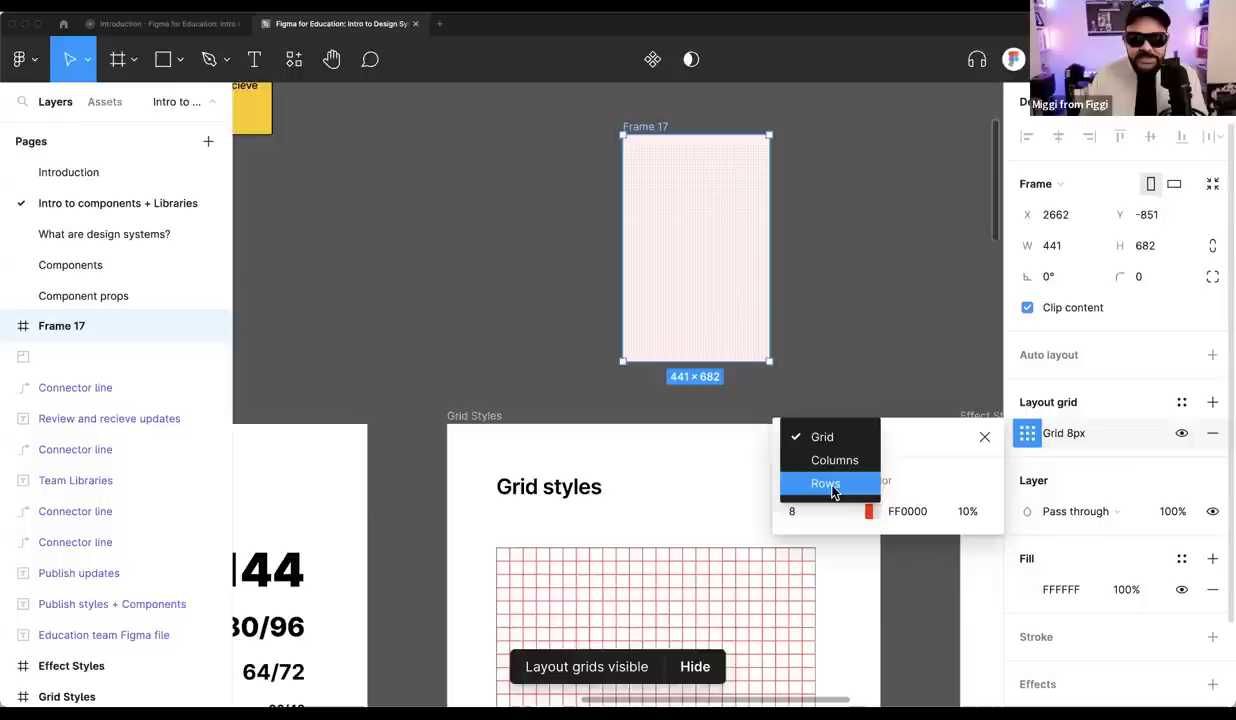
click(826, 484)
text(4)
key(Return)
click(818, 437)
click(818, 411)
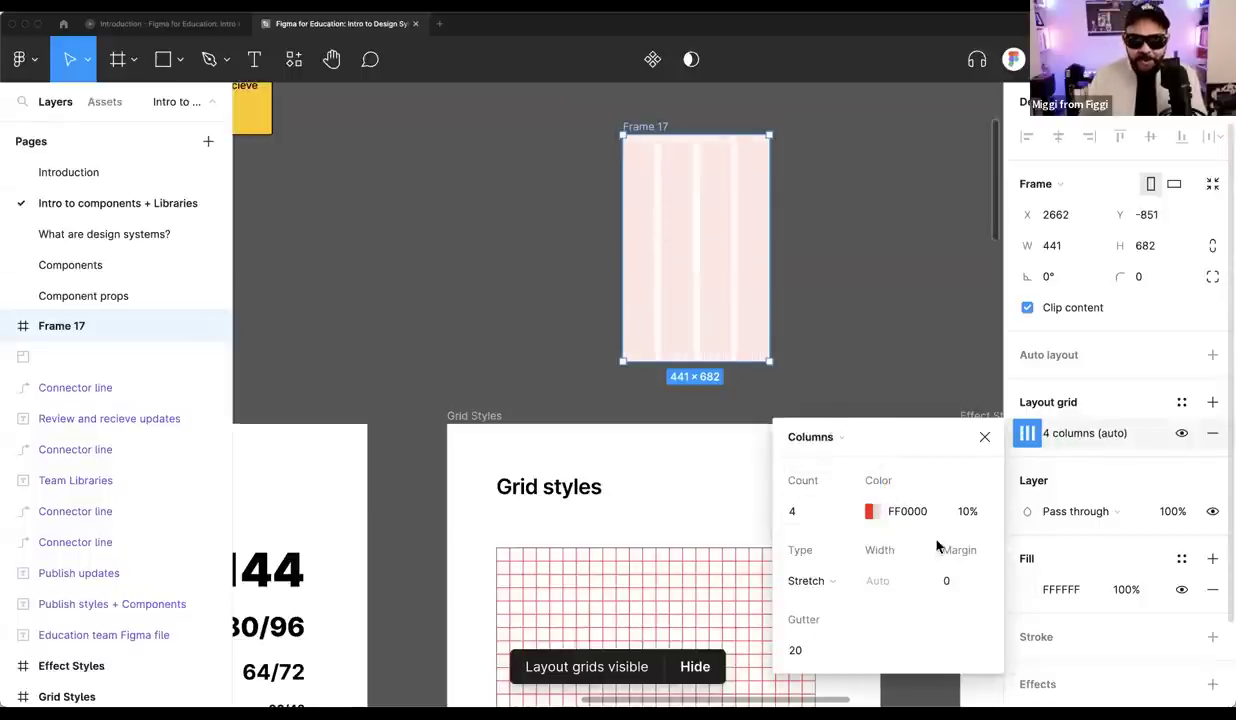
click(984, 437)
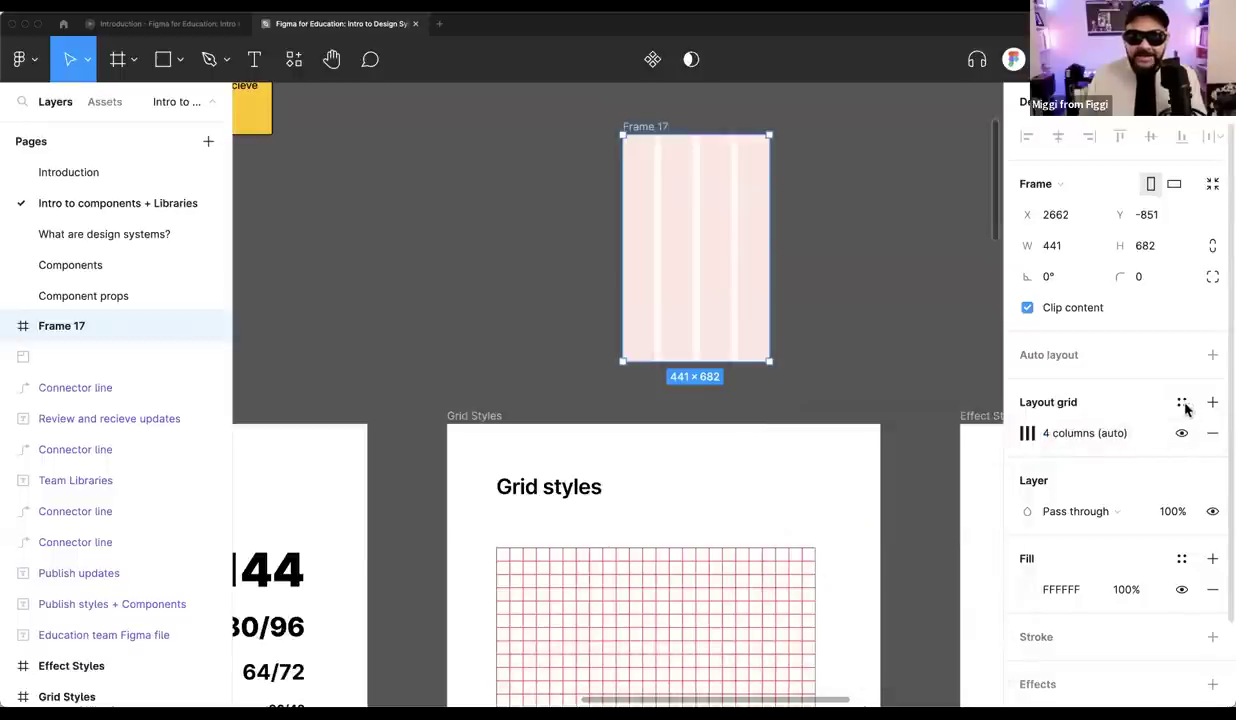
View the saved grid styles available for the new frame and delete that frame
click(1181, 402)
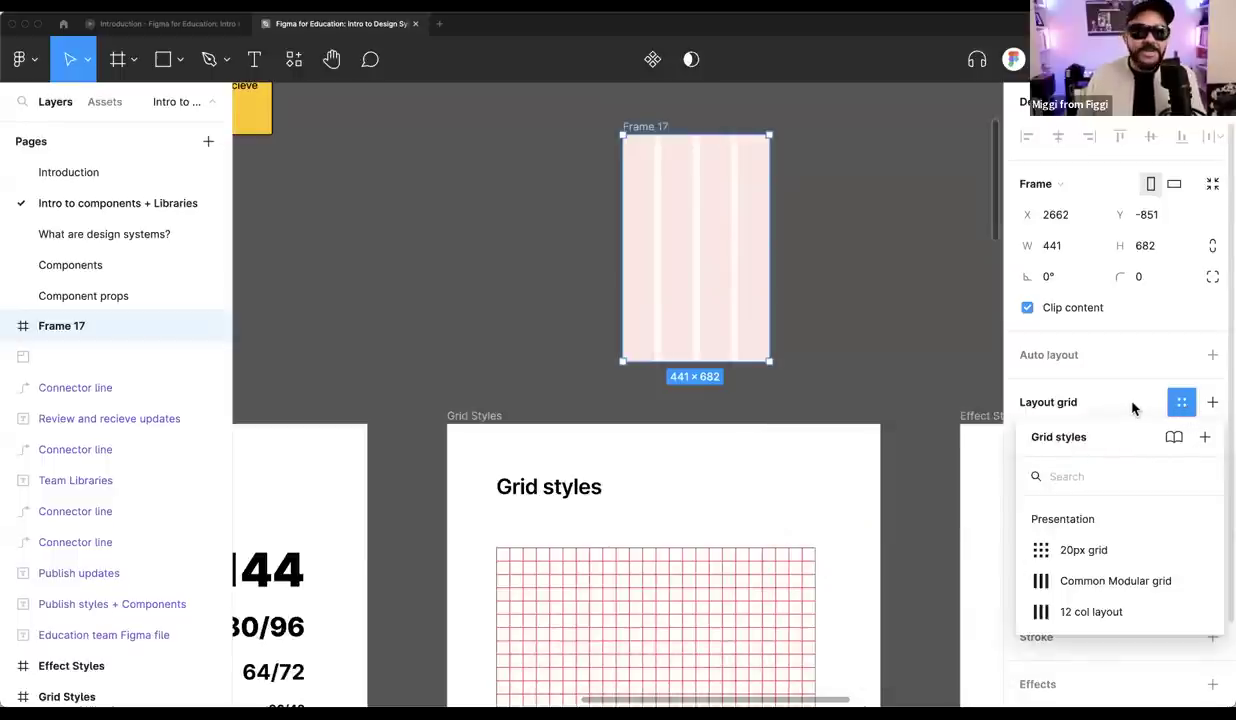
click(844, 243)
click(844, 243)
click(635, 133)
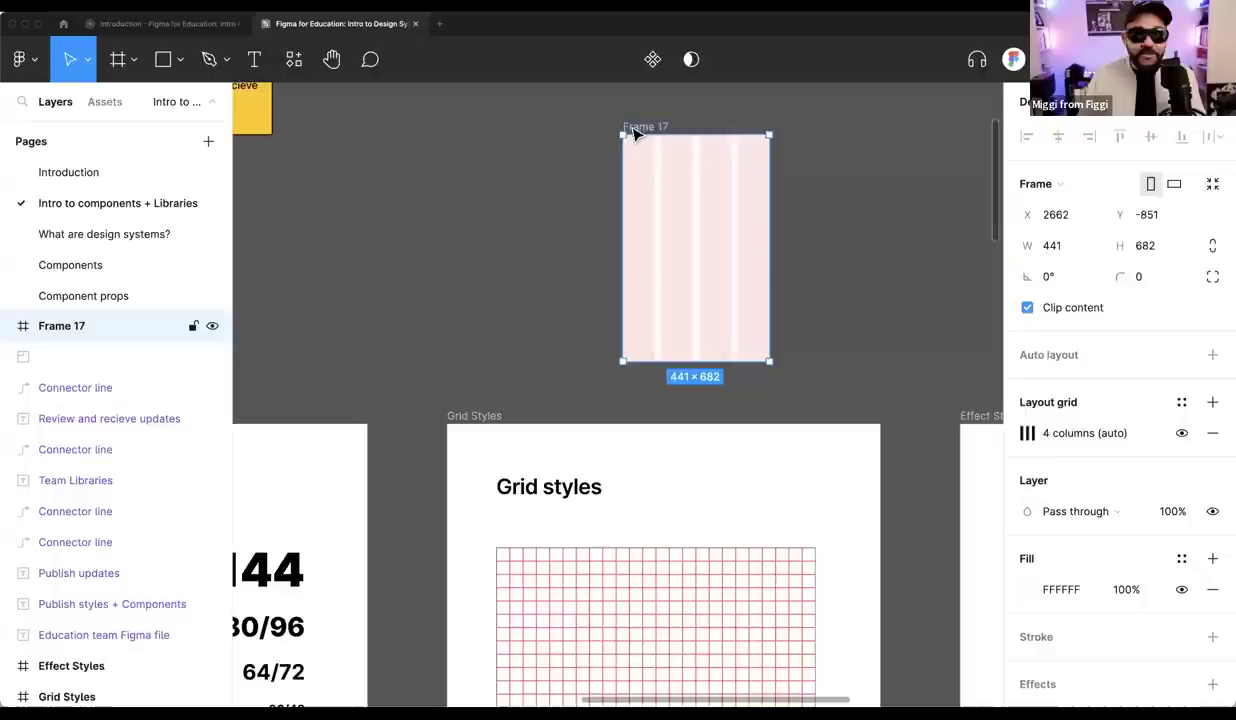
key(Delete)
Select the blue rectangle in the Effect Styles frame to inspect its properties
scroll(819, 392, down, 5)
scroll(819, 392, right, 5)
scroll(644, 268, right, 5)
scroll(657, 293, left, 1)
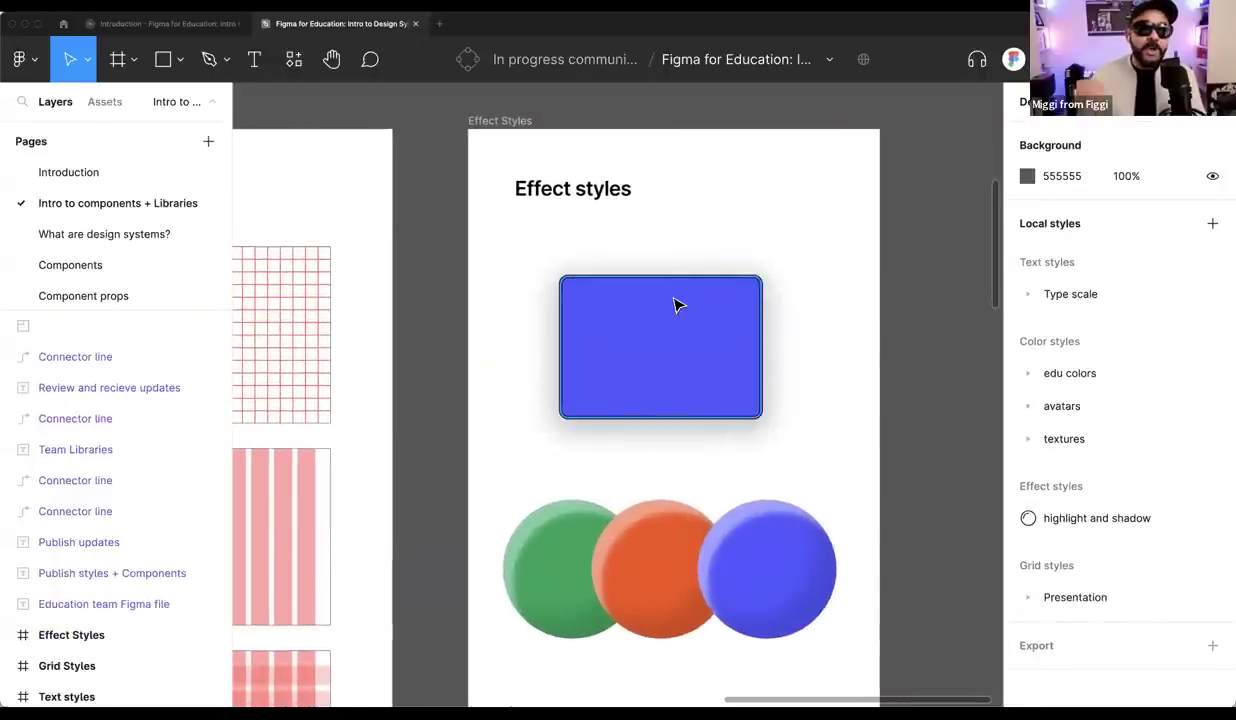
click(678, 307)
scroll(820, 372, right, 3)
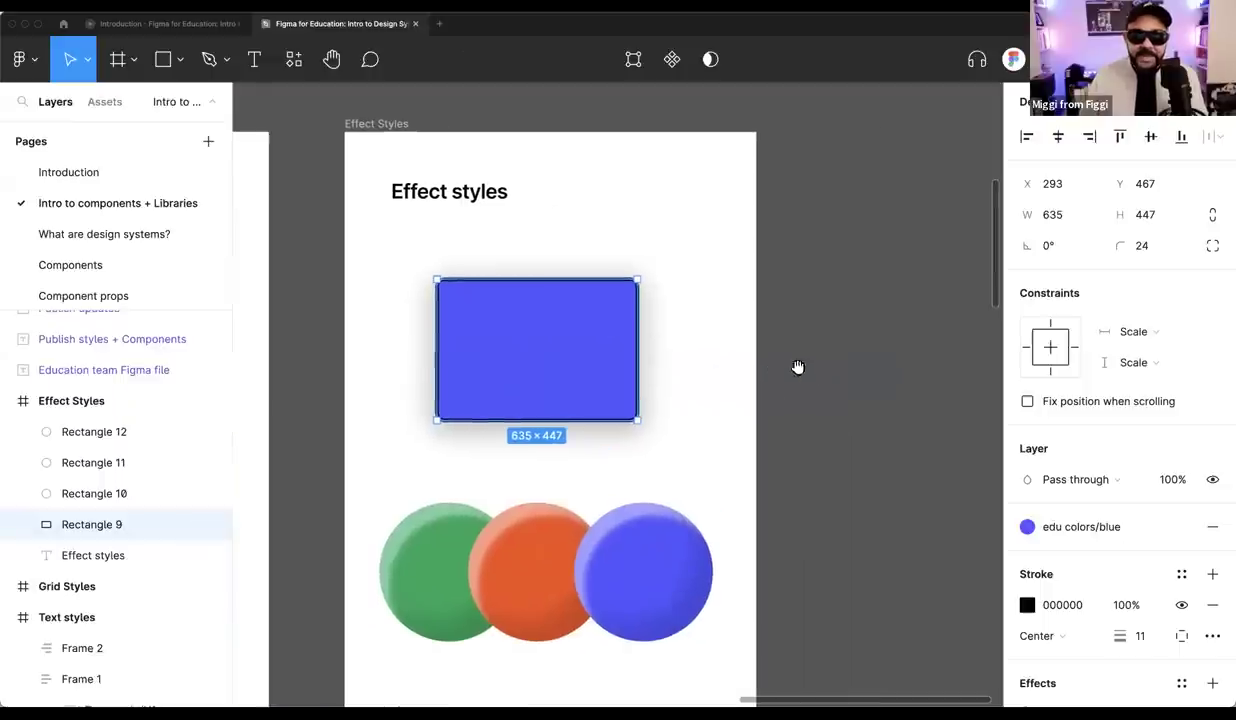
Draw a square about 324 × 324 on the empty canvas beside the Effect Styles frame
key(r)
drag(795, 232, 890, 330)
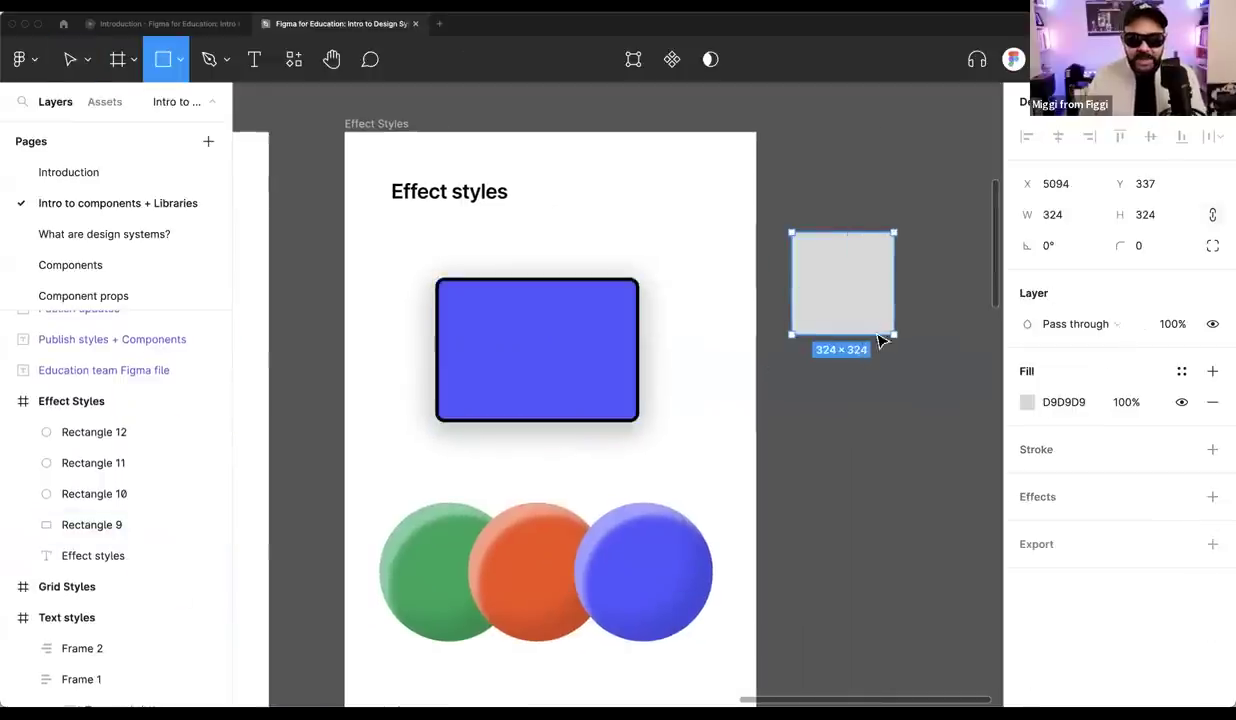
drag(844, 282, 858, 282)
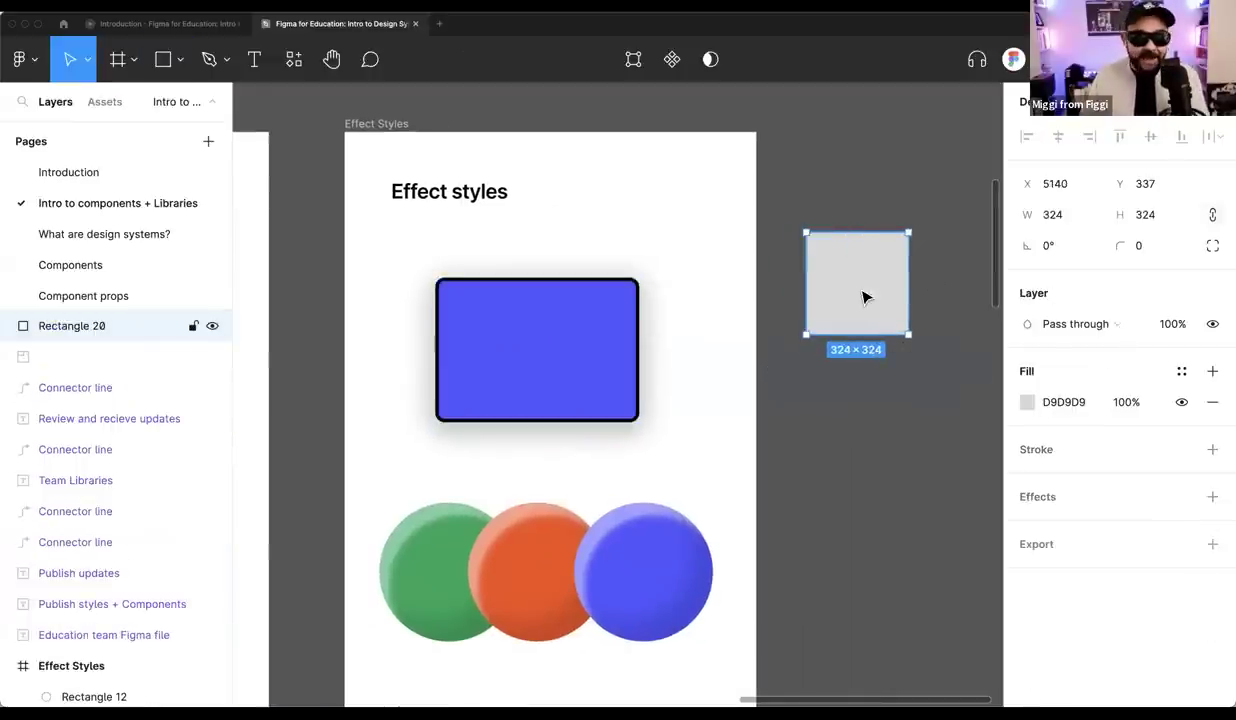
Add a drop shadow effect to the new square and view the other effect types
click(1045, 498)
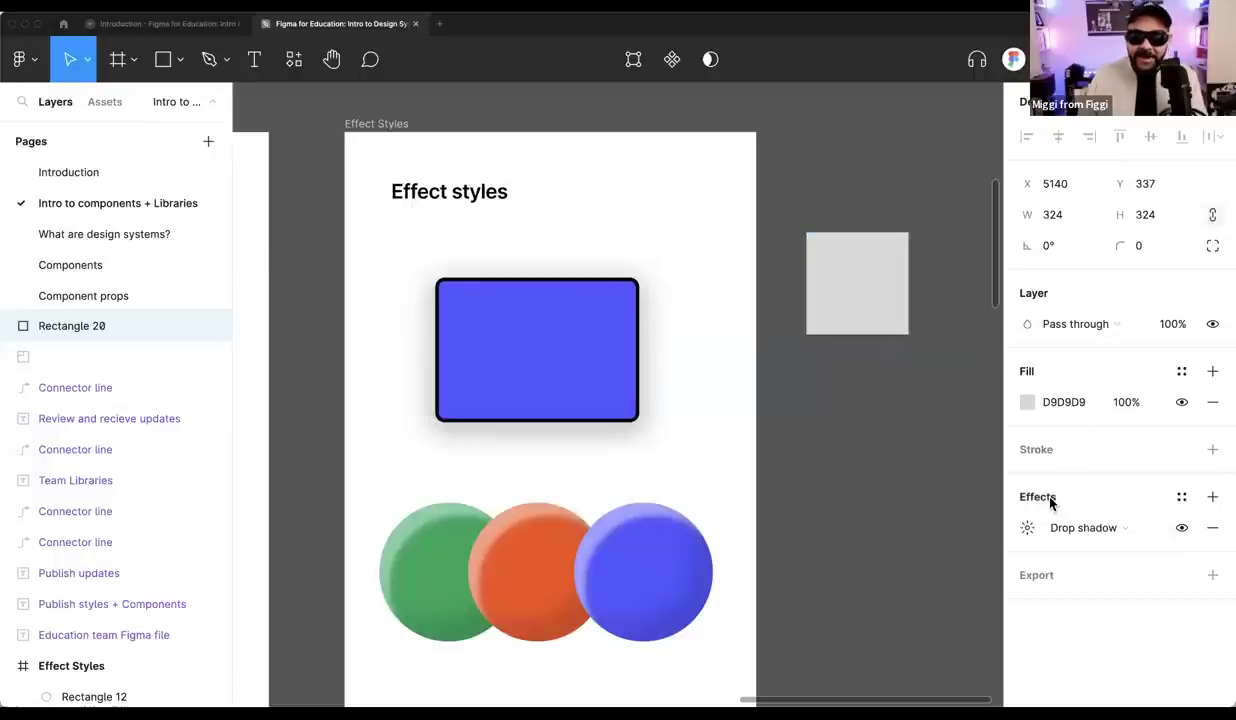
click(1070, 529)
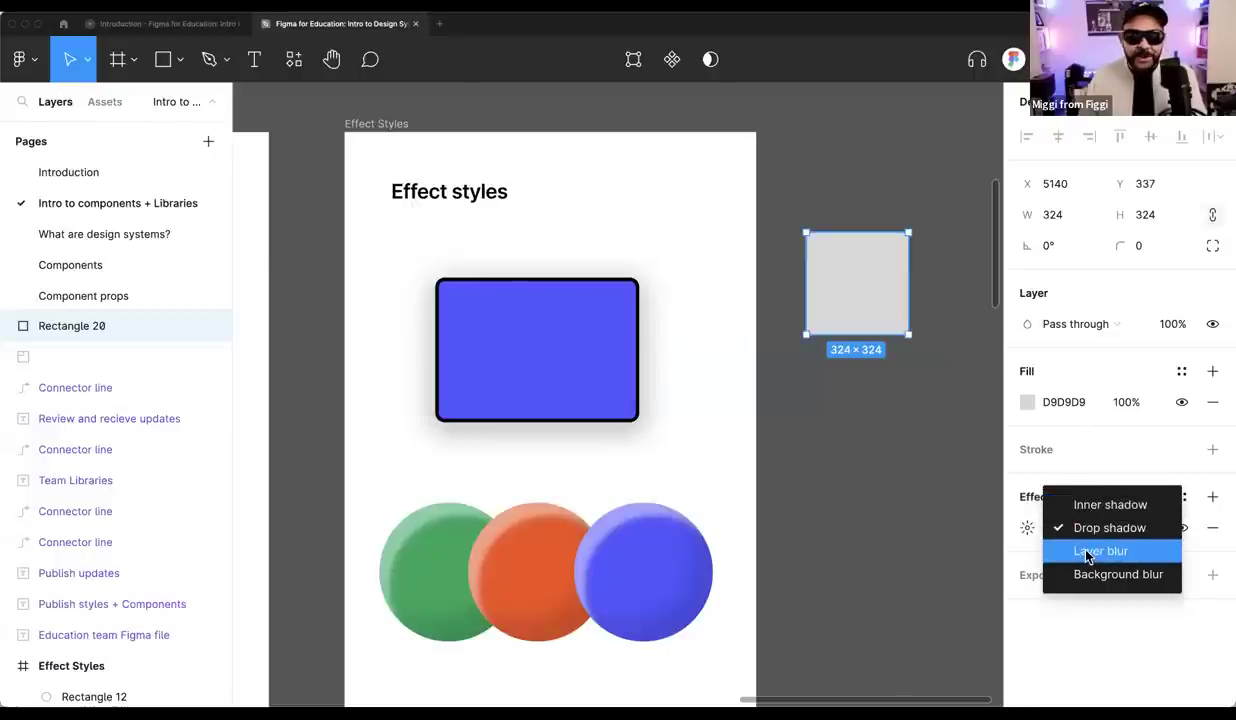
click(1026, 465)
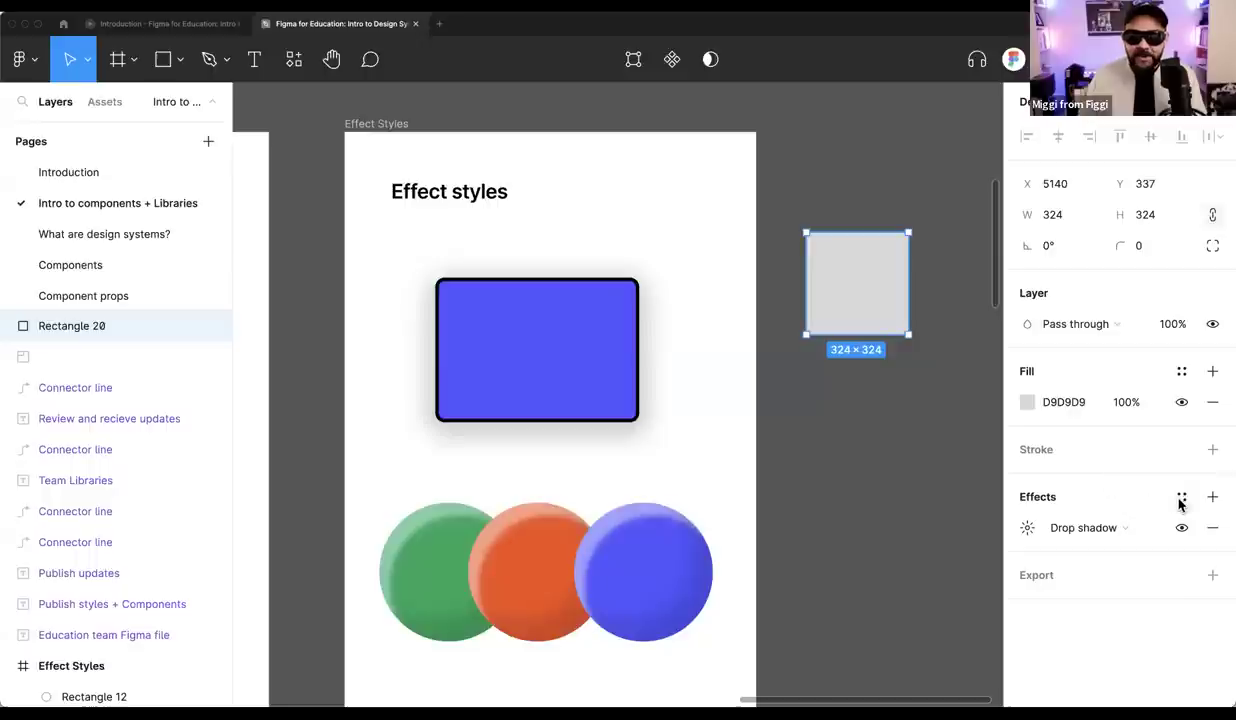
Delete the gray square beside the Effect Styles frame
click(855, 406)
click(847, 334)
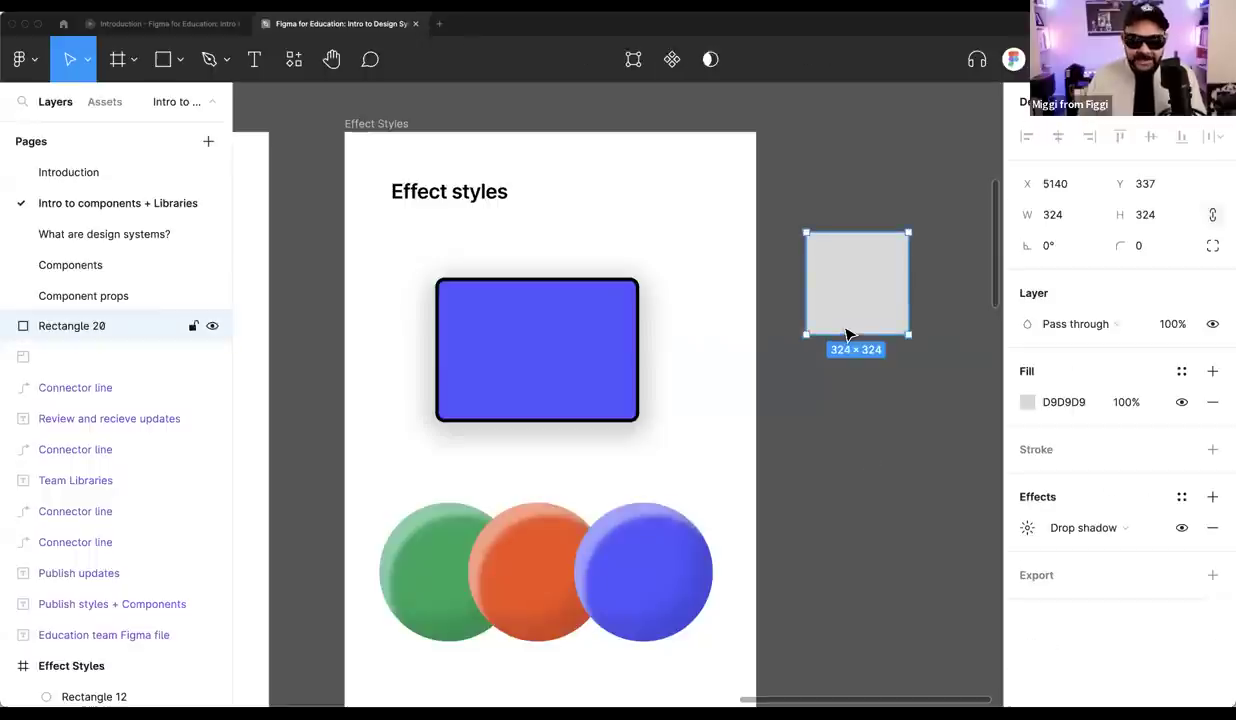
key(Delete)
Duplicate the blue circle from the Effect Styles frame onto the empty canvas beside it
drag(723, 414, 748, 276)
click(668, 433)
drag(668, 433, 809, 437)
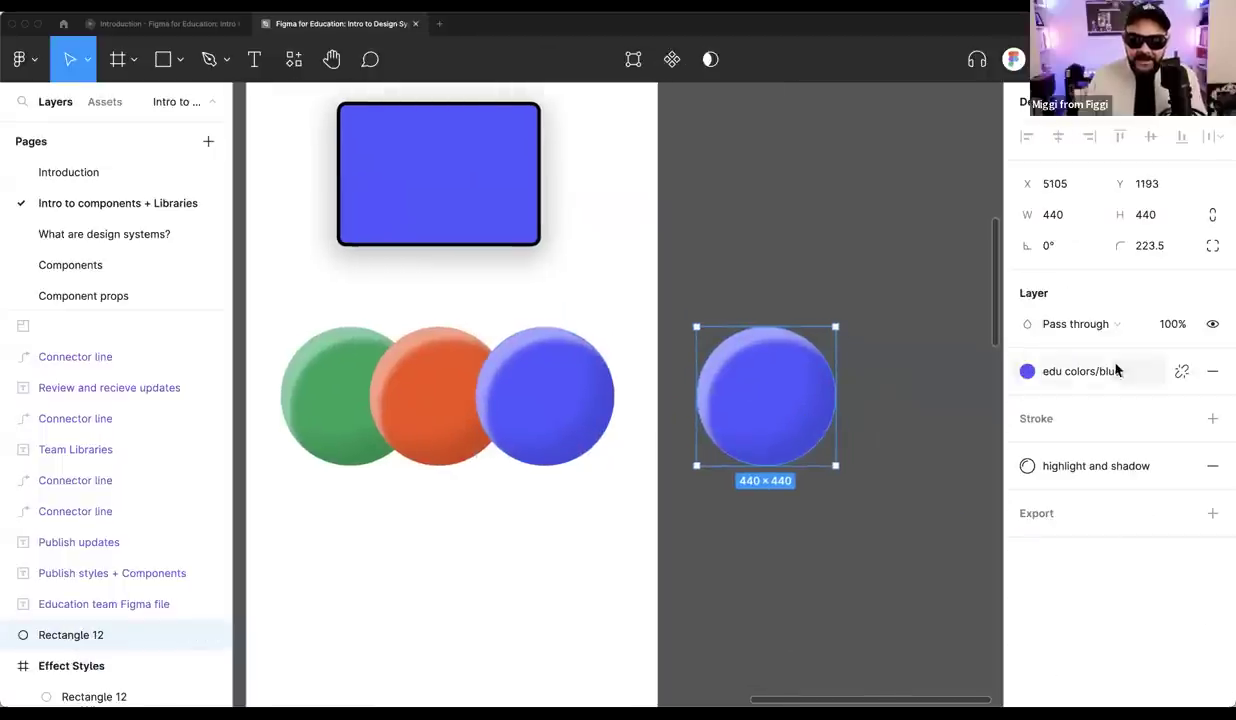
Open the circle copy's highlight and shadow effect style and toggle each of its two inner shadows off and on
click(1028, 469)
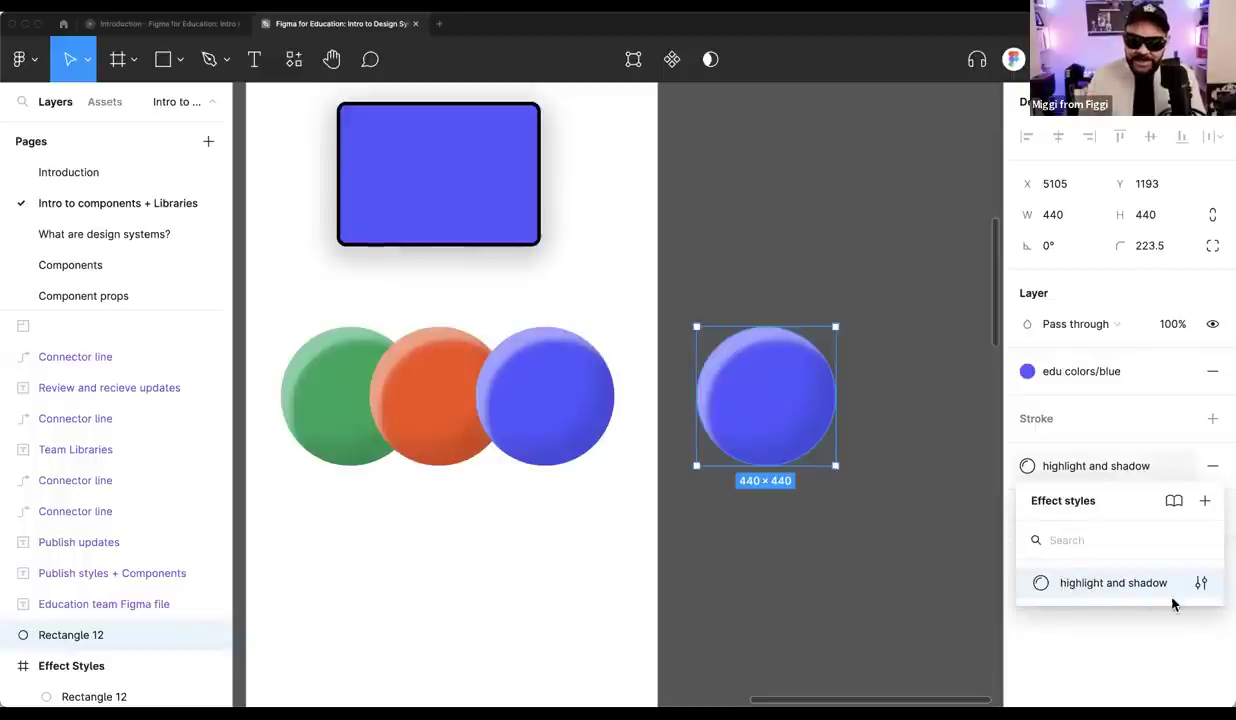
click(1201, 583)
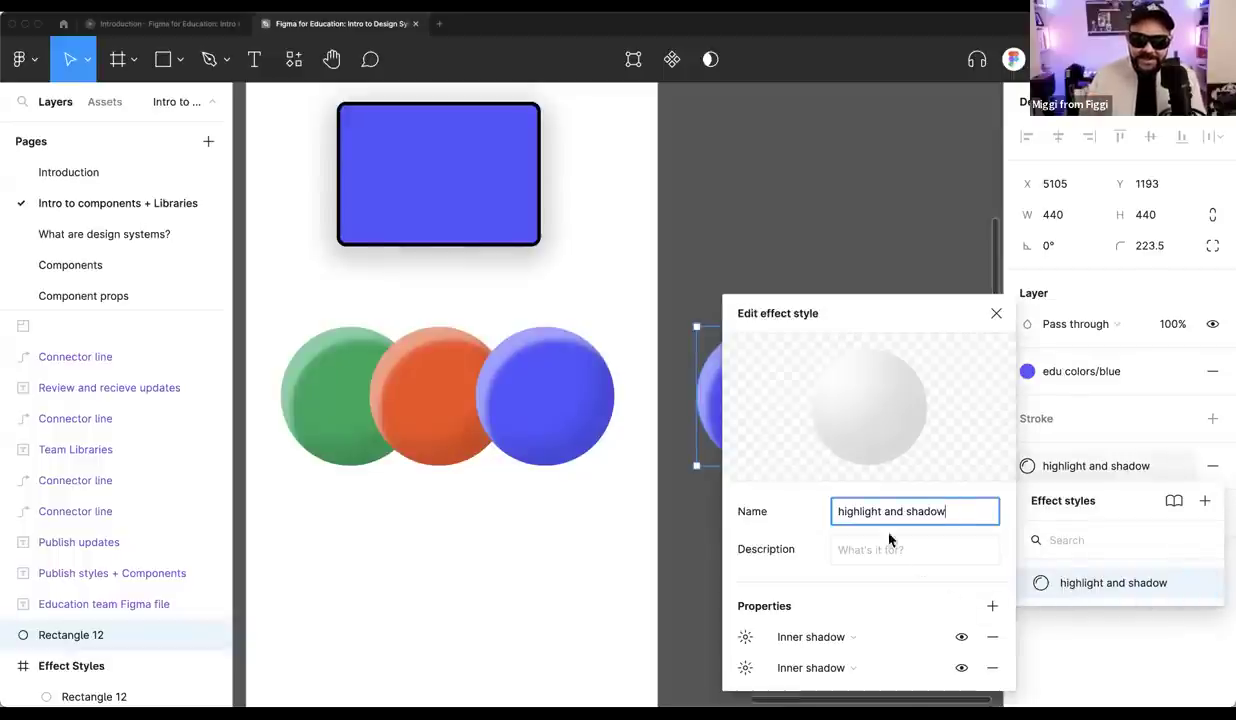
click(961, 636)
click(961, 636)
click(961, 667)
click(959, 669)
click(961, 636)
click(961, 636)
click(961, 667)
click(961, 667)
click(961, 636)
click(961, 636)
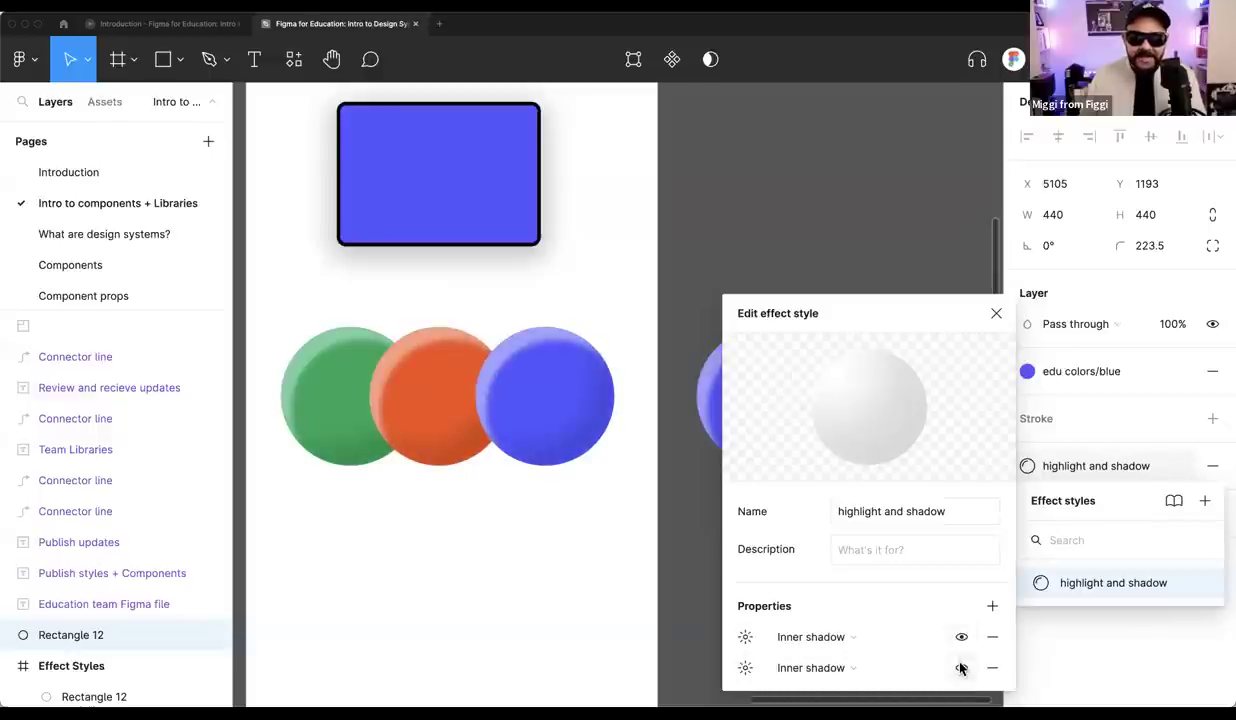
click(996, 313)
click(877, 328)
Delete the duplicated blue circle beside the Effect Styles frame
scroll(877, 328, left, 3)
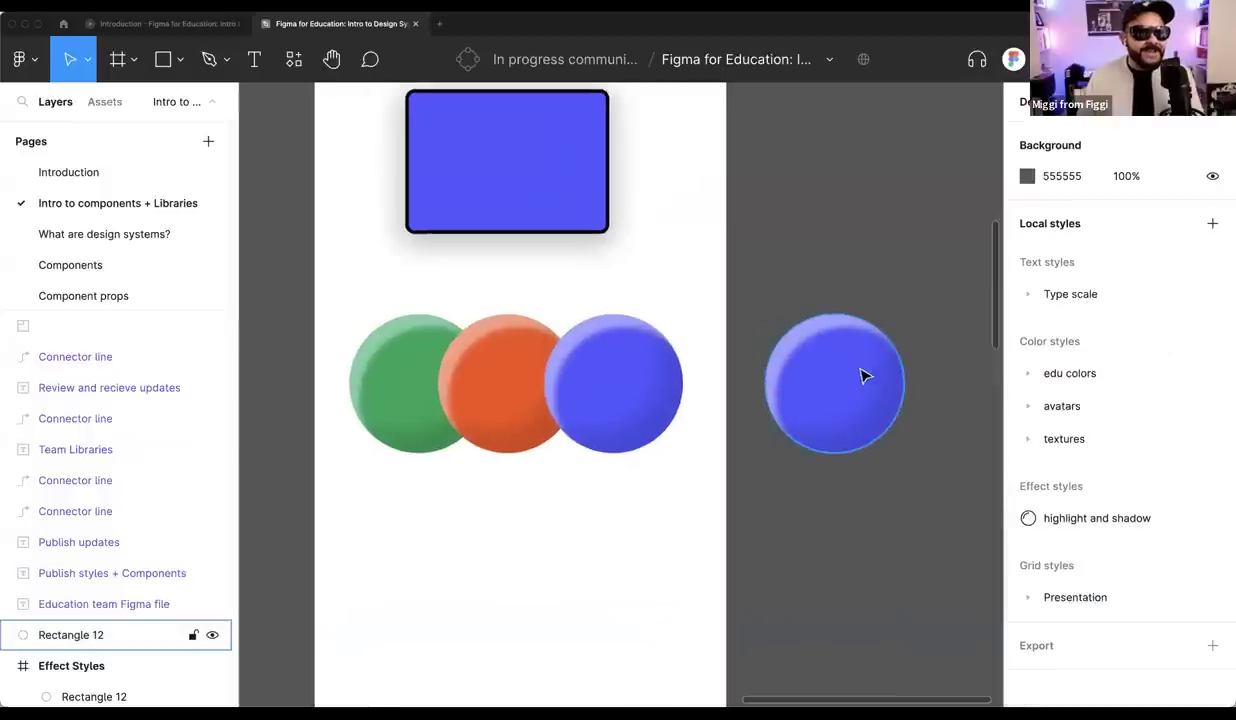
scroll(865, 376, down, 5)
click(864, 387)
key(Delete)
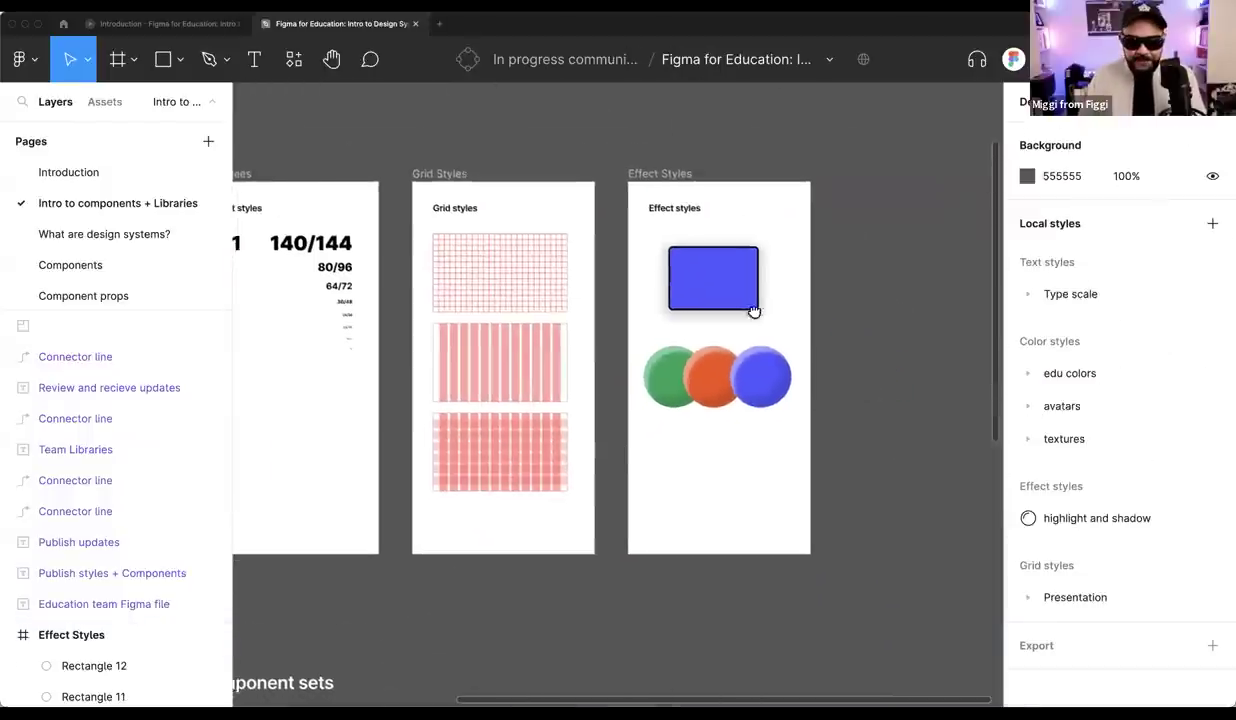
Go to the Components section below the style frames
scroll(643, 414, down, 10)
scroll(657, 342, left, 3)
scroll(787, 254, up, 5)
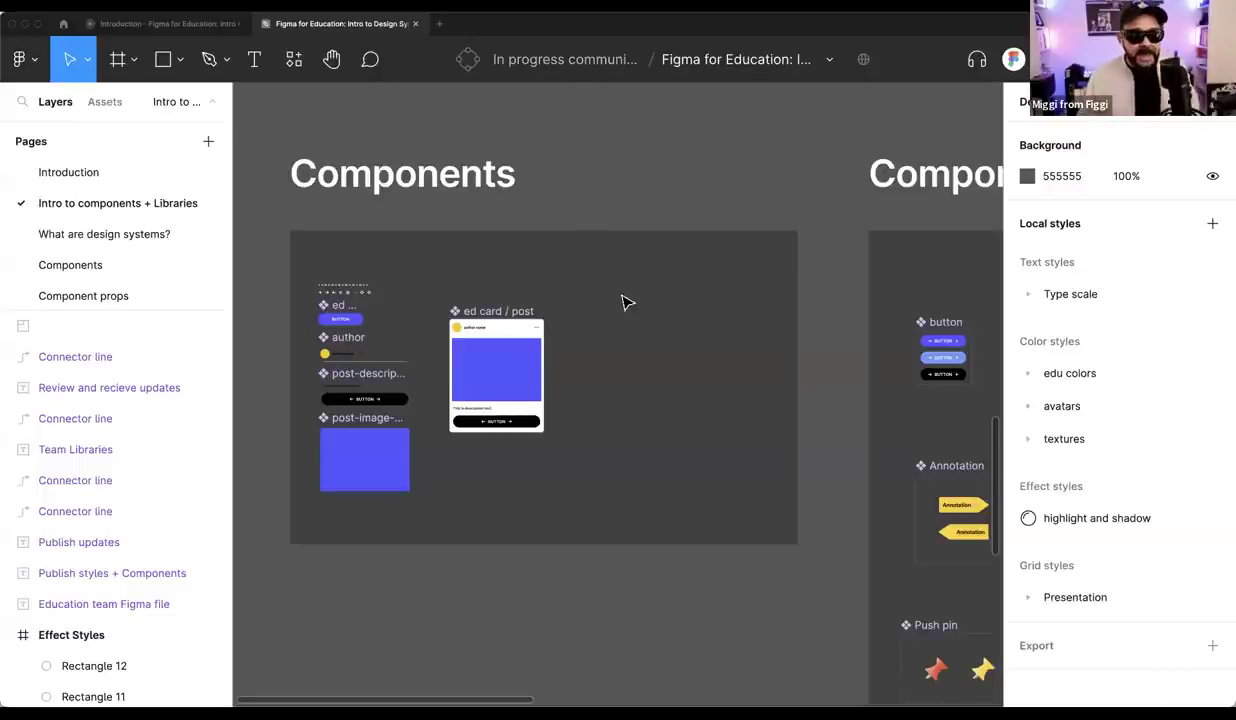
Examine the icon, button, author and post-description-area components in the Components frame
scroll(712, 273, left, 3)
scroll(522, 257, up, 5)
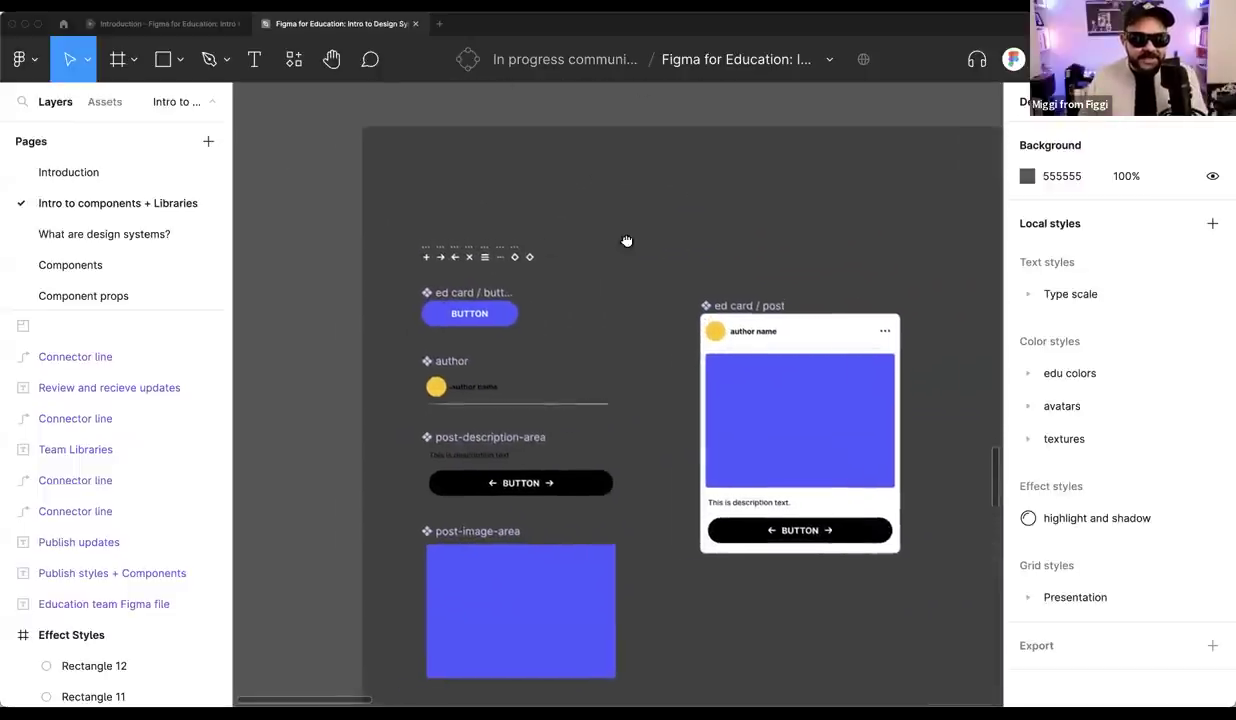
scroll(476, 275, up, 3)
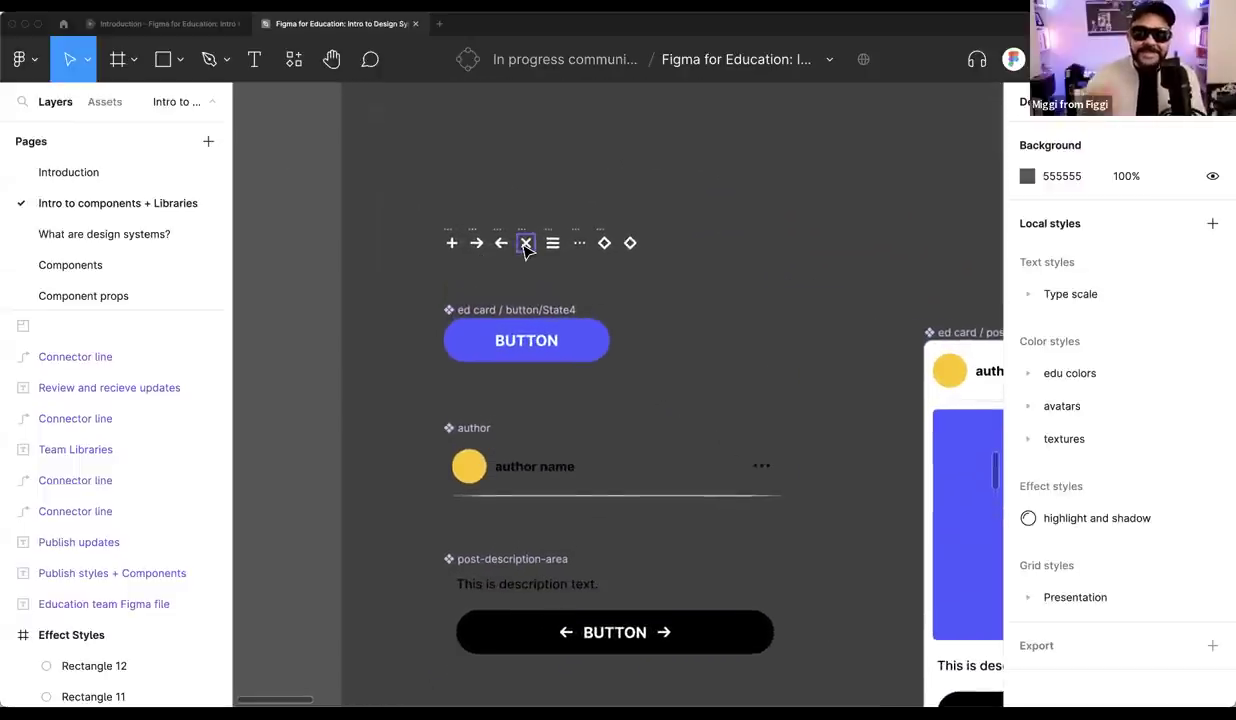
scroll(709, 268, up, 1)
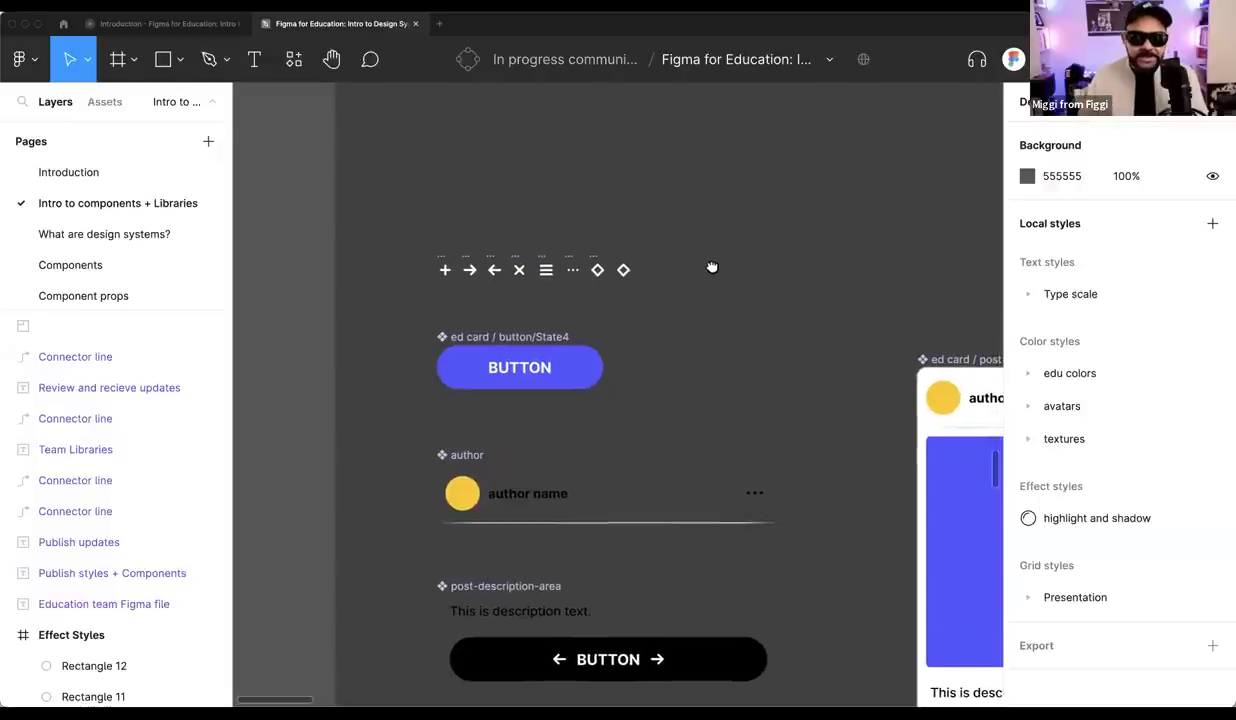
scroll(535, 375, up, 2)
scroll(540, 372, down, 3)
scroll(556, 368, right, 3)
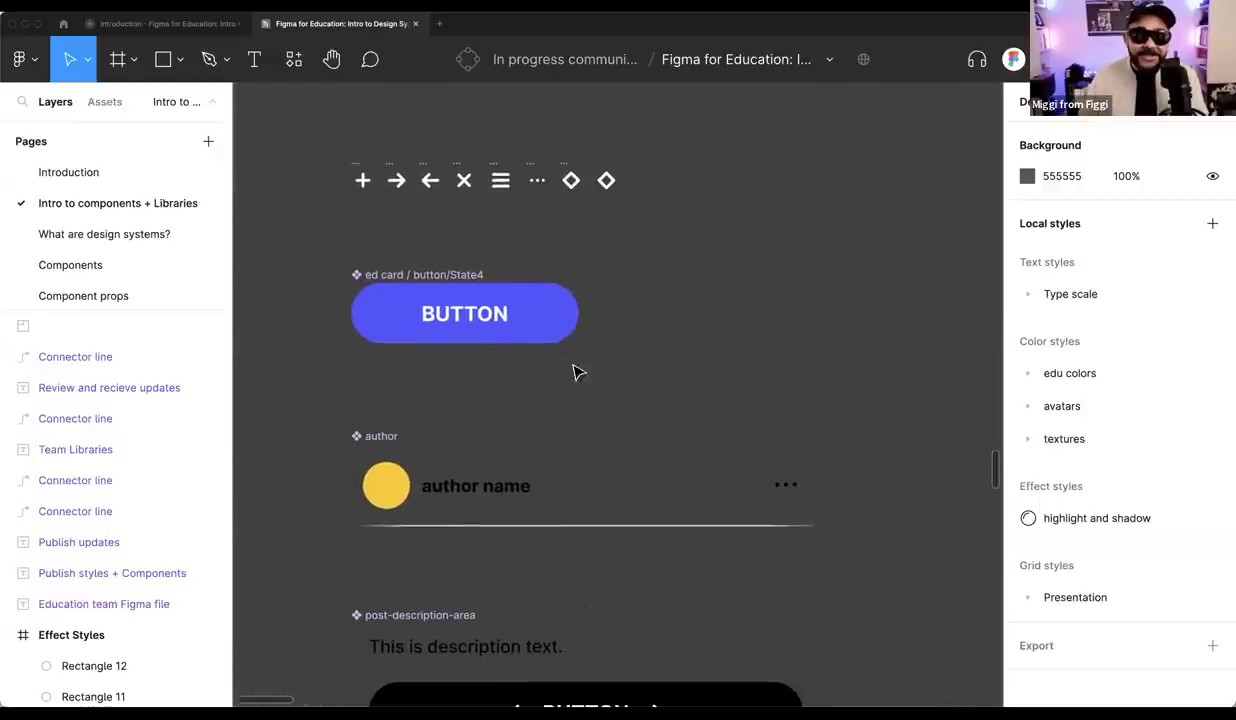
scroll(605, 382, up, 1)
Create three instances of the ed card / button/State4 component in the empty area beside it
click(474, 358)
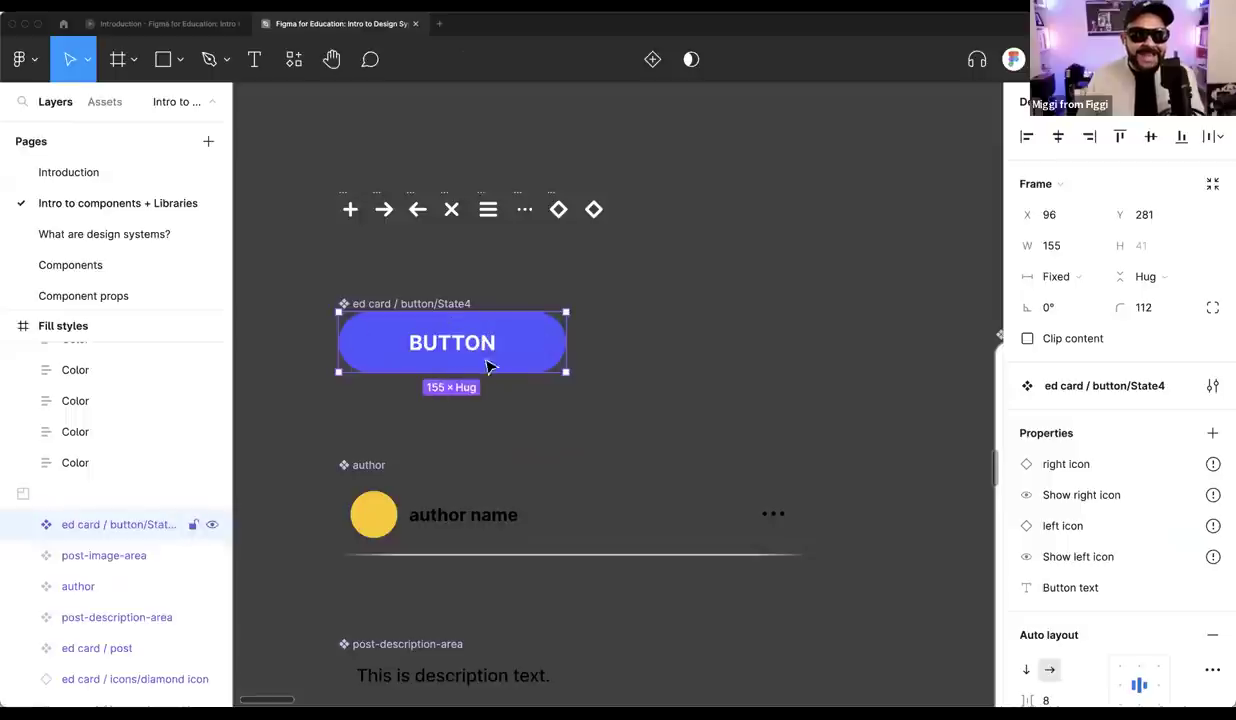
drag(497, 353, 783, 360)
drag(552, 345, 862, 225)
click(556, 340)
drag(471, 319, 739, 428)
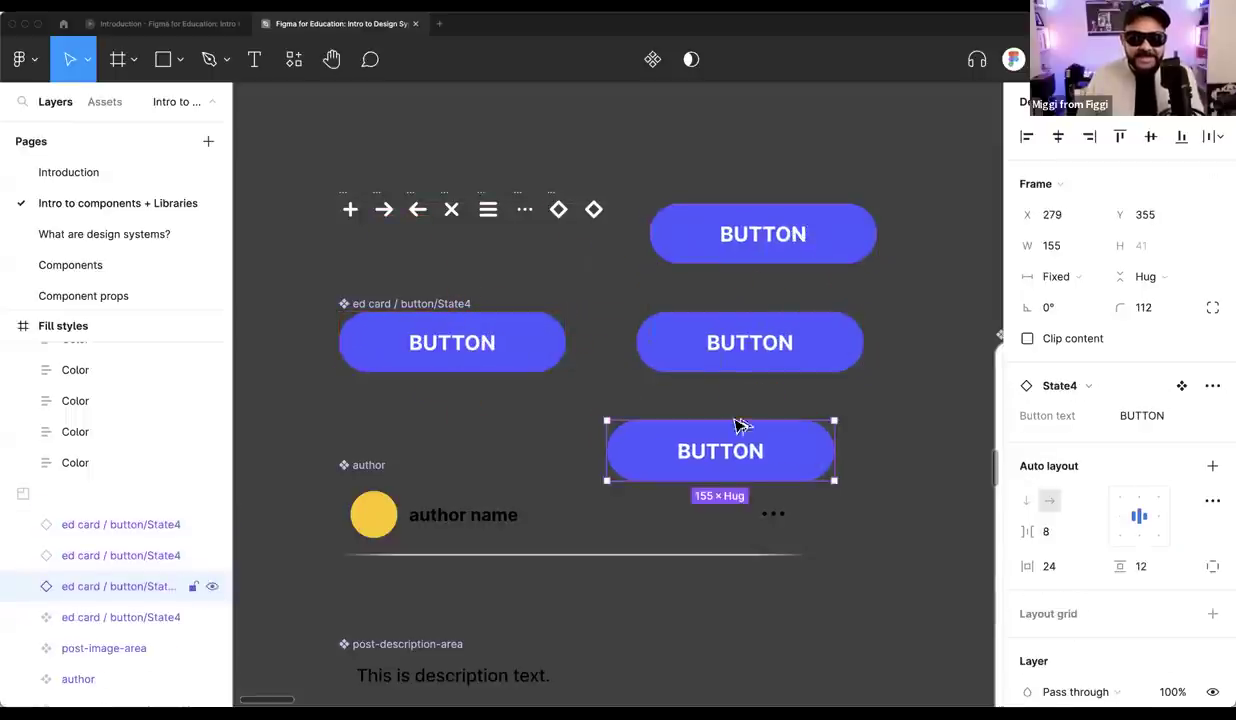
Try replacing the main button component's text with "asdsadad" and undo the change
double_click(458, 343)
text(asdsadad)
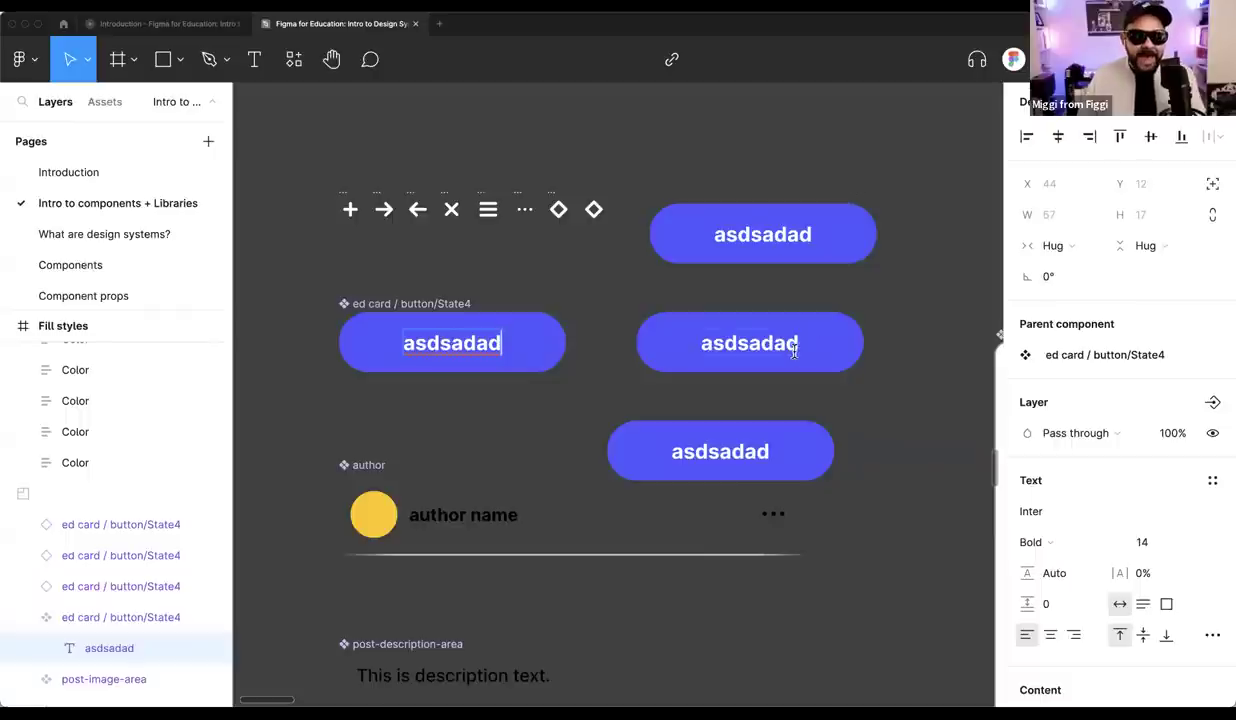
key(ctrl+z)
key(Escape)
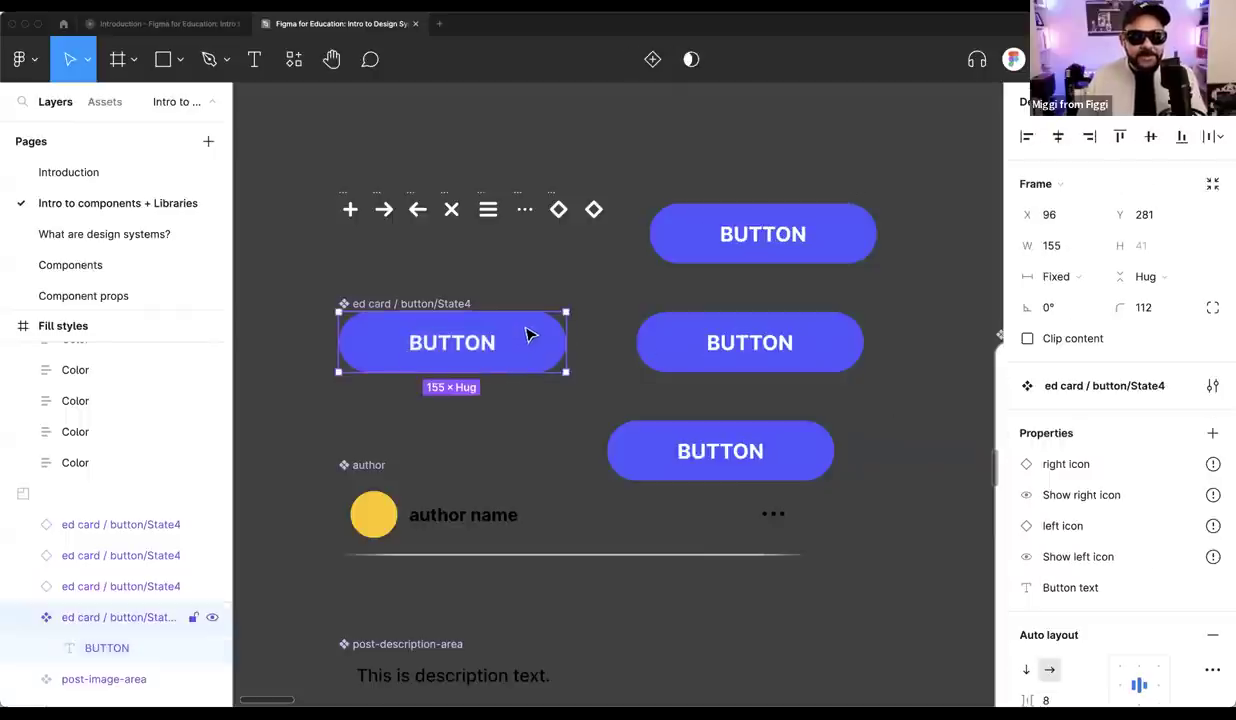
Try the Red colour style as the main button component's fill and undo the change
scroll(1136, 530, down, 8)
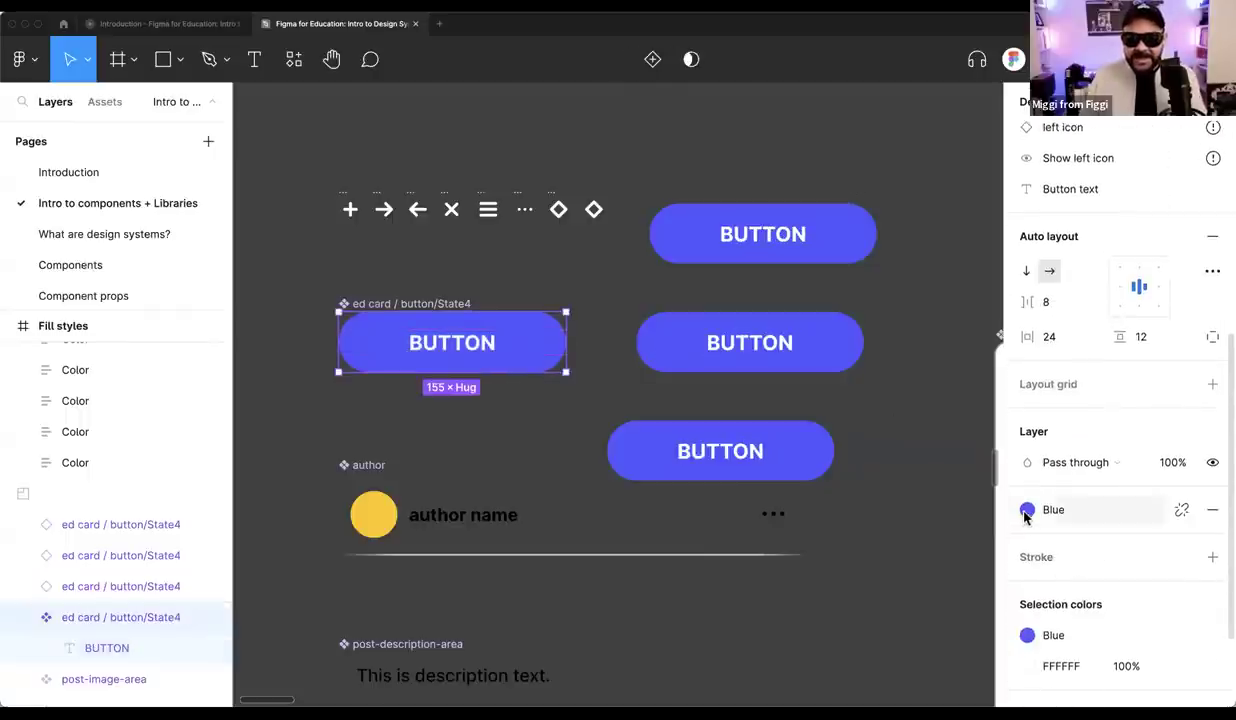
click(1025, 510)
click(1042, 619)
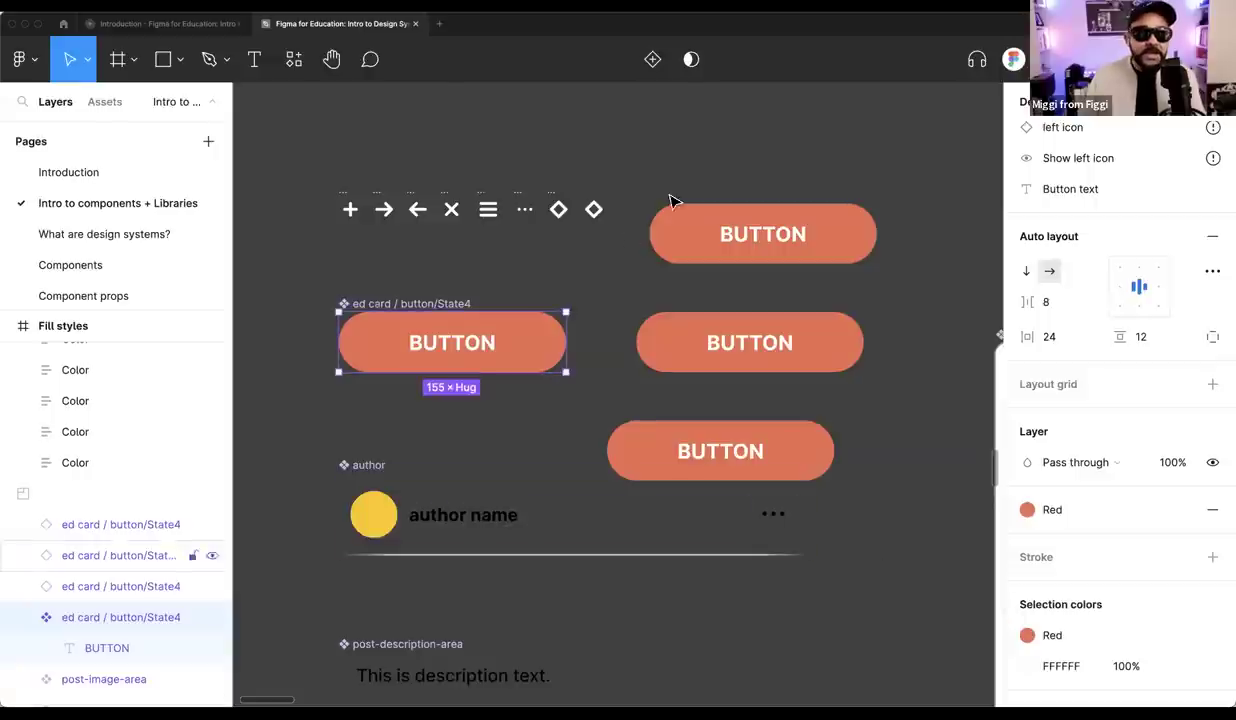
key(ctrl+z)
click(862, 415)
Try applying a different Figma for Education colour style to the middle button instance
scroll(820, 380, right, 2)
scroll(820, 380, up, 1)
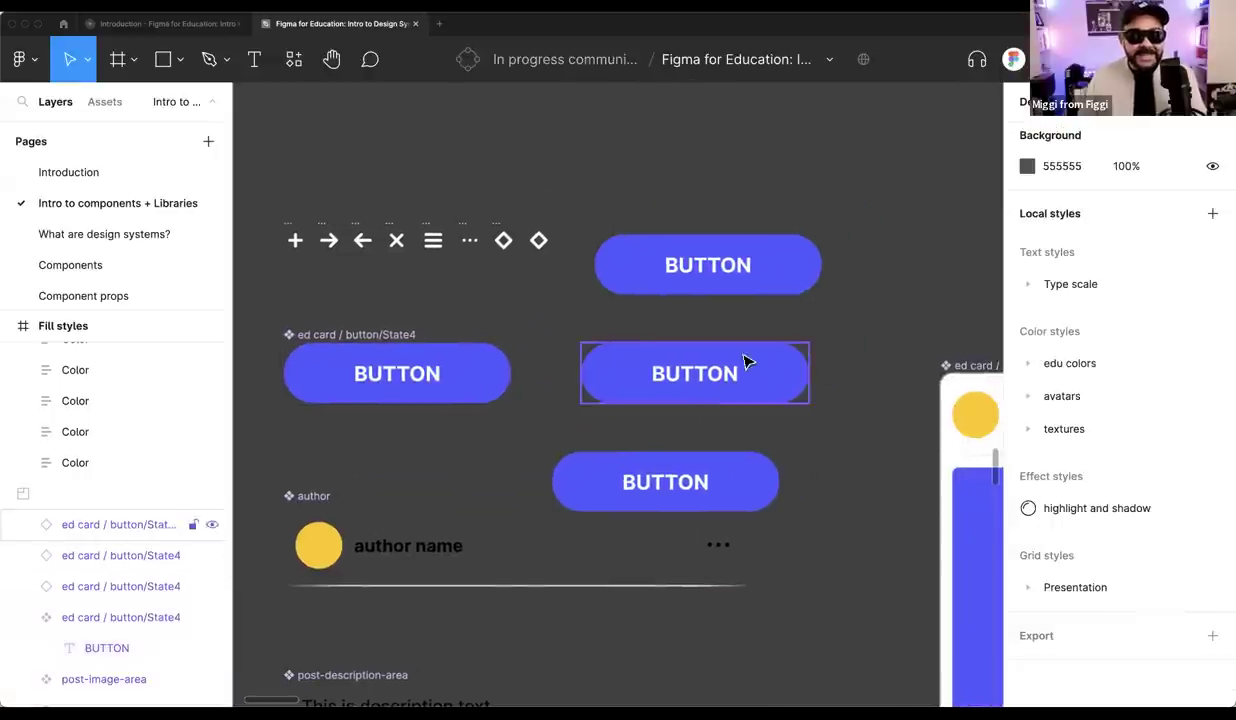
click(745, 359)
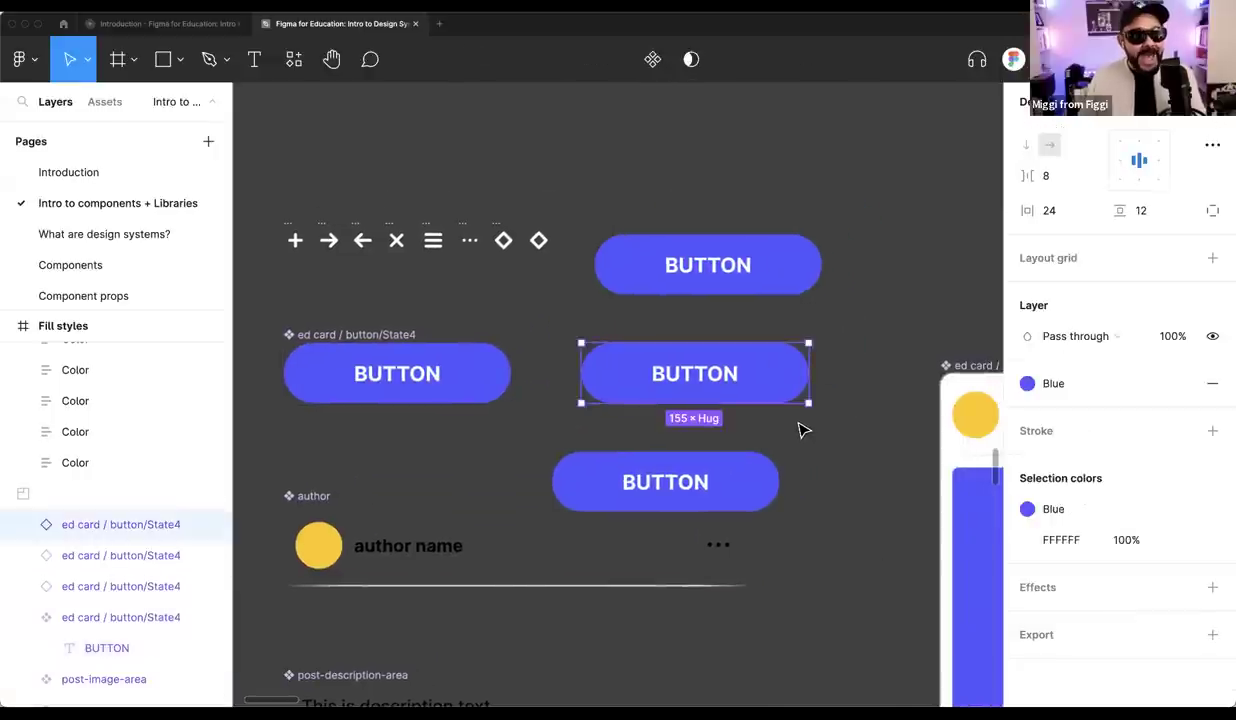
click(1027, 509)
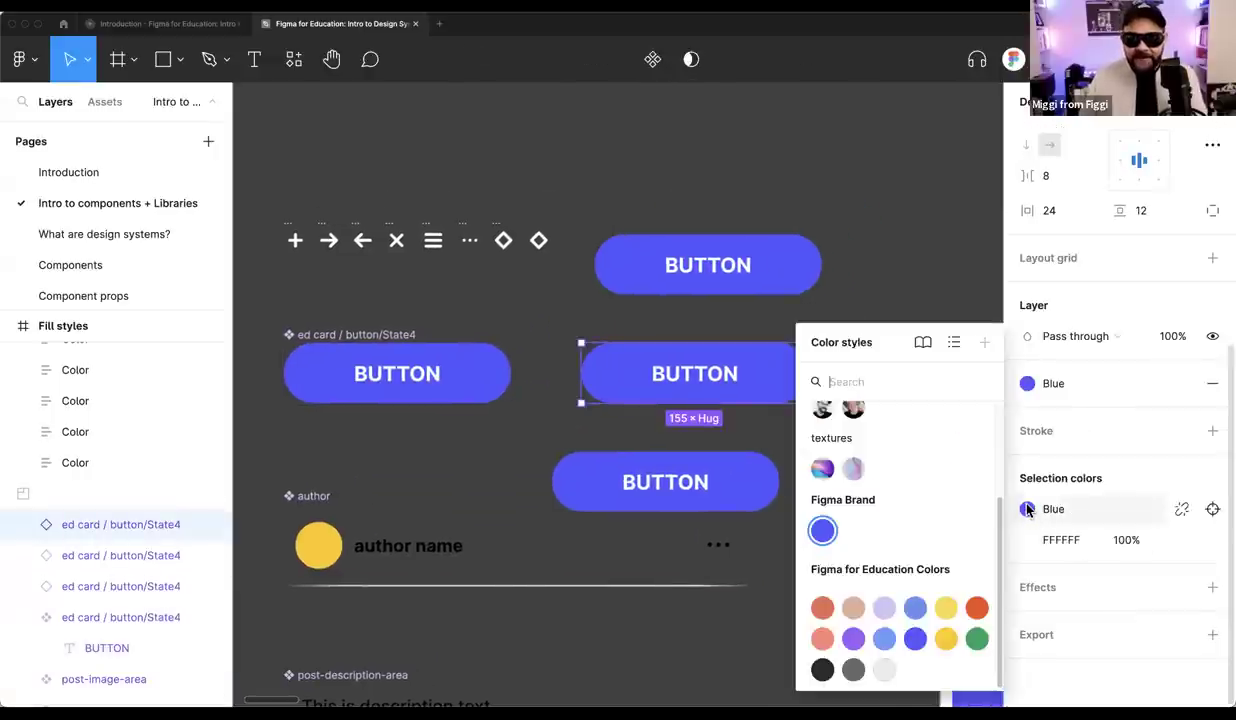
click(922, 610)
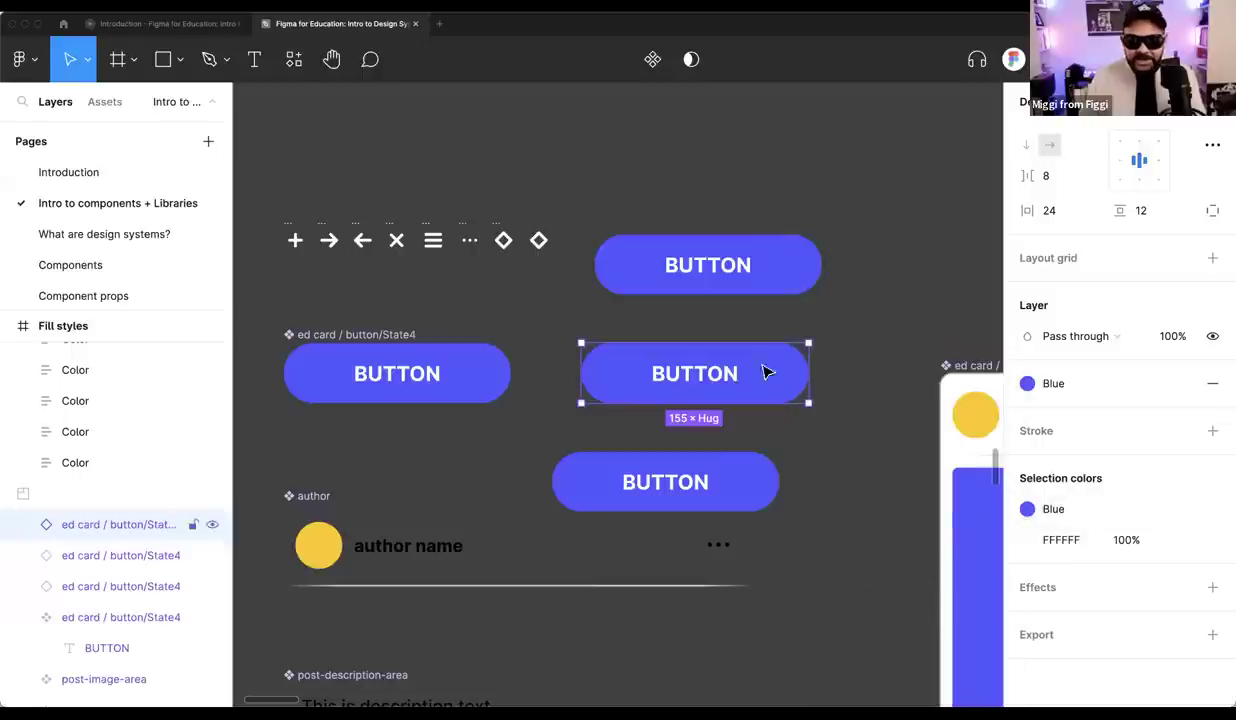
Override the middle button instance's text with "Hello World"
double_click(708, 380)
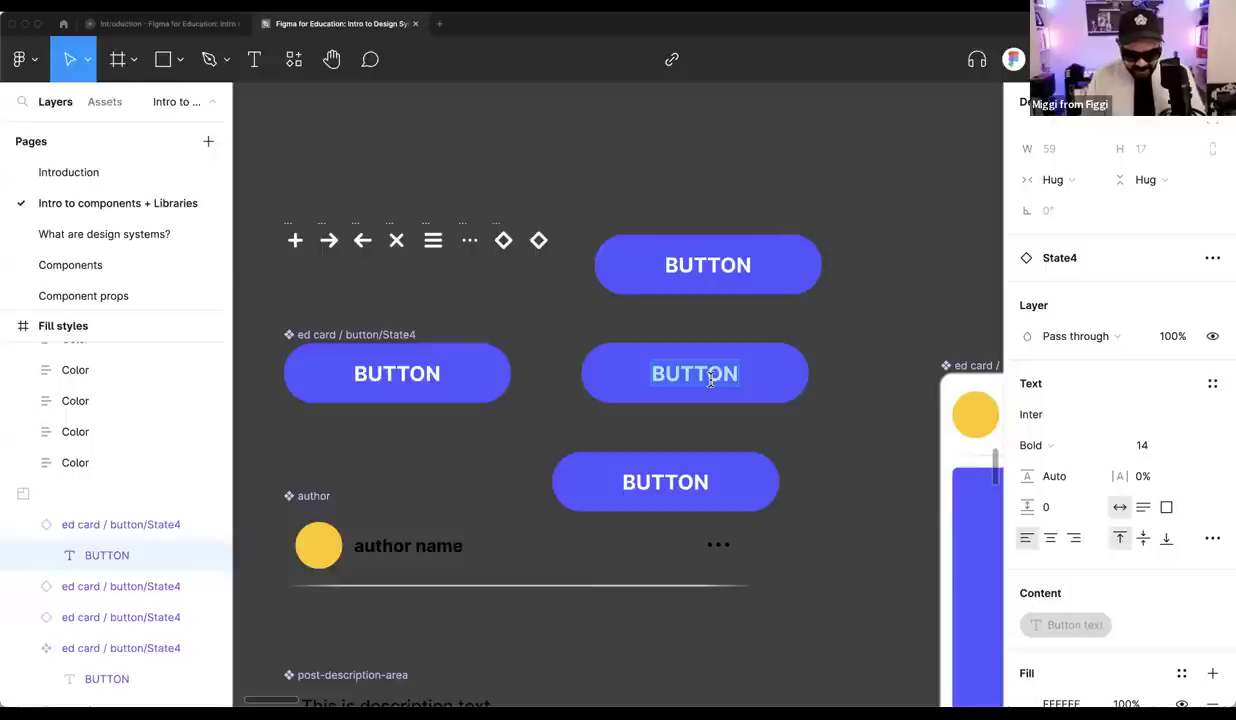
text(Hello World)
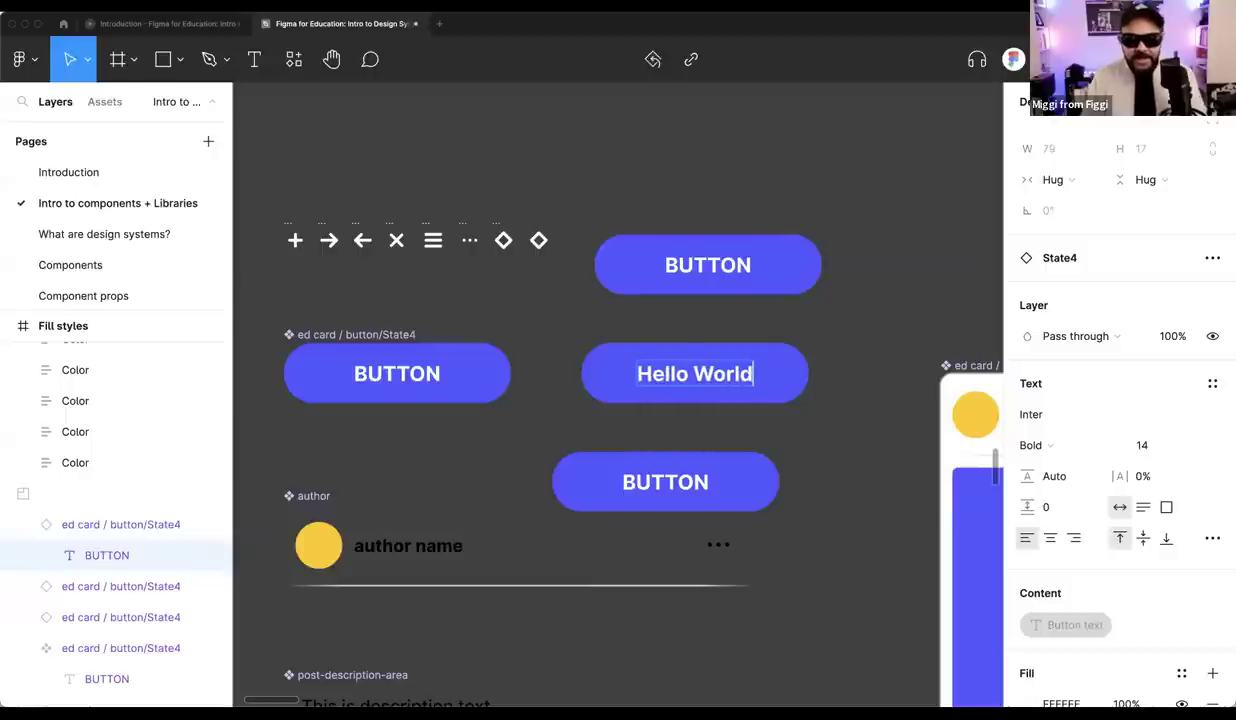
click(803, 375)
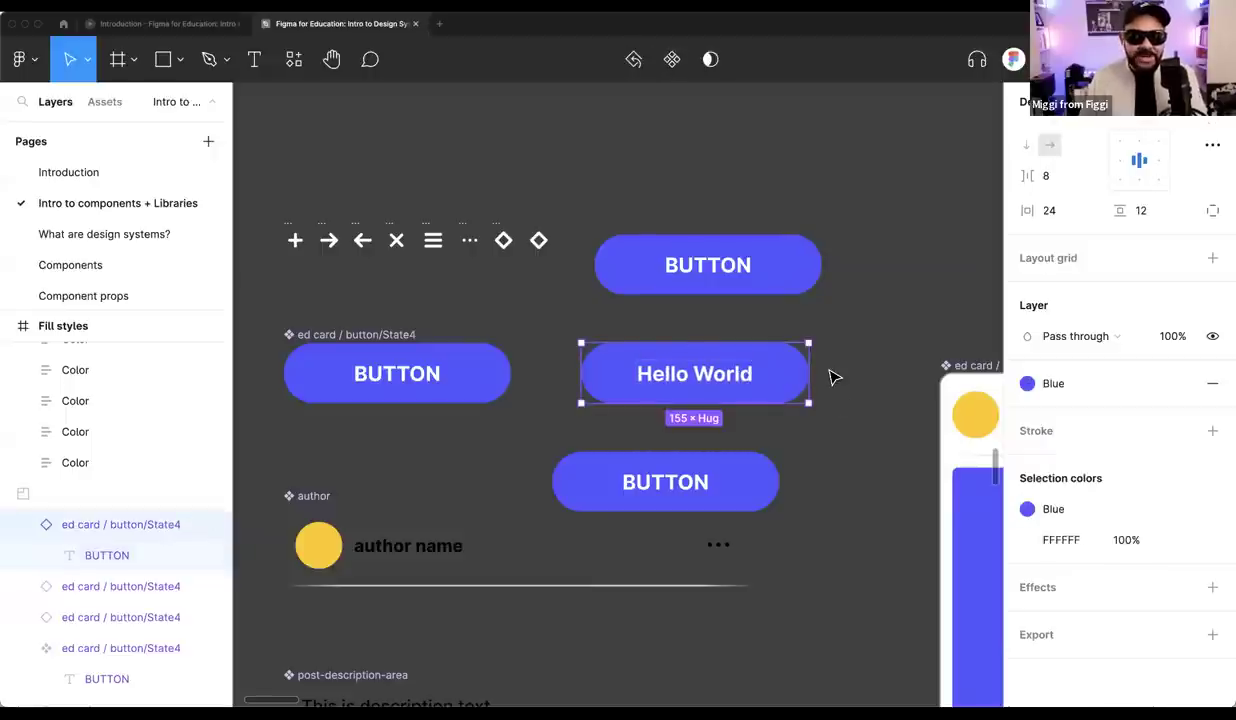
Delete all three button instances beside the ed card / button/State4 component
scroll(835, 377, down, 3)
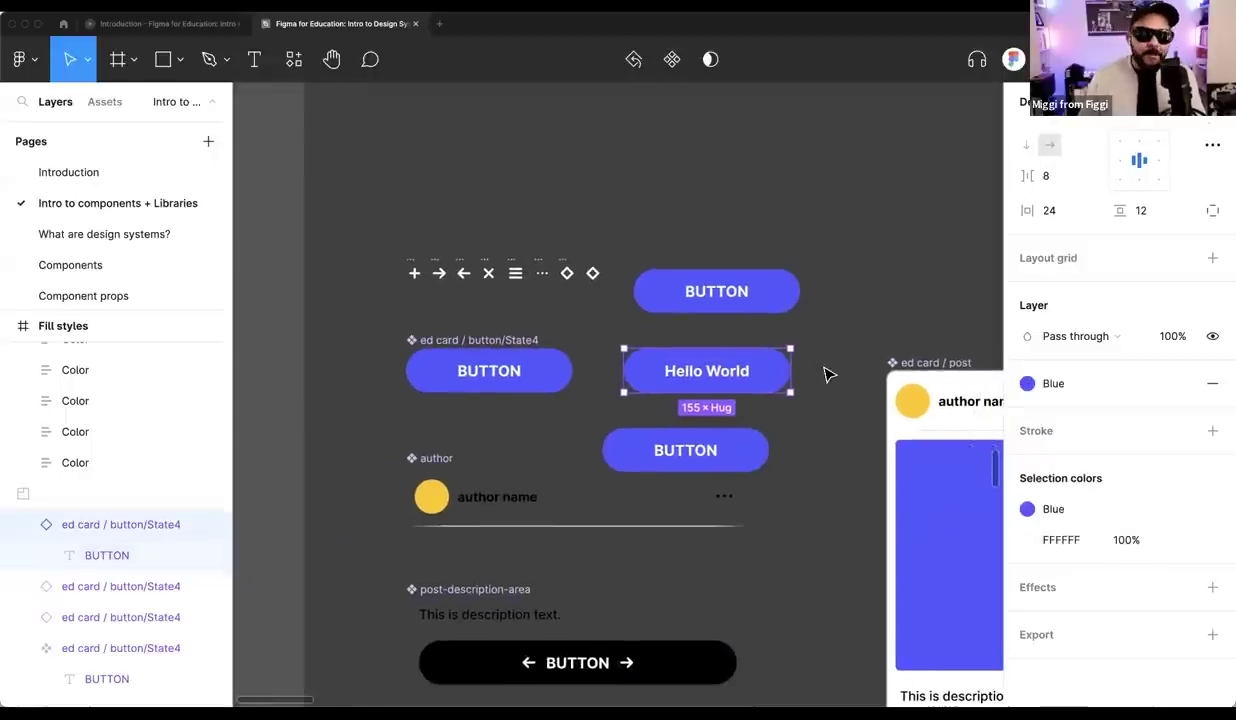
key(Delete)
scroll(820, 374, down, 3)
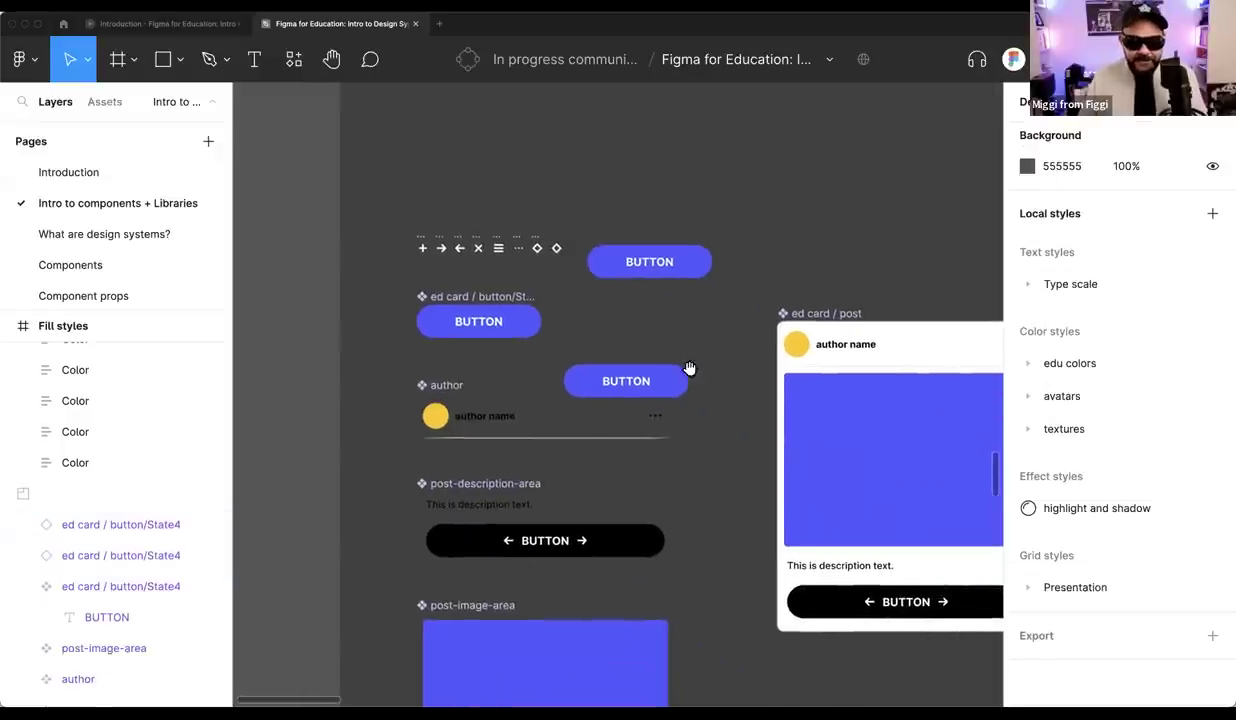
click(626, 381)
shift+click(665, 266)
key(Delete)
Create two instances of the ed card / post component, stacked one above the other beside it
scroll(740, 328, down, 1)
scroll(740, 328, up, 4)
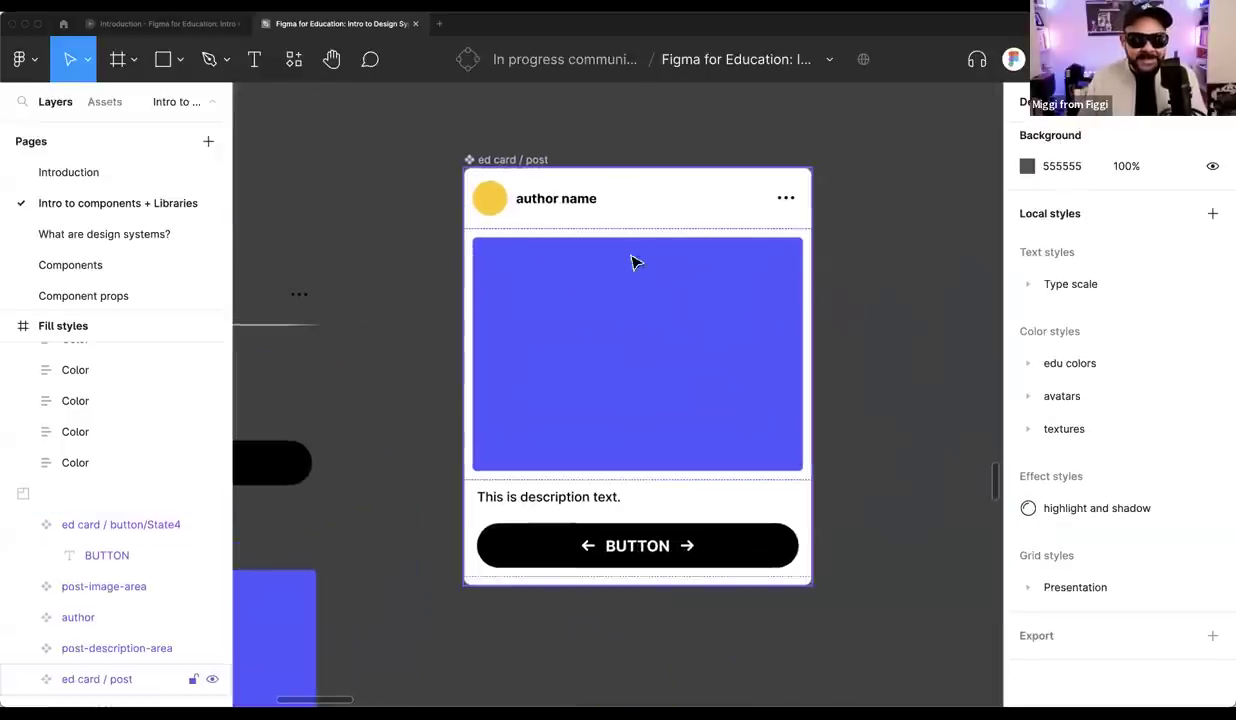
click(670, 290)
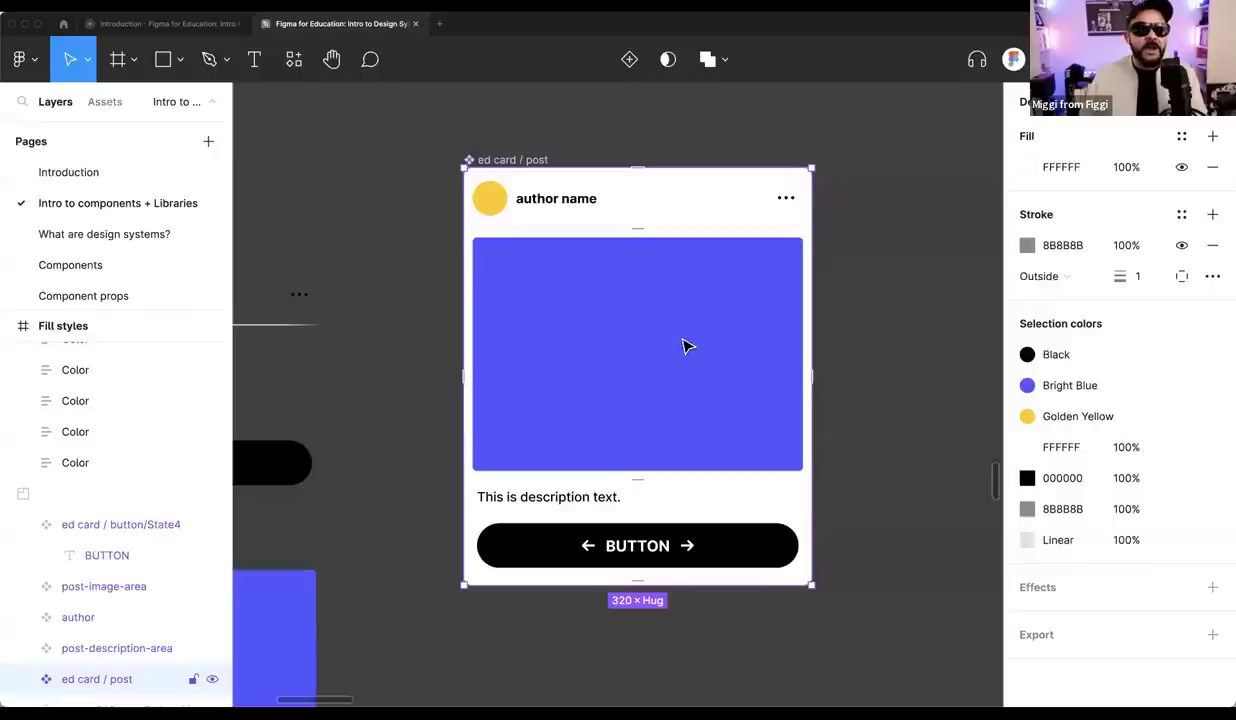
click(872, 334)
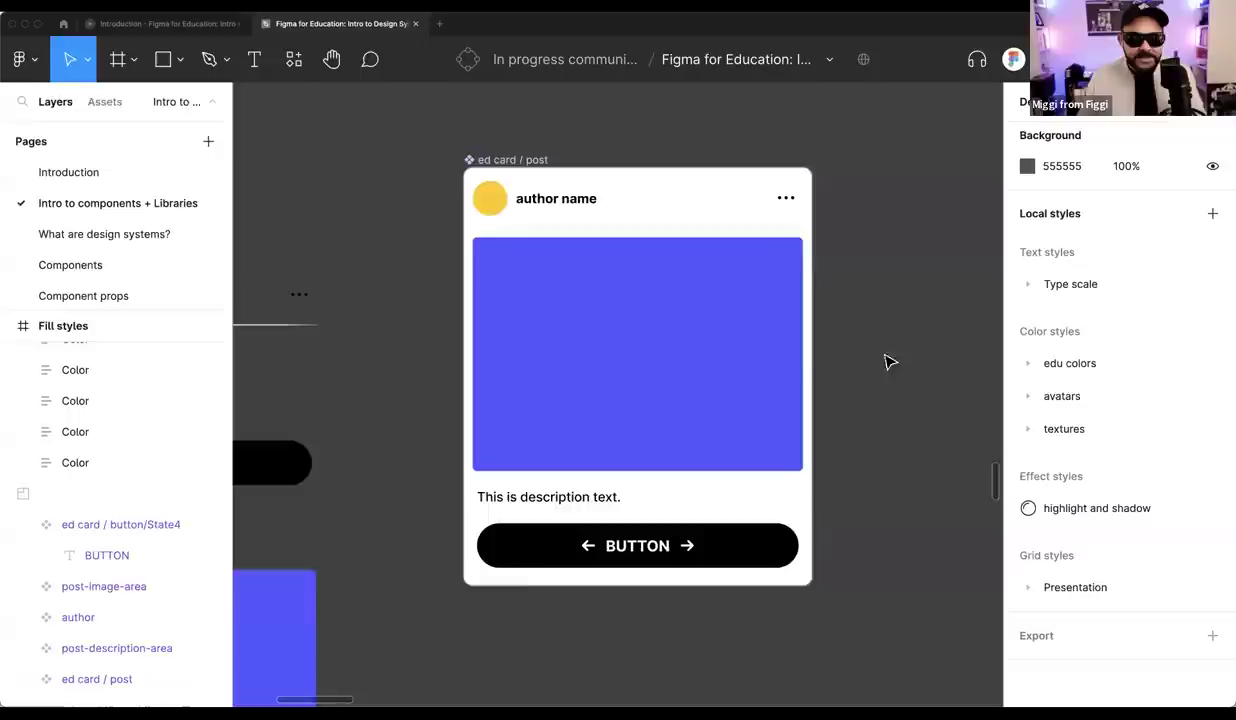
scroll(820, 370, down, 3)
click(420, 375)
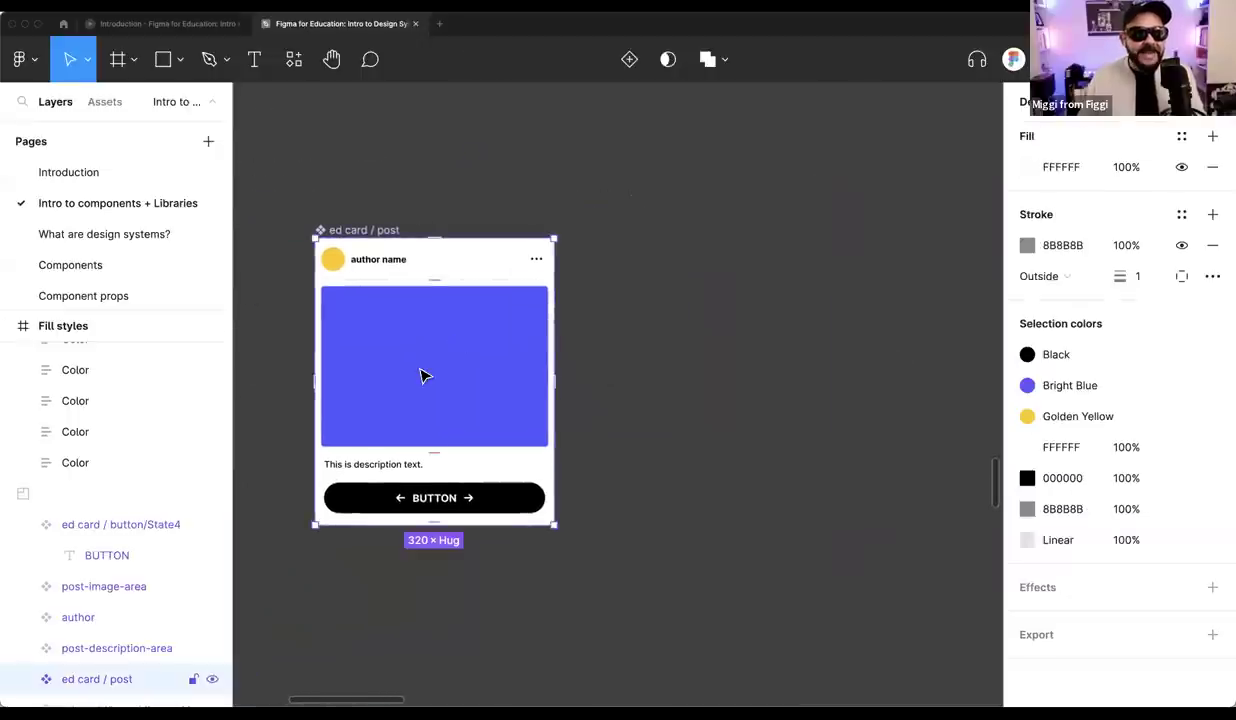
drag(420, 375, 775, 254)
drag(422, 356, 770, 524)
scroll(720, 490, down, 1)
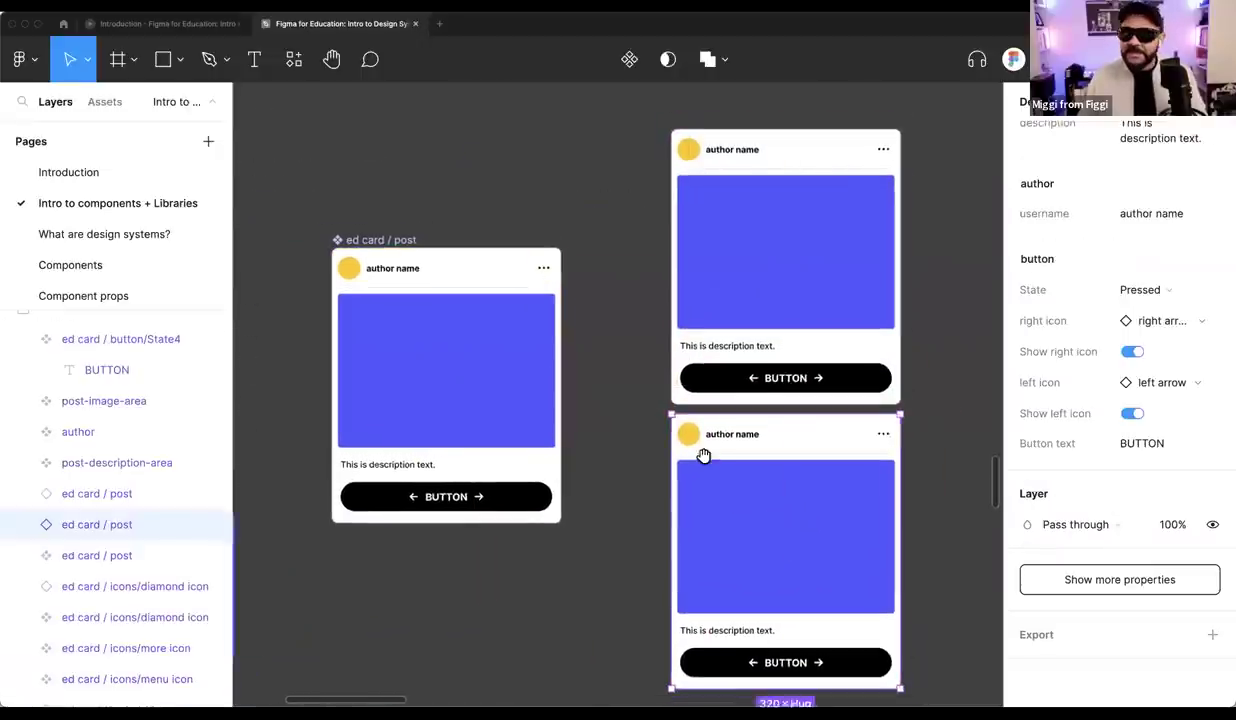
Try placing two imported images into the card instances' image areas and undo the placement
scroll(706, 463, down, 1)
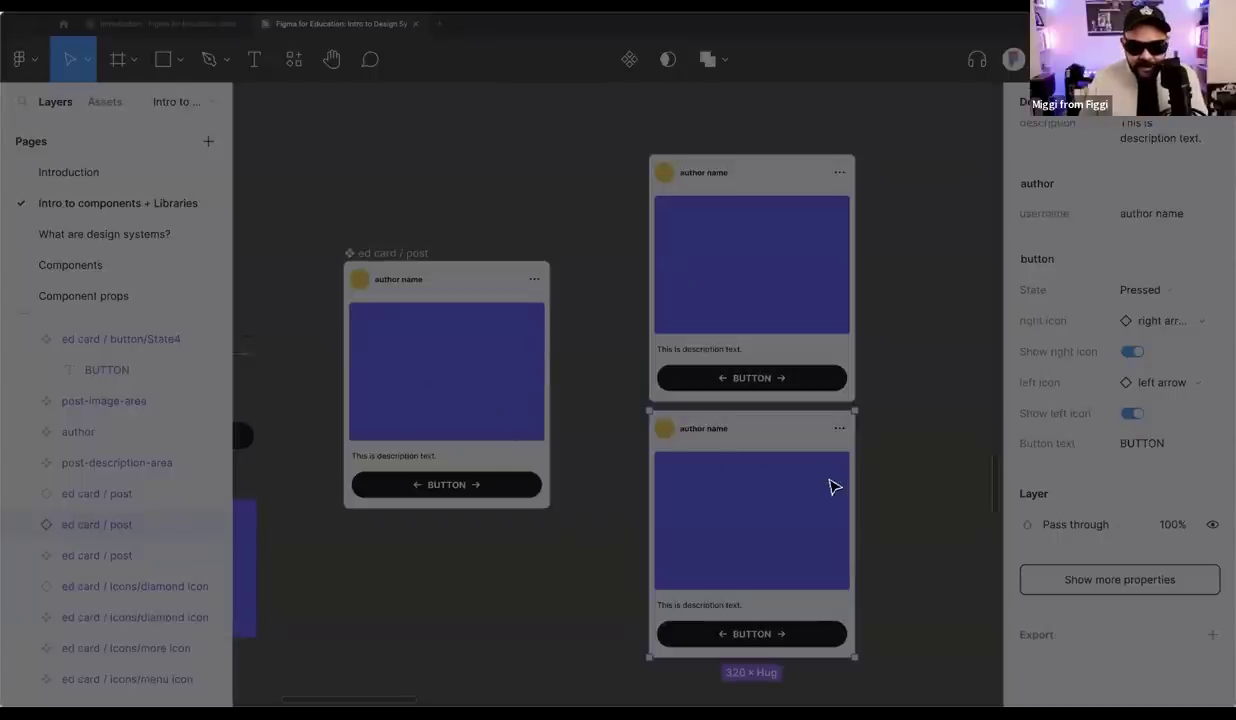
key(Return)
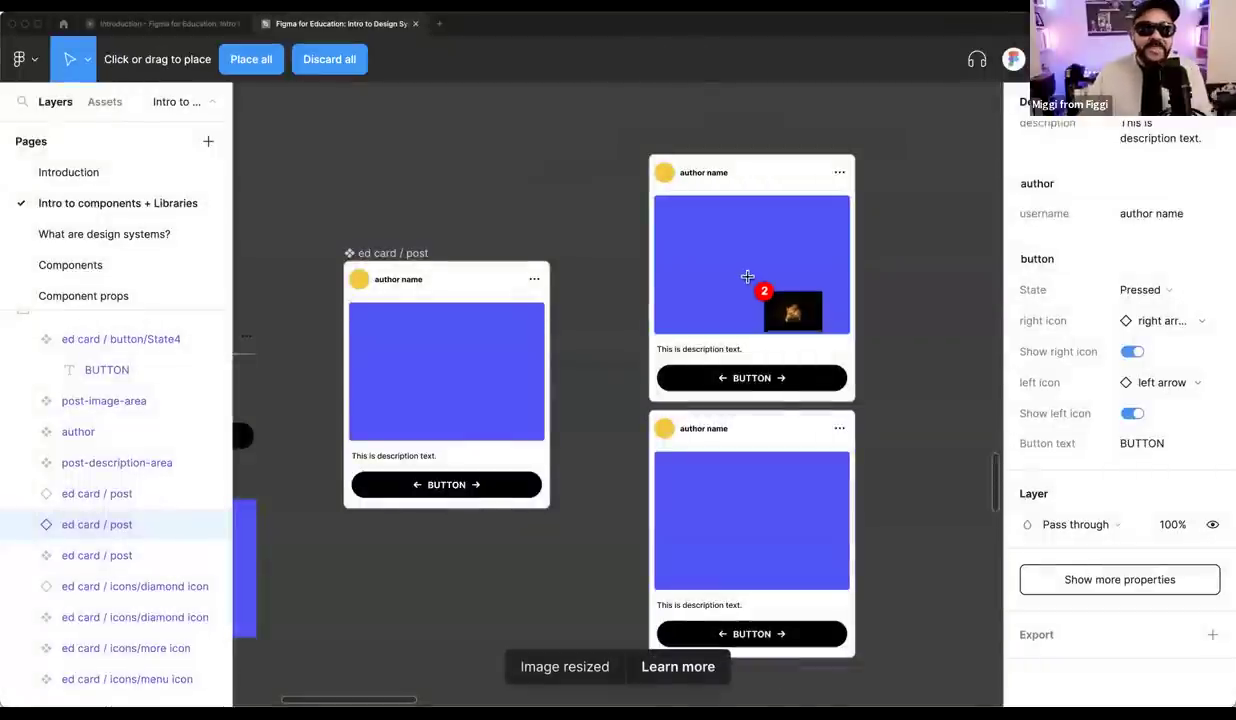
click(734, 267)
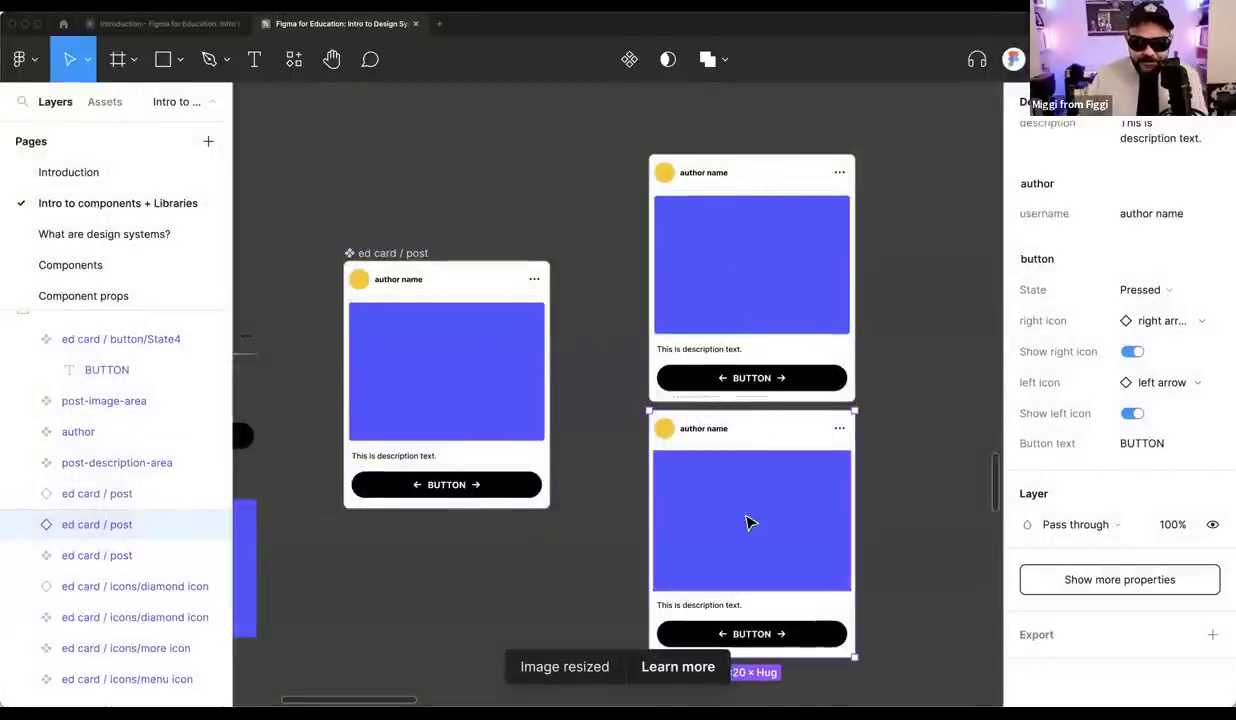
key(ctrl+z)
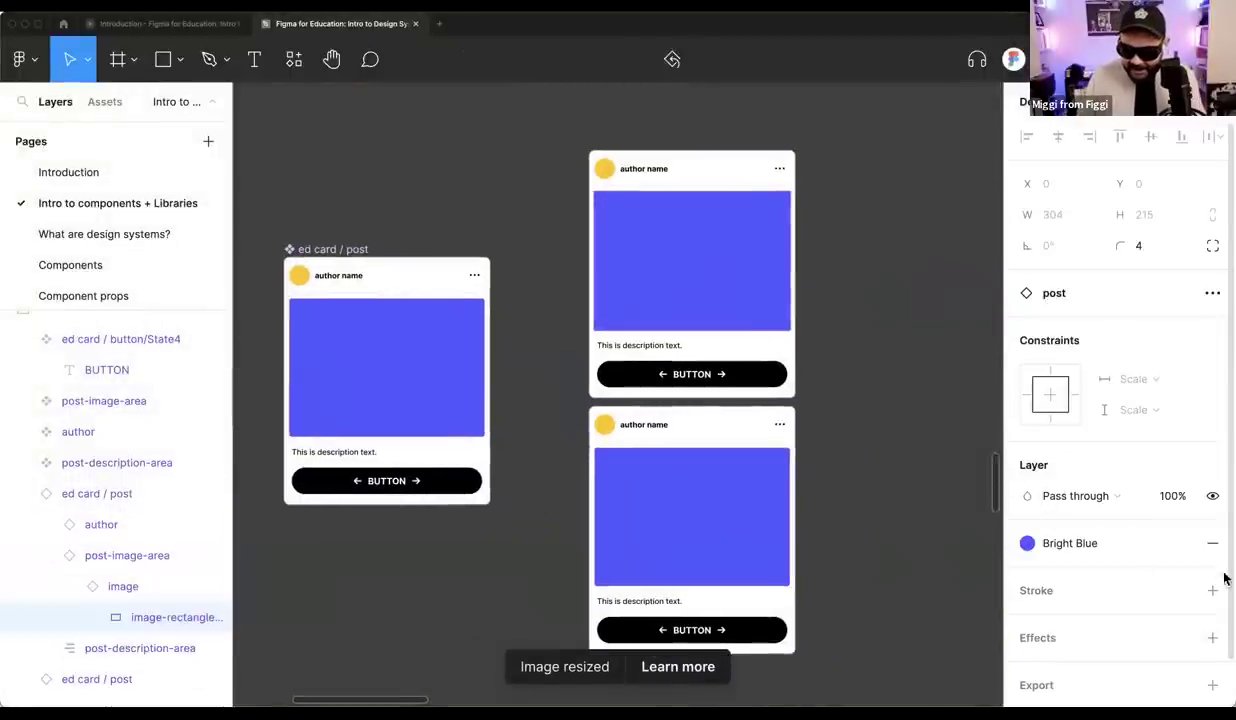
Detach the Bright Blue fill style from the upper card instance's image rectangle, restoring the fill after trying its removal
click(1206, 544)
key(ctrl+z)
click(1181, 543)
click(723, 497)
click(880, 409)
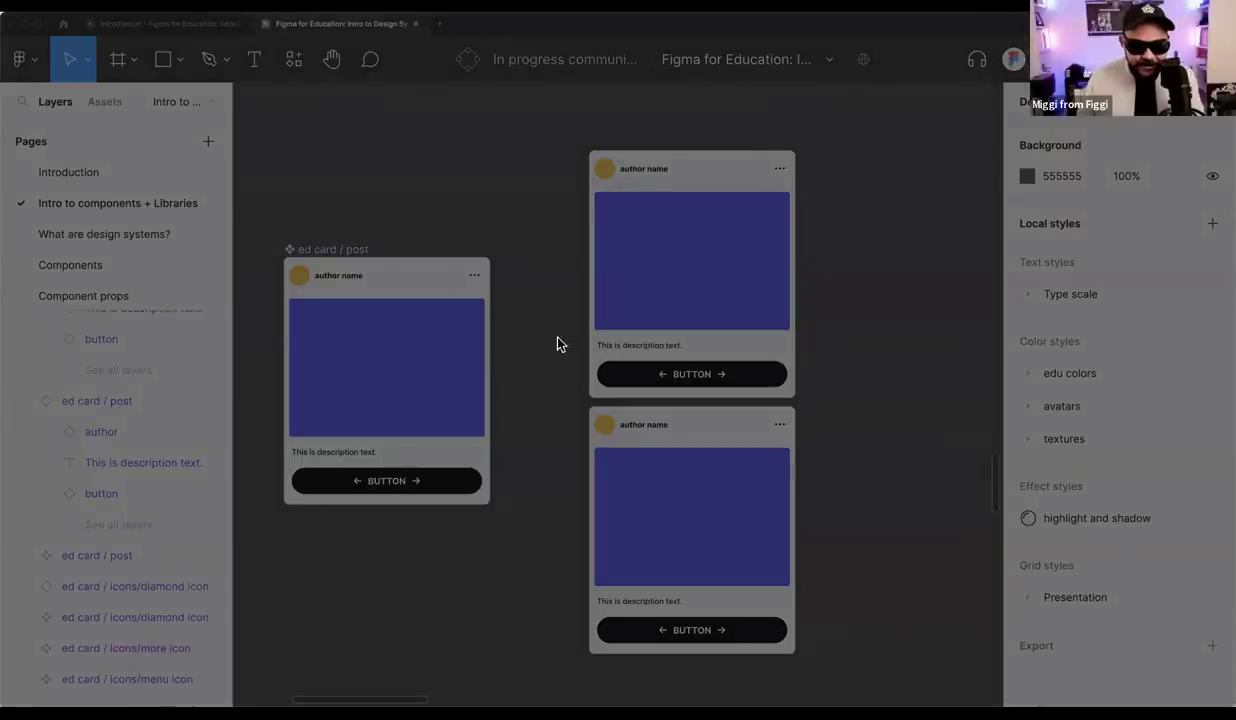
Import two animal photos and place one in the image area of each card instance, the dark photo in the upper card
key(Return)
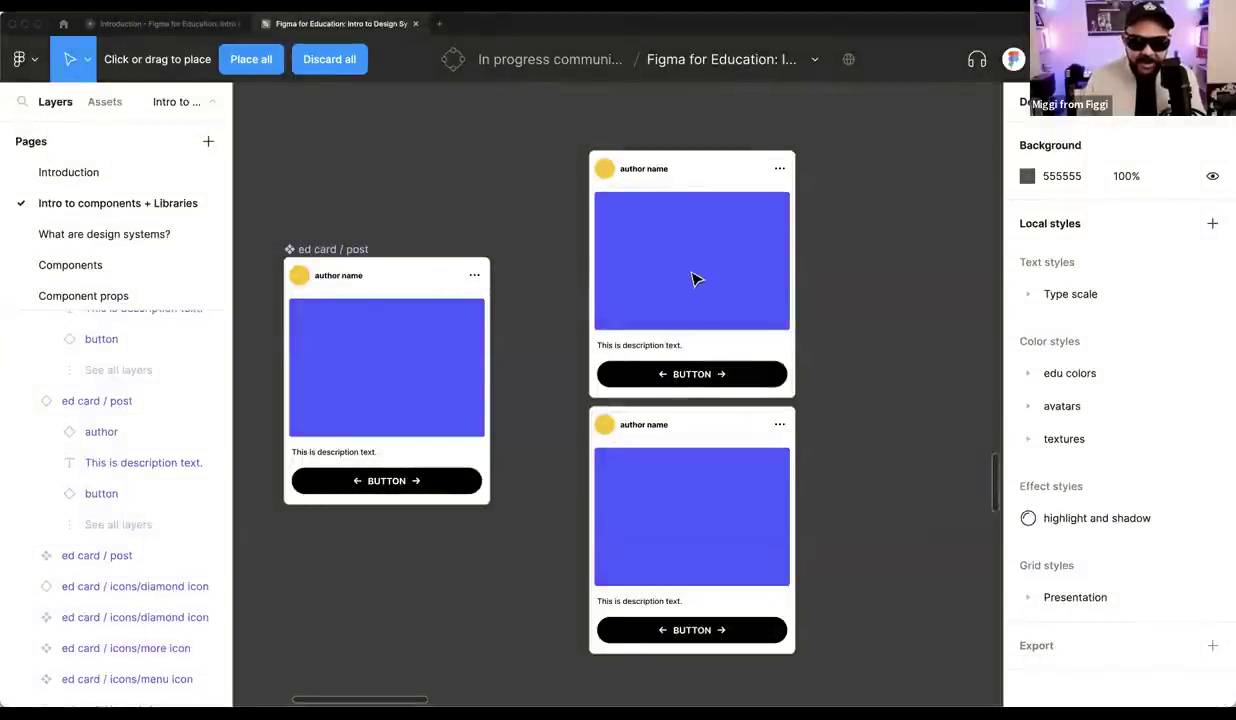
click(689, 269)
click(690, 519)
scroll(800, 420, down, 2)
scroll(800, 420, right, 1)
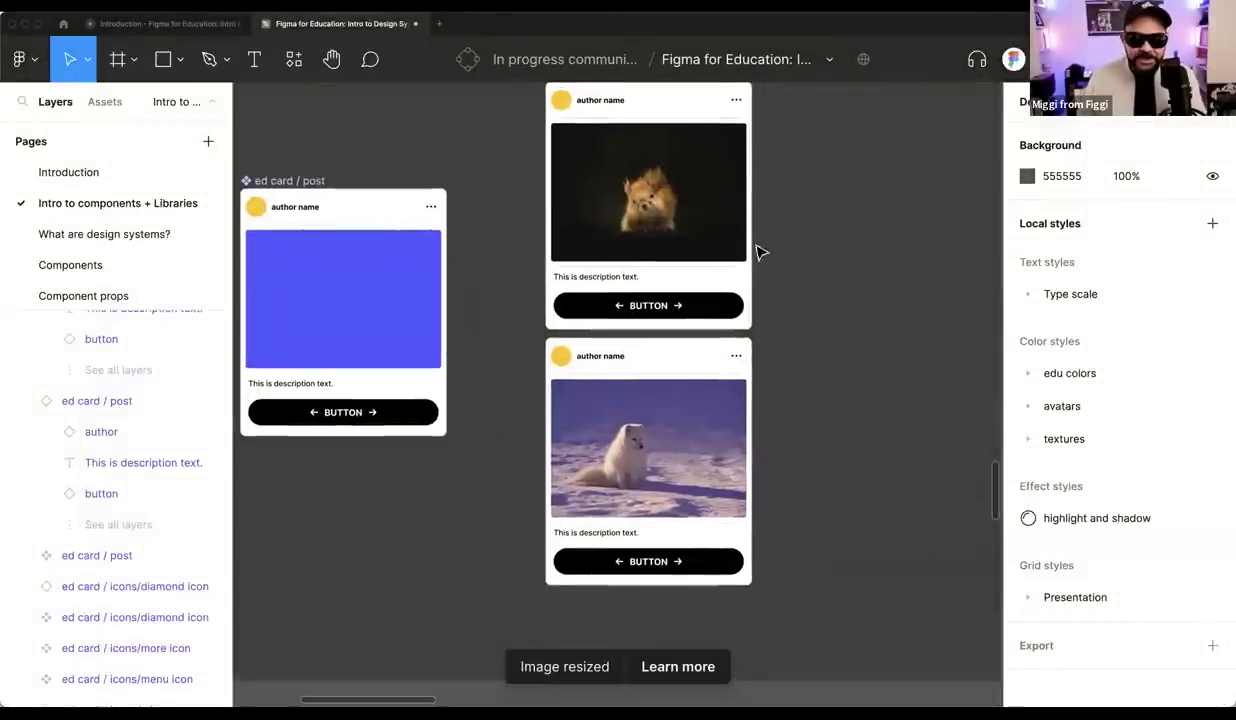
click(817, 334)
scroll(828, 361, up, 2)
scroll(811, 339, down, 2)
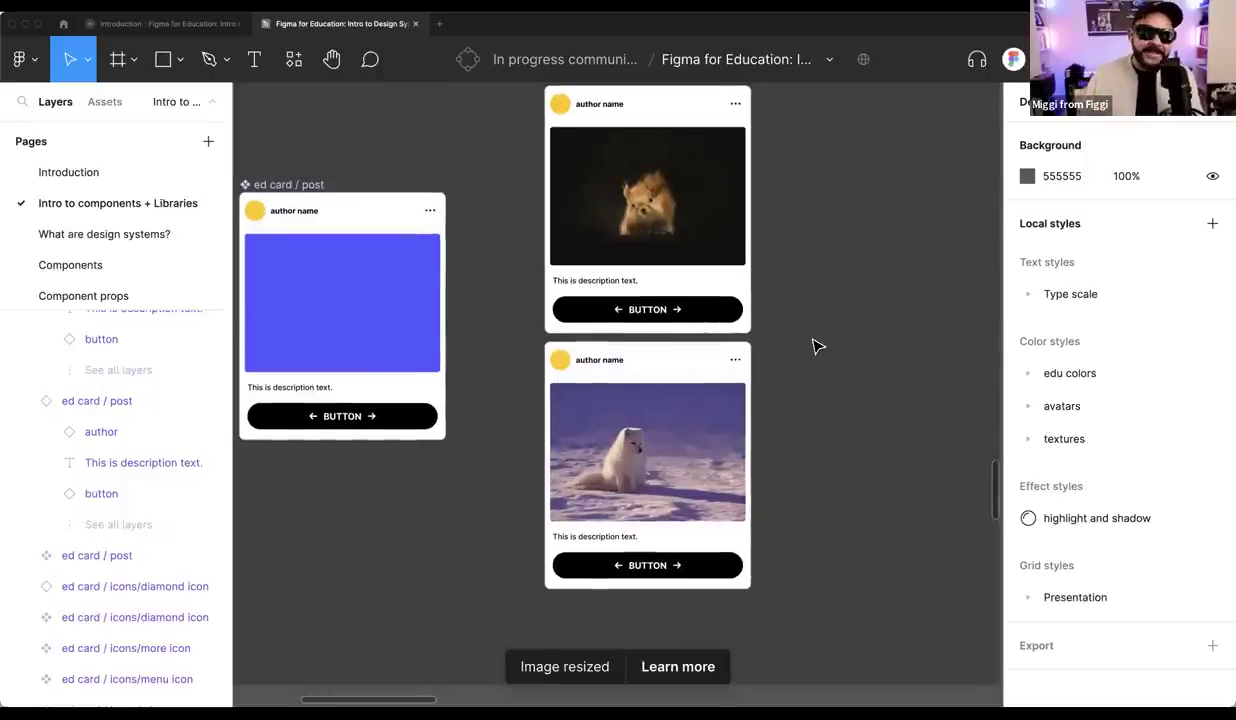
Delete both ed card / post instances containing the photos
scroll(825, 348, down, 2)
click(712, 411)
key(Delete)
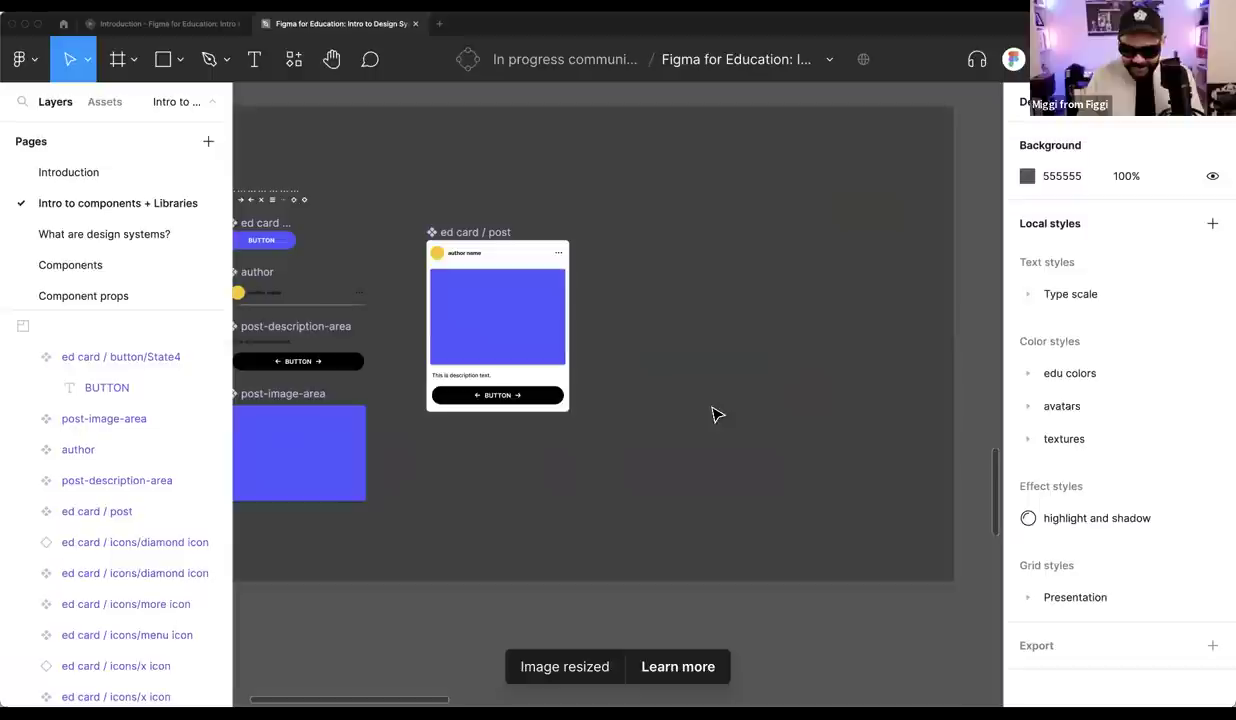
Examine the component sets on the canvas, including the button, Annotation, Push pin, Timeline, List box and List item variants
scroll(835, 343, right, 10)
scroll(508, 364, down, 5)
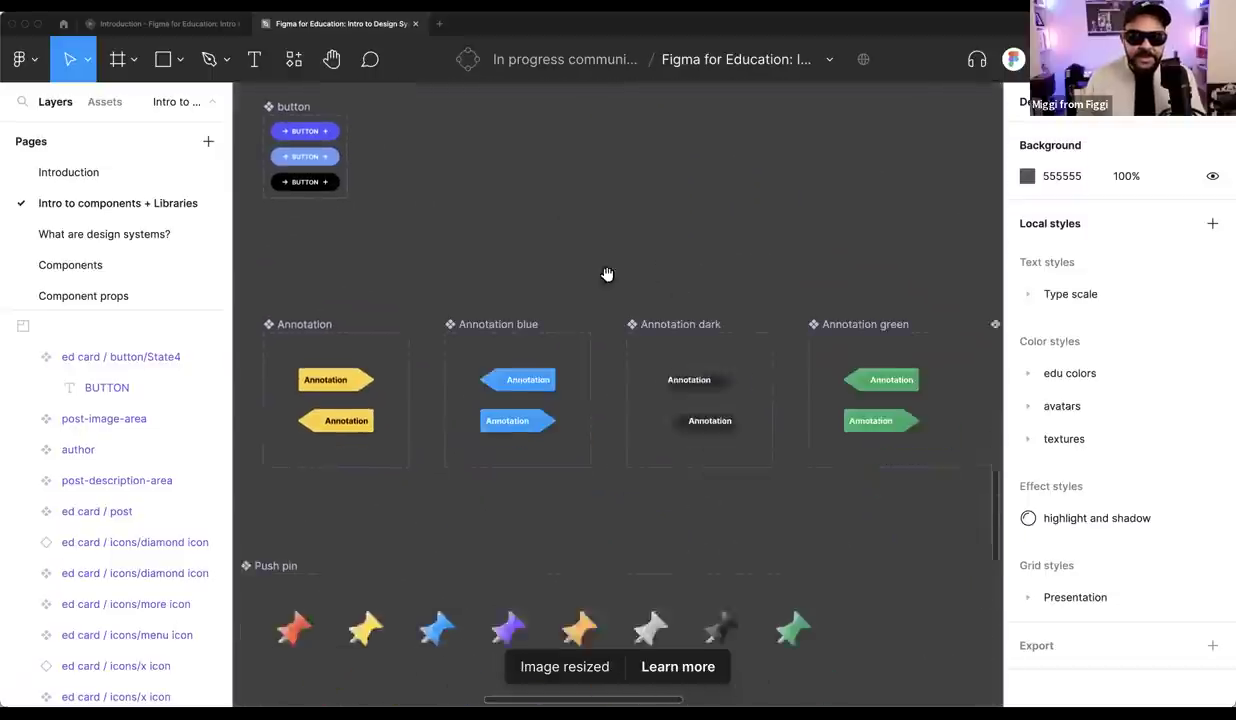
scroll(676, 497, down, 2)
scroll(723, 436, down, 10)
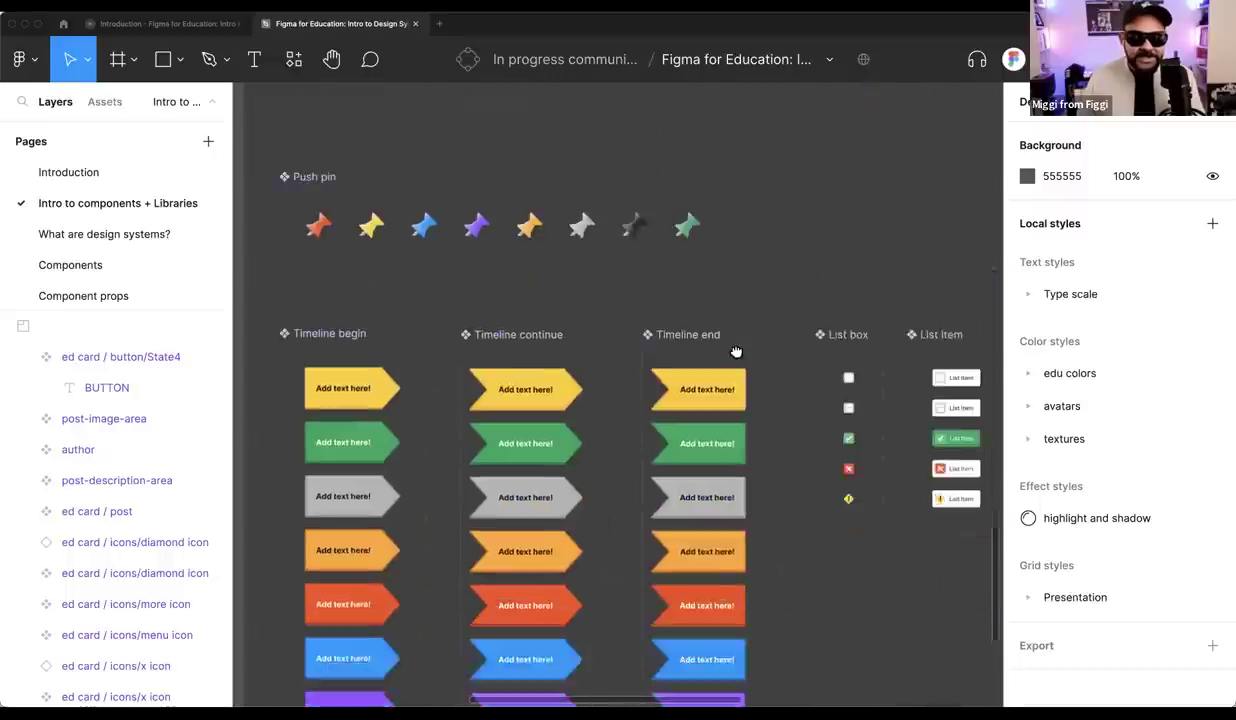
scroll(766, 484, down, 5)
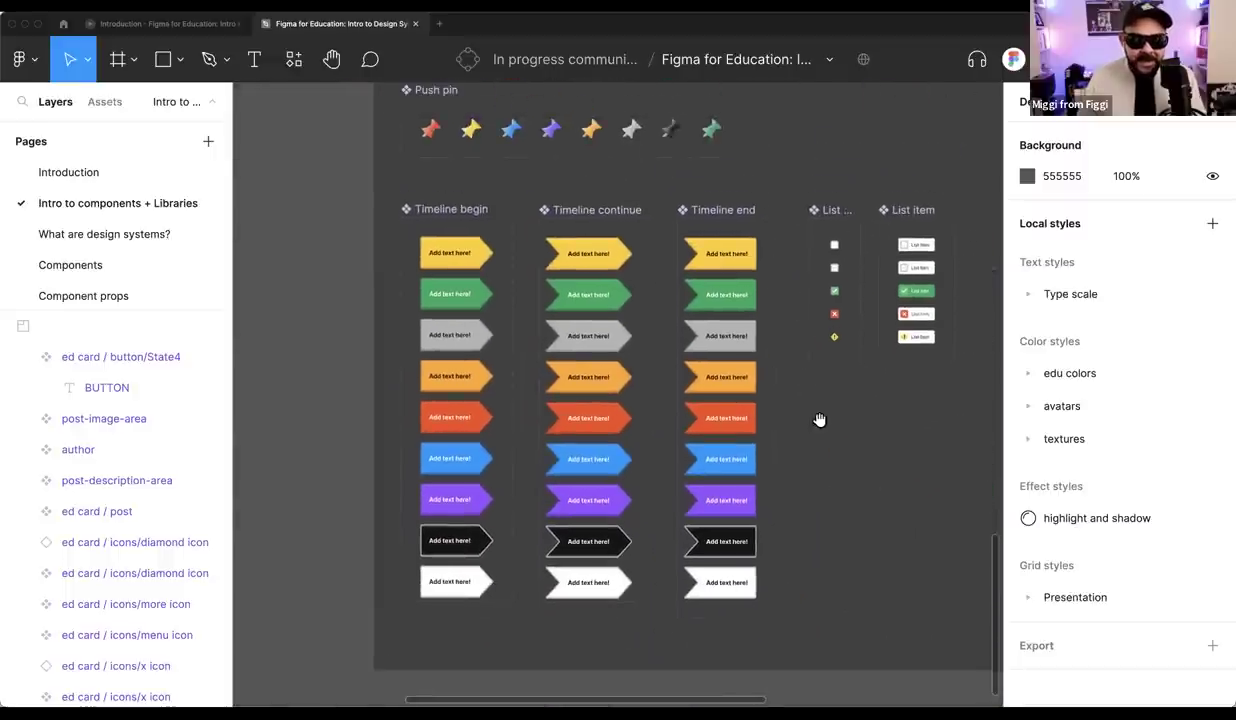
scroll(560, 390, up, 2)
scroll(400, 320, up, 2)
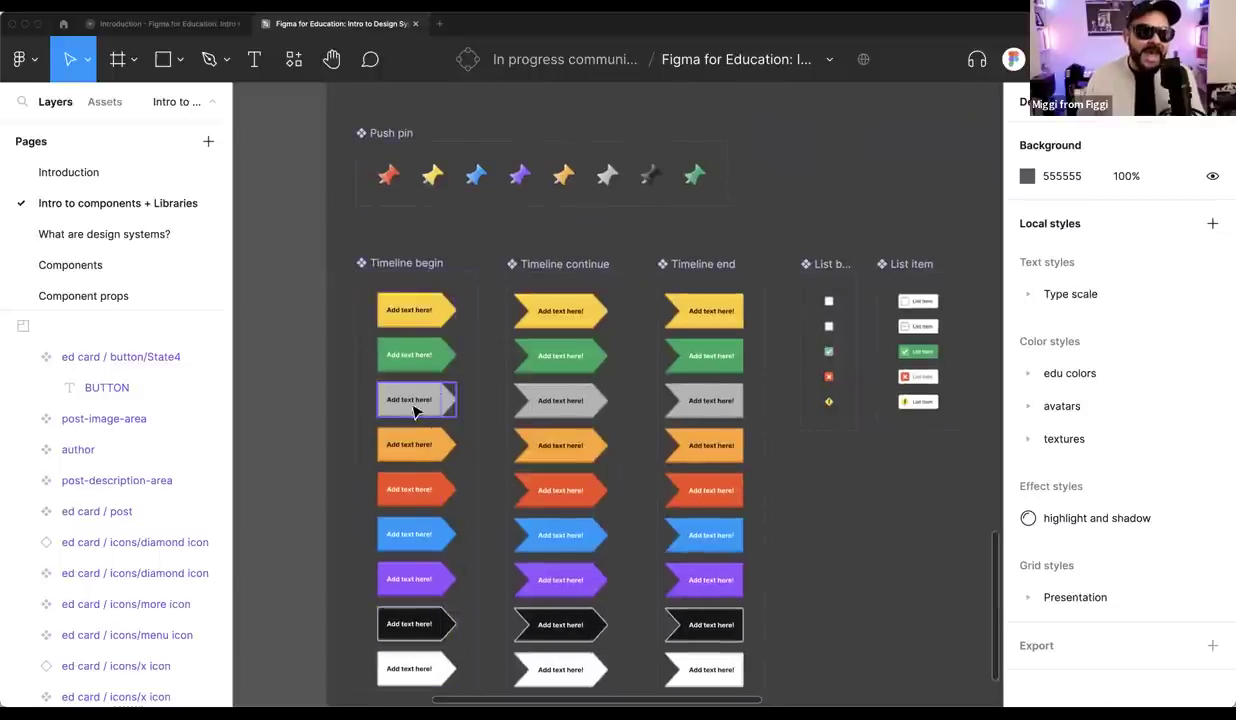
scroll(417, 388, down, 3)
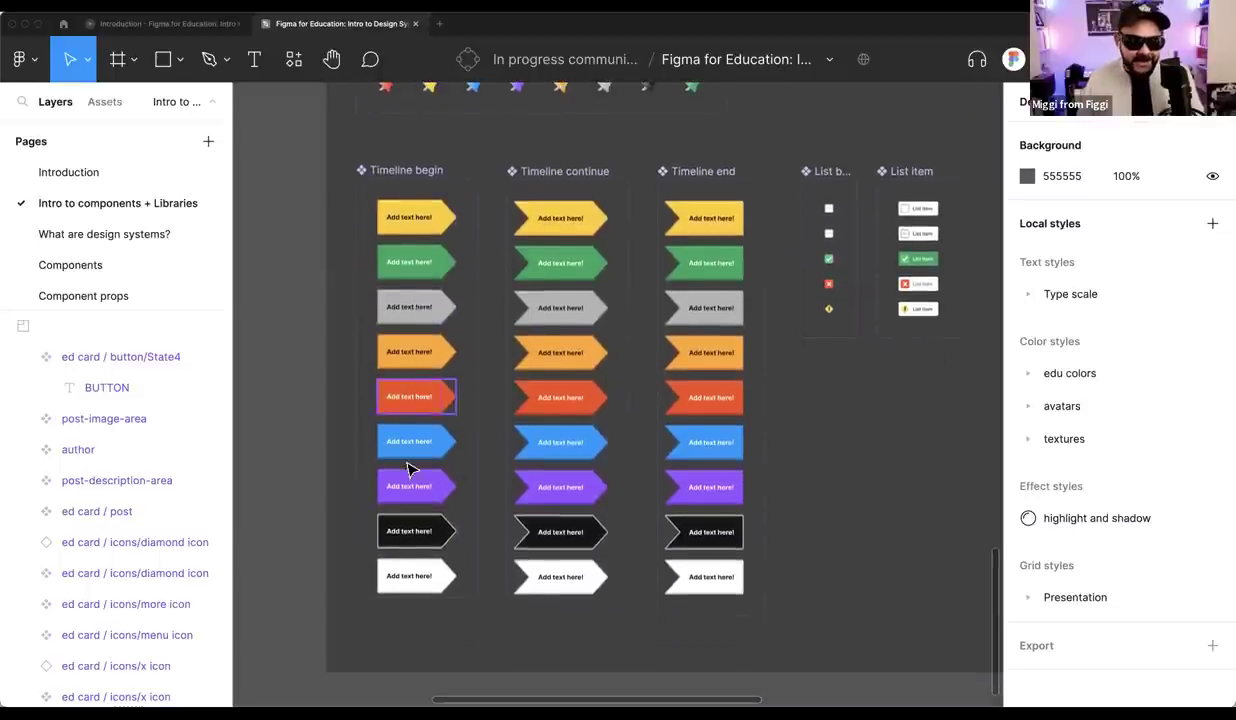
scroll(405, 536, up, 10)
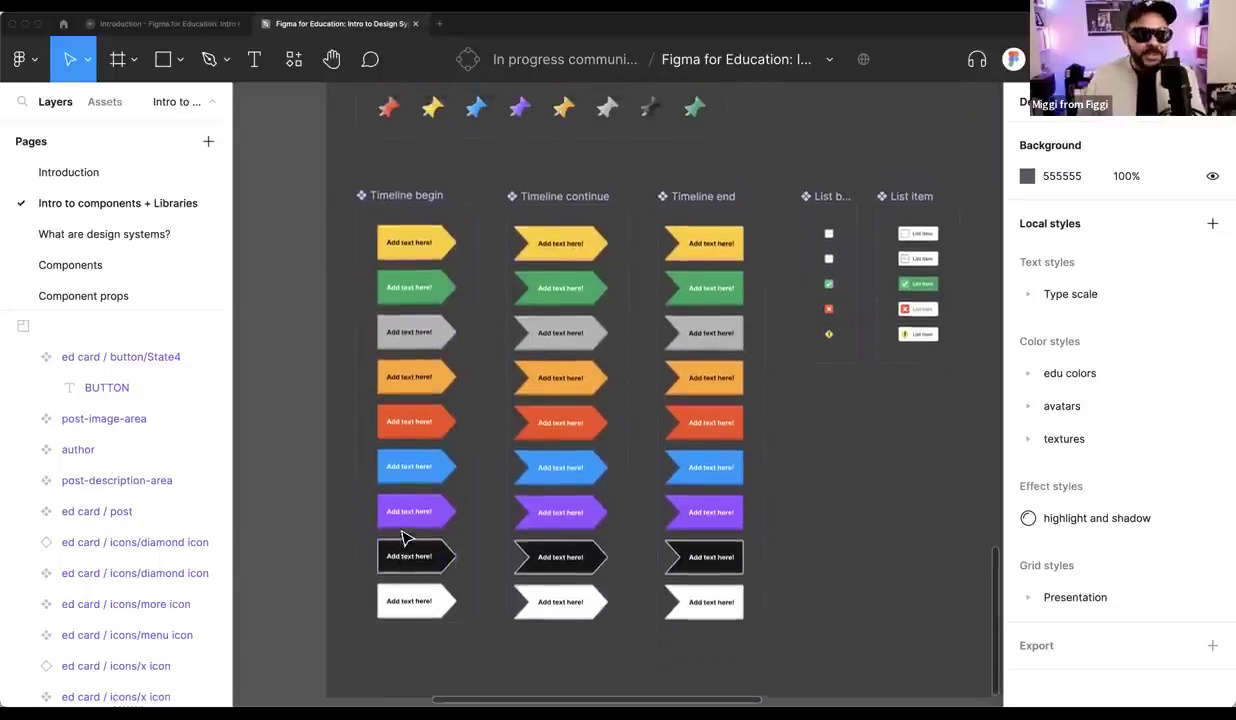
scroll(407, 531, down, 5)
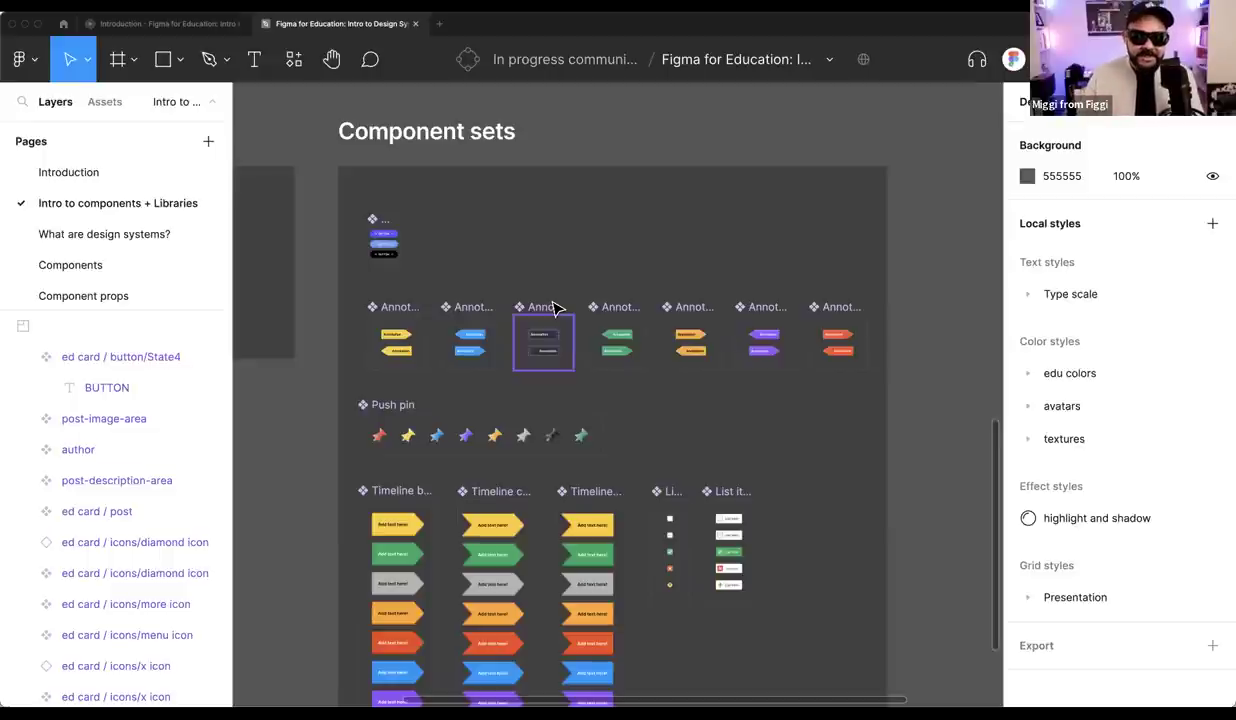
scroll(560, 380, down, 5)
scroll(445, 362, down, 2)
scroll(447, 367, down, 5)
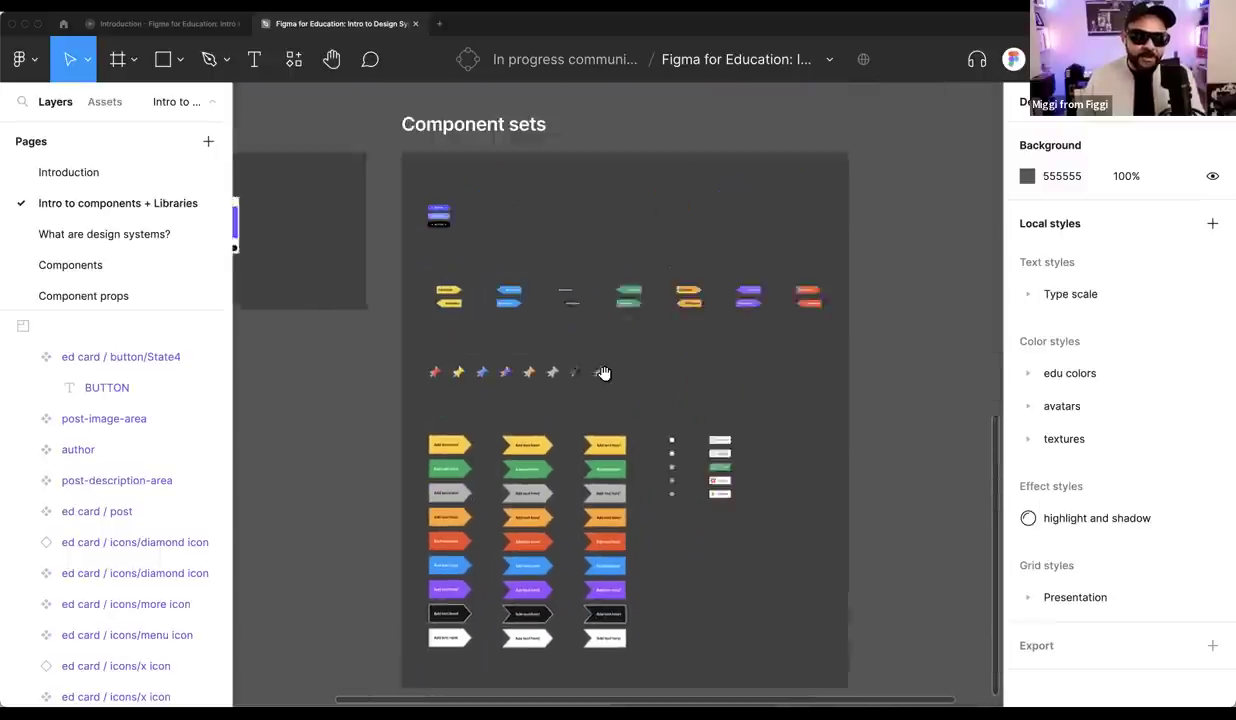
scroll(590, 340, left, 5)
scroll(590, 340, up, 3)
click(563, 320)
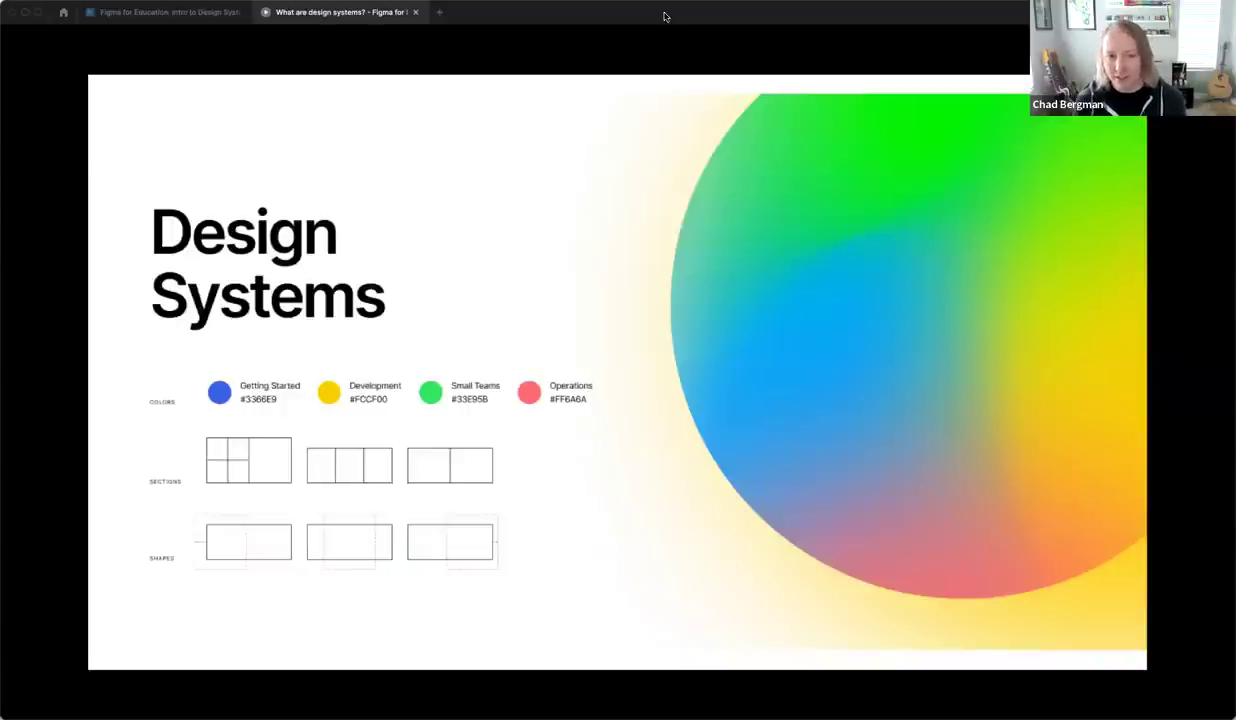
Advance the design systems presentation past the collected definitions to the slide of design system examples
key(Right)
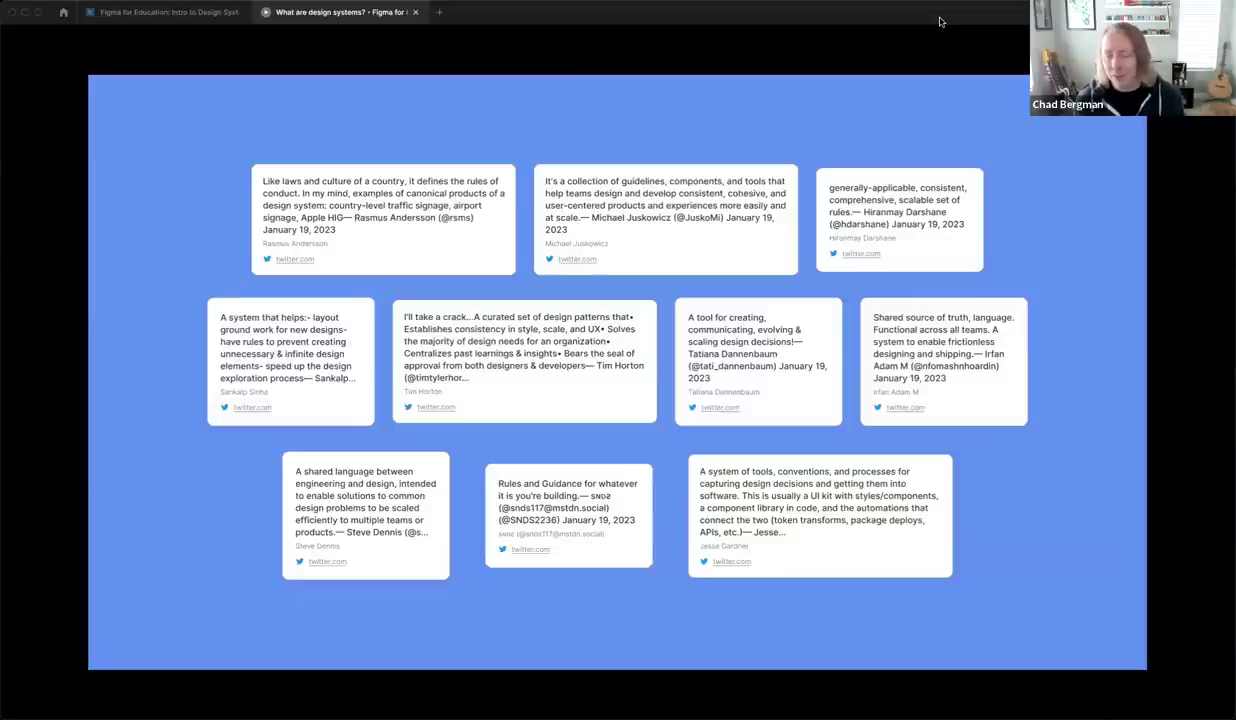
key(Right)
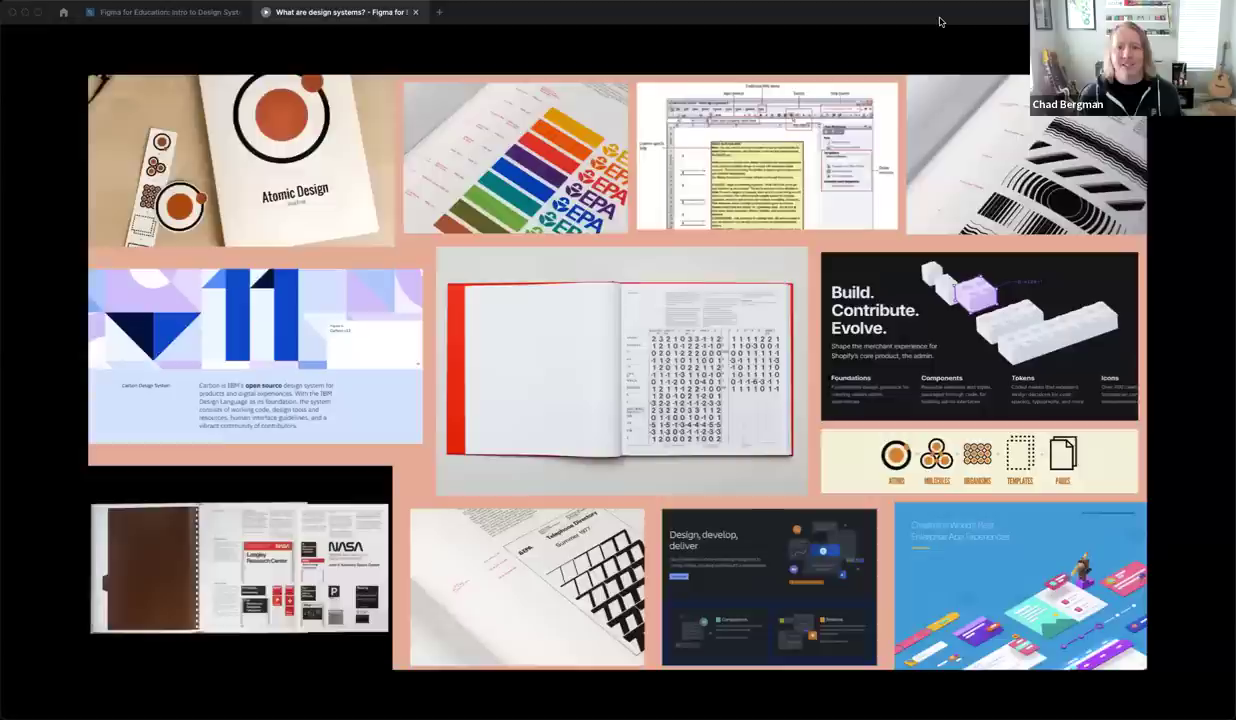
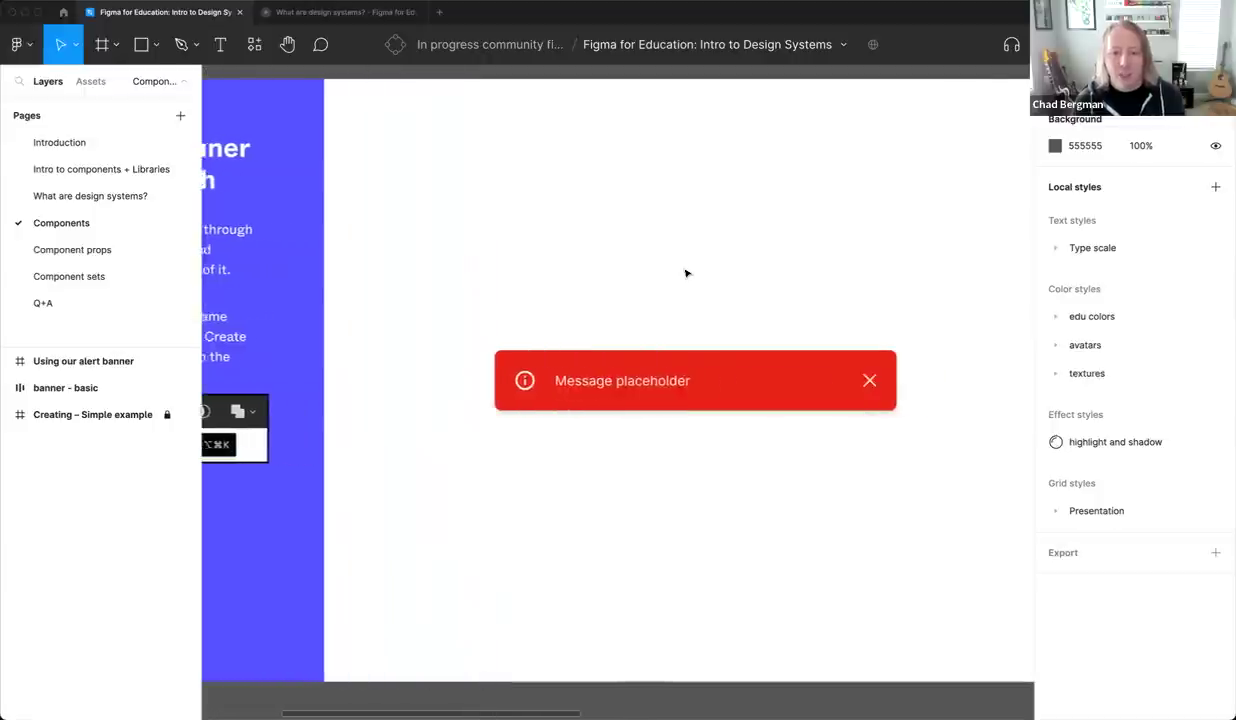
Create a component from the red banner - basic frame containing the info icon, message text and cross icon
click(521, 348)
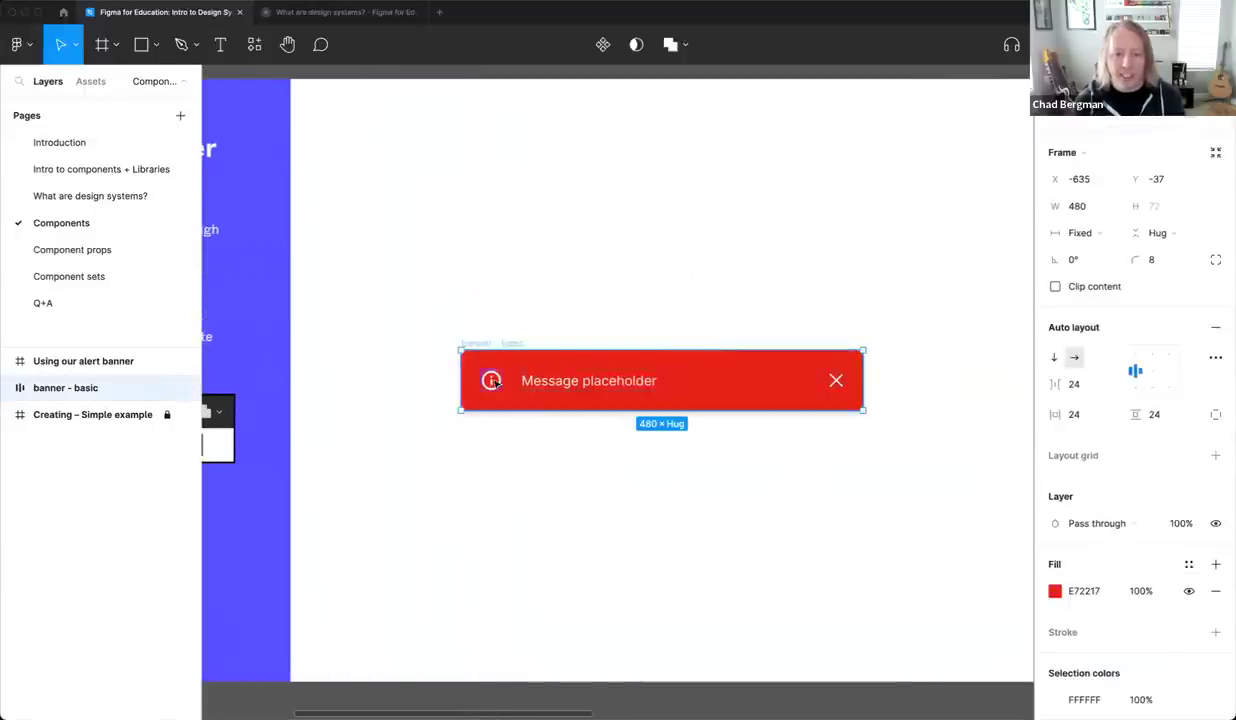
click(8, 388)
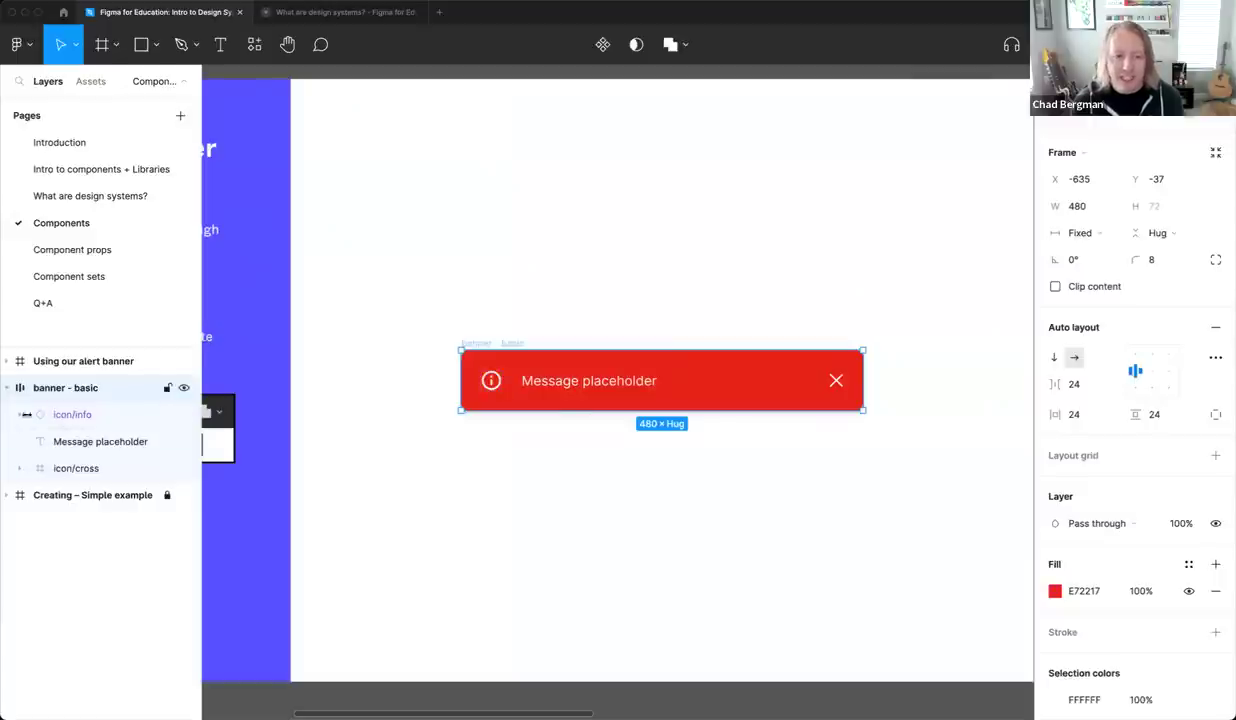
click(588, 380)
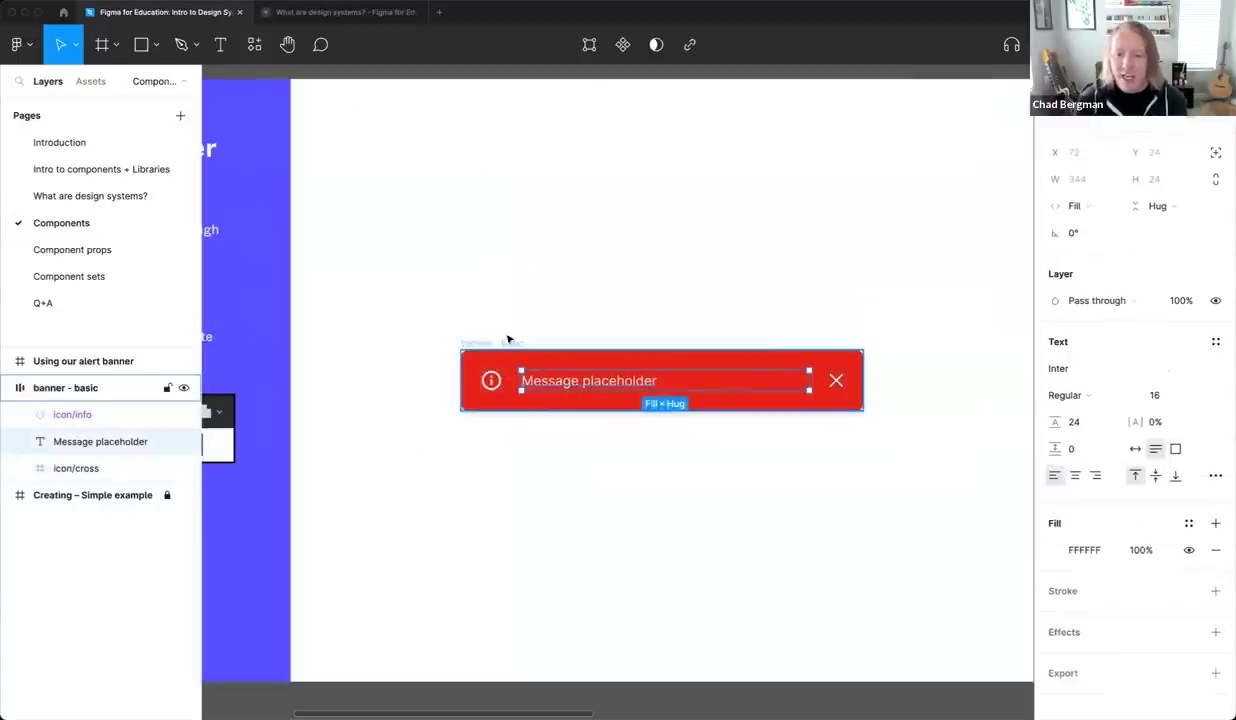
click(534, 263)
click(477, 345)
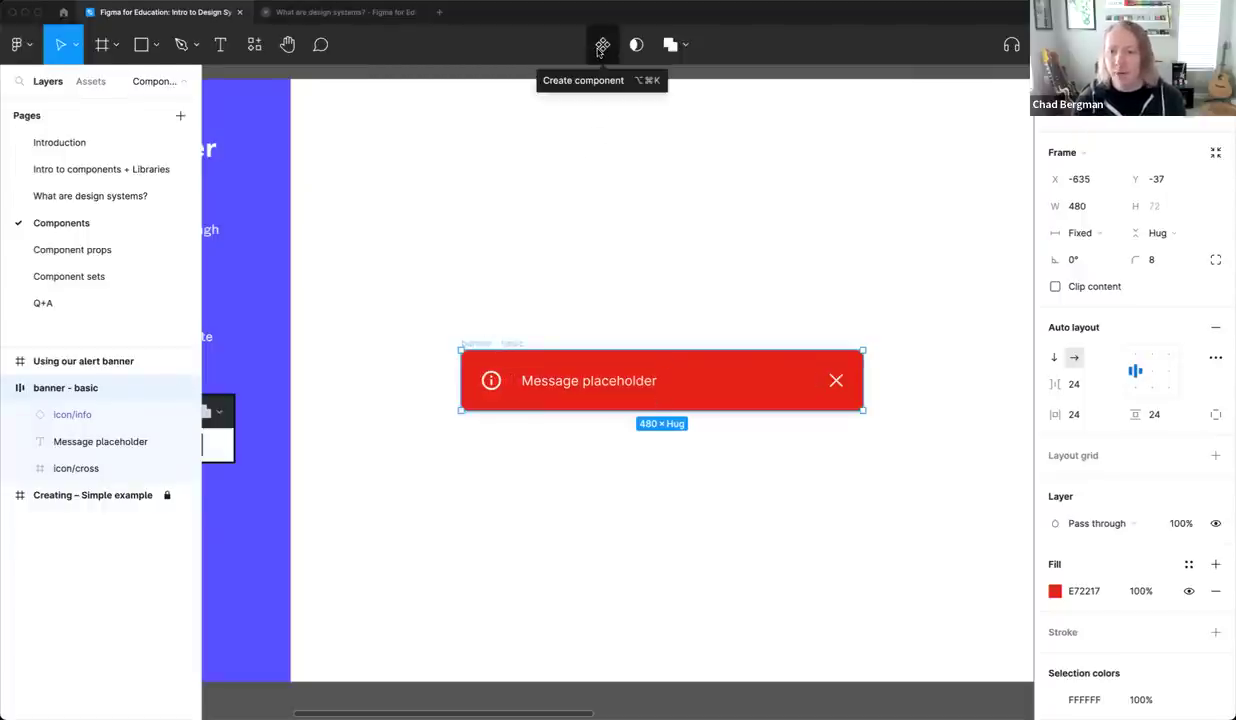
click(601, 46)
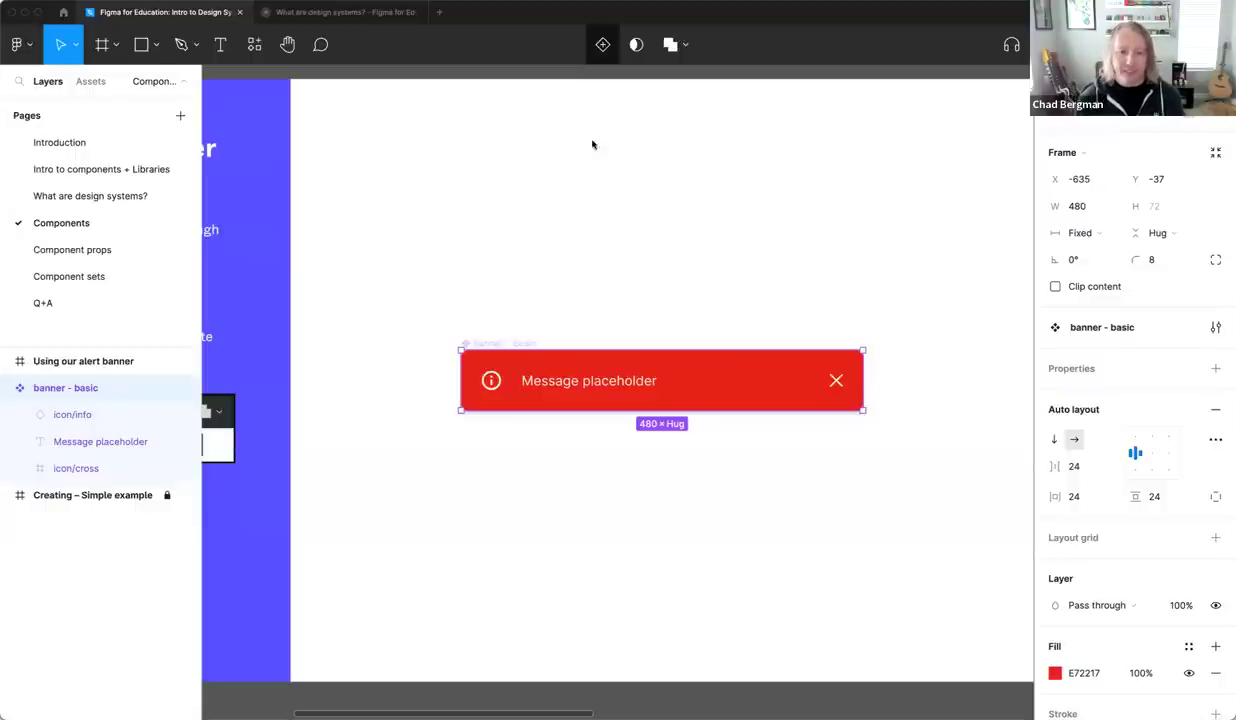
Place an instance of the local banner - basic component near the lower edge of the "Using our new alert banner" device mockup
scroll(582, 251, down, 2)
scroll(582, 251, right, 2)
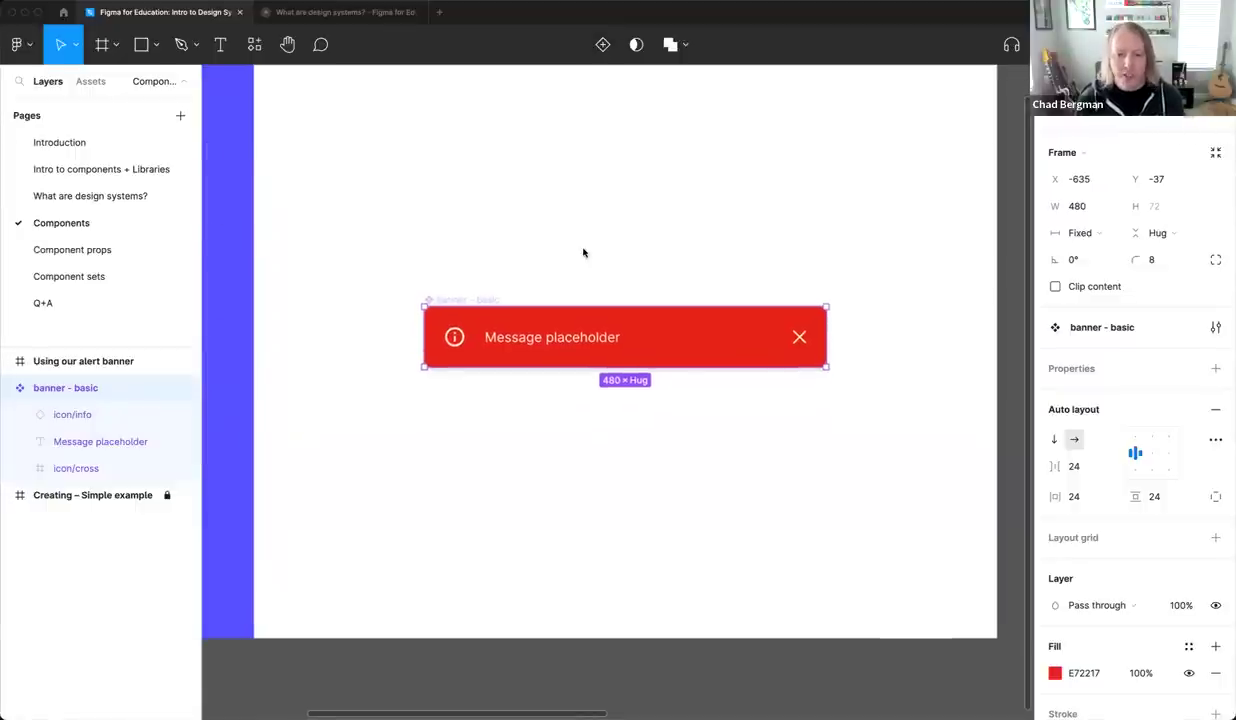
scroll(583, 253, down, 3)
scroll(583, 253, right, 6)
scroll(583, 253, up, 3)
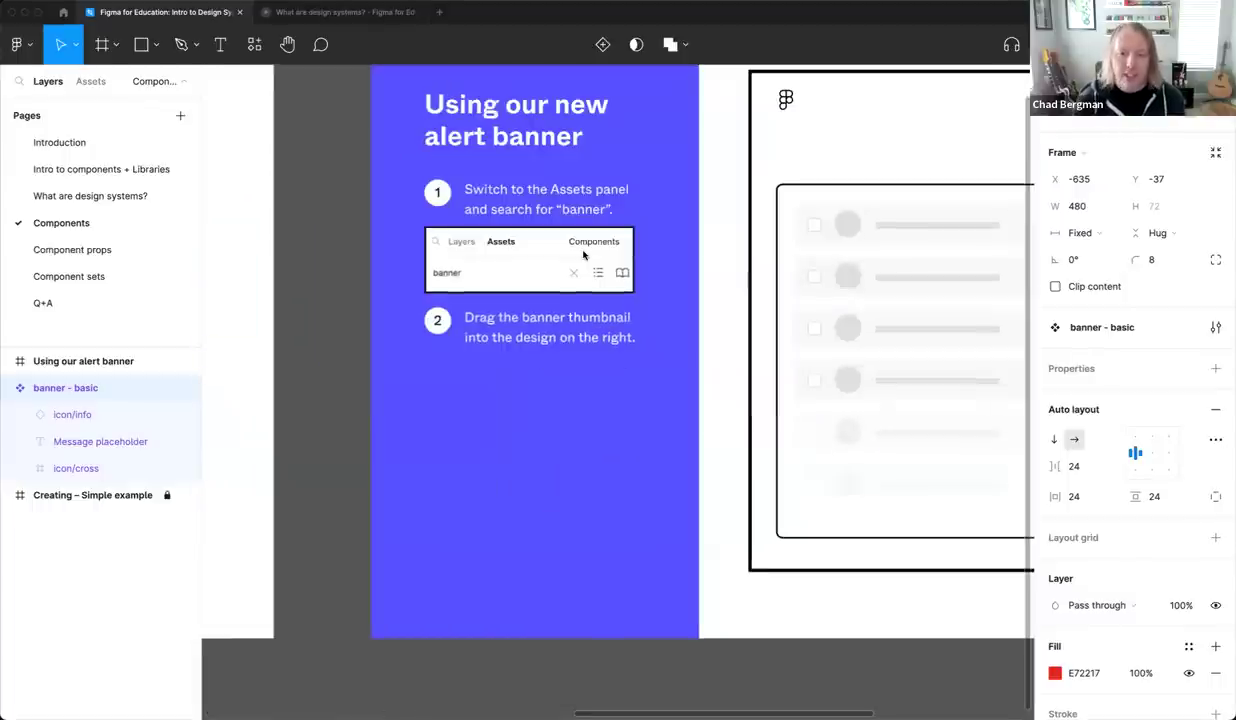
scroll(583, 253, right, 6)
scroll(583, 254, up, 2)
scroll(583, 254, left, 3)
scroll(583, 254, down, 1)
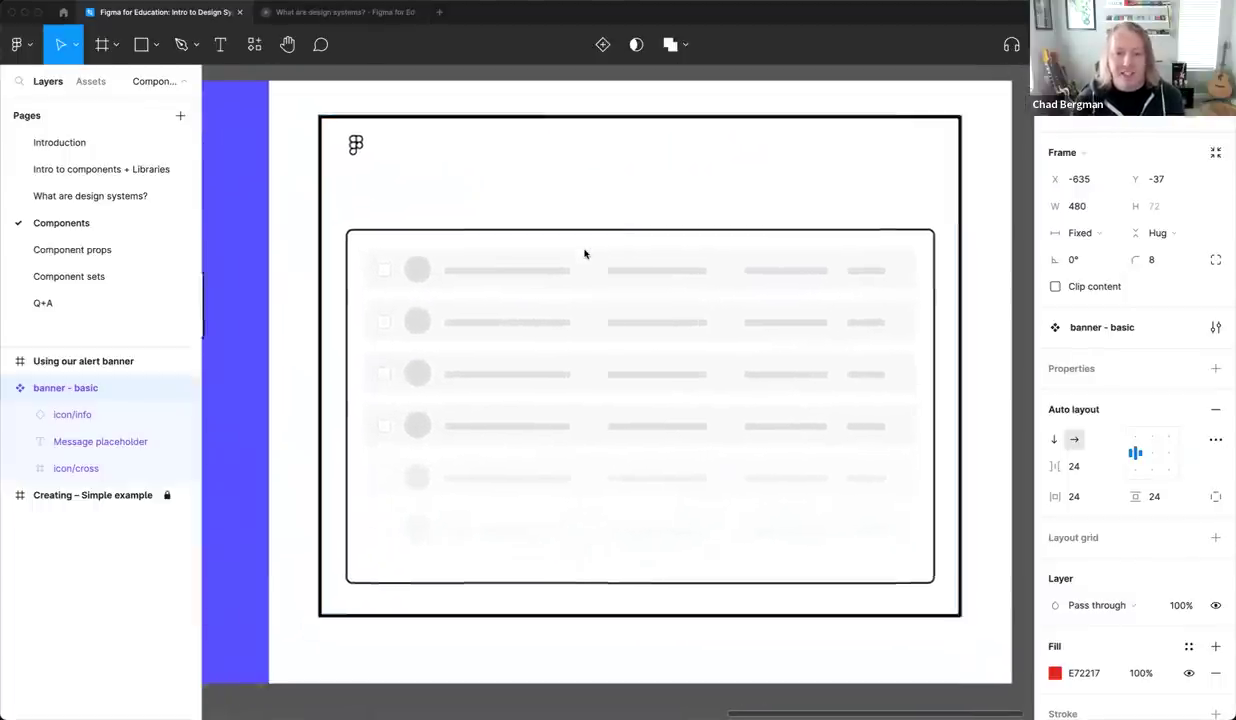
click(89, 81)
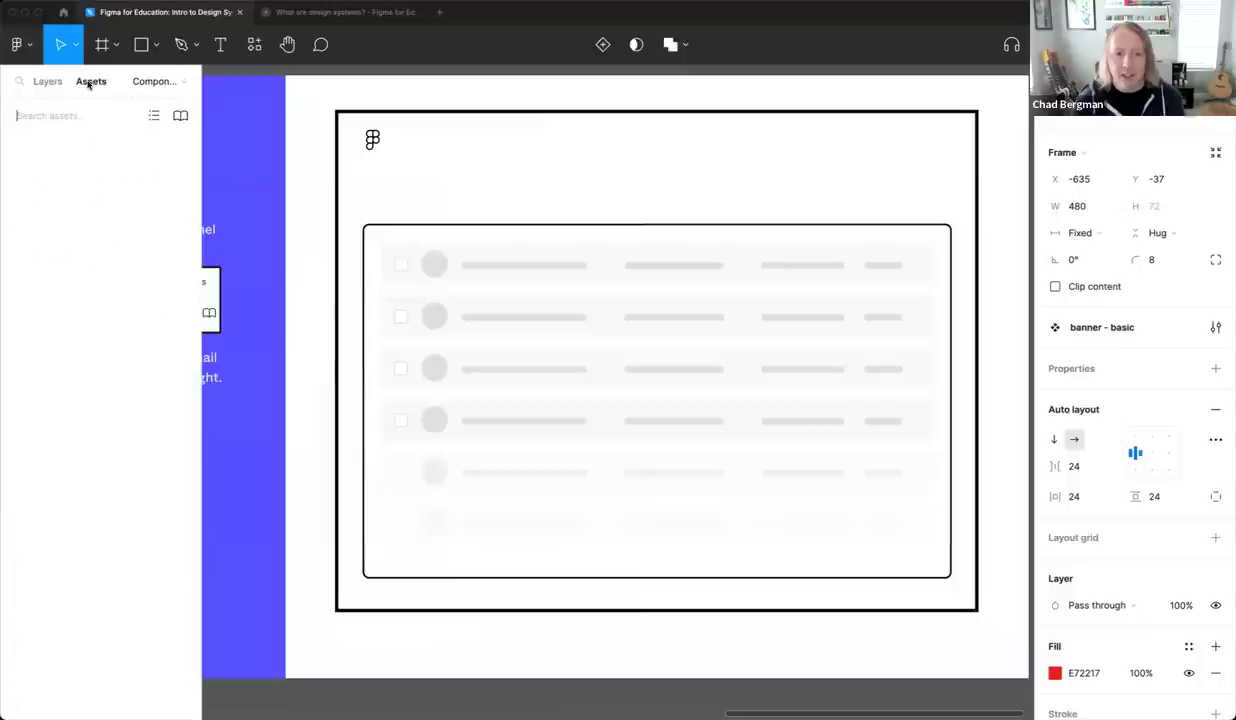
click(12, 205)
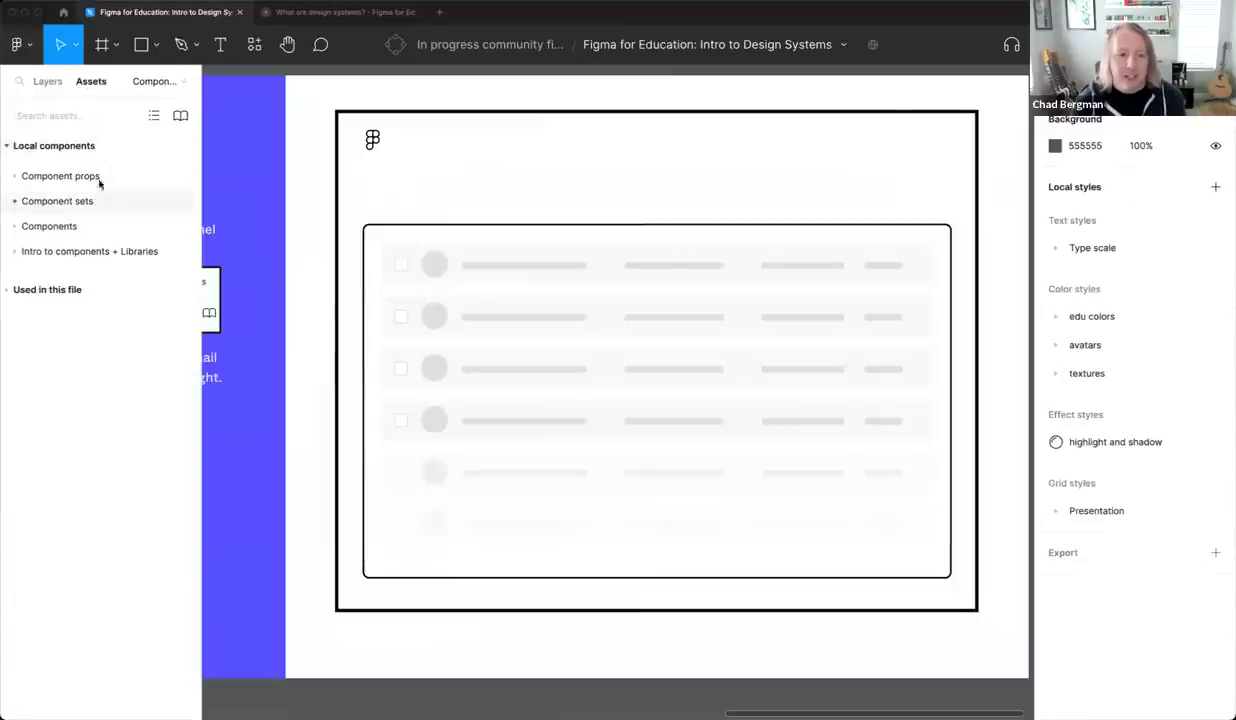
click(15, 226)
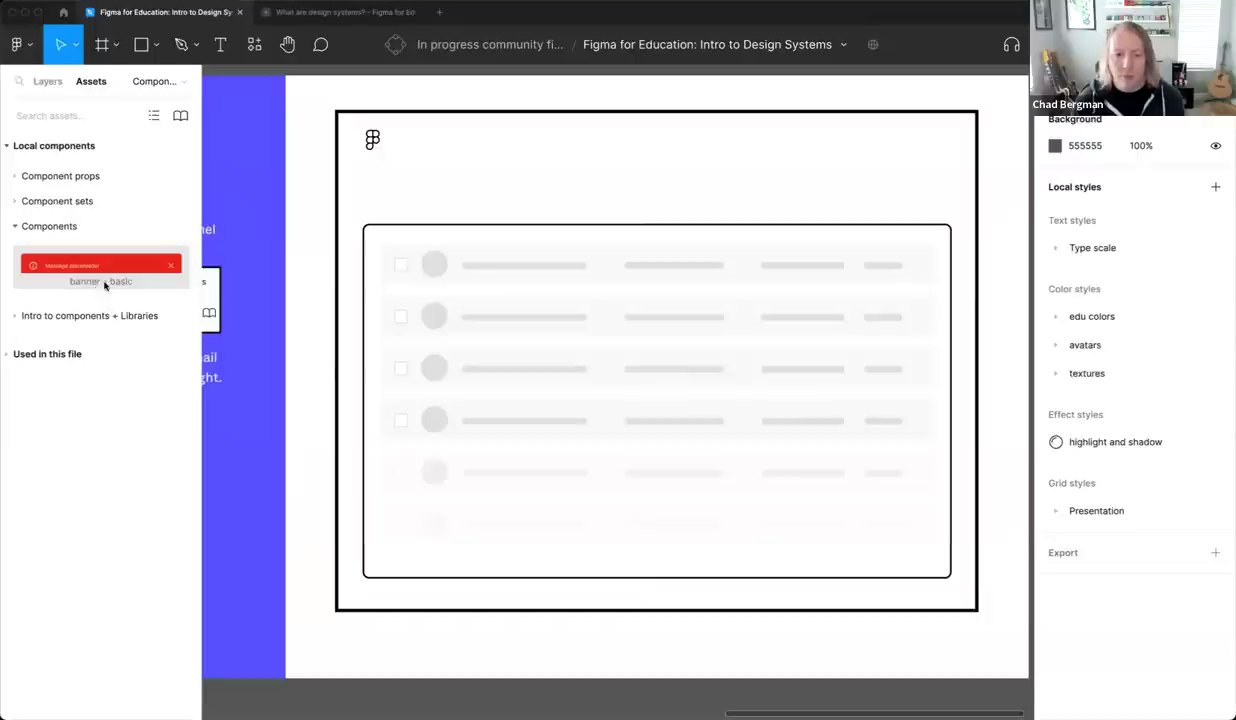
drag(76, 268, 656, 534)
Override the placed banner instance's message text with "Hello! Check this out!"
scroll(650, 540, down, 2)
scroll(665, 525, right, 1)
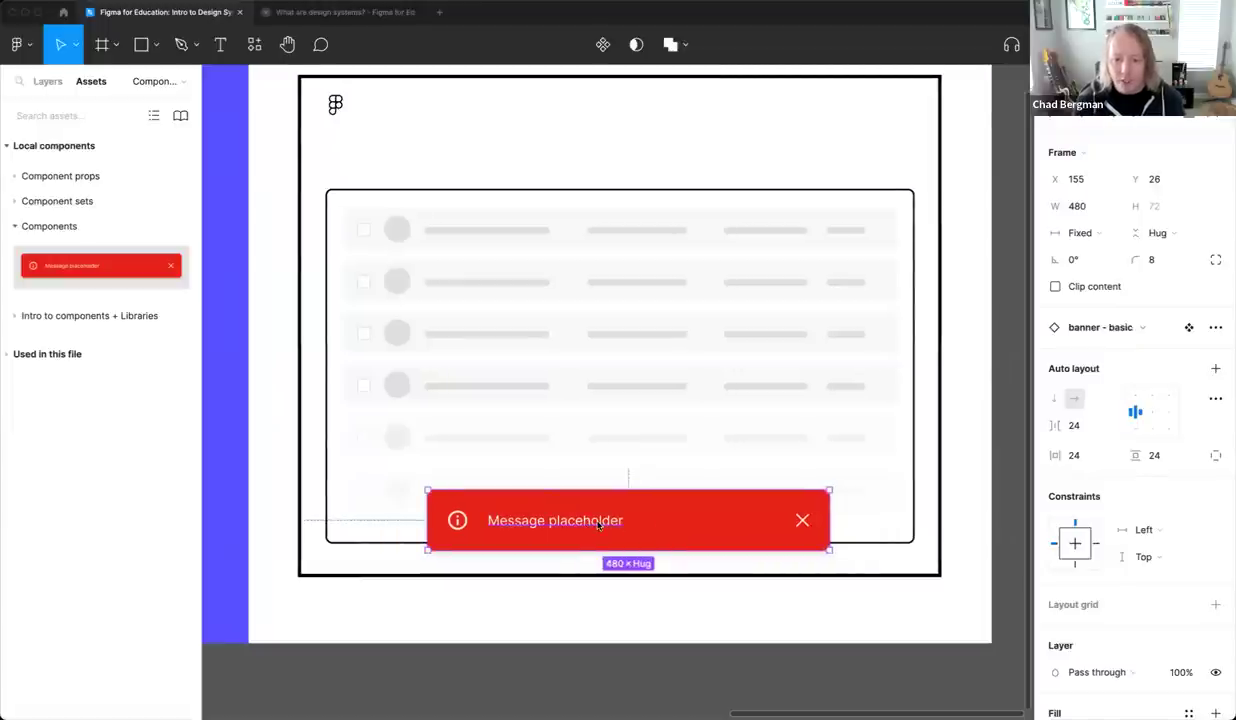
double_click(600, 520)
text(Hello! Check this out!)
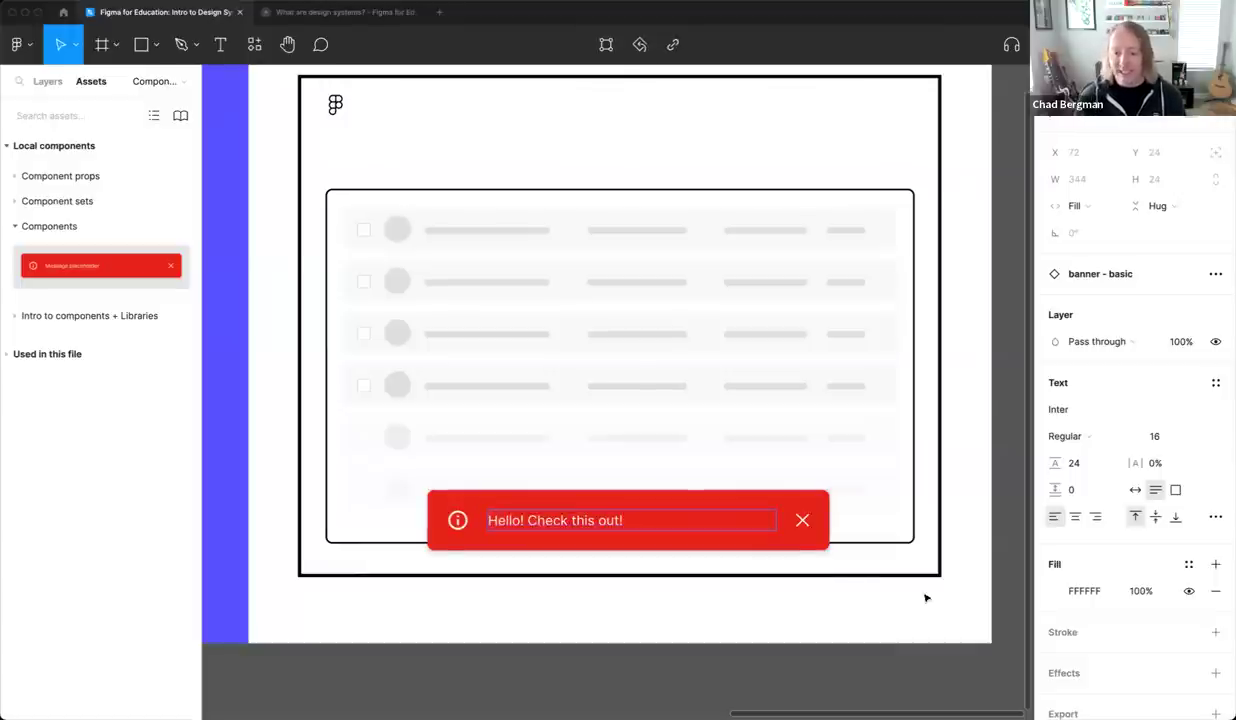
click(967, 665)
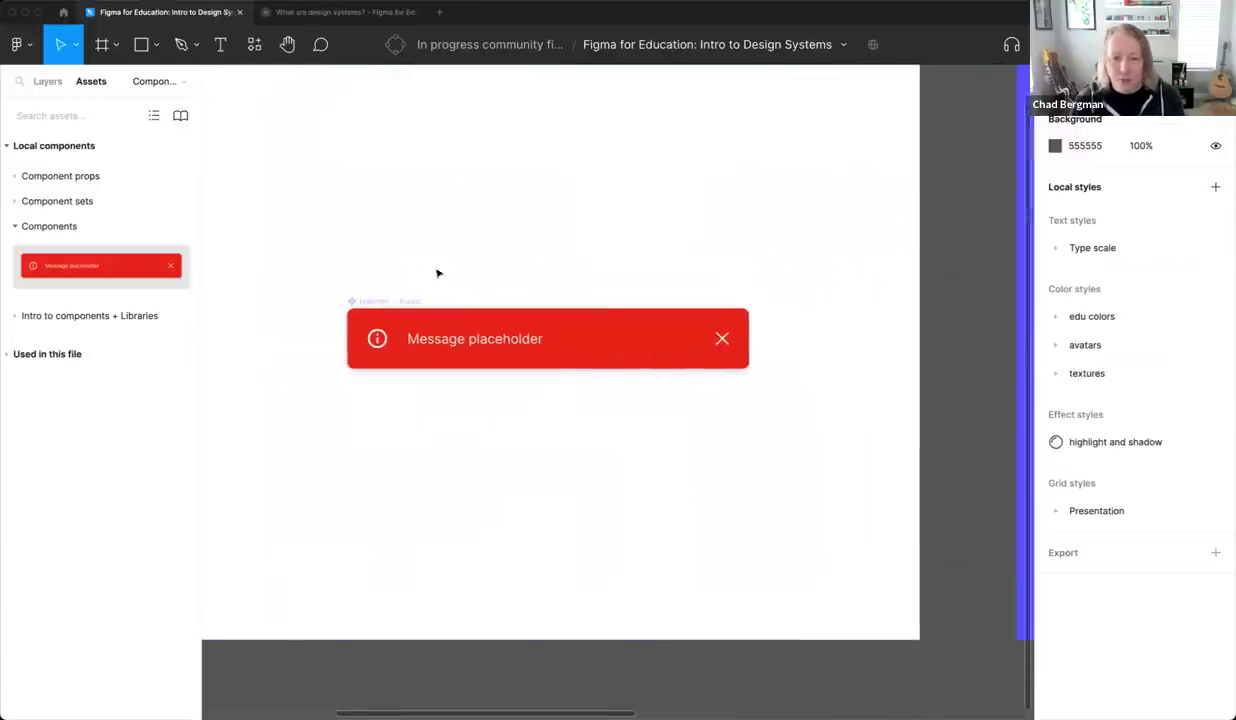
Set the corner radius of the main banner - basic component to 0
click(378, 292)
click(1165, 262)
text(0)
key(Return)
click(973, 453)
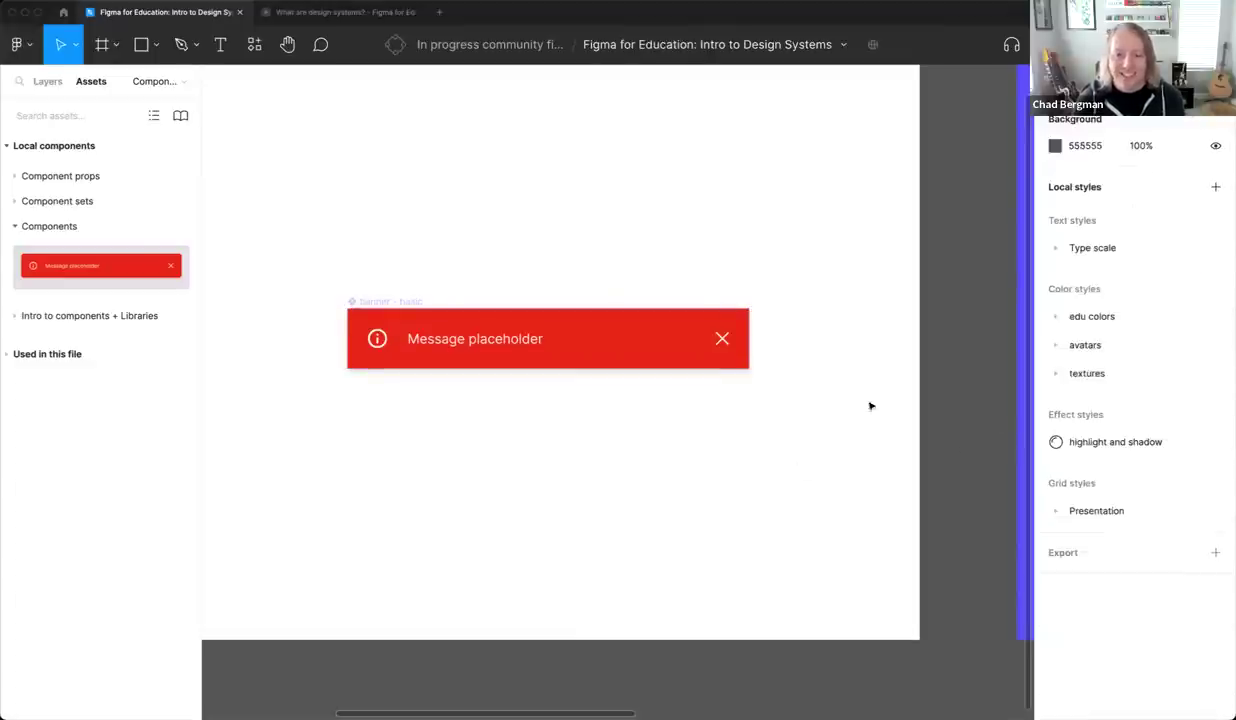
Examine the banner instance in the mockup against the main component, including its corners, layer structure and nested info icon
scroll(408, 315, left, 10)
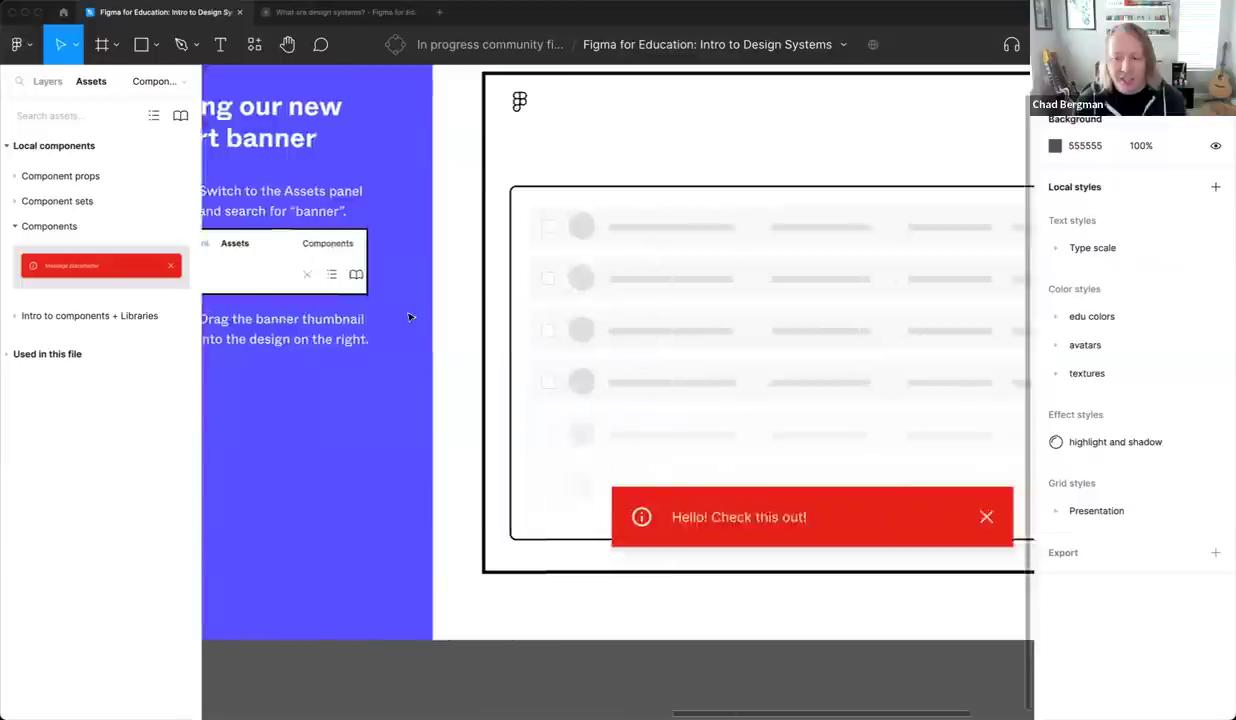
scroll(408, 315, right, 3)
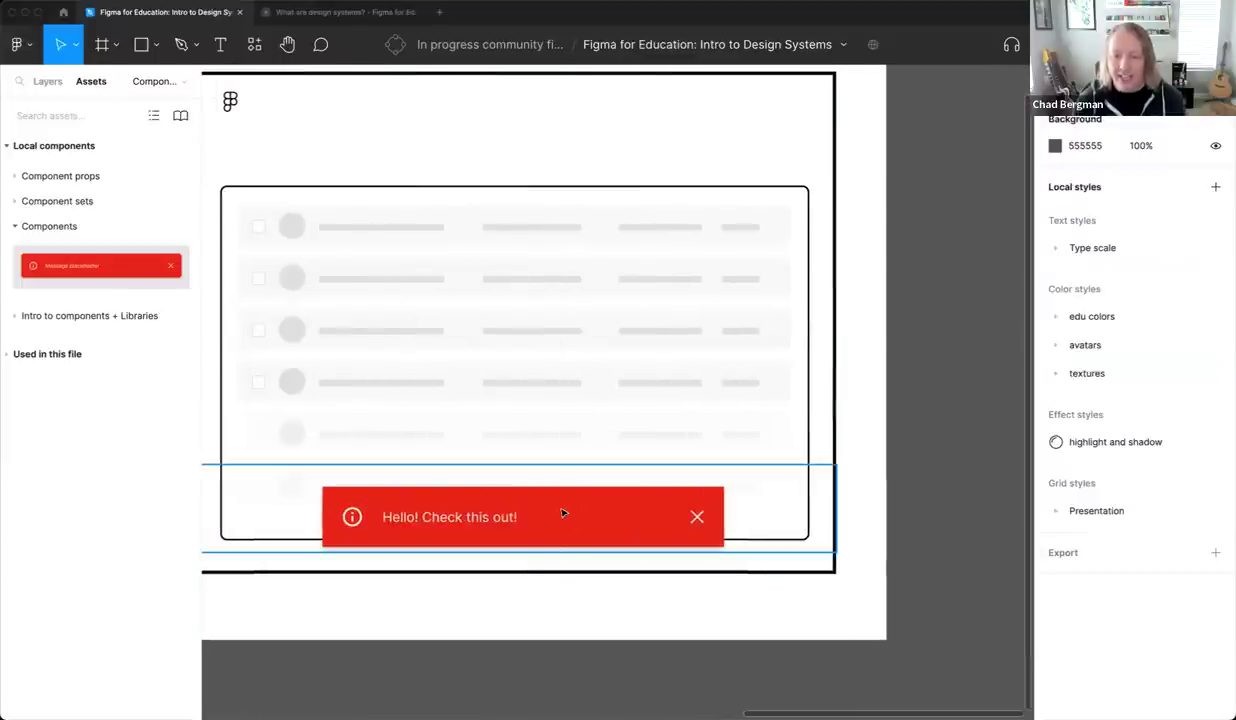
scroll(817, 477, down, 3)
scroll(817, 477, left, 2)
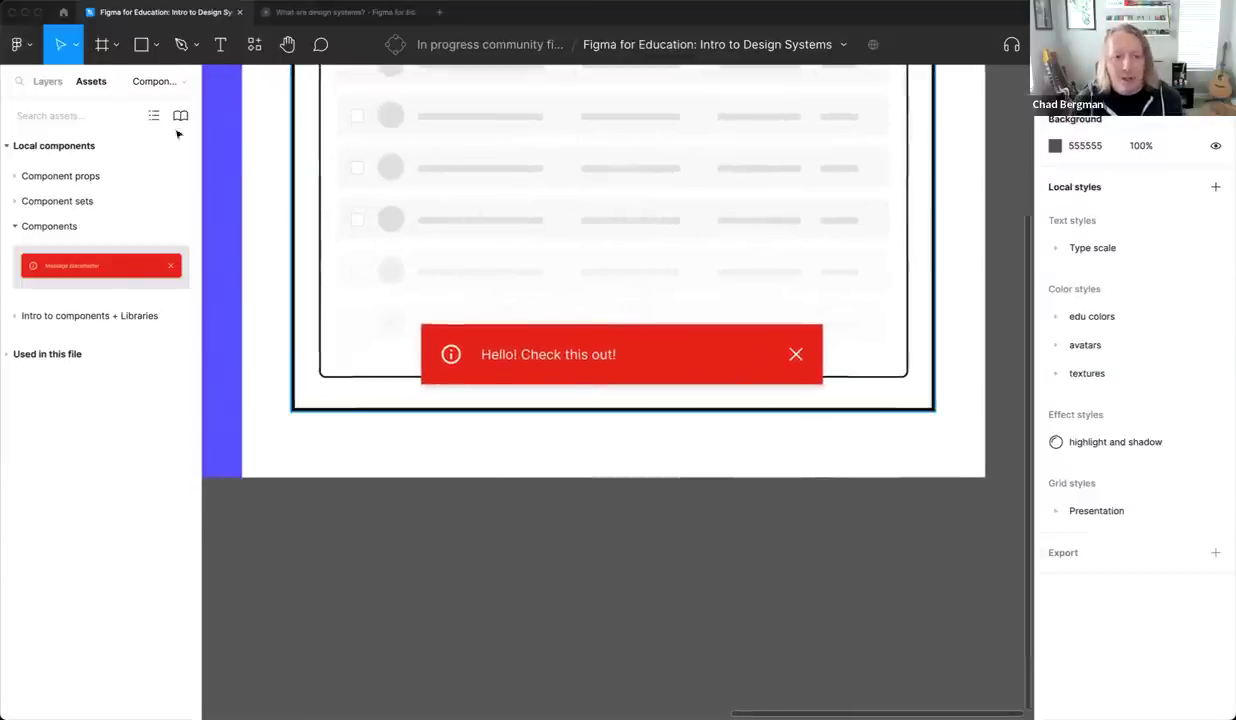
click(50, 85)
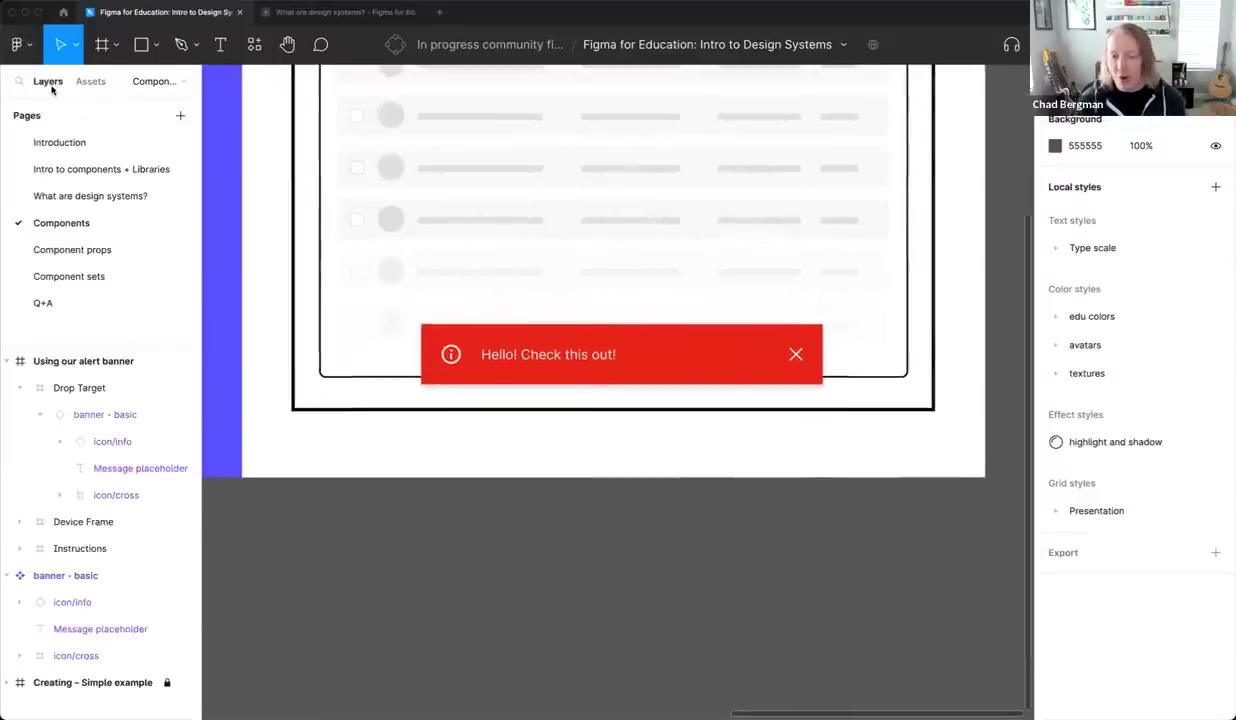
scroll(670, 444, up, 3)
scroll(670, 444, left, 2)
scroll(655, 353, up, 2)
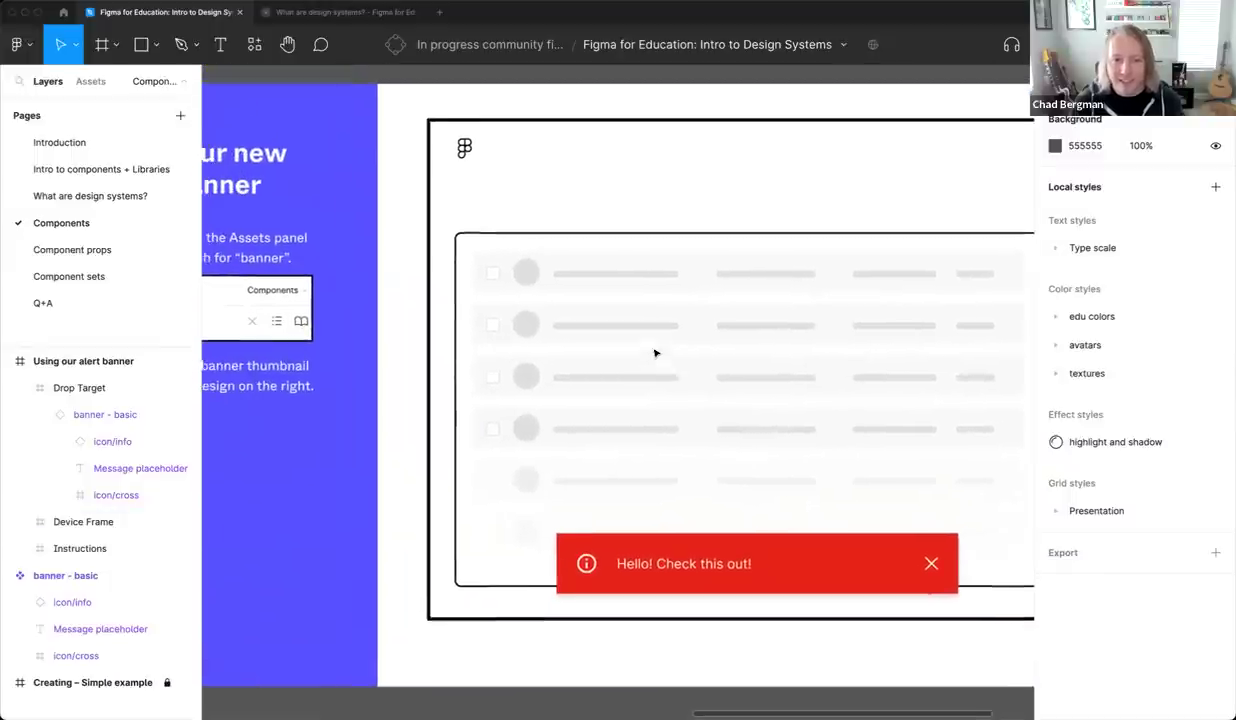
click(792, 560)
click(810, 563)
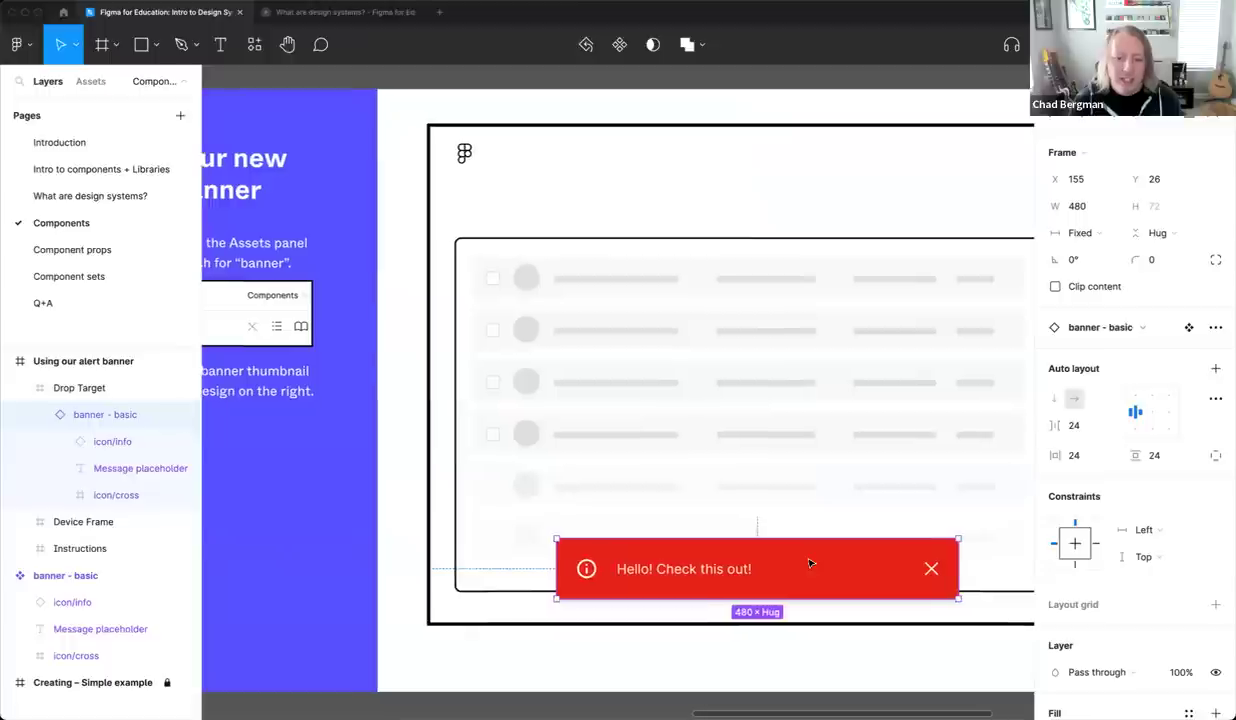
click(588, 568)
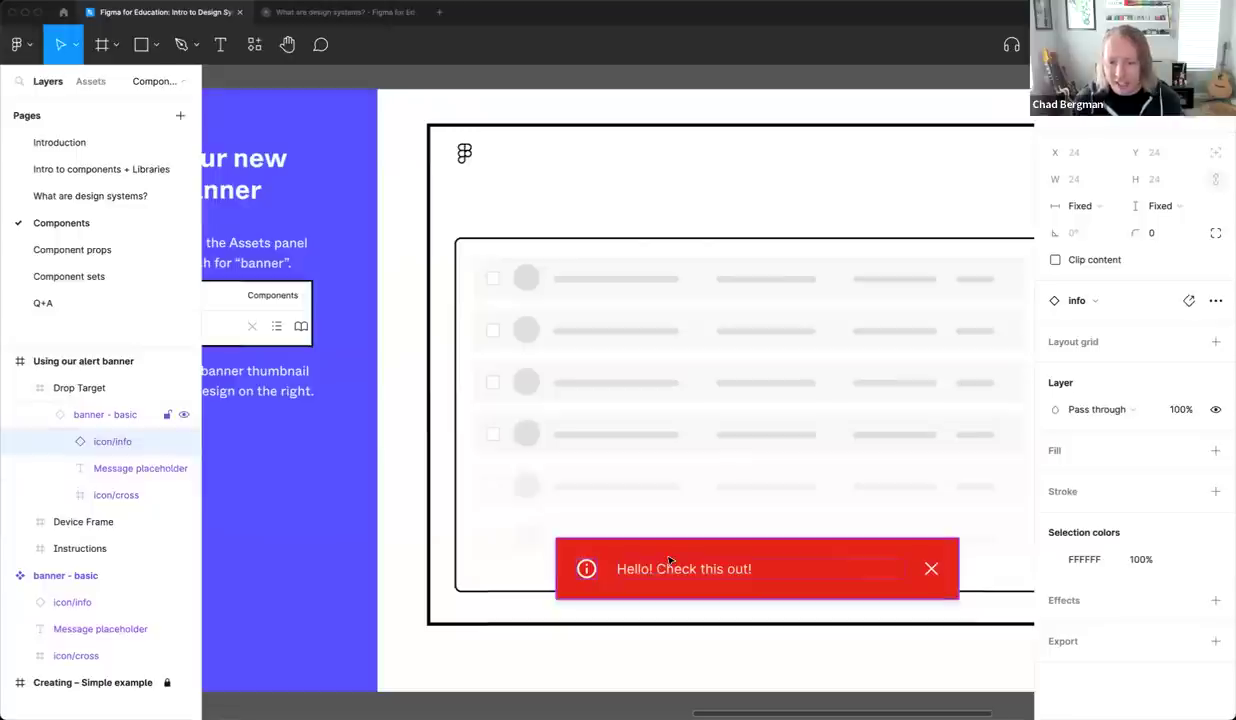
key(Escape)
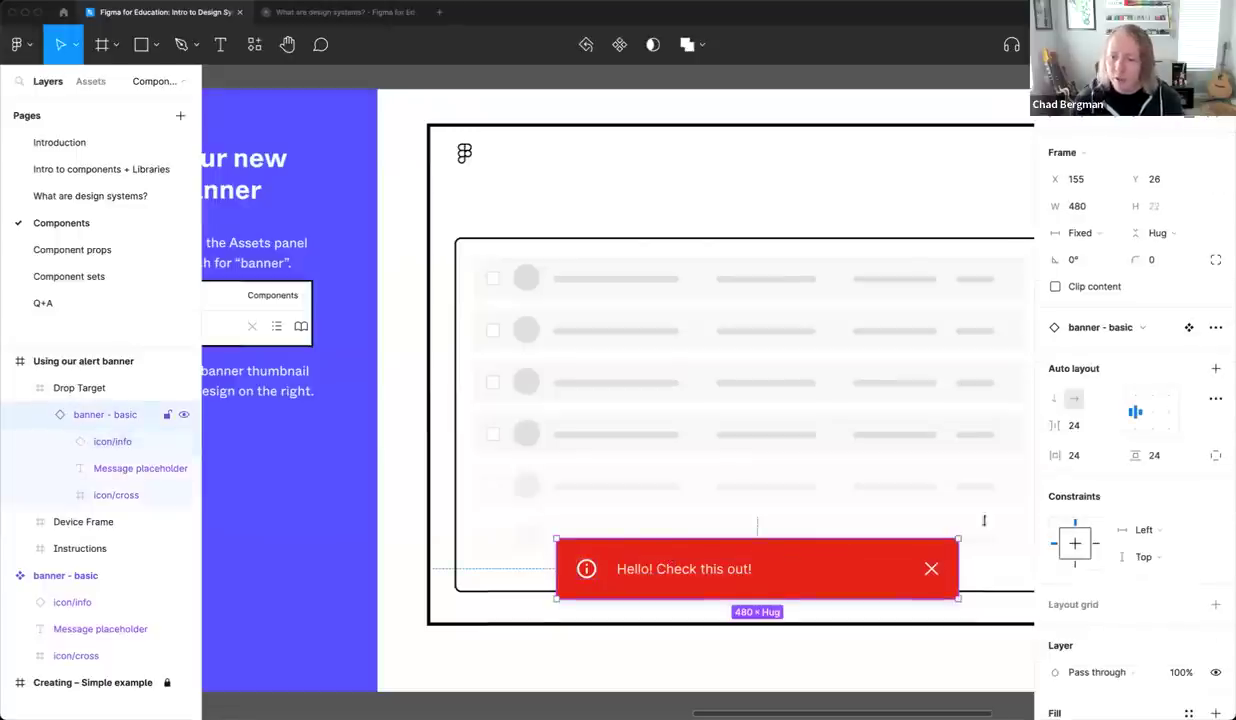
Override the fill of the banner instance in the device mockup with the blue document color 0D99FF
scroll(1159, 478, down, 2)
click(1054, 568)
click(876, 656)
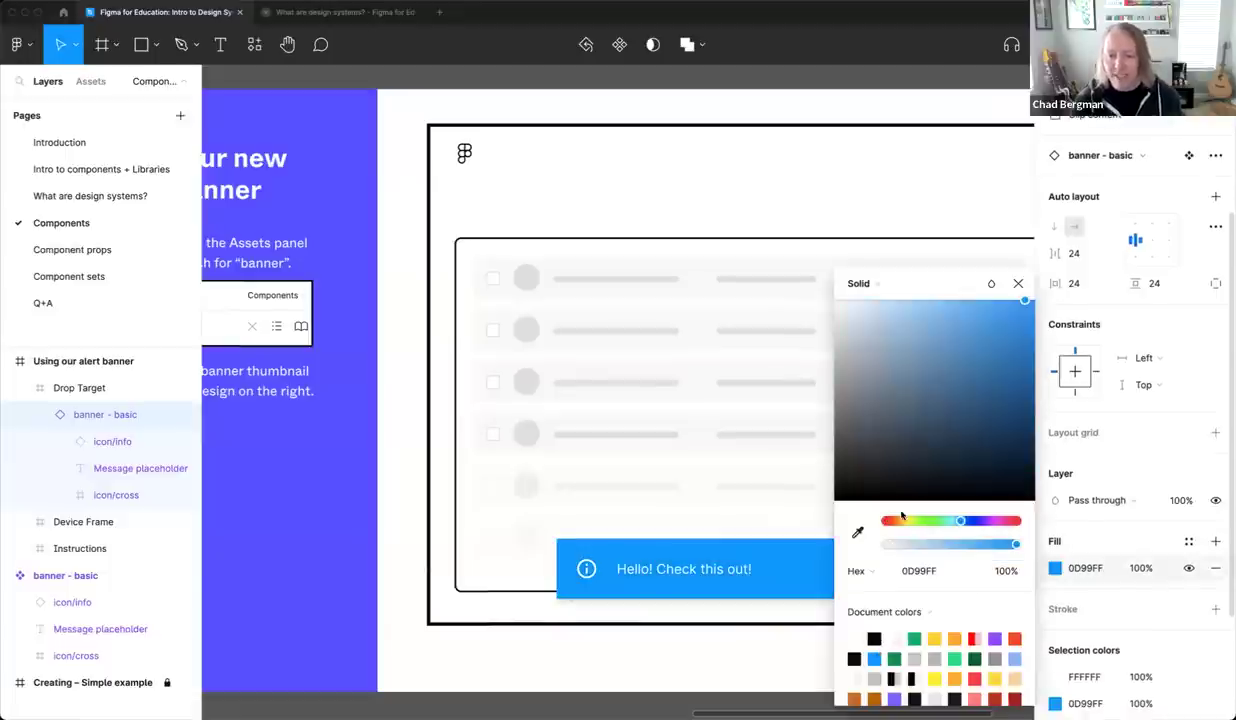
key(Escape)
scroll(911, 505, down, 3)
click(911, 509)
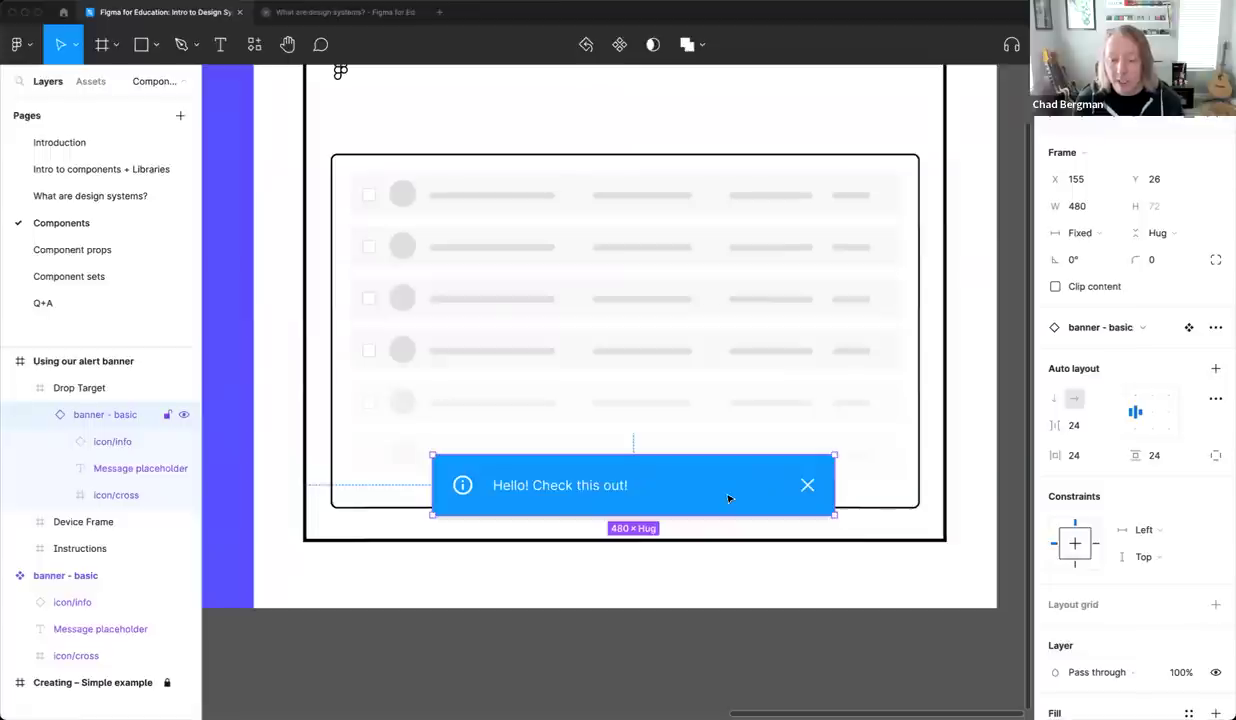
scroll(728, 498, left, 3)
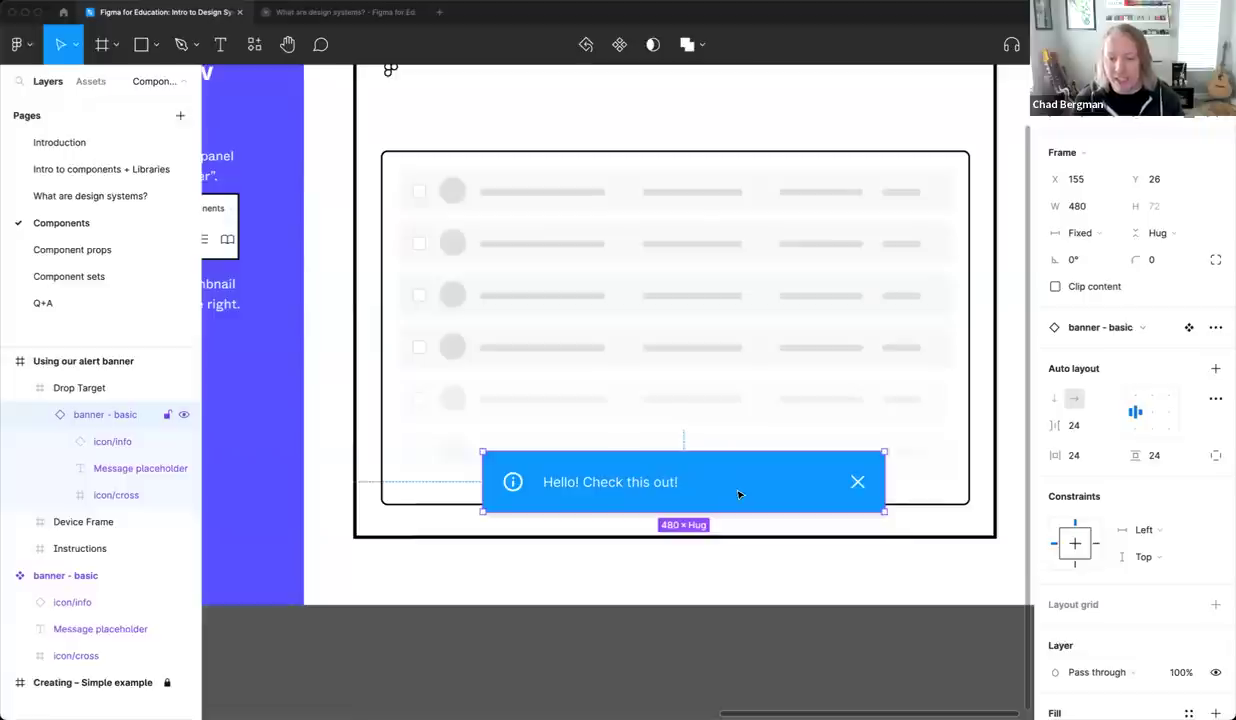
right_click(822, 508)
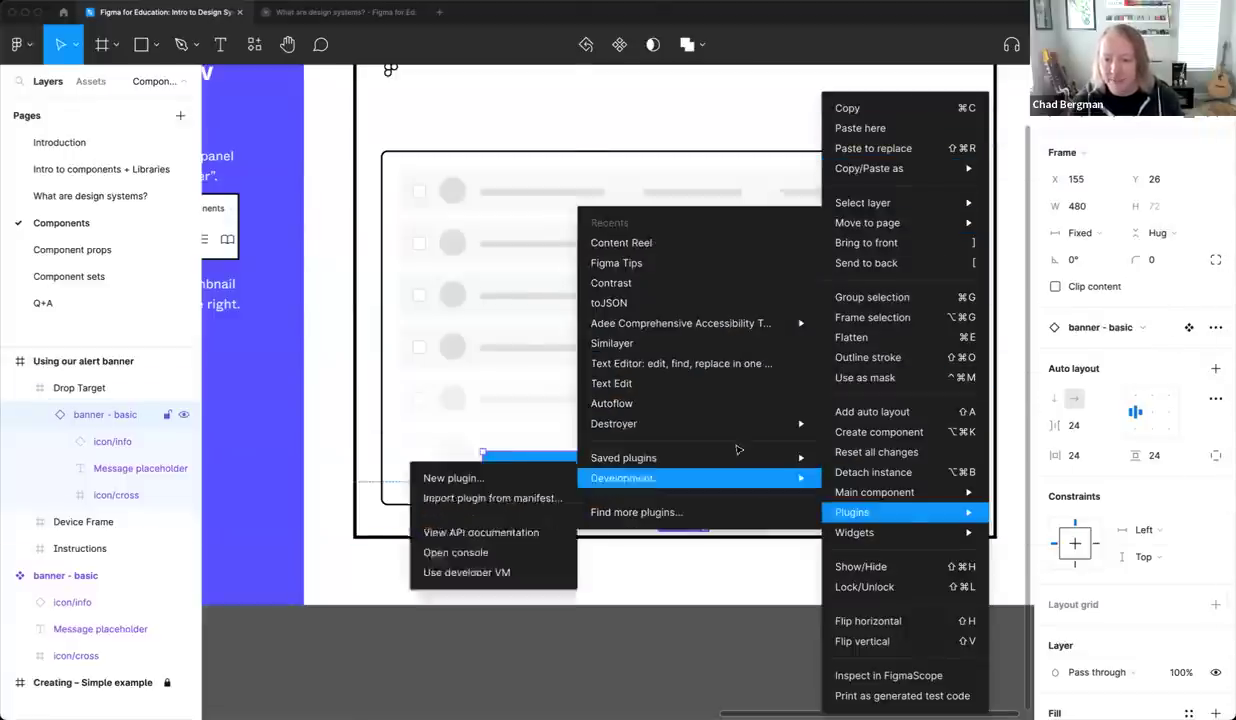
click(695, 471)
key(Escape)
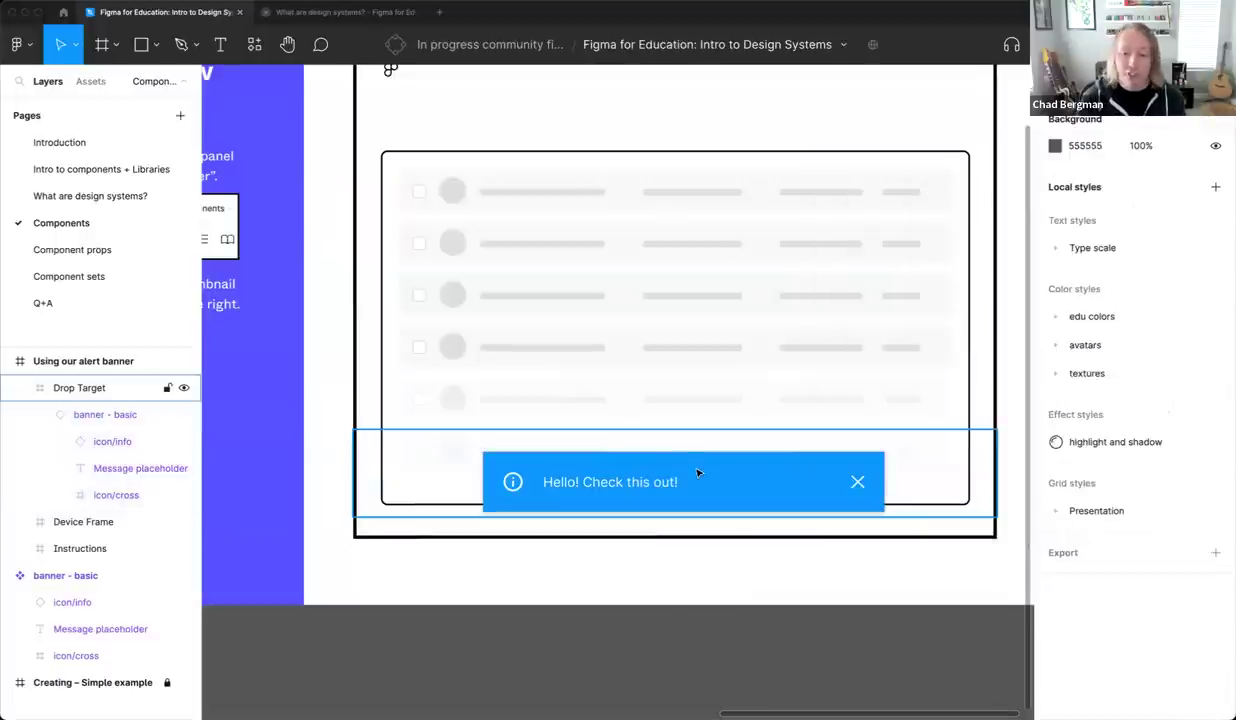
Compare the main banner - basic component with the overridden instance in the device mockup
scroll(586, 578, left, 10)
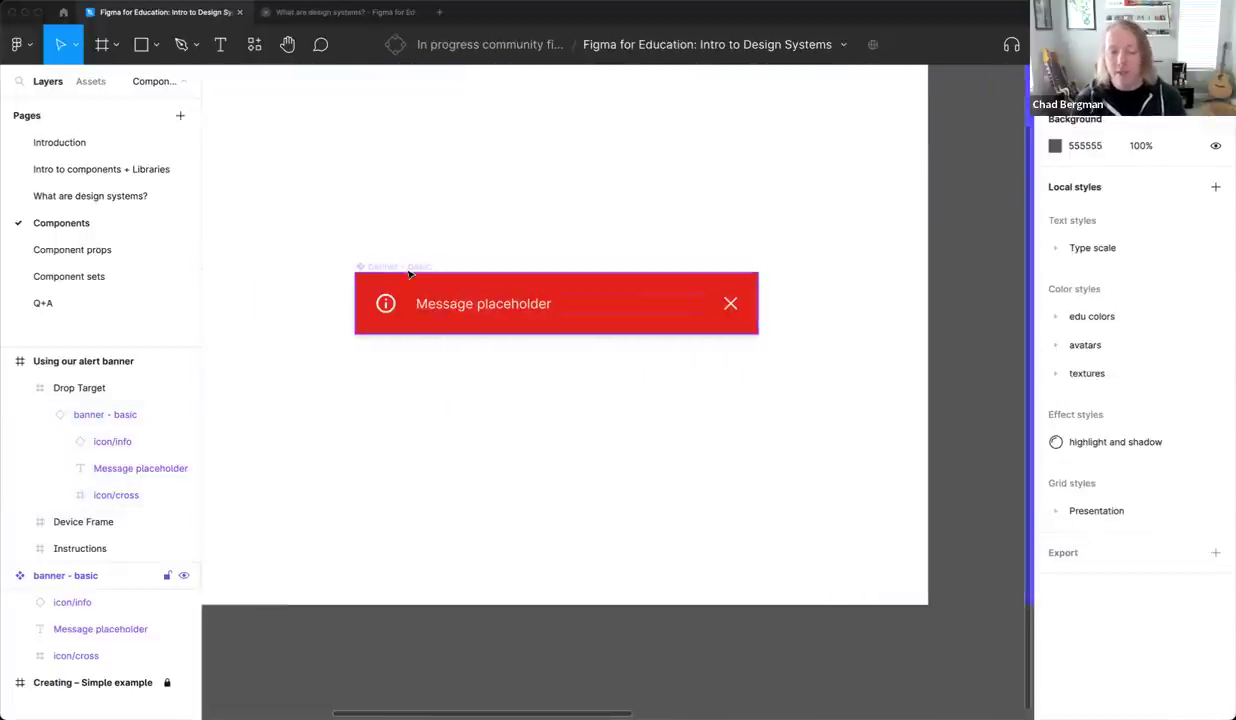
scroll(626, 428, right, 10)
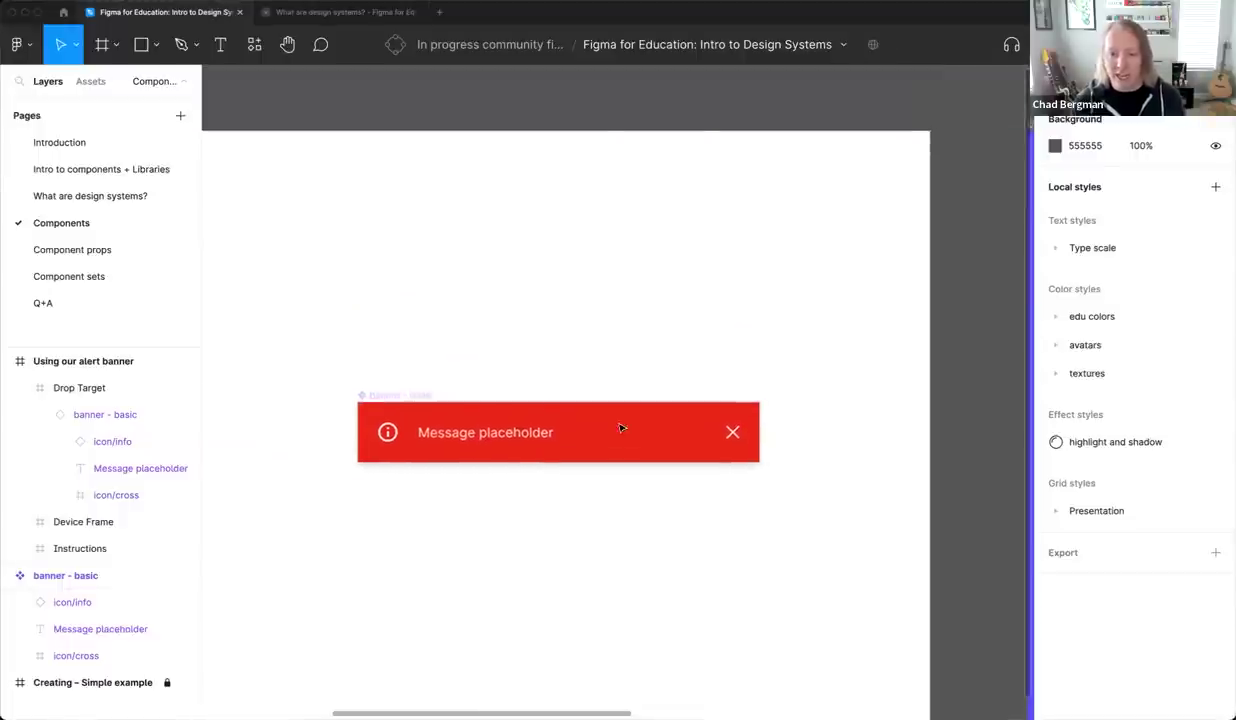
scroll(771, 435, right, 5)
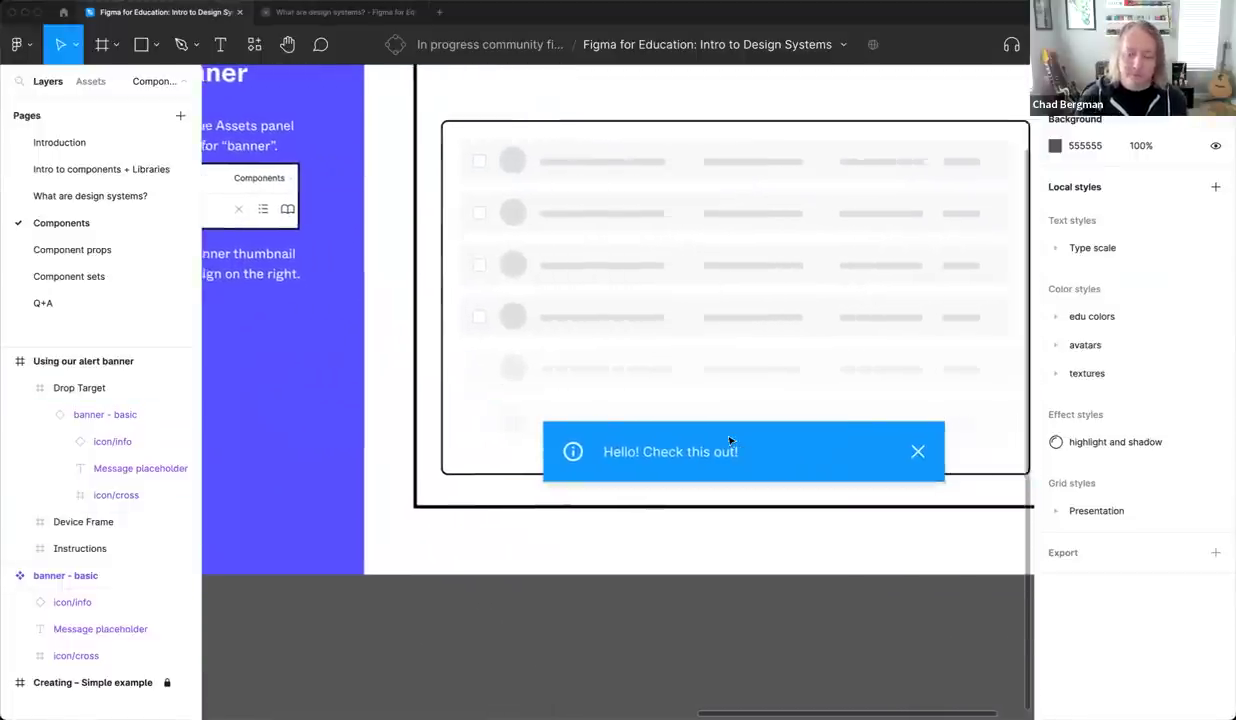
scroll(790, 481, right, 5)
scroll(790, 481, down, 2)
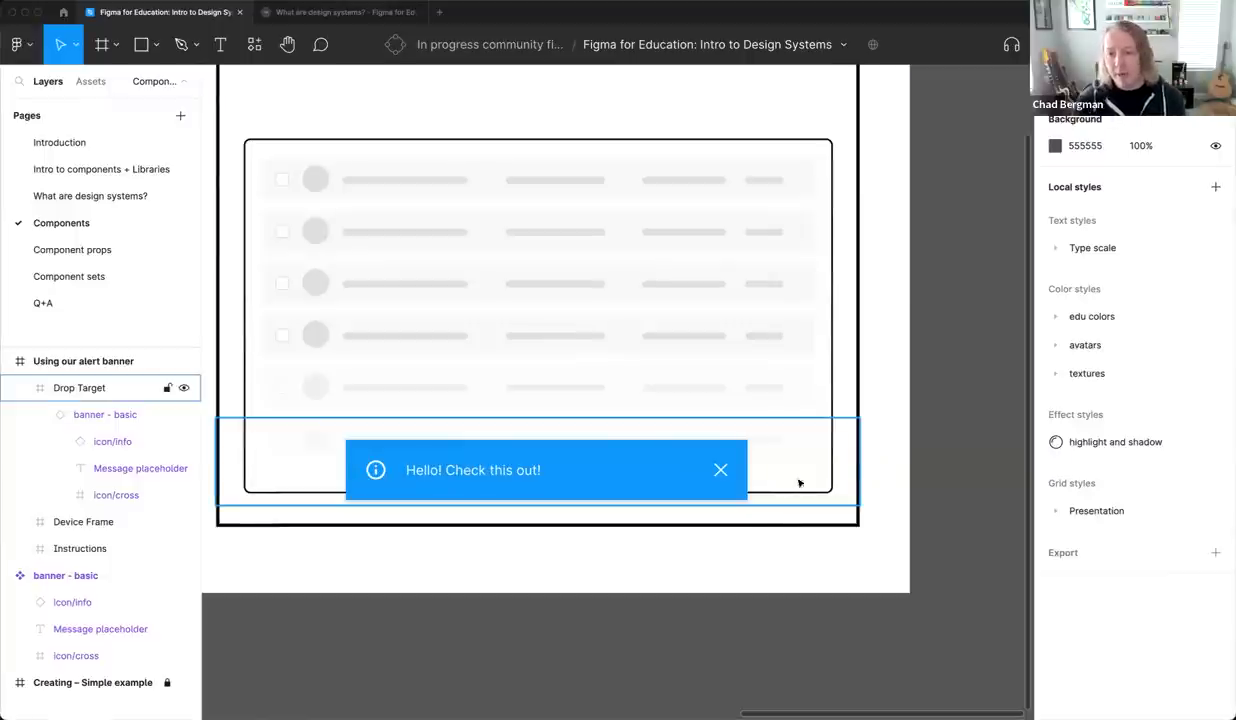
scroll(993, 597, left, 2)
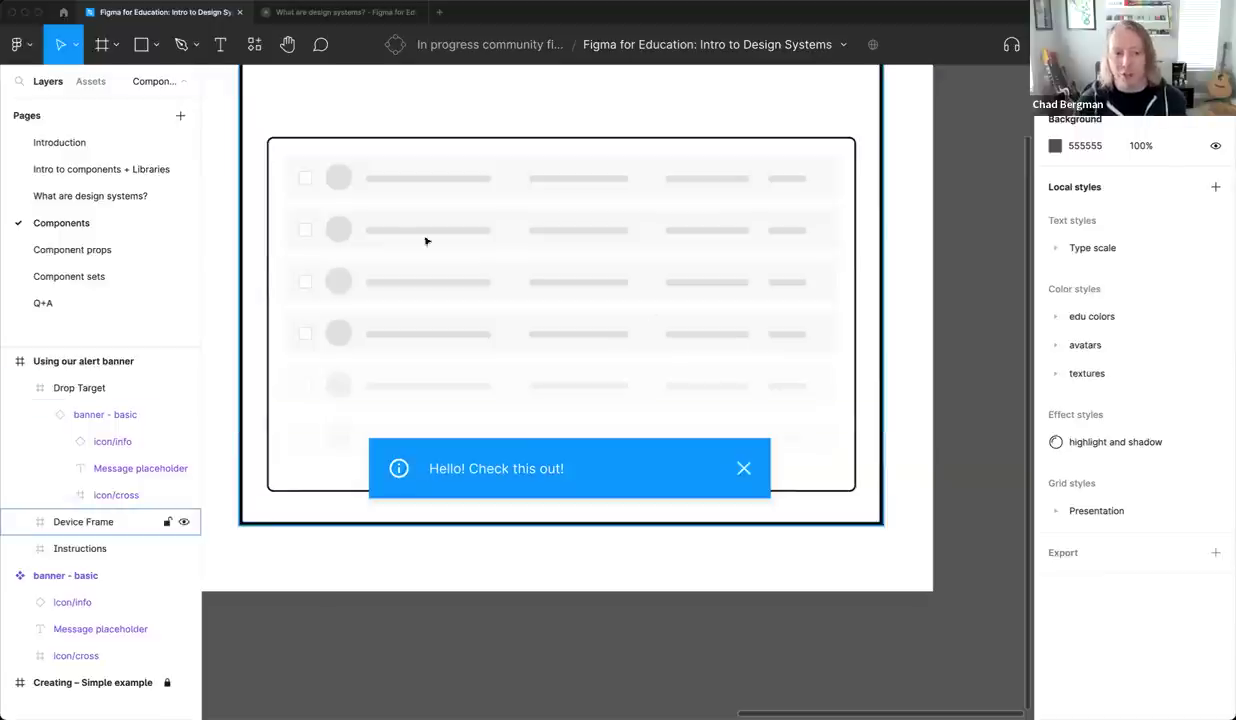
Go to the Component props page and review the boolean property instructions alongside the banner-boolean component
click(70, 249)
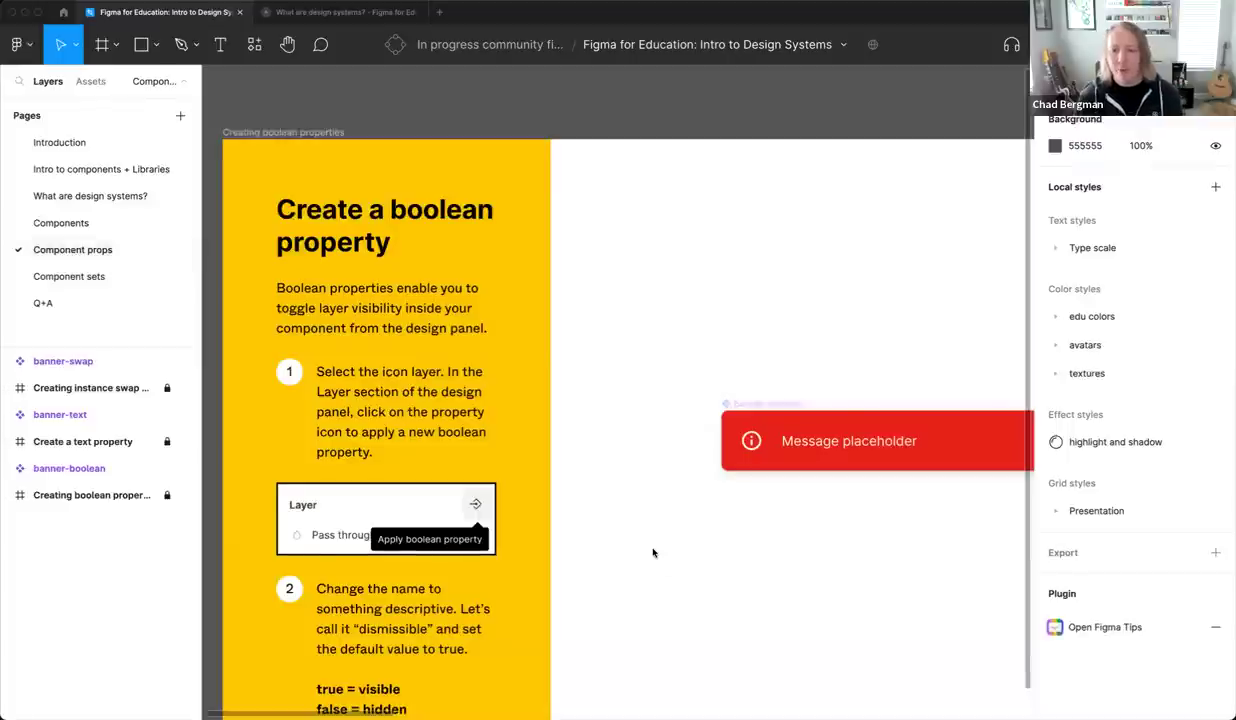
scroll(660, 556, down, 2)
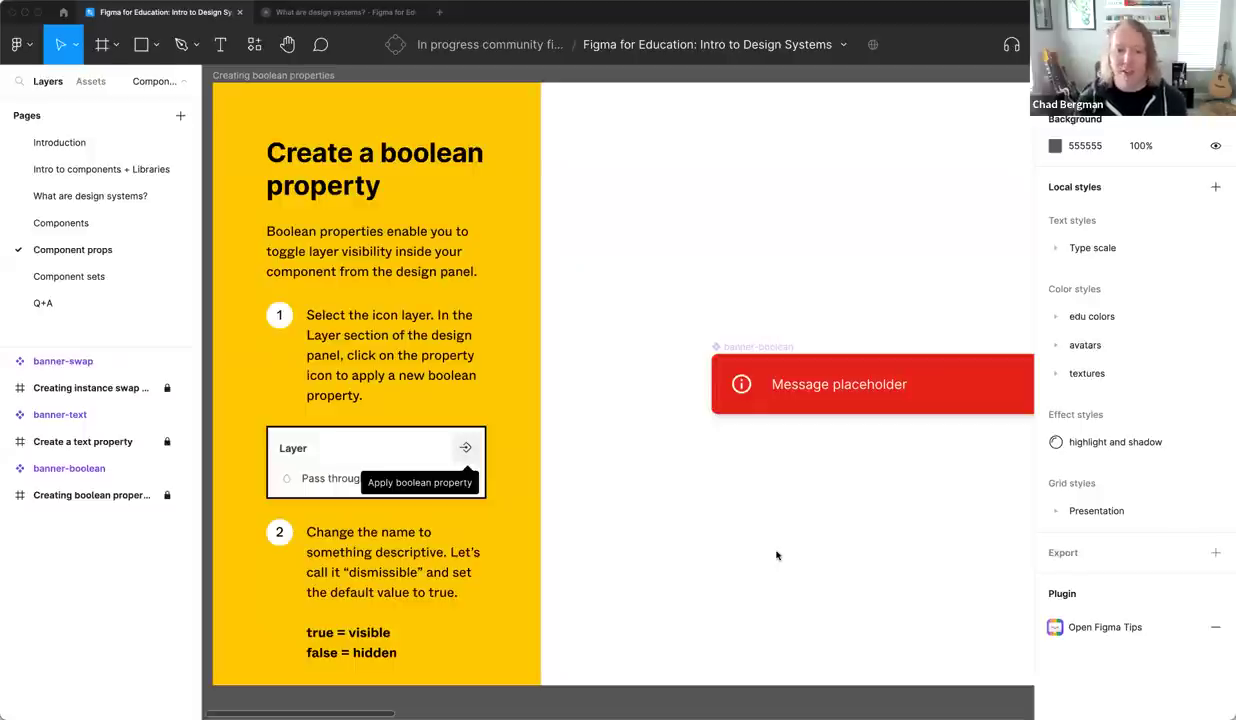
scroll(772, 545, right, 4)
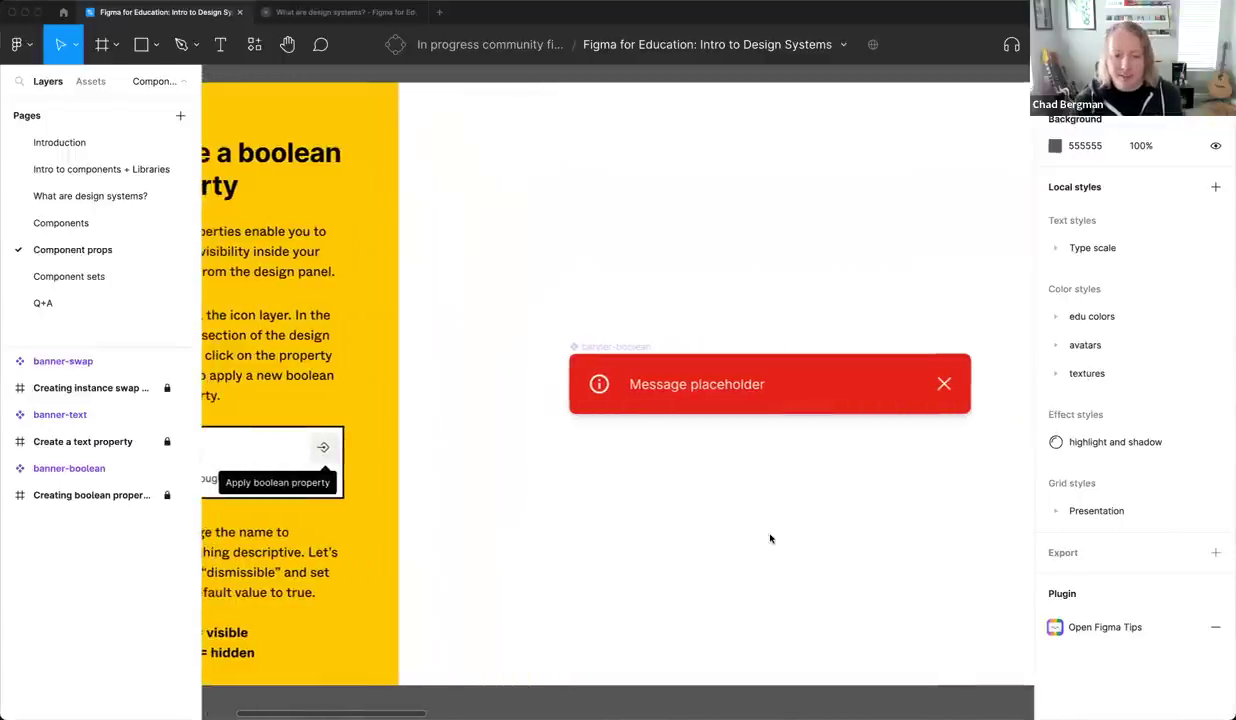
scroll(770, 538, right, 3)
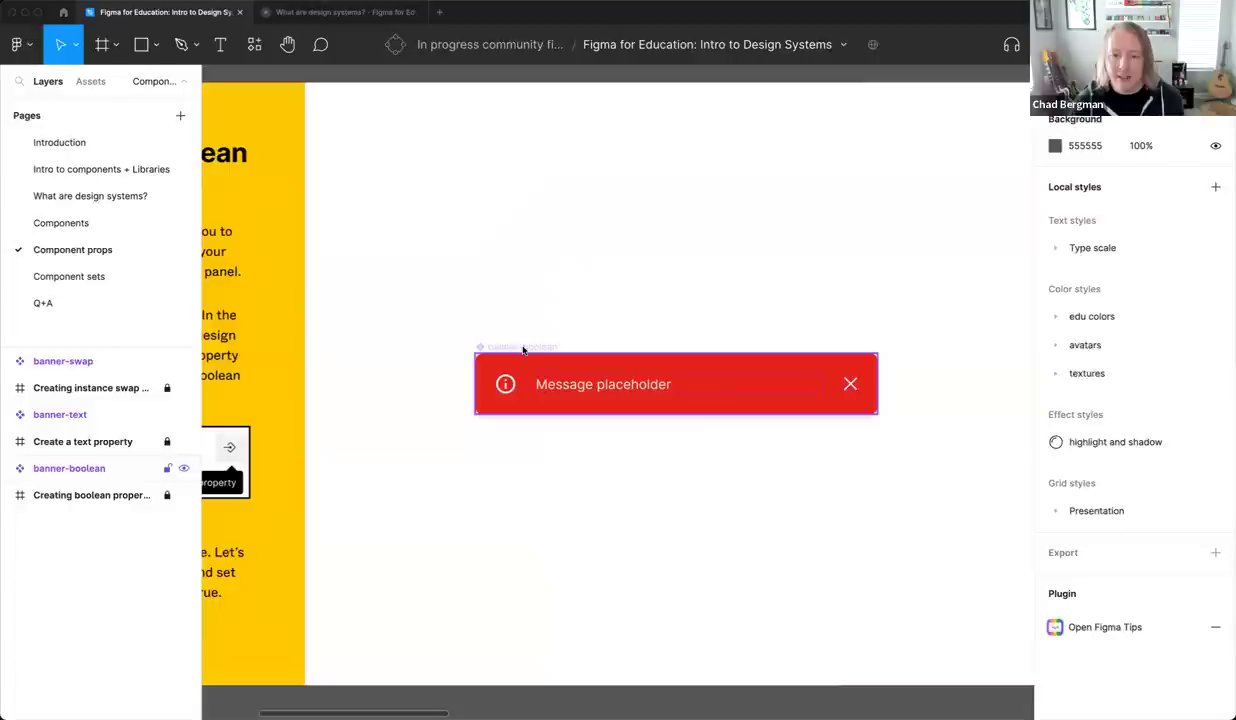
click(525, 349)
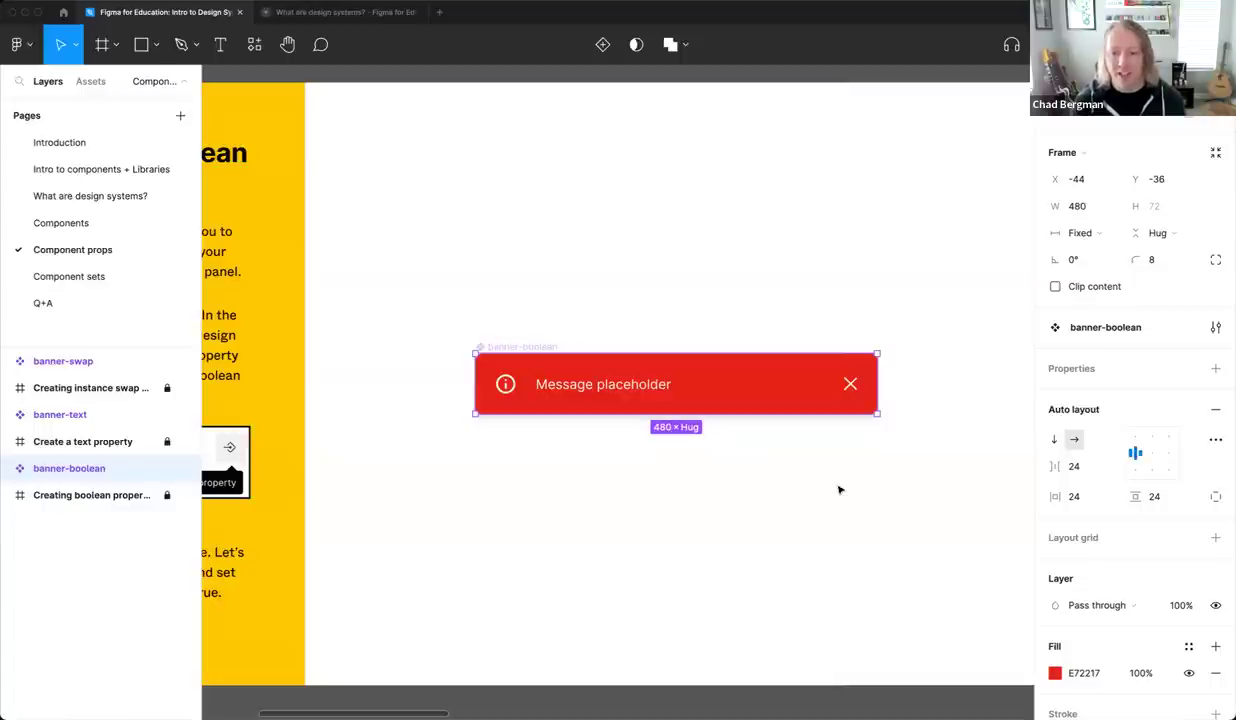
scroll(539, 392, down, 2)
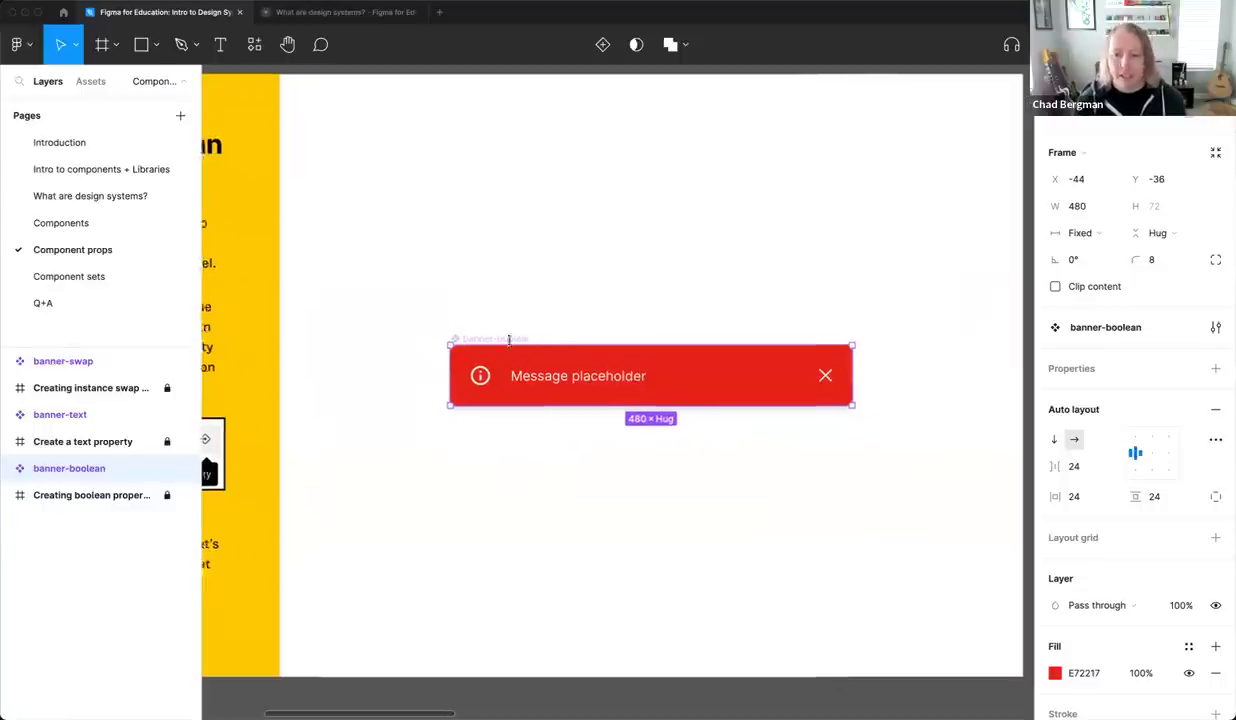
scroll(539, 392, left, 5)
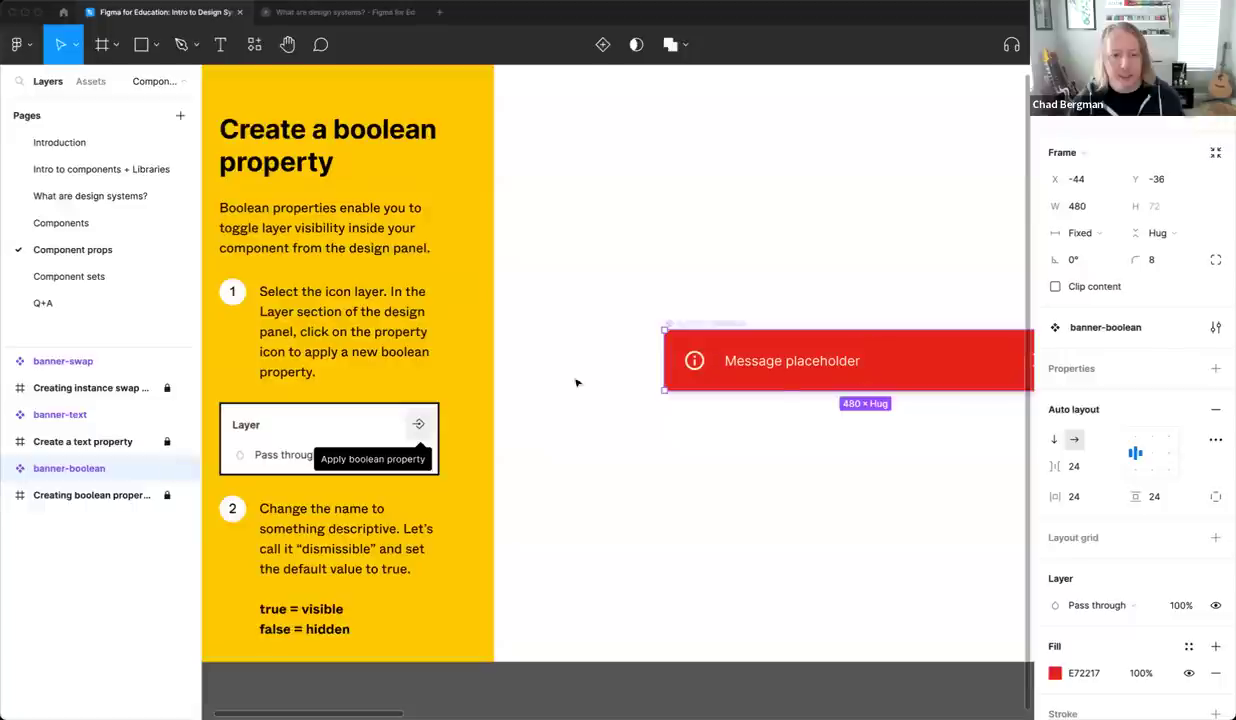
scroll(785, 375, right, 3)
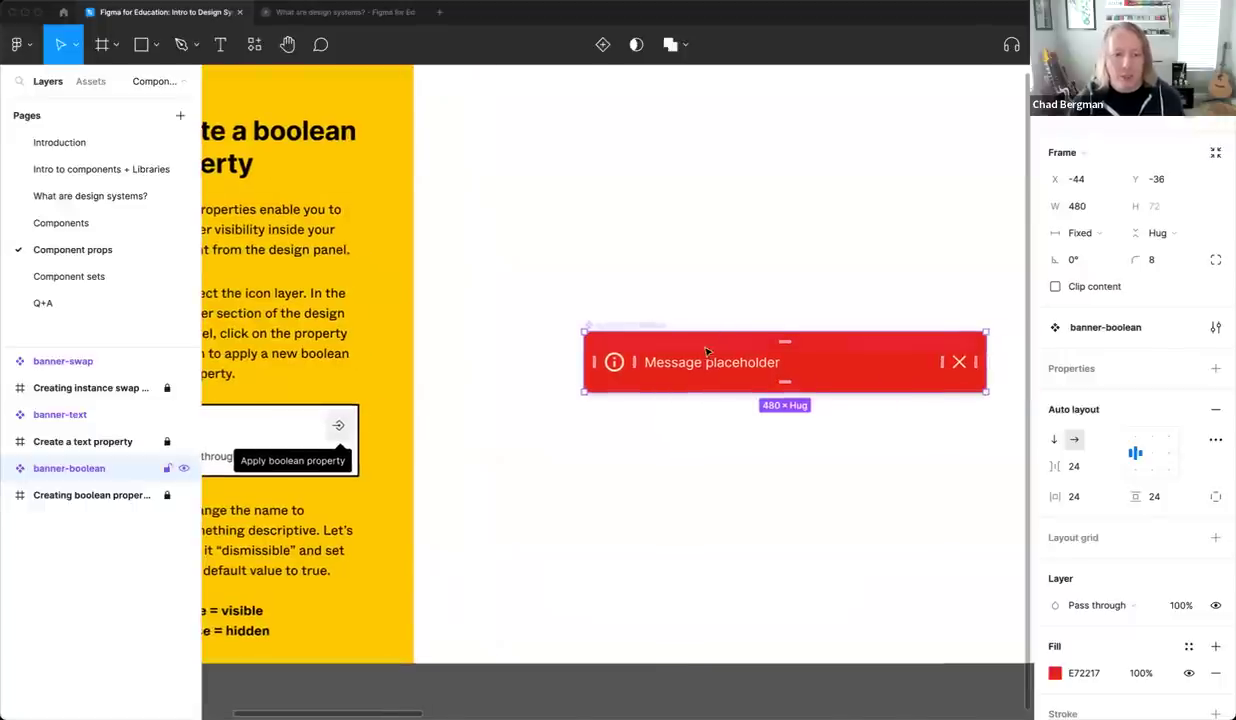
Create a boolean property named "dismissible" with the value False on the icon/cross layer of banner-boolean
click(8, 468)
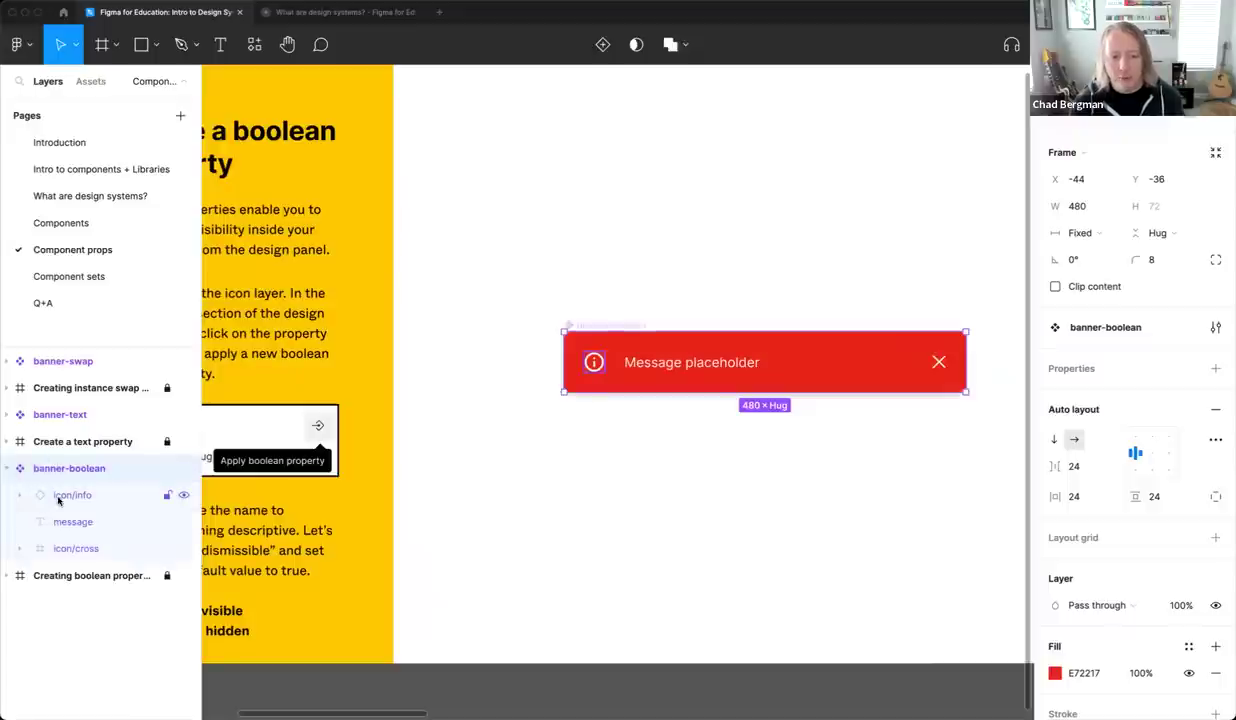
click(44, 549)
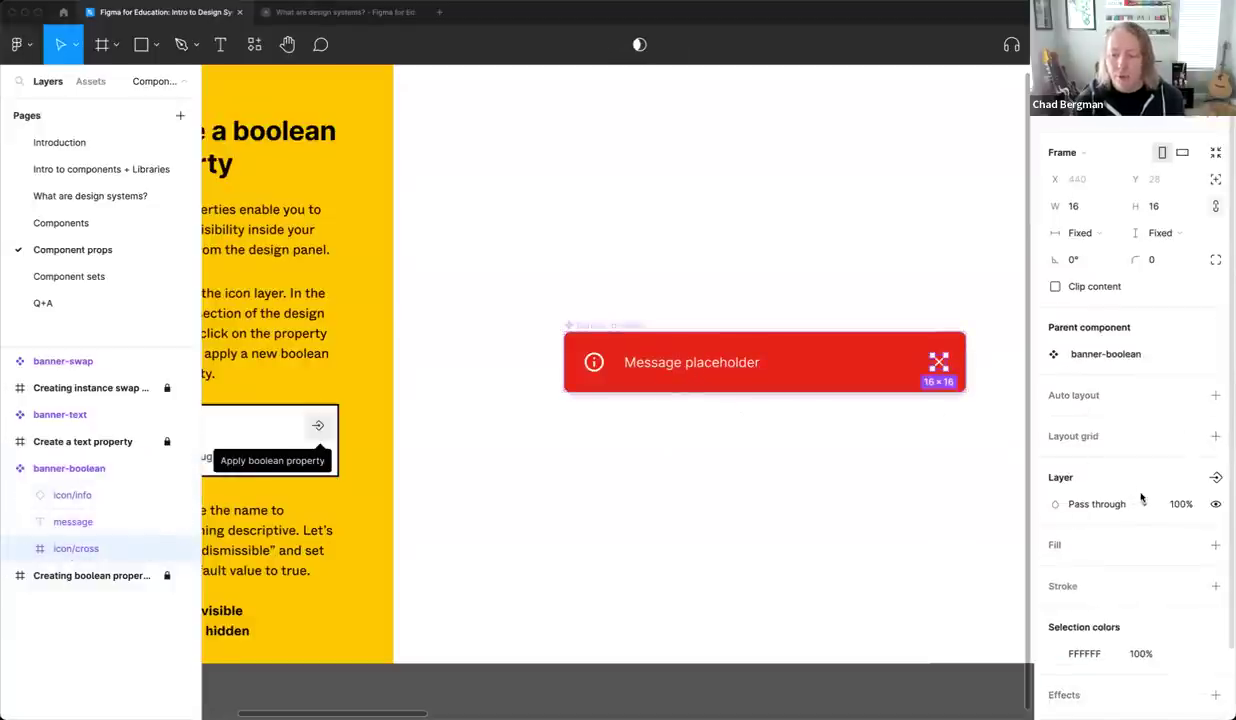
click(1215, 478)
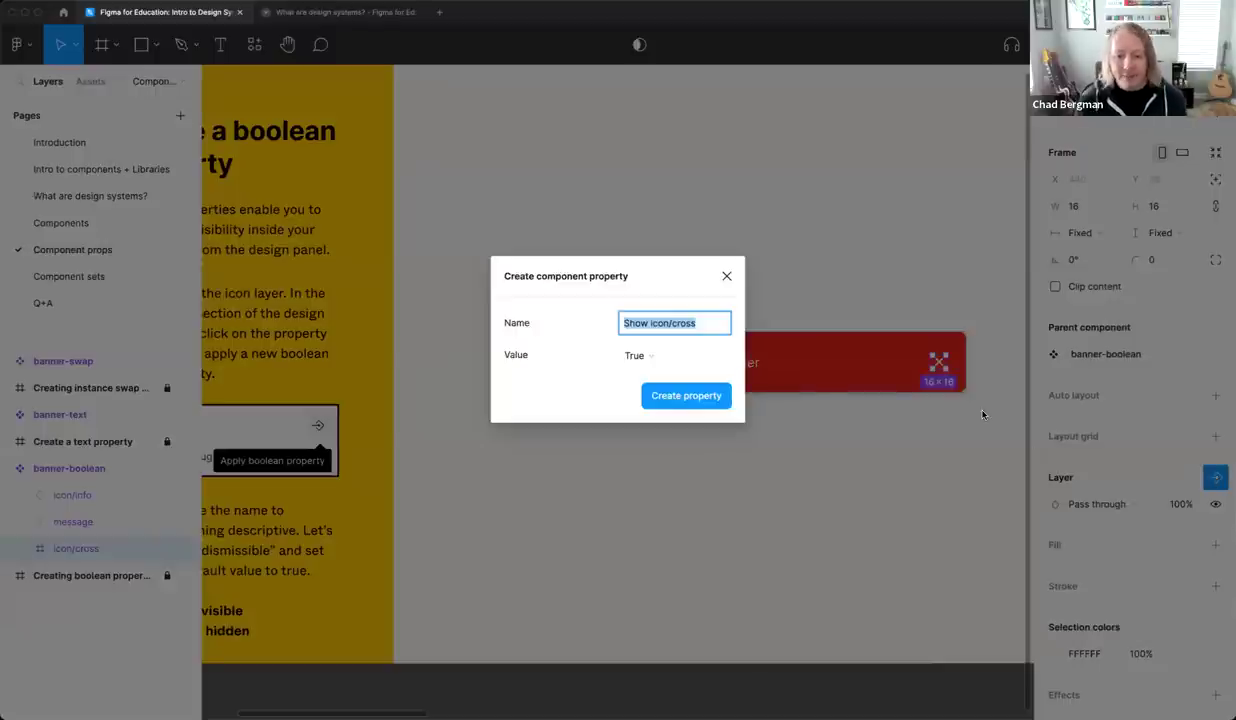
text(dismissible)
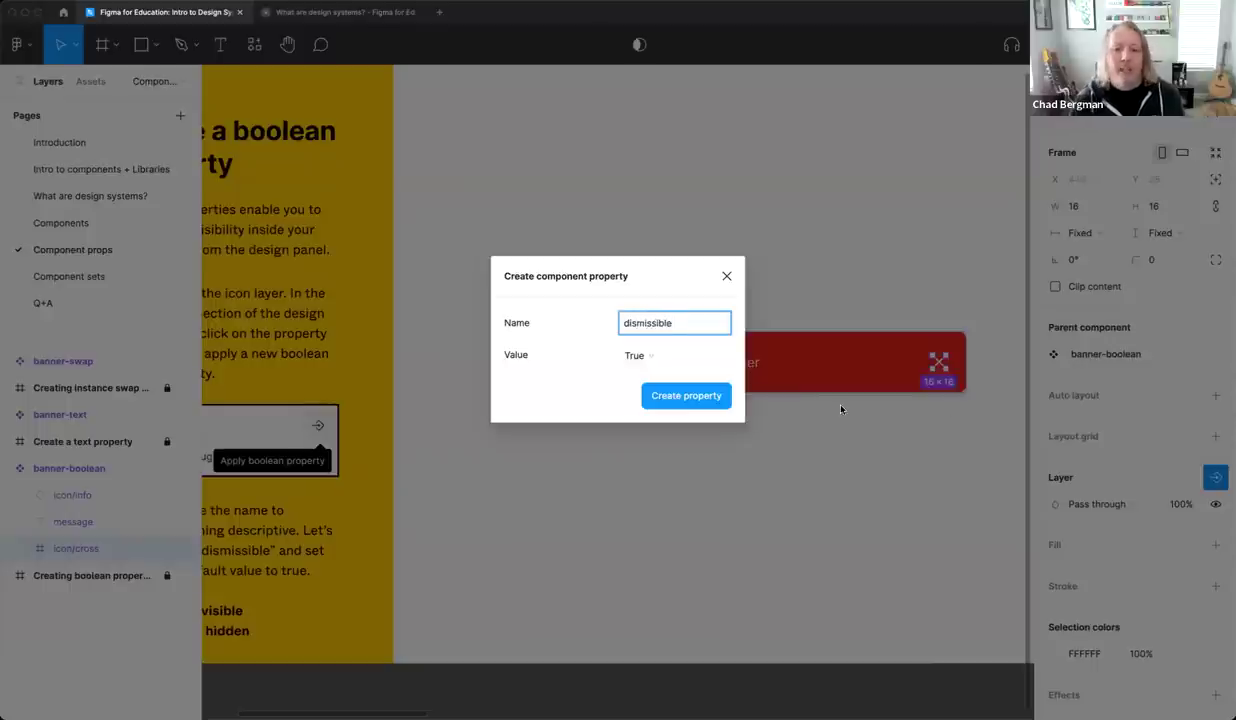
click(701, 356)
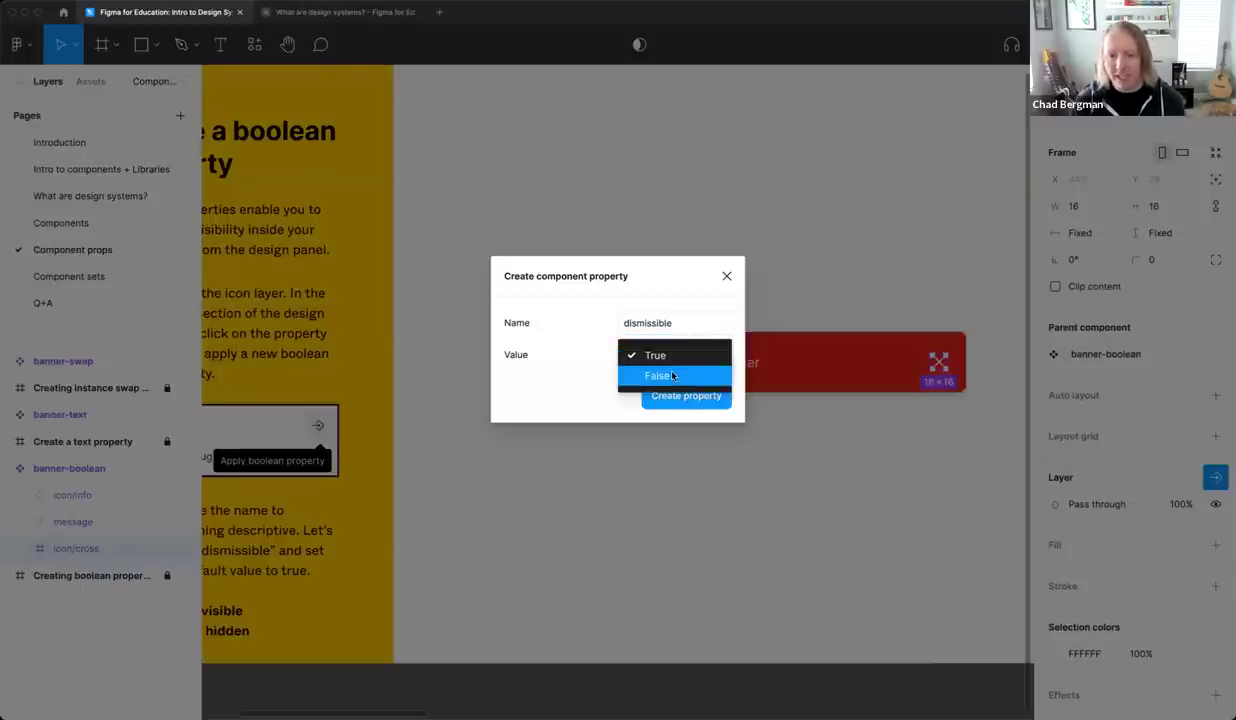
click(673, 376)
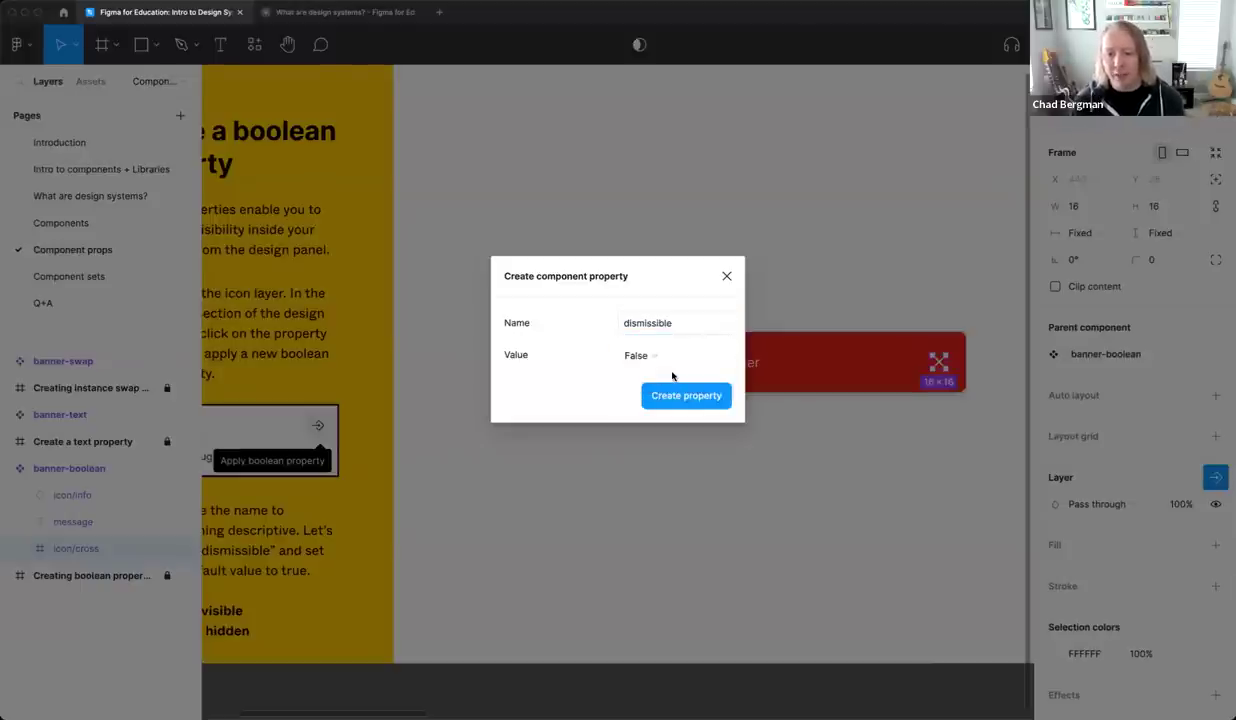
click(672, 395)
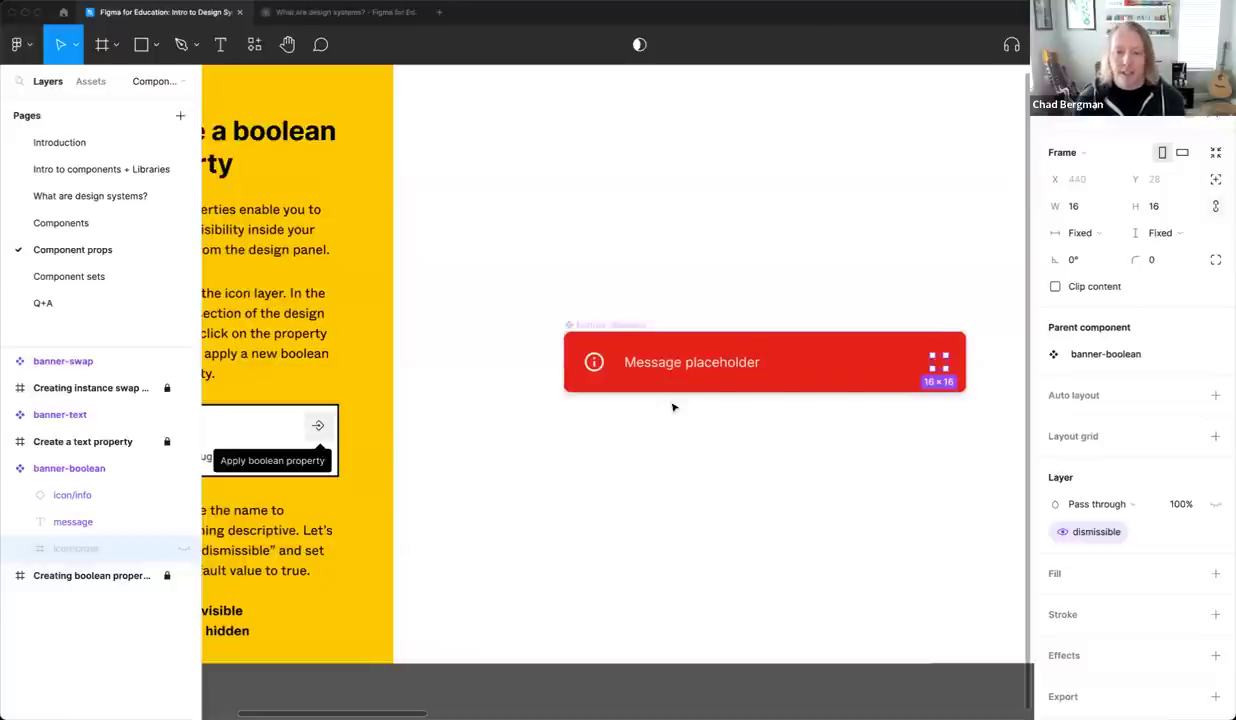
Set the default value of banner-boolean's dismissible property to True
click(612, 327)
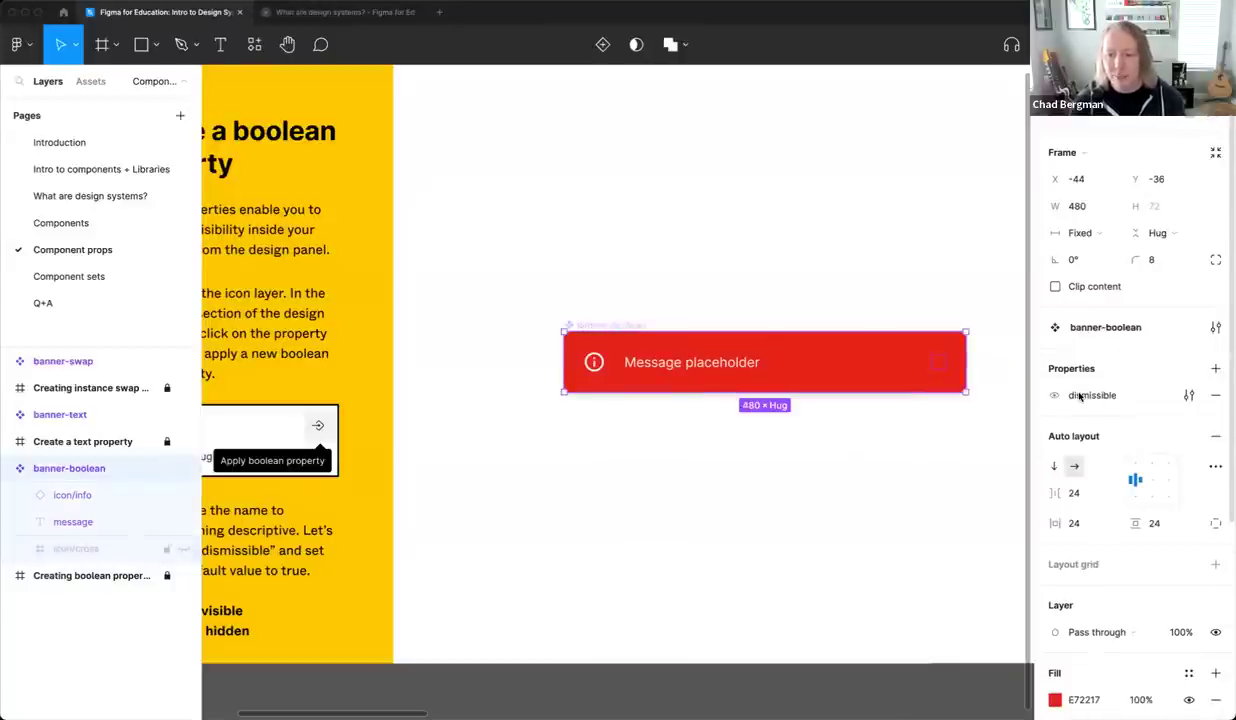
click(1189, 395)
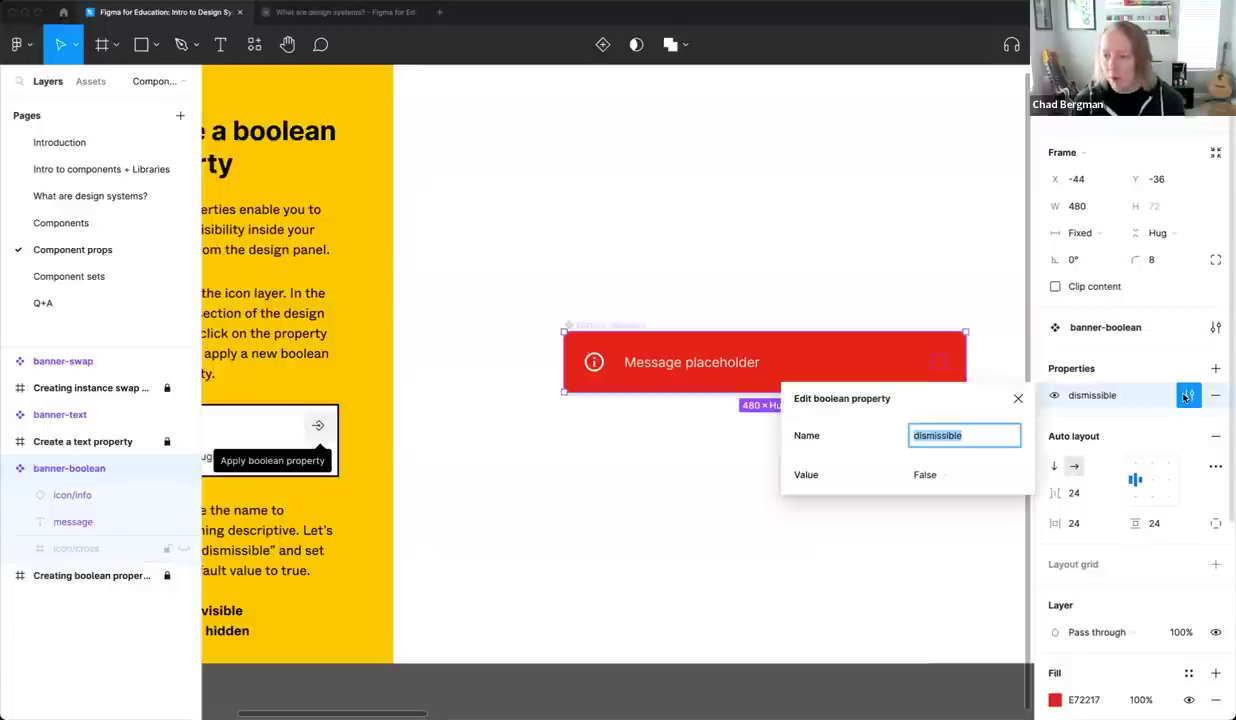
click(945, 472)
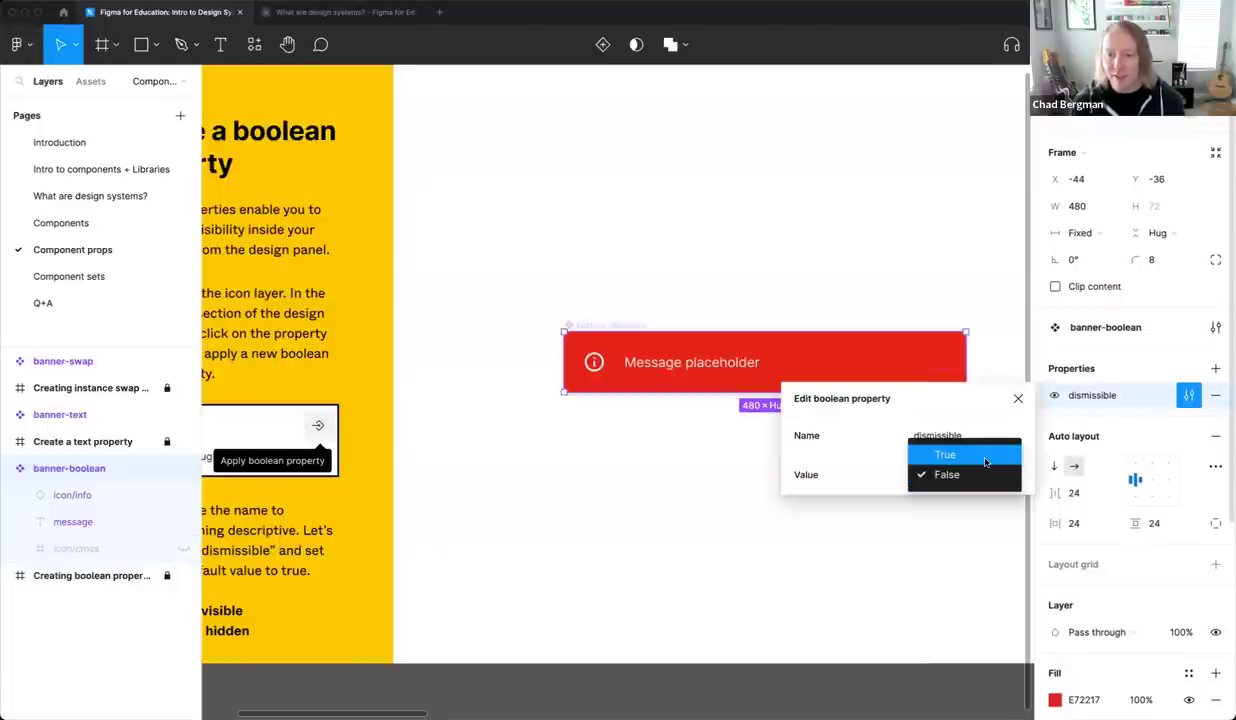
click(945, 451)
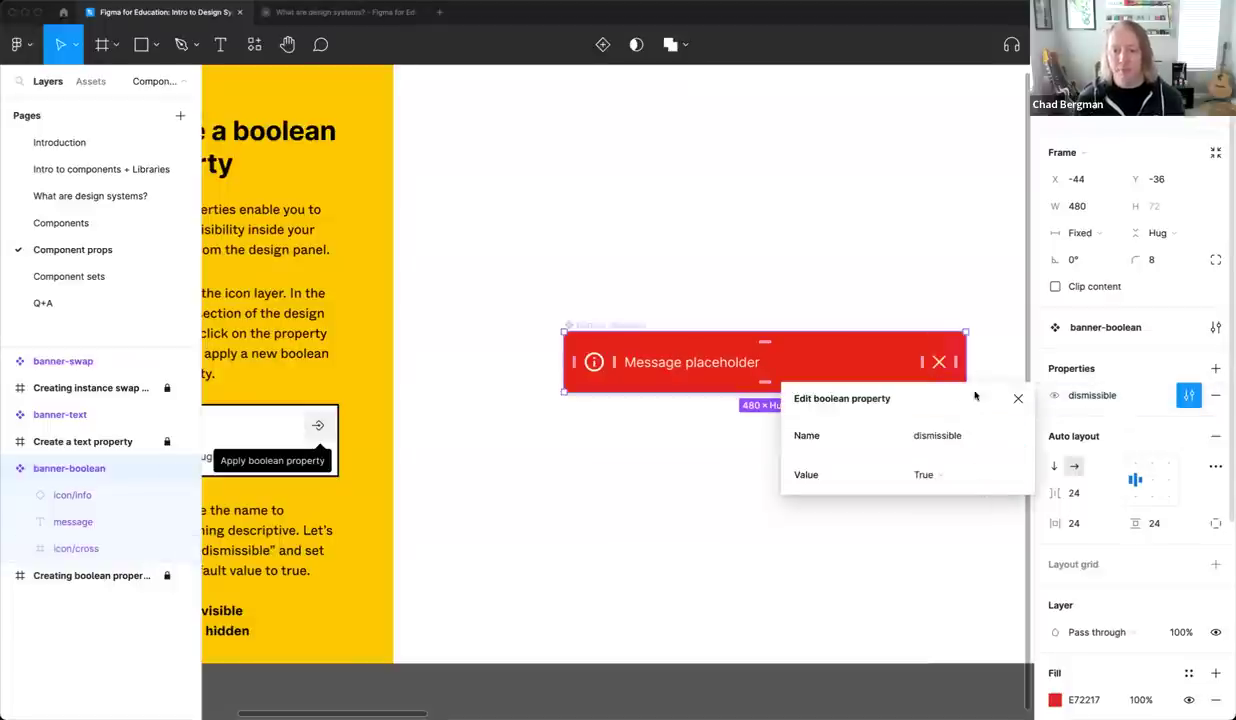
click(1018, 399)
Move the main banner-boolean component upward and place a duplicated instance of it below, at about X -66, Y 53
scroll(786, 536, right, 5)
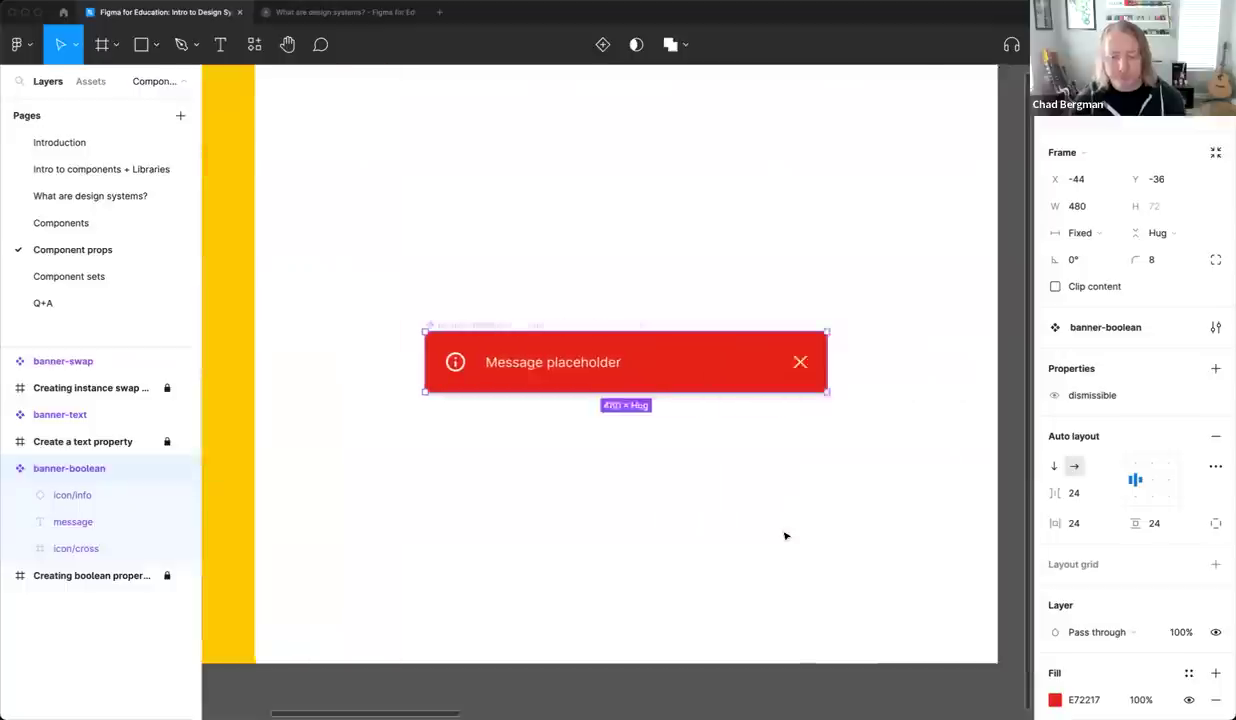
scroll(786, 536, left, 2)
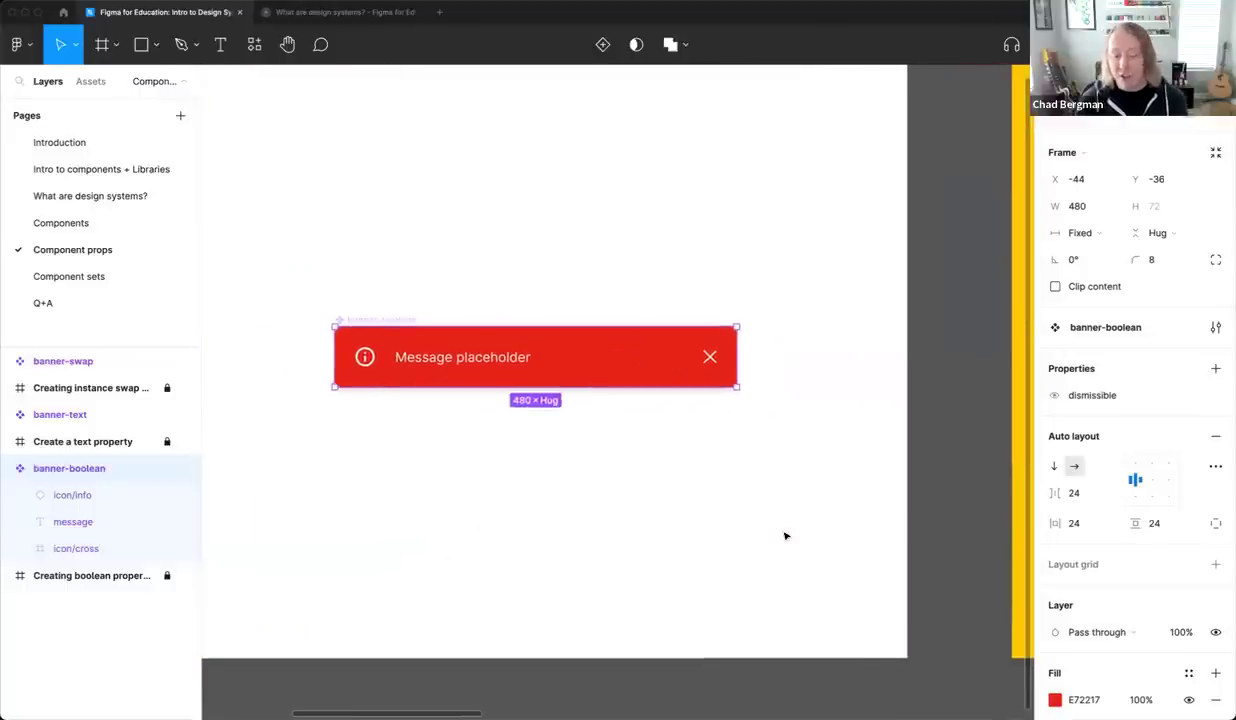
scroll(786, 536, up, 2)
scroll(786, 536, left, 1)
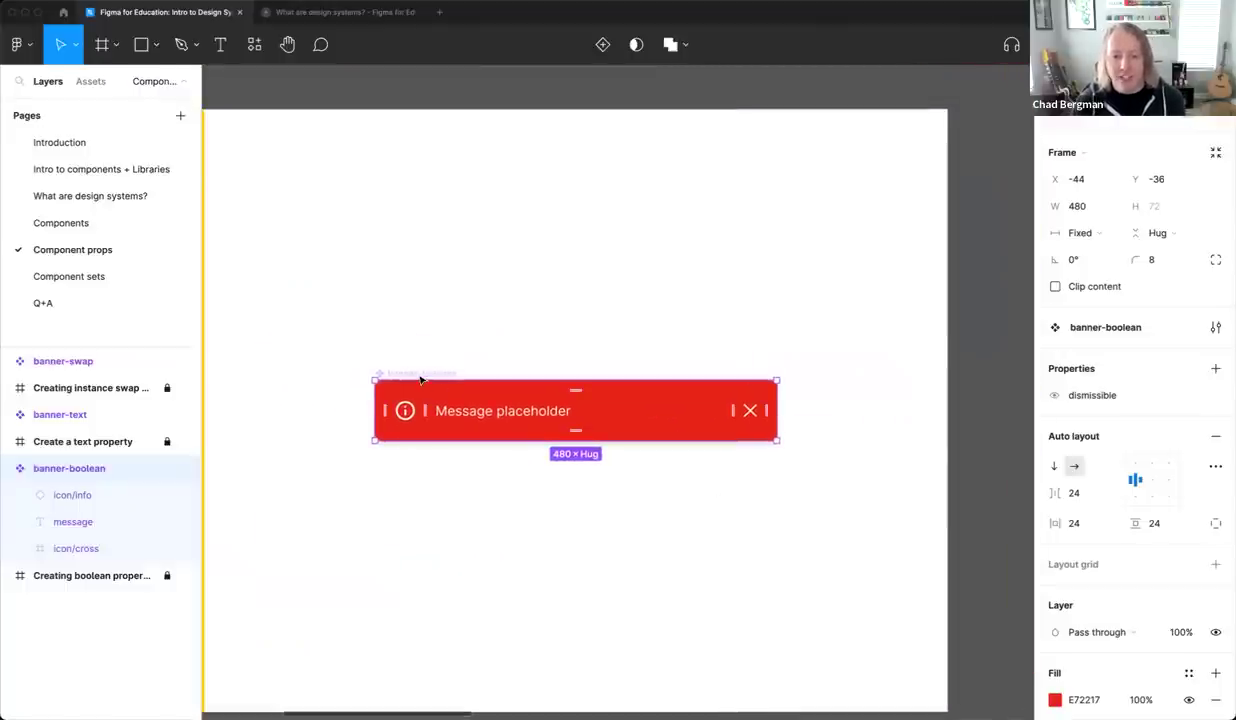
drag(421, 379, 404, 295)
key(super+d)
drag(643, 359, 647, 502)
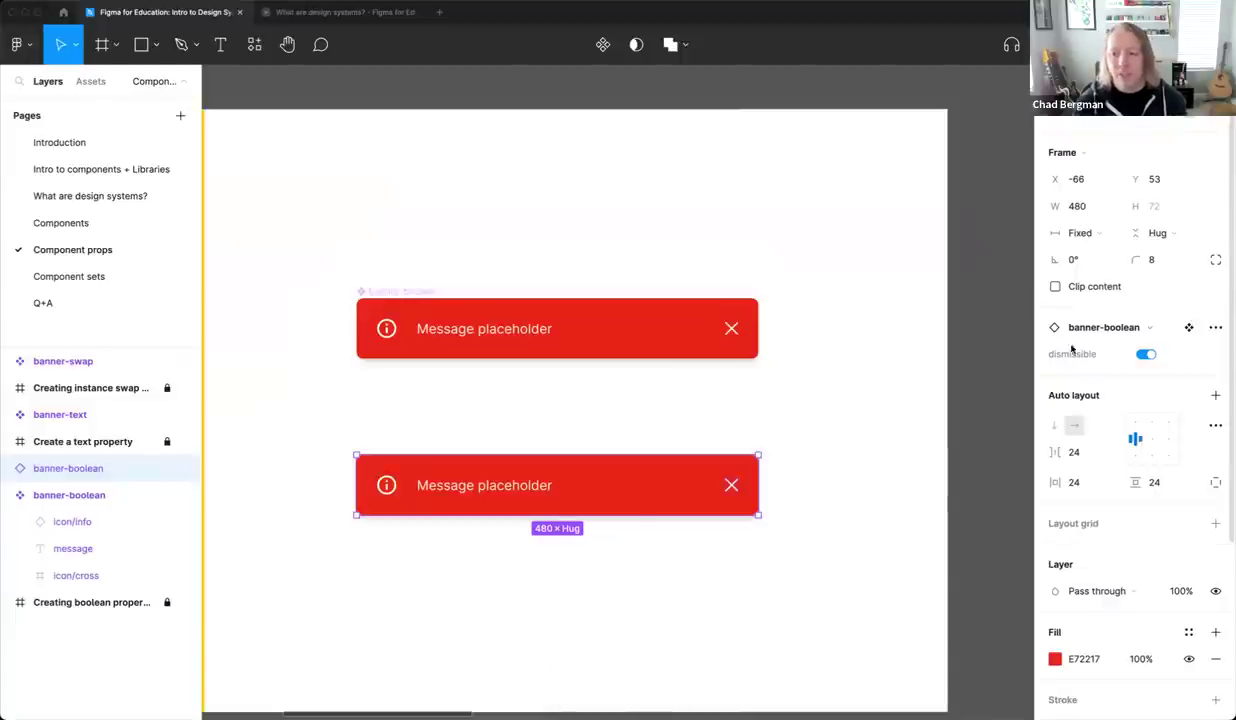
Toggle the dismissible property on the banner-boolean instance, leaving it switched off
click(1146, 355)
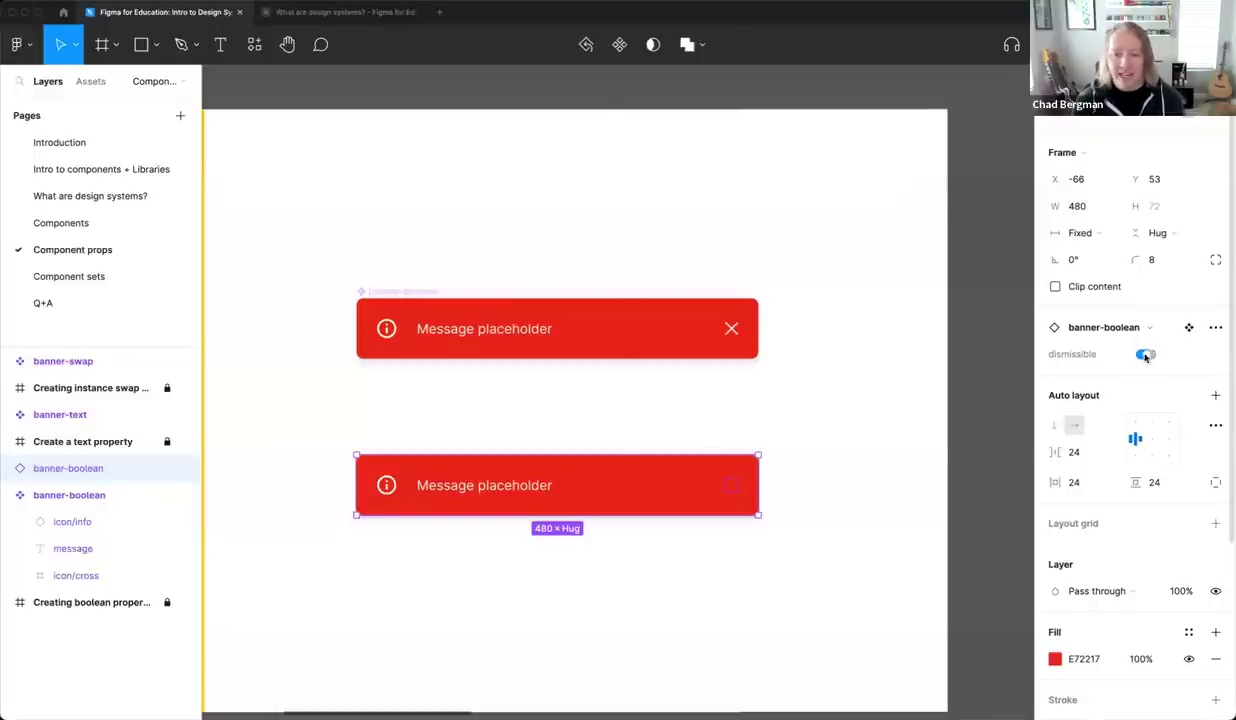
click(1147, 355)
click(1147, 355)
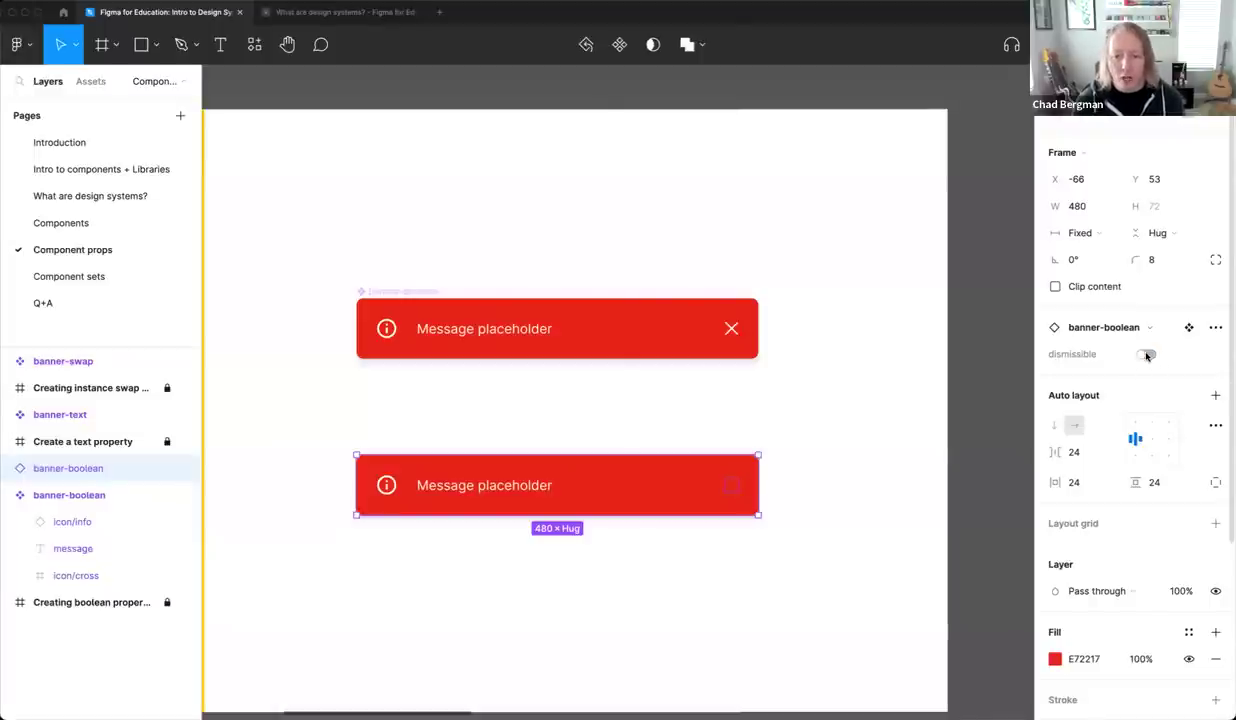
Toggle the dismissible property of the banner-boolean instance several more times and deselect the instance
click(1147, 355)
click(1147, 355)
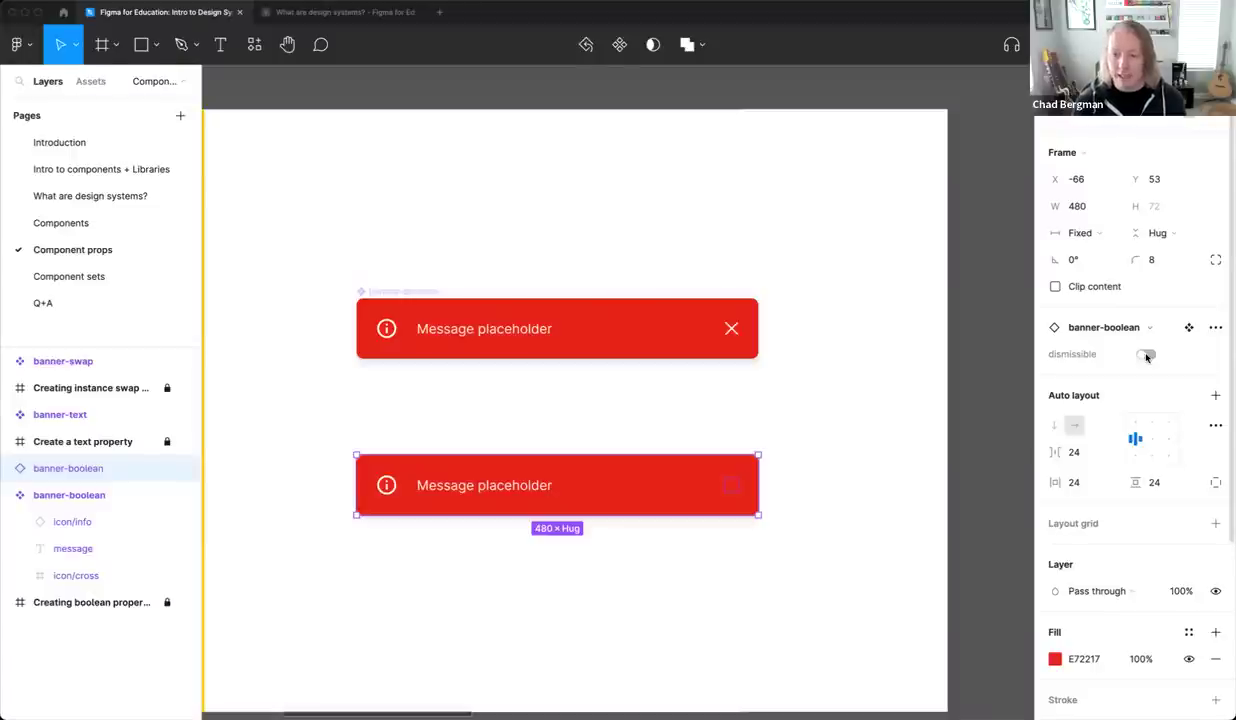
click(1147, 355)
click(900, 442)
Go to the "Create a text property" section and select the banner-text component to show its properties
scroll(895, 445, left, 5)
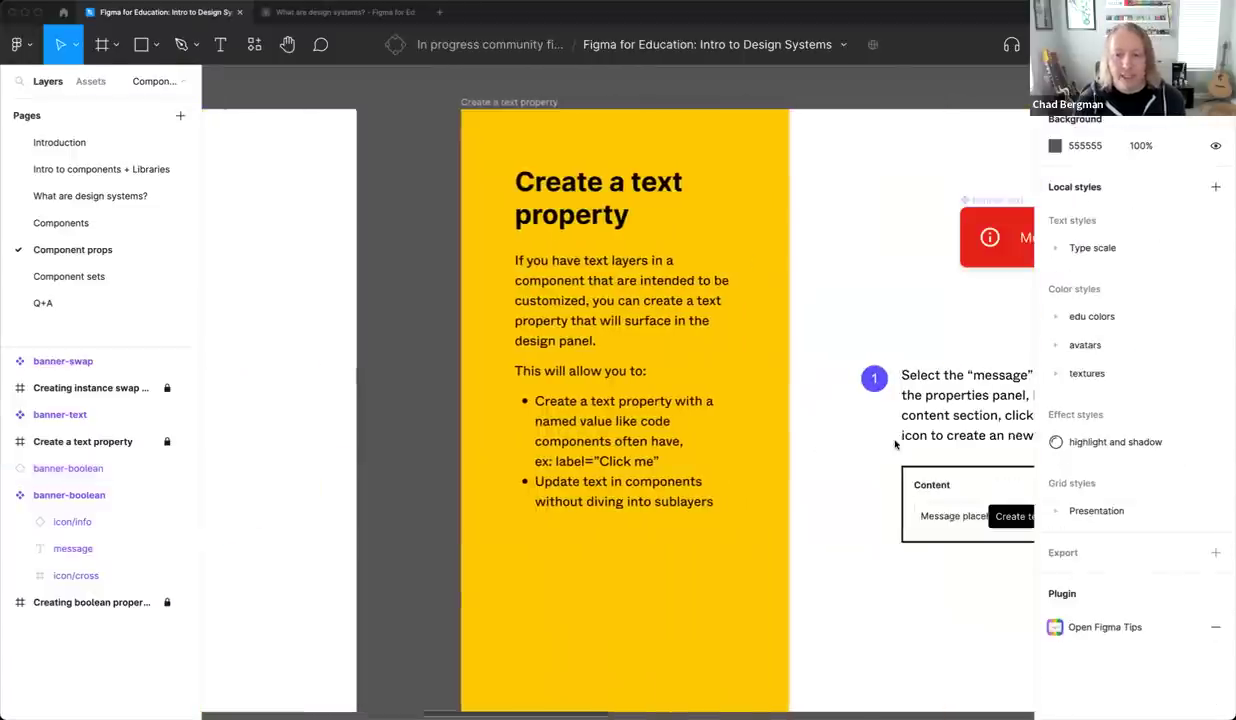
scroll(895, 445, right, 5)
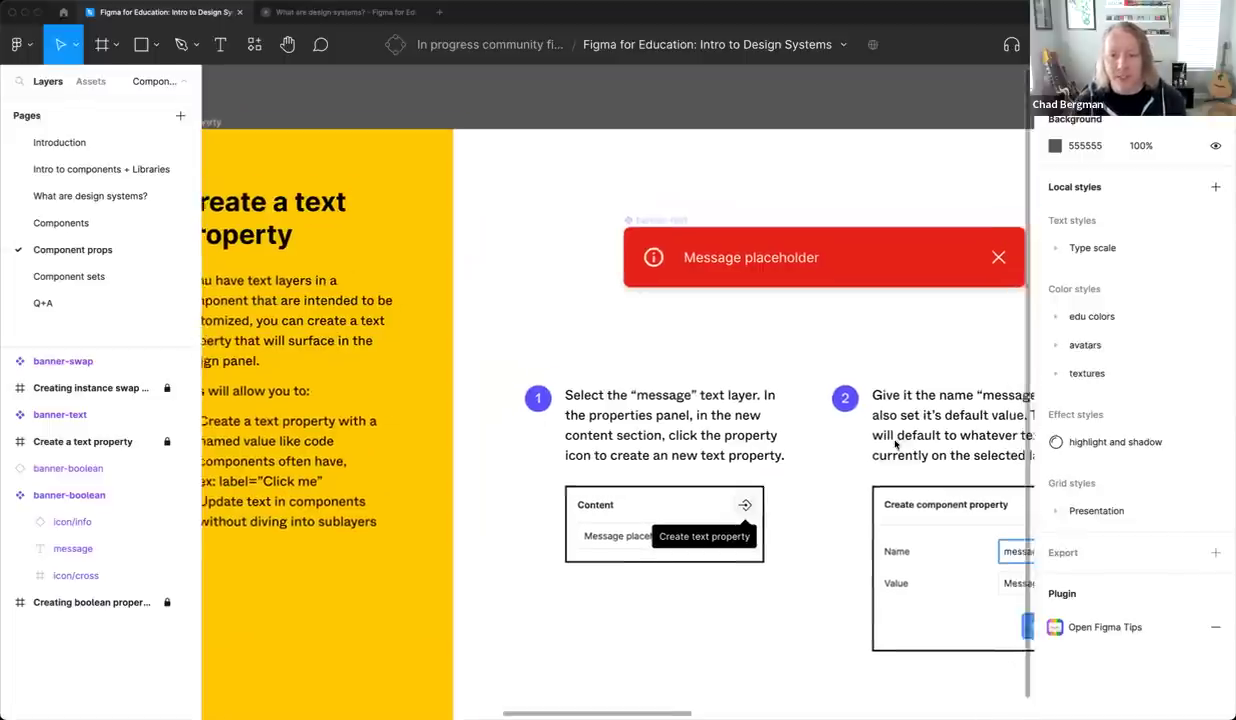
scroll(896, 445, up, 1)
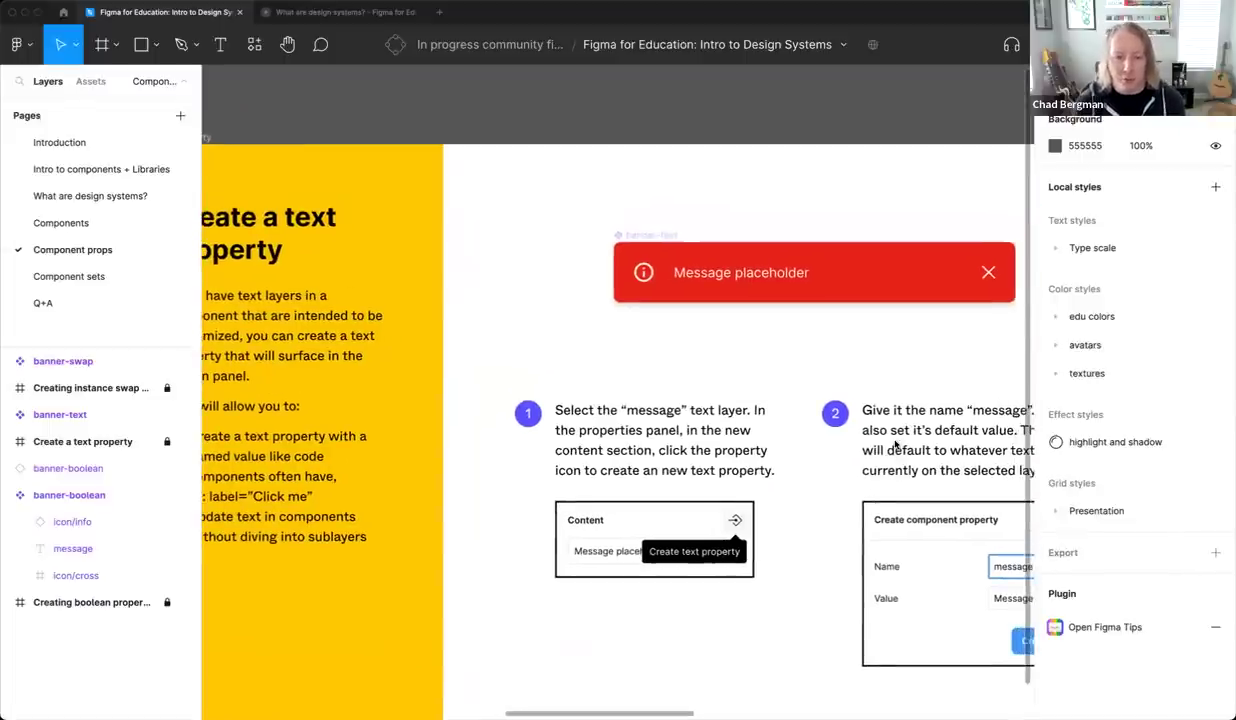
scroll(880, 370, left, 3)
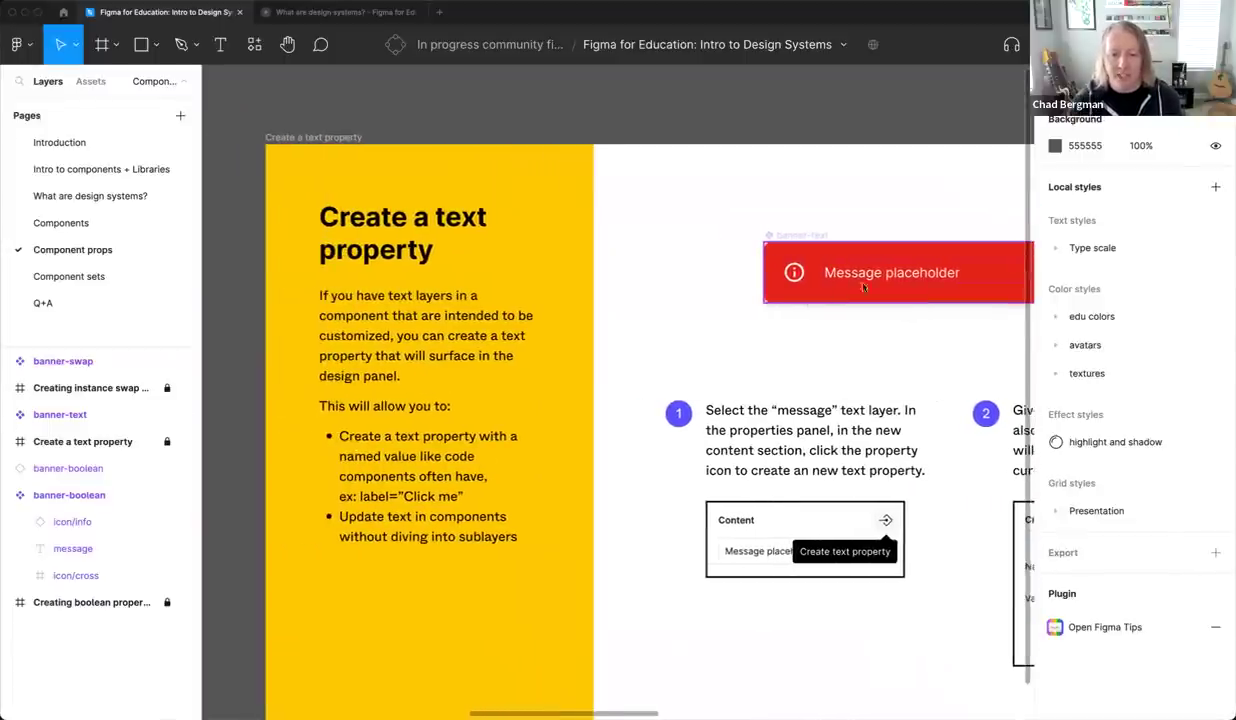
scroll(751, 356, right, 3)
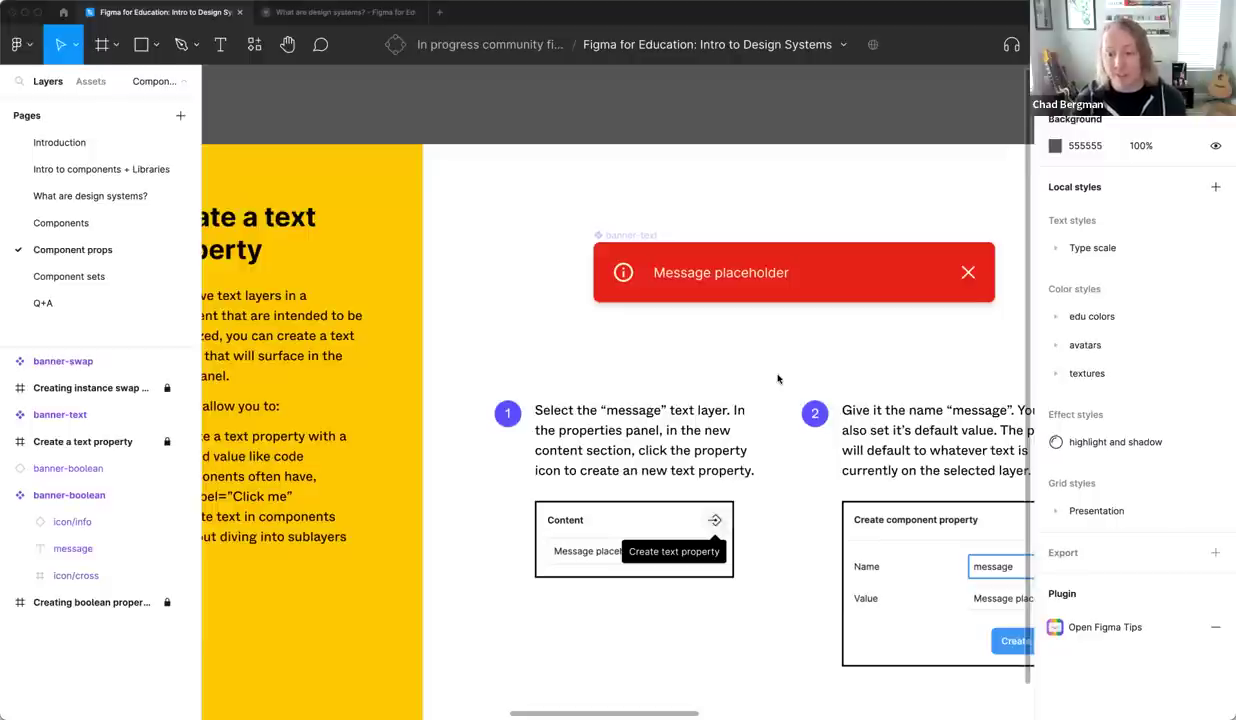
scroll(778, 376, right, 3)
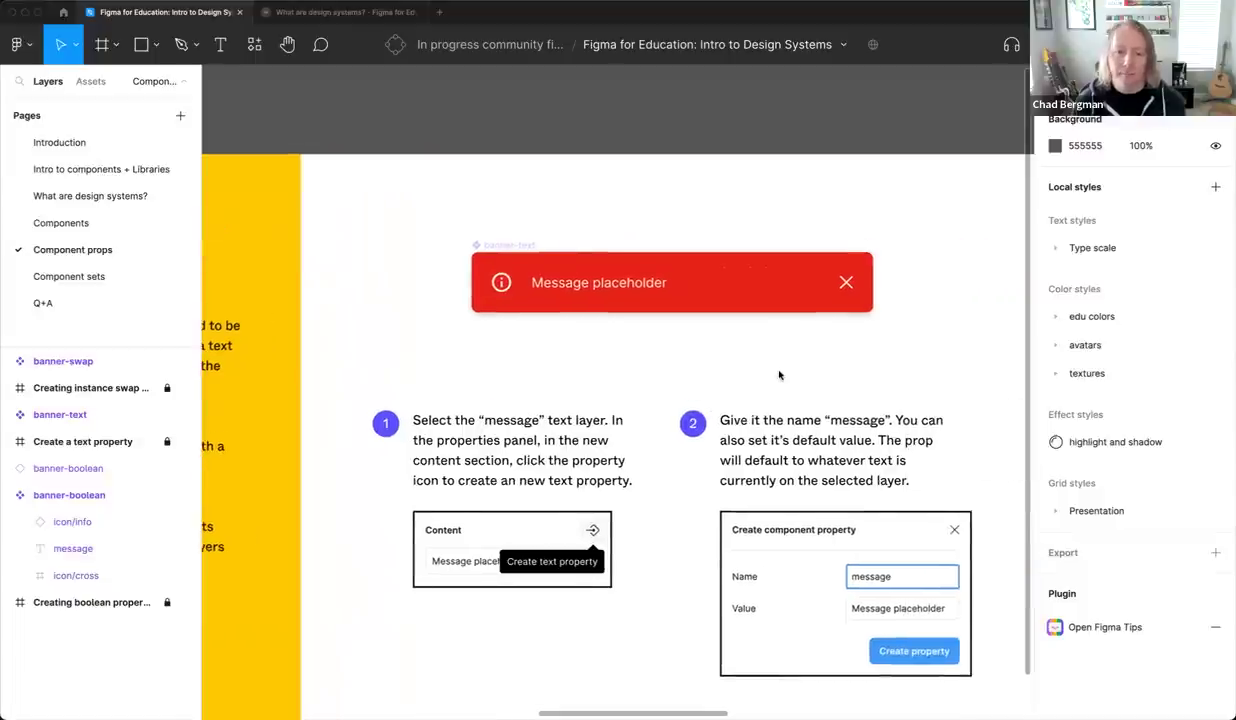
click(518, 243)
click(518, 243)
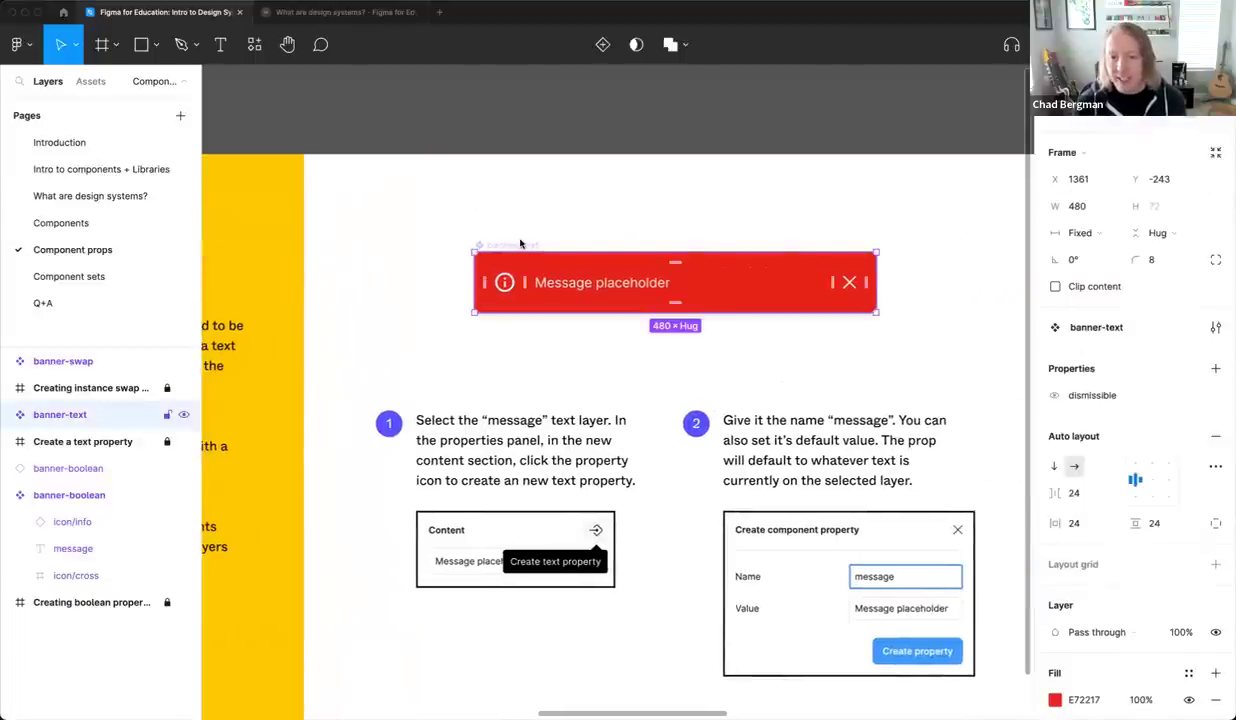
Create a text property named "message" on banner-text's message layer with the value "Message to communicate to the user"
double_click(608, 287)
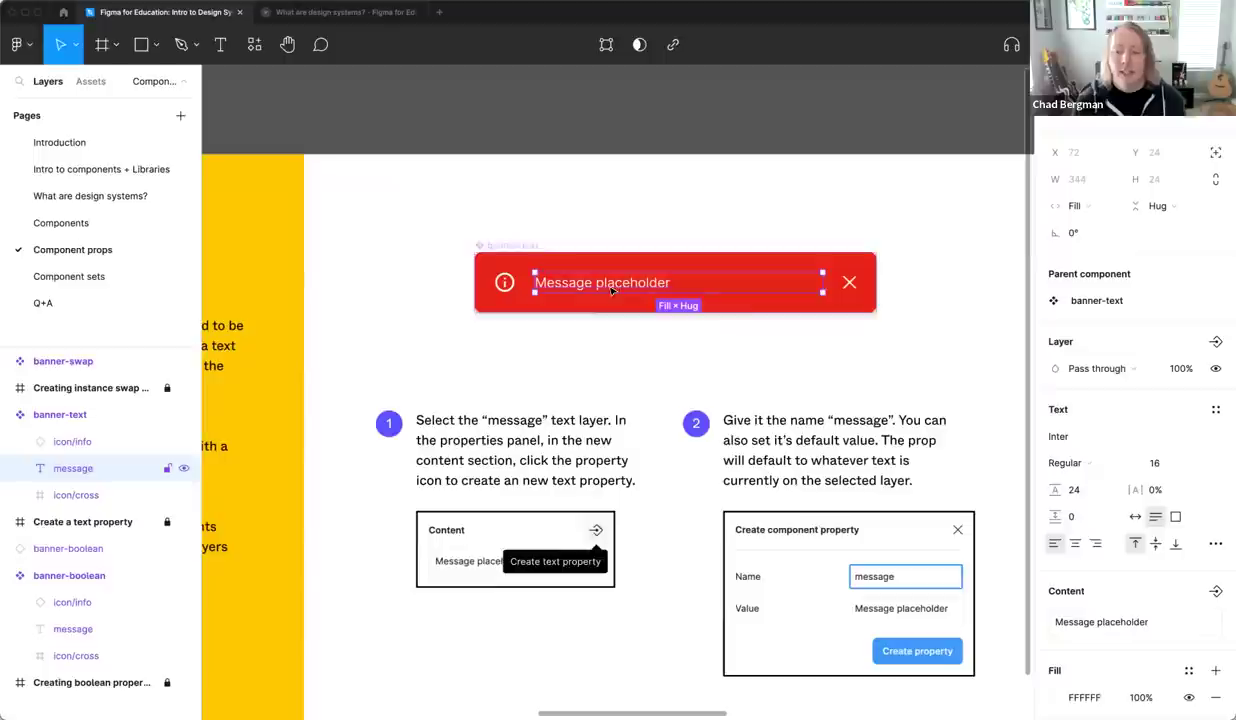
scroll(1110, 432, down, 2)
scroll(1110, 432, down, 3)
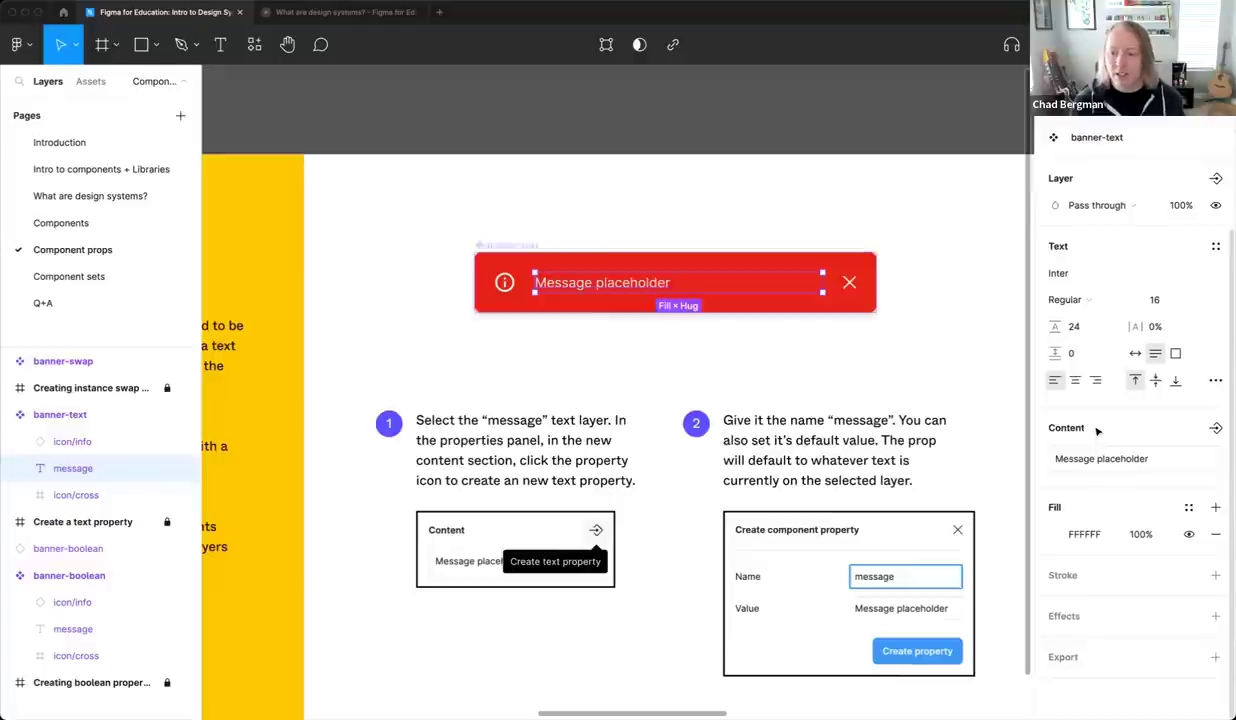
click(1216, 429)
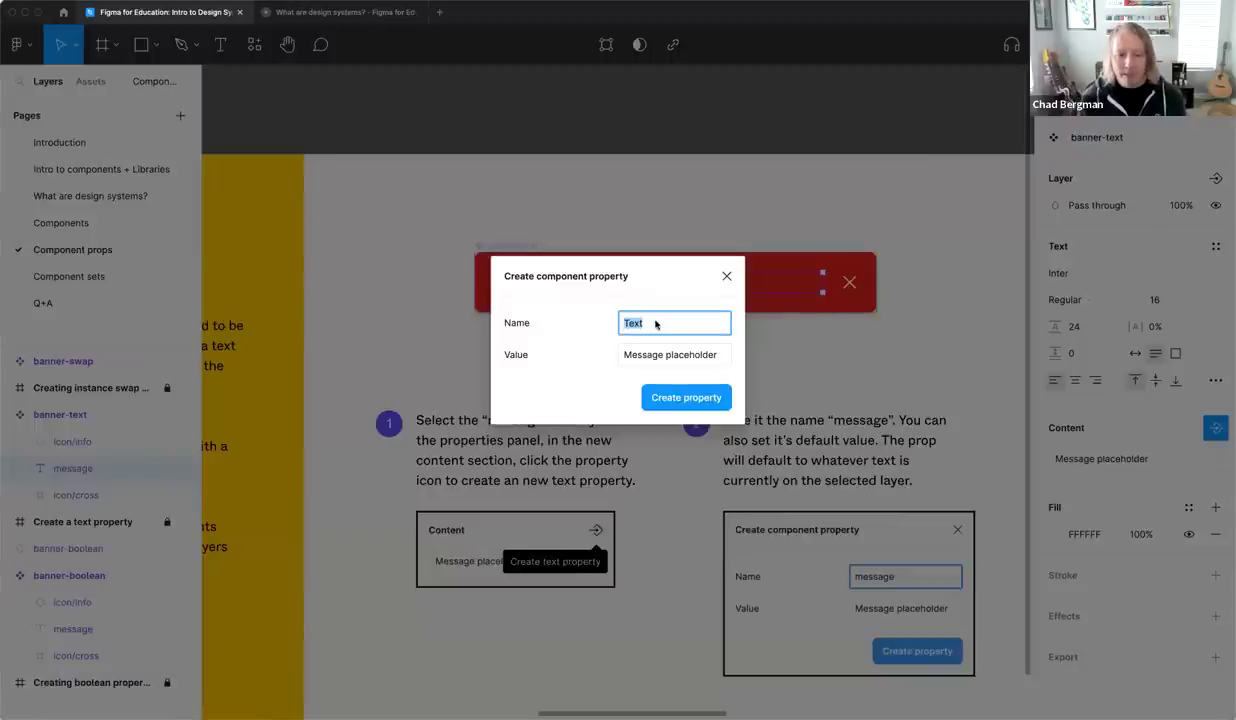
text(message)
click(648, 355)
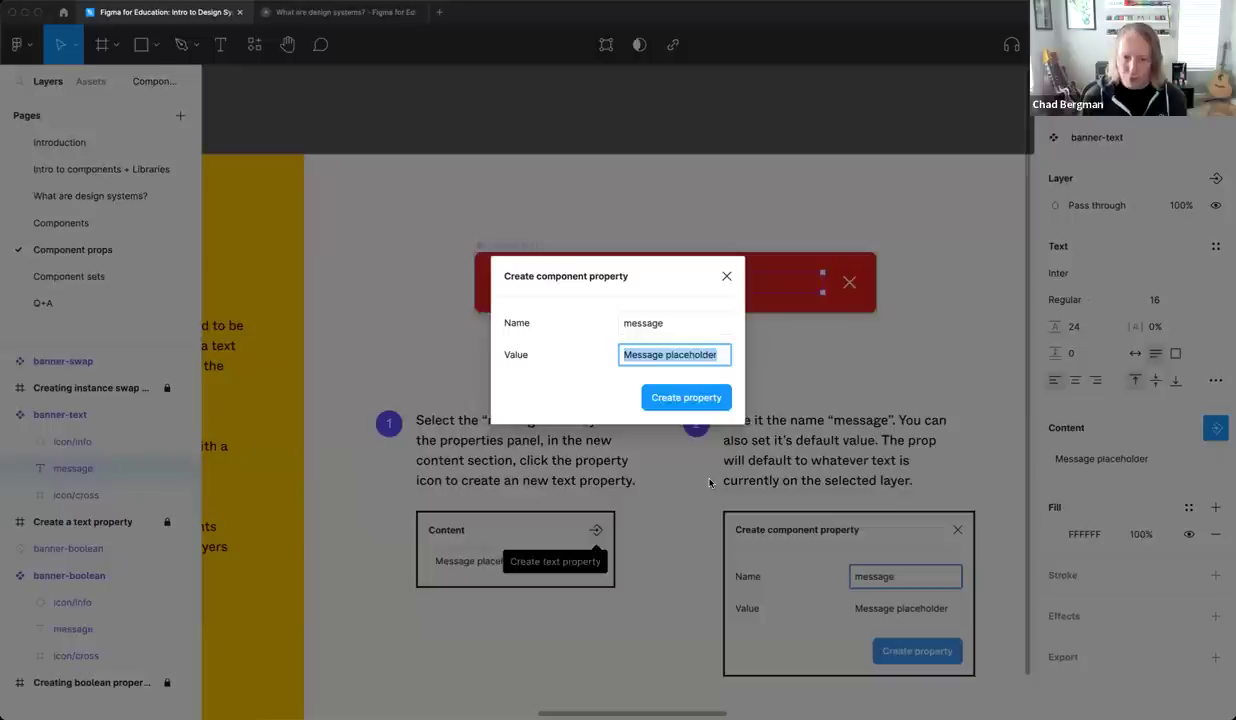
text(This)
key(BackSpace)
key(BackSpace)
text(Message to c)
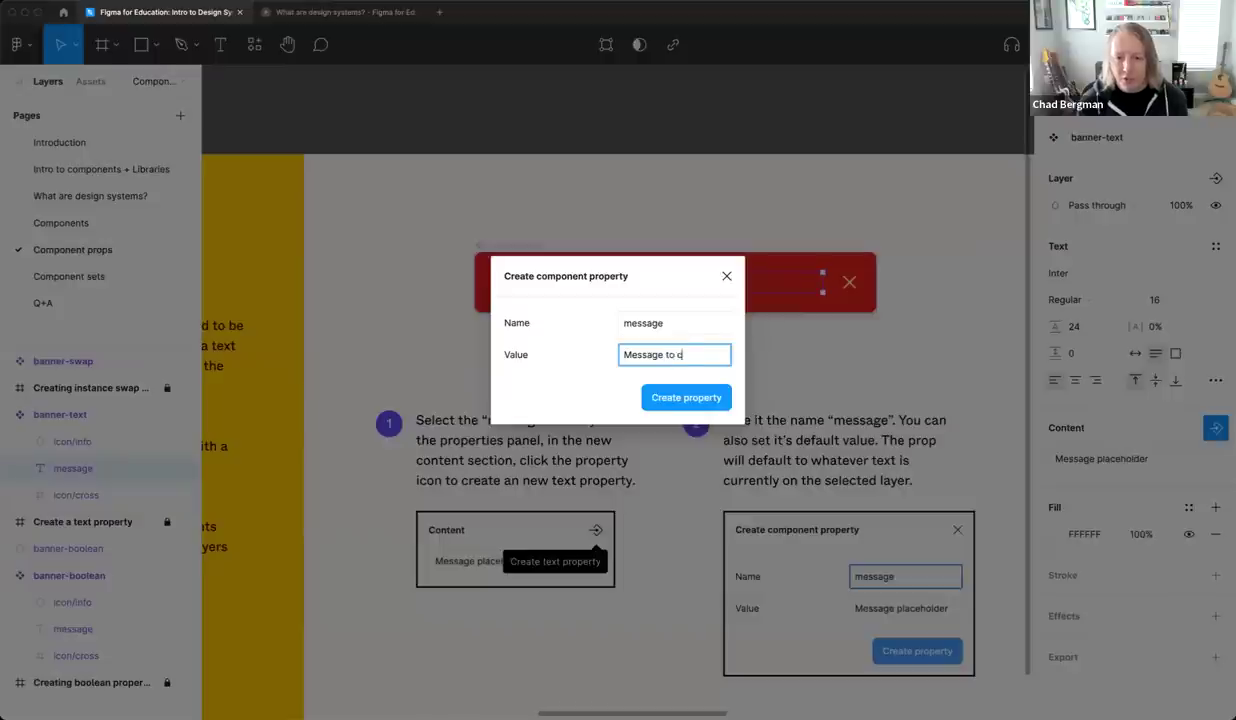
text(ommunicate to the user)
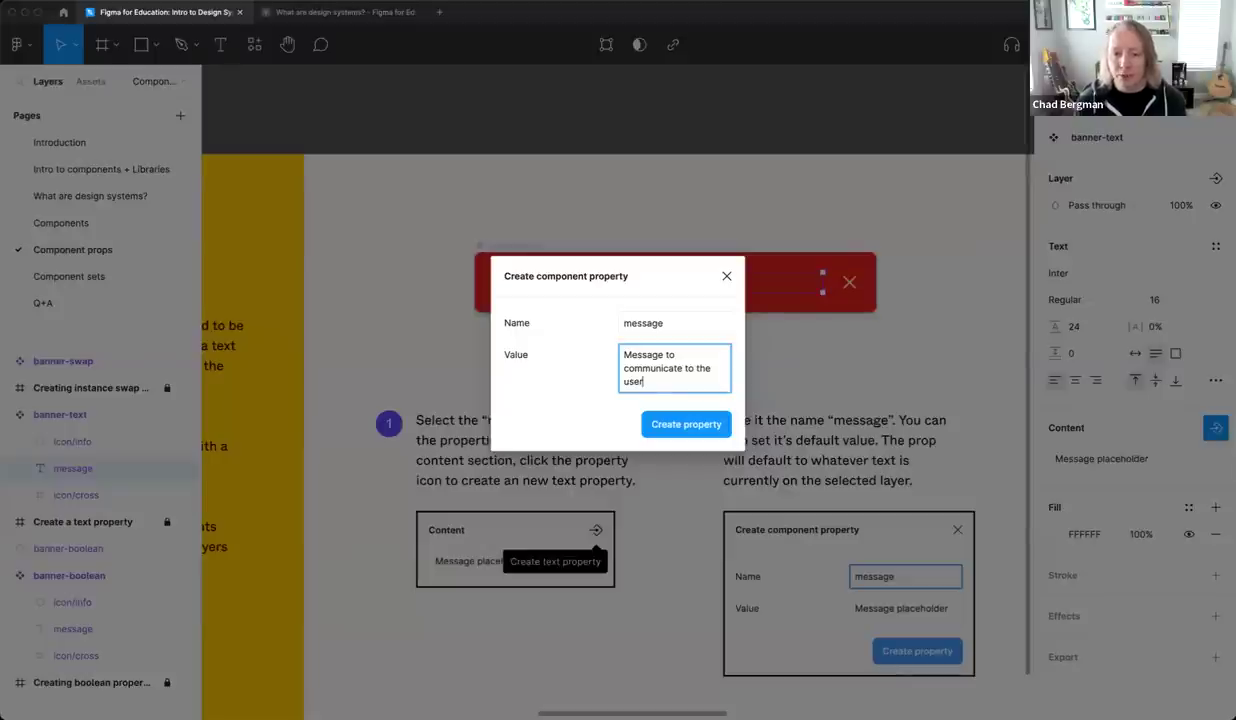
click(688, 424)
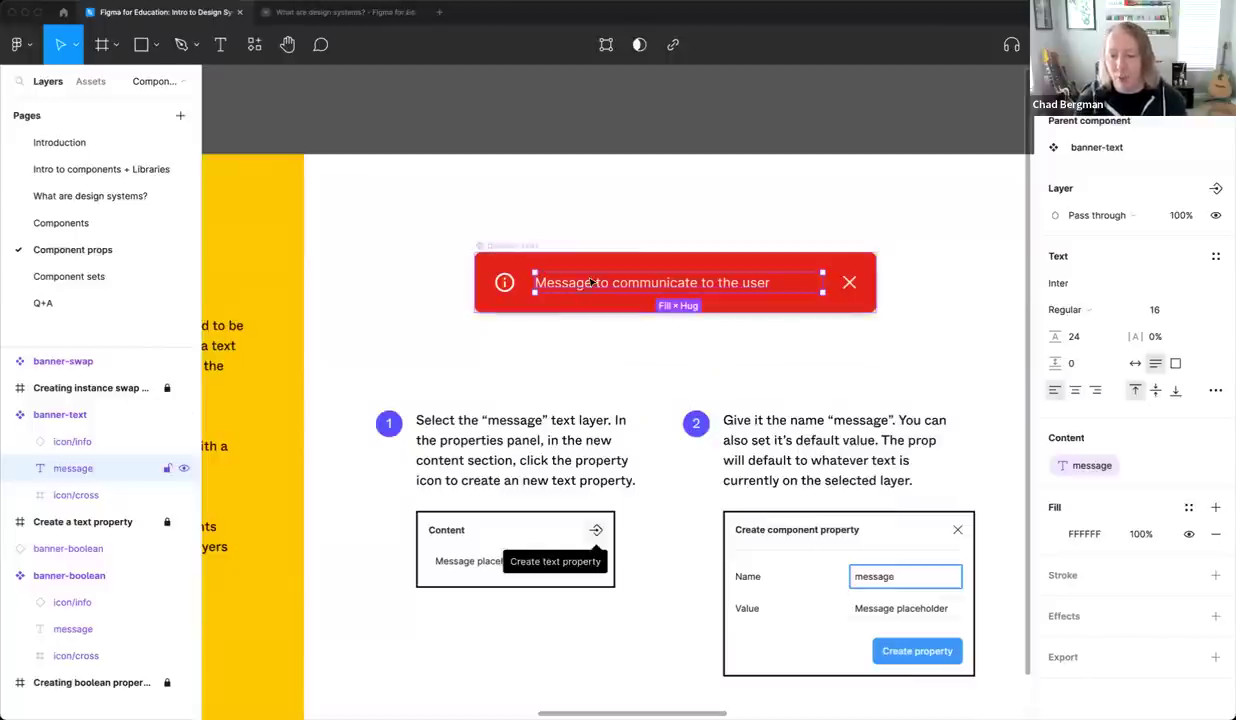
Duplicate the banner-text component as an instance and place it directly below, at X 1361, Y -150
click(568, 110)
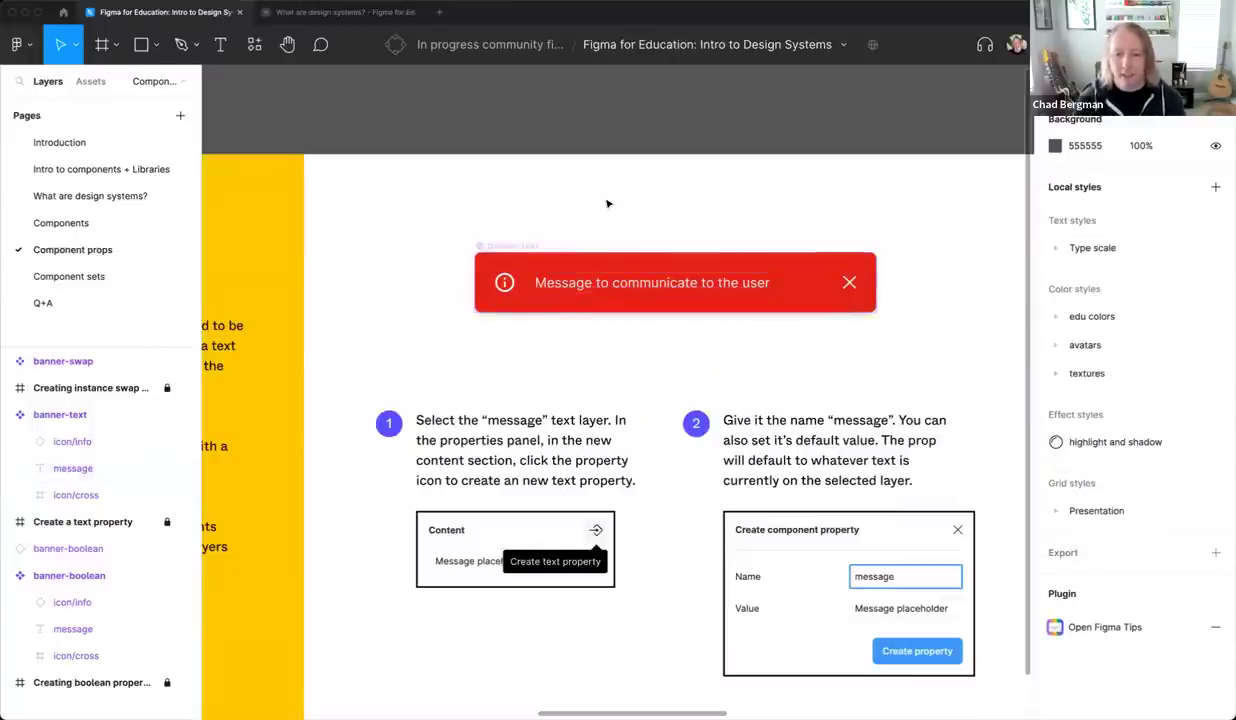
click(505, 249)
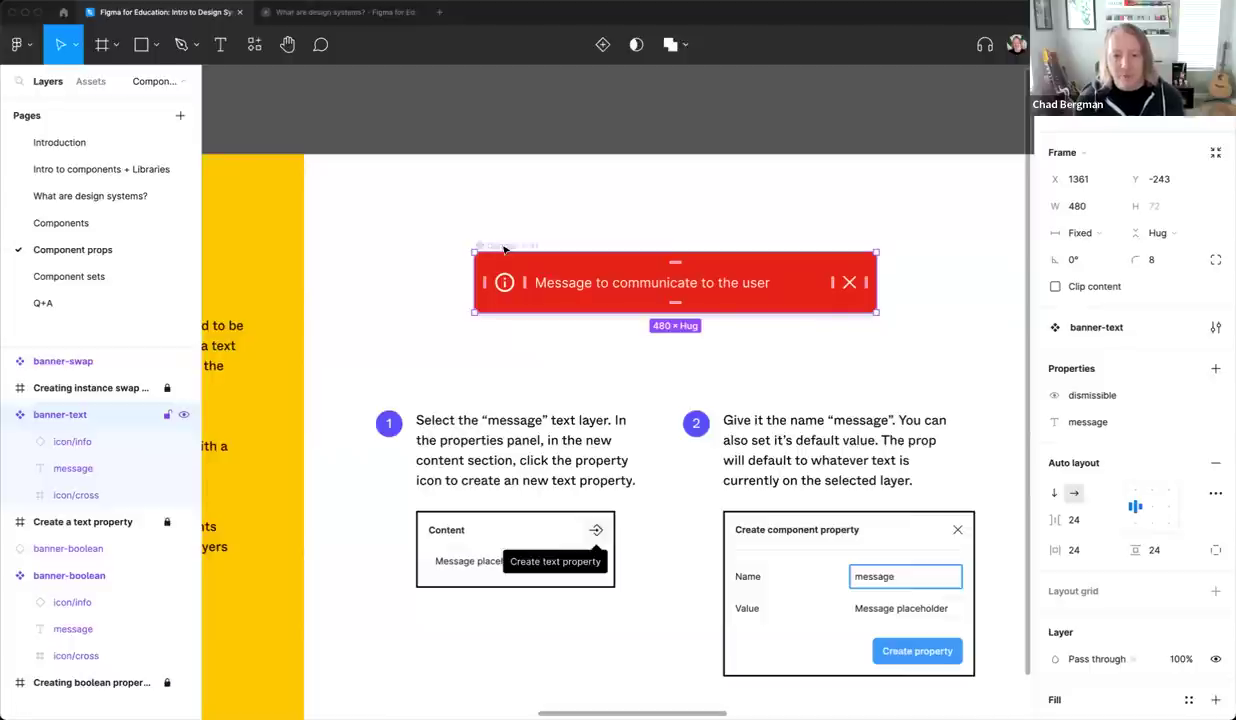
key(ctrl+d)
drag(585, 293, 640, 382)
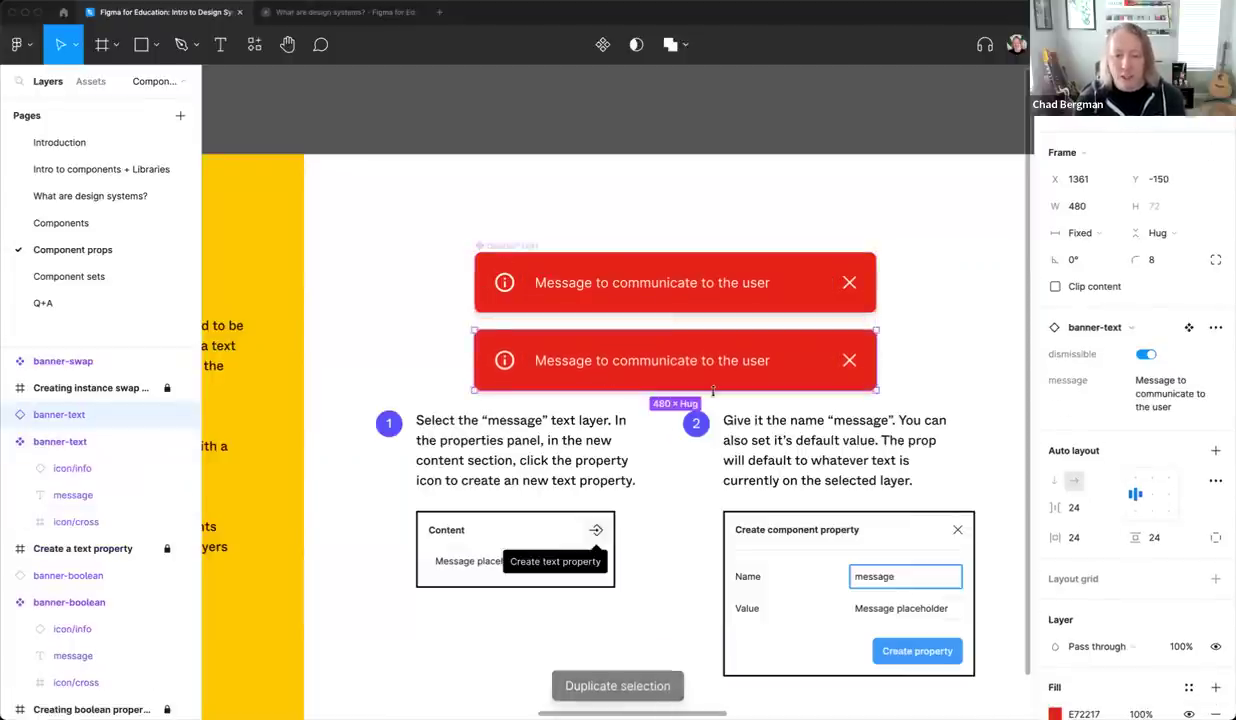
Toggle the banner-text instance's dismissible property off and back on, and set its message property to "Alert!"
click(1146, 355)
click(1148, 357)
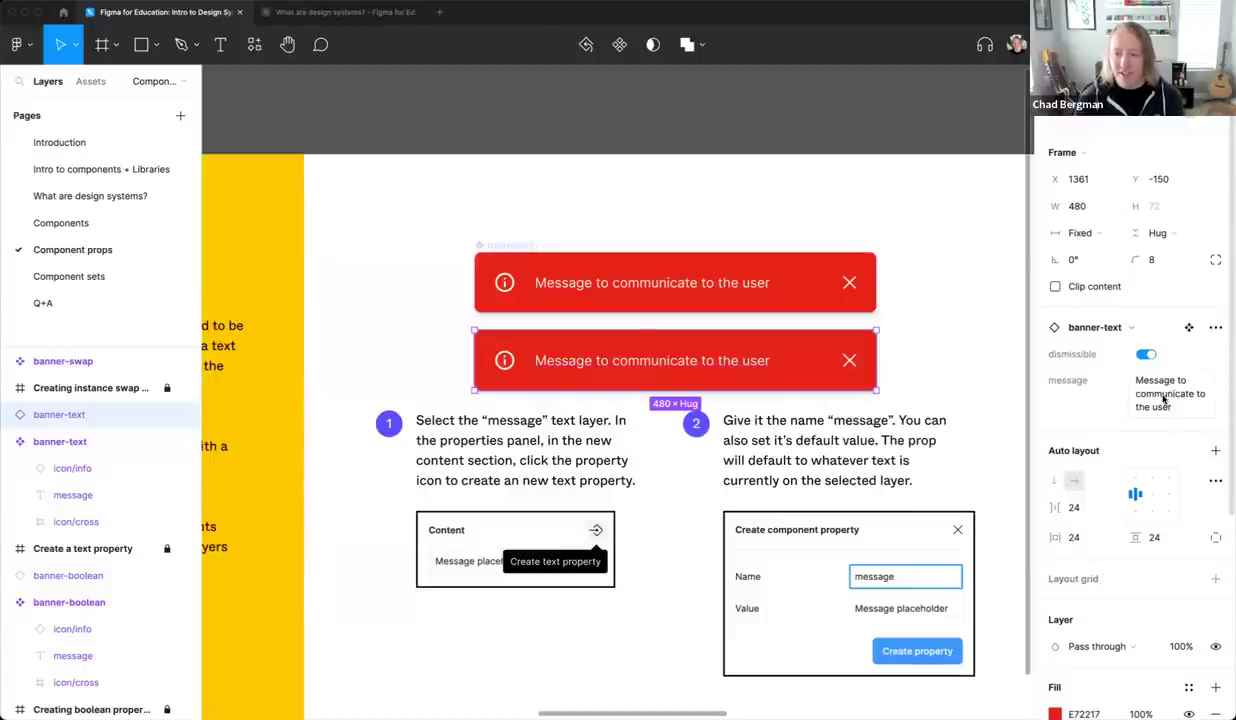
click(1163, 398)
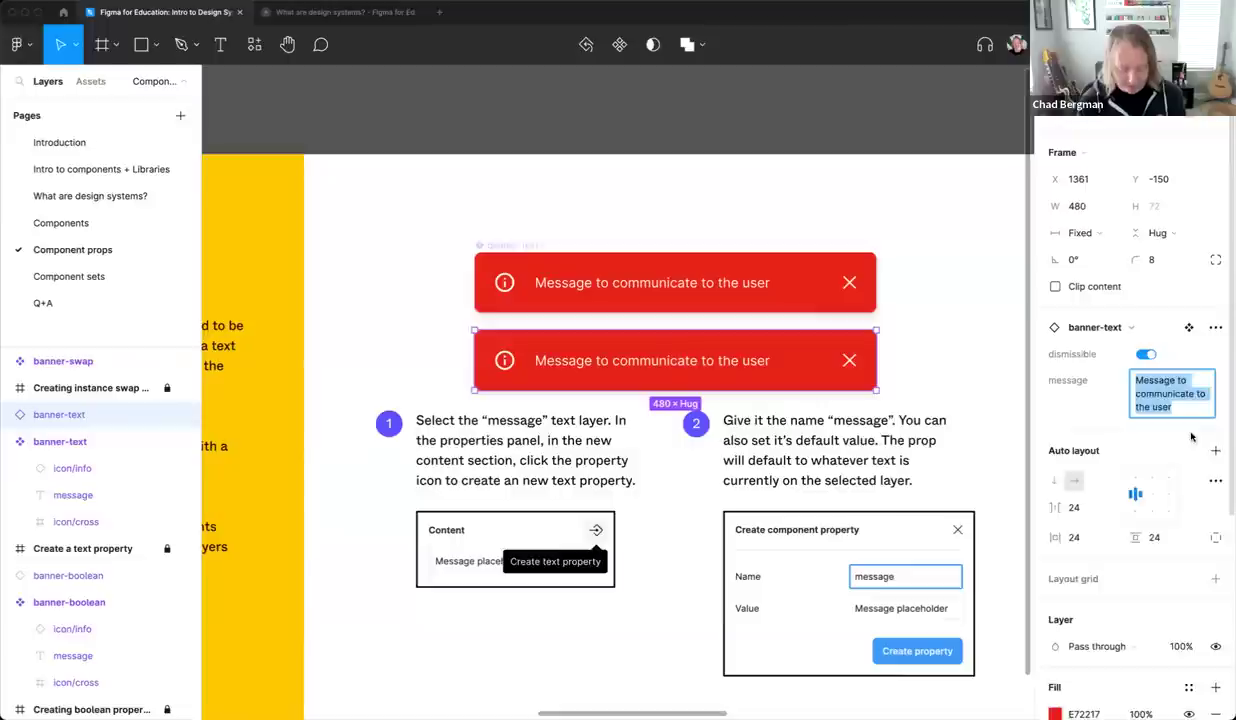
text(Alert-)
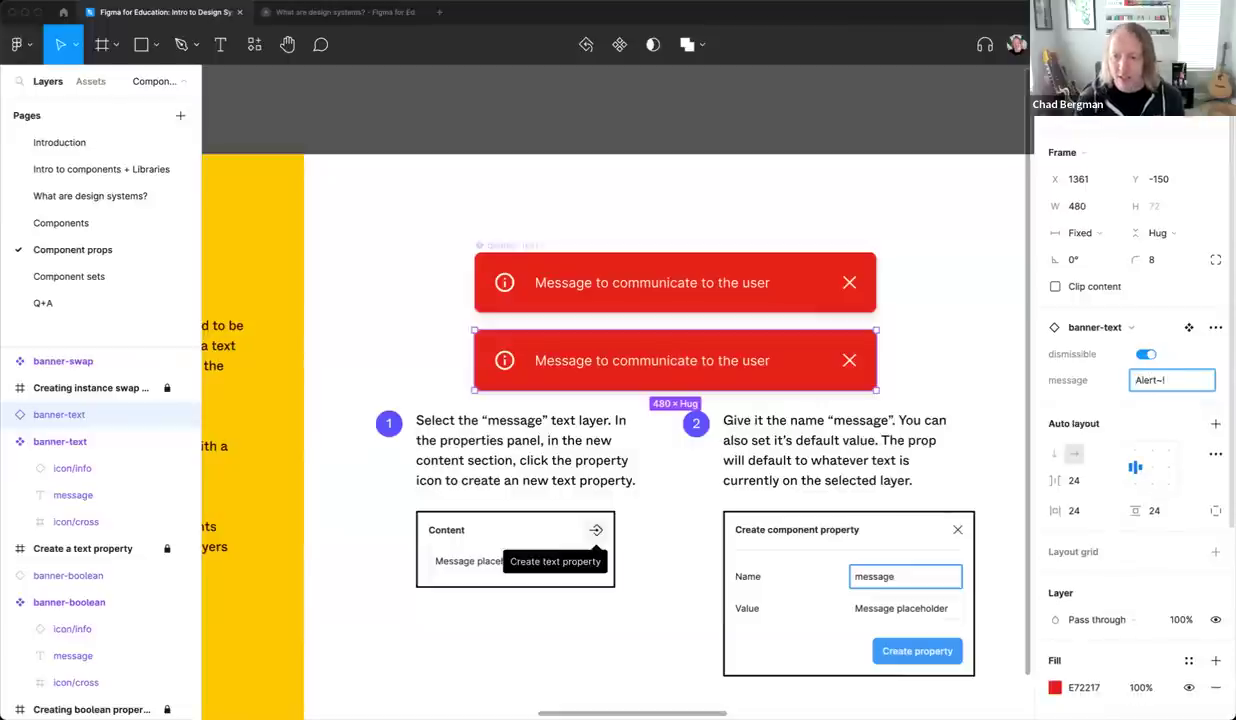
text(!)
key(Return)
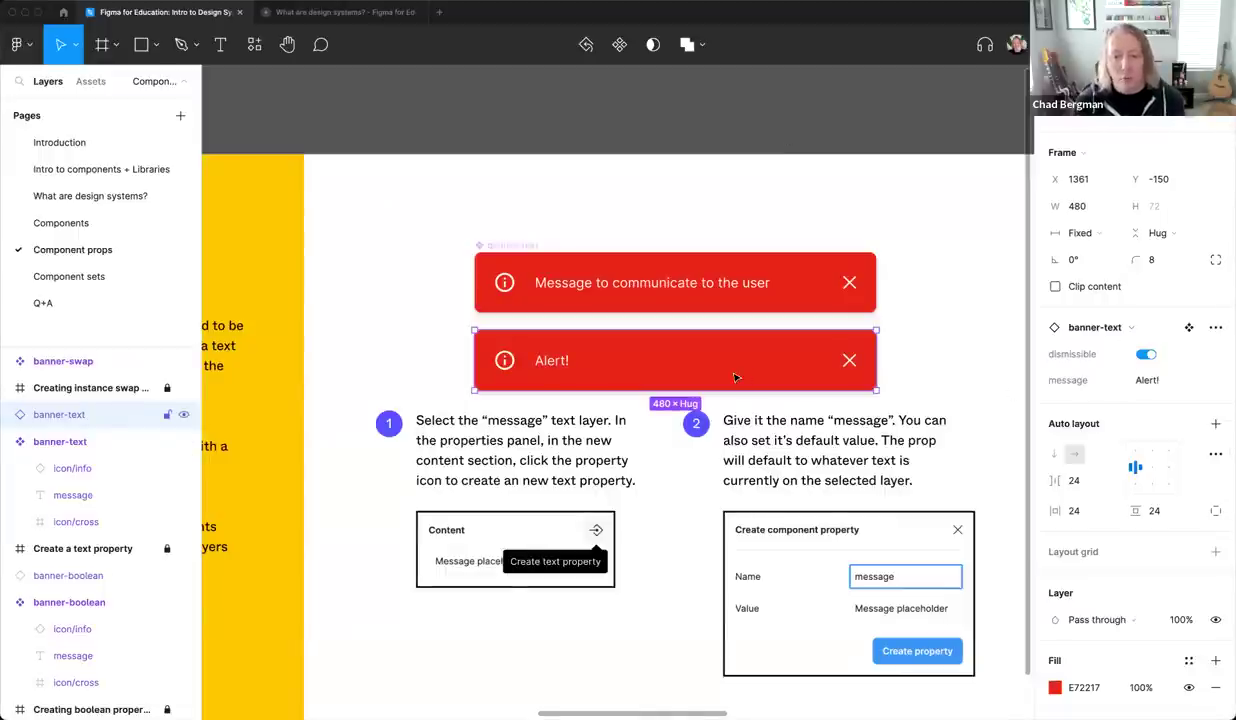
Extend the message text directly on the canvas in the banner-text instance to read "Alert! Check it out!"
double_click(556, 362)
click(677, 361)
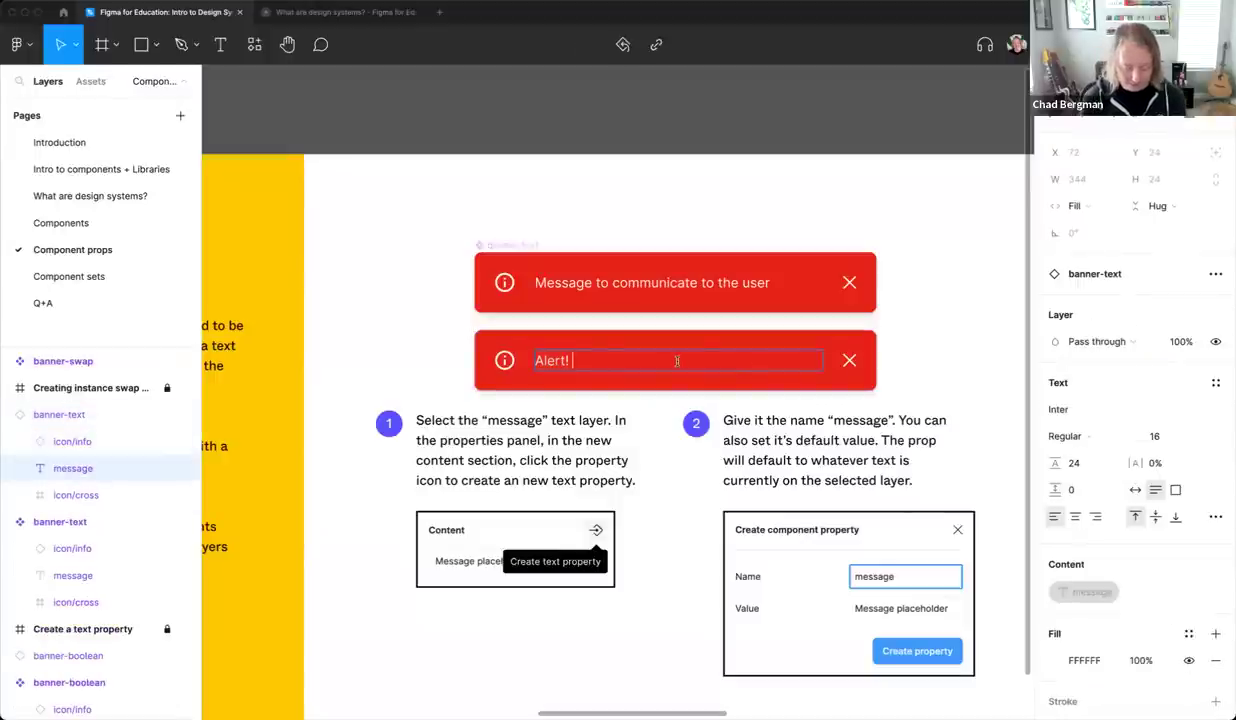
text(Check it out!)
key(Return)
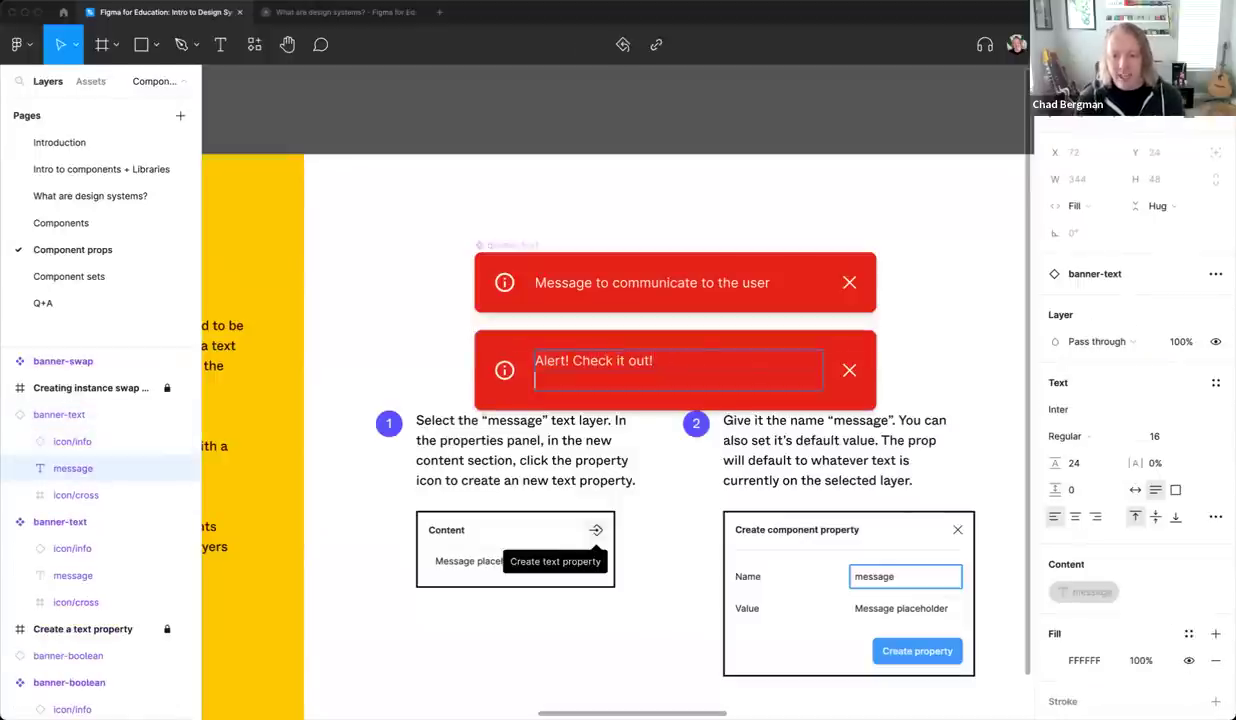
key(Escape)
key(shift+super+h)
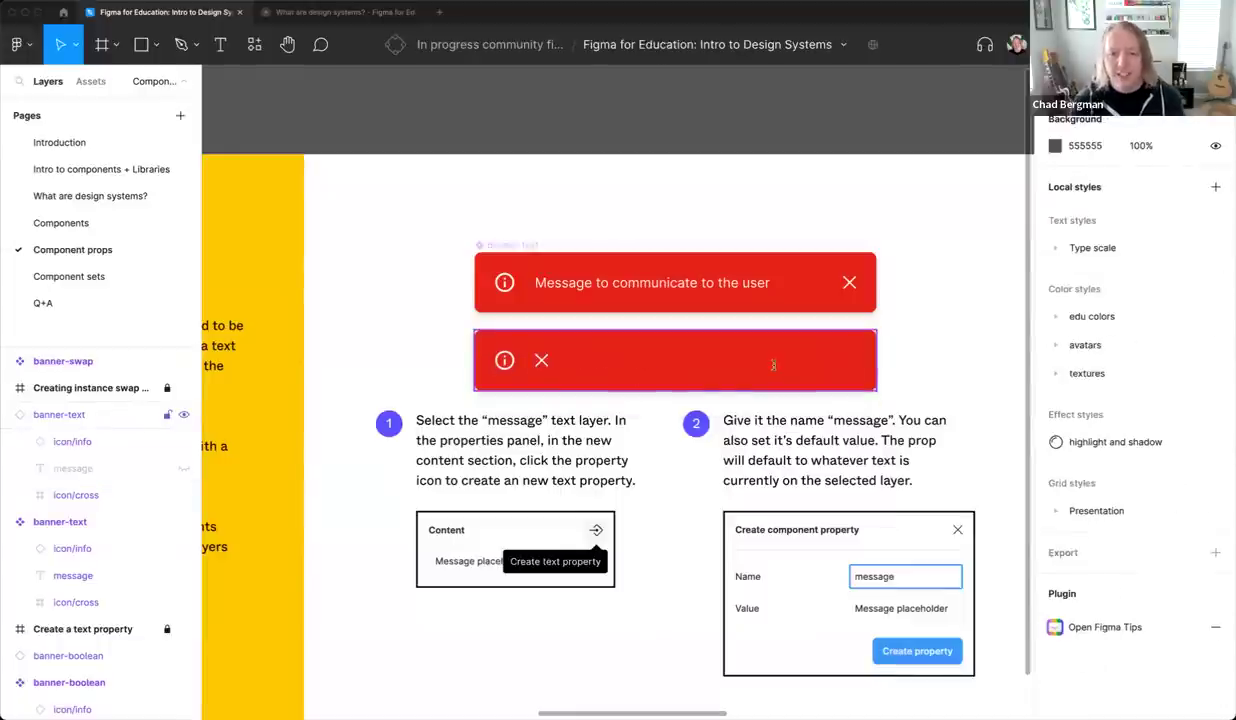
key(super+z)
key(Escape)
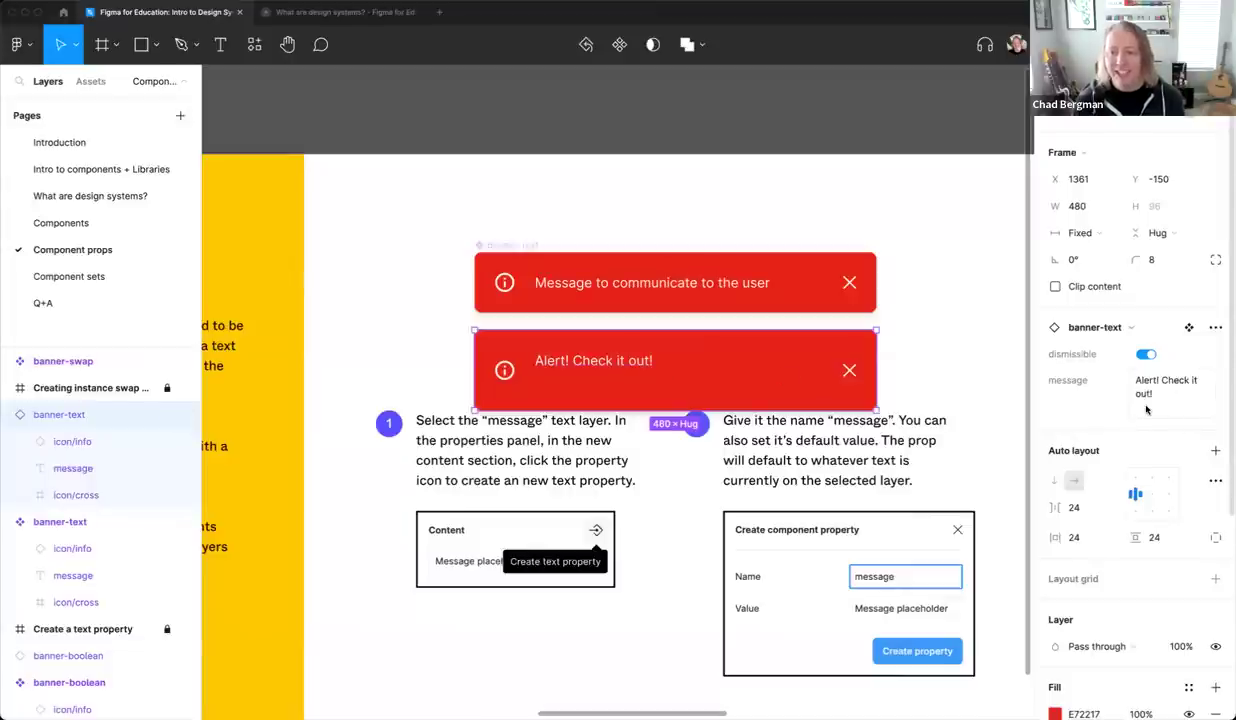
Remove the trailing line break from the banner-text instance's message property and deselect the instance
click(1152, 406)
key(Escape)
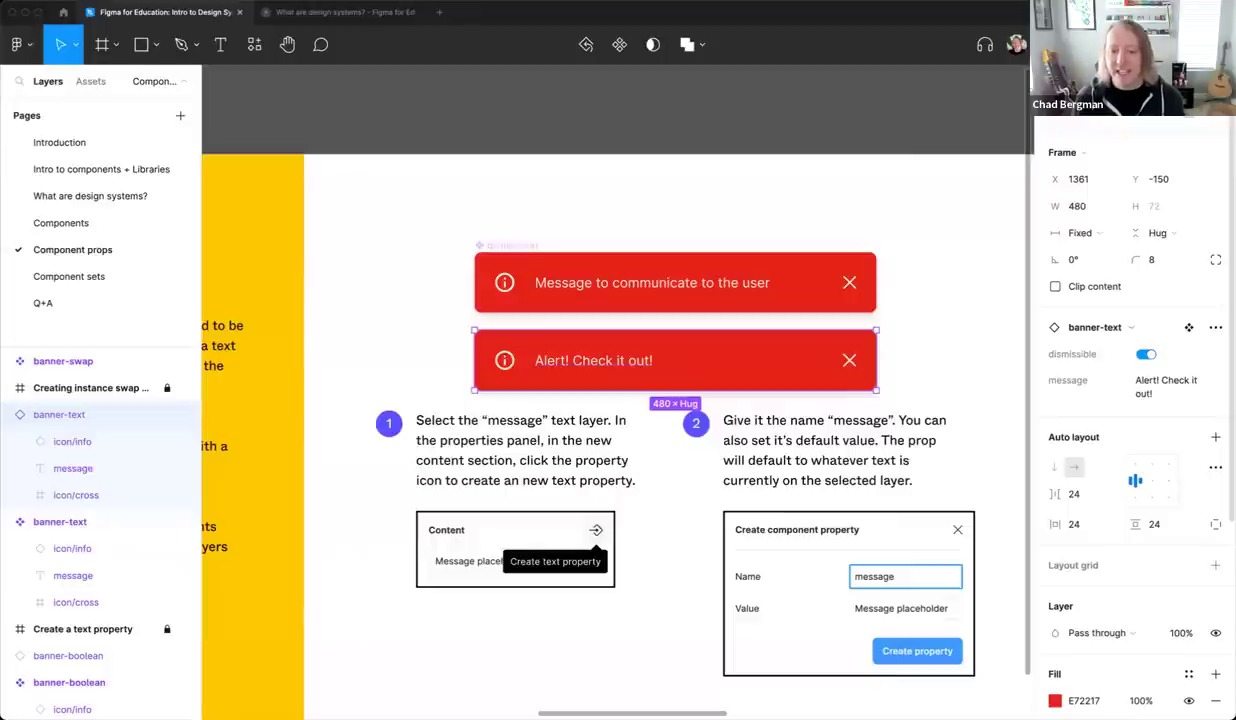
click(744, 146)
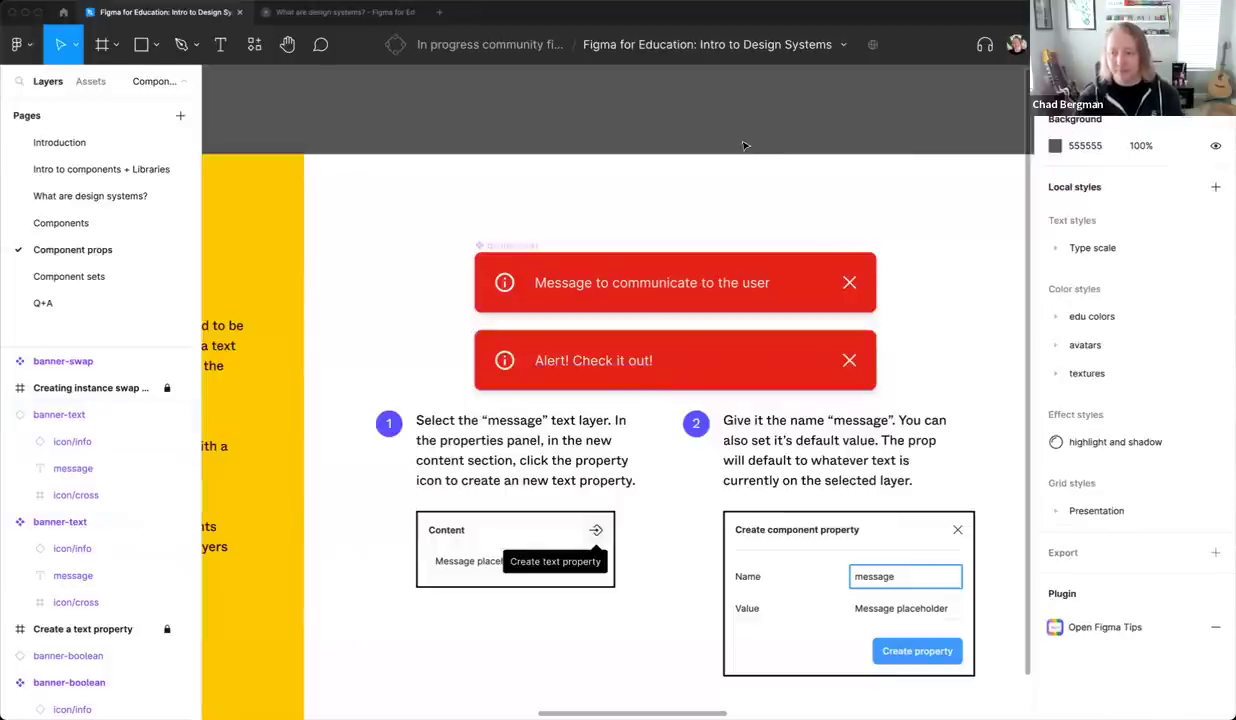
Go to the "Create an instance swap property" section and select the banner-swap component to show its properties
scroll(744, 146, right, 5)
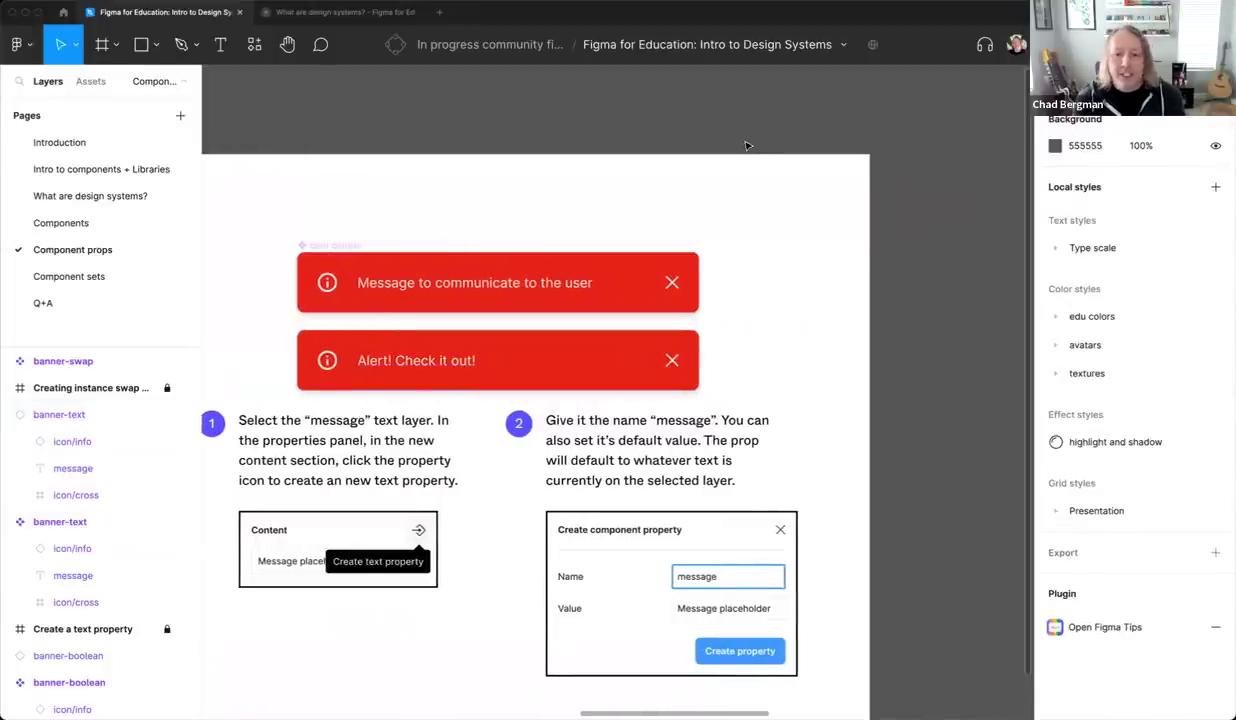
scroll(745, 146, right, 15)
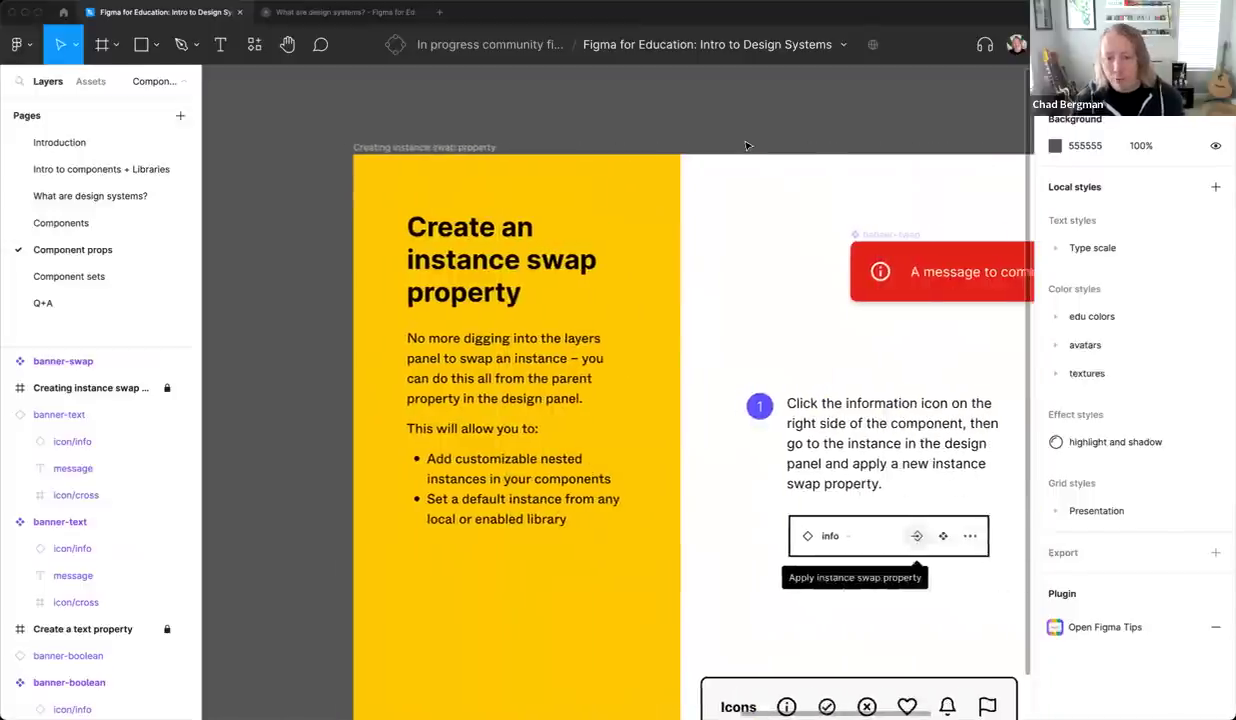
scroll(745, 146, left, 3)
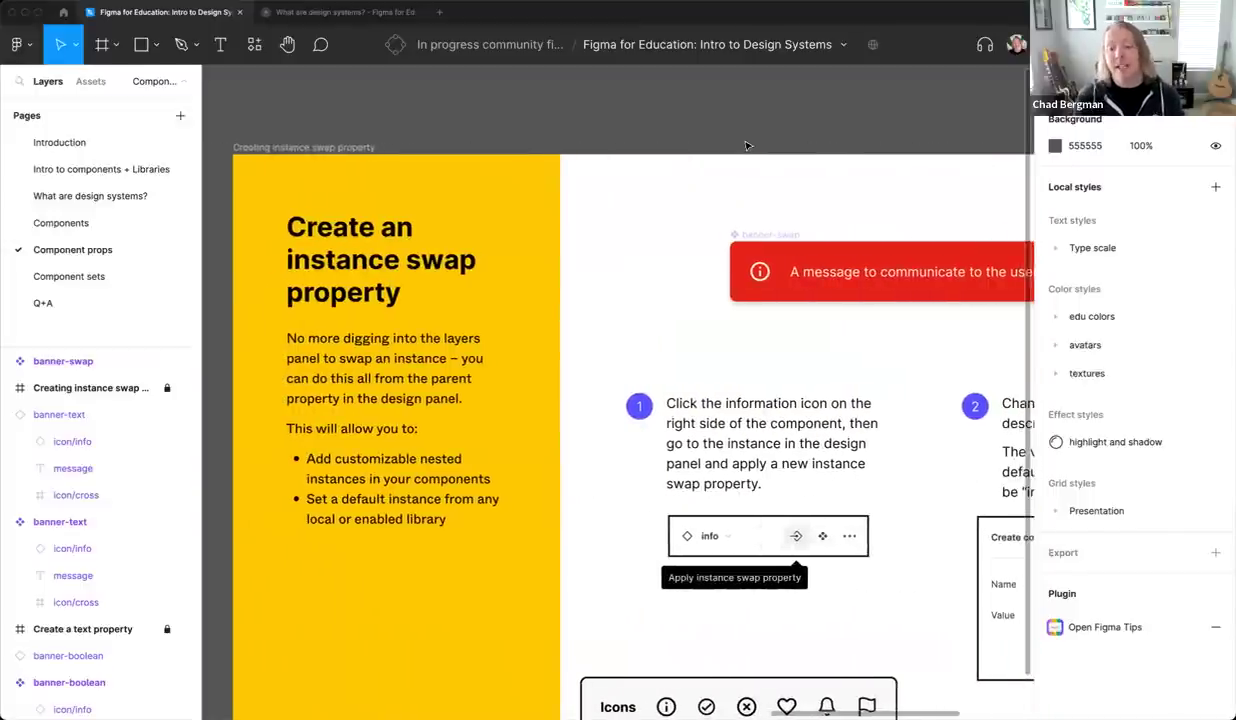
scroll(716, 146, down, 2)
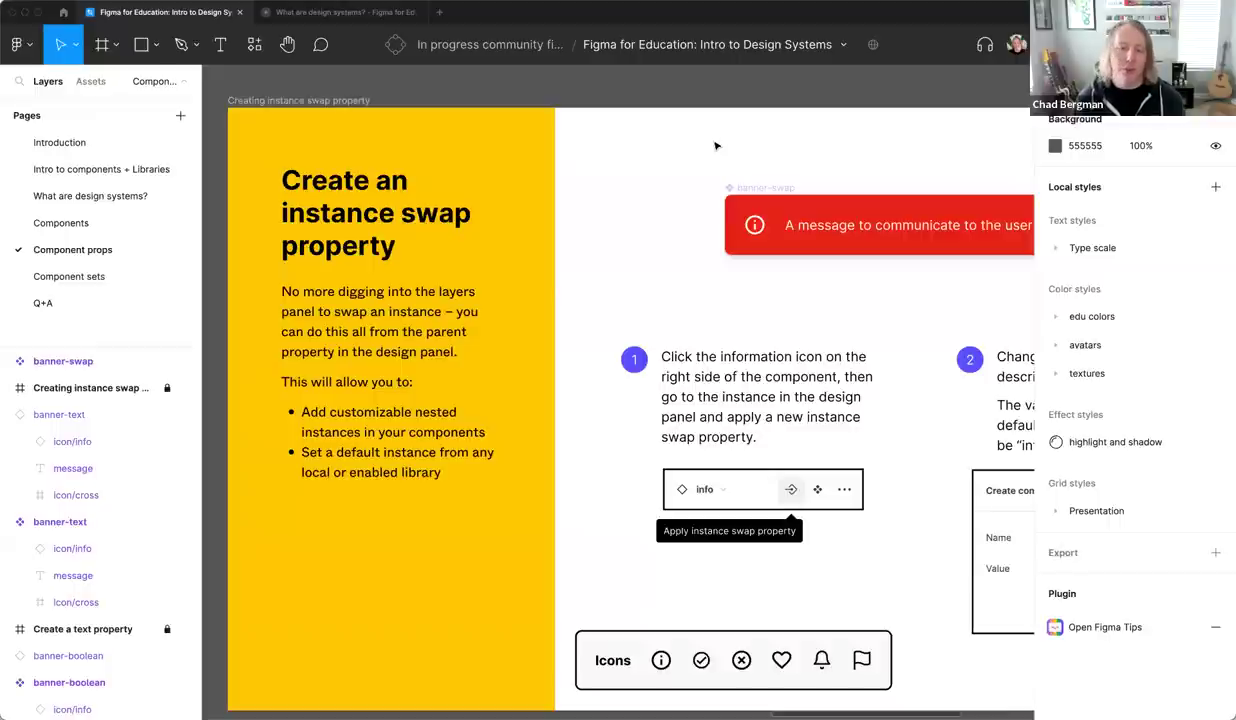
scroll(715, 146, right, 3)
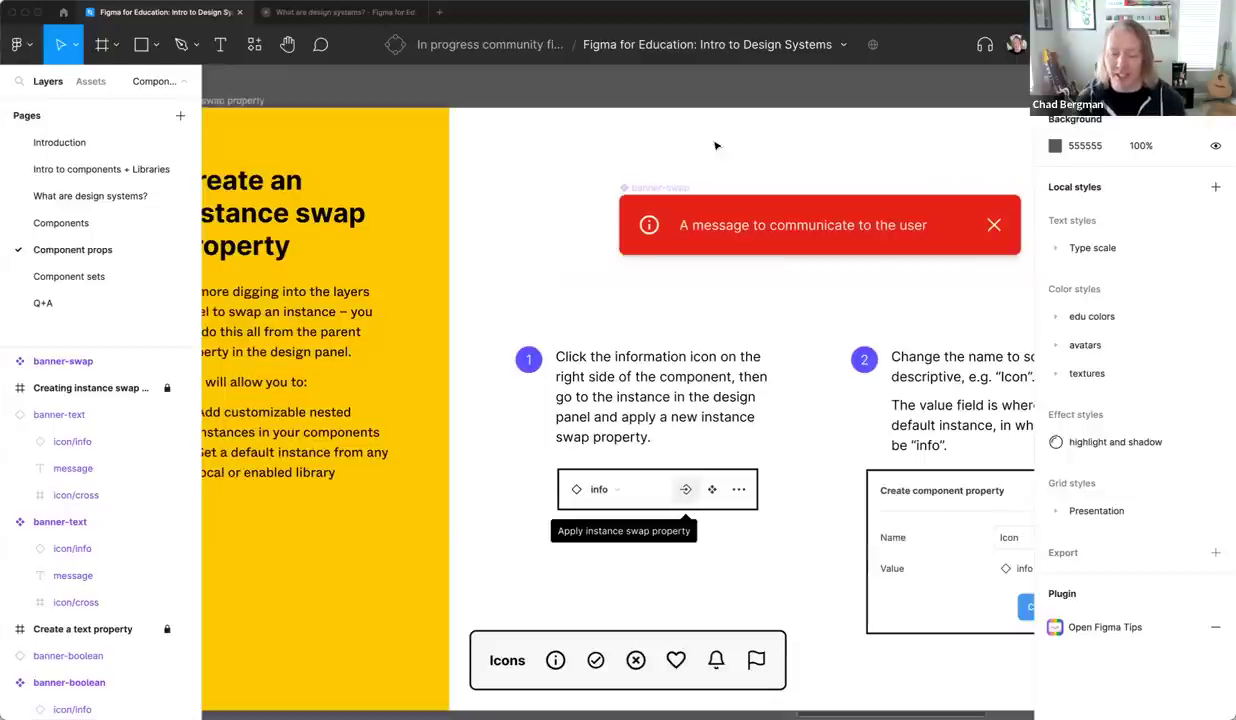
click(668, 188)
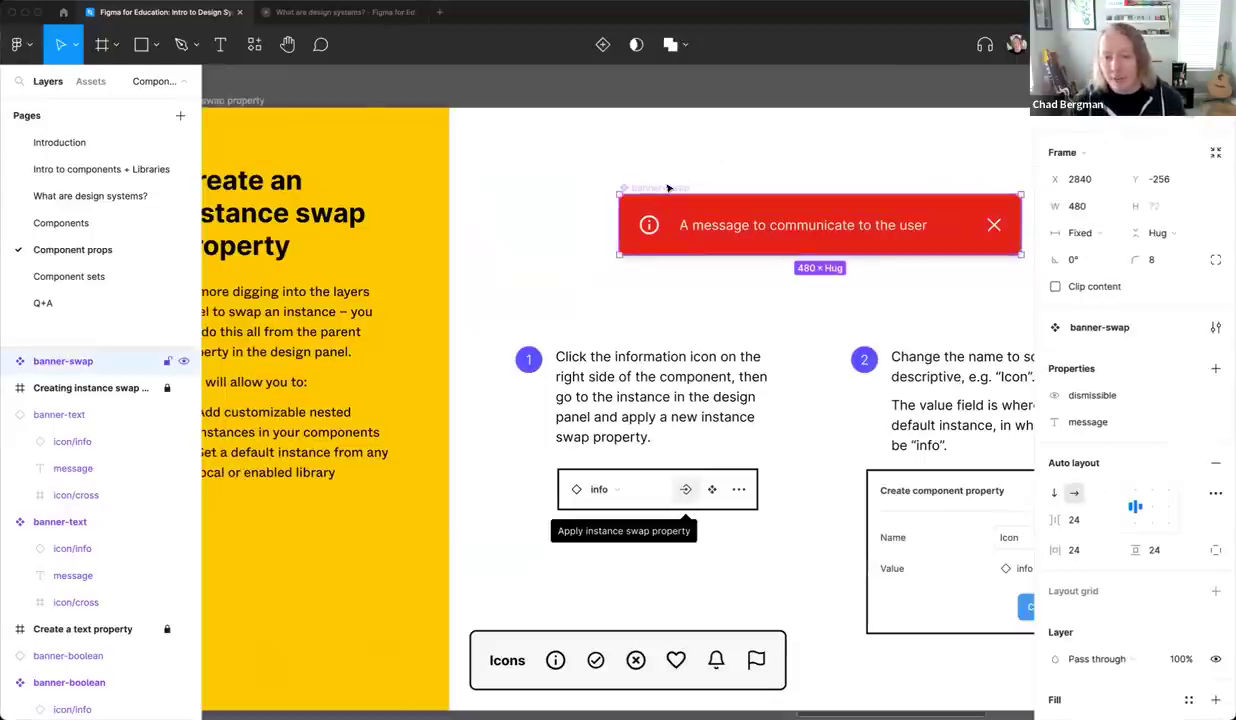
scroll(668, 188, right, 5)
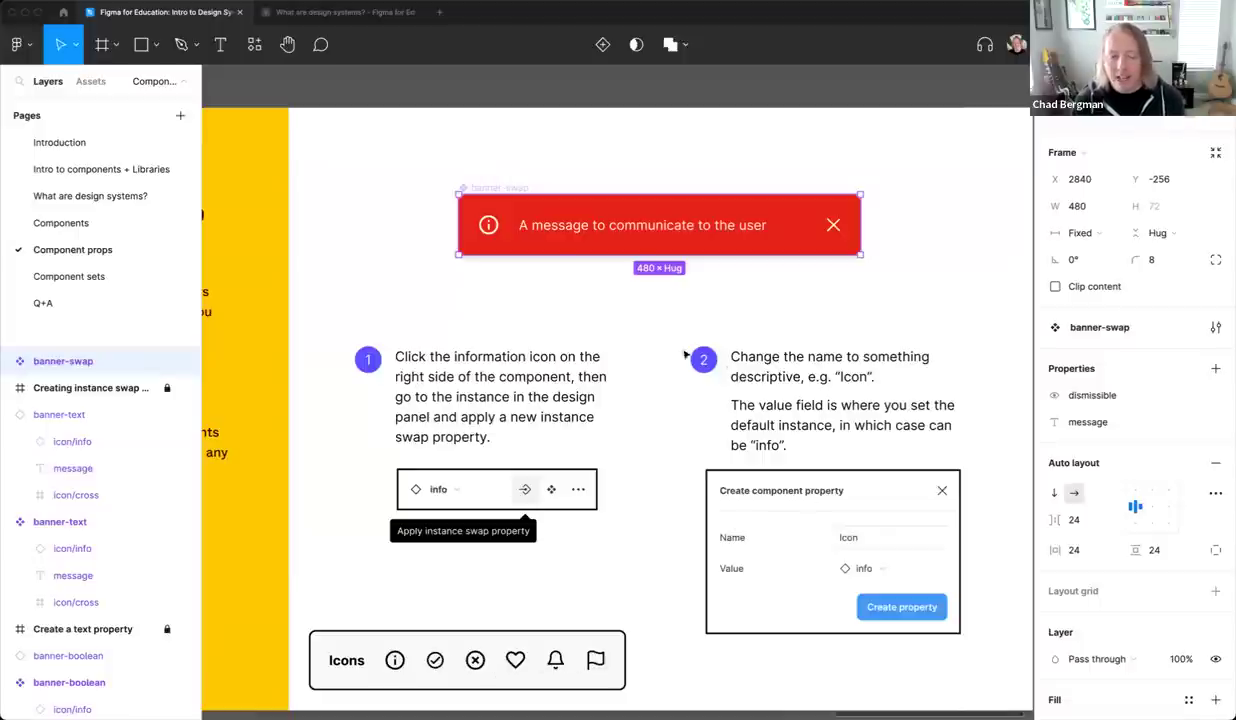
Select the icon/info layer inside the banner-swap component and review the icons offered for swapping it
click(9, 362)
click(57, 389)
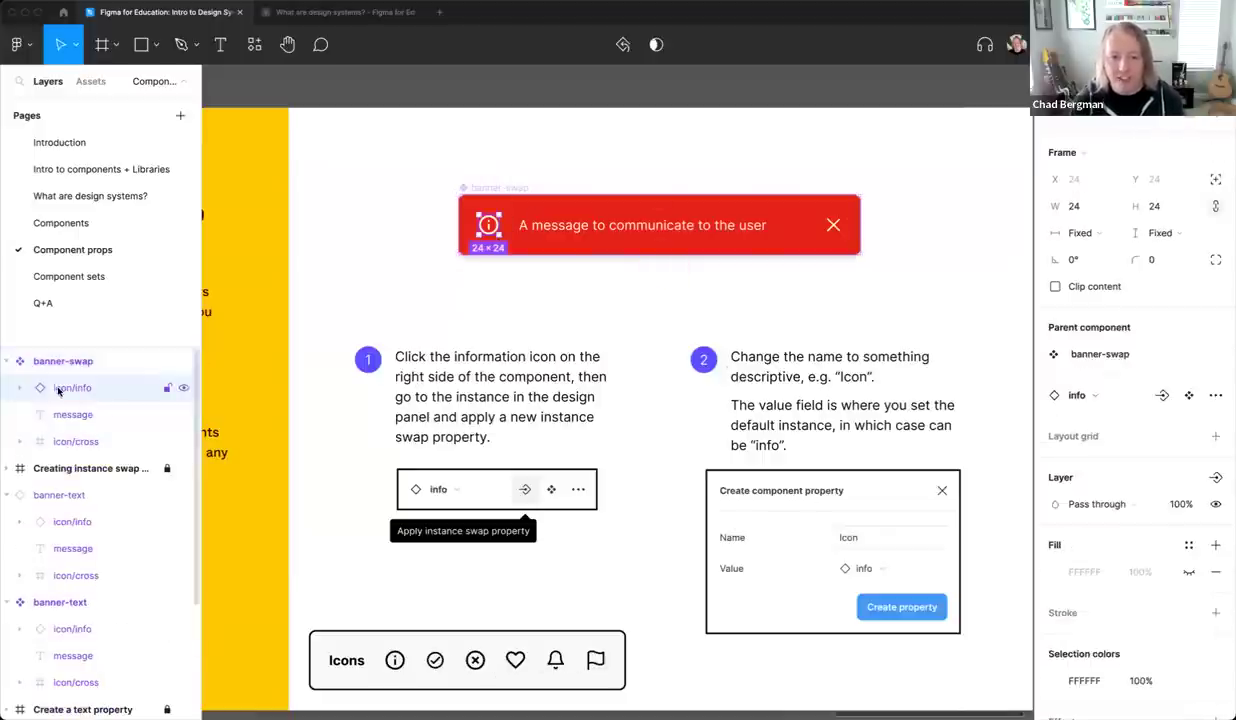
click(1127, 396)
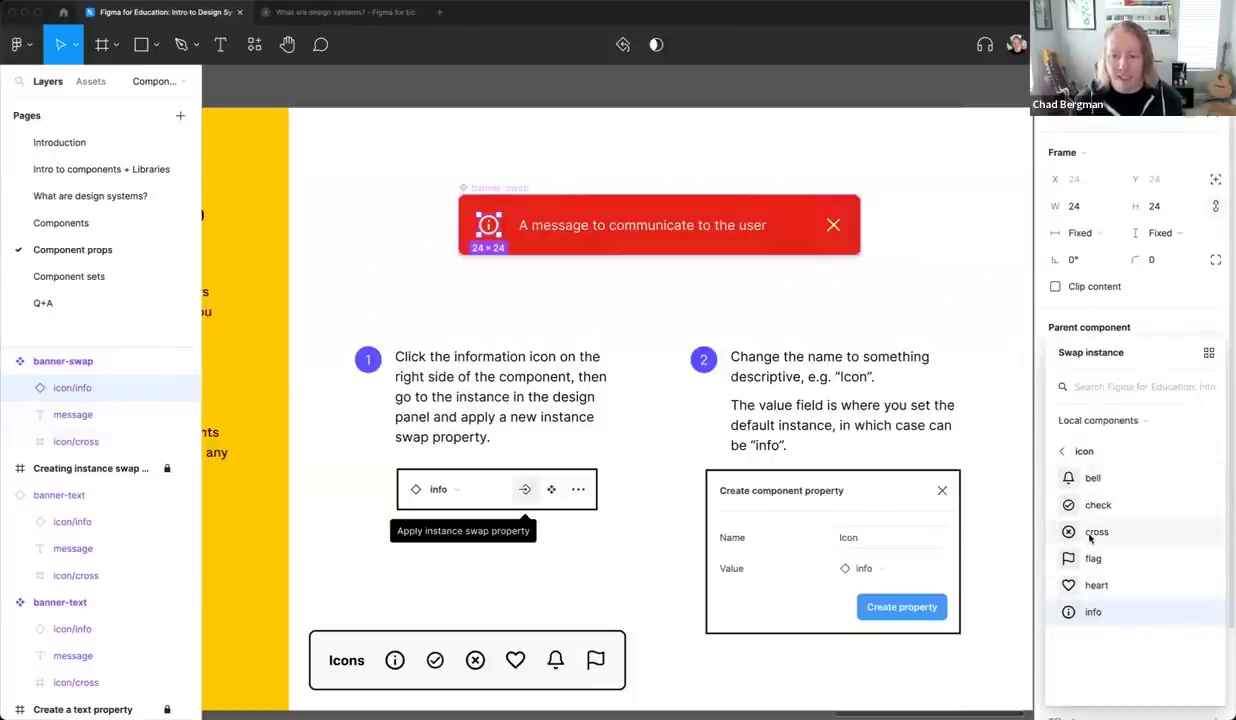
key(Escape)
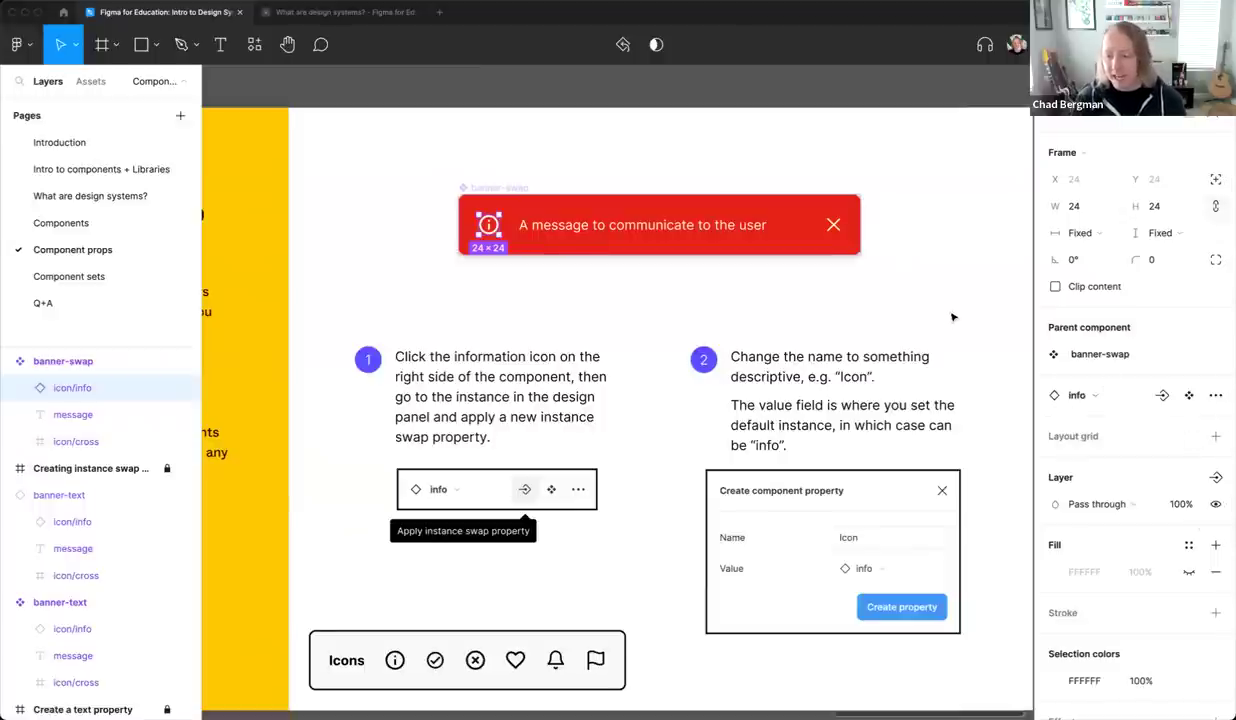
Create an instance swap property named "icon" for the info icon, adding check, cross and heart to its preferred values
click(1163, 397)
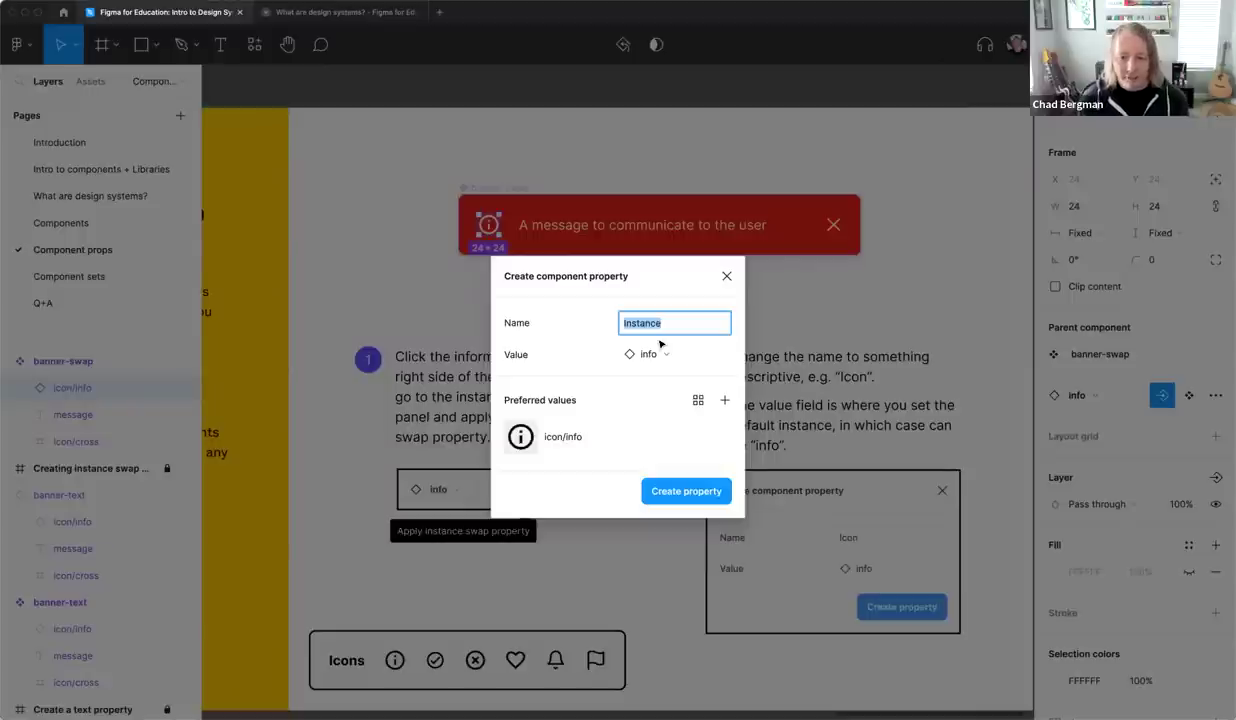
text(Icon)
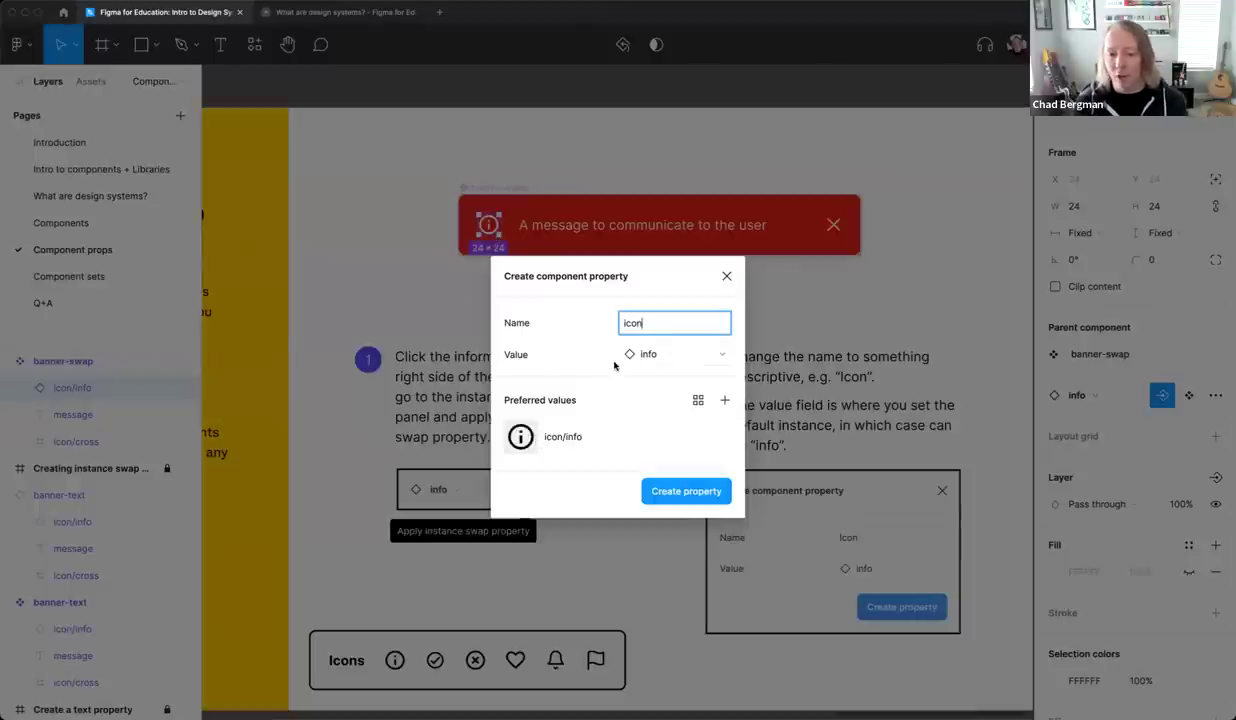
click(725, 400)
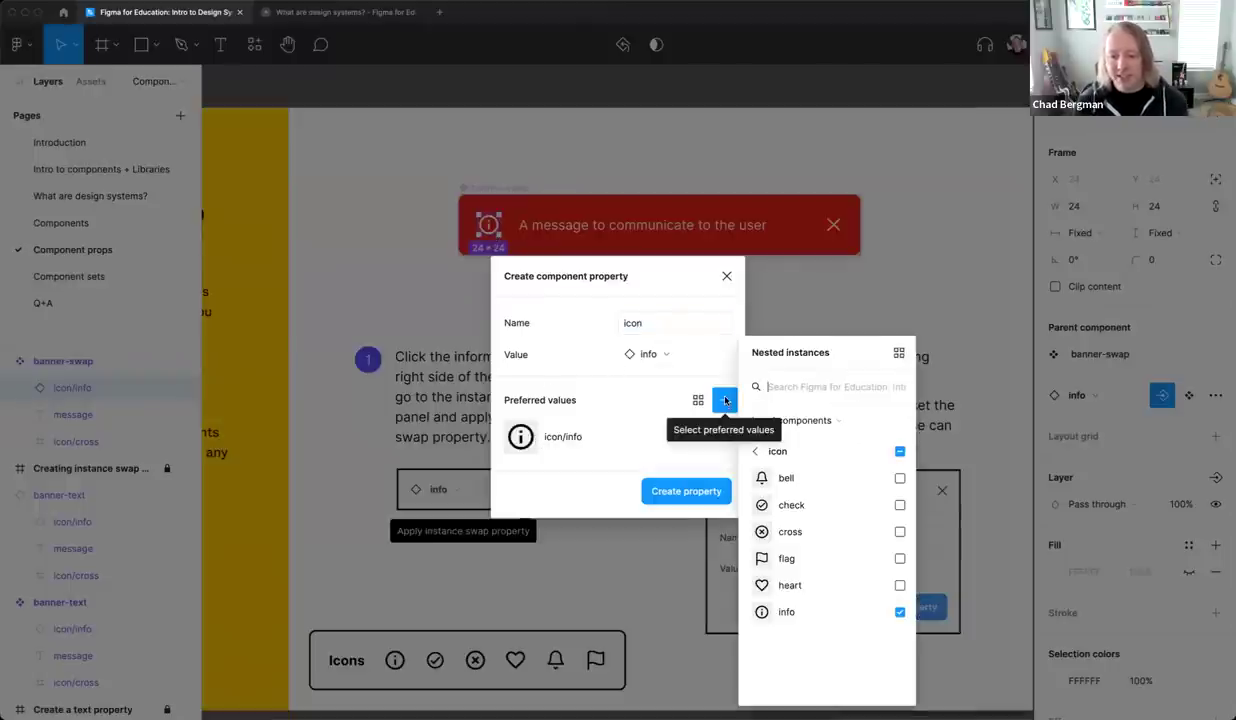
click(899, 505)
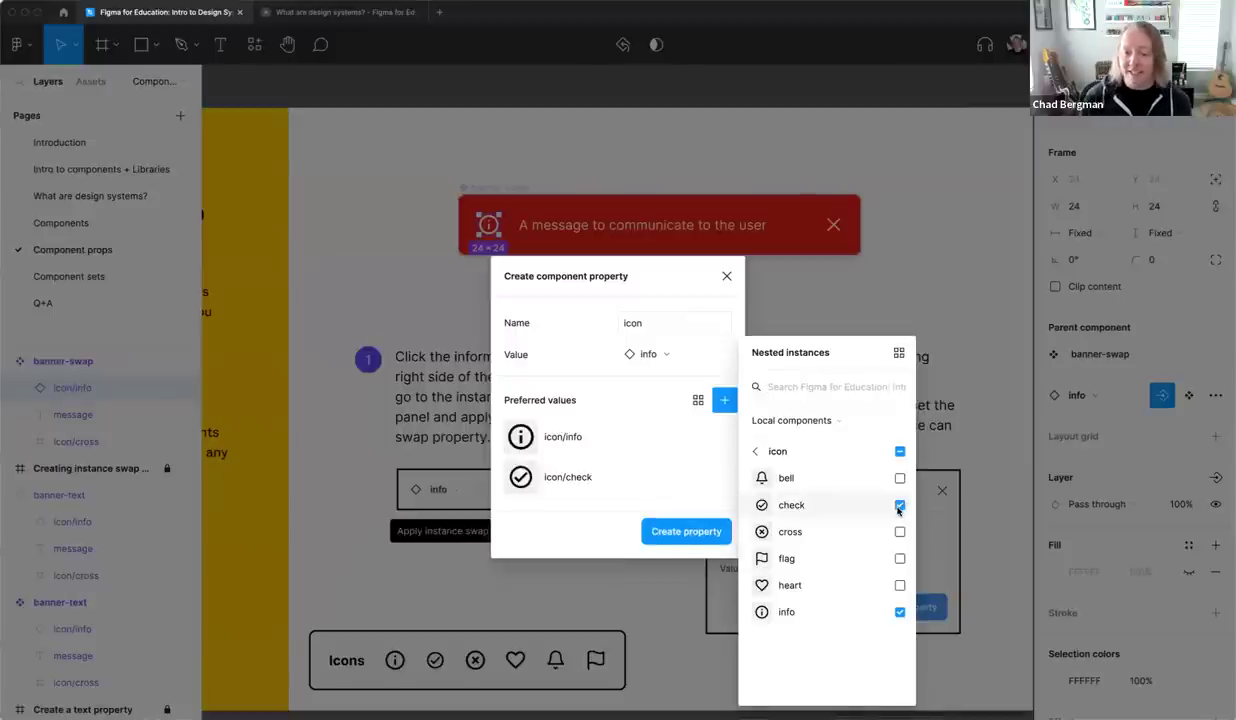
click(899, 532)
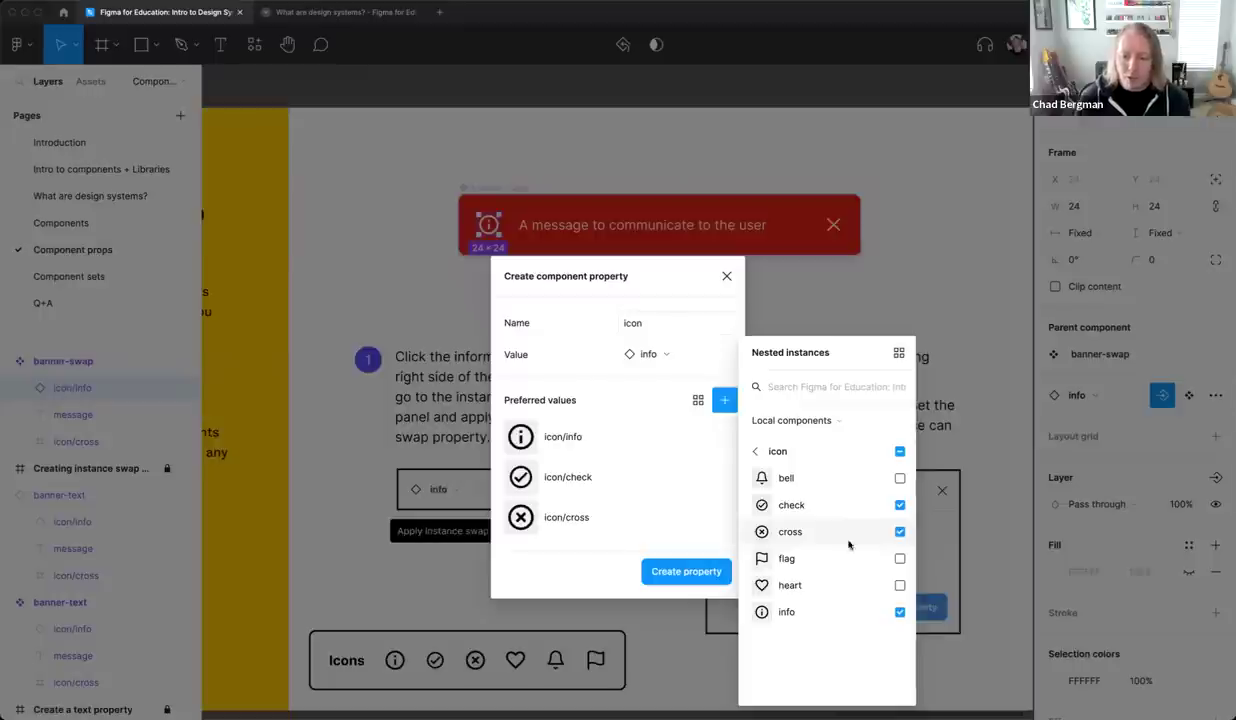
click(898, 586)
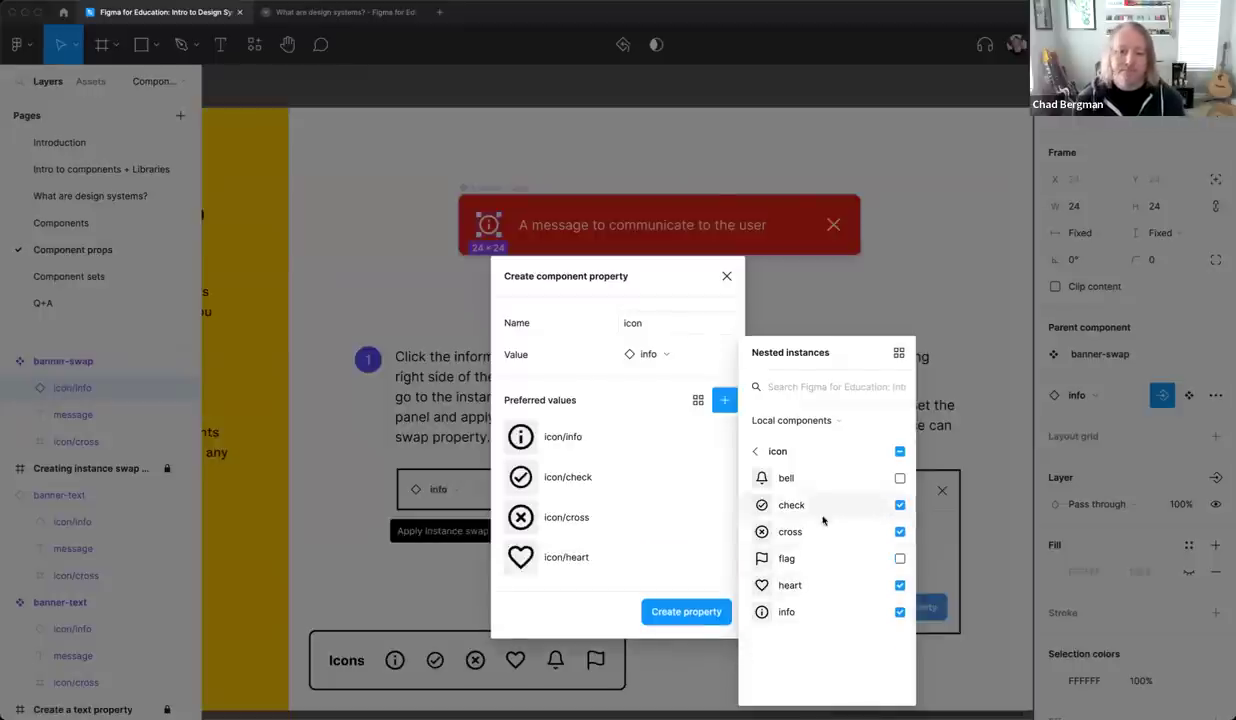
click(676, 612)
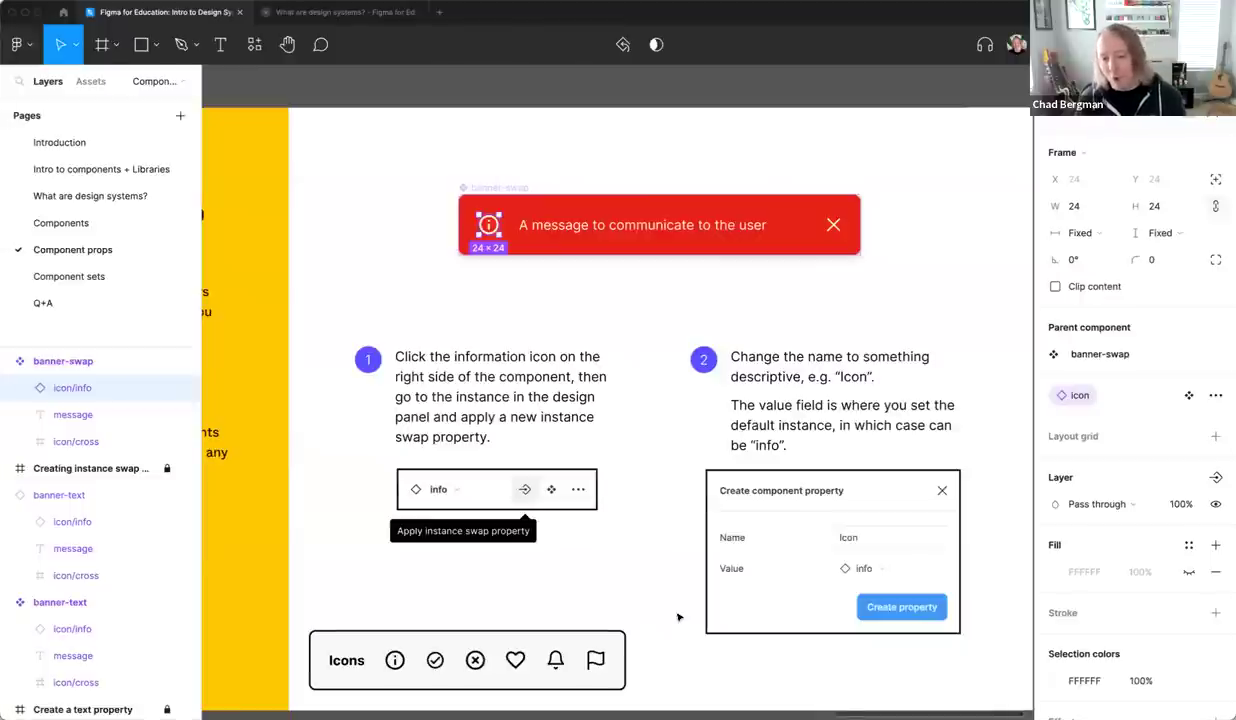
Move the banner-swap component slightly up and place a duplicate instance of it directly below
click(410, 182)
click(485, 191)
drag(485, 191, 485, 155)
key(ctrl+d)
drag(551, 187, 551, 291)
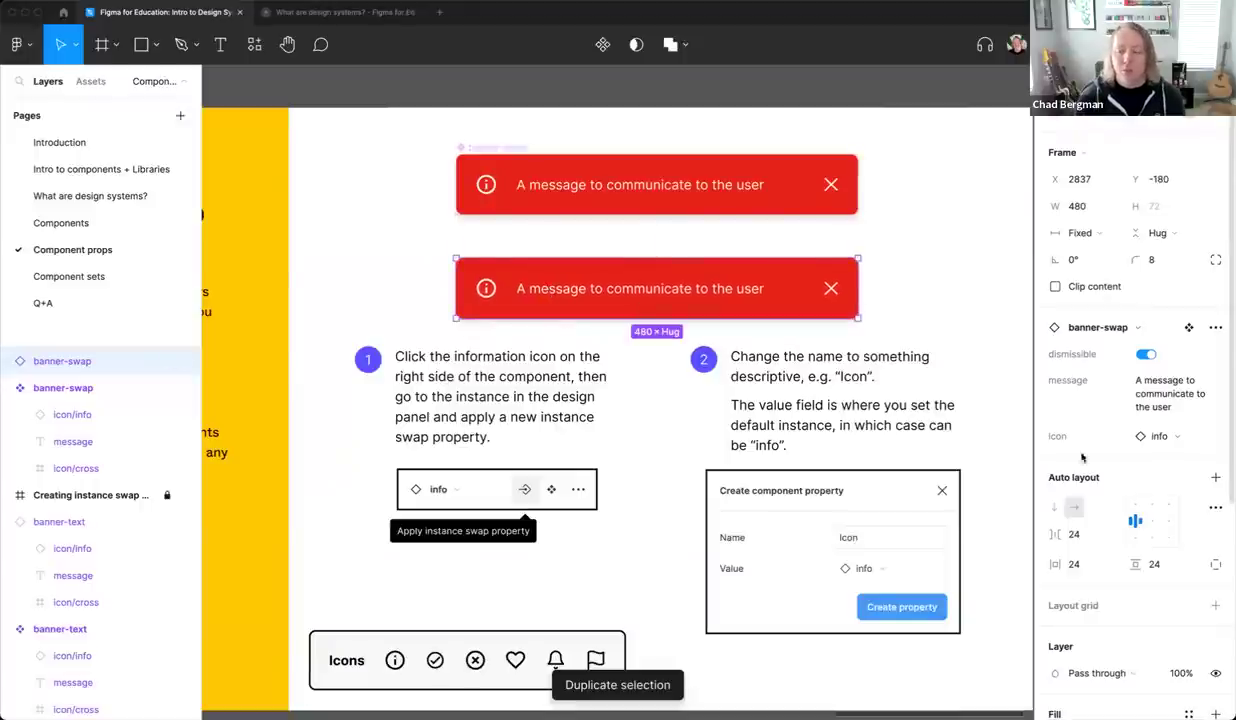
Swap the banner-swap instance's icon property to icon/check and then to icon/cross
click(1162, 437)
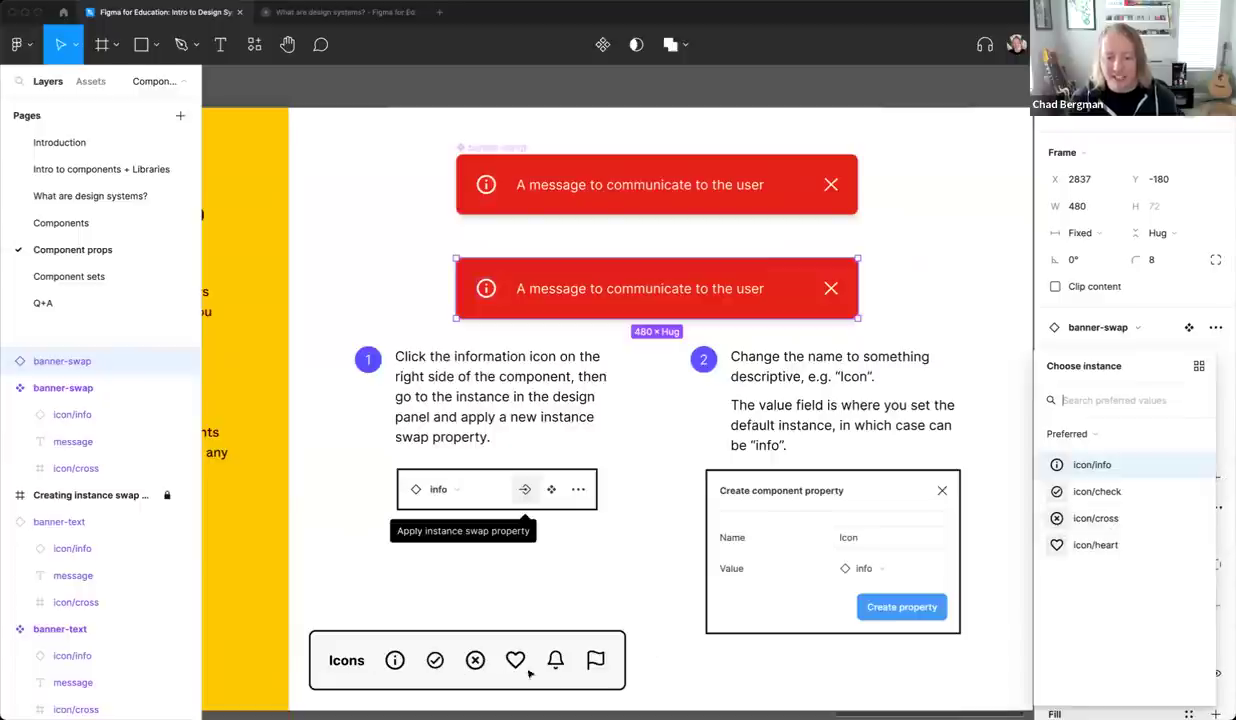
click(1115, 494)
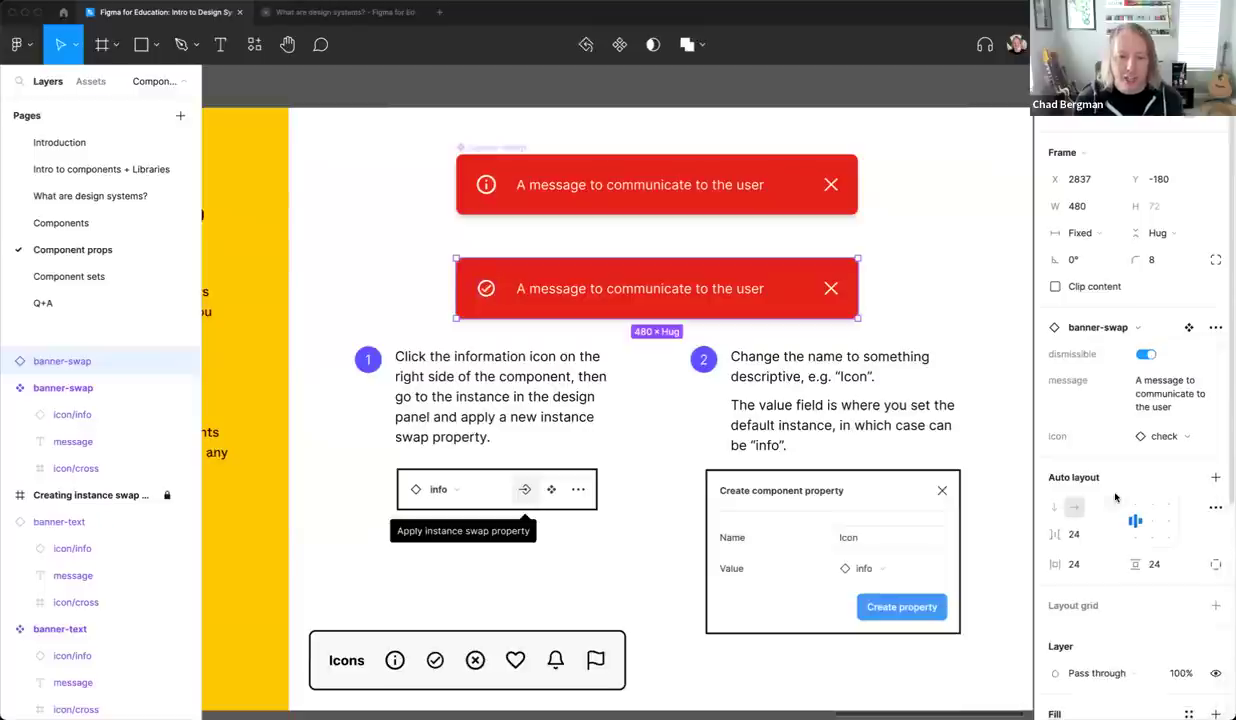
click(1162, 436)
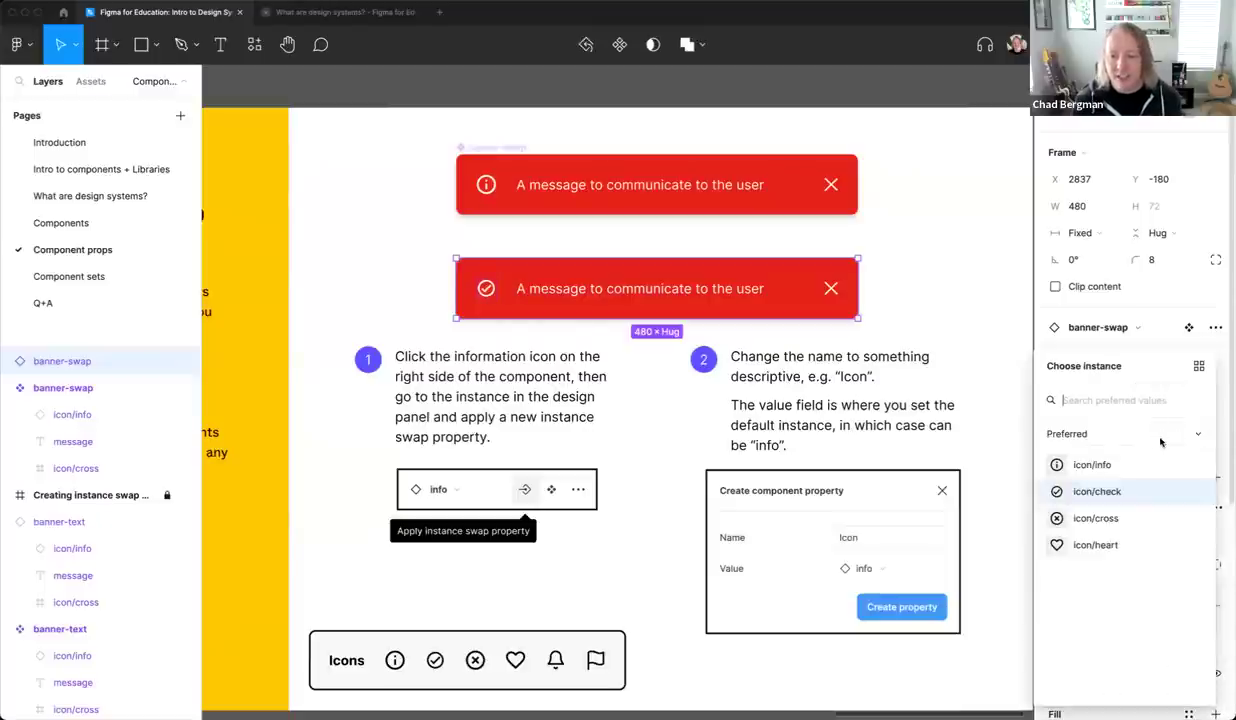
click(1097, 518)
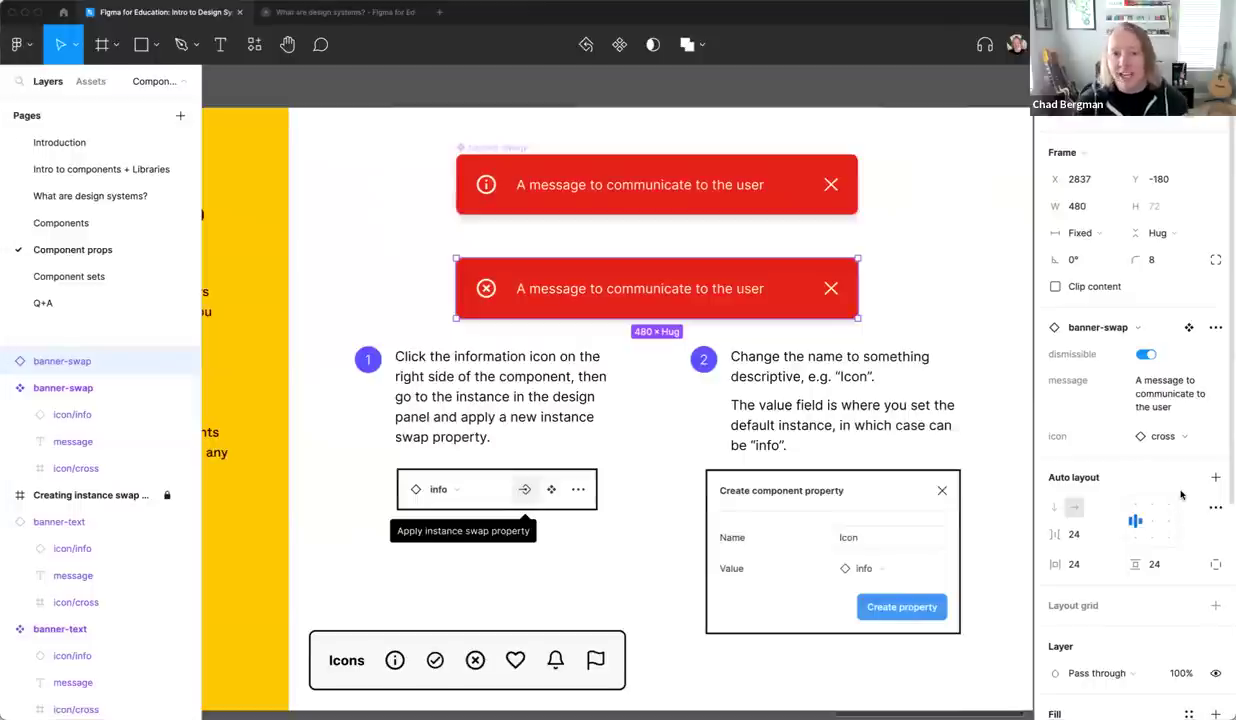
Browse the local components, including Components and Component props, offered for the instance's icon property, and deselect the instance
click(1163, 436)
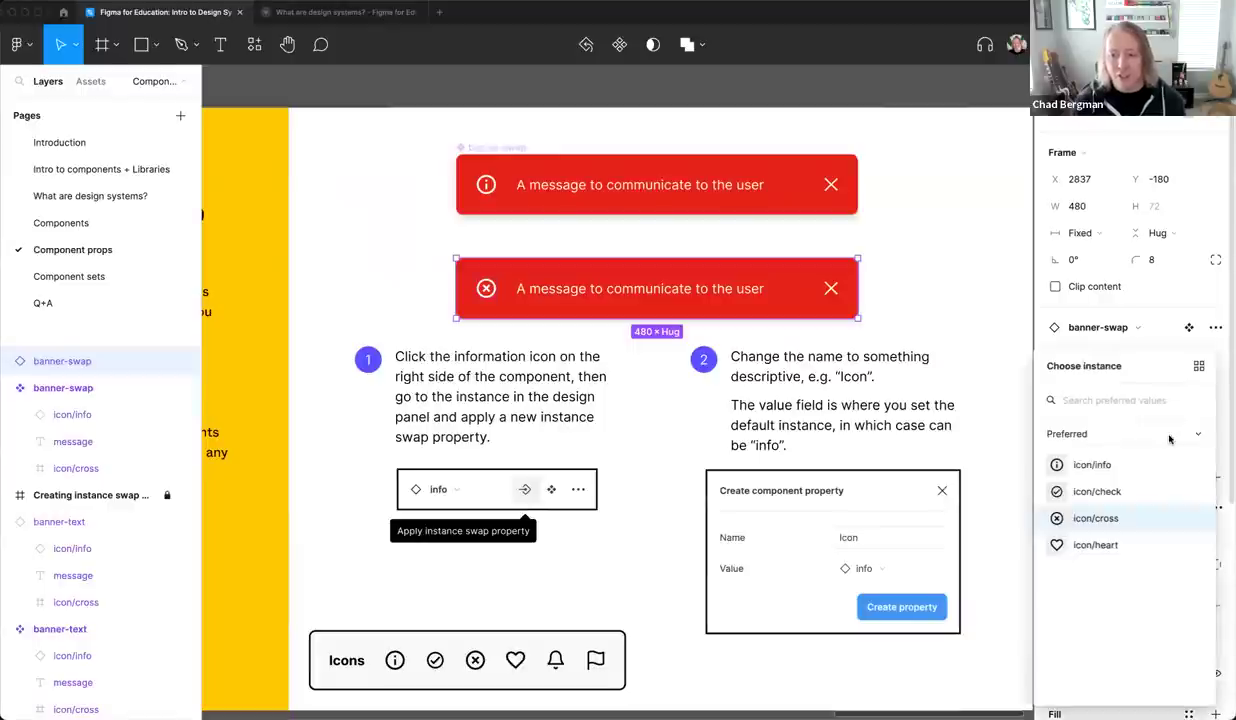
click(1075, 434)
click(1109, 469)
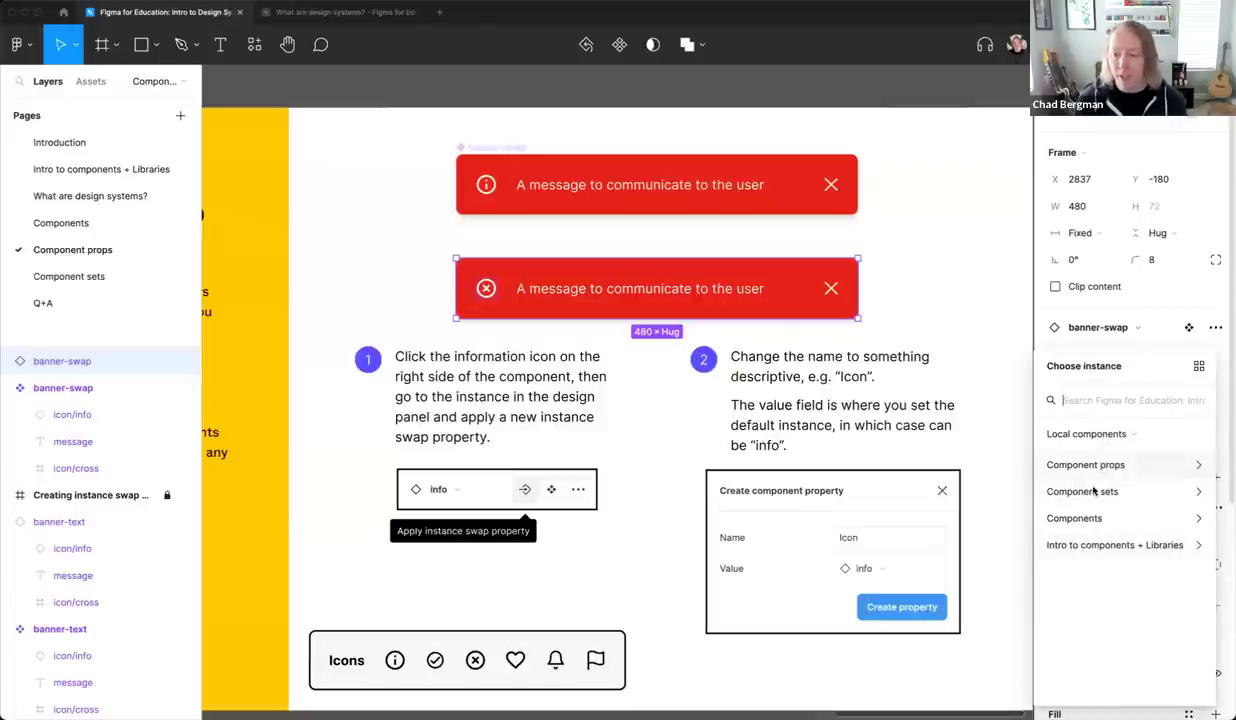
click(1078, 518)
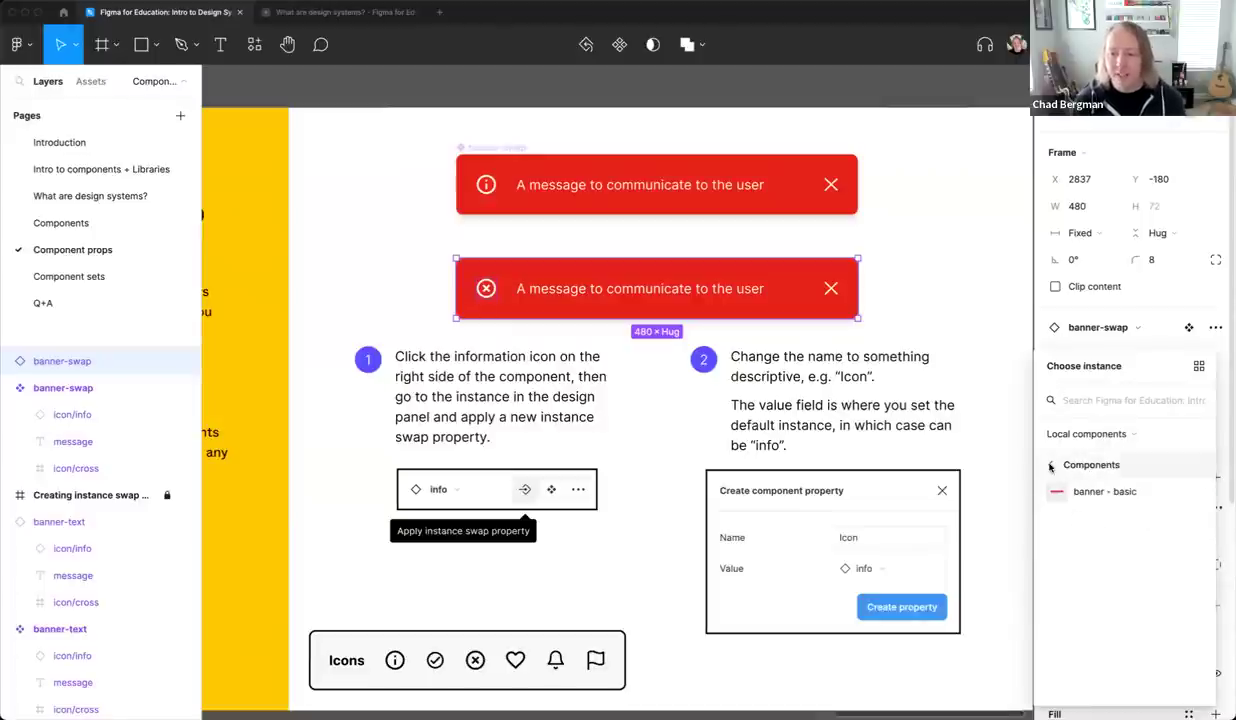
click(1090, 464)
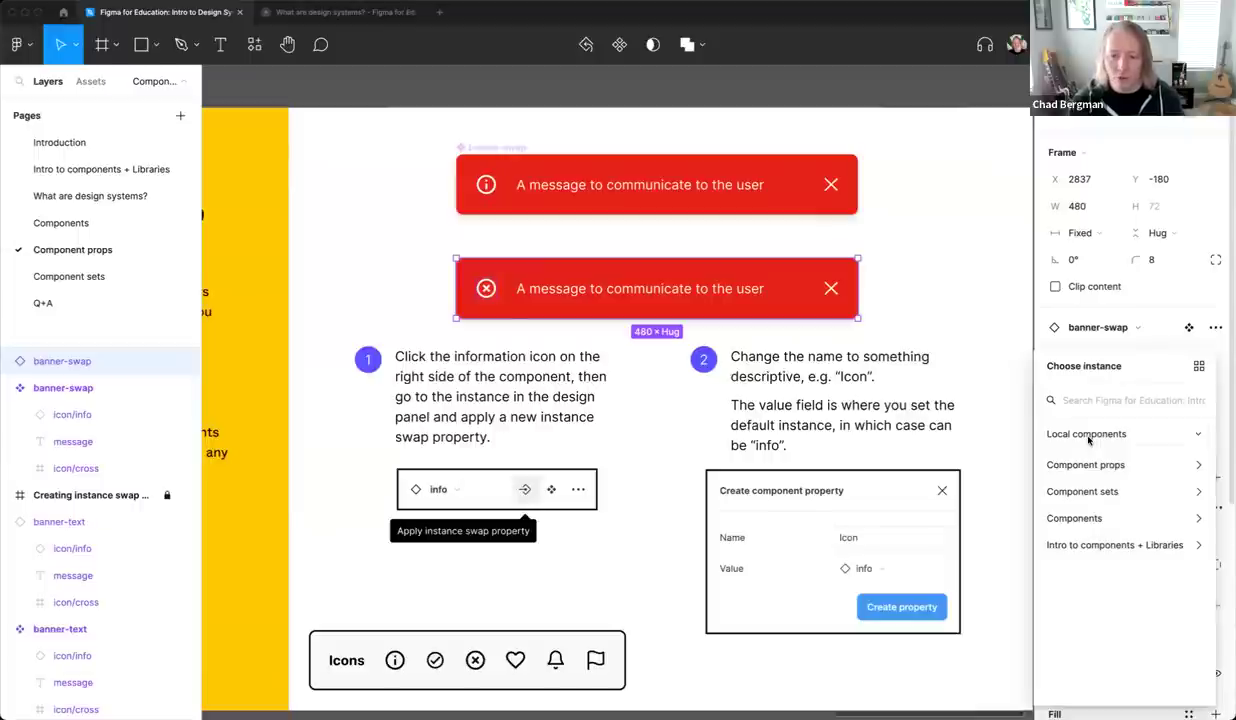
click(1090, 466)
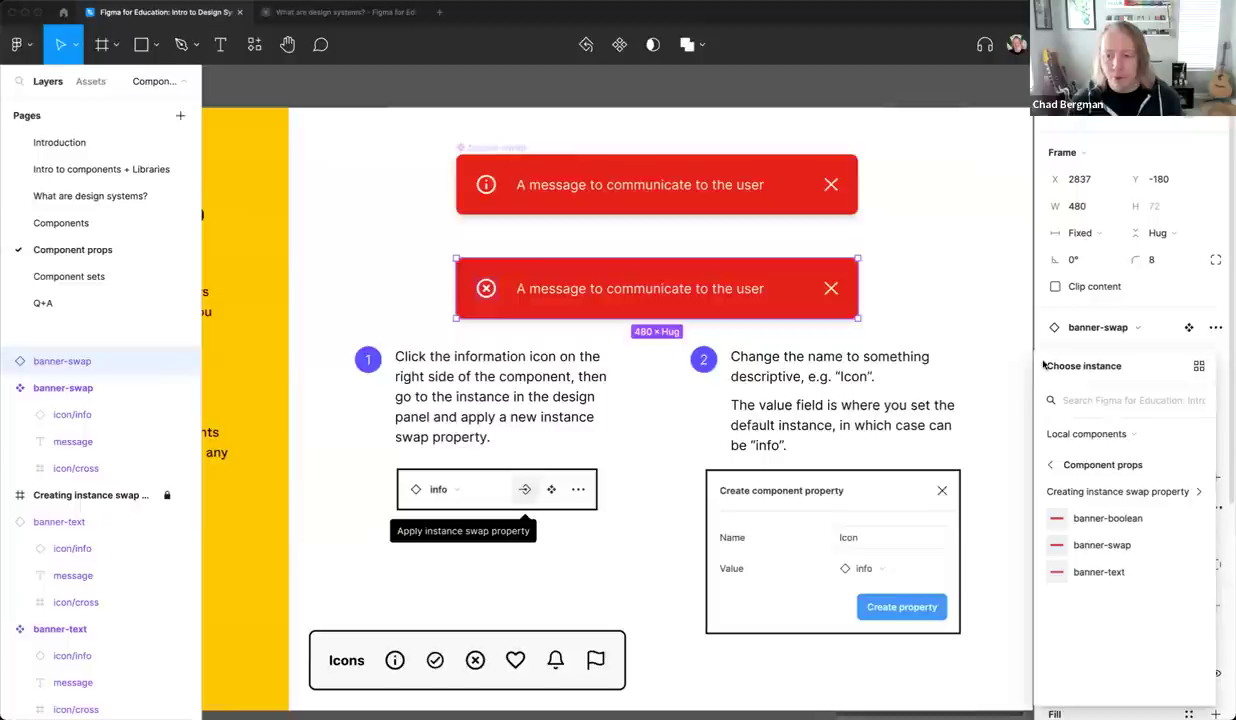
click(1003, 406)
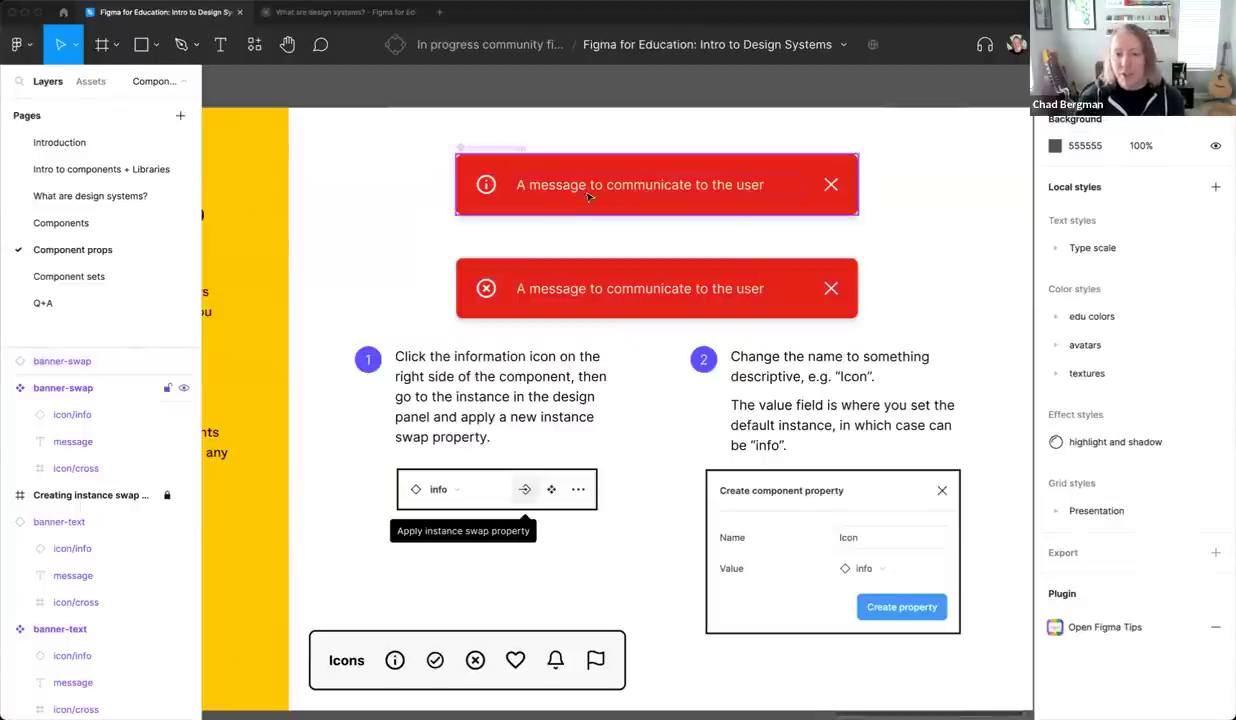
Reorder the main banner-swap component's properties so that icon comes first, above dismissible and message
click(494, 152)
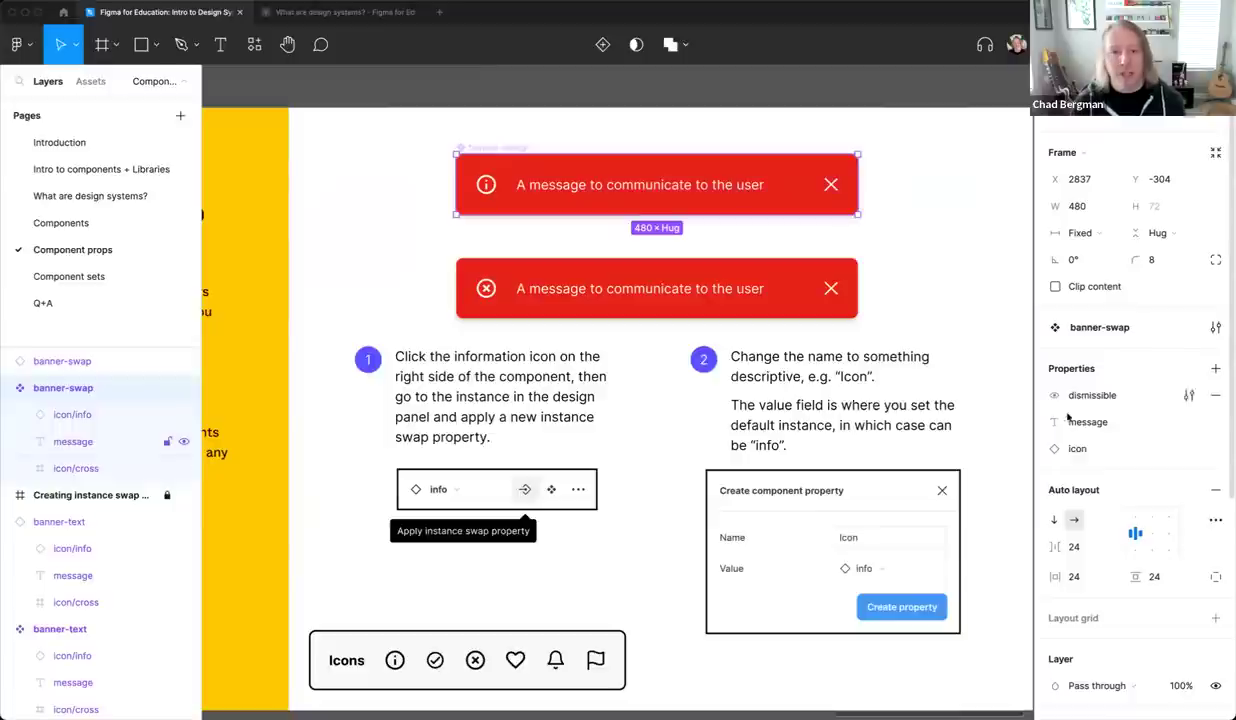
drag(1045, 450, 1042, 422)
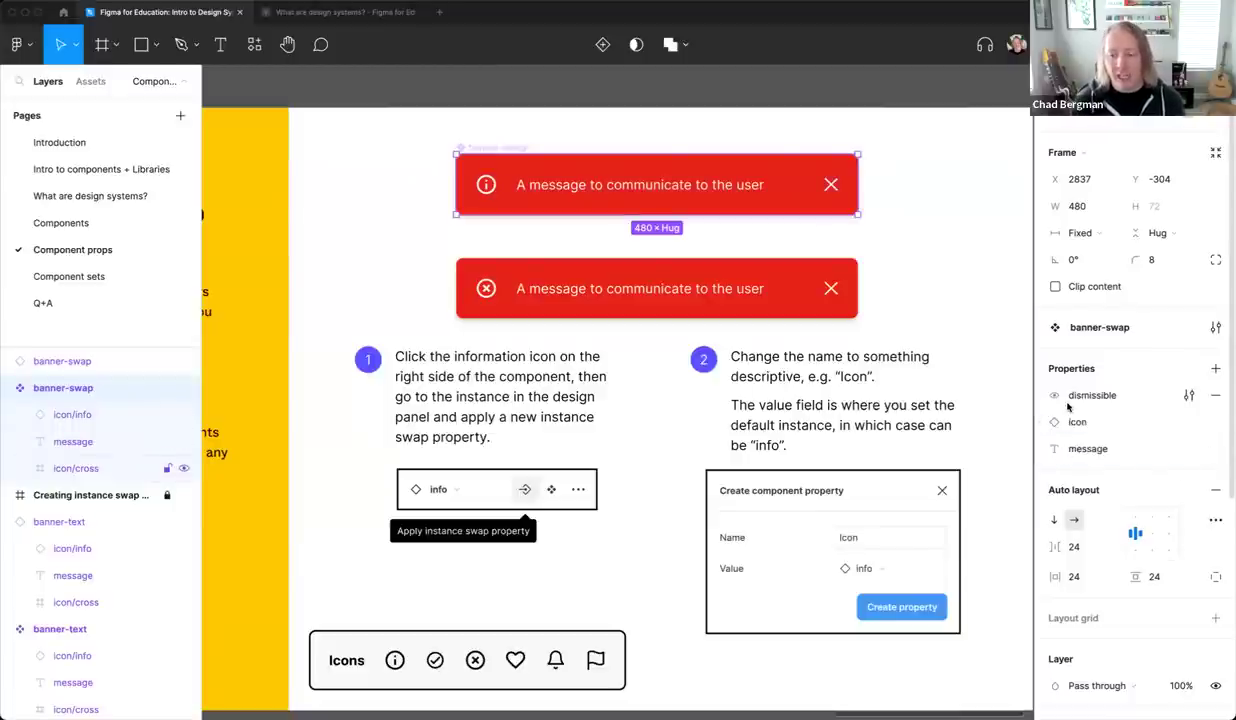
drag(1043, 422, 1041, 396)
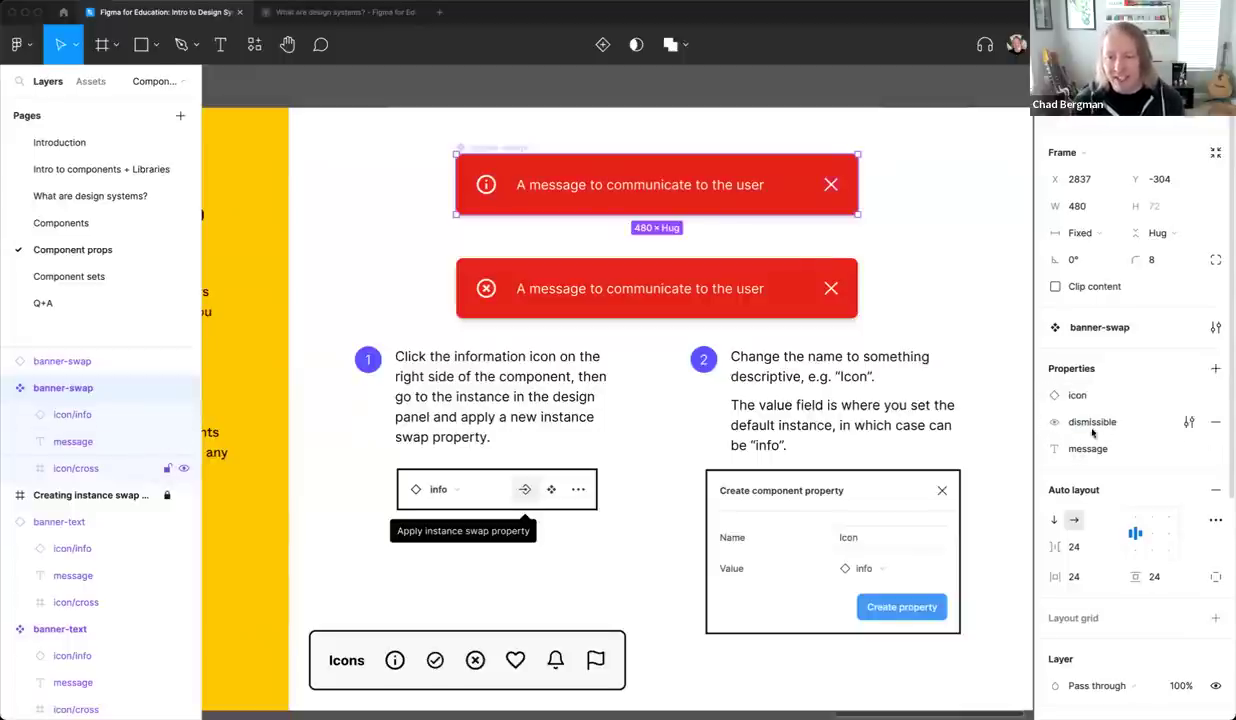
Toggle the banner-swap instance's dismissible property off and back on, and deselect the instance
click(767, 265)
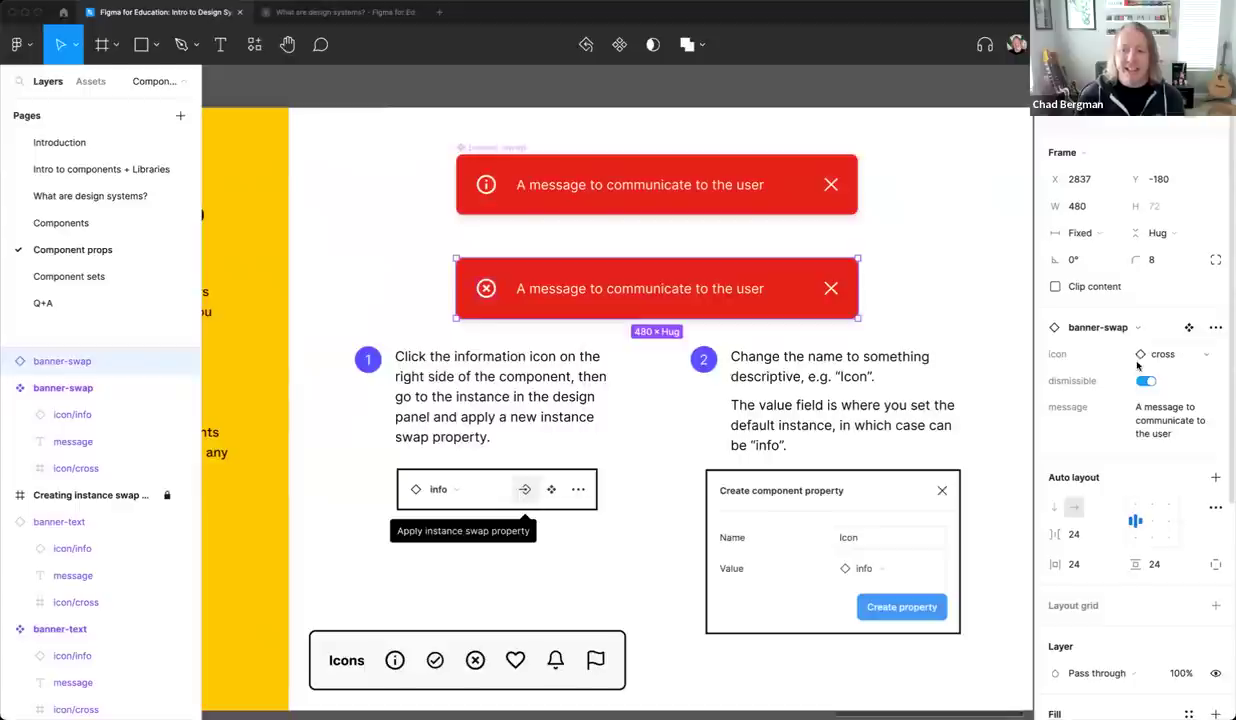
click(1146, 382)
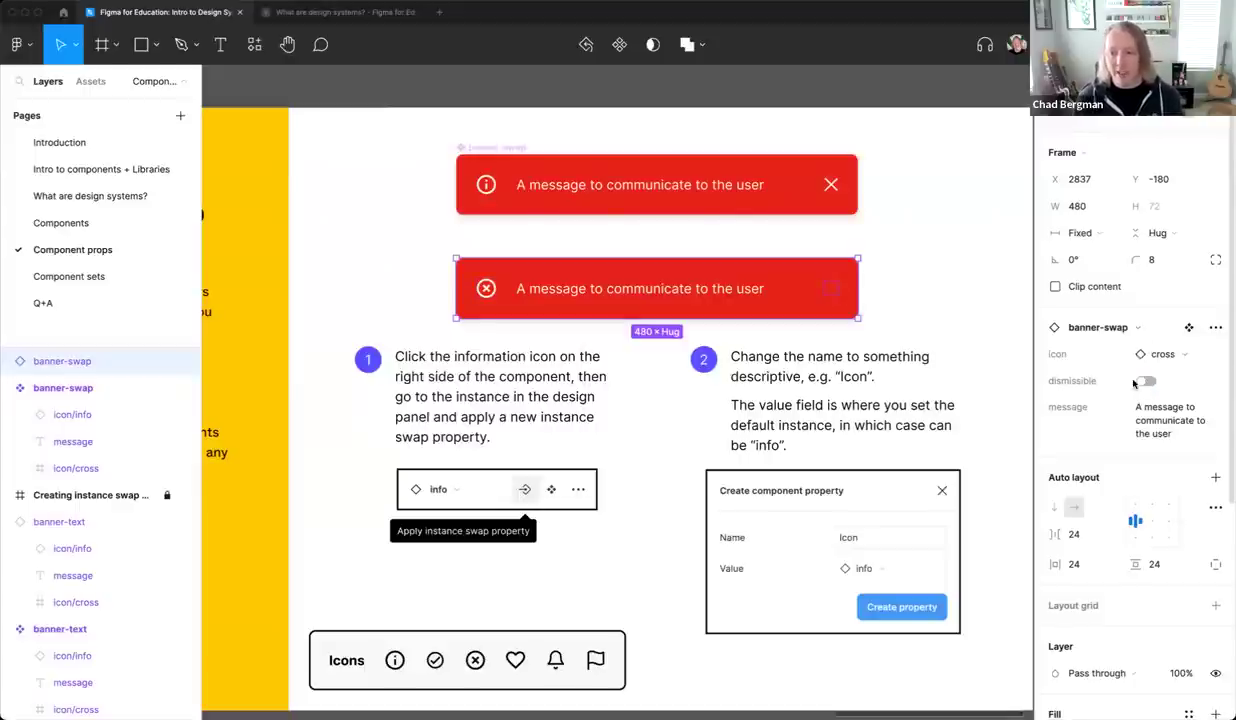
scroll(990, 380, right, 2)
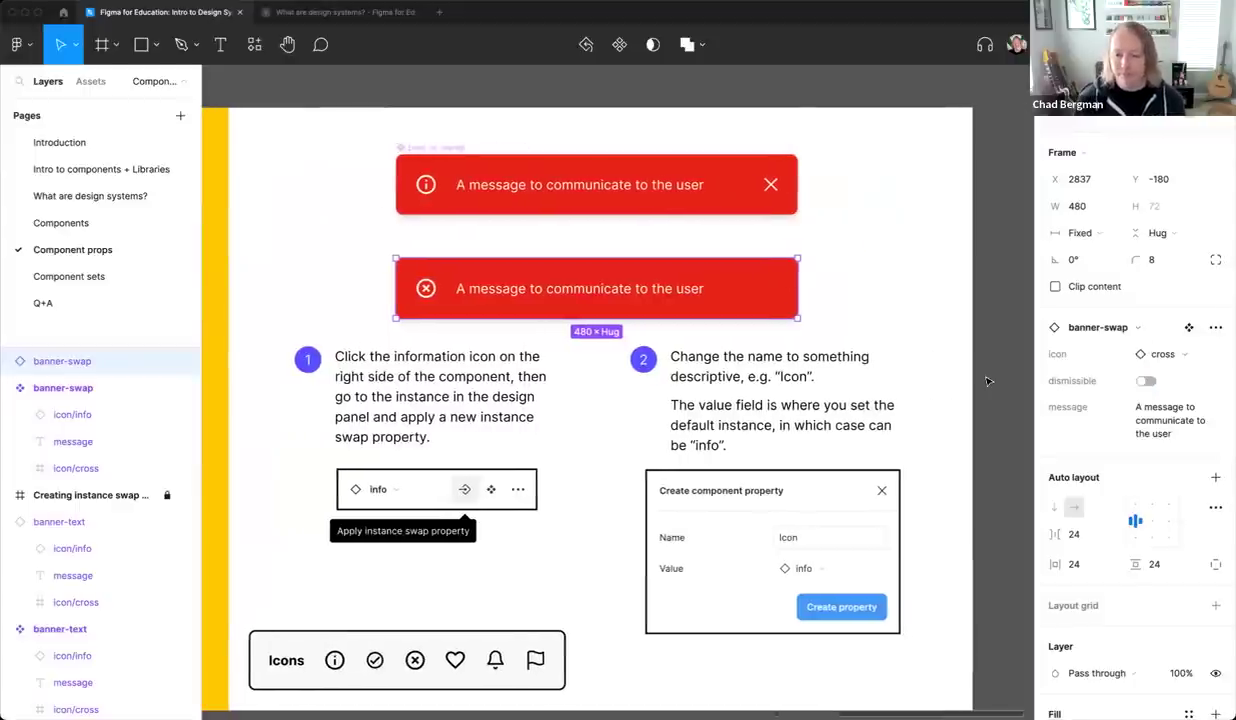
click(1146, 381)
scroll(608, 316, left, 3)
key(Escape)
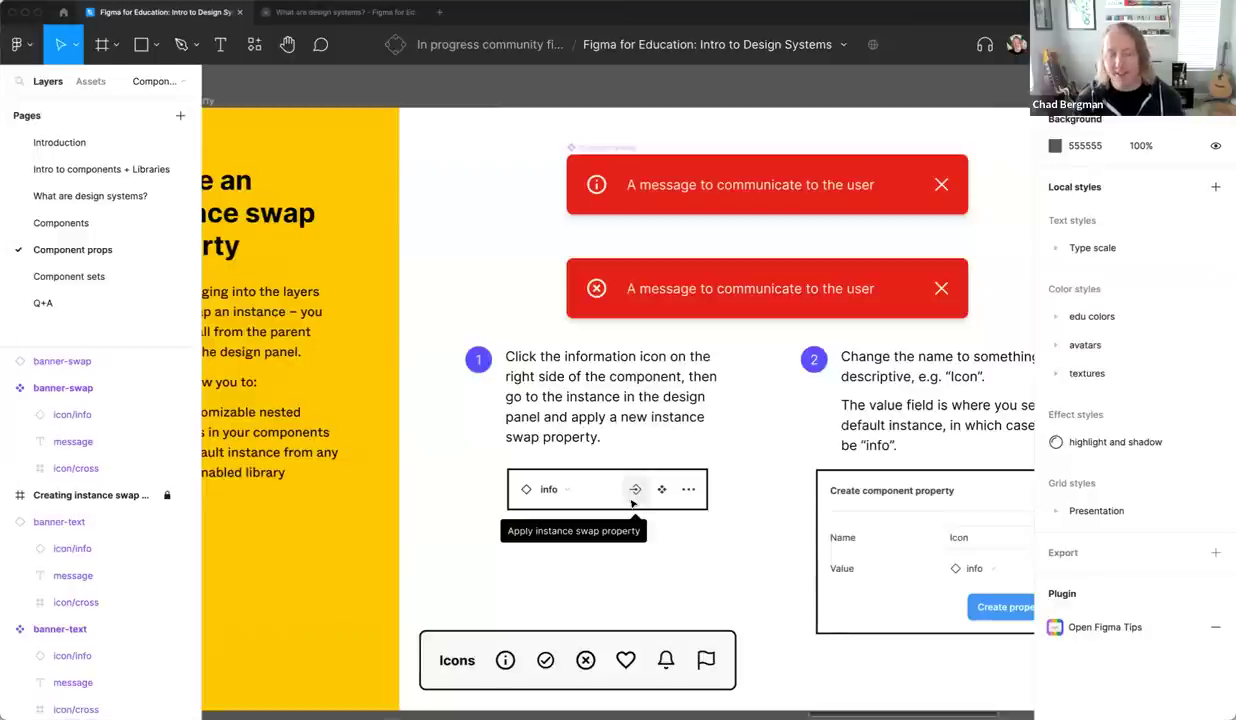
Go to the Component sets page and select the banner-set component beside the "Working with component sets" instructions to show its properties
click(103, 278)
scroll(518, 319, left, 5)
scroll(518, 319, down, 3)
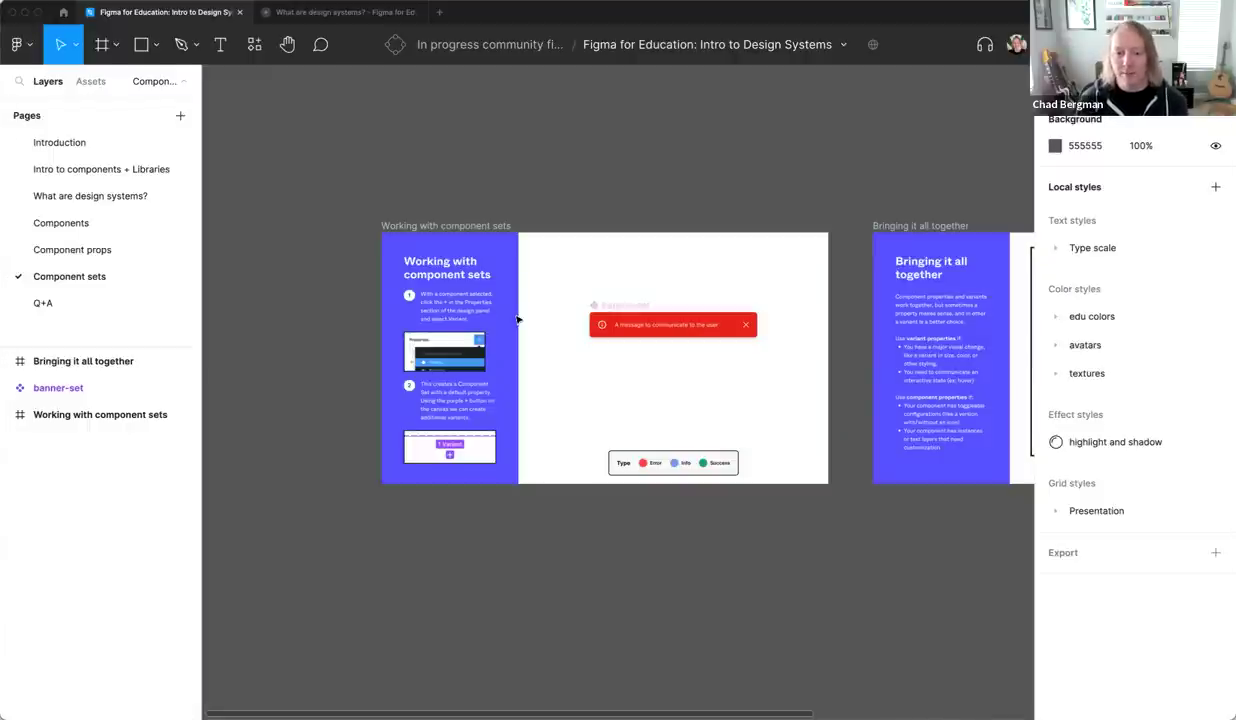
scroll(517, 319, up, 5)
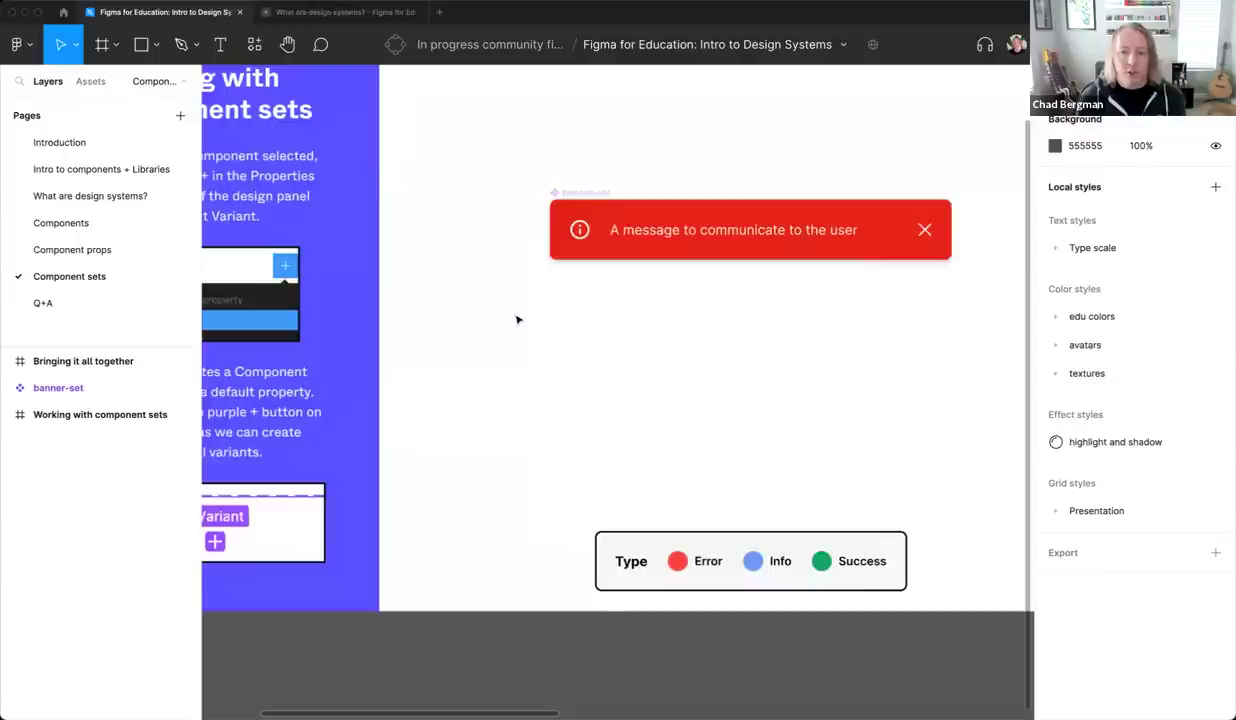
scroll(513, 343, up, 2)
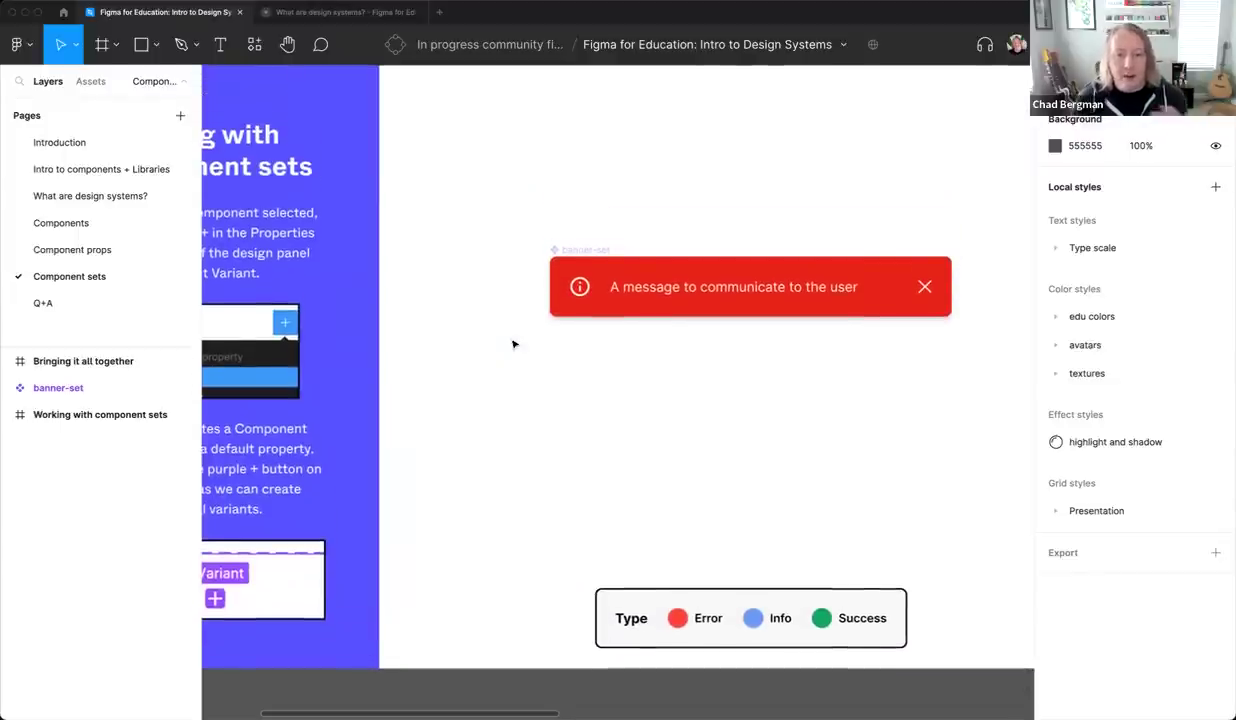
scroll(513, 344, left, 3)
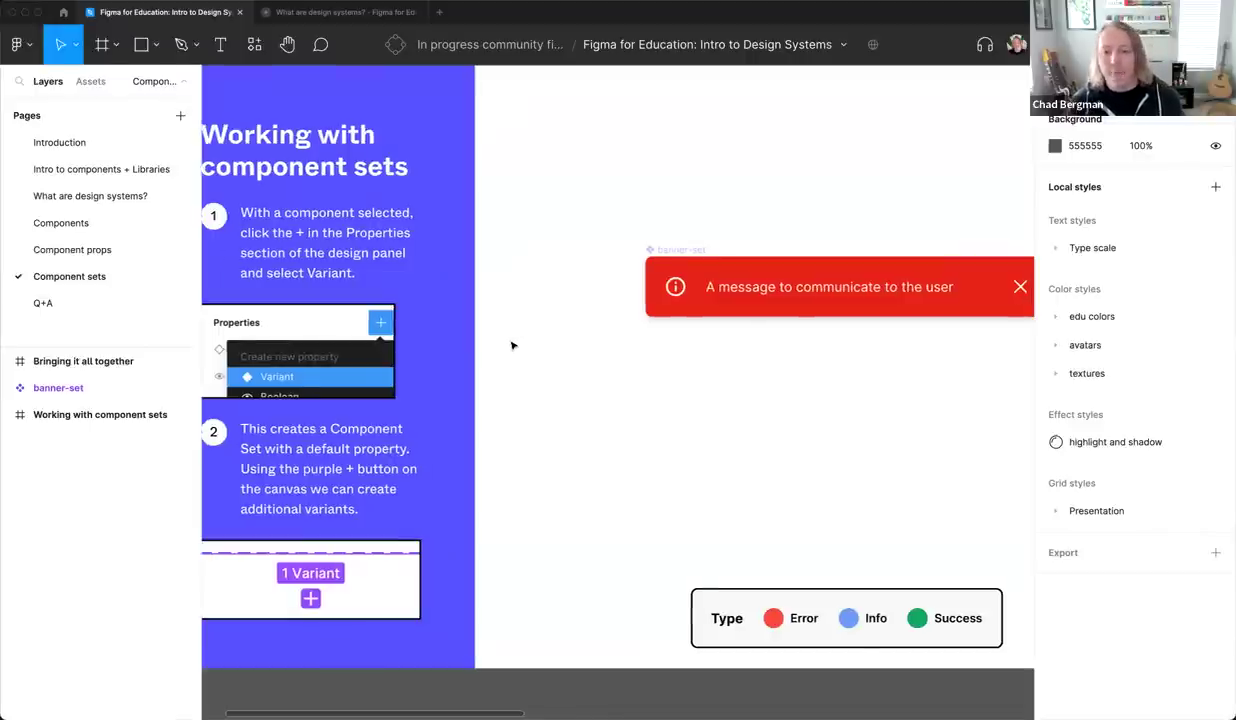
scroll(513, 344, right, 3)
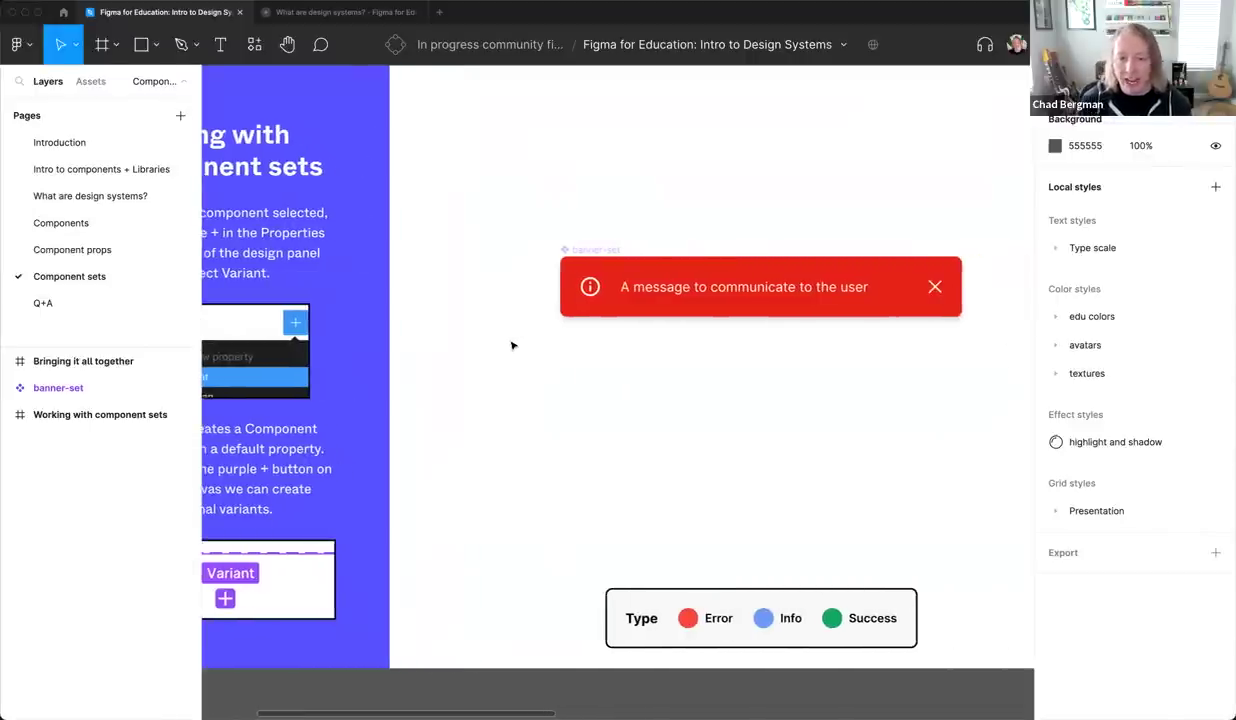
scroll(512, 345, right, 2)
scroll(512, 345, up, 1)
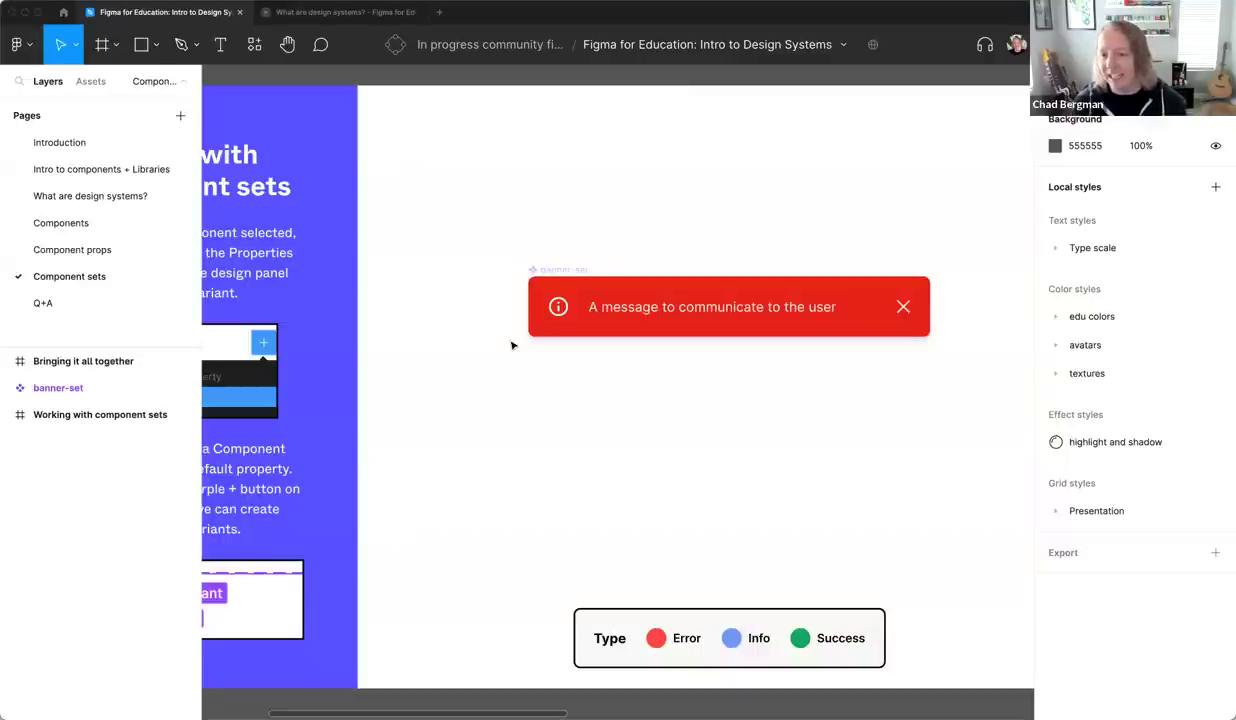
click(565, 285)
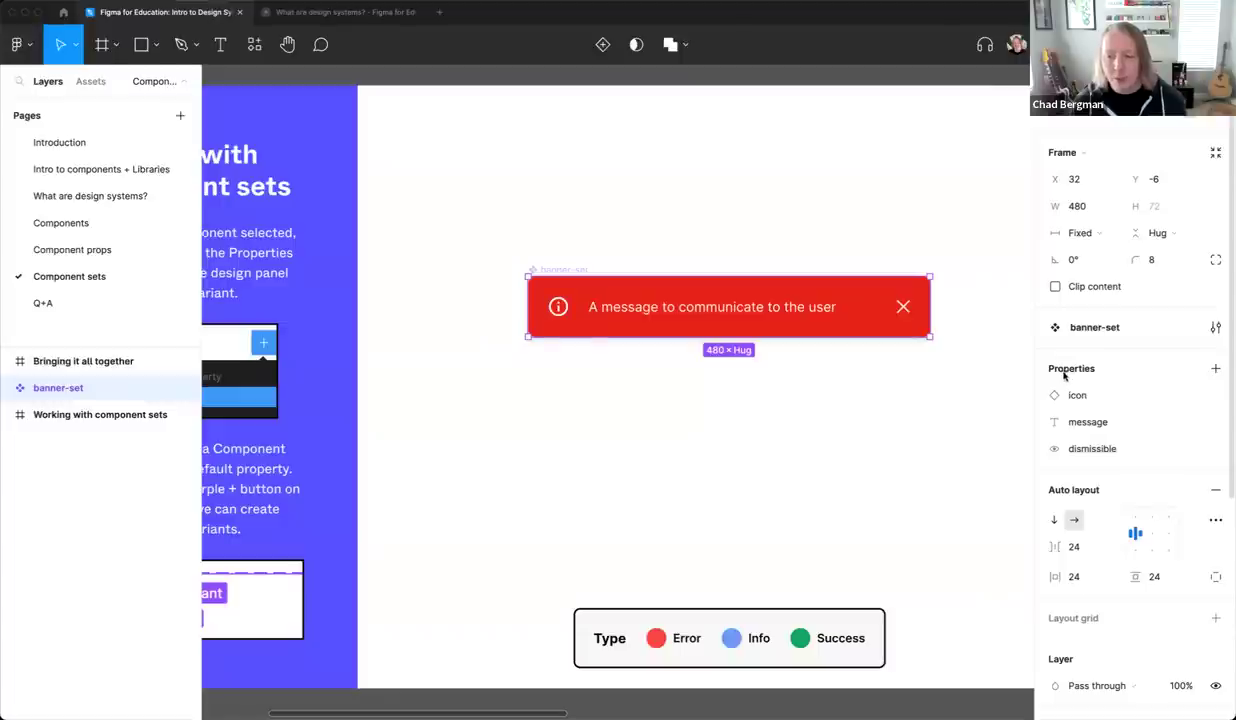
Add a variant property to the banner-set component and create two more variants below the original banner, leaving nothing selected
click(1214, 369)
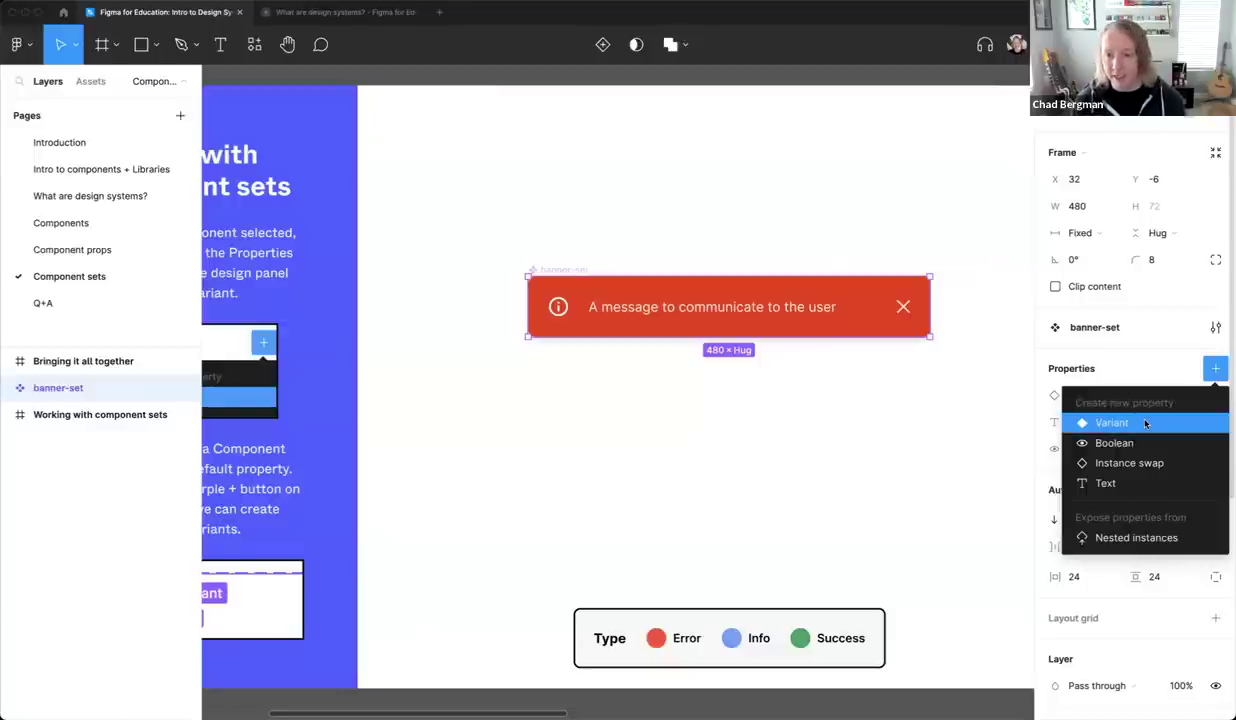
click(1111, 423)
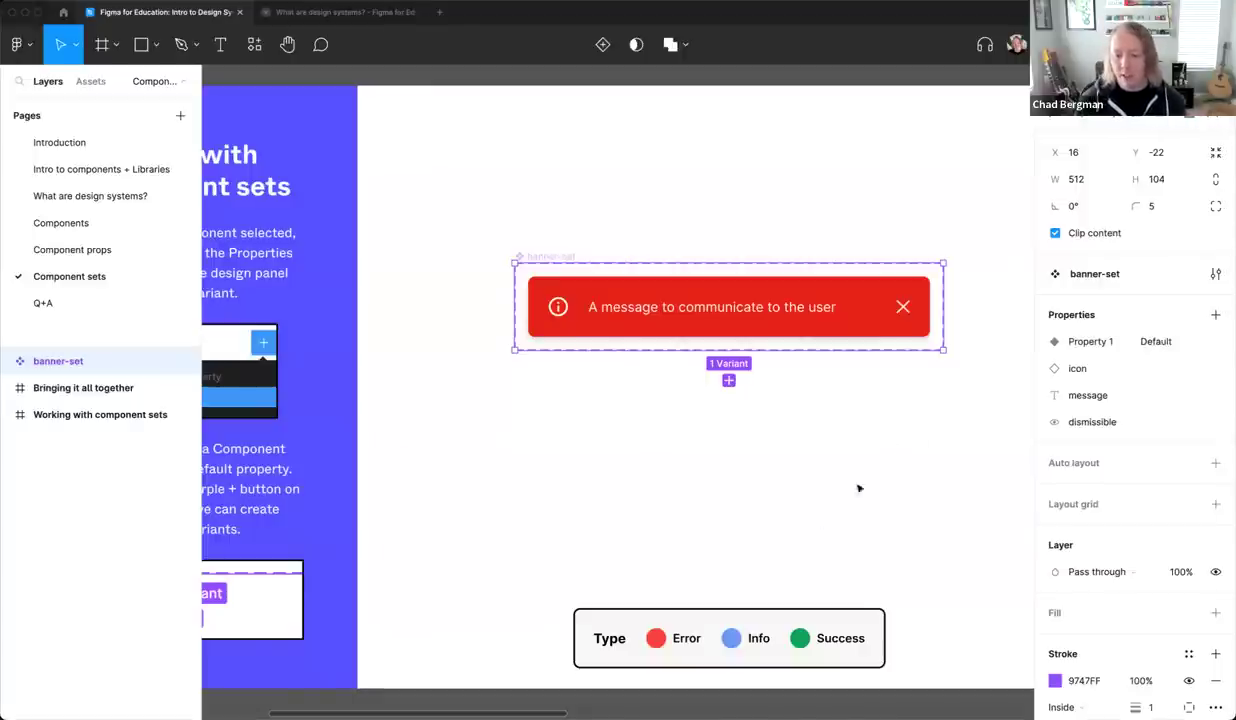
click(729, 381)
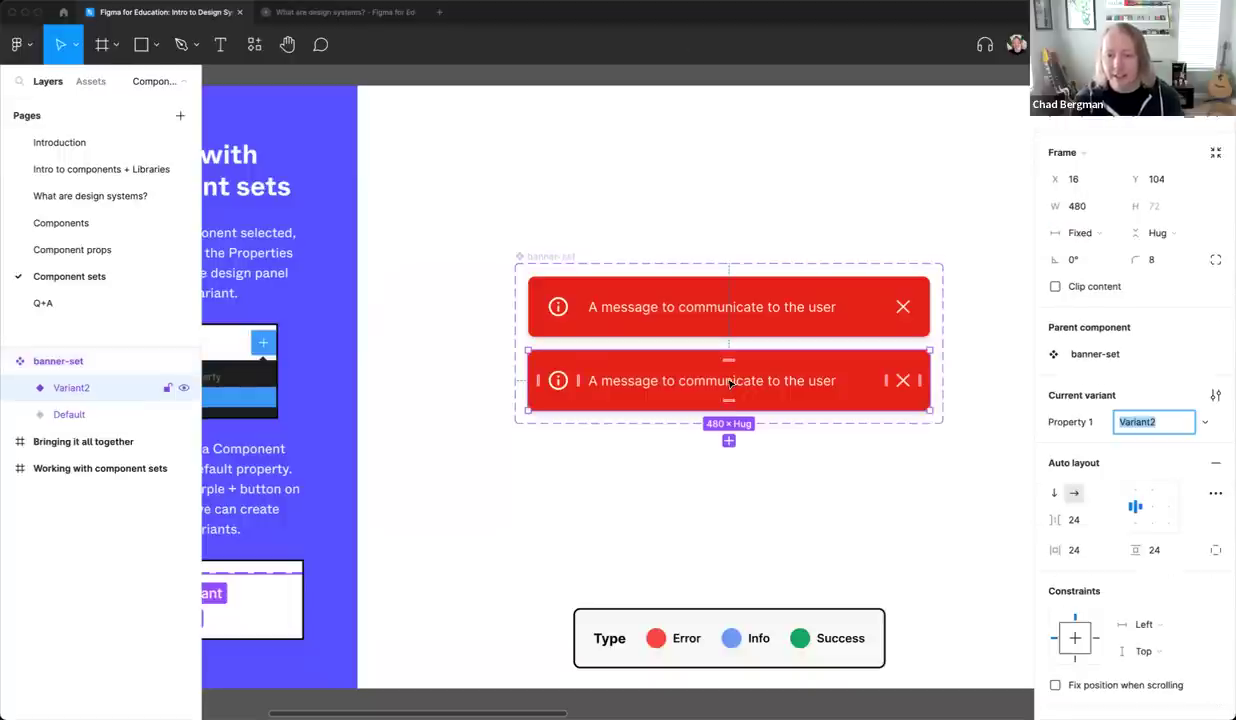
click(729, 440)
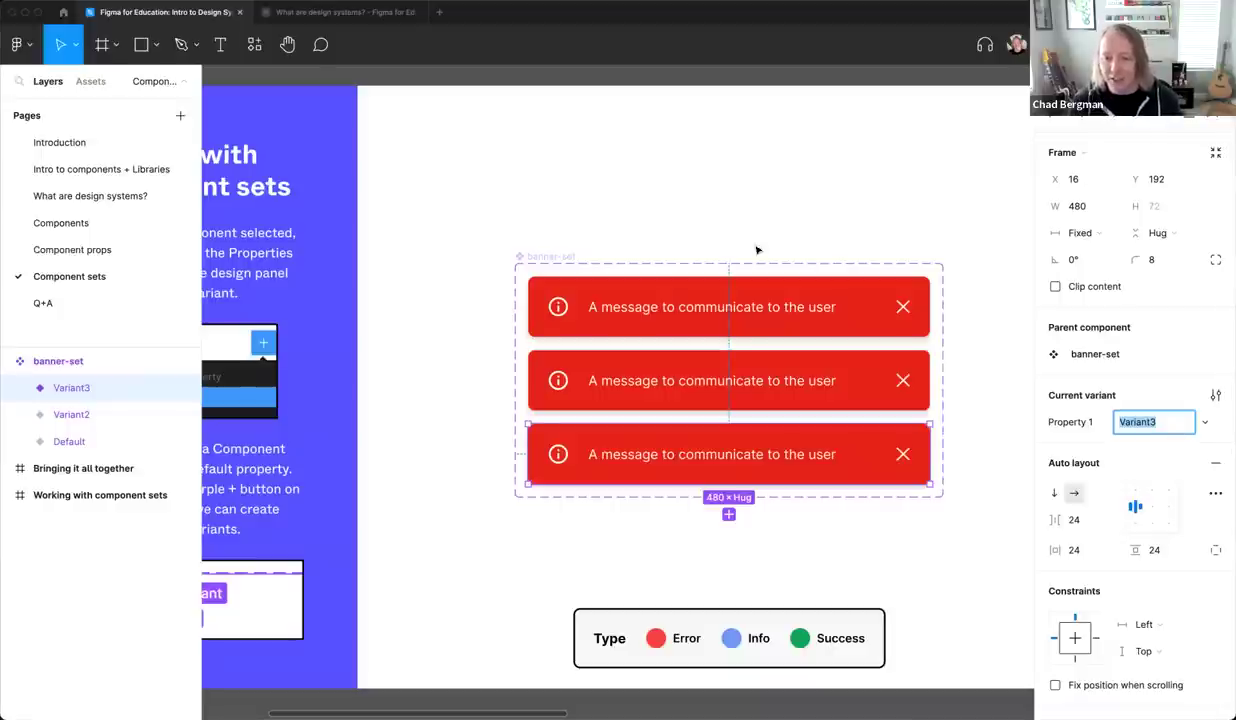
click(744, 209)
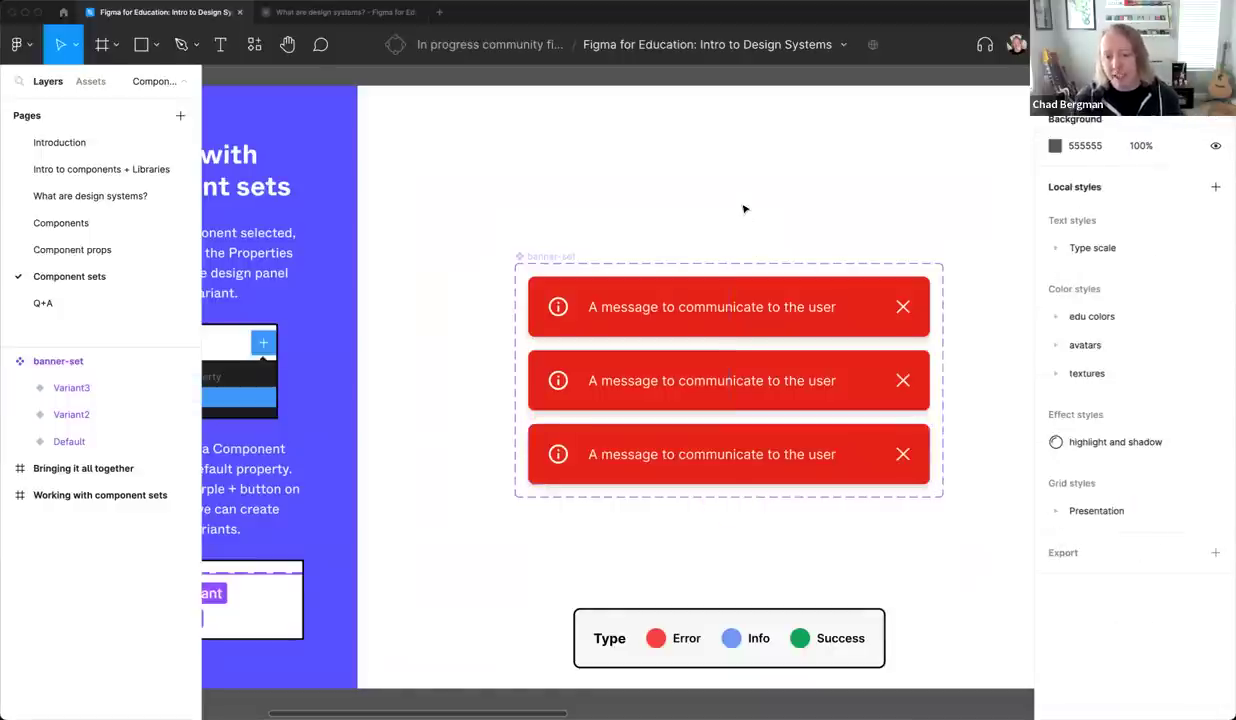
Examine the property applied to the Default variant's info icon and the icon's main component, returning to the Component sets page
click(636, 294)
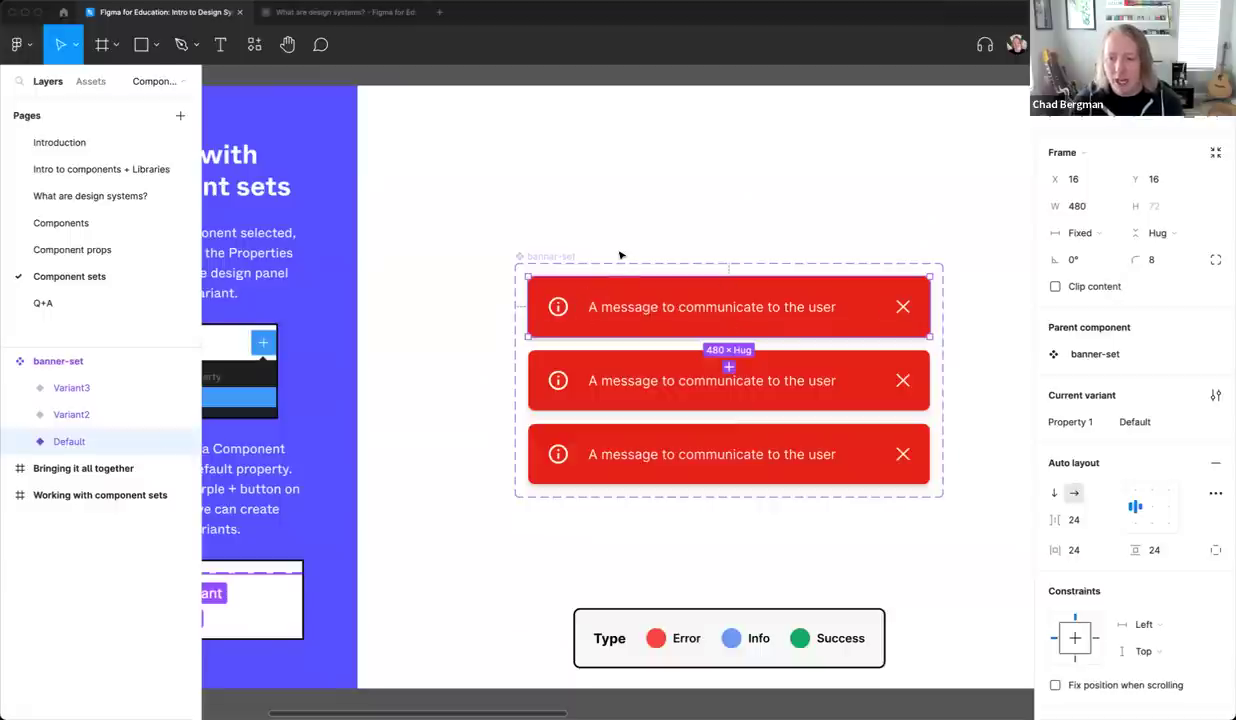
click(558, 307)
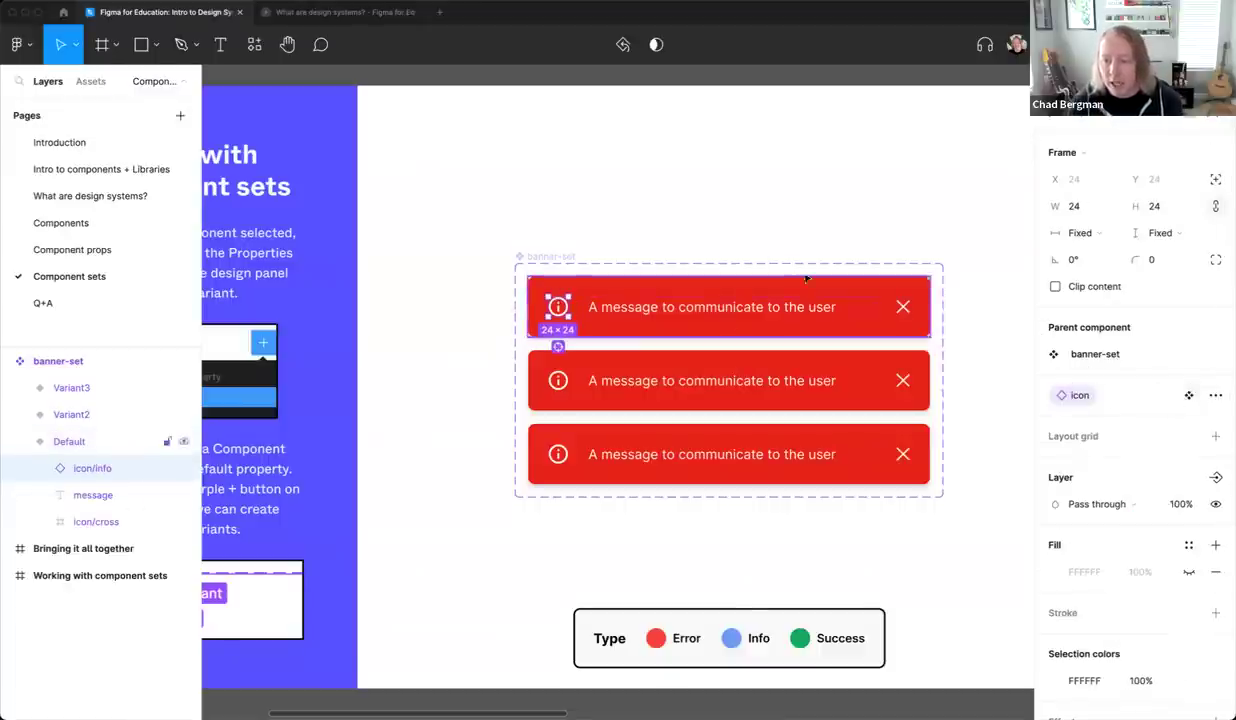
click(662, 250)
click(652, 305)
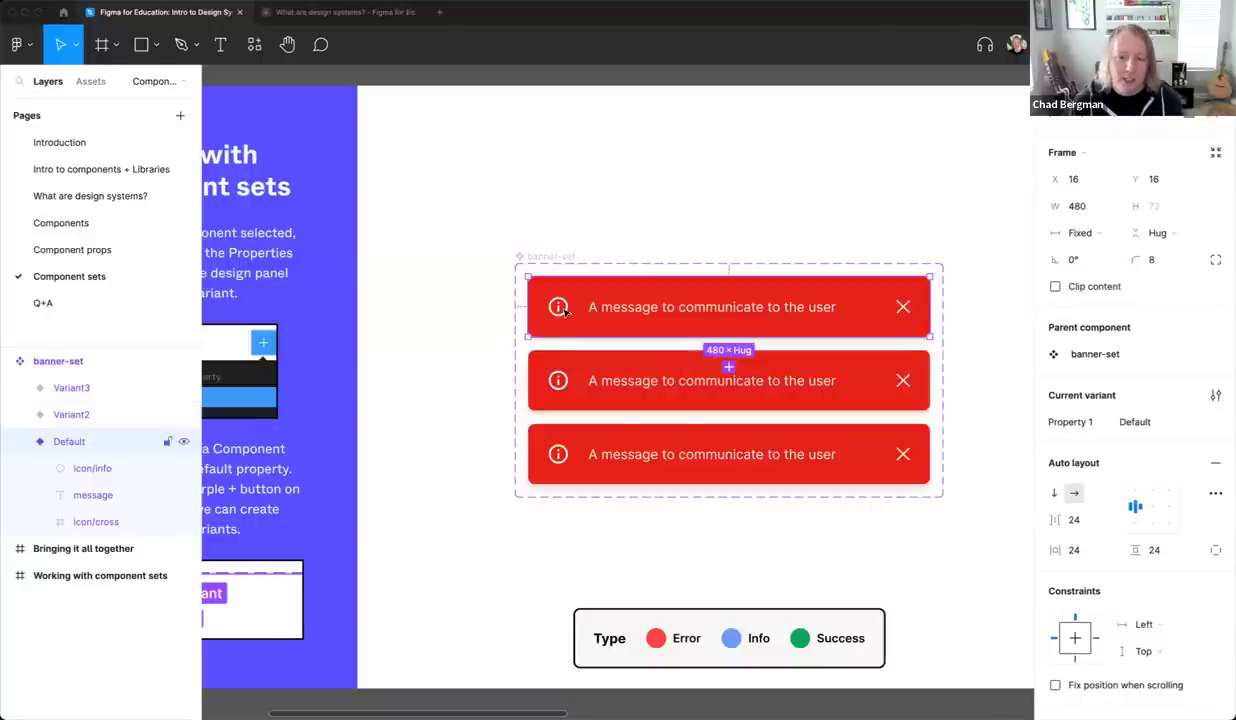
click(568, 246)
click(563, 307)
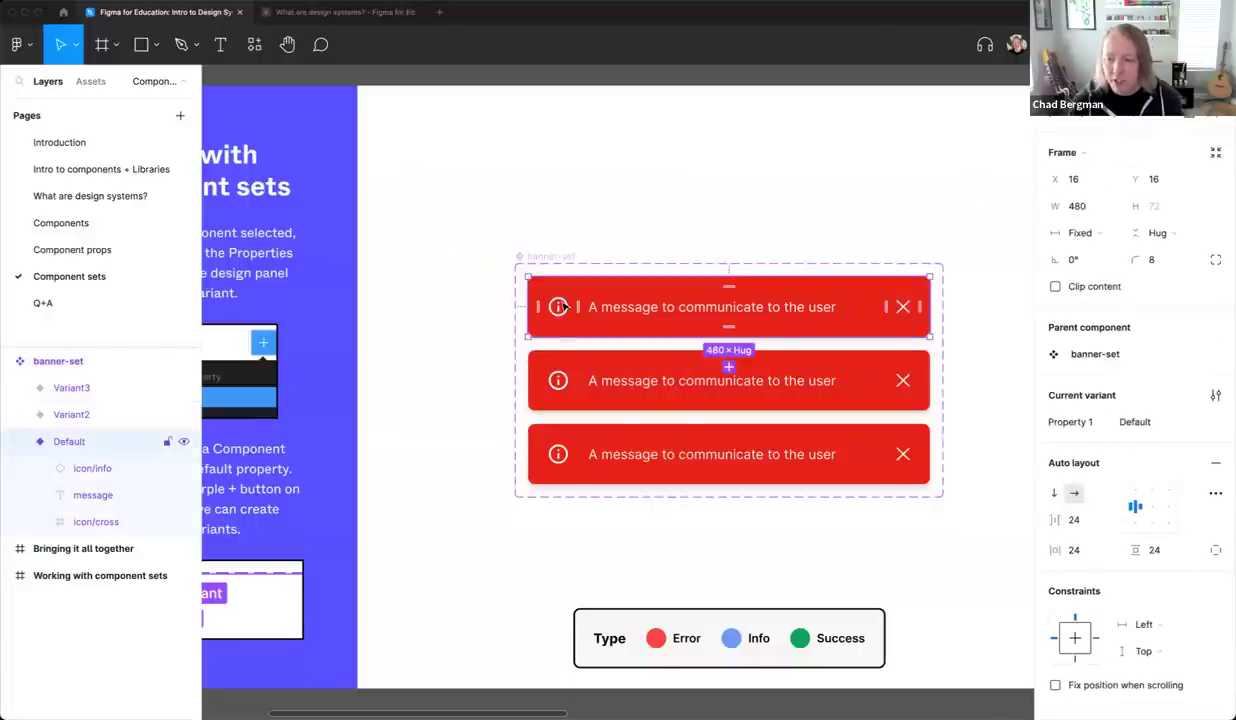
click(559, 307)
click(1070, 396)
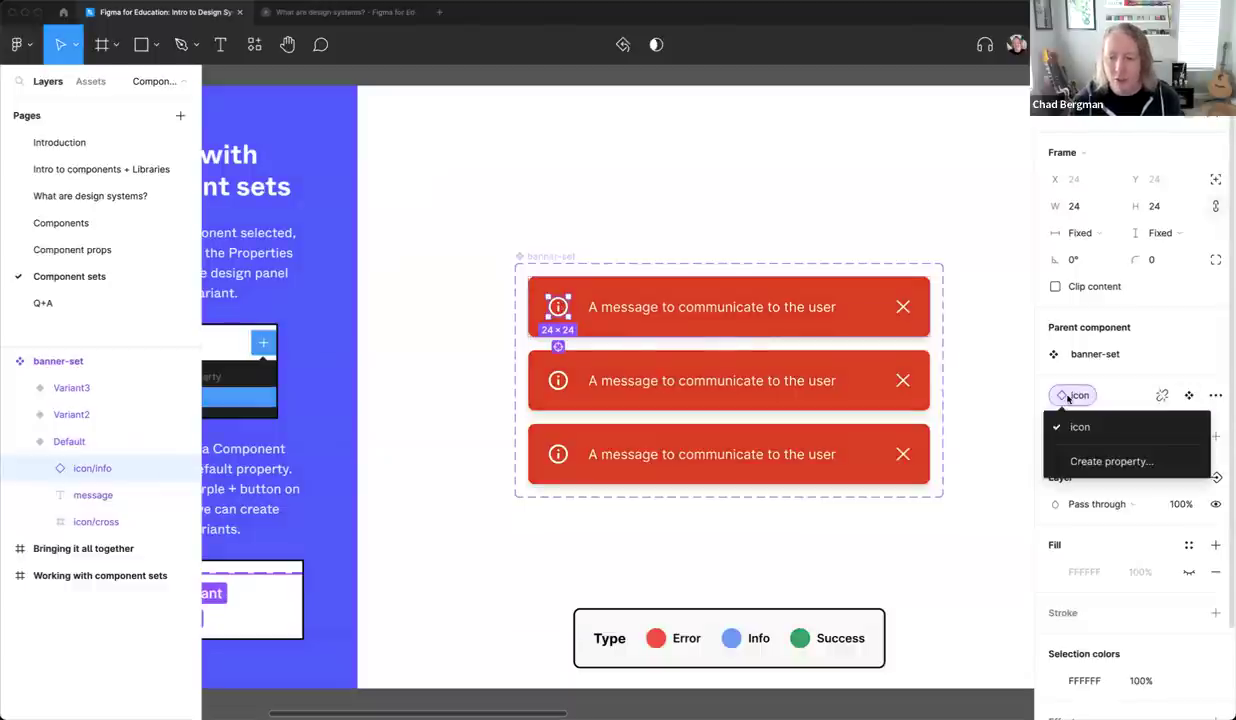
click(1078, 427)
click(1189, 395)
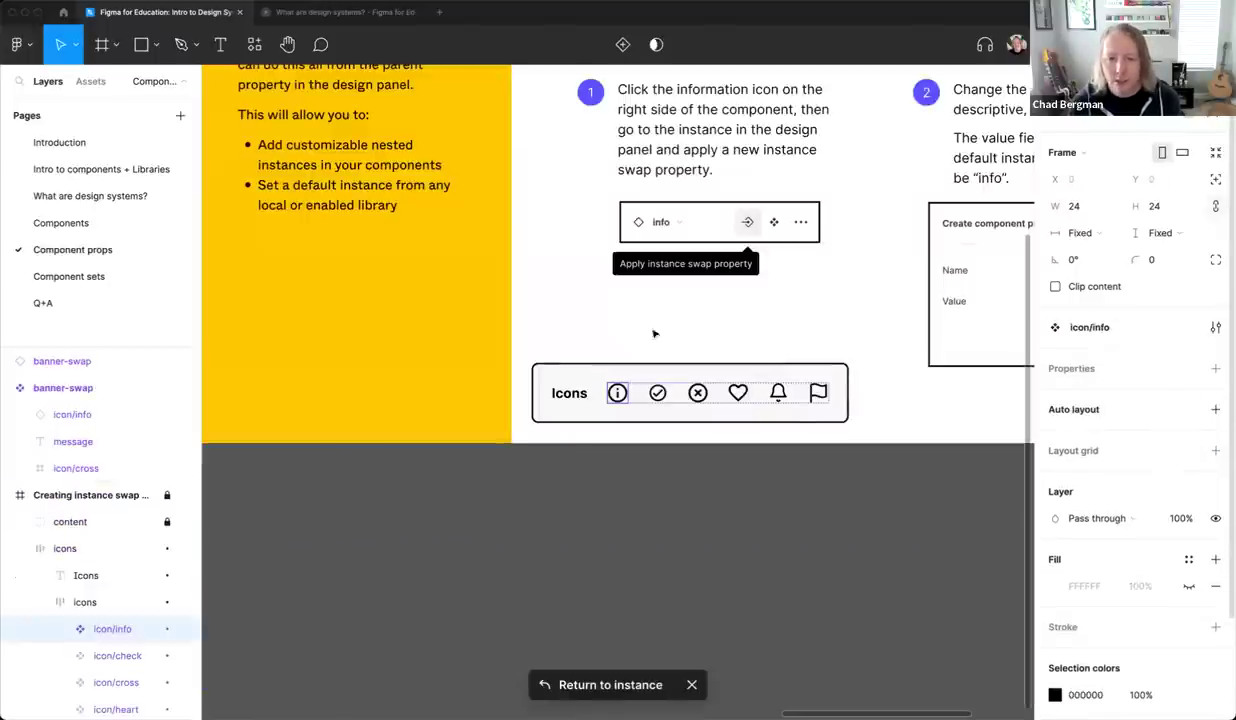
click(66, 276)
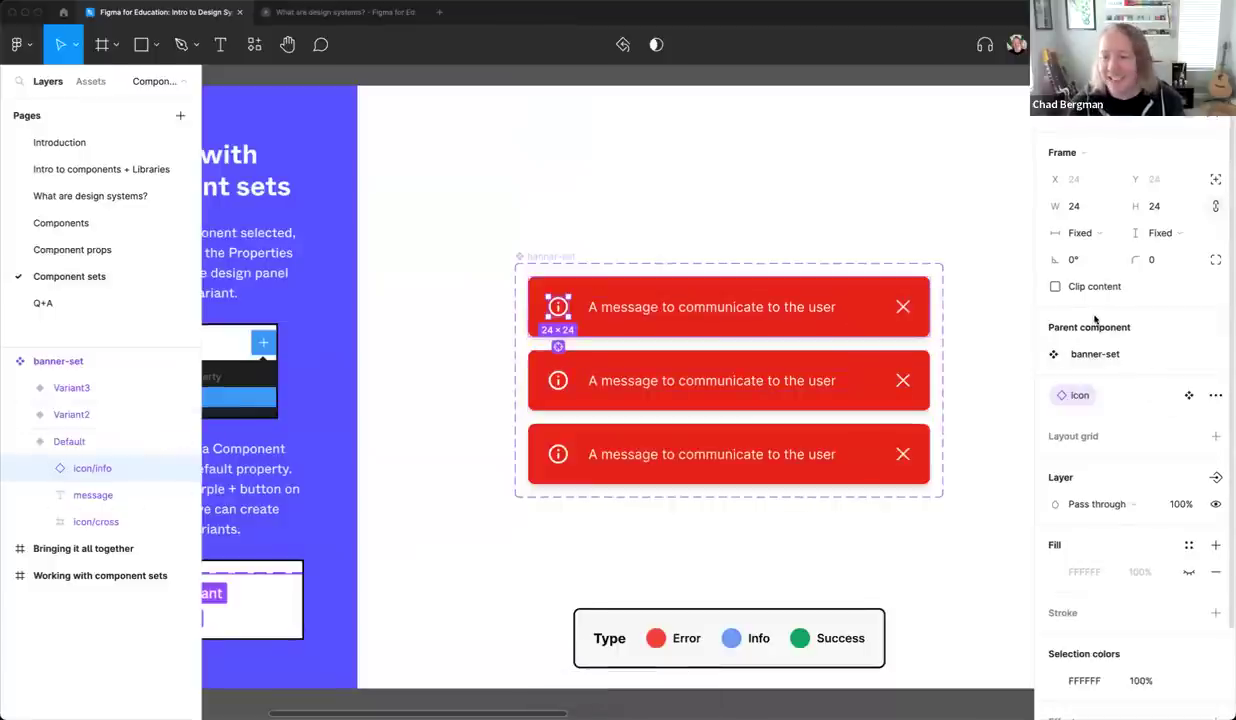
Try detaching the info icon instance in the Default variant, undo the detachment, and clear the selection
click(1215, 395)
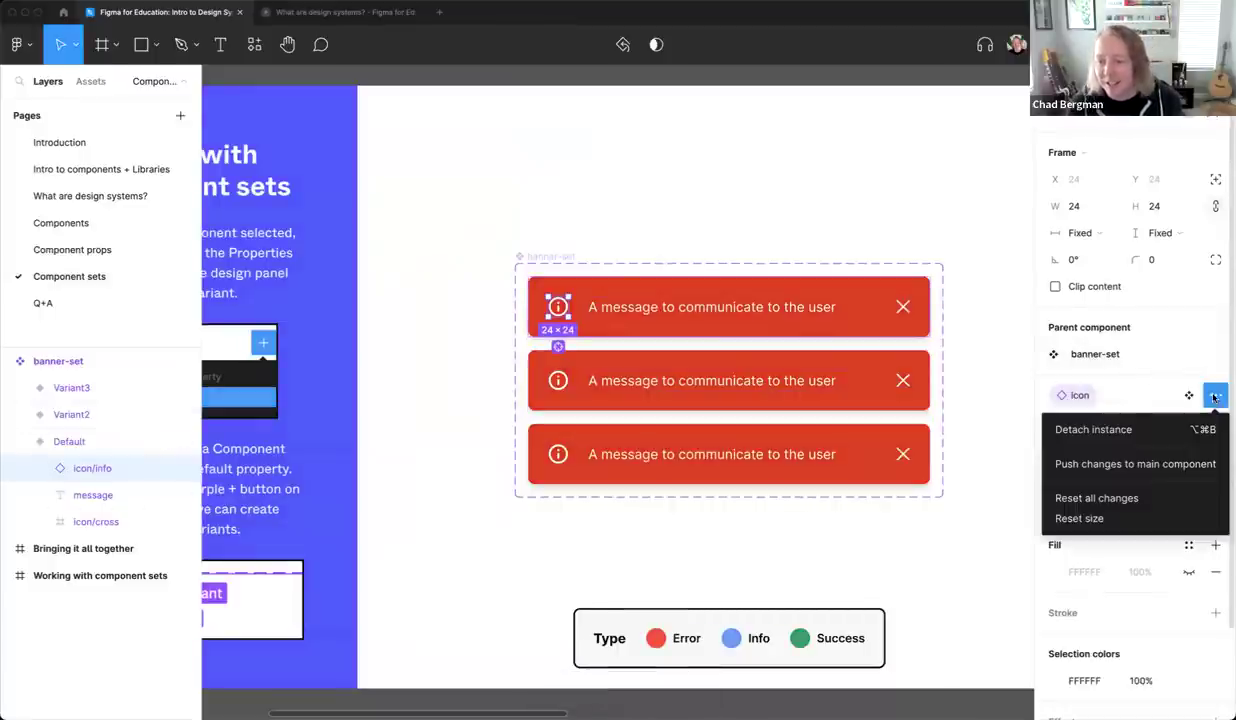
click(1113, 429)
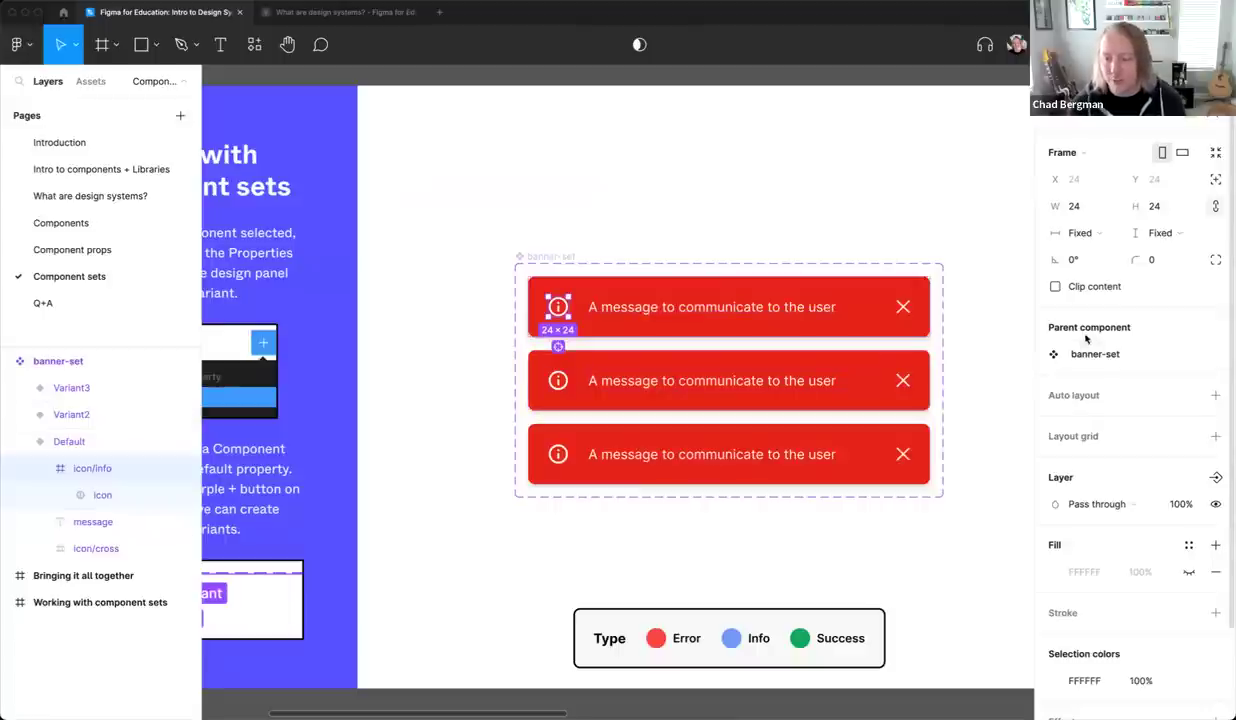
click(93, 492)
key(ctrl+z)
key(ctrl+z)
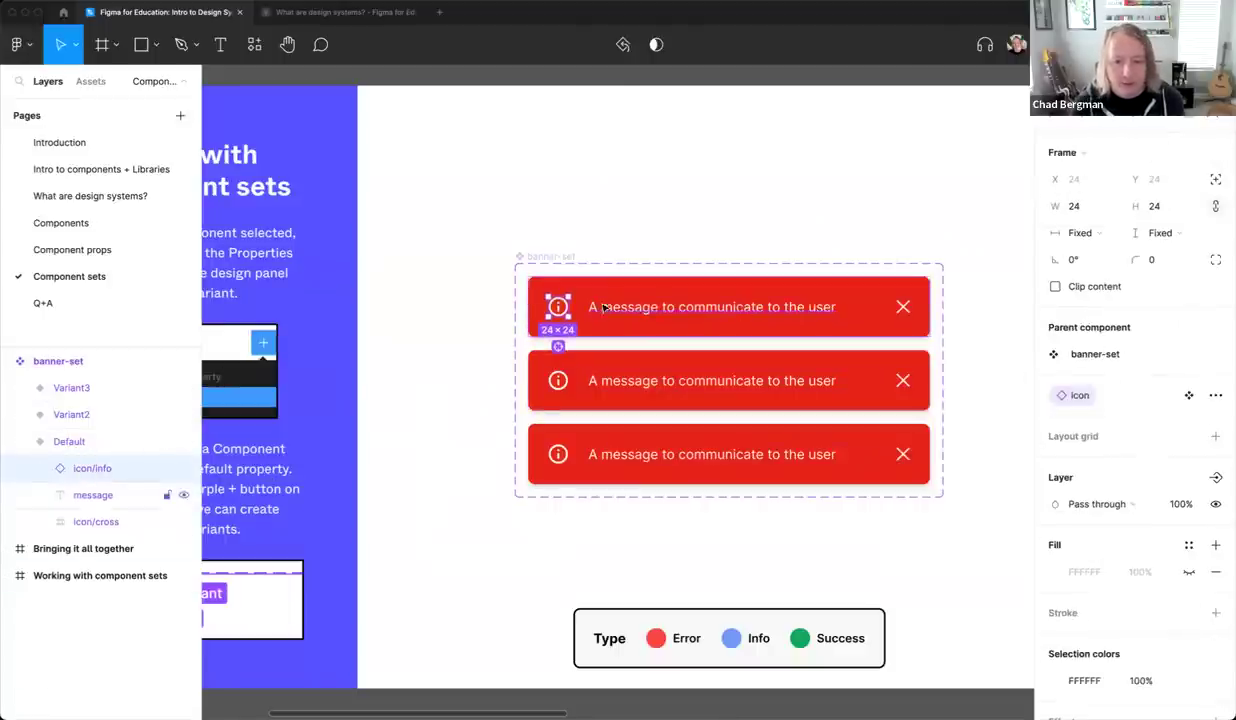
click(985, 400)
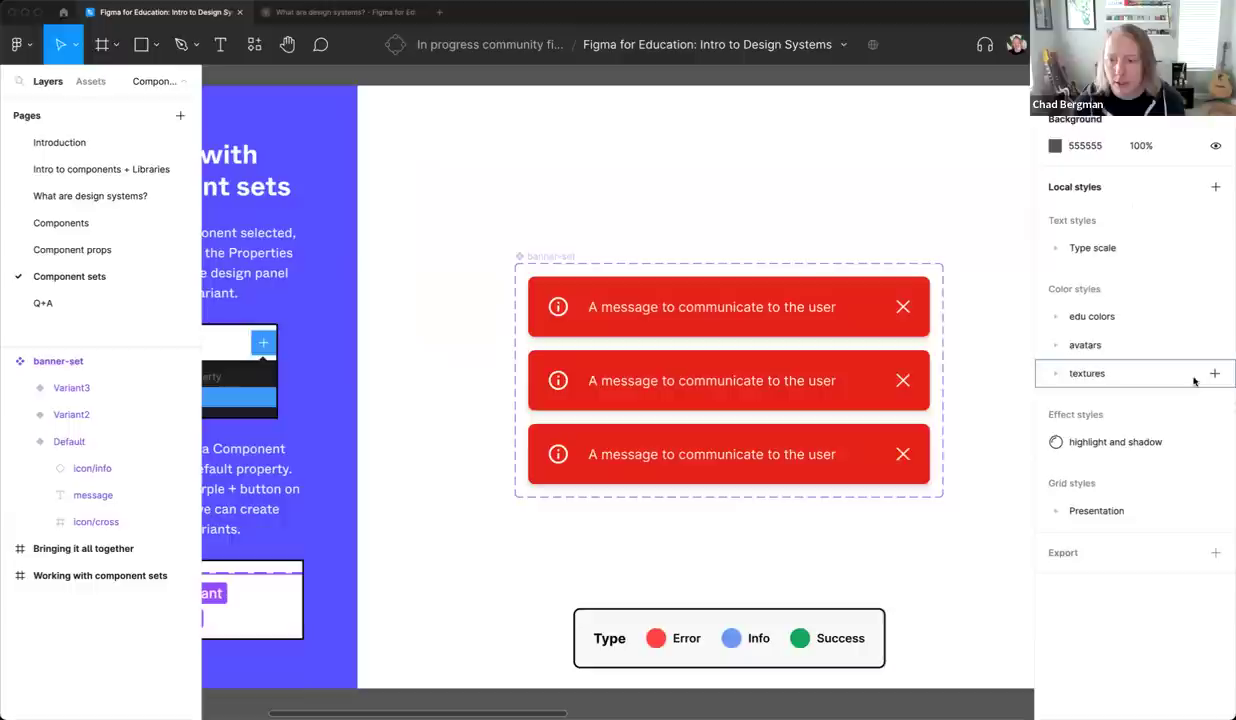
Check the banner-set component set's icon instance swap property and its preferred values, and delete that property
click(540, 256)
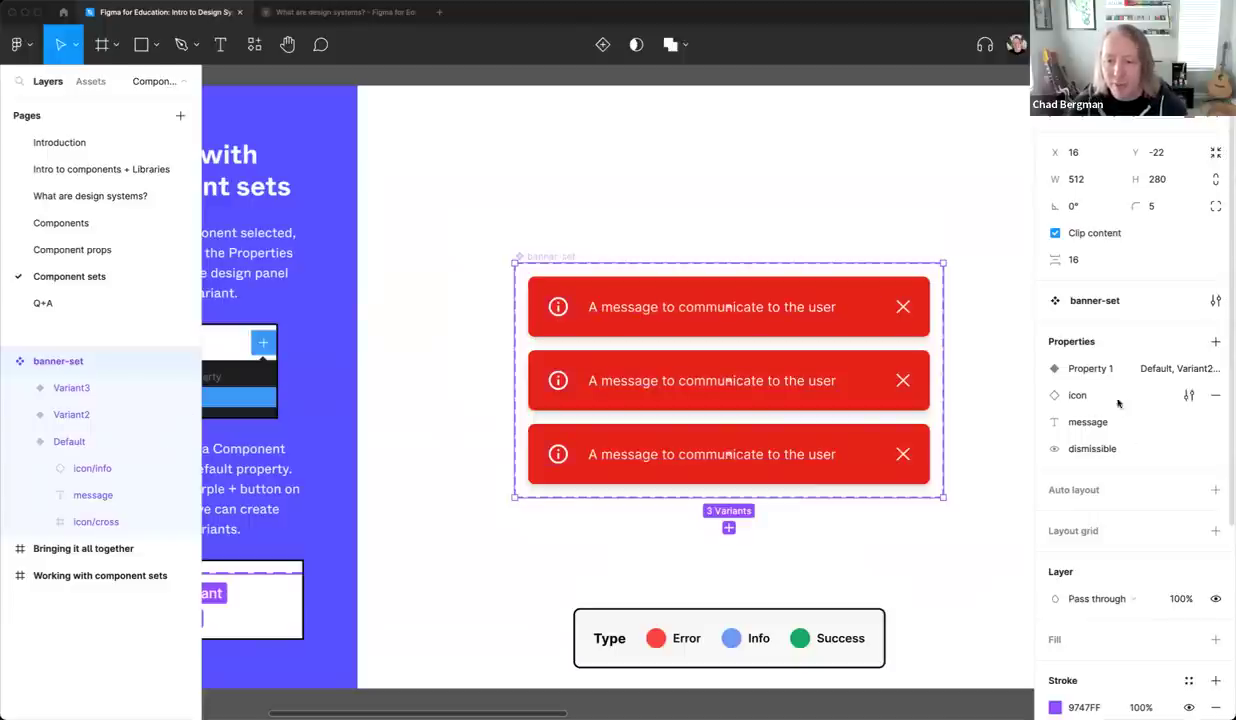
click(1189, 396)
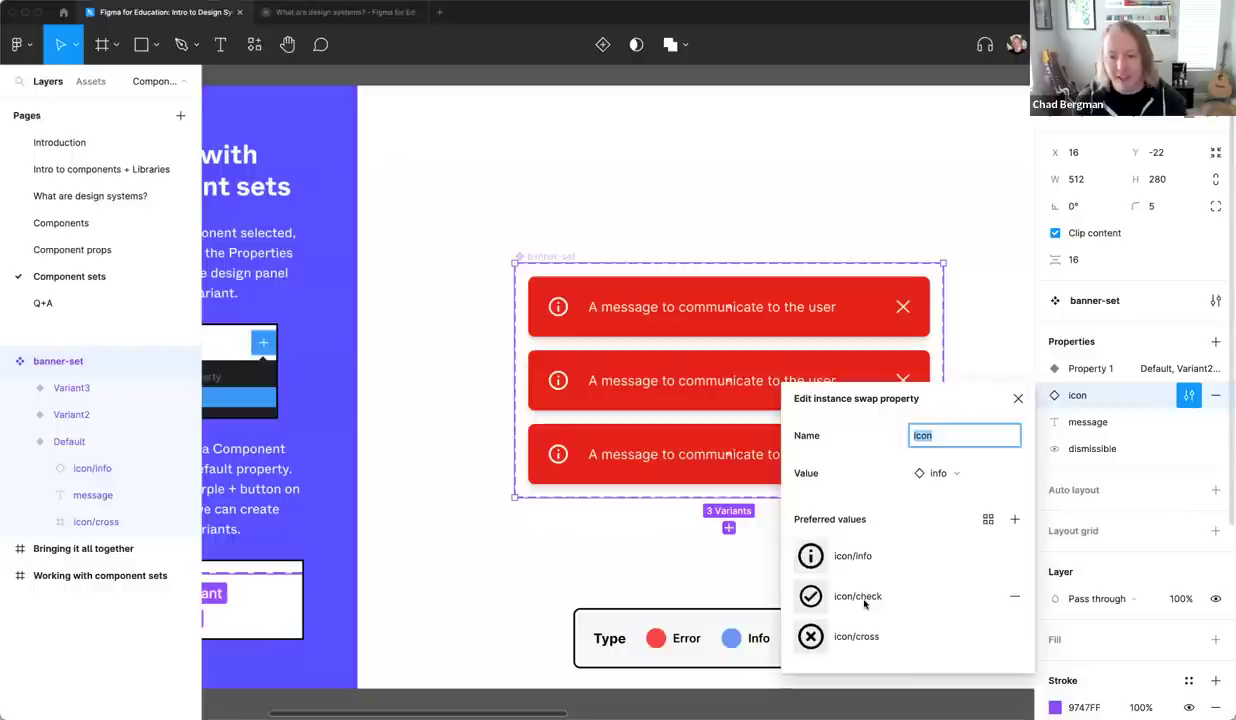
click(1217, 398)
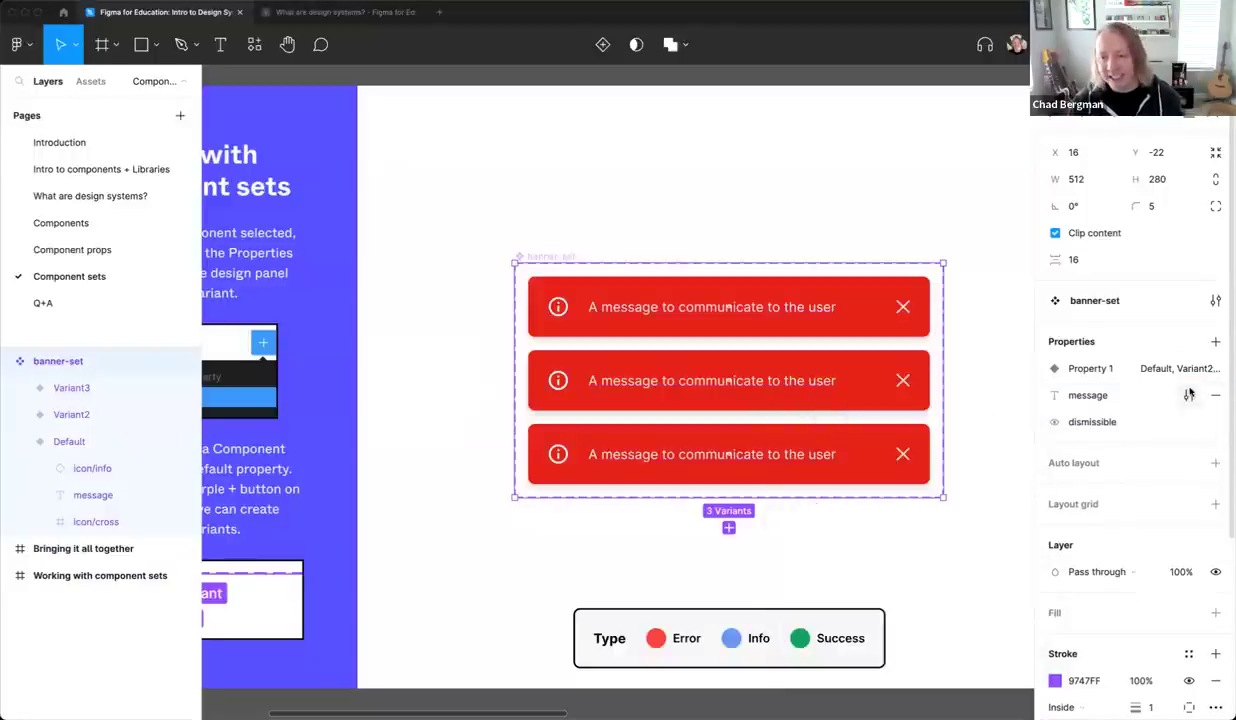
Swap the info icon in the Default banner variant for the cross icon
click(560, 307)
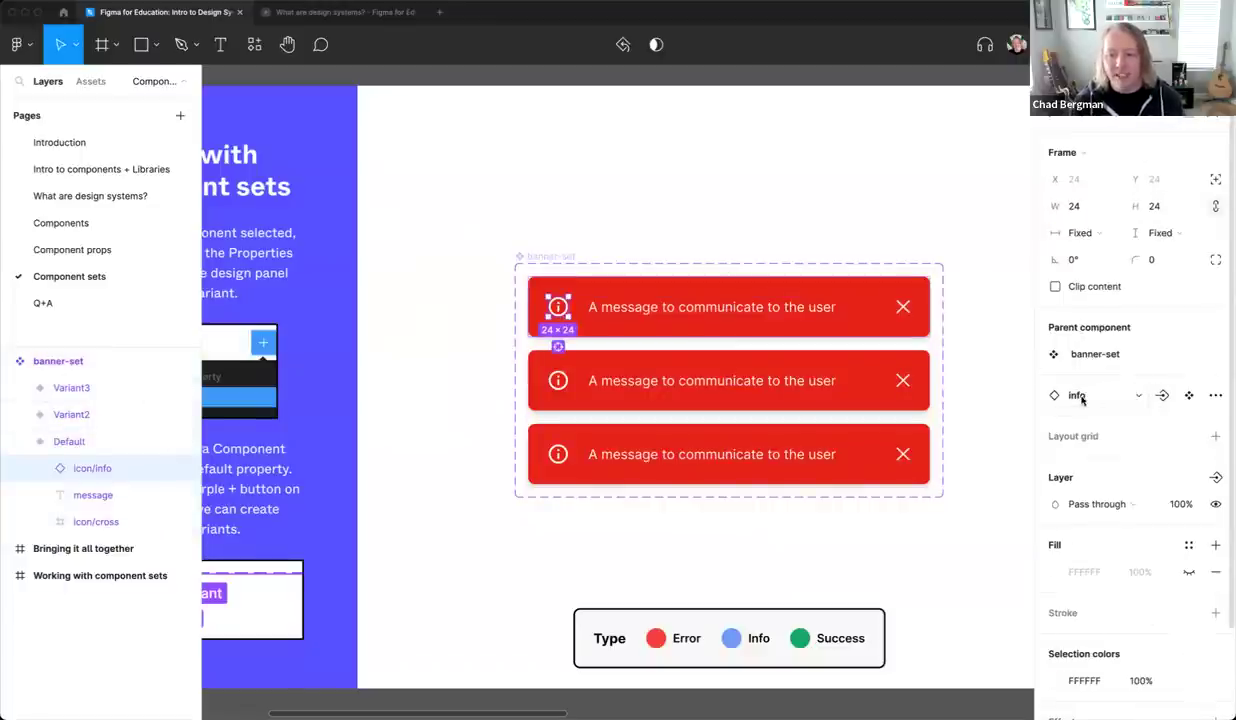
click(1138, 396)
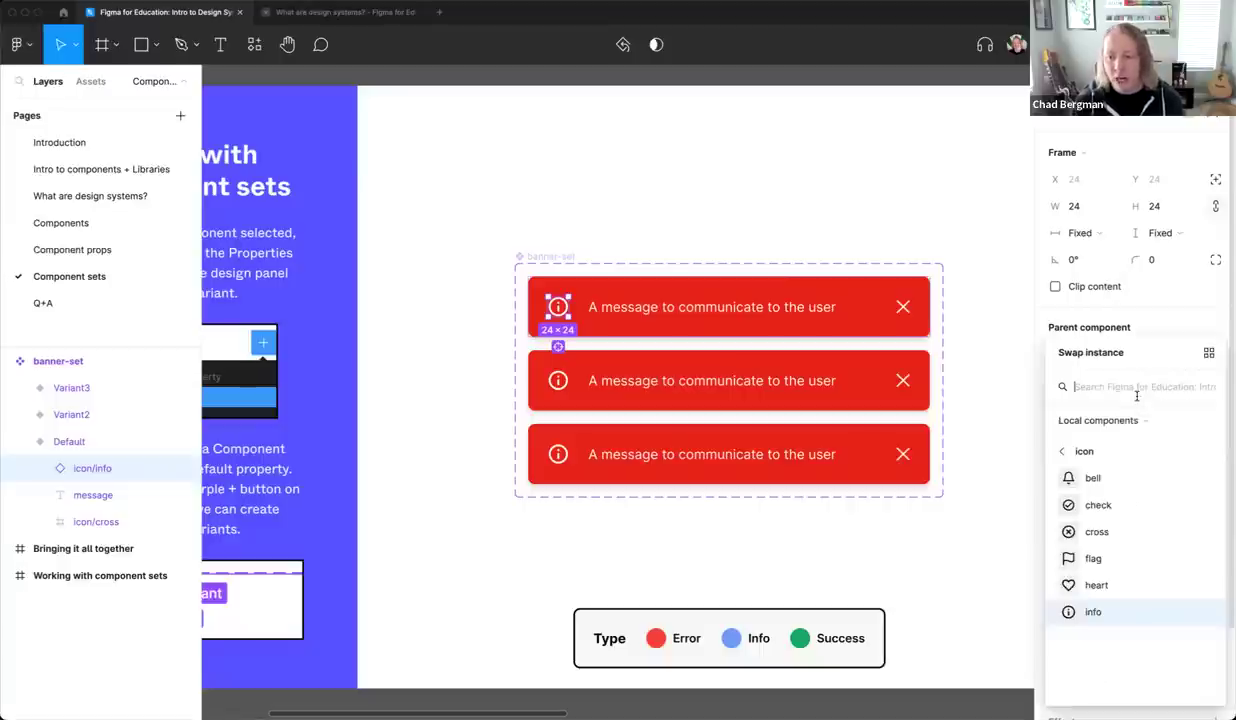
click(1090, 531)
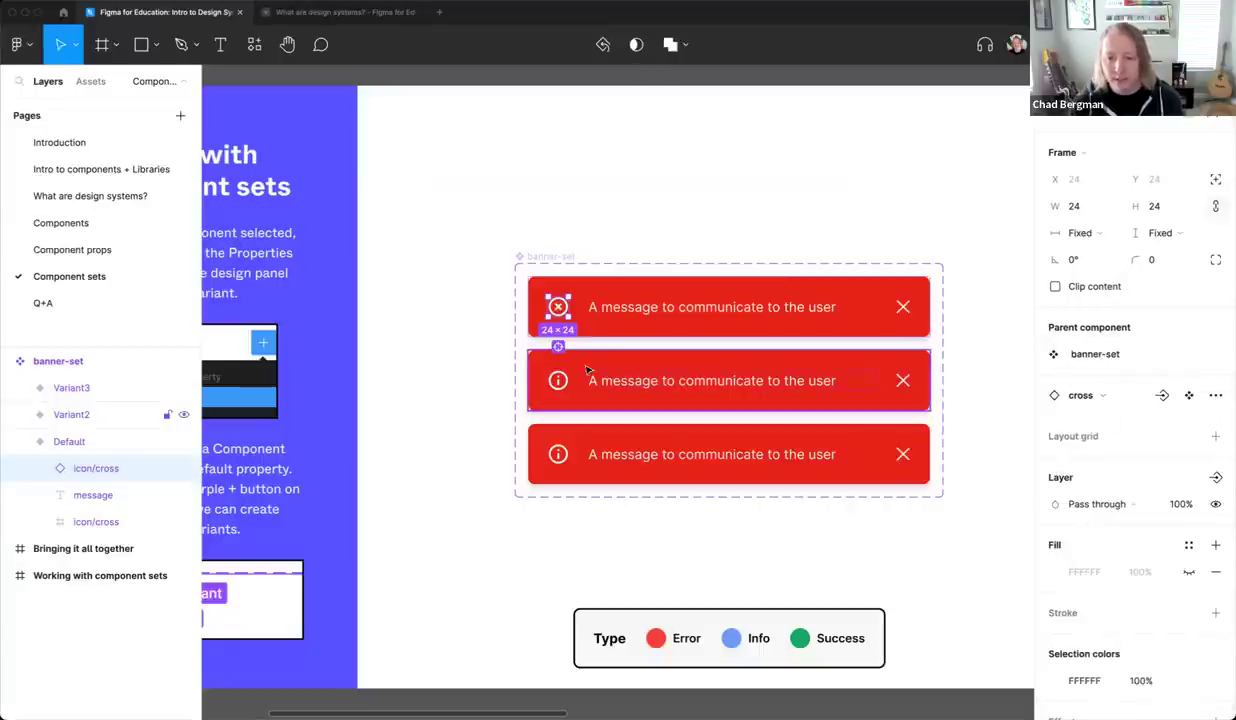
Swap the info icon in the middle banner, Variant2, for the check icon
click(560, 383)
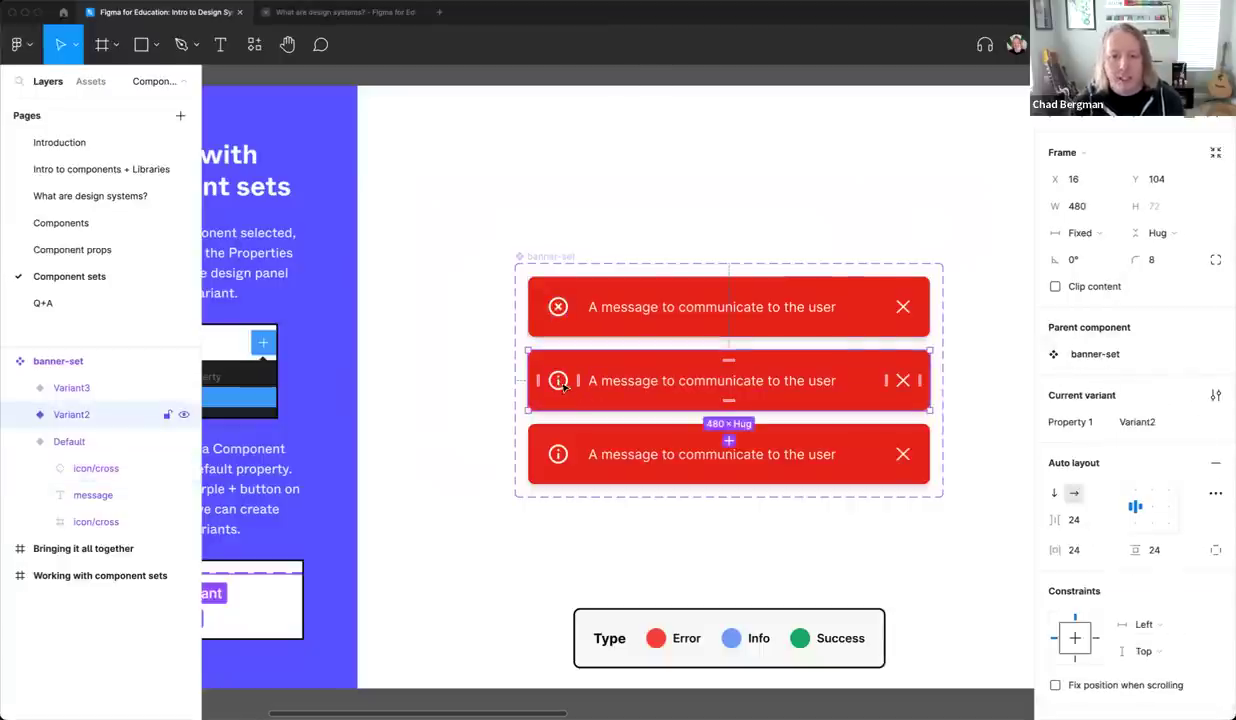
click(561, 384)
click(1078, 395)
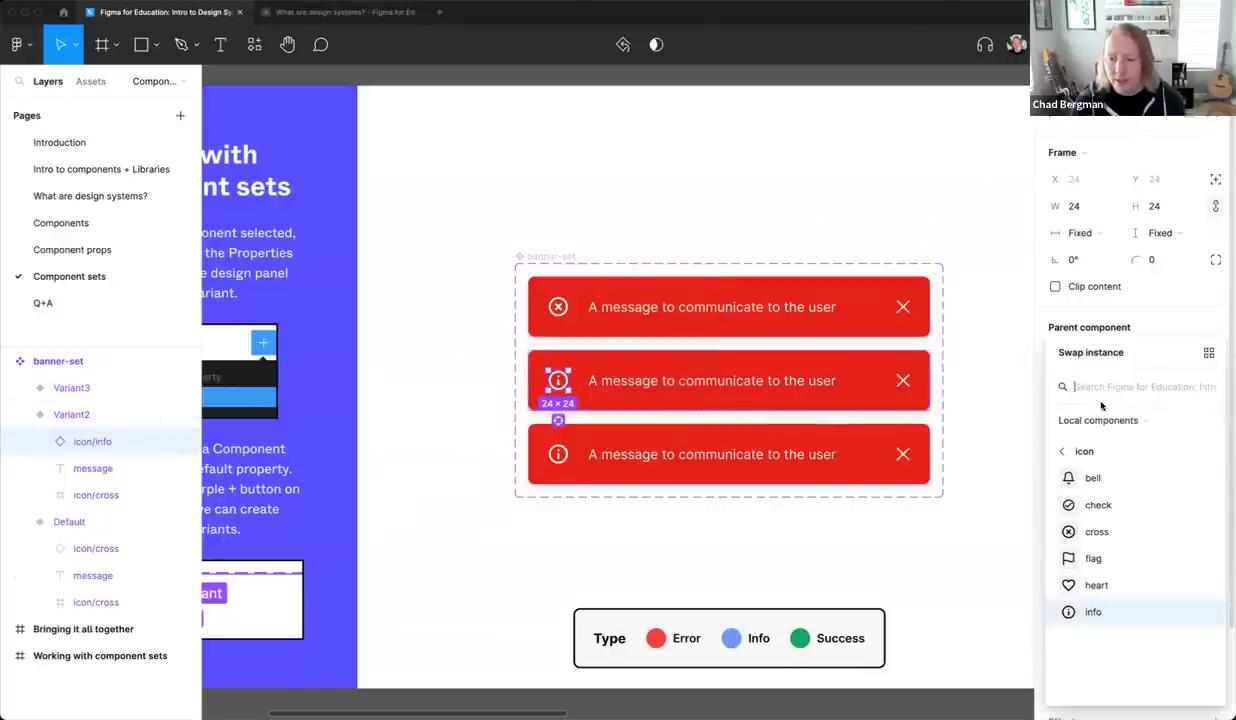
click(1097, 505)
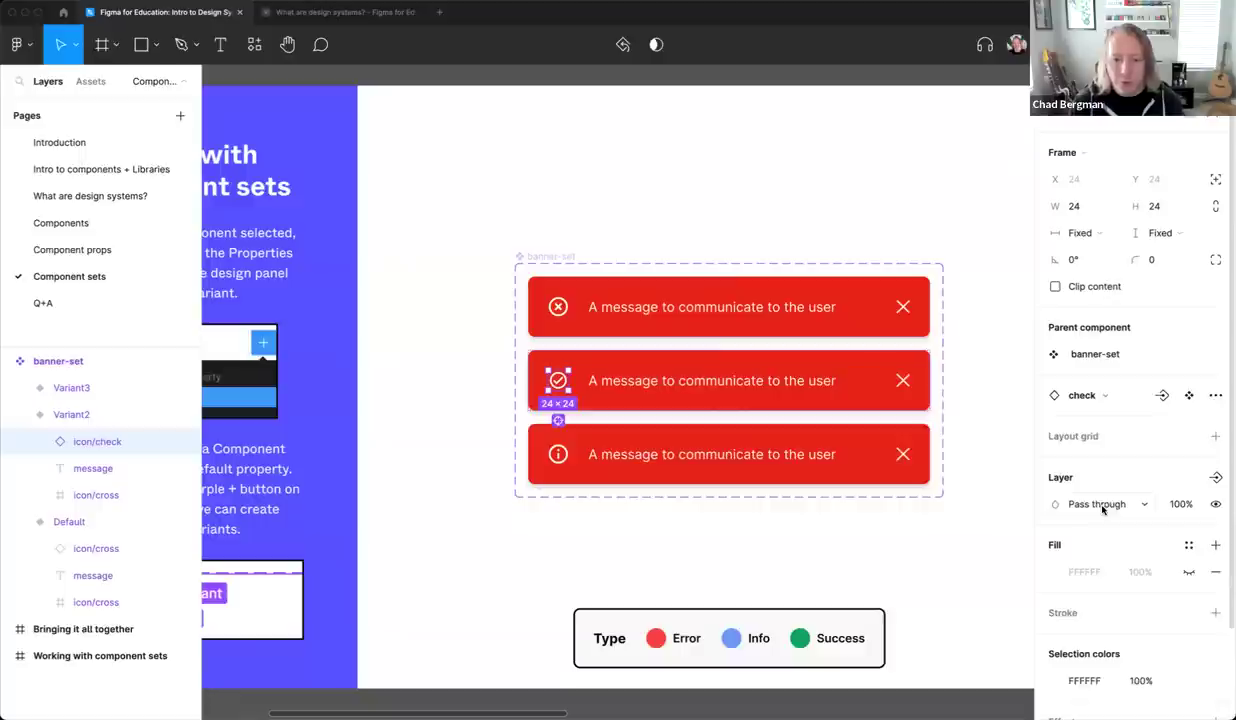
Open the instance swap choices for the info icon in the lowest banner, Variant3
double_click(560, 455)
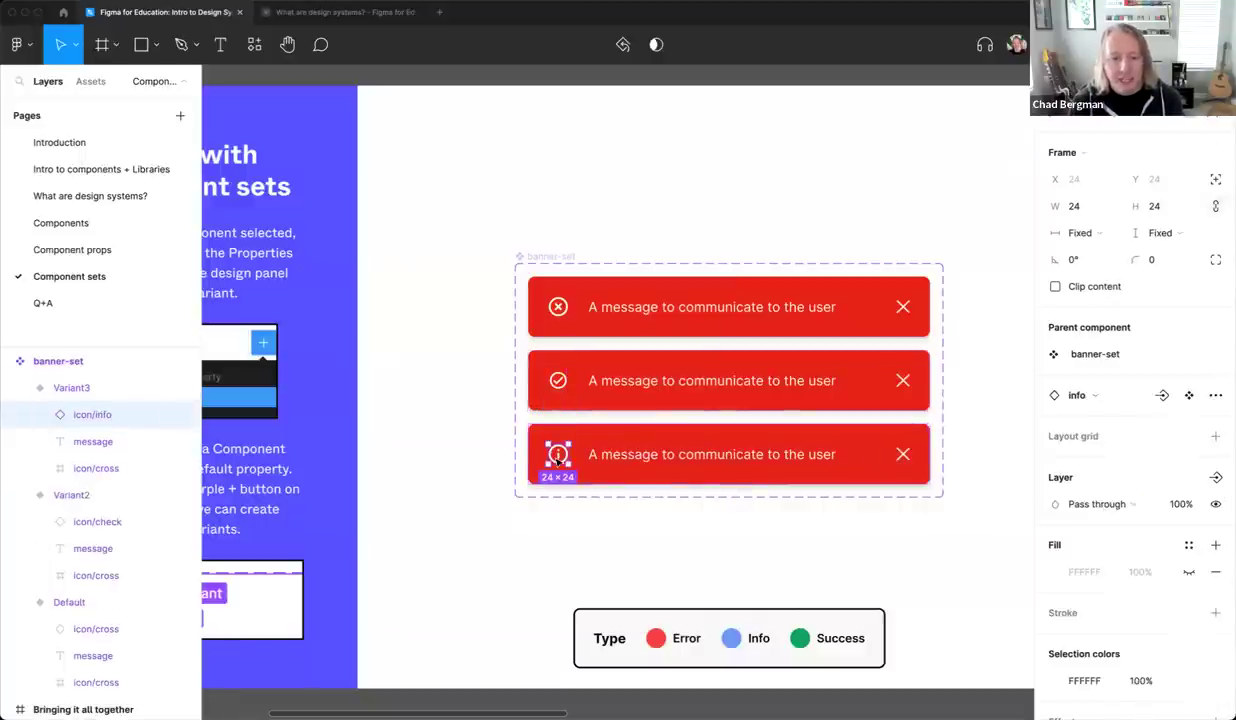
click(1078, 395)
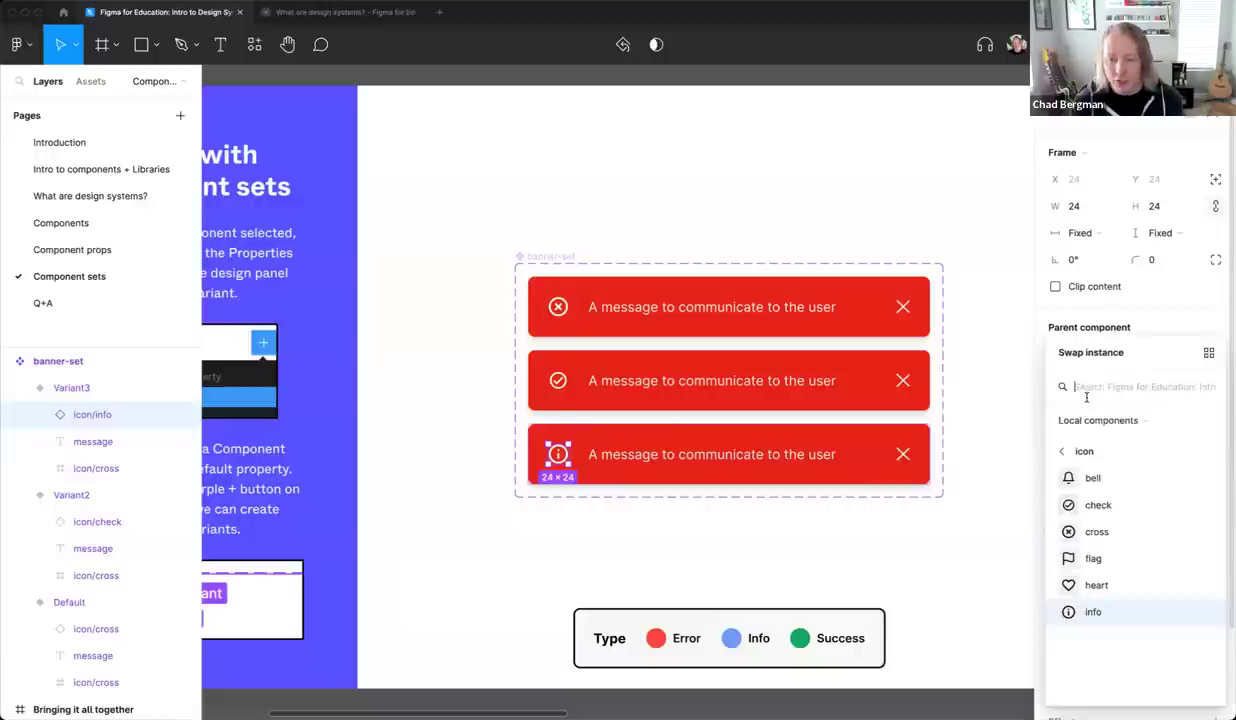
Swap the icon instance in the bottom banner variant to the info icon
click(1078, 613)
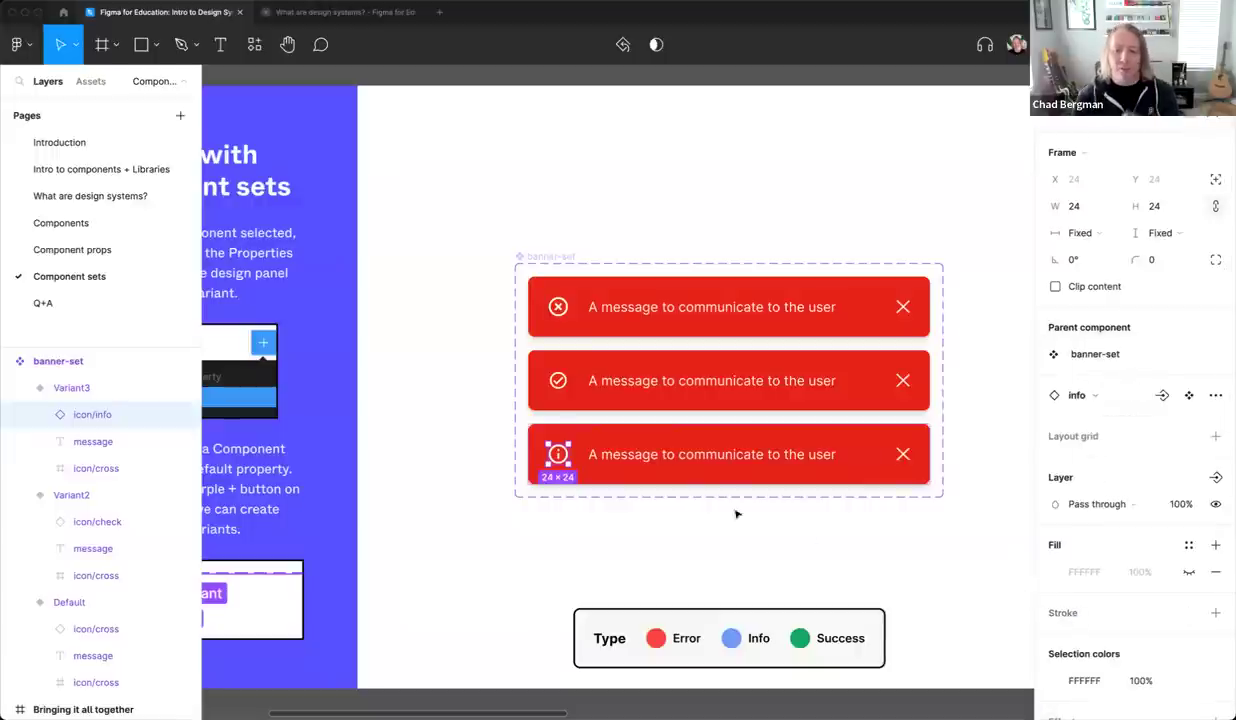
click(742, 282)
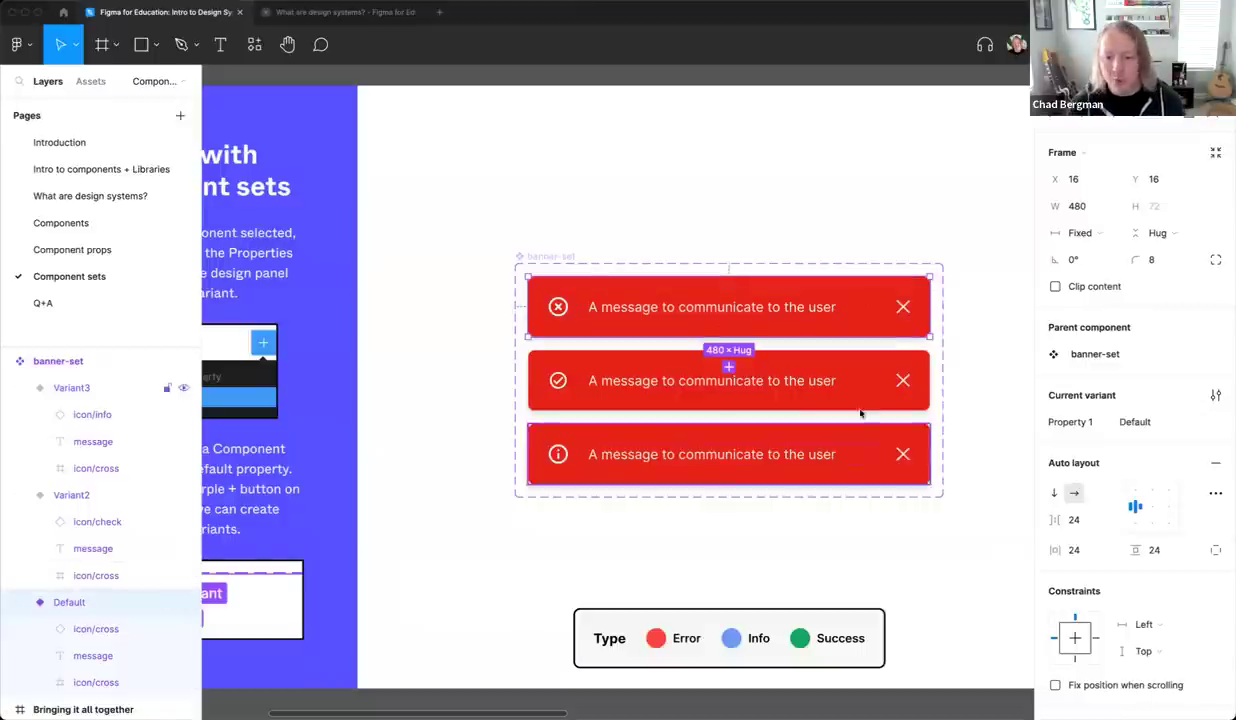
scroll(1133, 458, down, 5)
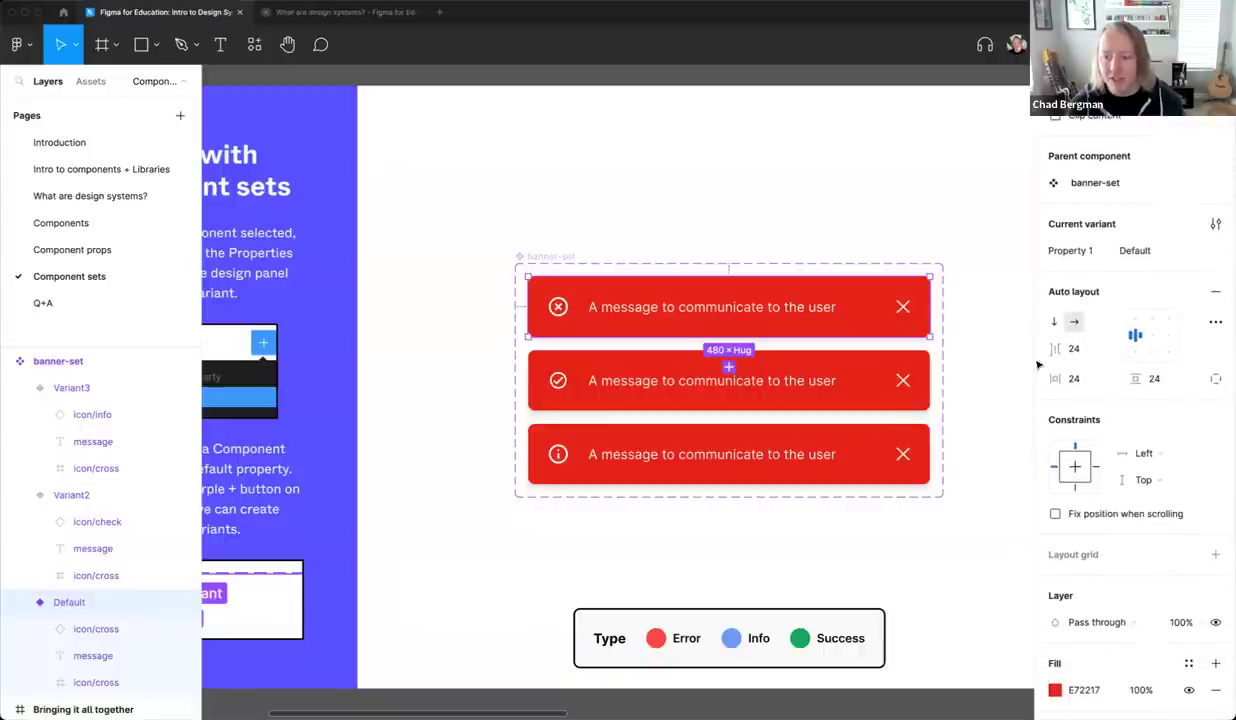
scroll(1158, 401, down, 3)
click(1182, 414)
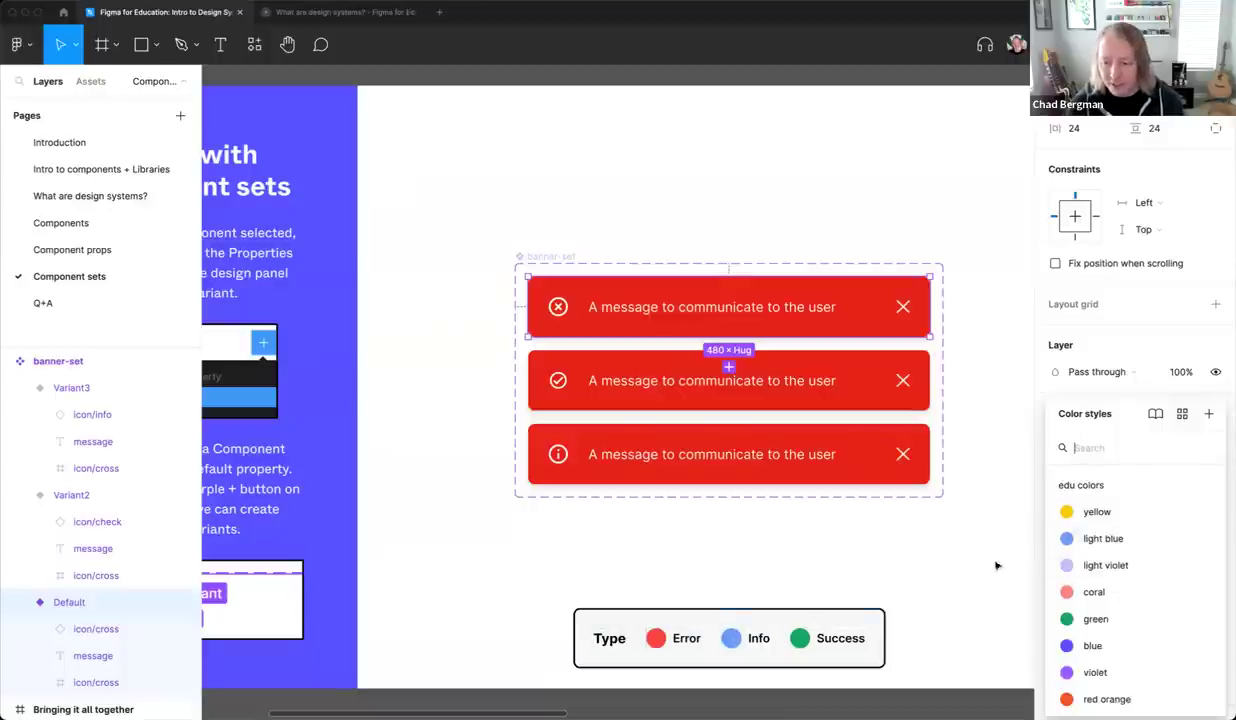
click(1101, 539)
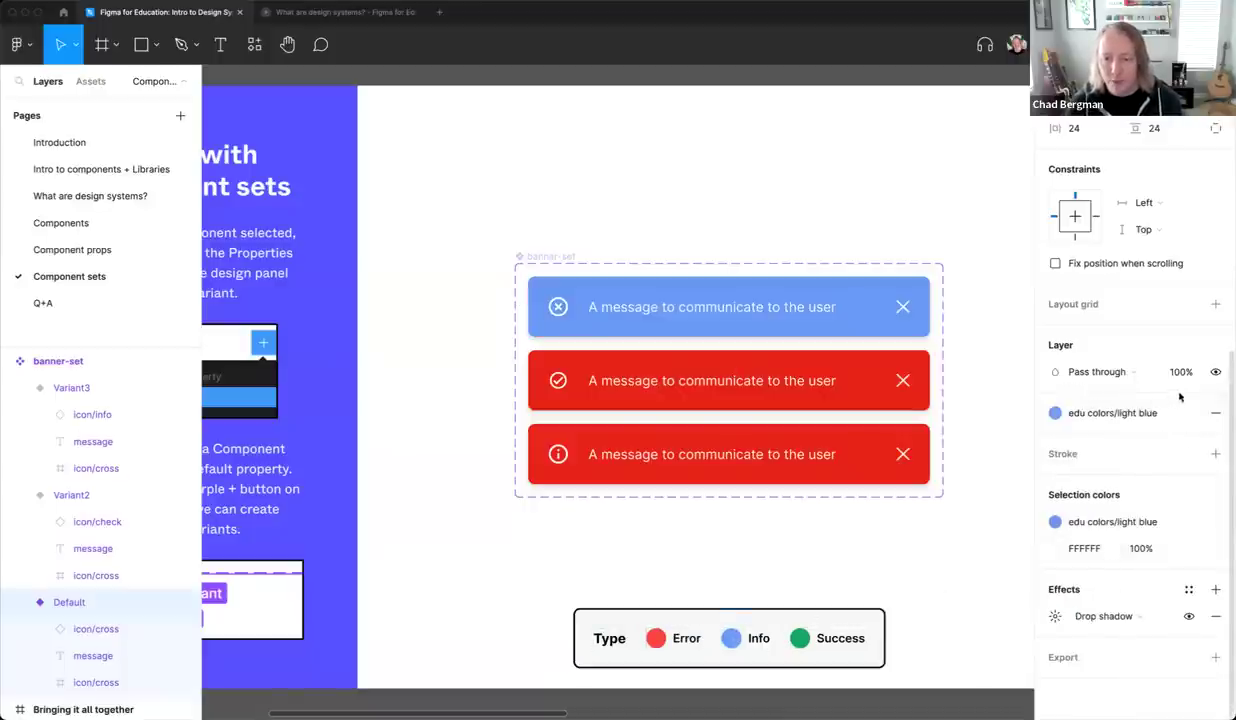
click(877, 390)
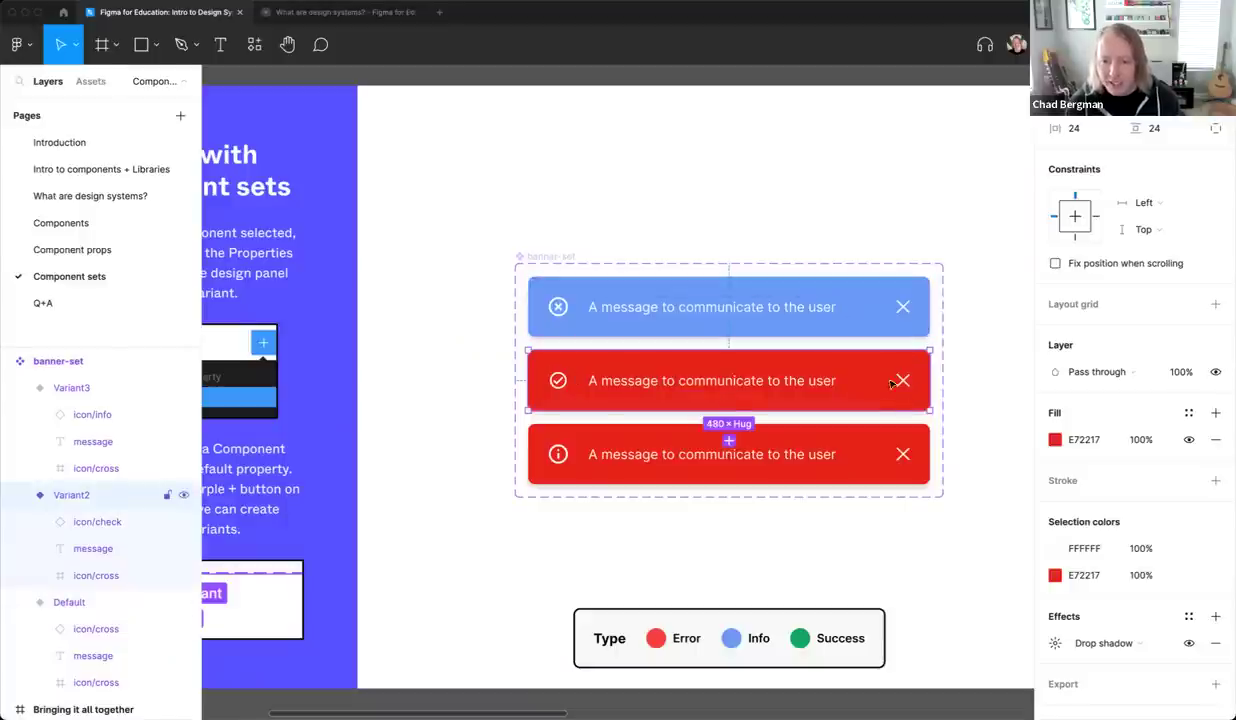
click(885, 330)
click(900, 392)
key(Tab)
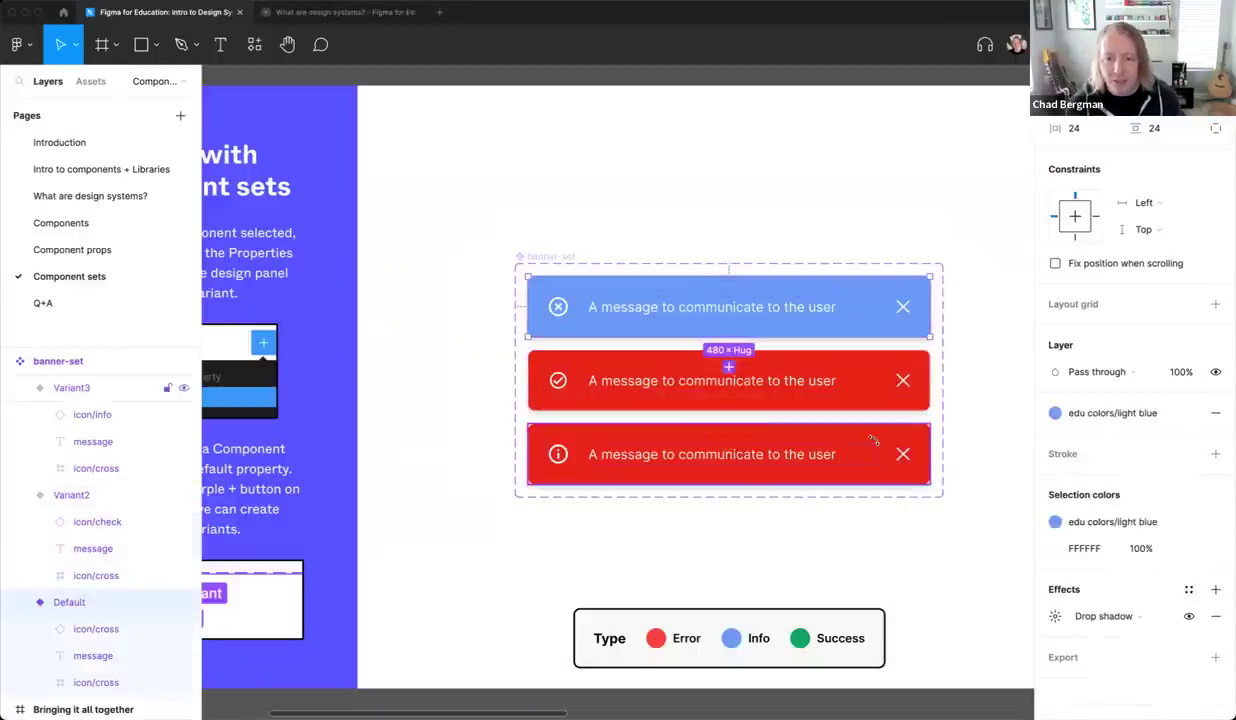
key(ctrl+alt+v)
Apply the light blue color style from edu colors to the fill of the bottom banner variant with the info icon
click(872, 438)
click(1189, 412)
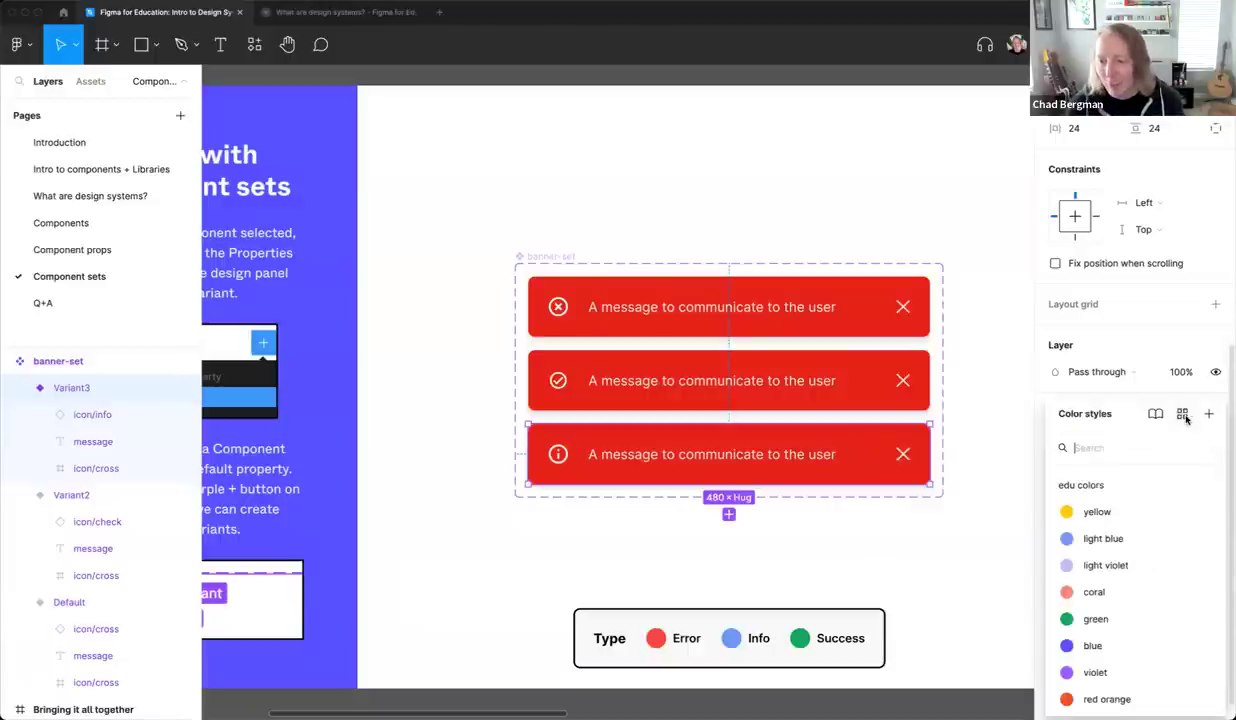
click(1098, 539)
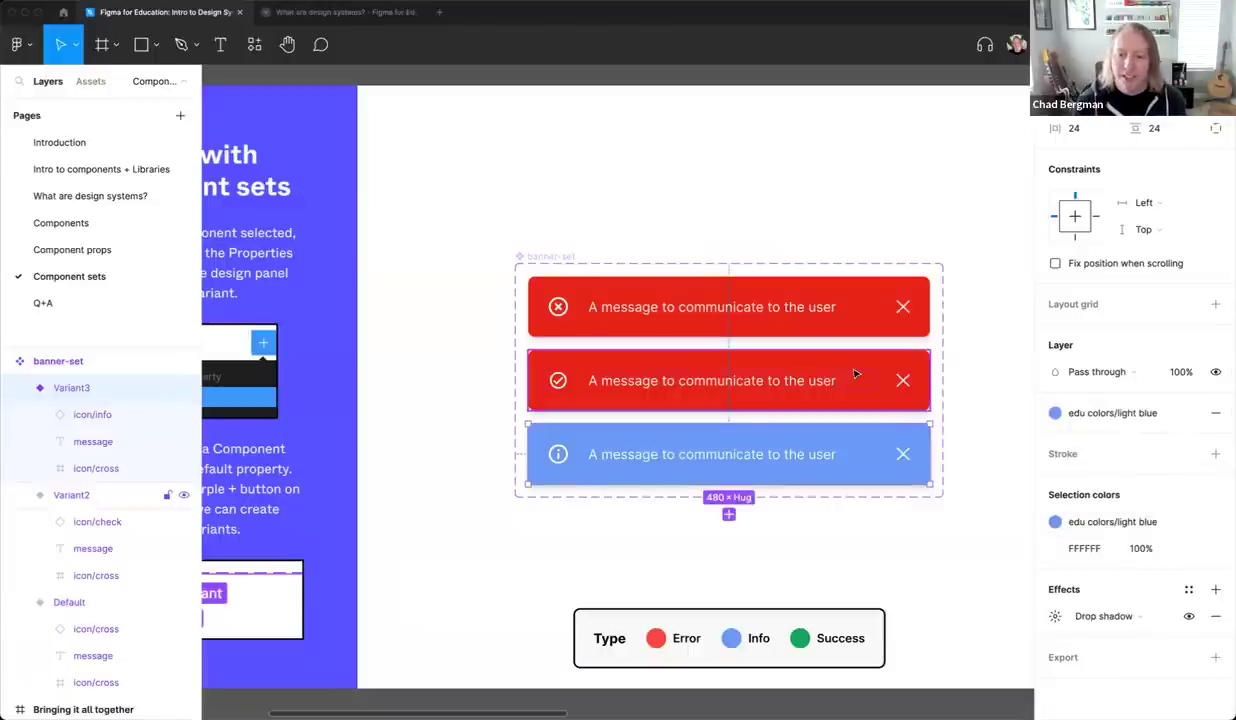
Apply the green color style from edu colors to the fill of the middle banner variant with the check icon
click(815, 368)
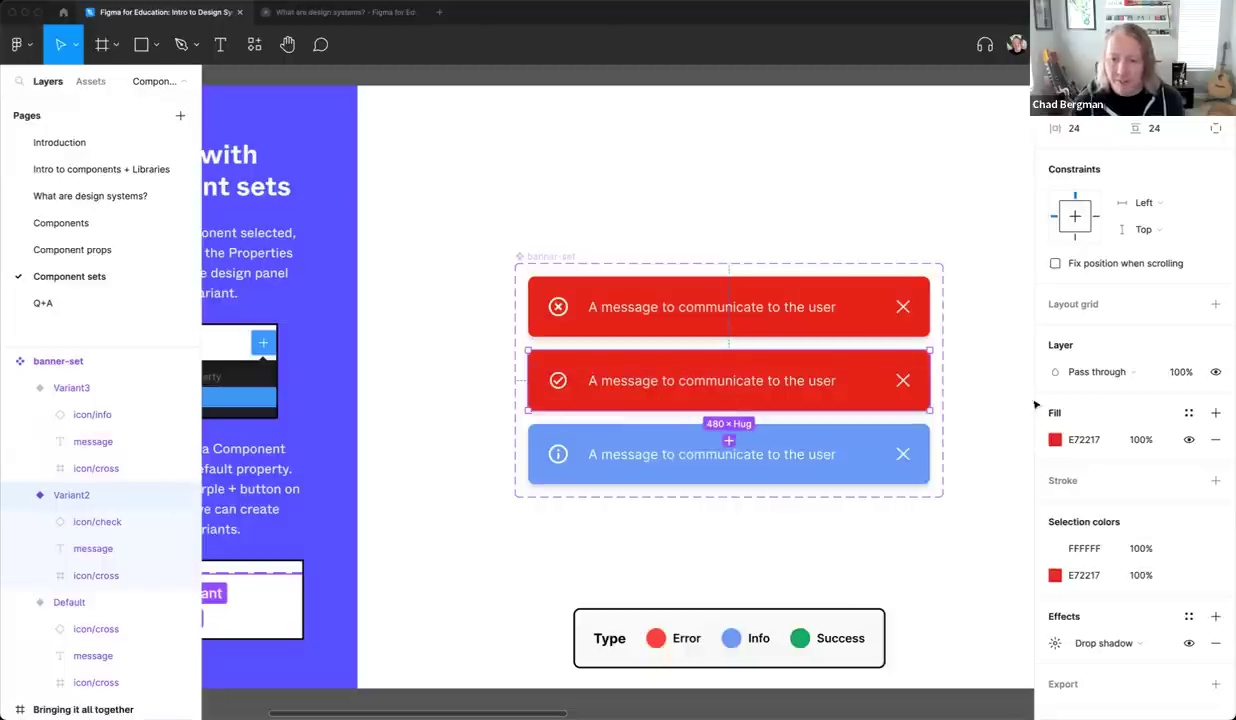
click(1189, 412)
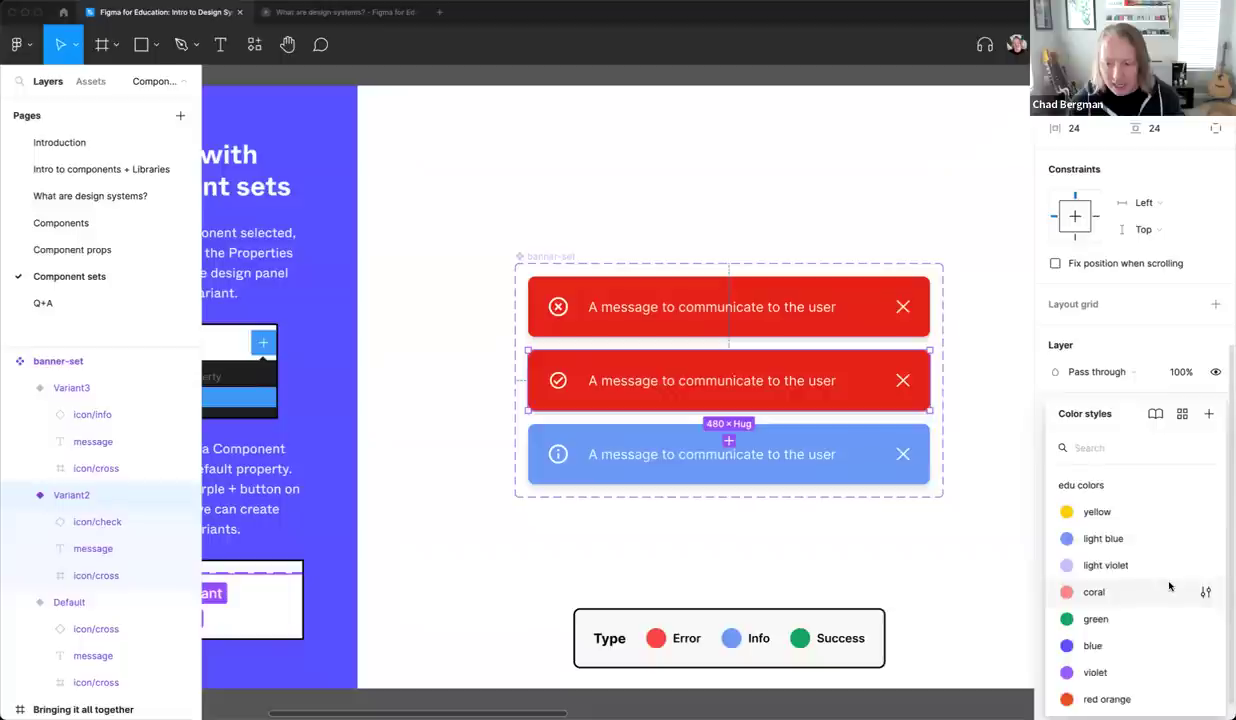
scroll(1131, 582, down, 2)
click(1105, 576)
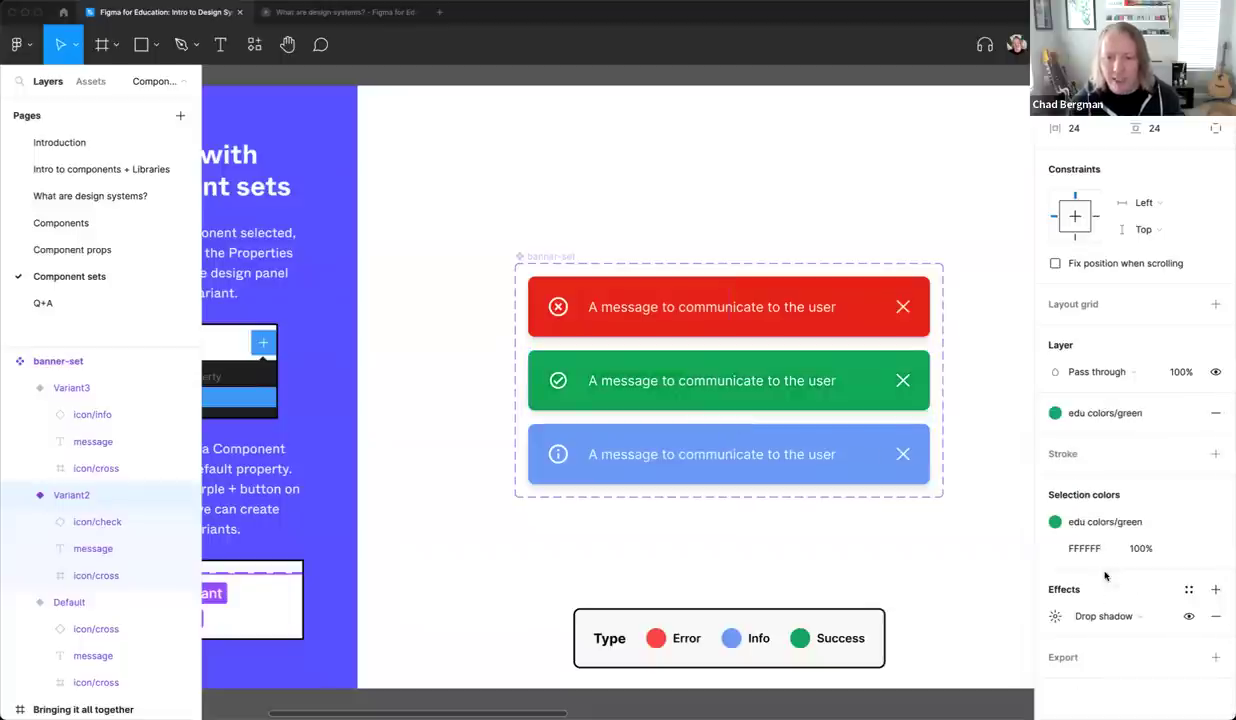
Apply the red orange color style from edu colors to the fill of the top banner variant, leaving nothing selected
click(862, 293)
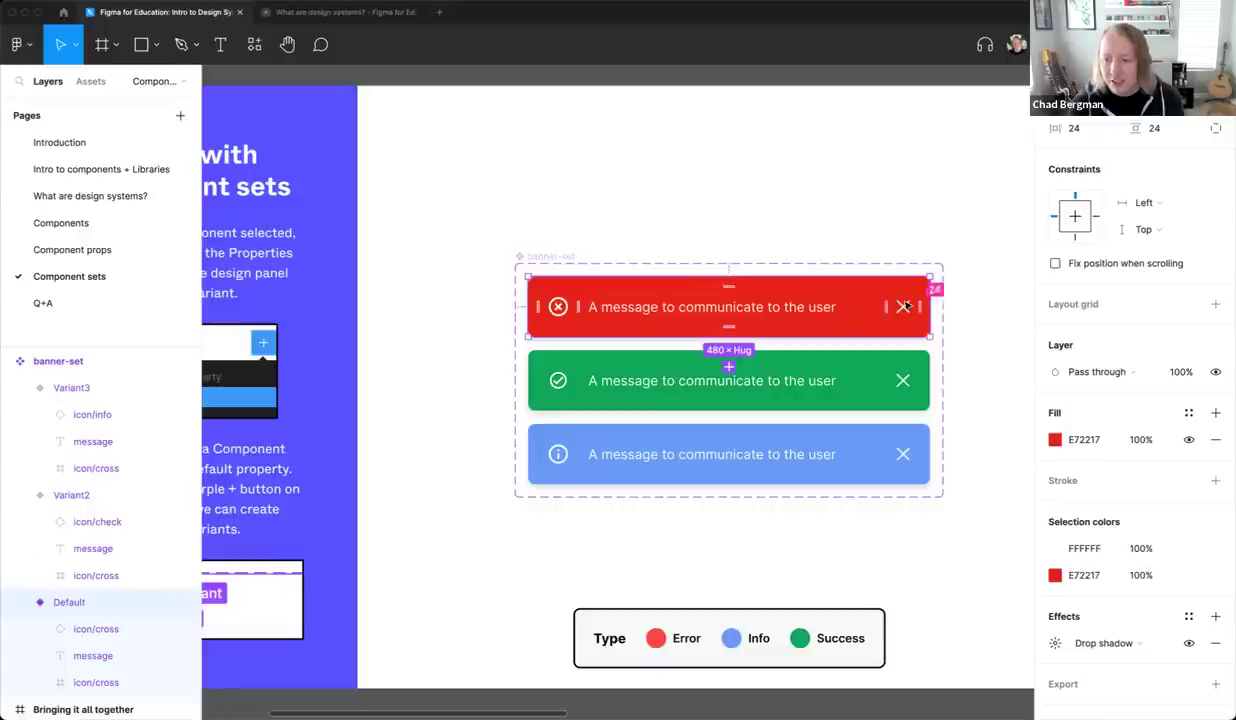
click(1188, 413)
scroll(1150, 565, down, 2)
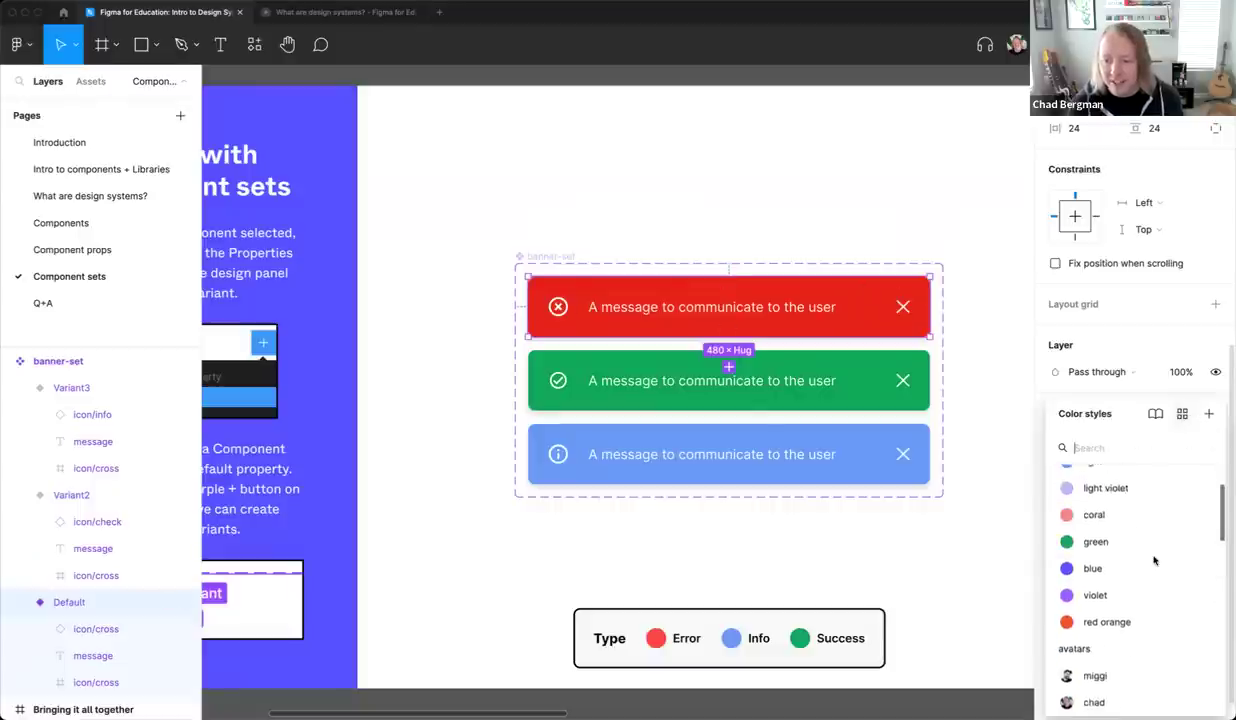
click(1100, 609)
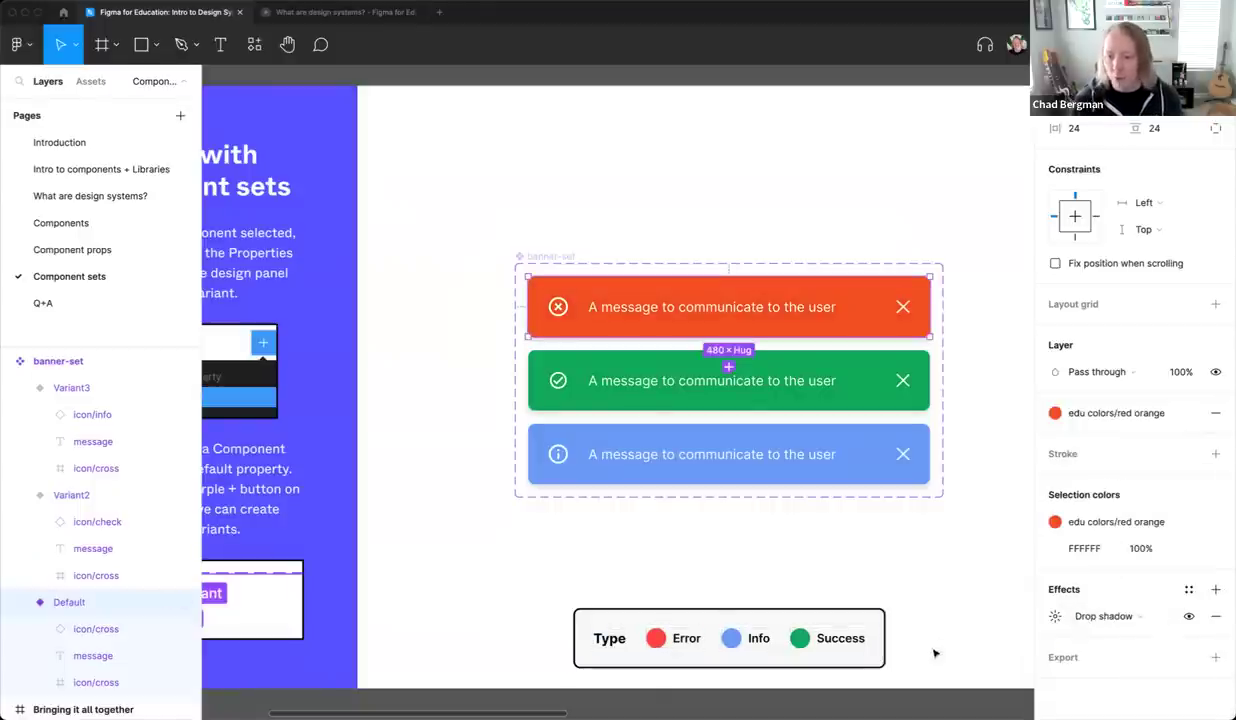
click(886, 220)
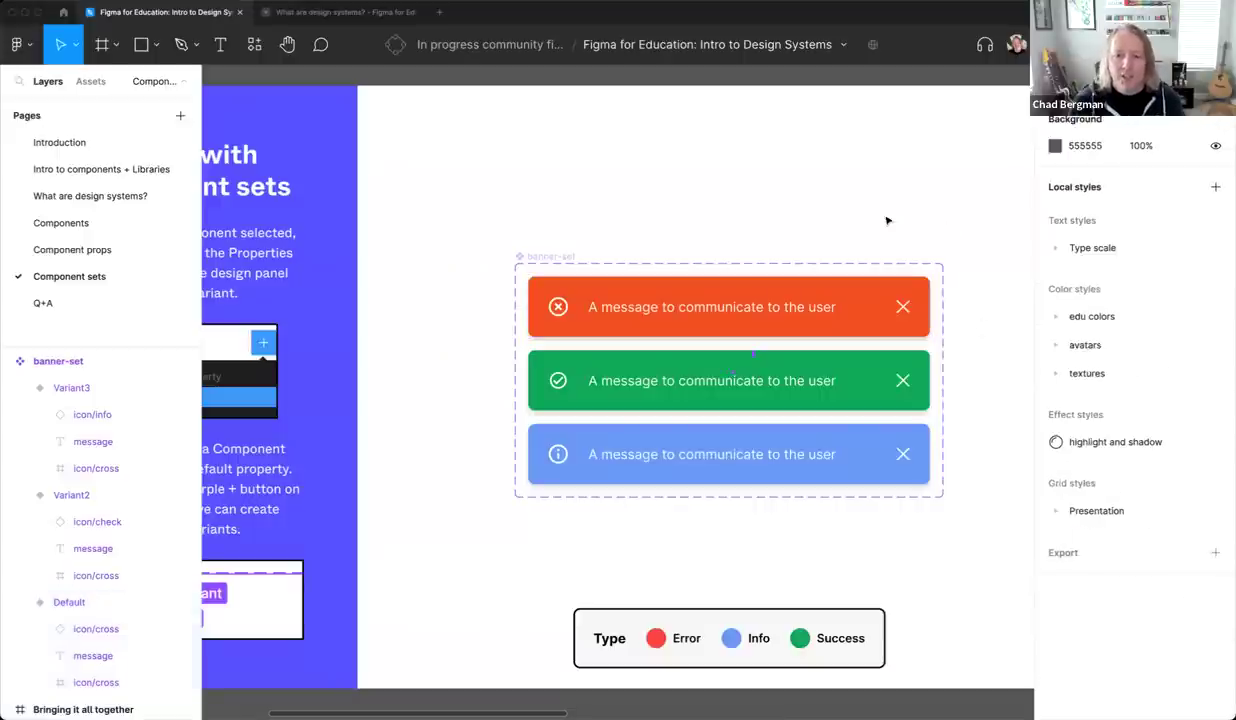
click(882, 288)
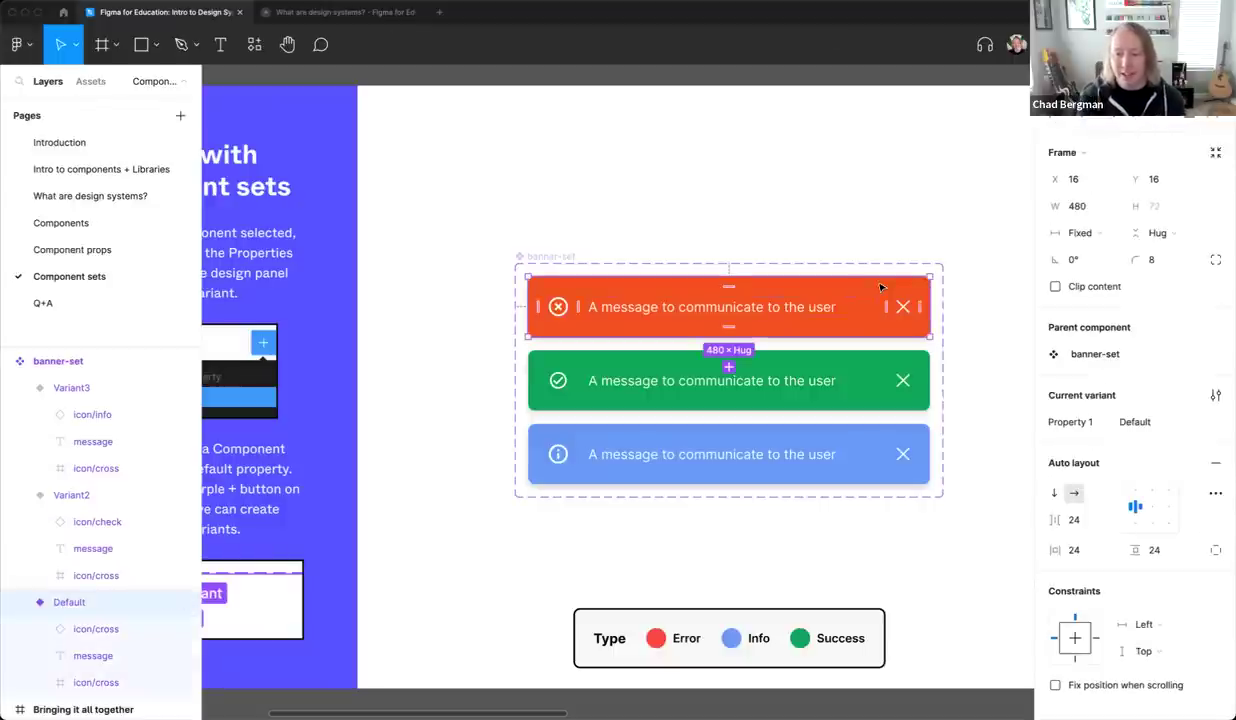
scroll(1130, 400, down, 5)
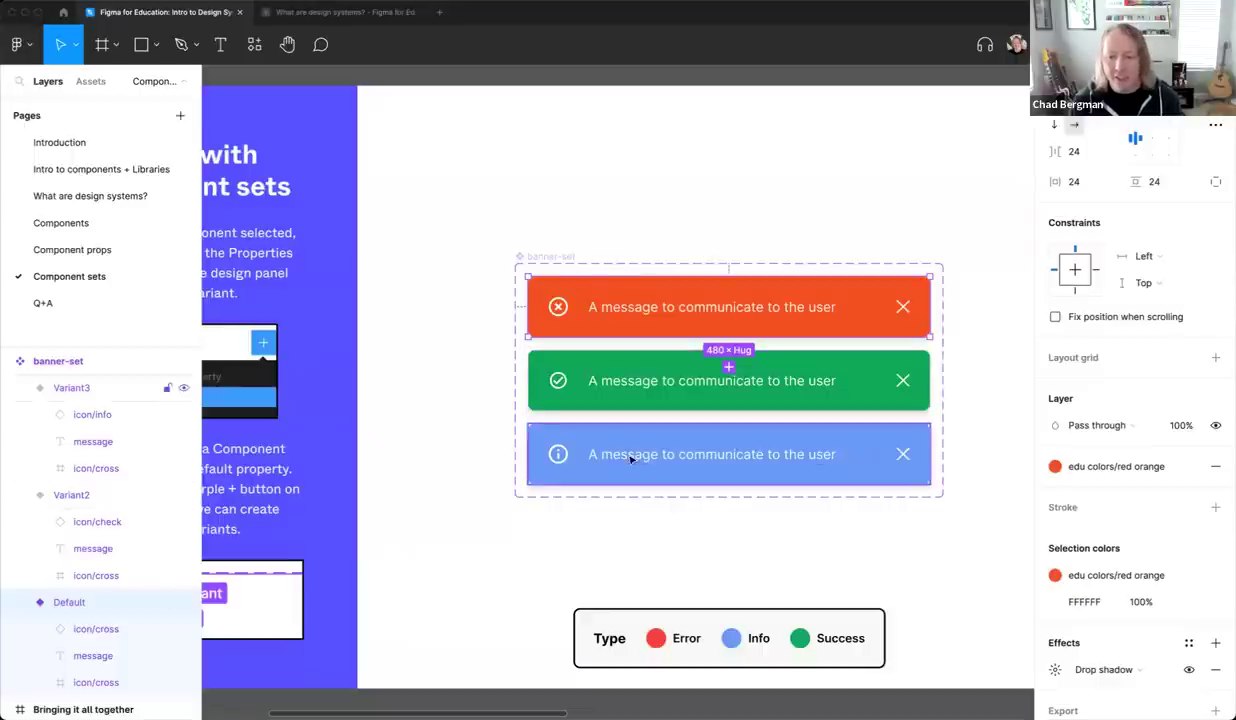
click(689, 200)
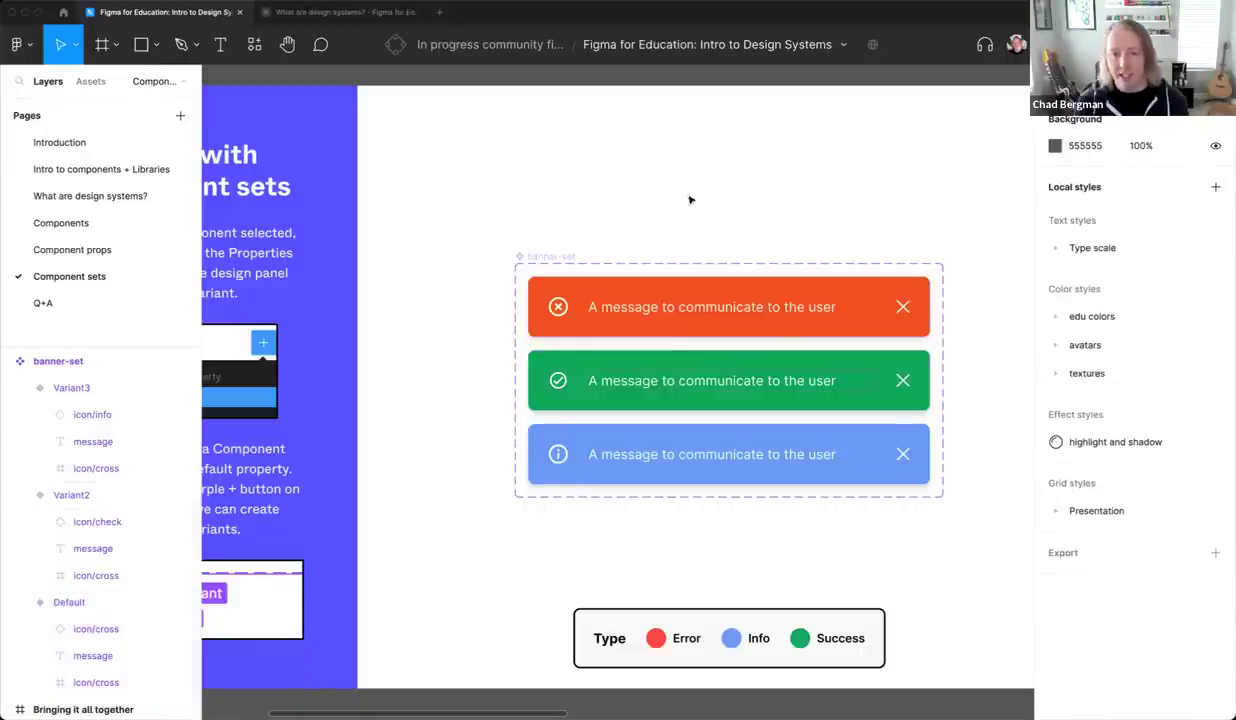
click(601, 278)
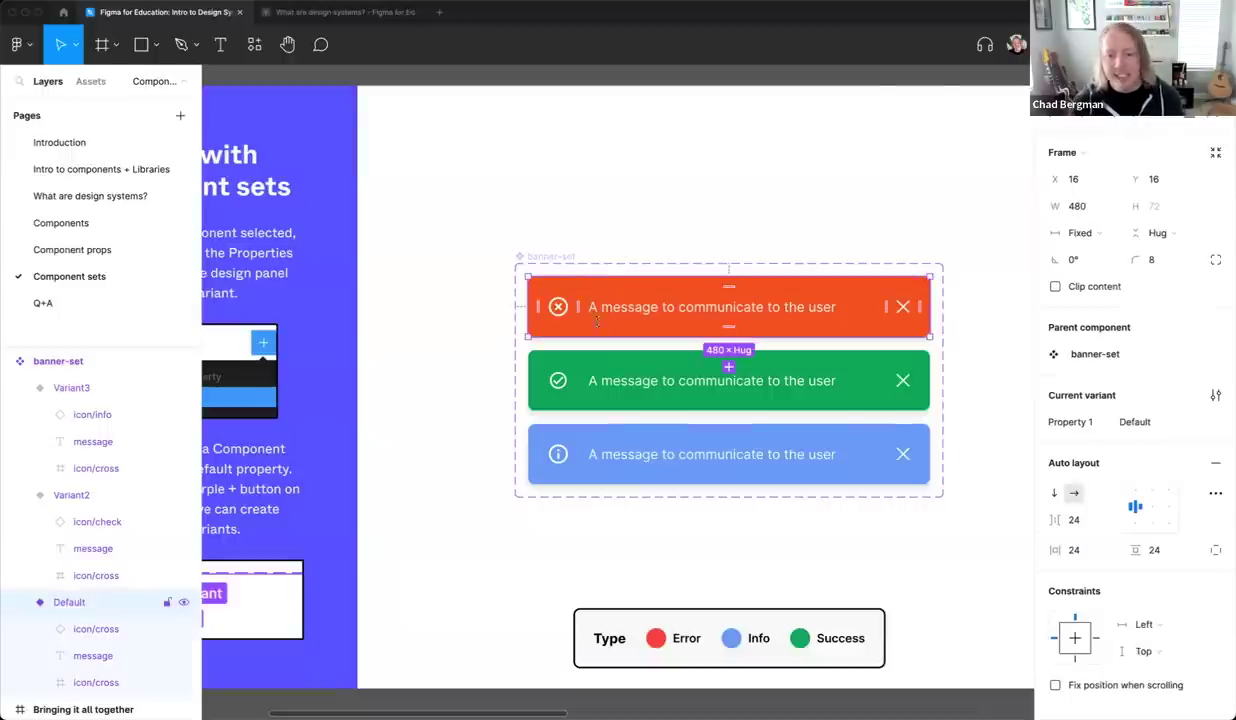
click(593, 364)
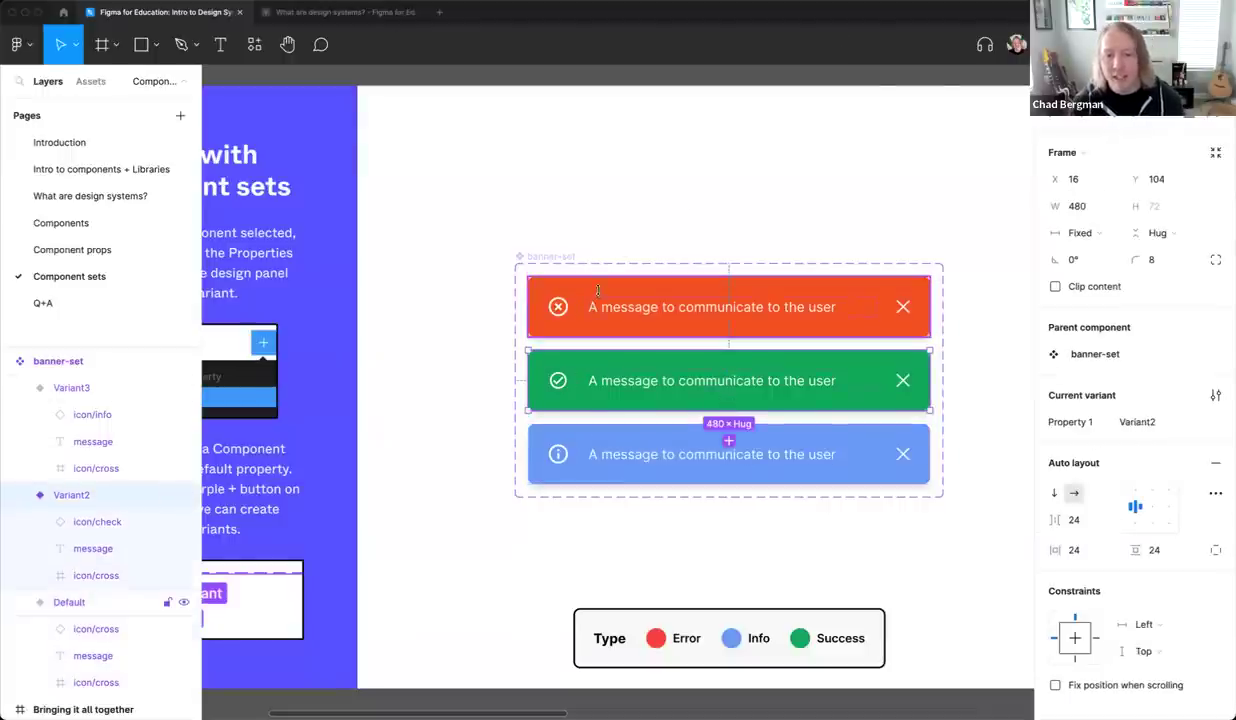
Set the Property 1 value of the red orange banner variant to "error"
click(110, 602)
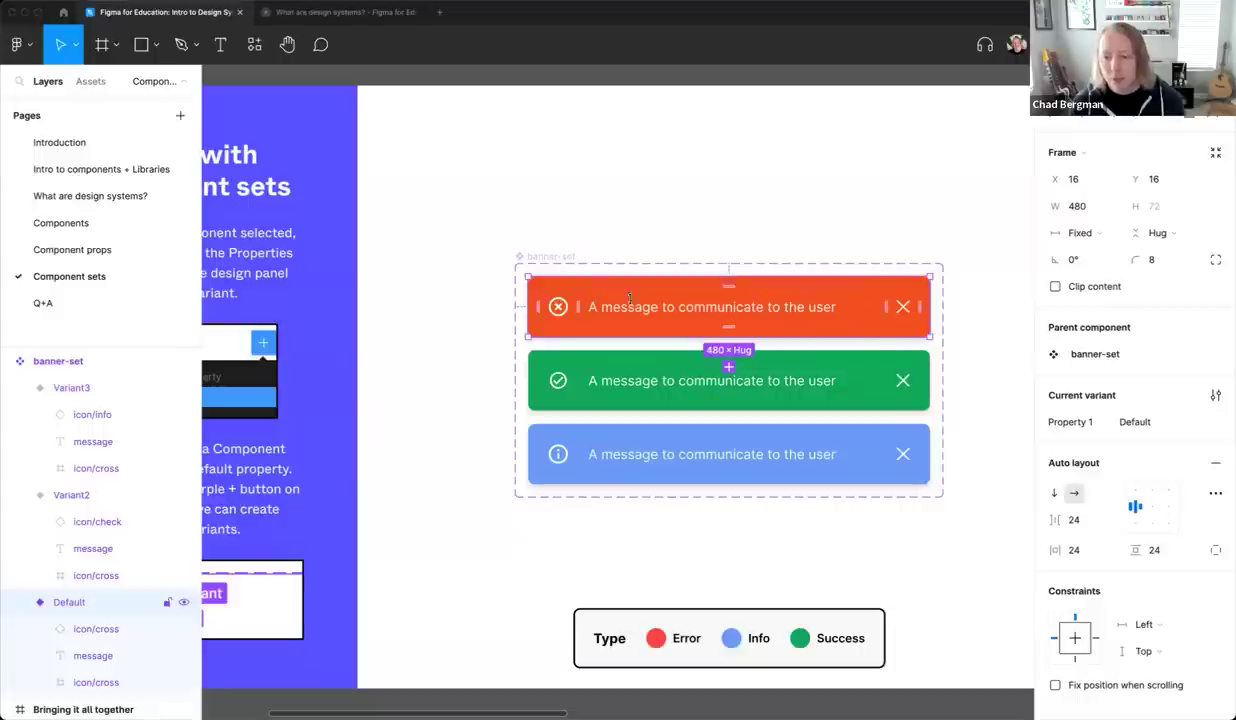
click(1150, 422)
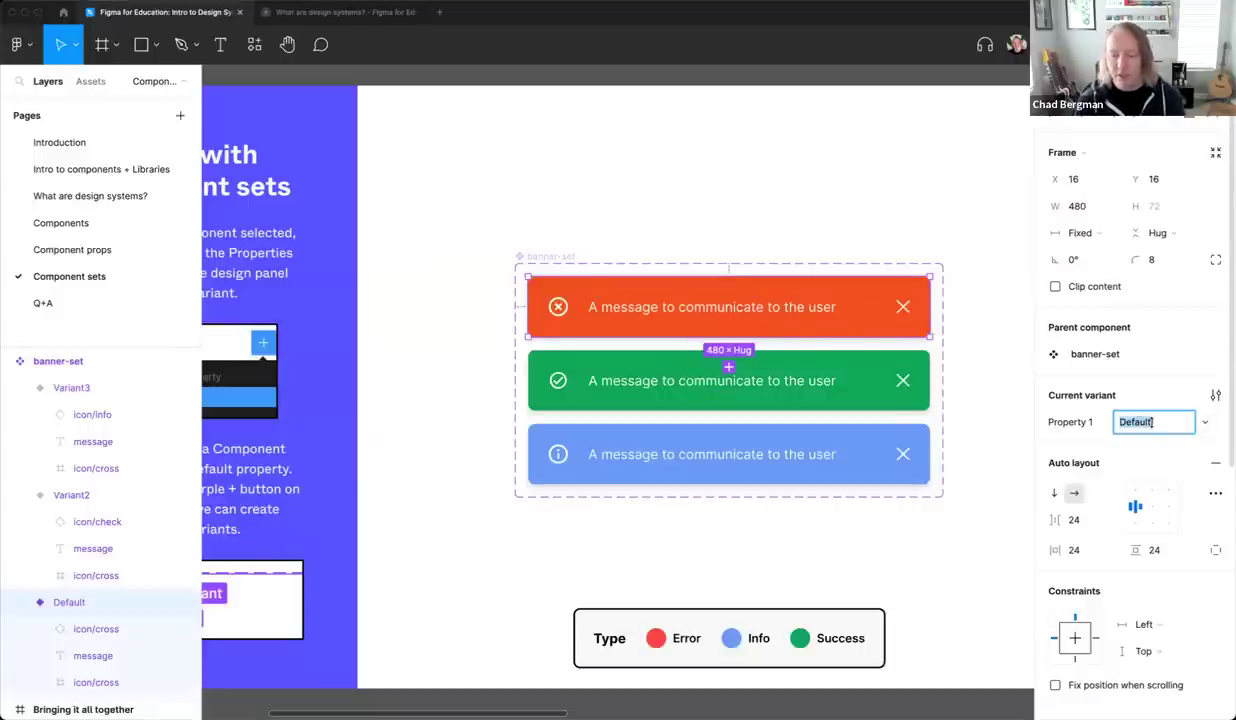
text(Error)
key(Return)
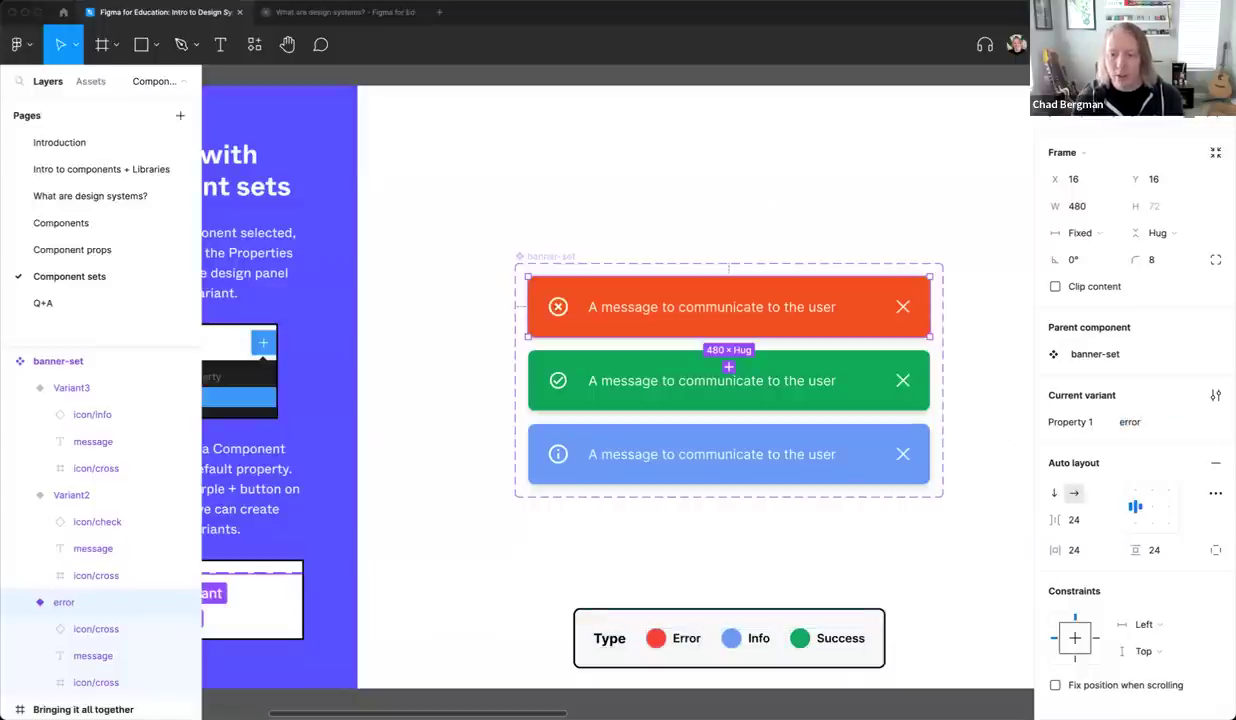
Set the Property 1 value of the green banner variant to "success"
click(862, 387)
click(1115, 422)
text(success)
key(Return)
Set the Property 1 value of the light blue banner variant to "info" and deselect it
click(684, 455)
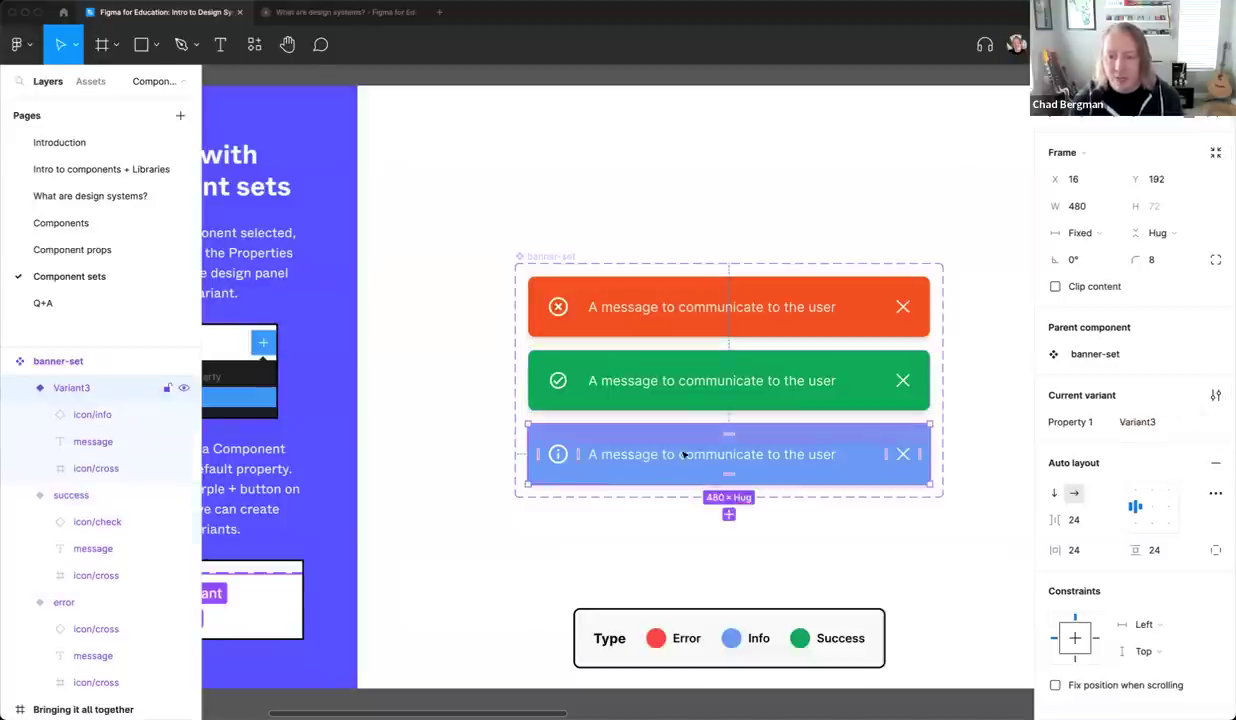
click(1138, 422)
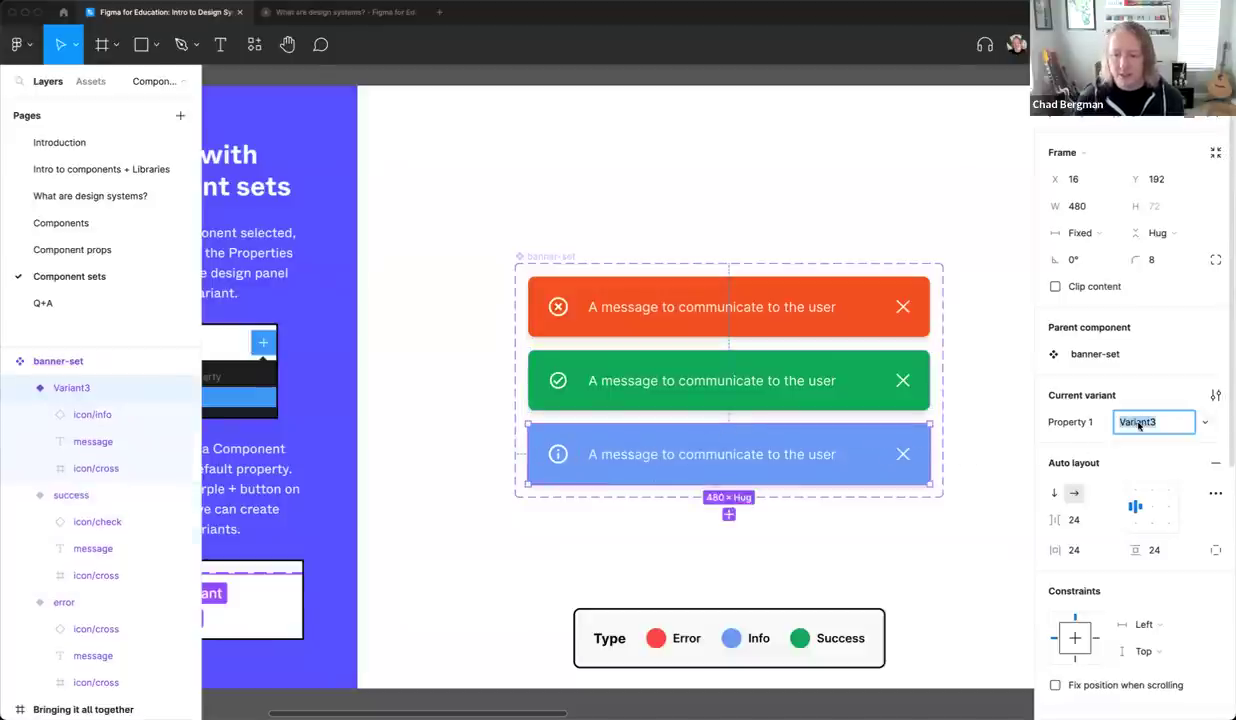
text(info)
key(Return)
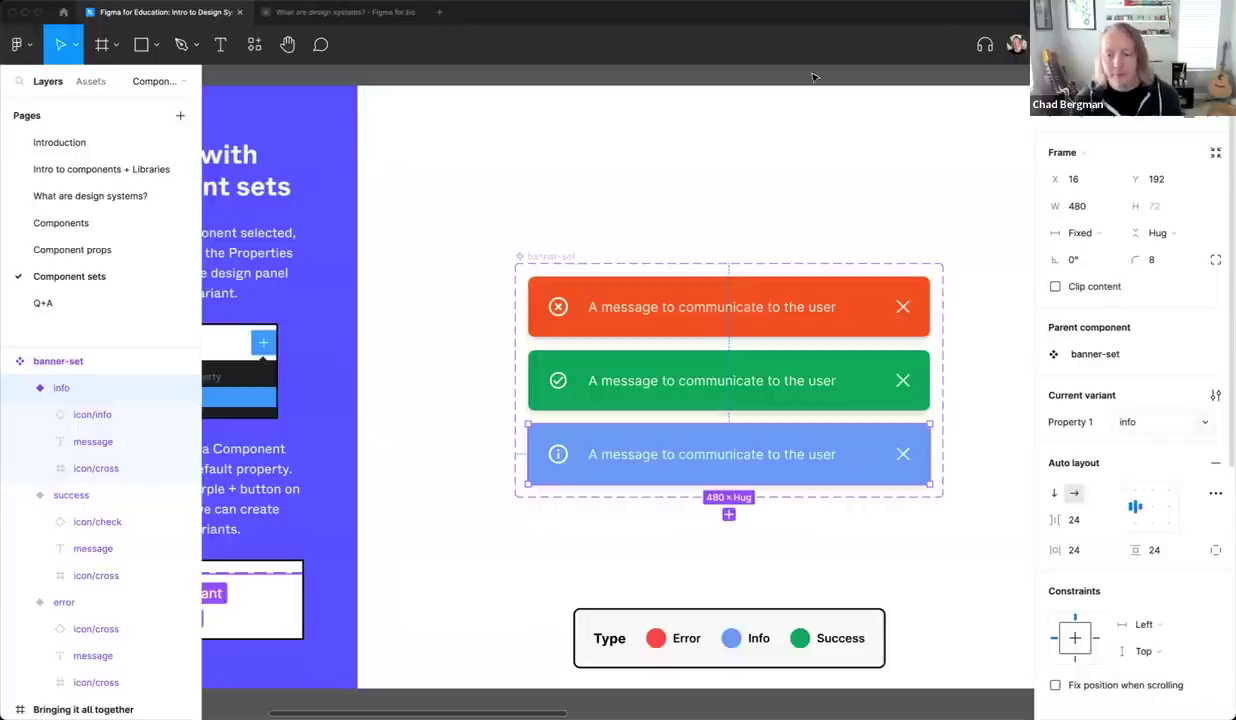
click(609, 151)
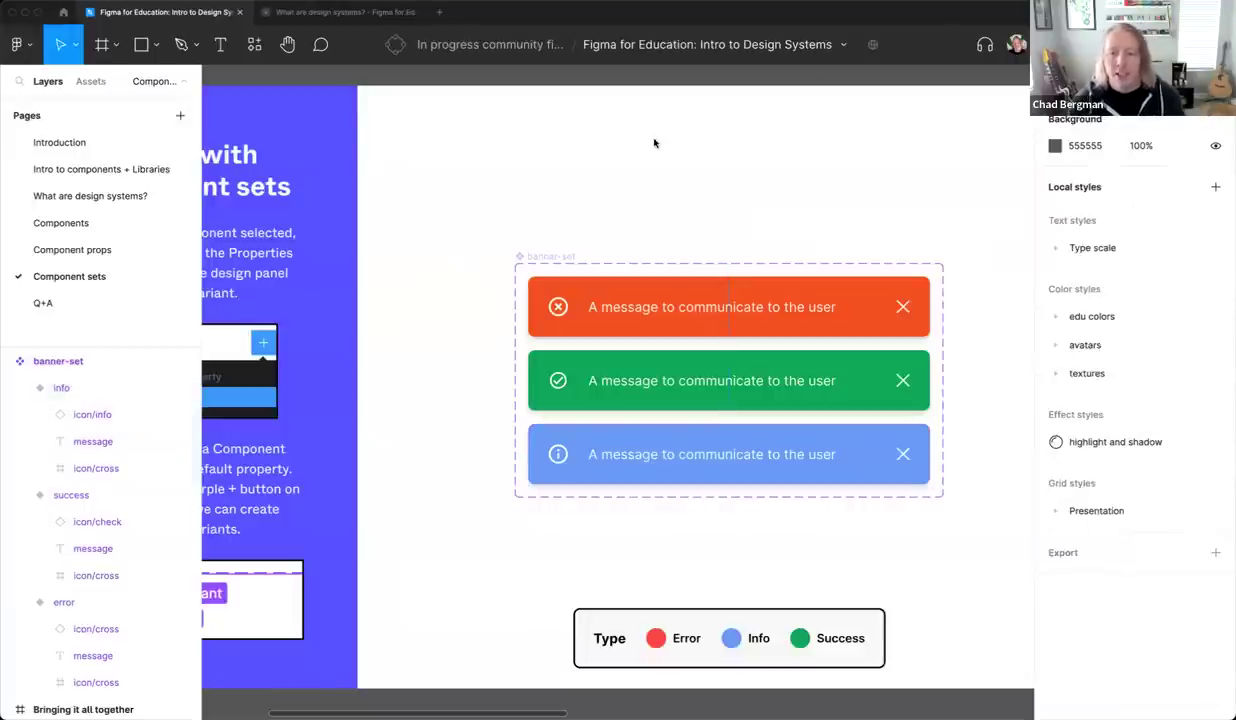
Rename the variant property Property 1 of the banner-set component set to "type" and clear the selection
click(552, 257)
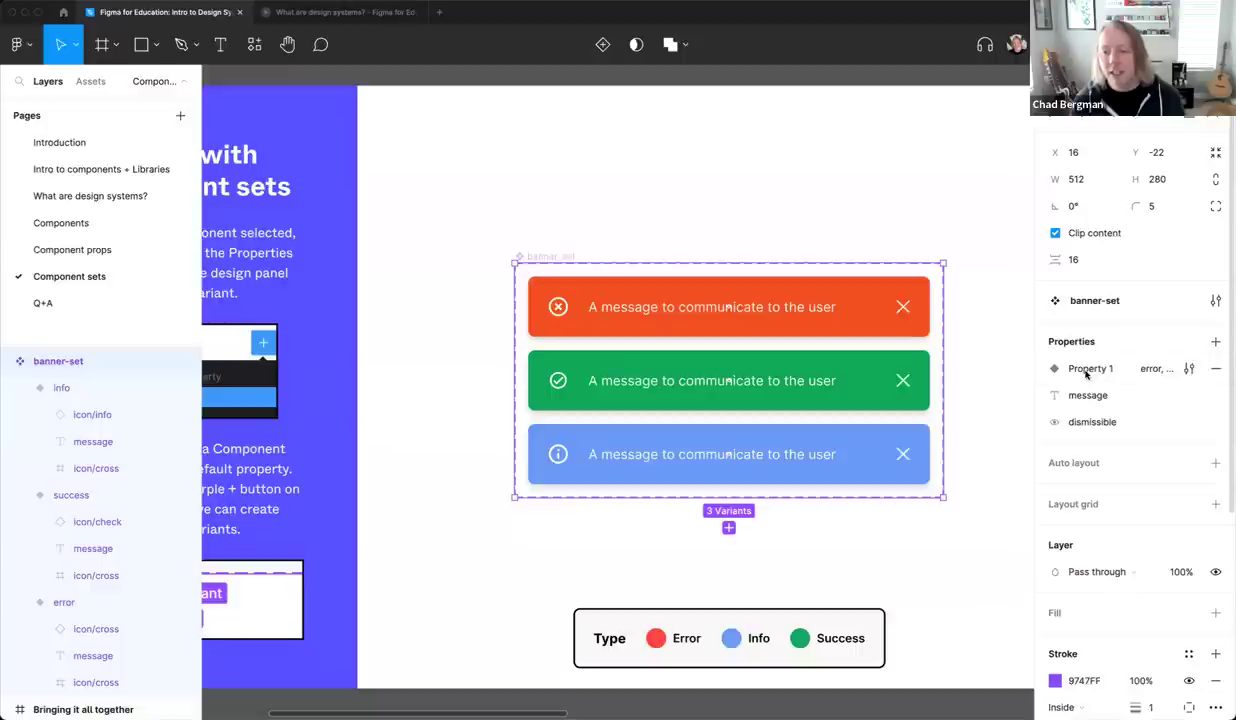
double_click(1086, 370)
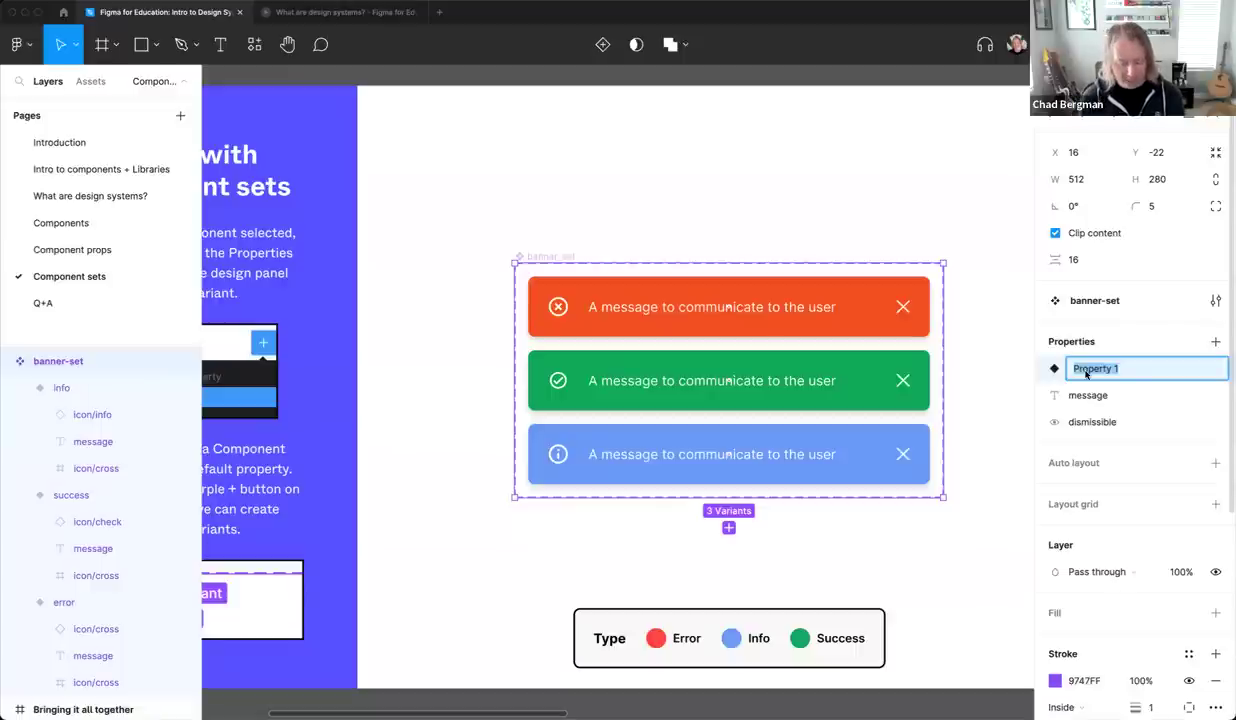
text(type)
key(Return)
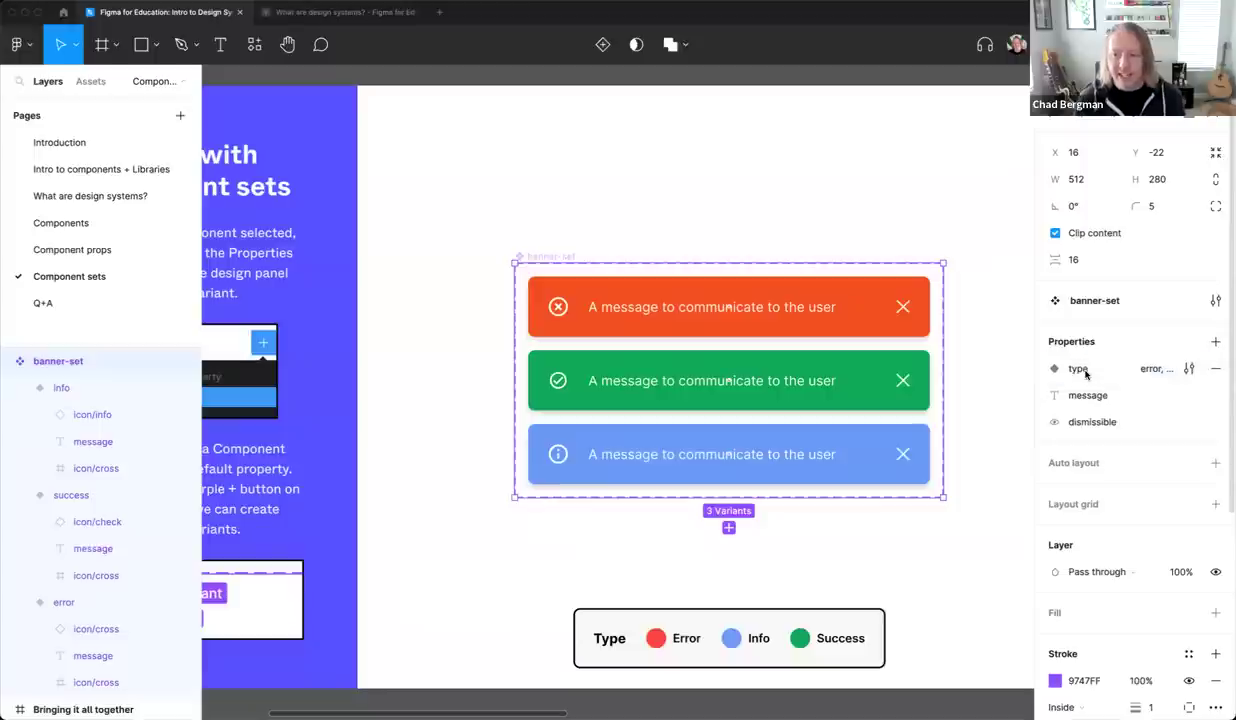
click(861, 175)
Place an instance of the banner-set component from the local component sets over the list mockup's lower edge
scroll(861, 176, down, 3)
scroll(861, 176, right, 2)
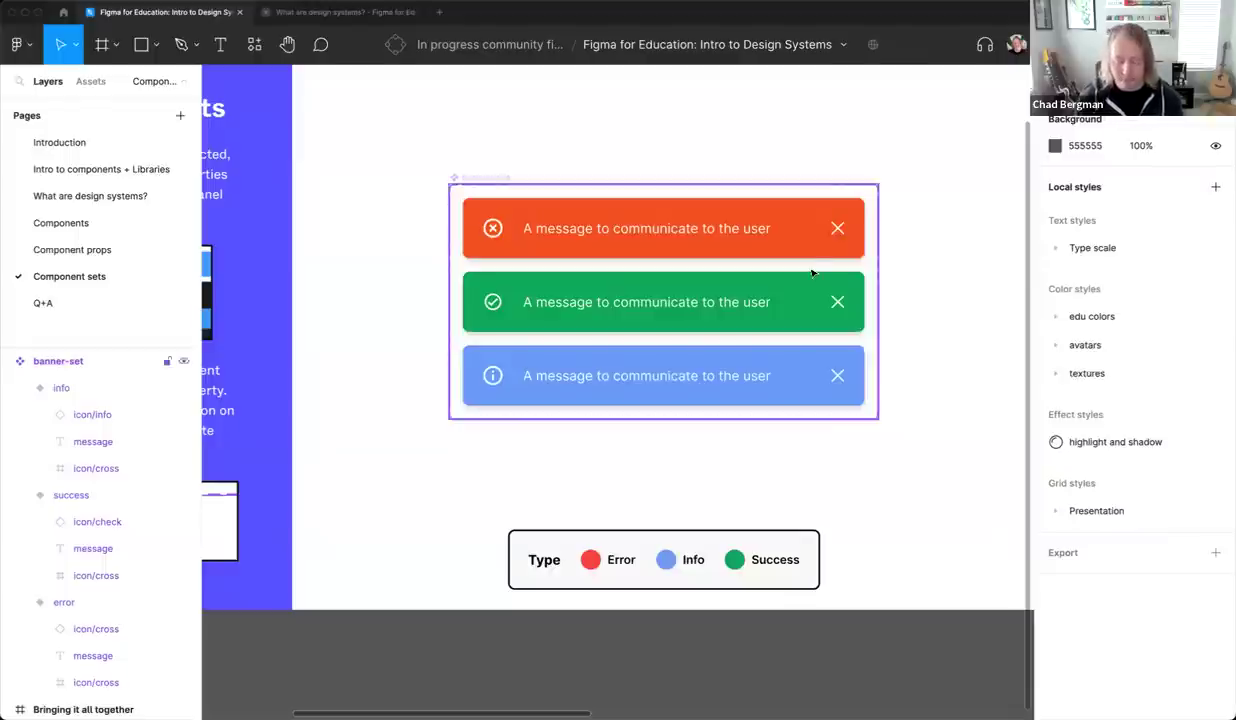
key(n)
key(n)
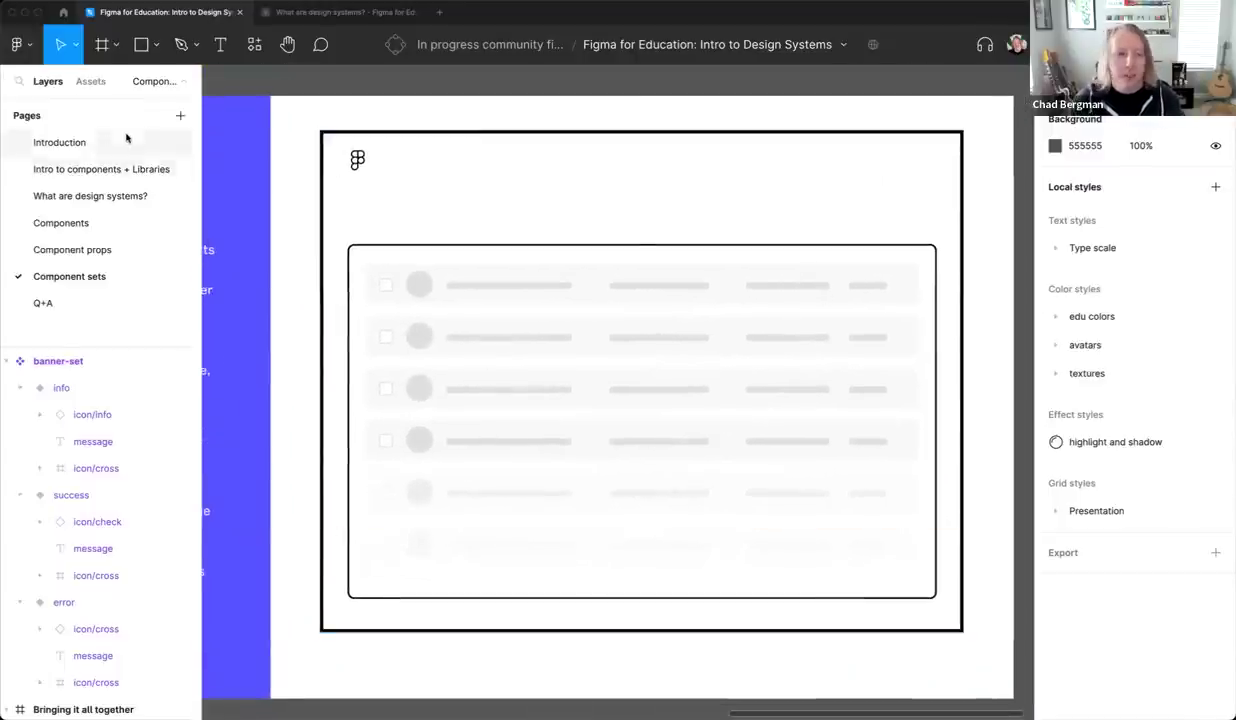
click(84, 81)
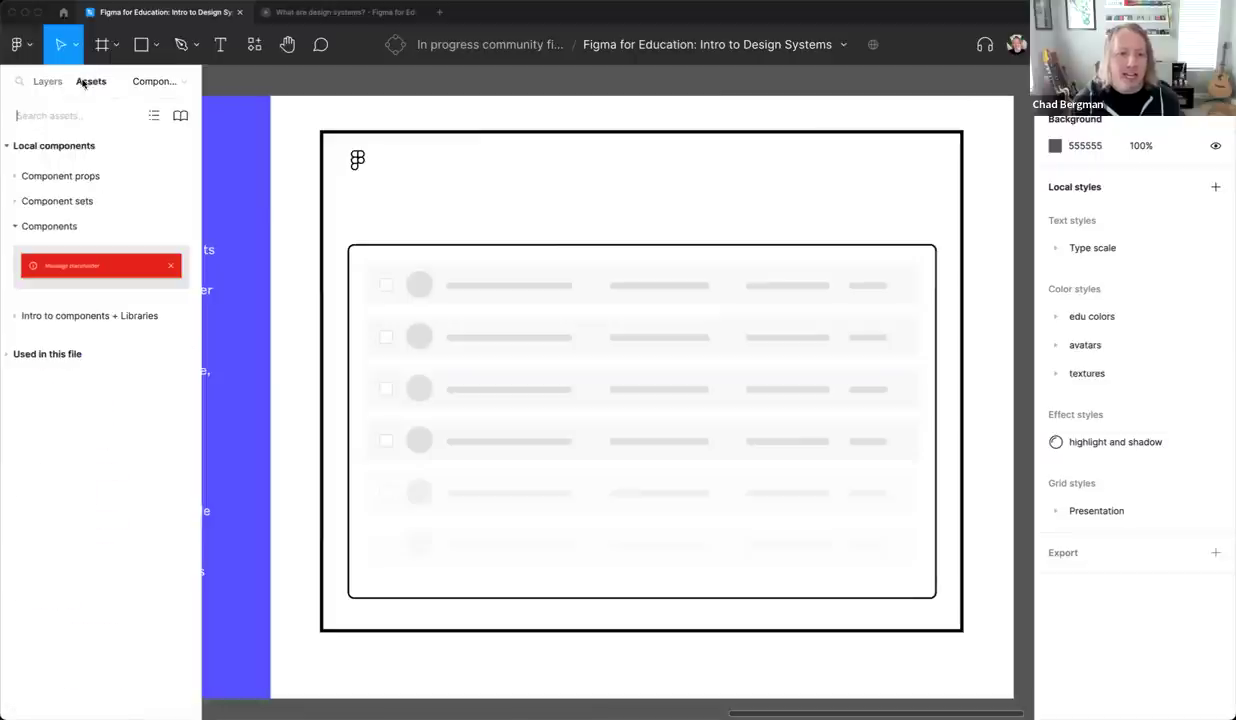
click(14, 226)
click(14, 176)
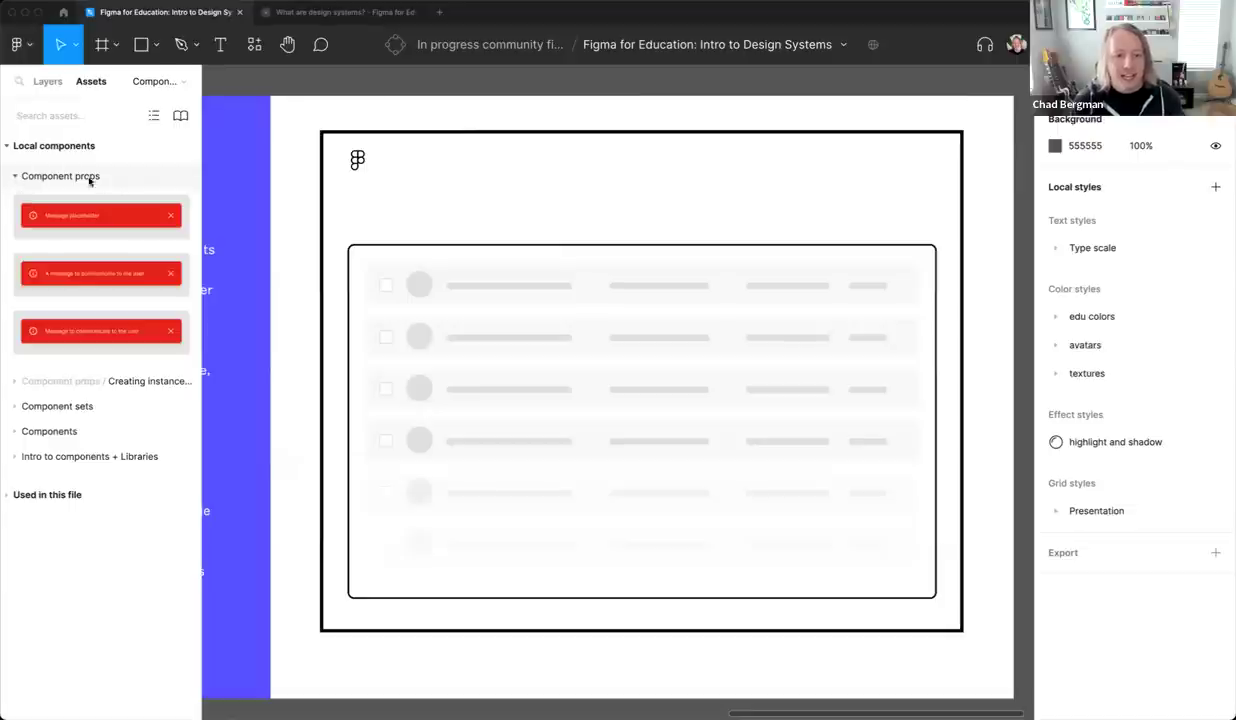
click(15, 177)
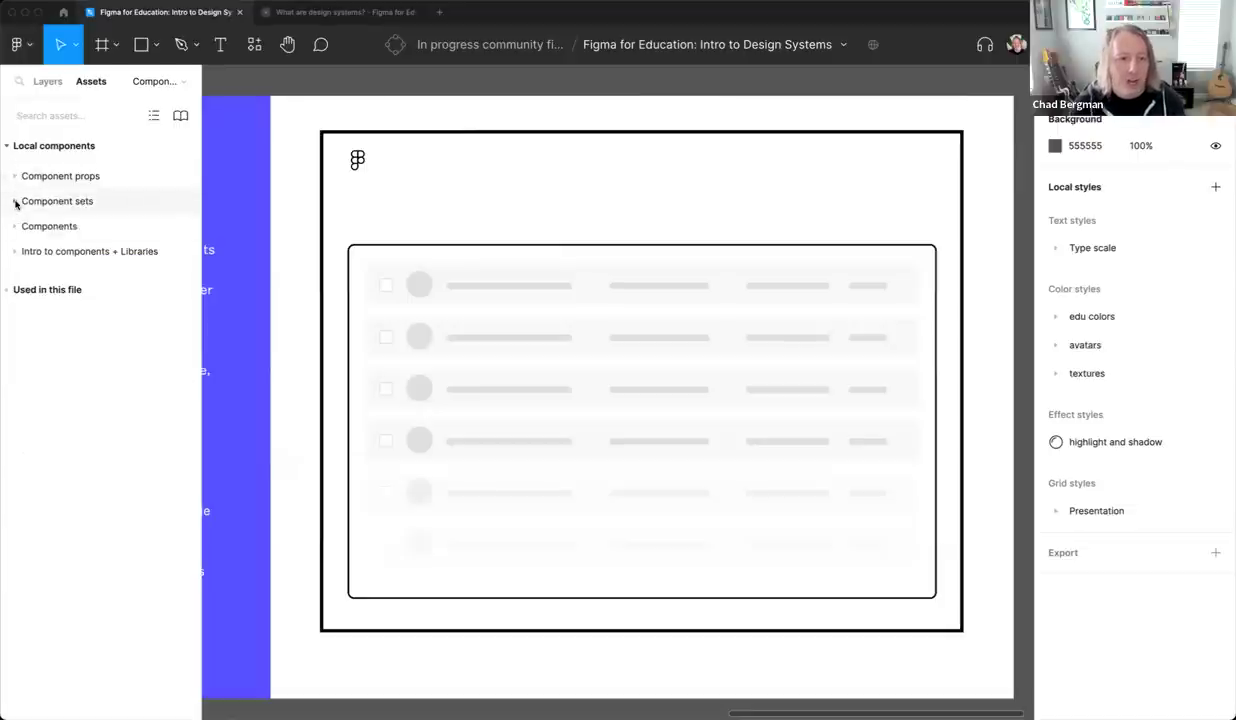
click(14, 201)
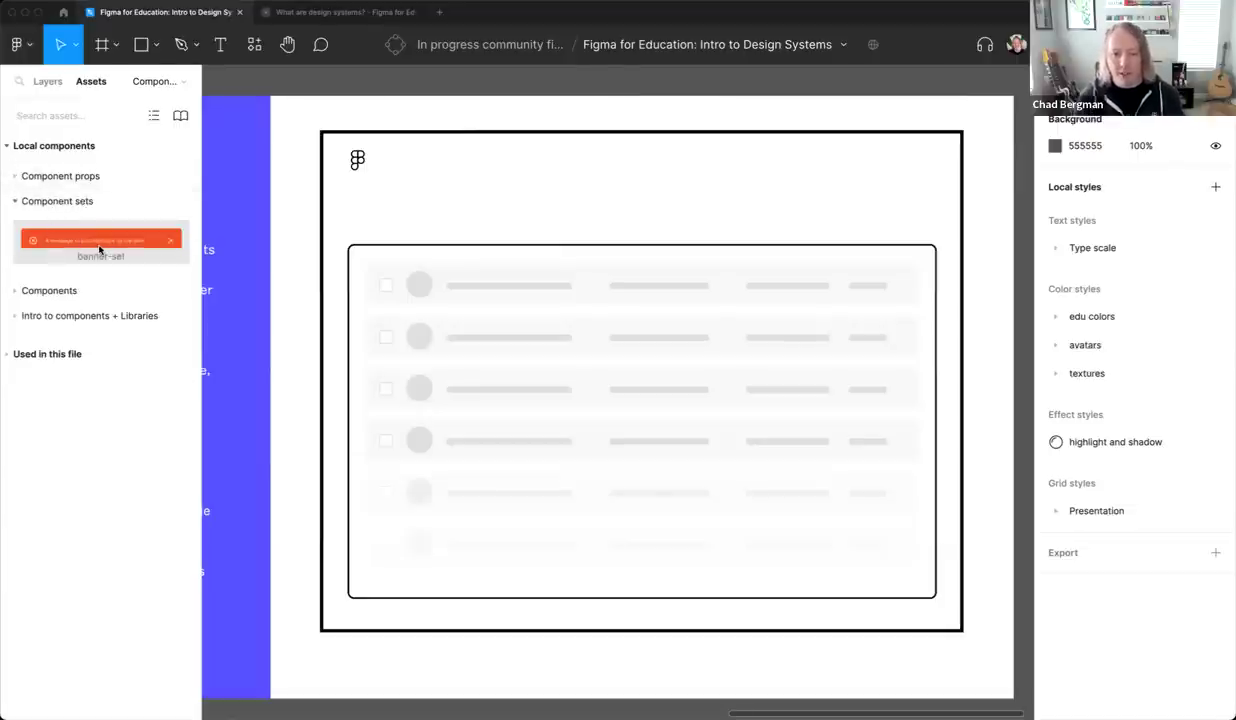
drag(99, 249, 617, 568)
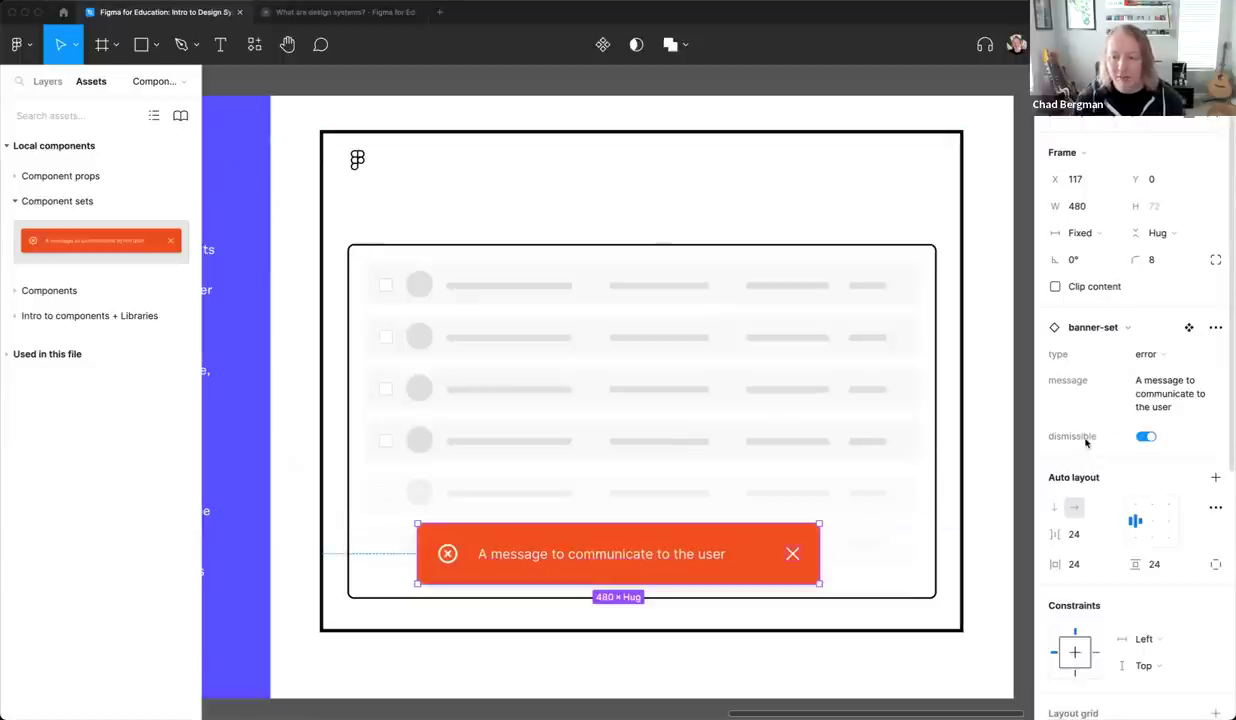
Try switching the placed banner's dismissible property off and back on
click(1145, 437)
click(1145, 437)
click(1145, 437)
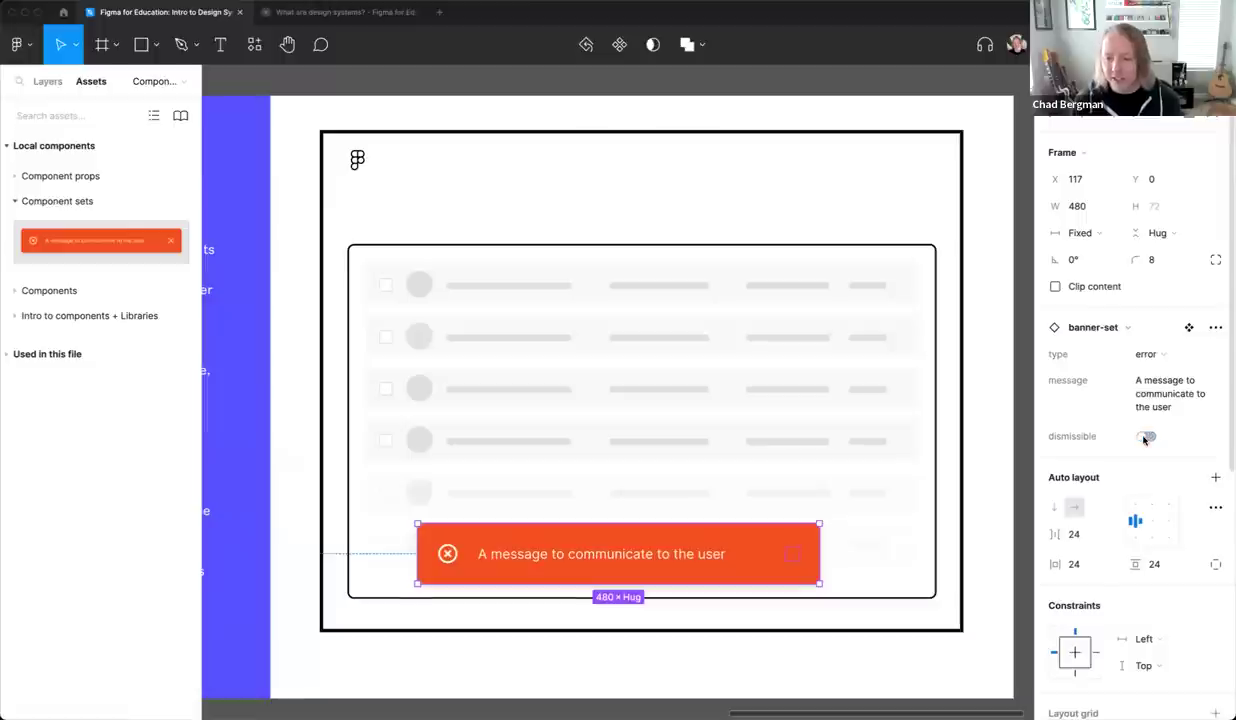
click(1145, 437)
Set the banner instance's message to "You have added this to your cart"
click(1162, 393)
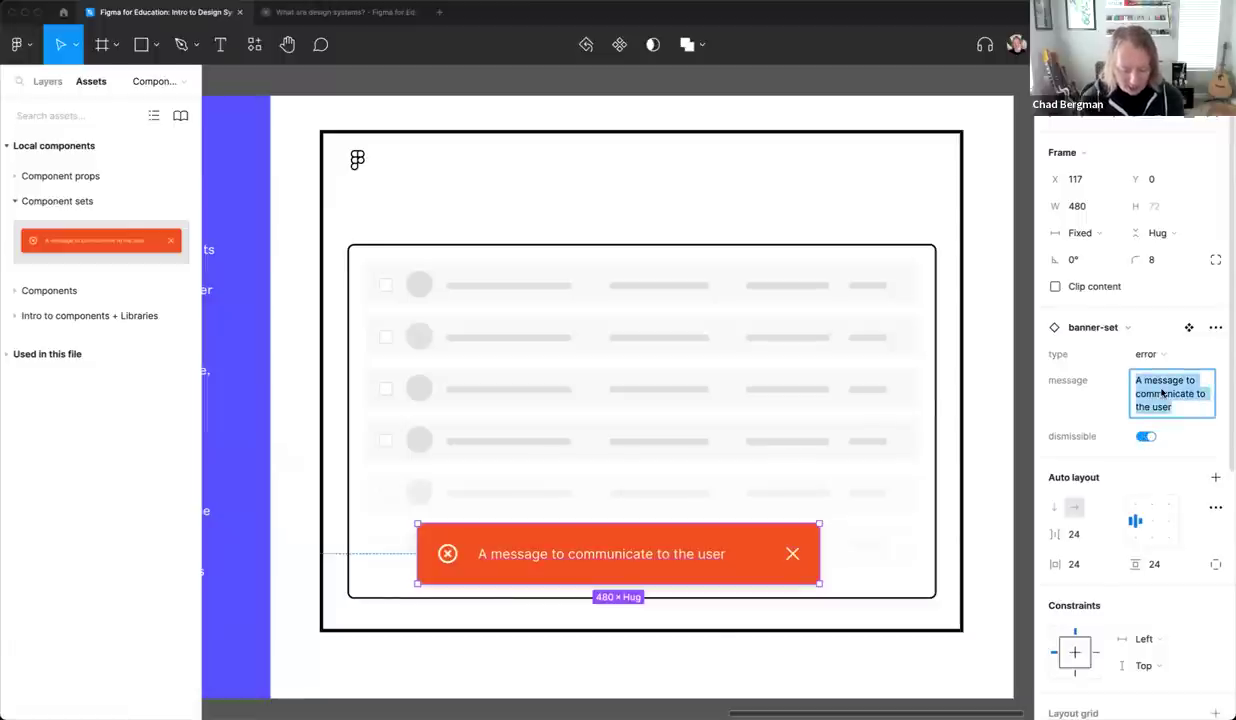
text(You hasv)
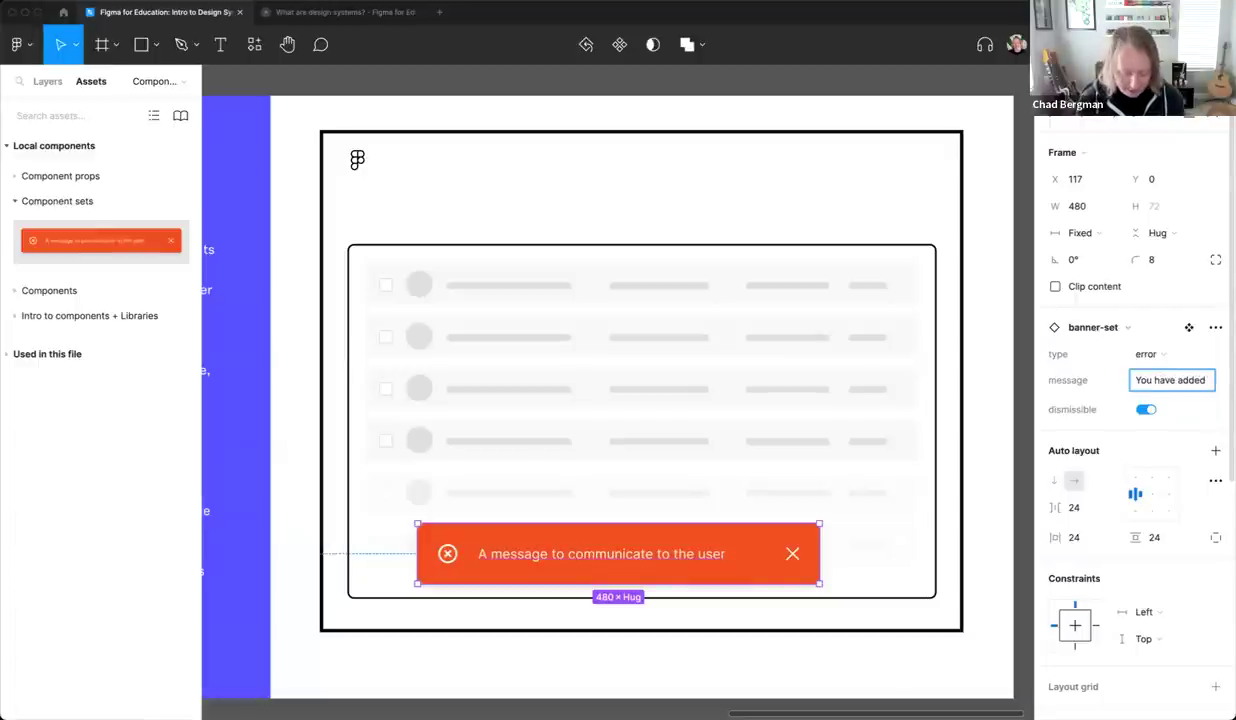
text(this to your cart)
key(Return)
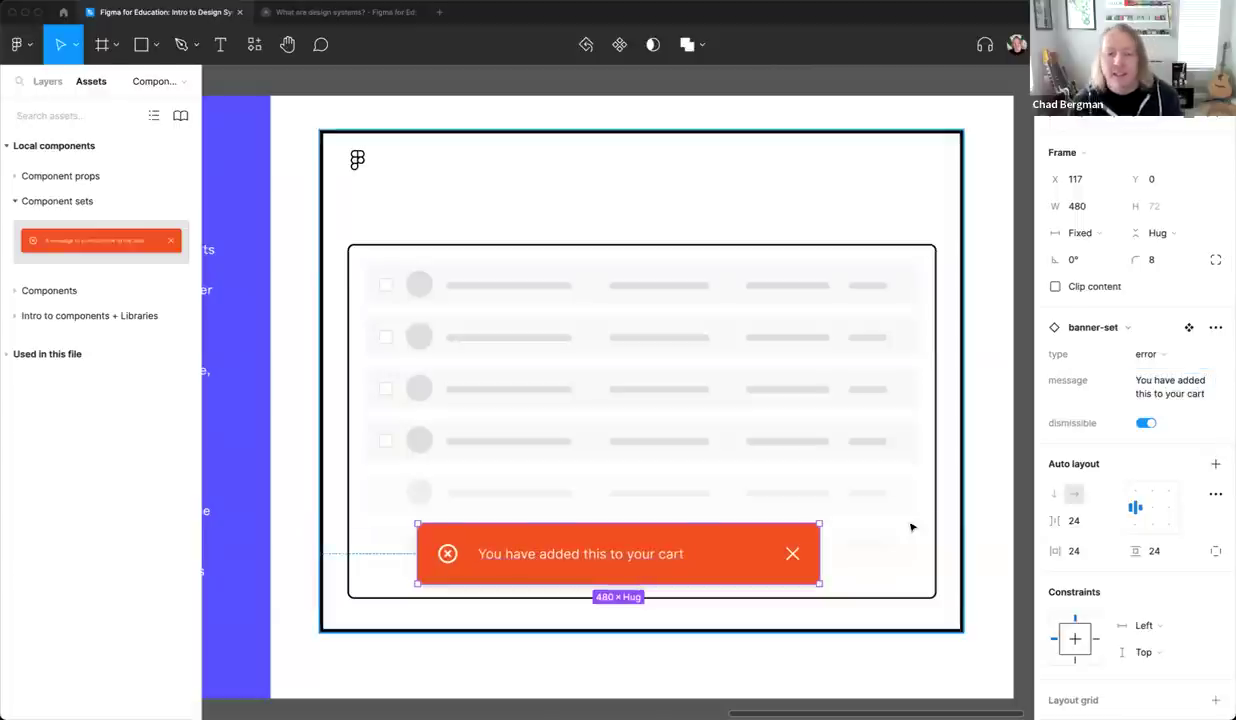
Switch the banner instance's type to success and deselect it
click(1138, 356)
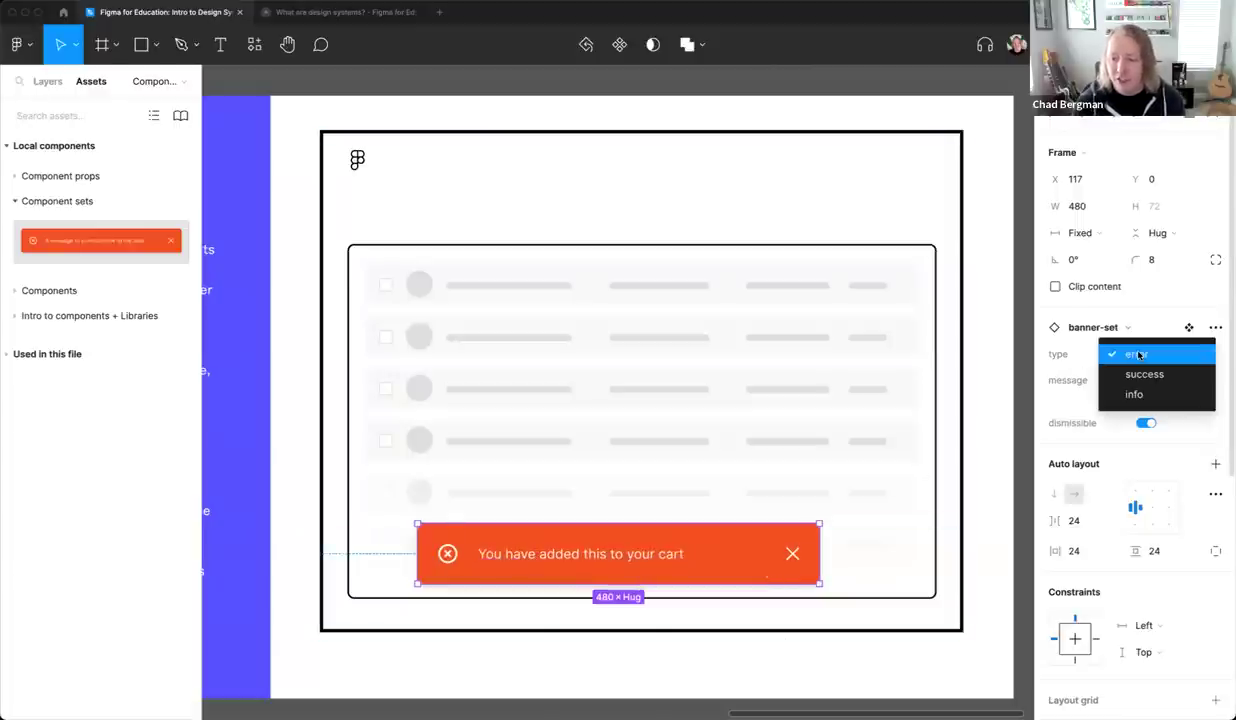
click(1138, 374)
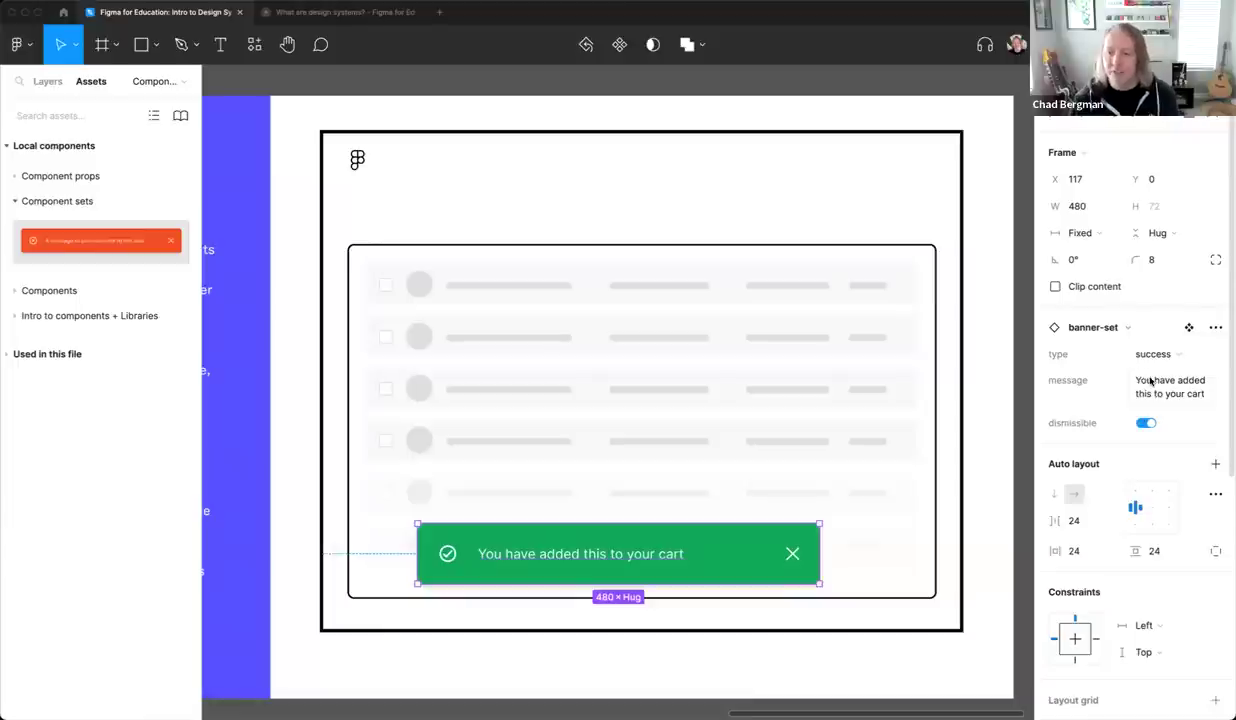
click(981, 374)
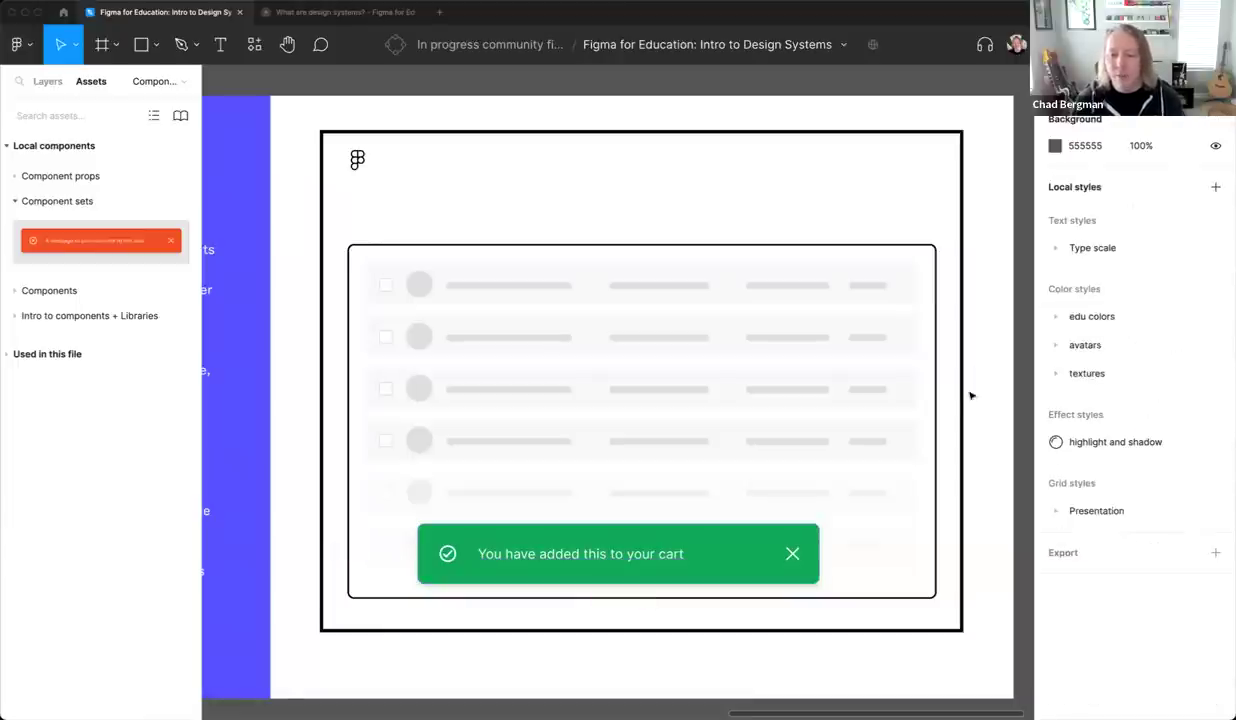
Move the banner instance to about X 145, Y 16 within the mockup
click(749, 551)
click(745, 552)
drag(745, 570, 752, 575)
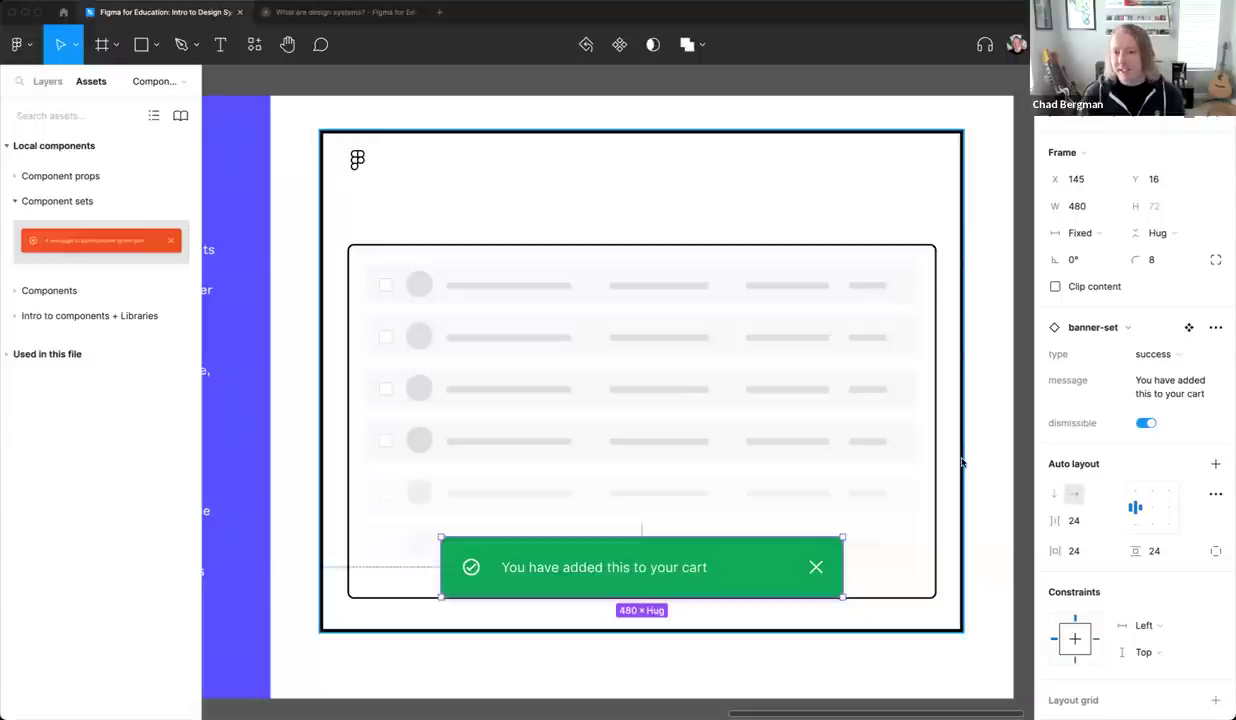
Set the banner instance's type to error, move it to about X 154, Y 39 and deselect it
click(1183, 355)
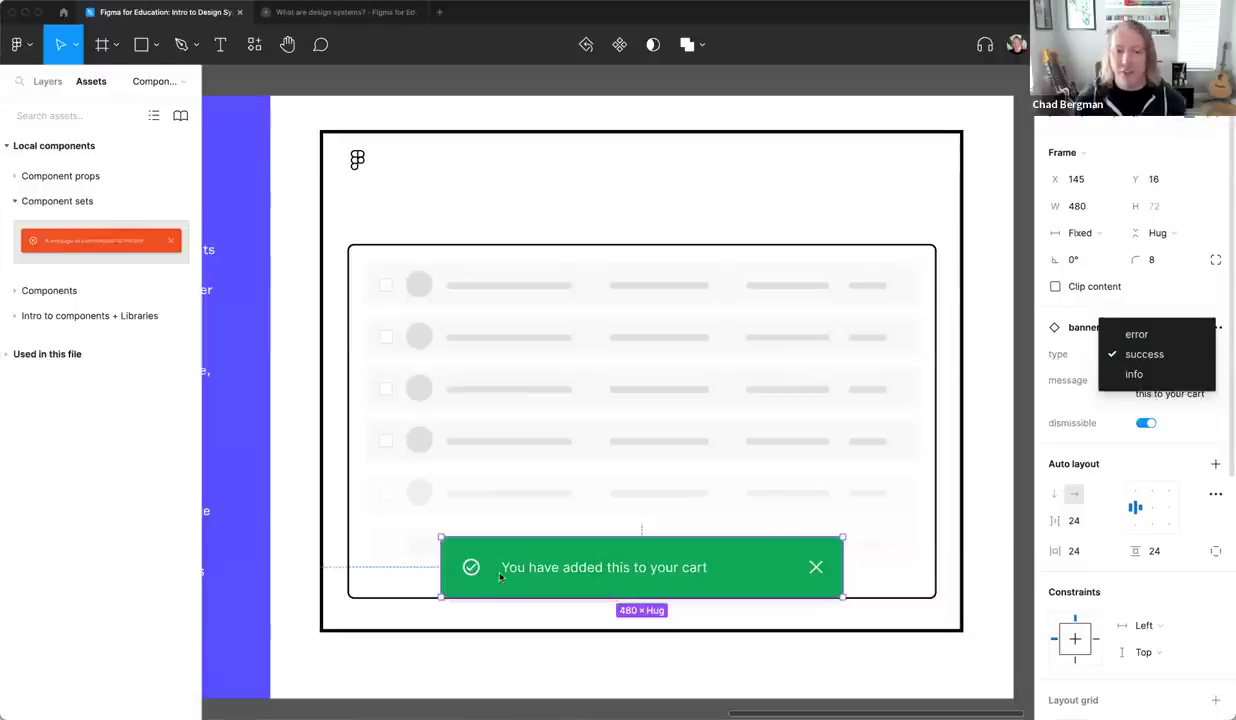
click(997, 555)
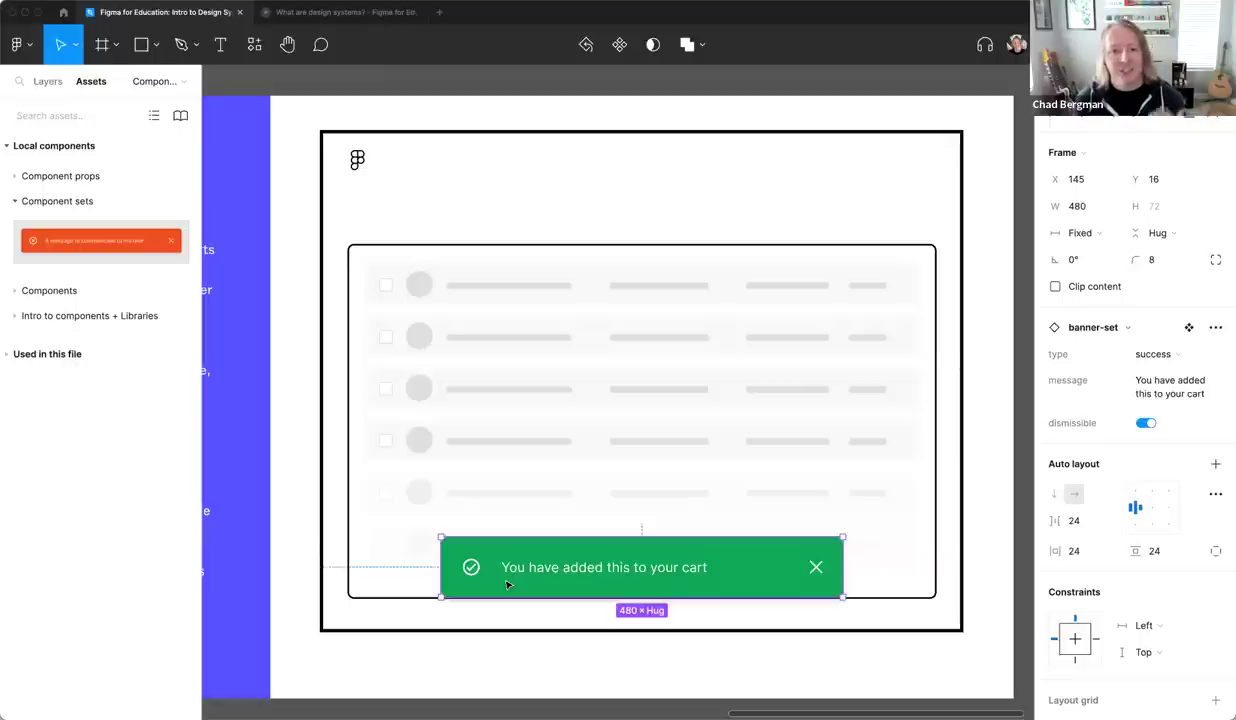
click(1166, 354)
click(1160, 337)
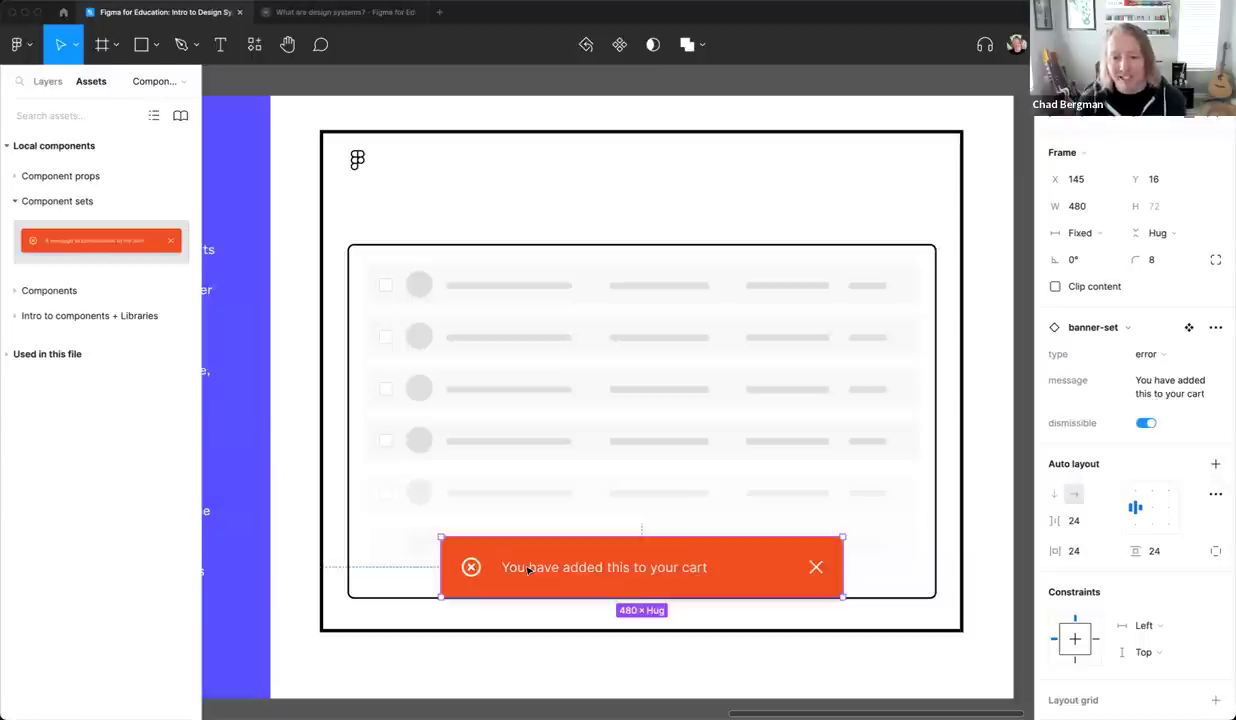
mouse_move(728, 576)
mouse_down()
mouse_move(756, 582)
mouse_move(737, 595)
mouse_up()
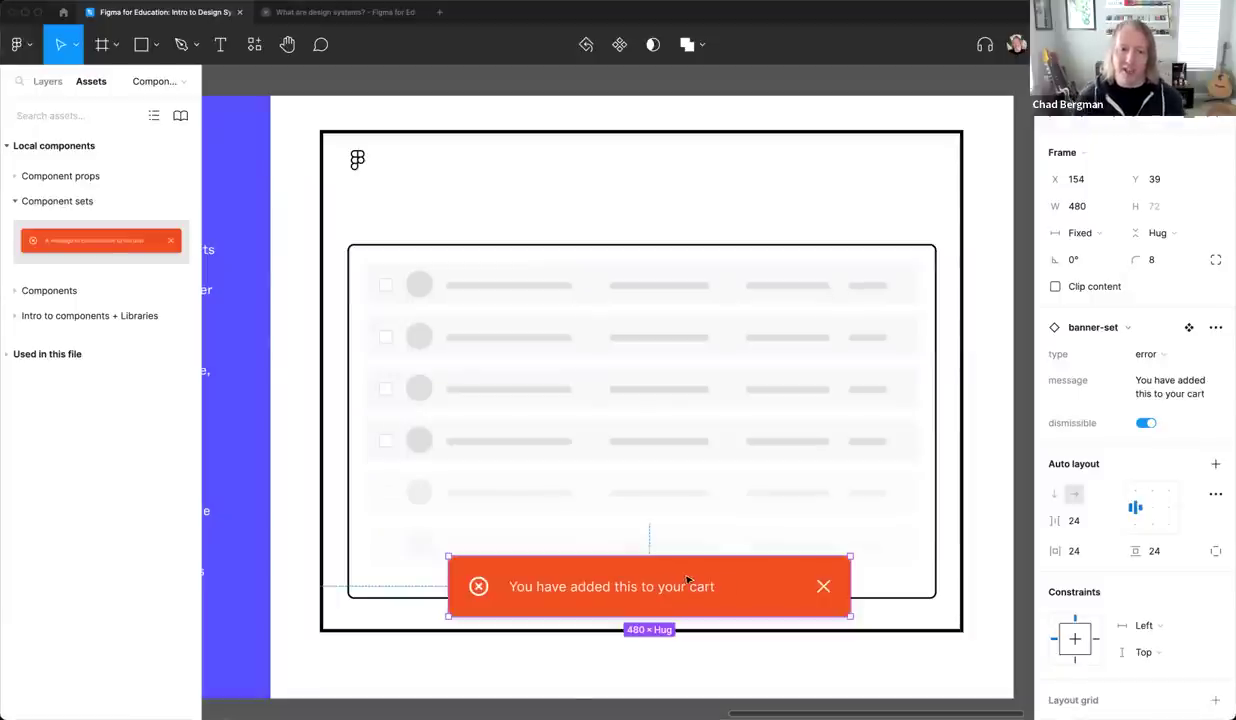
click(850, 353)
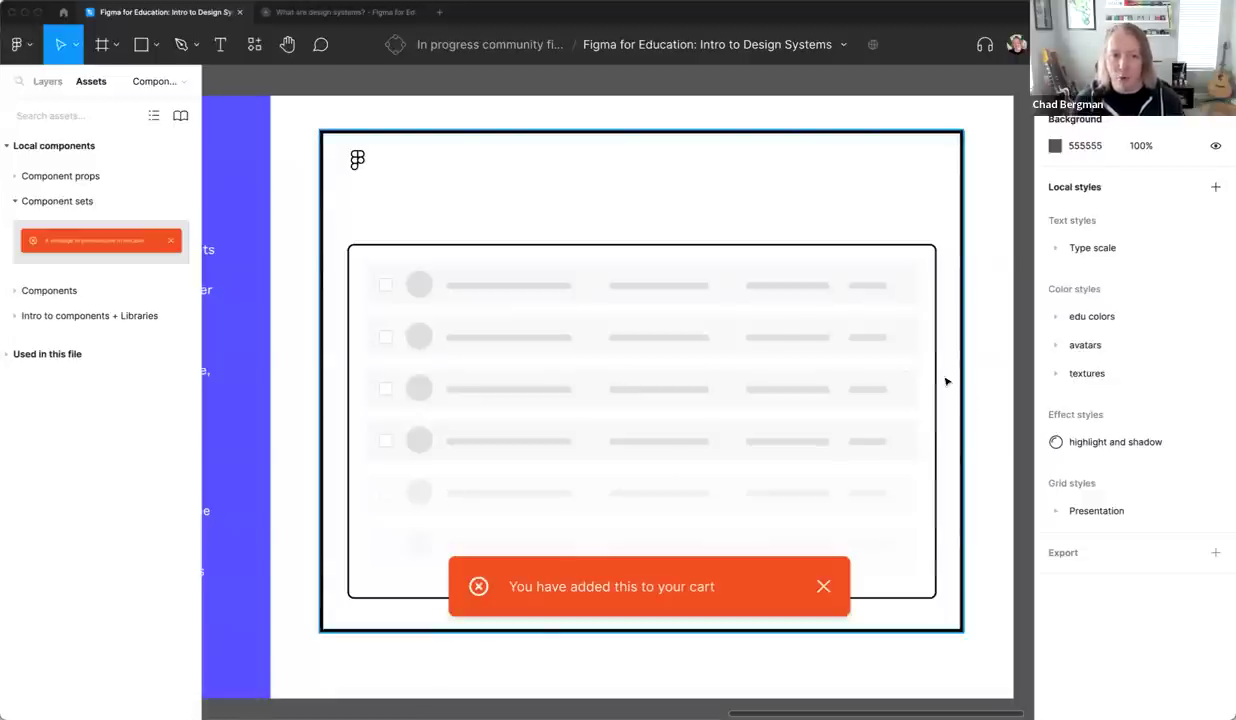
click(47, 81)
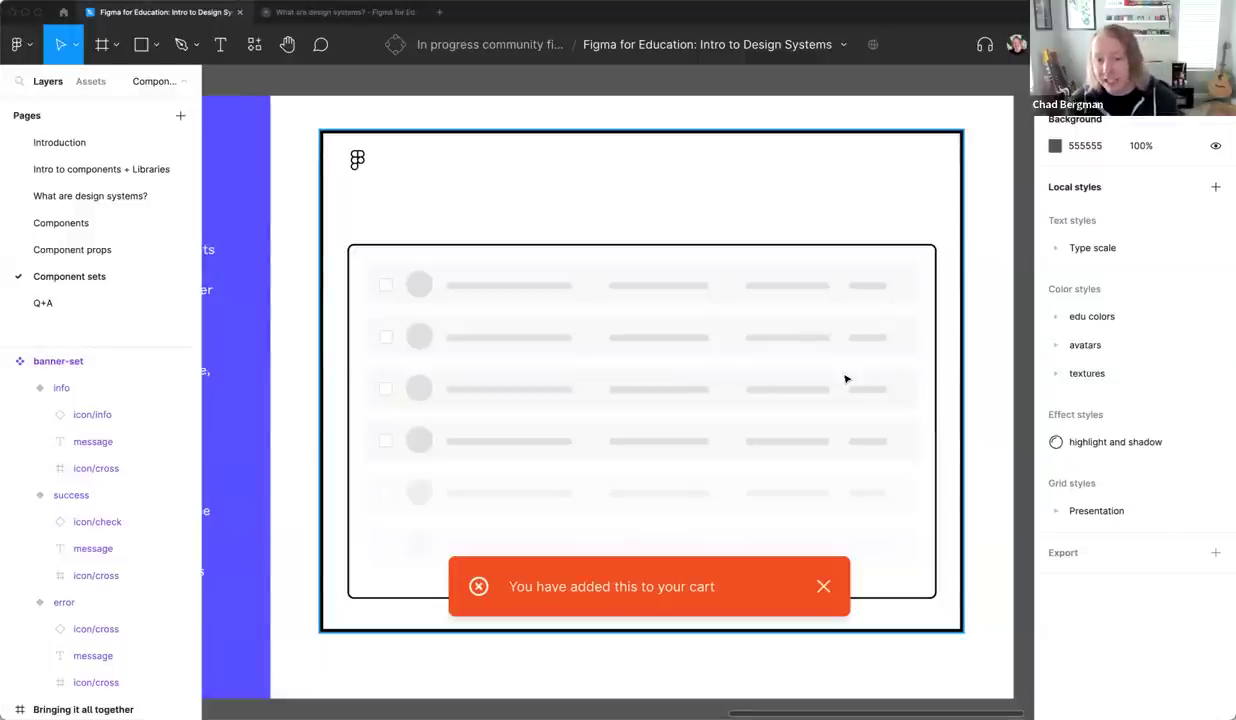
scroll(845, 379, right, 3)
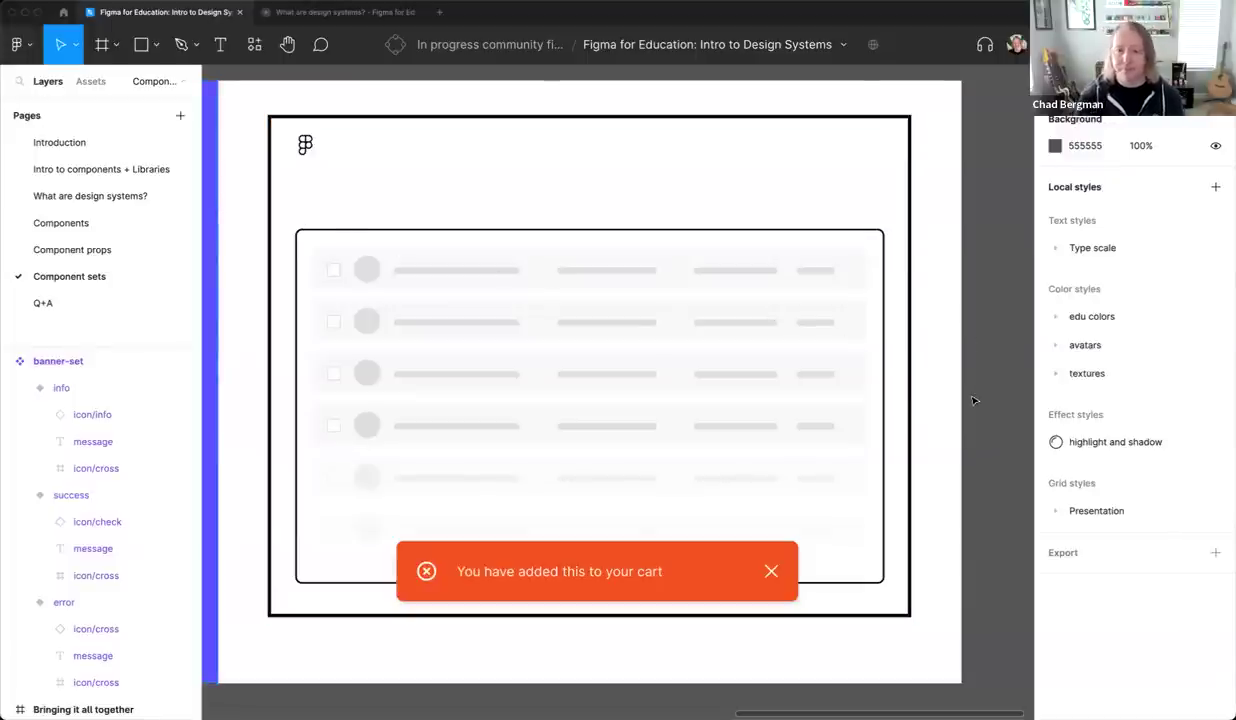
scroll(973, 400, up, 2)
scroll(973, 400, left, 2)
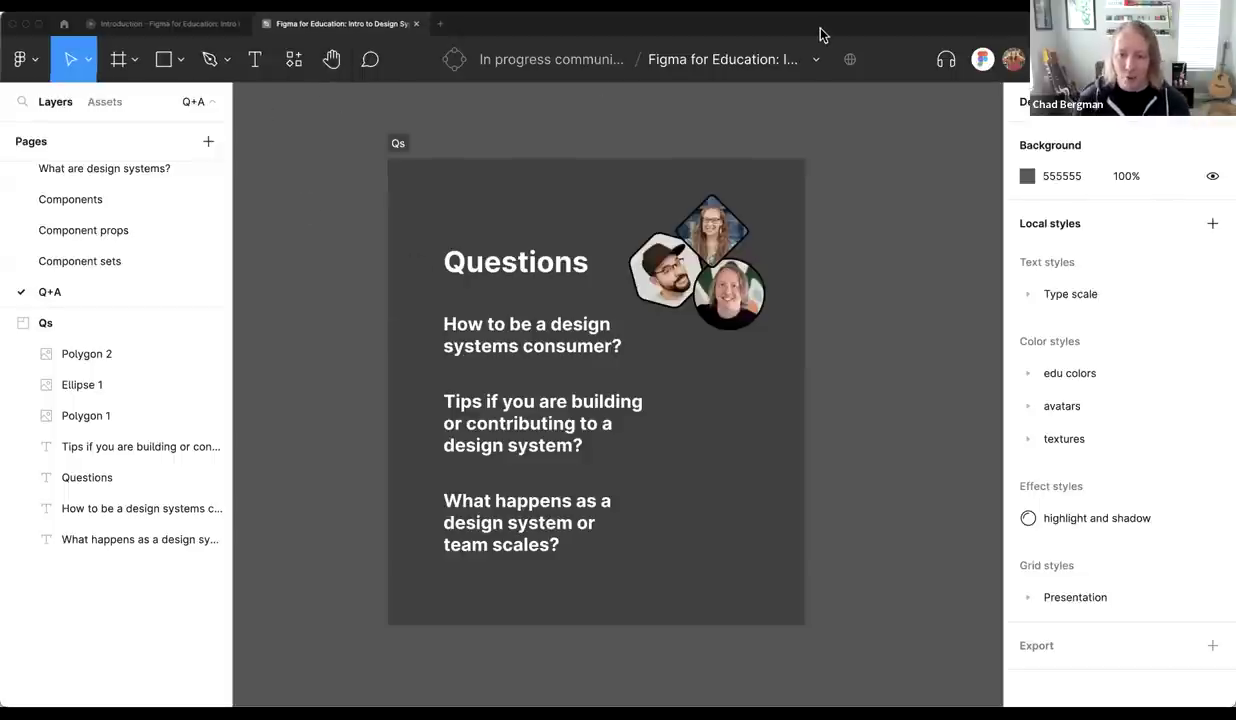
Examine the three design system questions in the Qs section of the Q+A page
scroll(540, 270, up, 5)
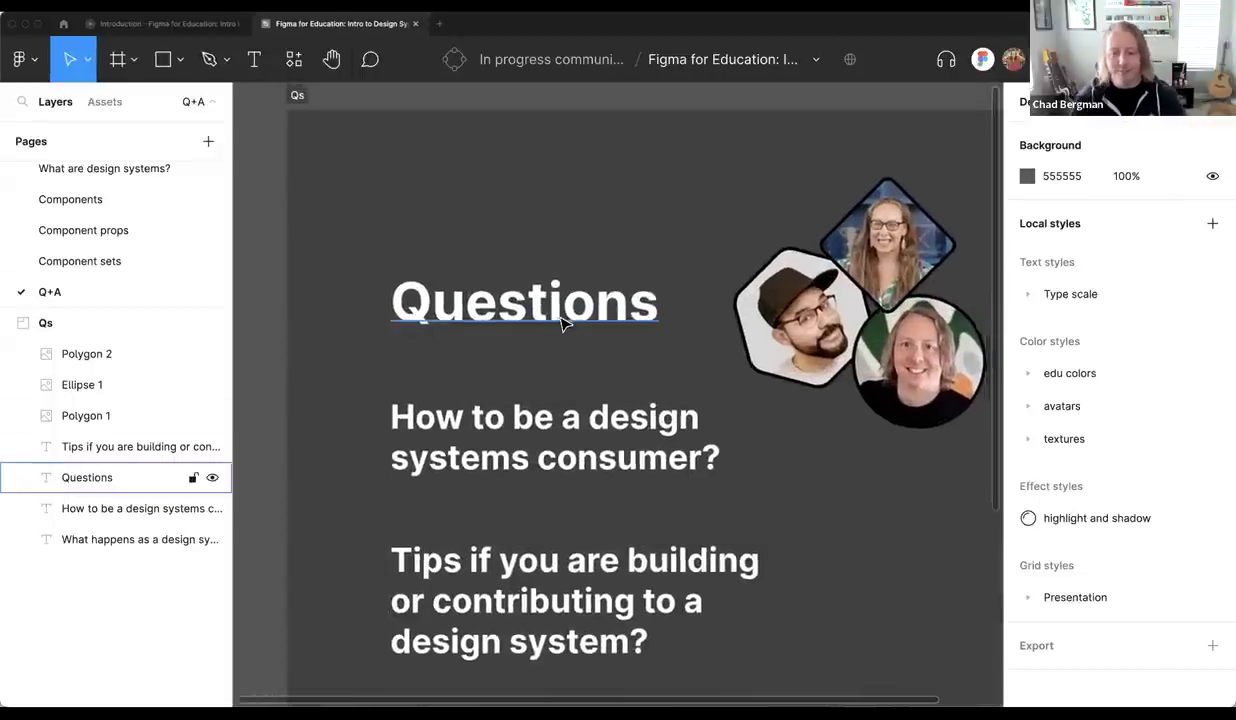
scroll(562, 320, down, 5)
scroll(548, 350, up, 2)
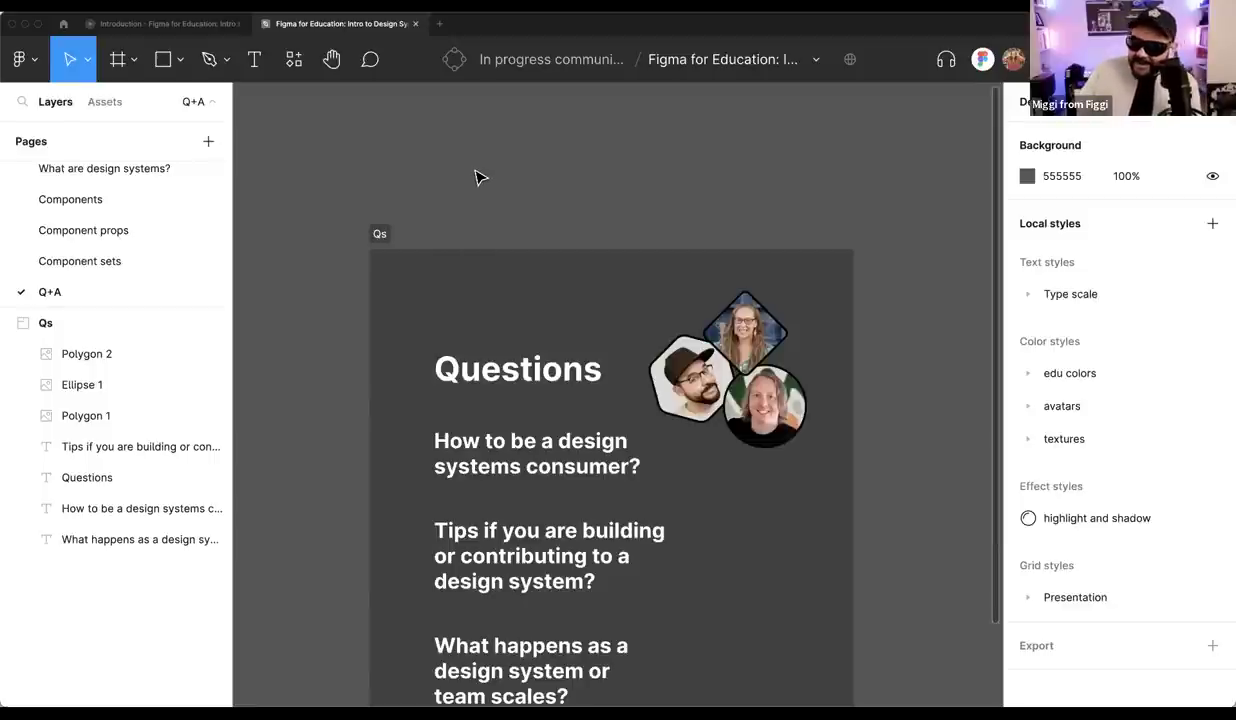
scroll(476, 177, down, 1)
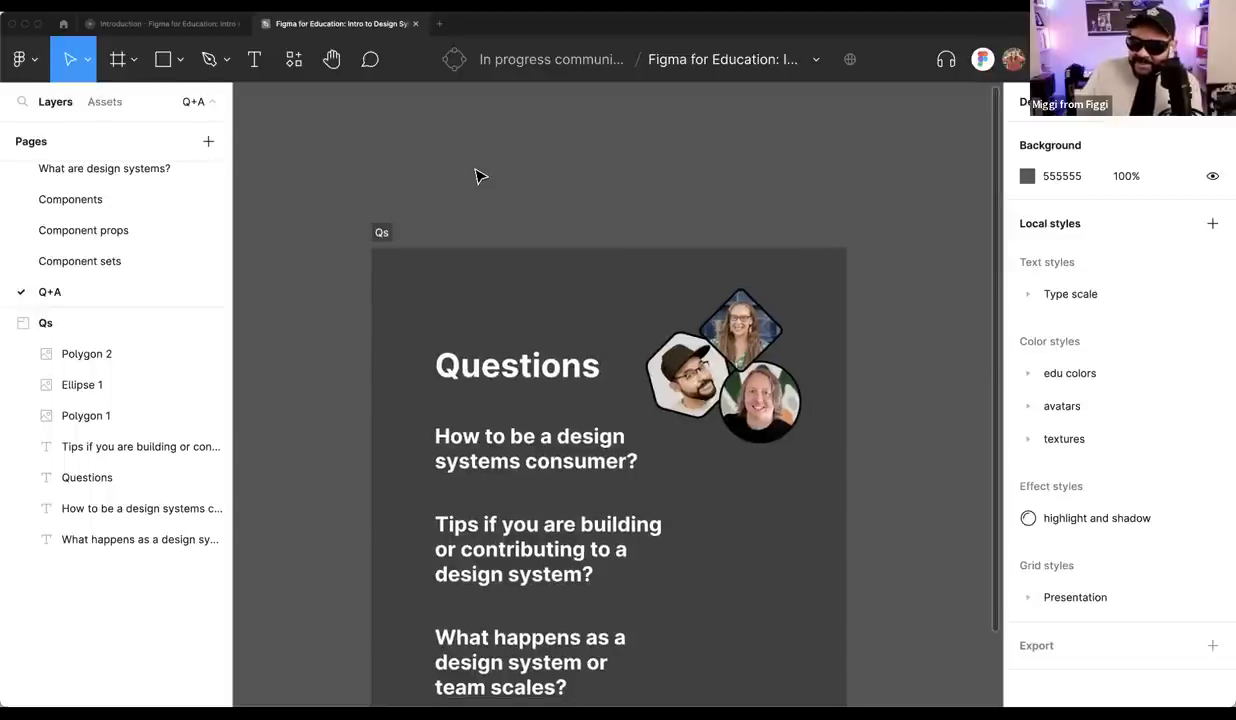
scroll(464, 174, up, 1)
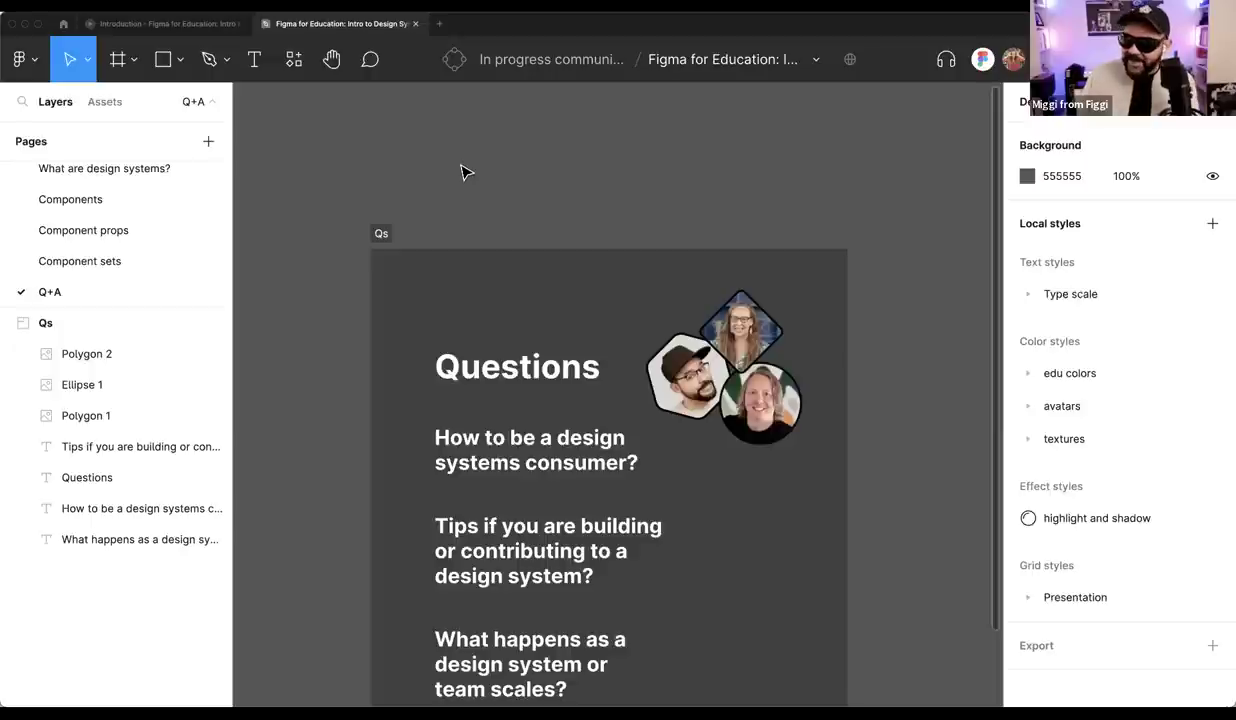
scroll(465, 171, down, 3)
scroll(466, 170, up, 3)
scroll(465, 170, down, 2)
scroll(465, 170, up, 2)
scroll(465, 170, down, 2)
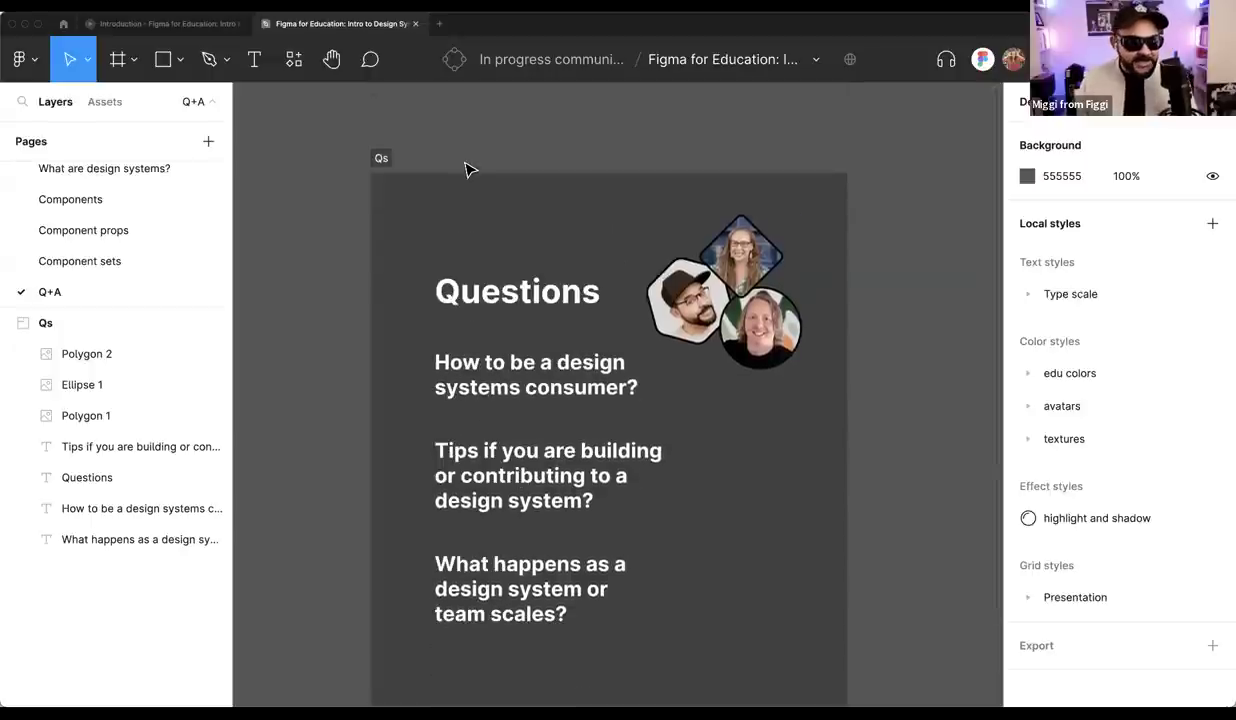
scroll(465, 170, down, 1)
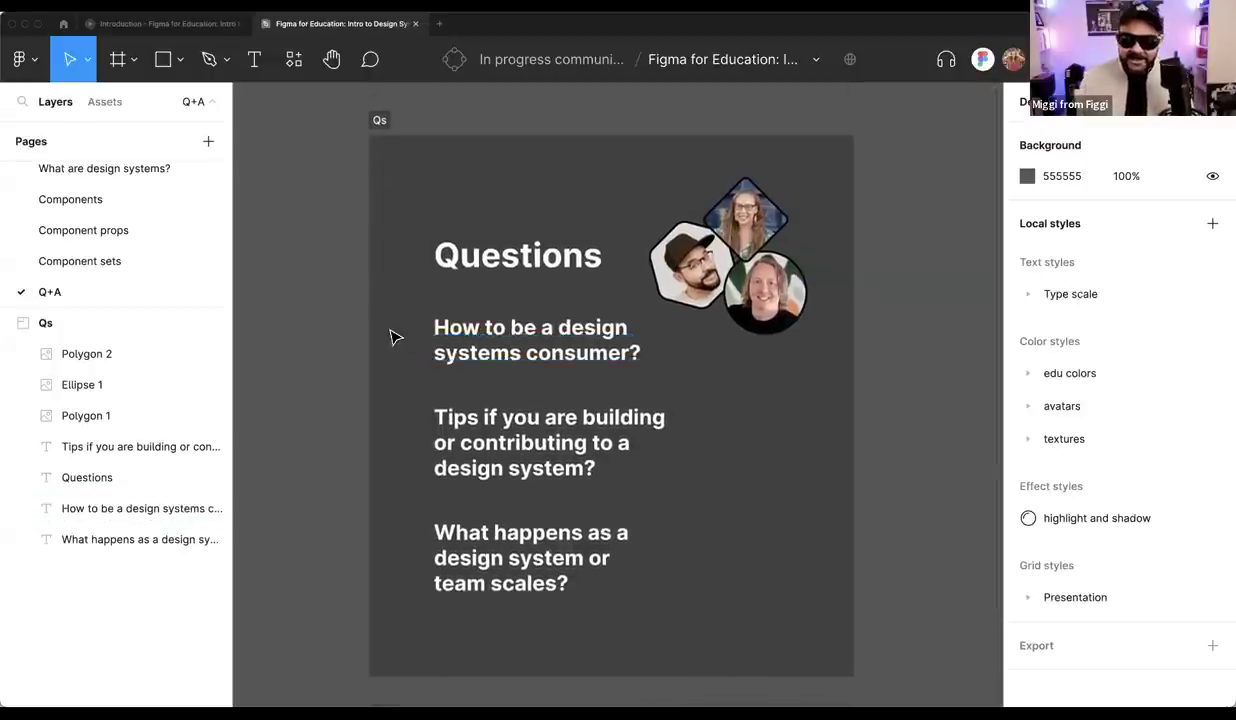
scroll(392, 334, up, 5)
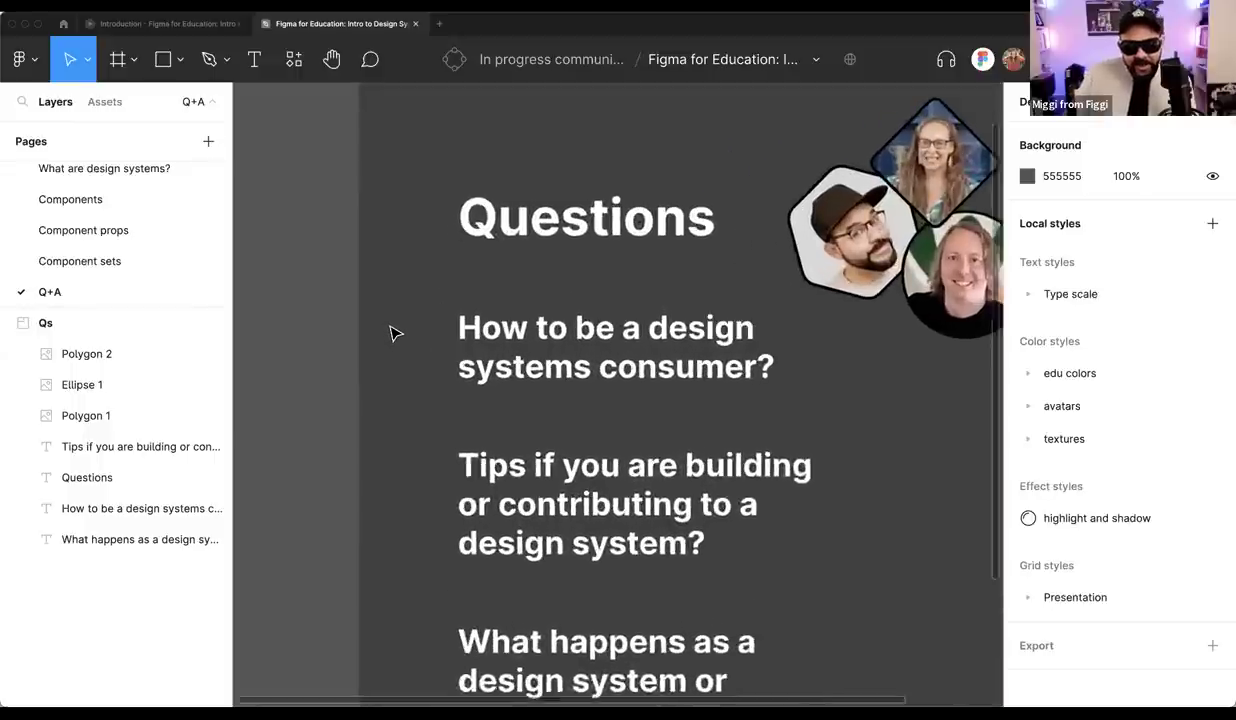
scroll(395, 322, up, 3)
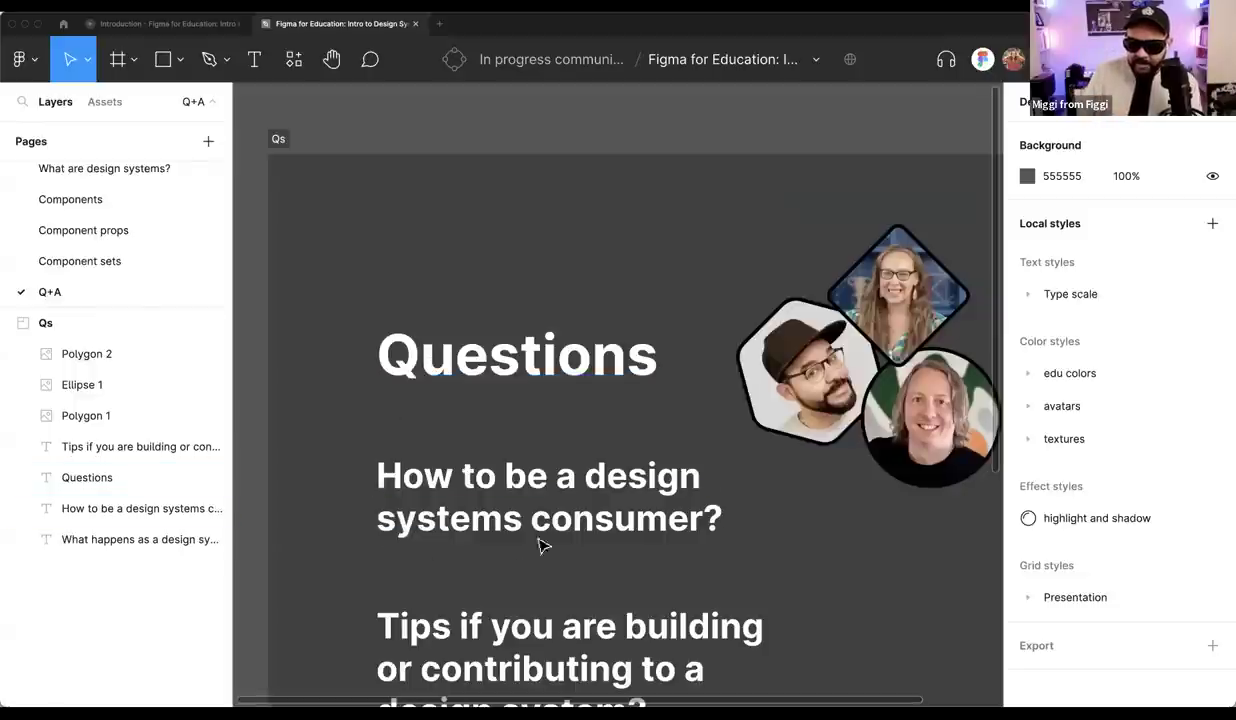
scroll(540, 487, up, 3)
scroll(540, 487, up, 1)
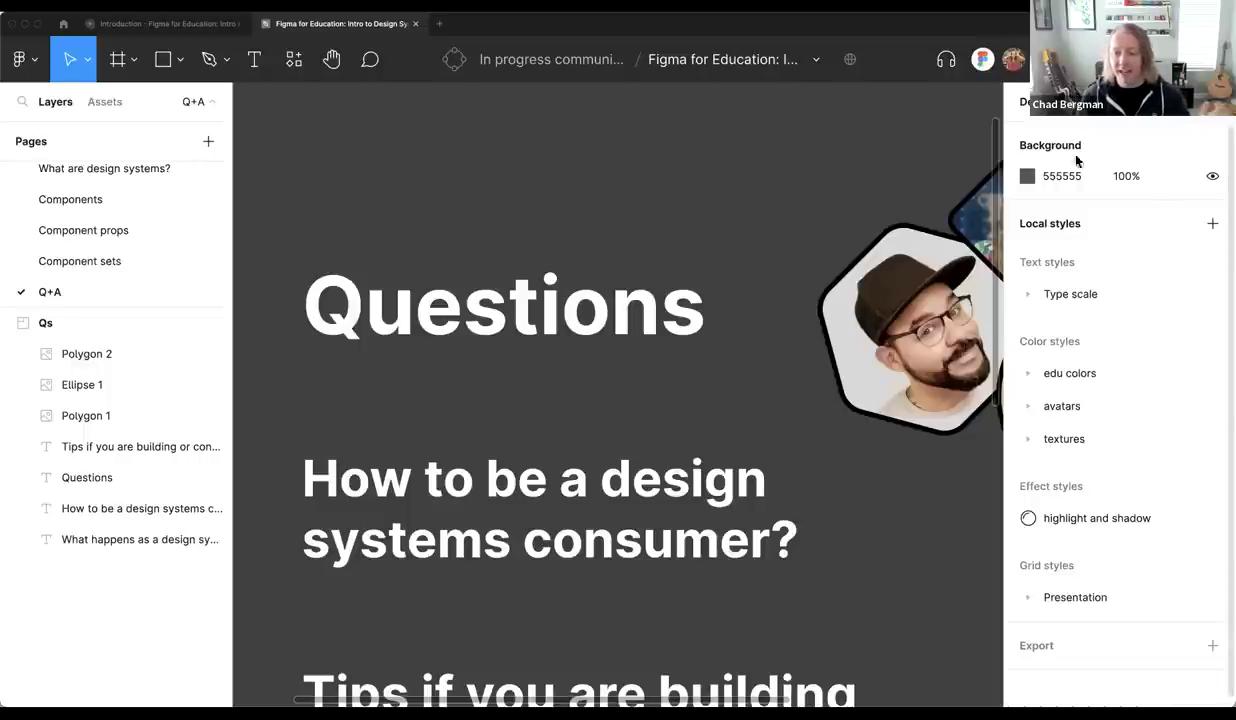
scroll(795, 215, down, 5)
drag(682, 238, 690, 237)
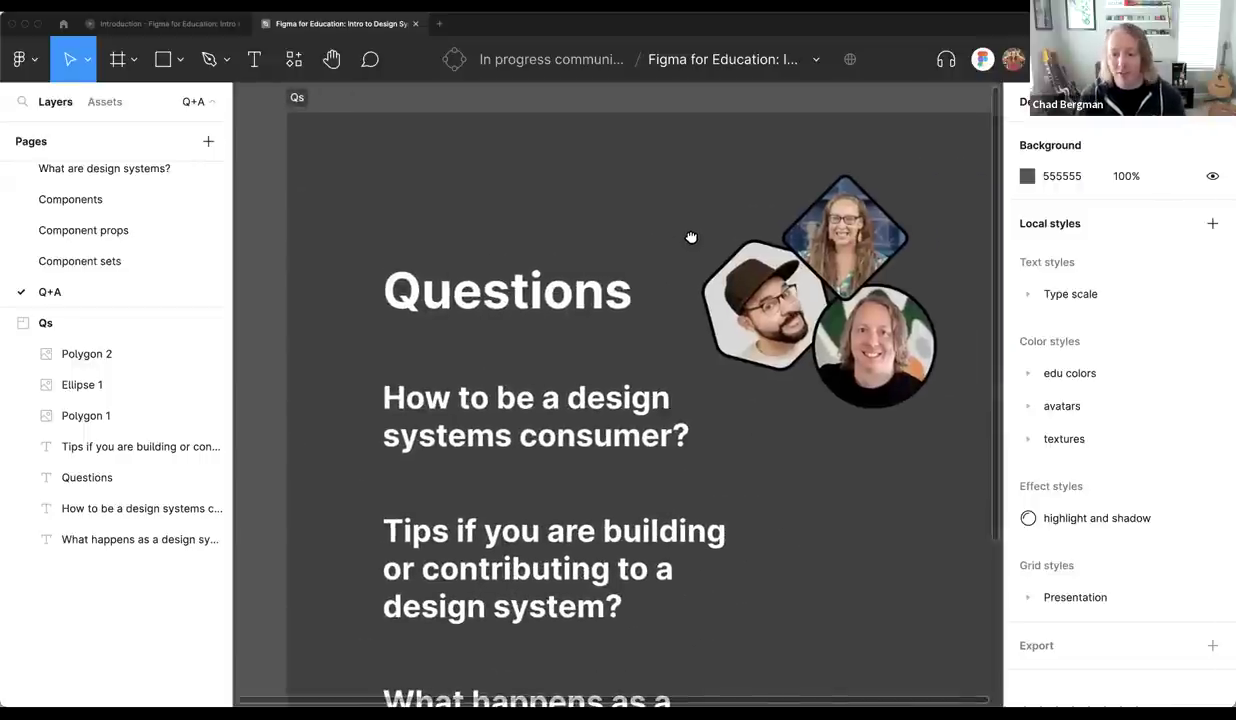
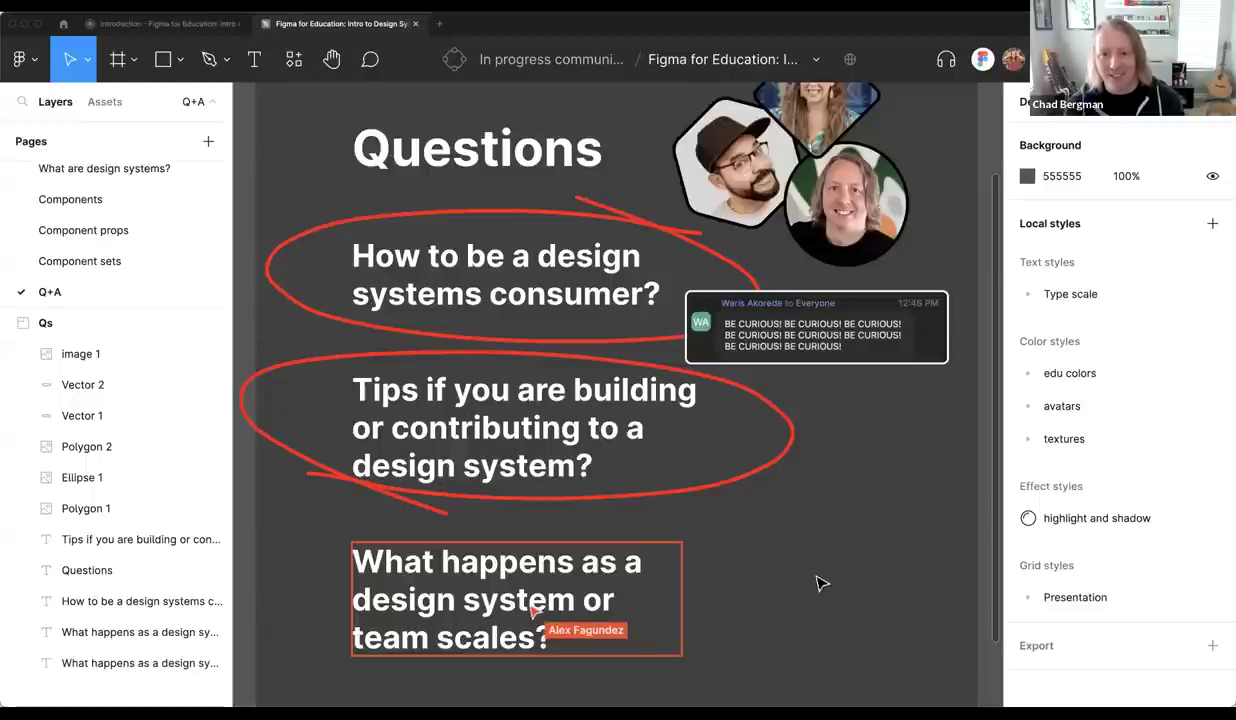
scroll(785, 585, down, 3)
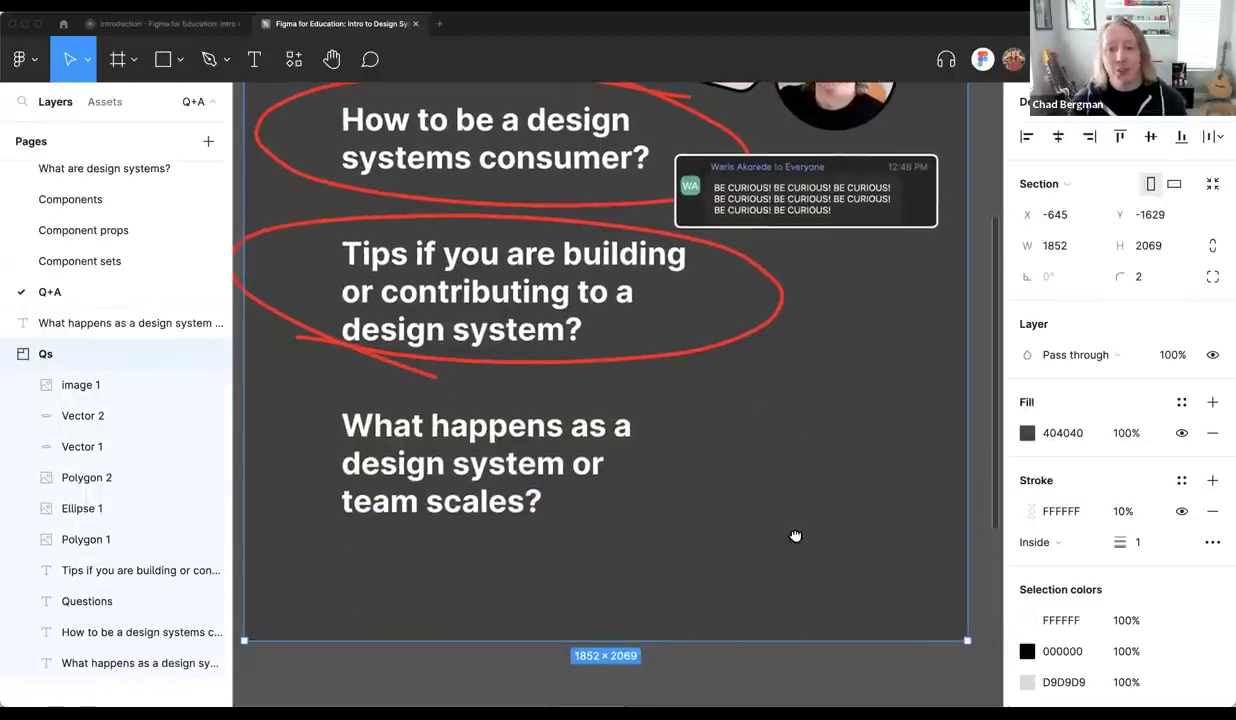
Review the question about what happens as a design system or team scales in the Qs section
scroll(812, 600, up, 3)
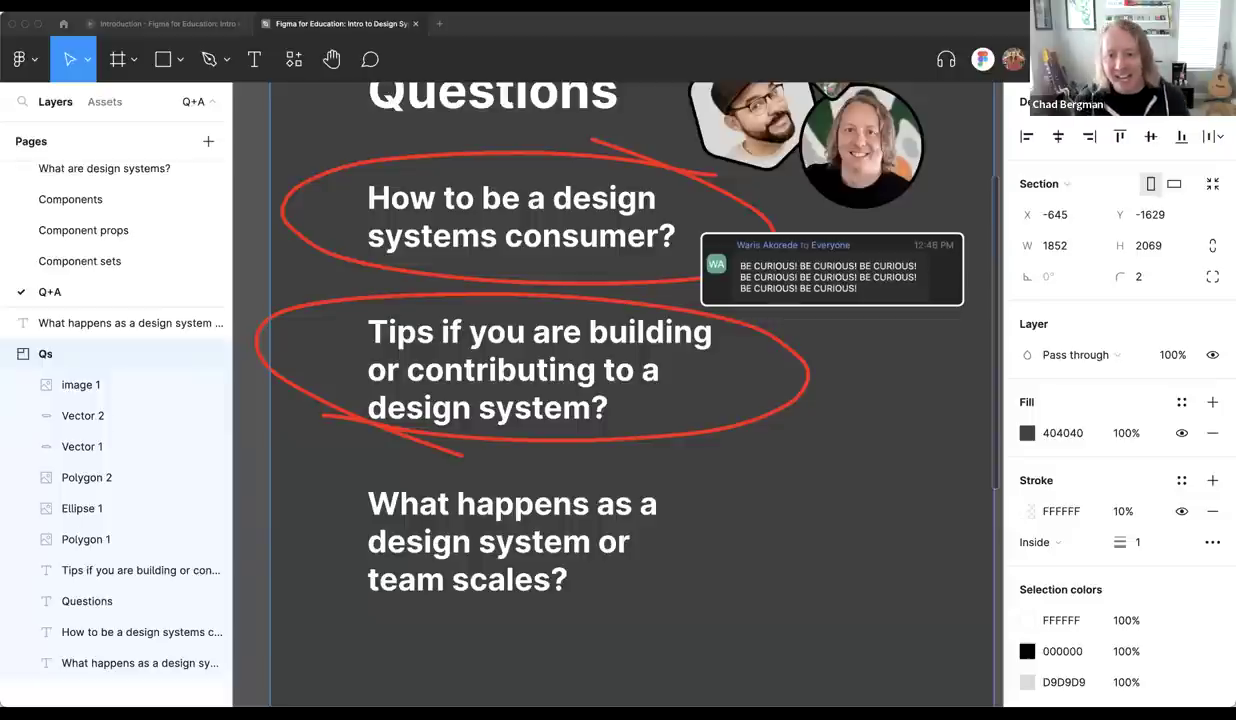
scroll(900, 537, up, 2)
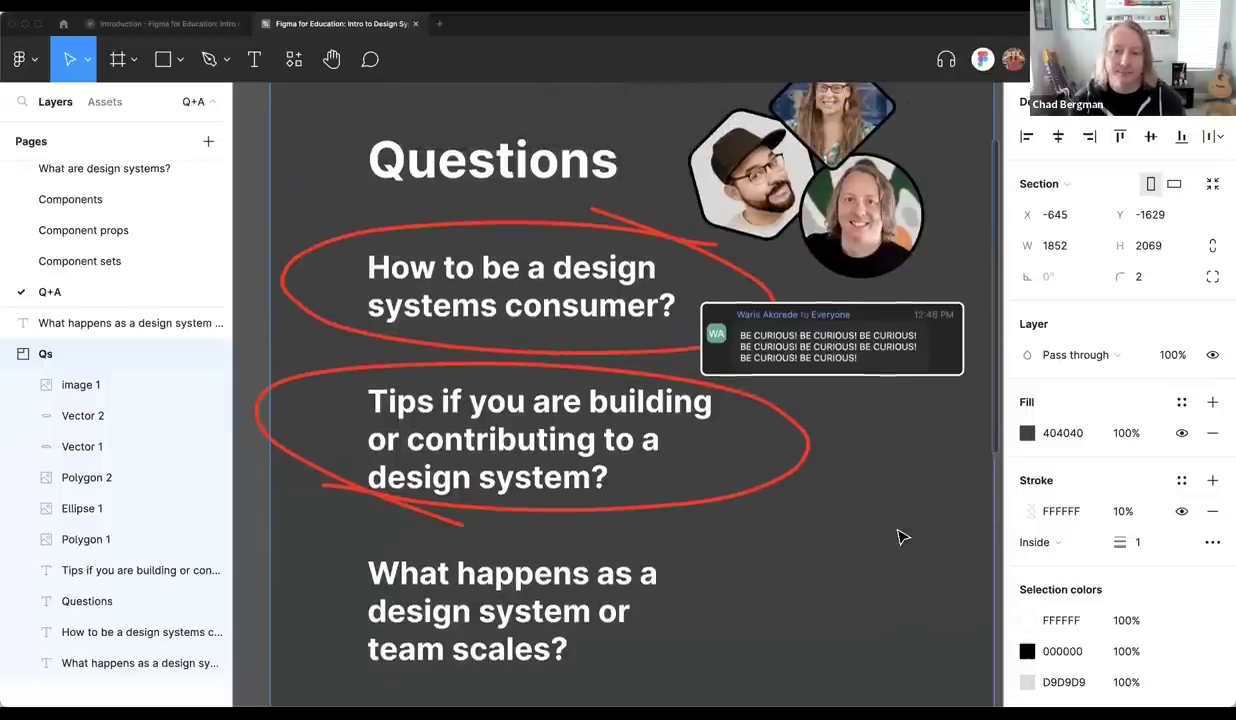
scroll(898, 535, up, 1)
scroll(880, 520, down, 1)
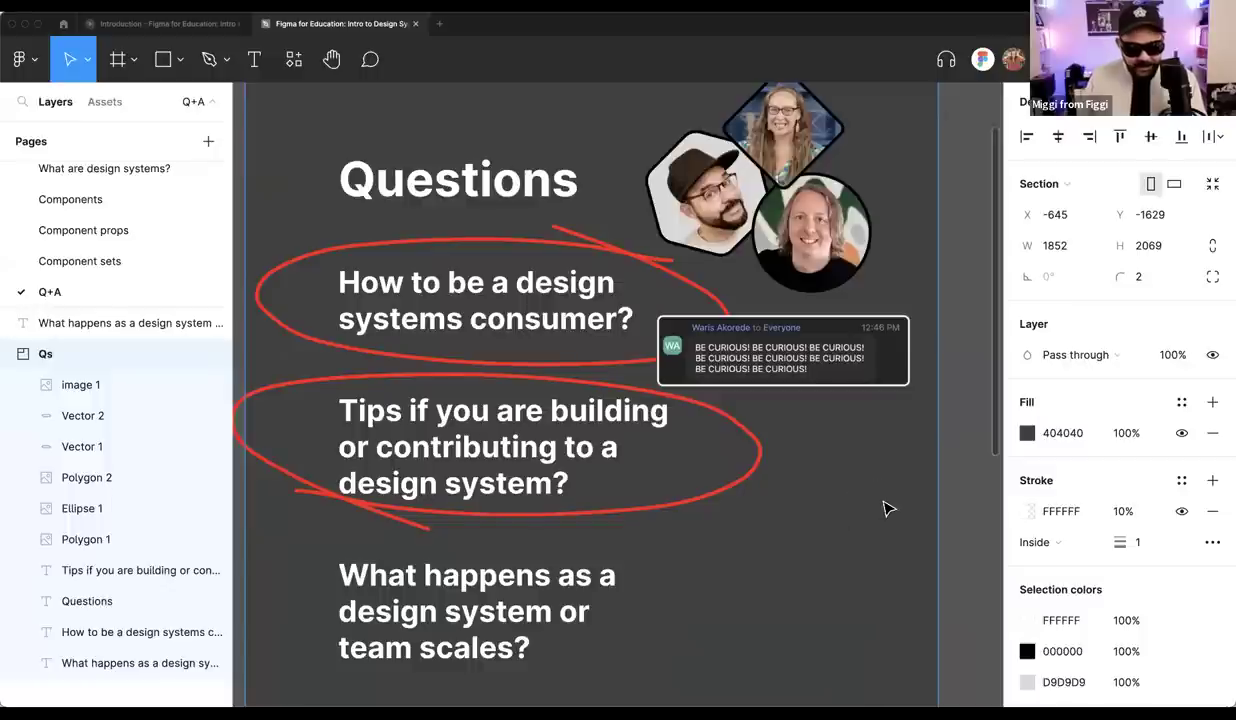
scroll(830, 475, down, 1)
scroll(830, 475, left, 1)
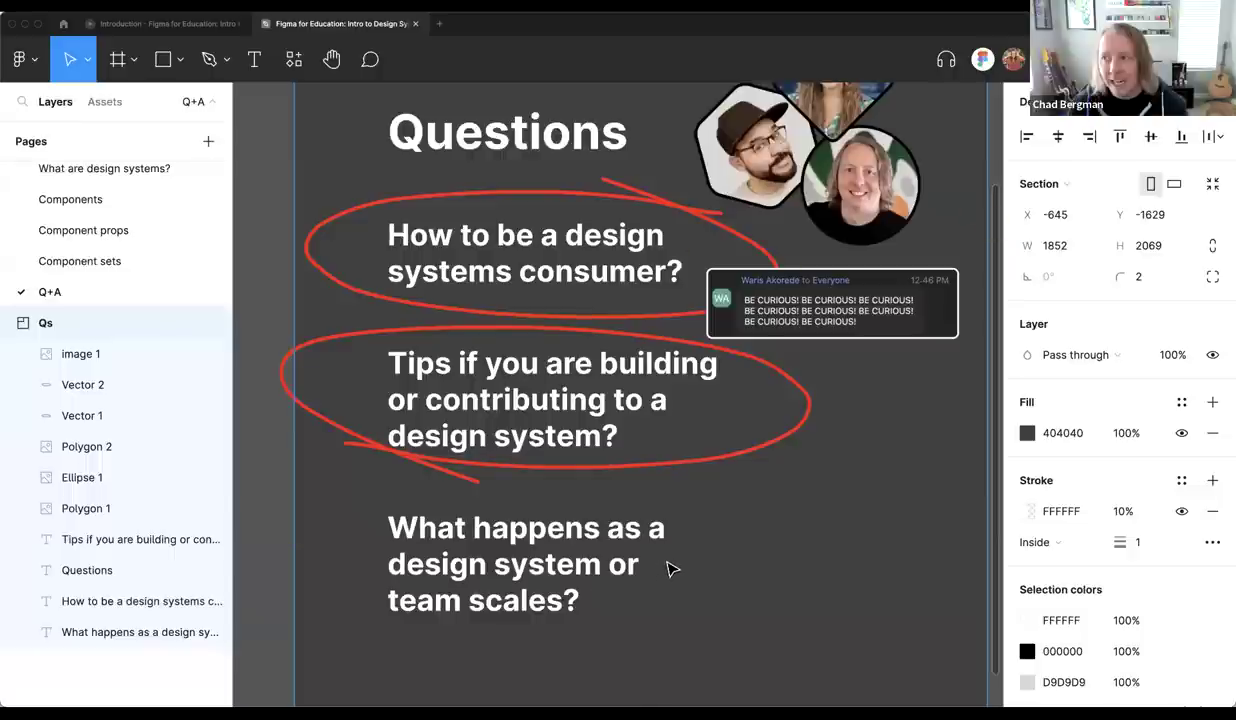
scroll(574, 566, right, 2)
click(574, 566)
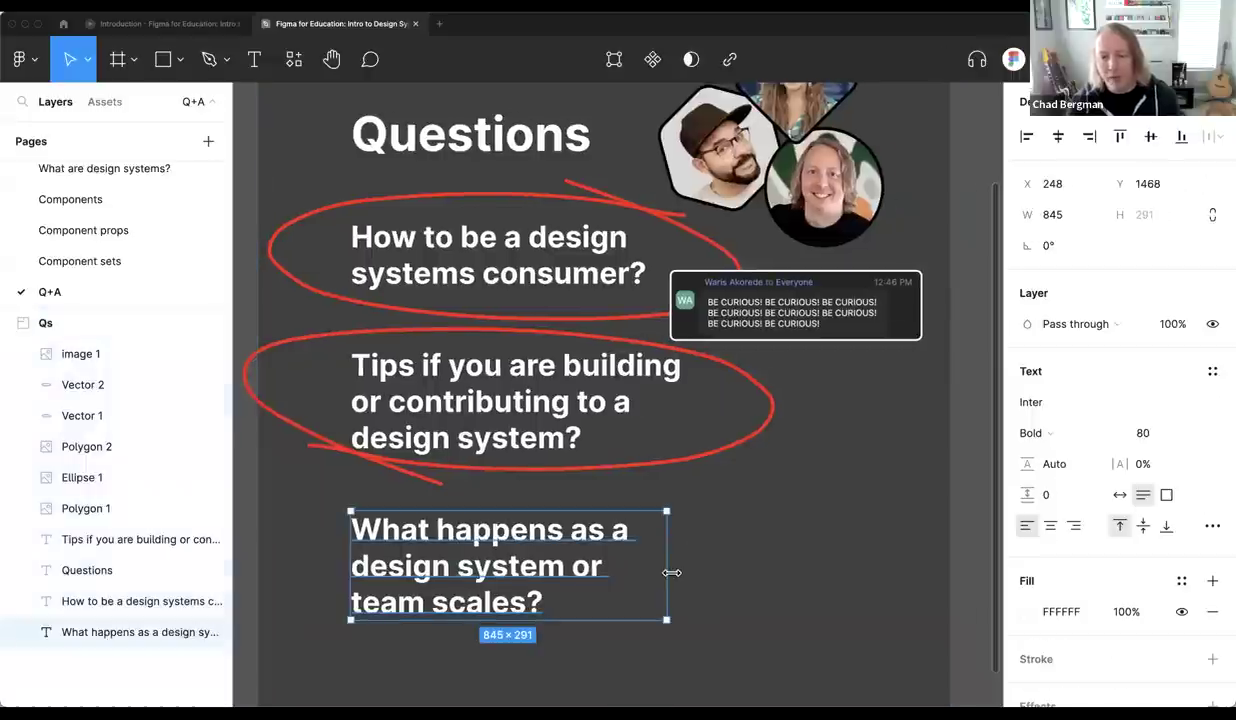
scroll(769, 519, left, 2)
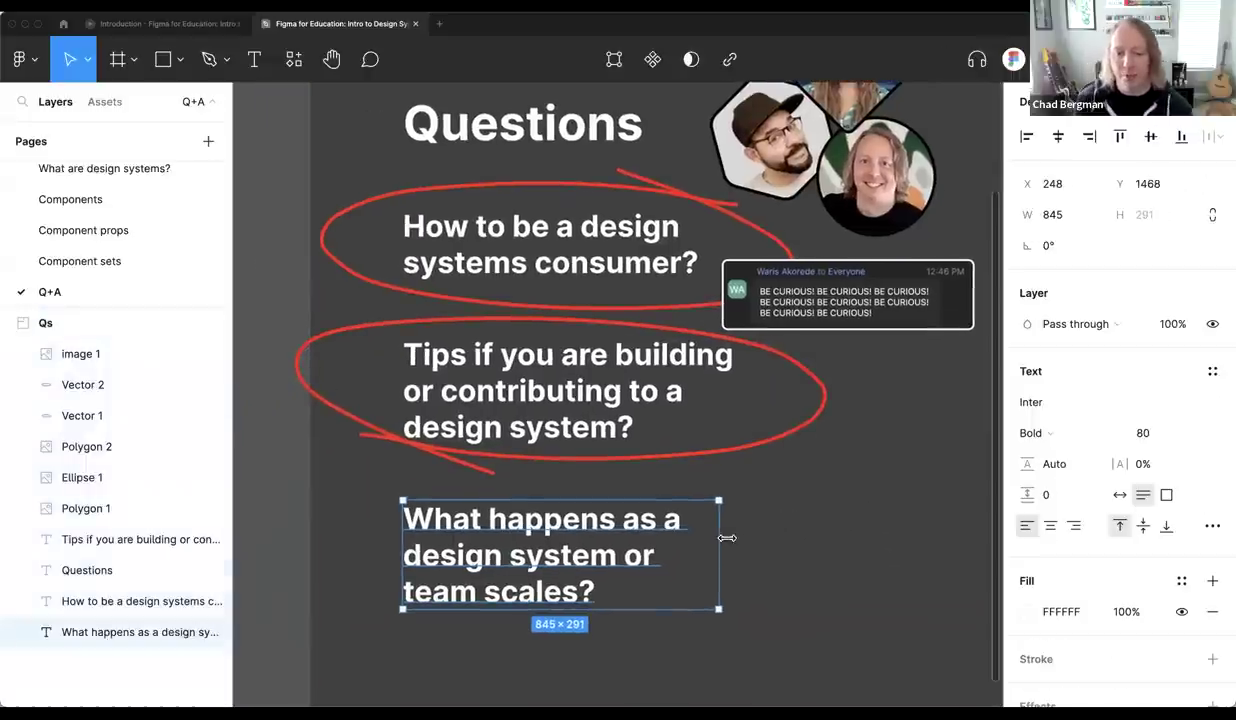
mouse_move(718, 545)
mouse_down()
mouse_move(786, 545)
mouse_move(726, 545)
mouse_up()
scroll(737, 552, down, 2)
click(753, 506)
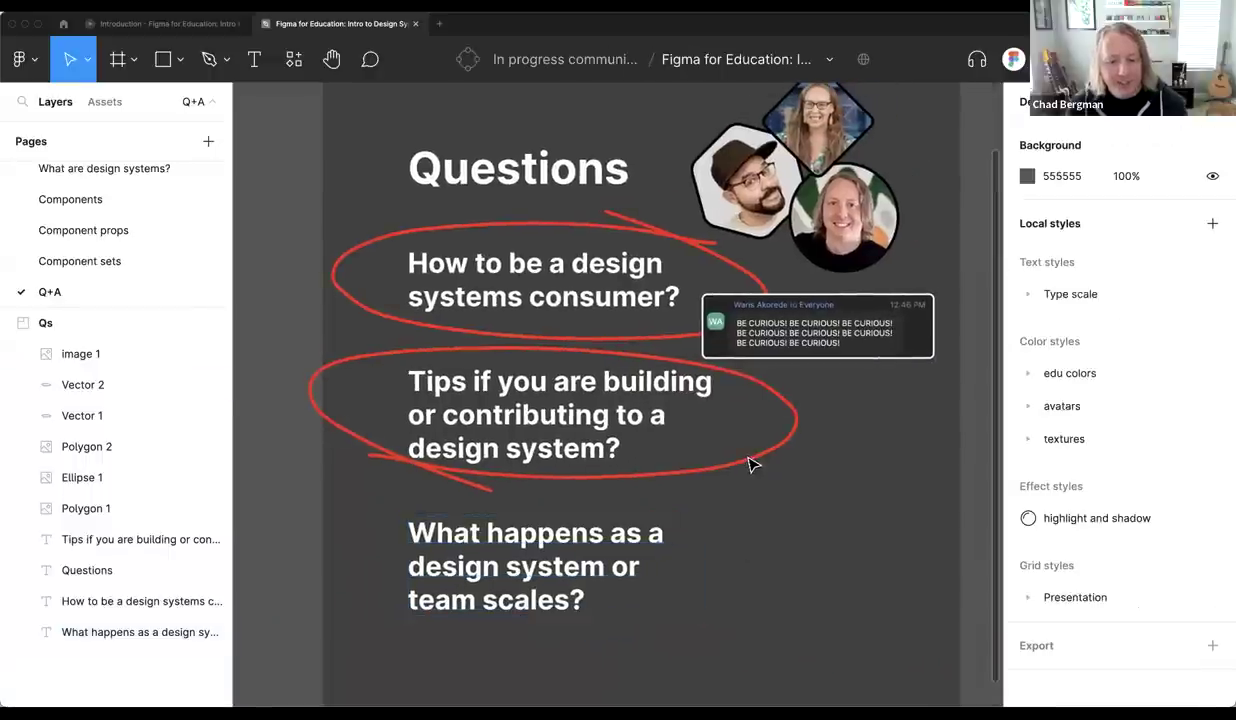
Duplicate the red circle around the tips question onto the scaling question at about Y 1835, flip it horizontally and deselect it
click(749, 470)
drag(749, 470, 749, 622)
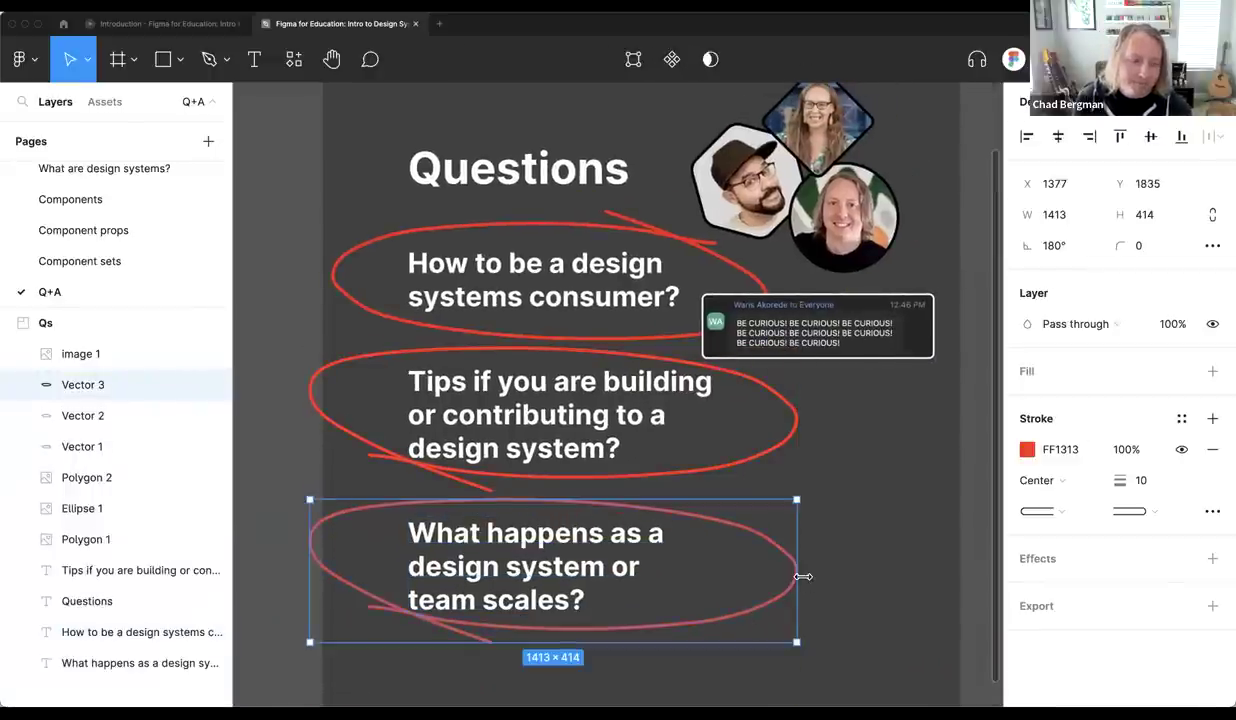
key(shift+h)
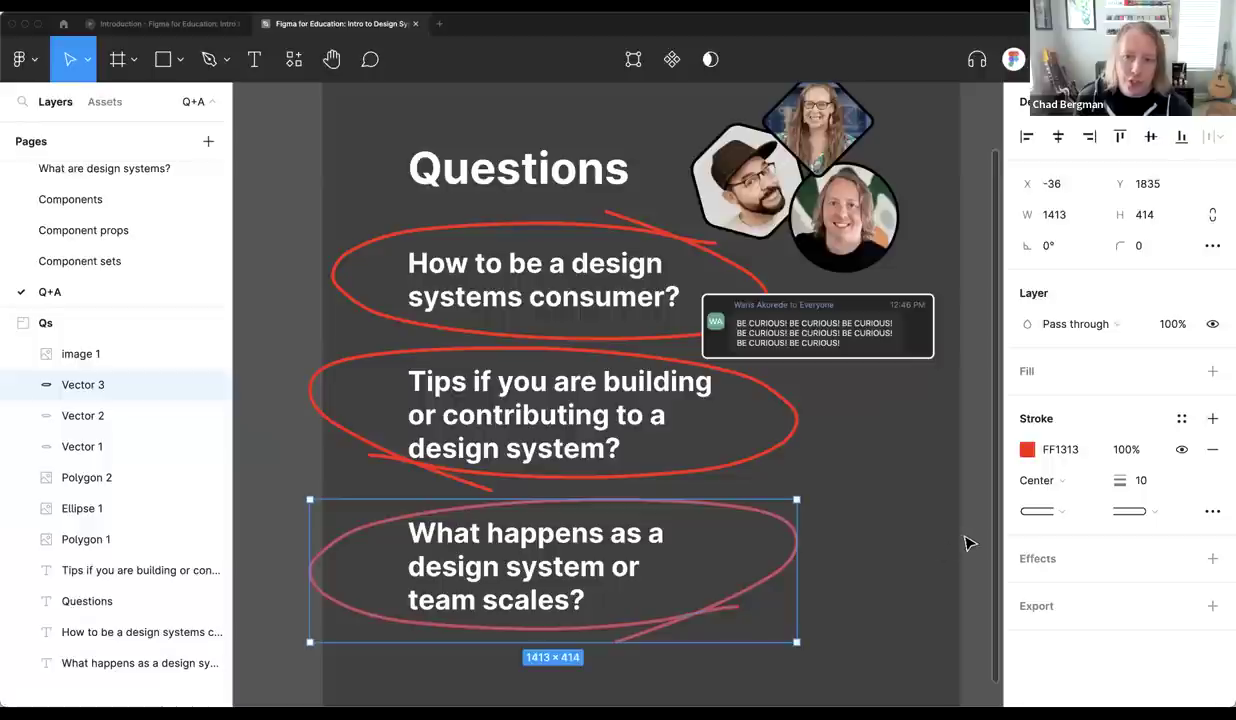
click(967, 541)
drag(916, 555, 888, 566)
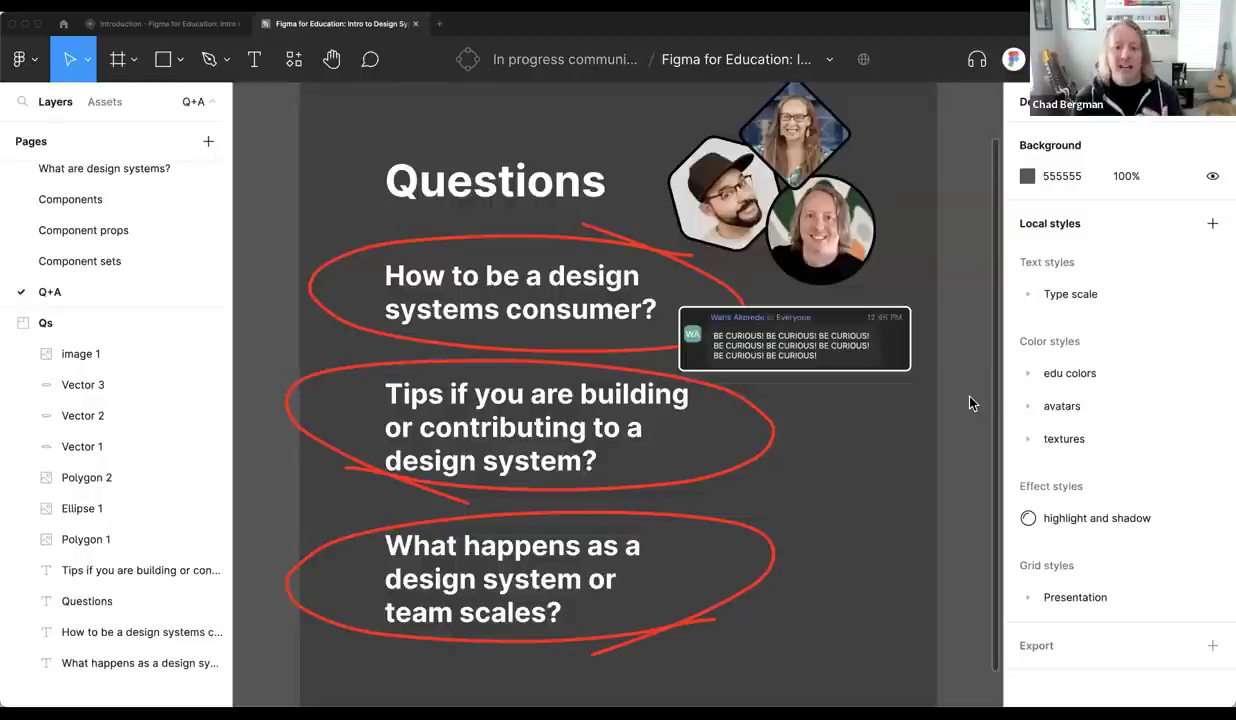
scroll(969, 410, down, 1)
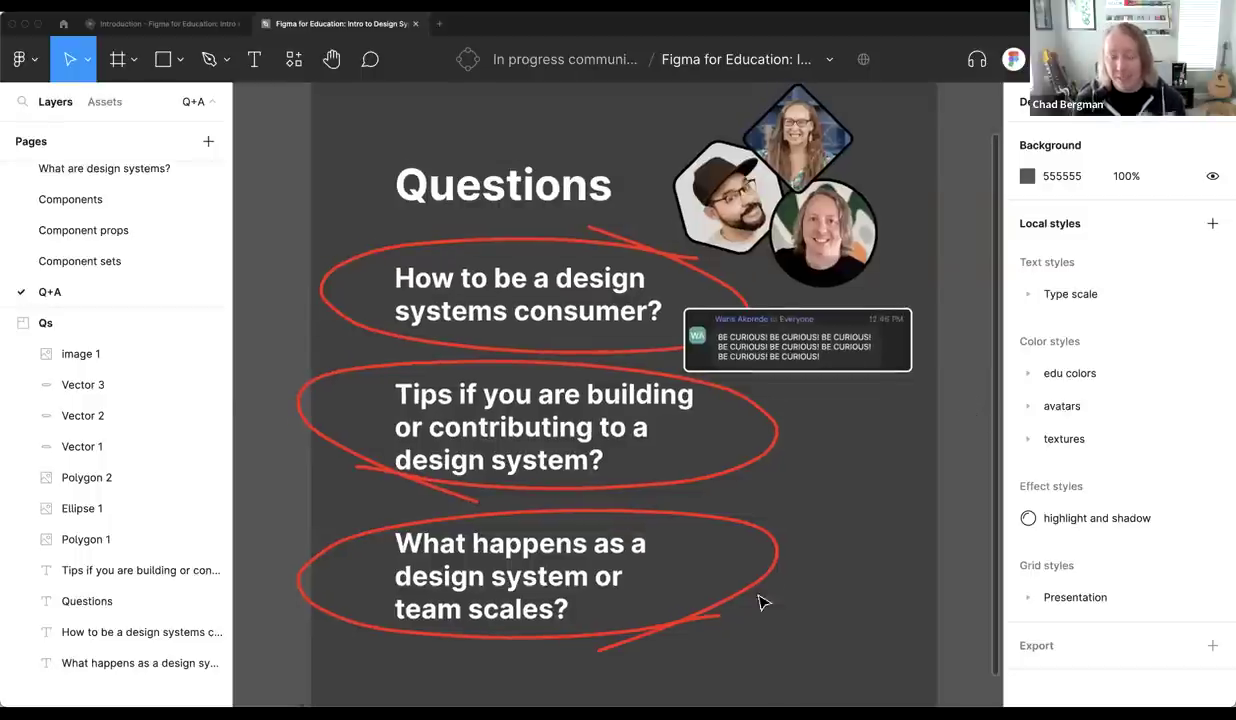
double_click(779, 561)
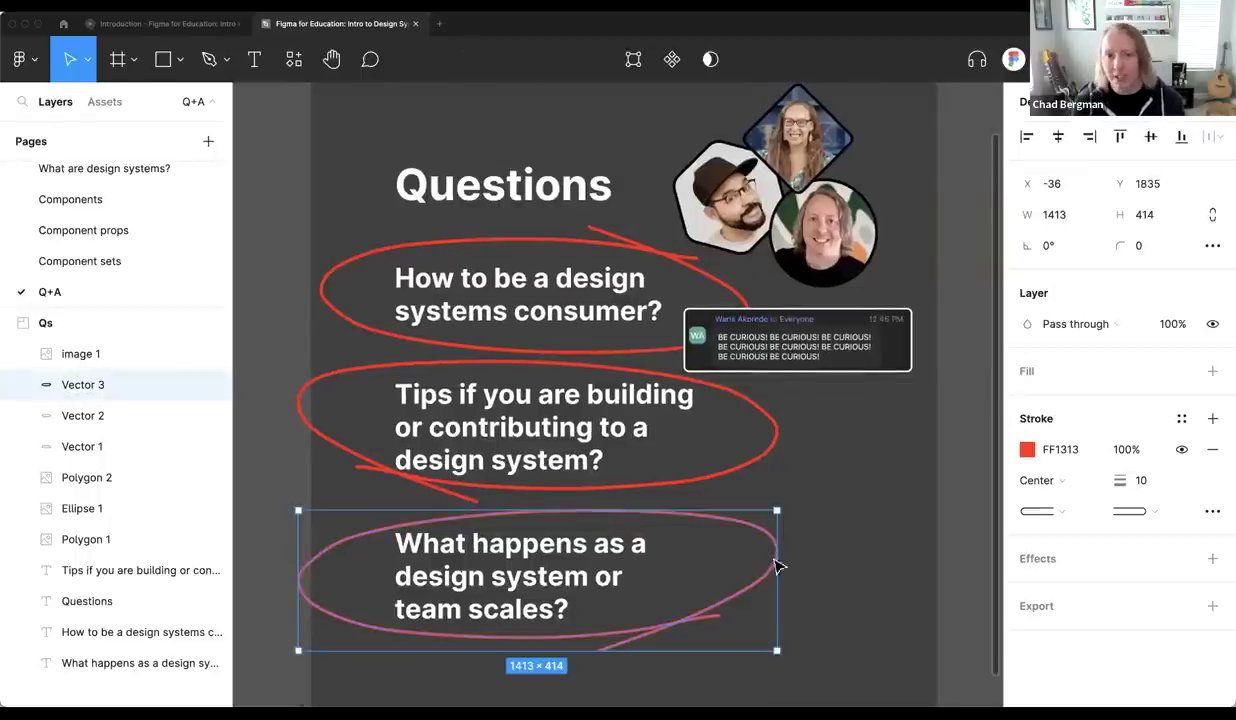
click(924, 540)
scroll(940, 532, down, 1)
drag(940, 532, 925, 547)
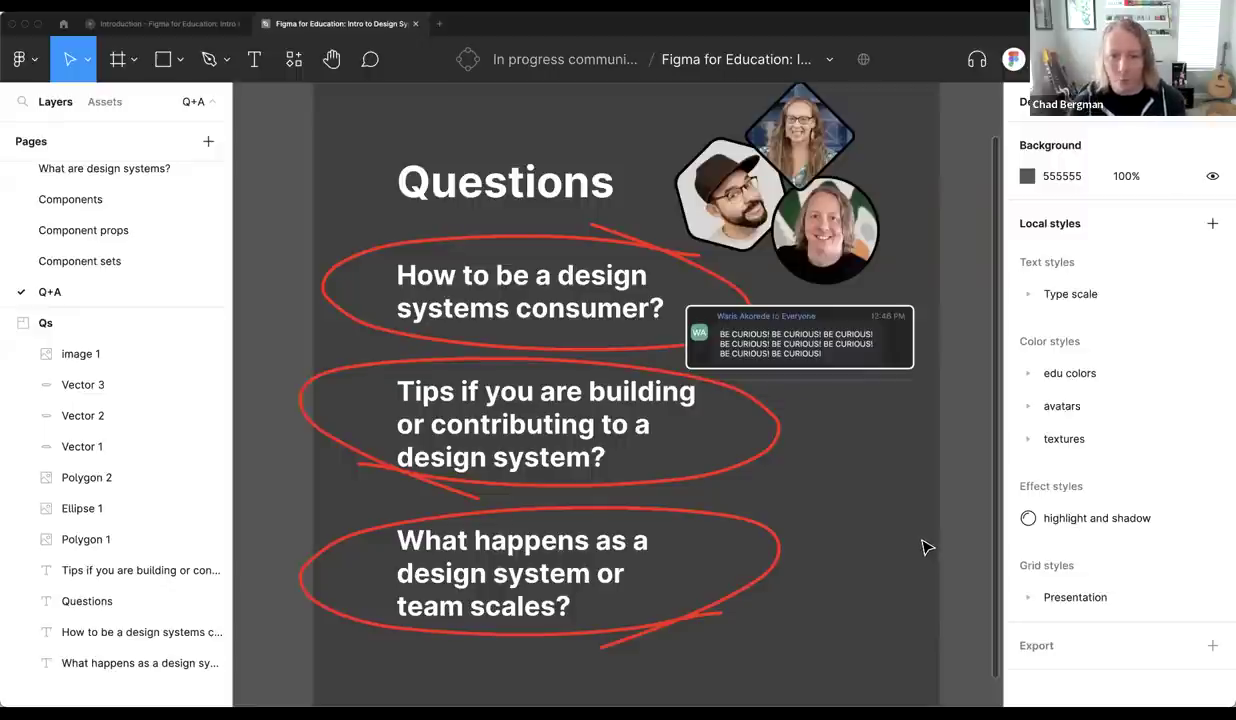
scroll(925, 547, down, 1)
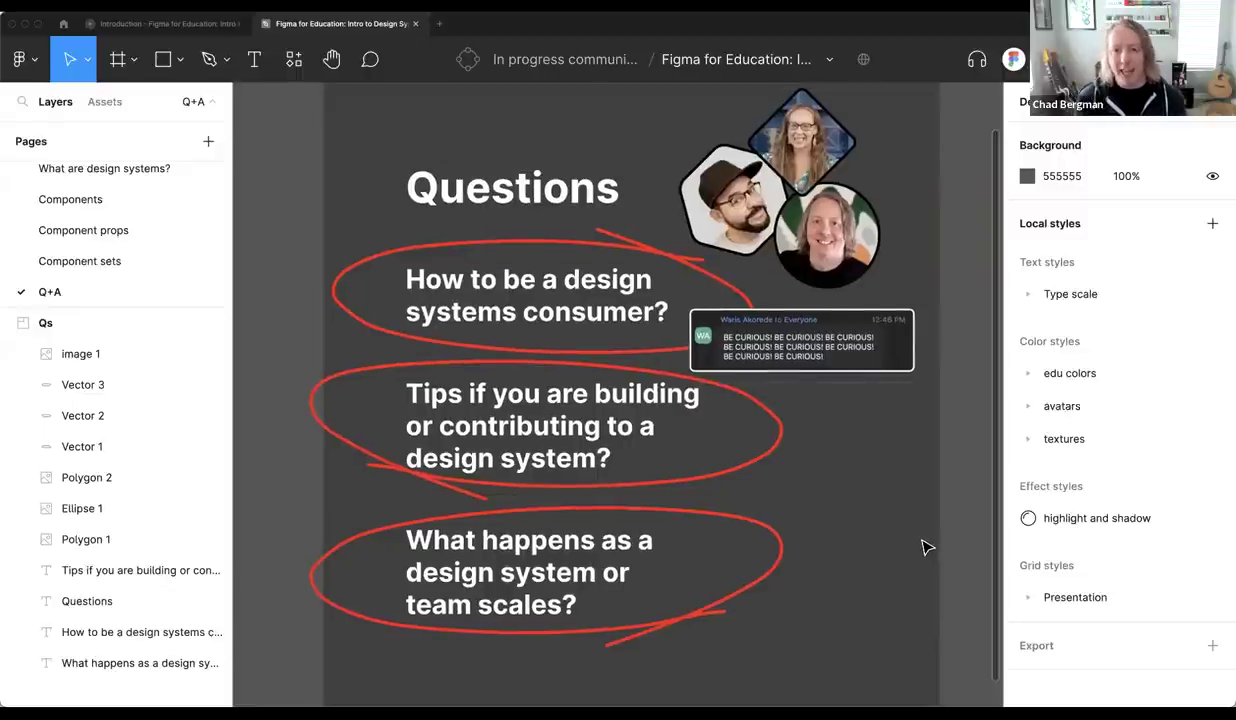
scroll(925, 547, down, 1)
scroll(925, 547, up, 1)
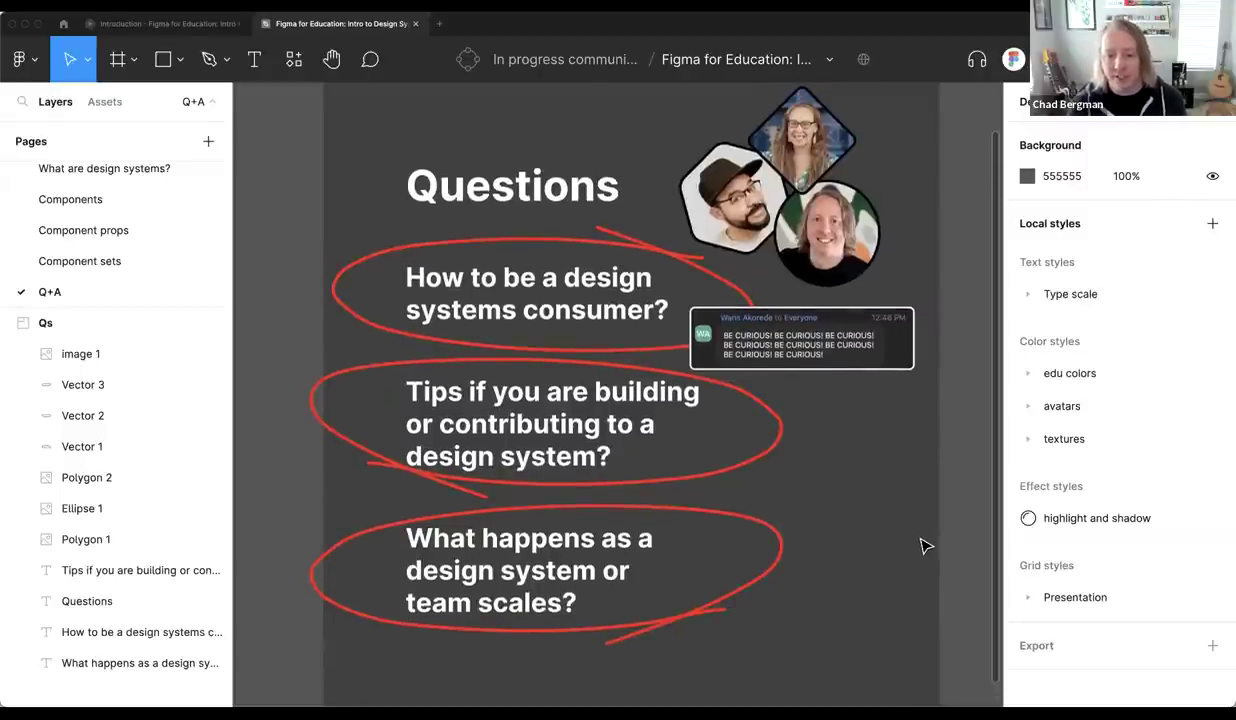
Paste the copied question sticky notes, star and chat screenshot into the empty canvas below the Qs section
scroll(920, 538, down, 5)
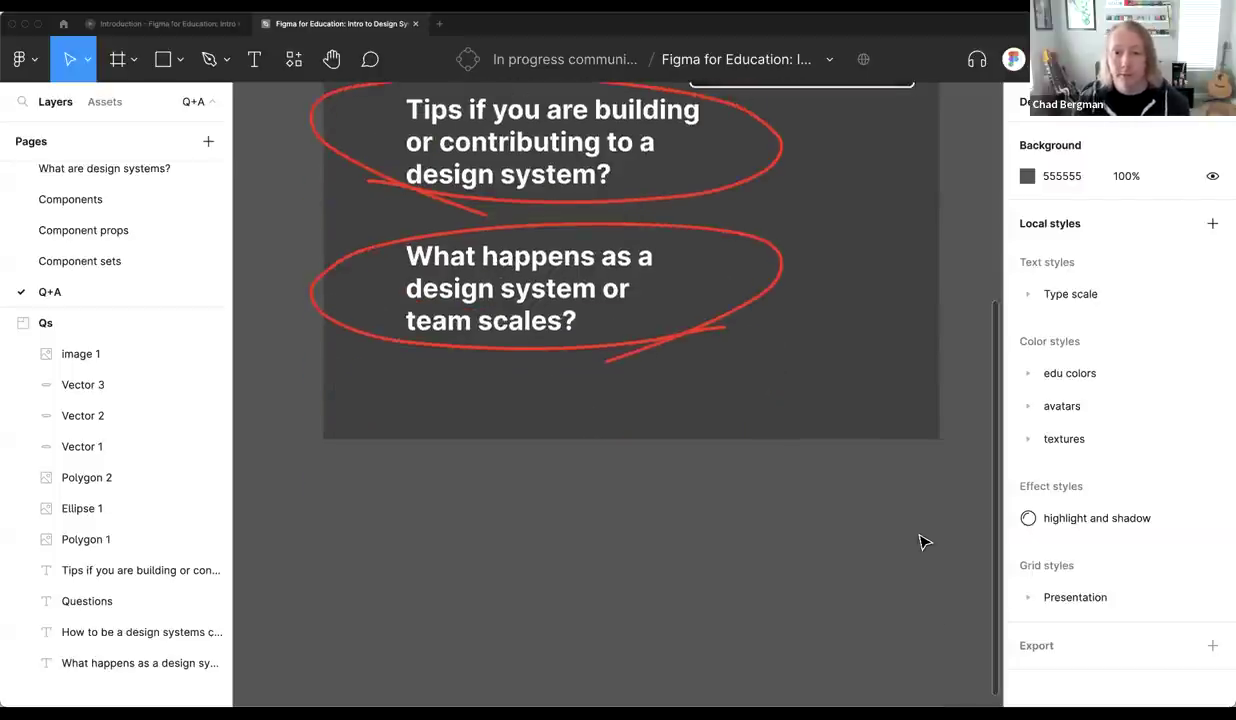
scroll(910, 530, down, 3)
scroll(822, 440, right, 2)
scroll(698, 477, up, 2)
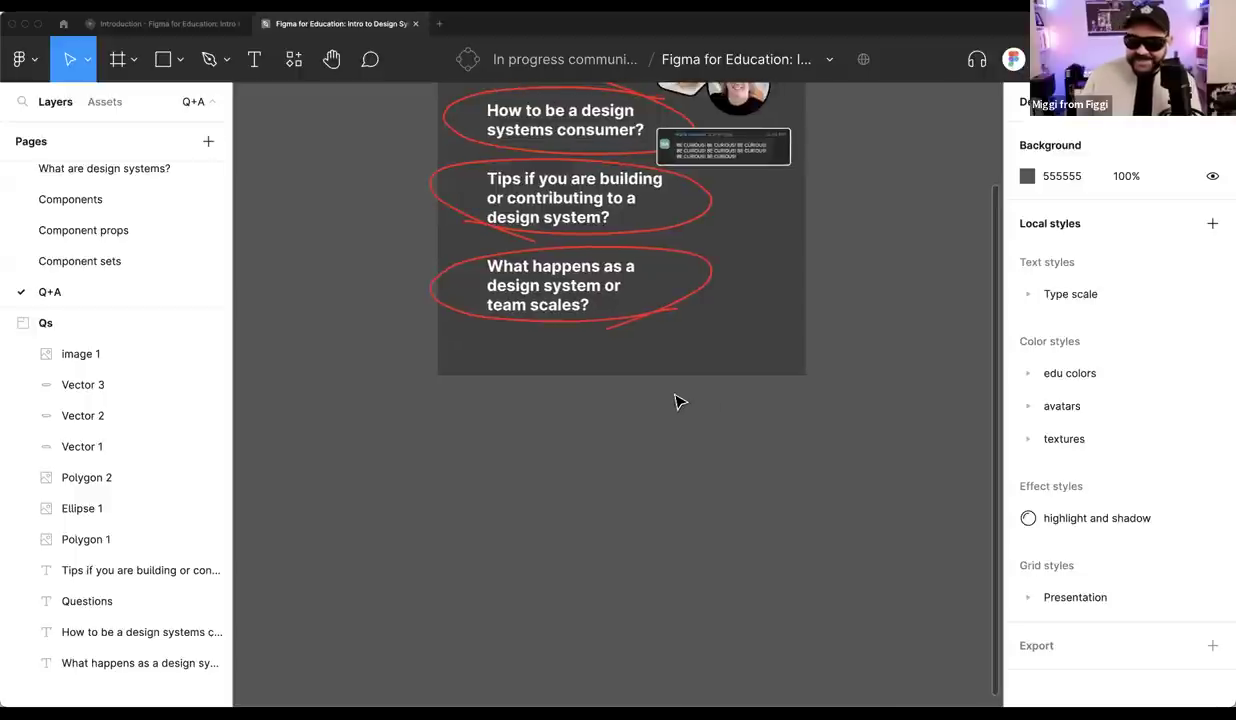
scroll(657, 405, left, 3)
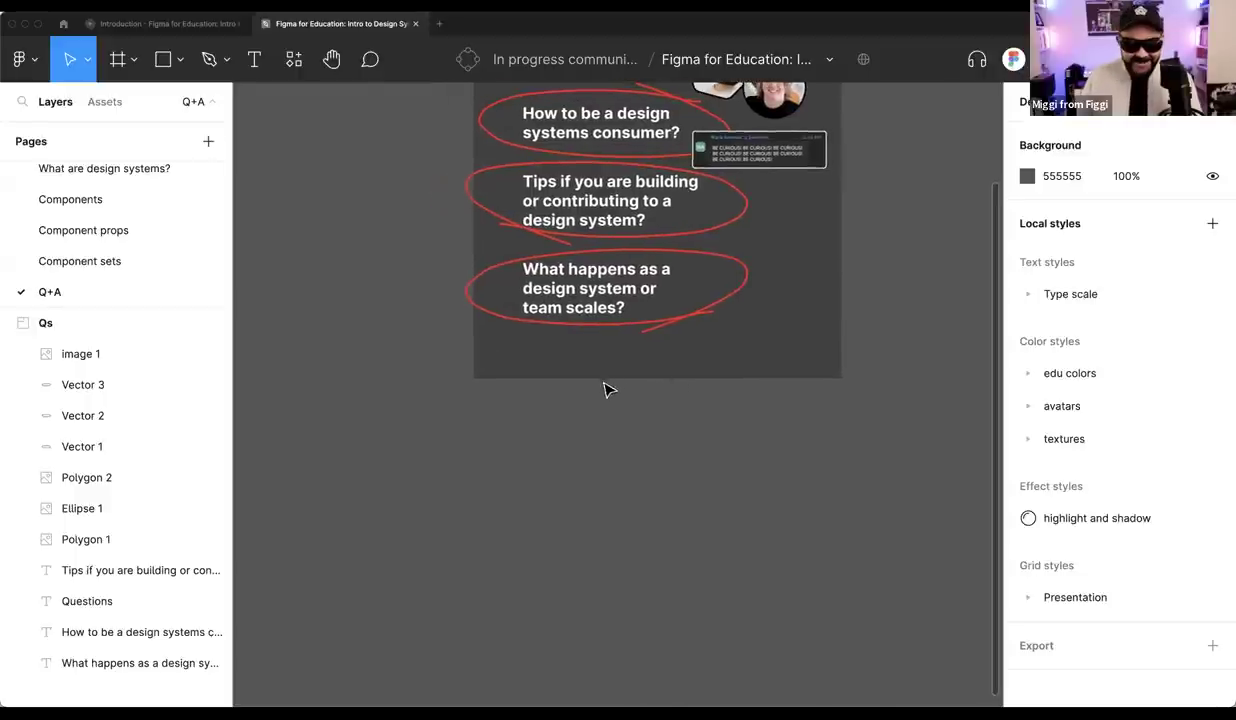
key(ctrl+v)
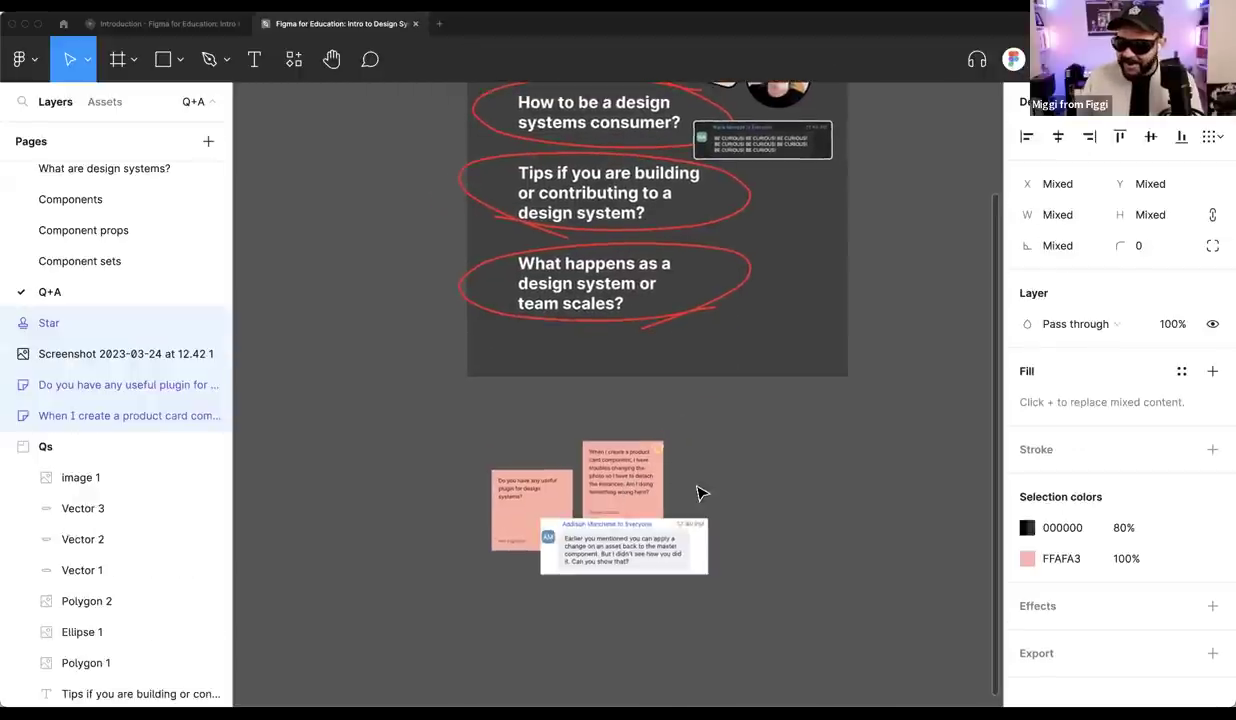
scroll(698, 492, right, 2)
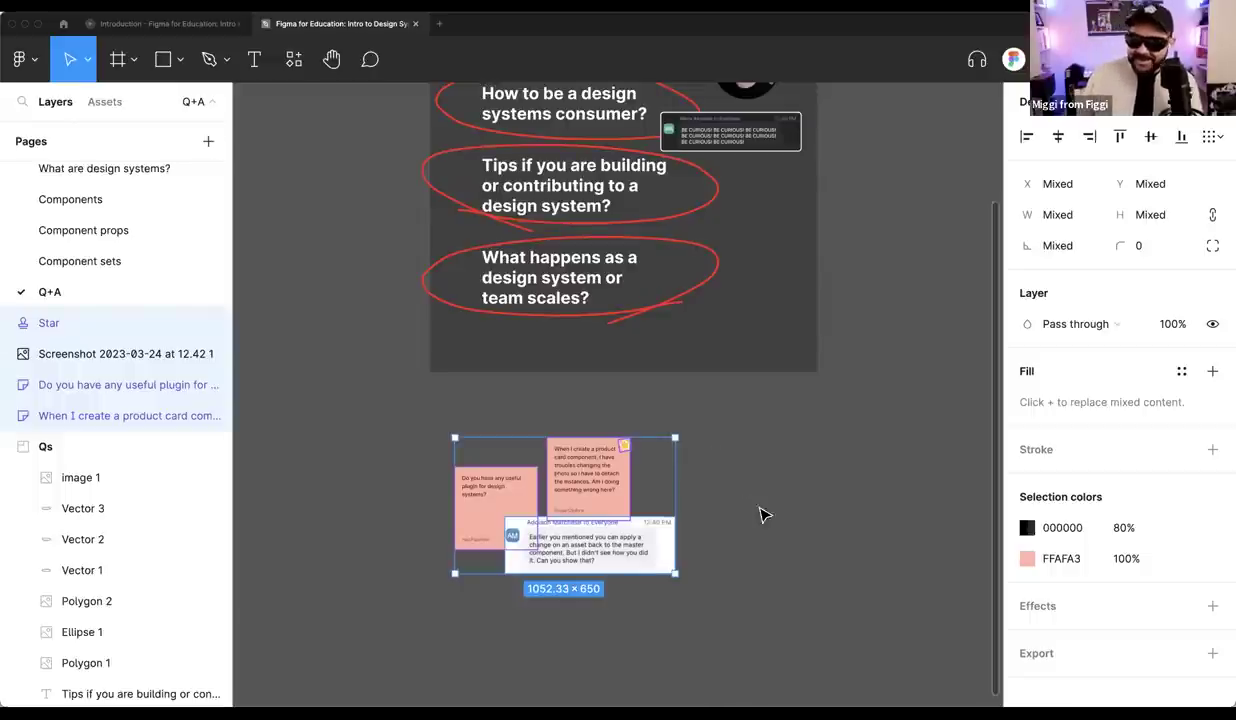
scroll(709, 533, up, 3)
scroll(690, 524, down, 2)
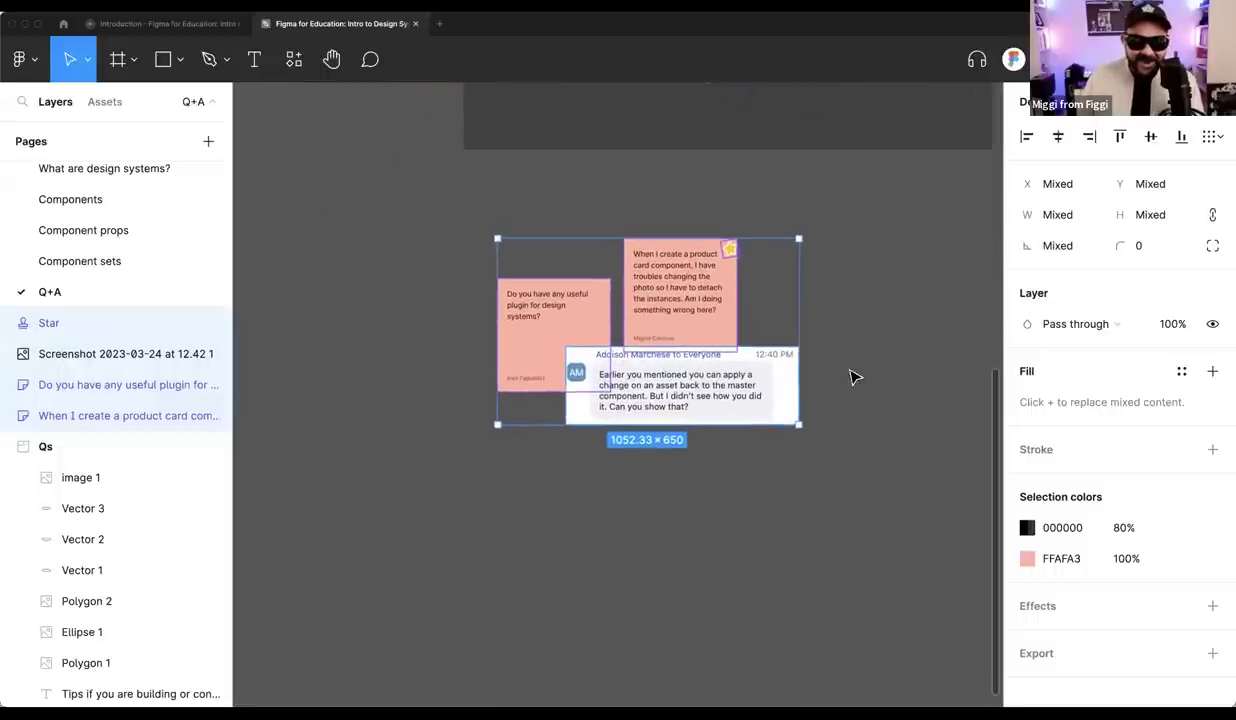
click(855, 375)
Pull the chat screenshot and the product card sticky note away from the other question so nothing overlaps
scroll(780, 400, up, 2)
drag(712, 428, 673, 400)
scroll(795, 422, right, 2)
scroll(795, 422, down, 1)
drag(593, 320, 645, 307)
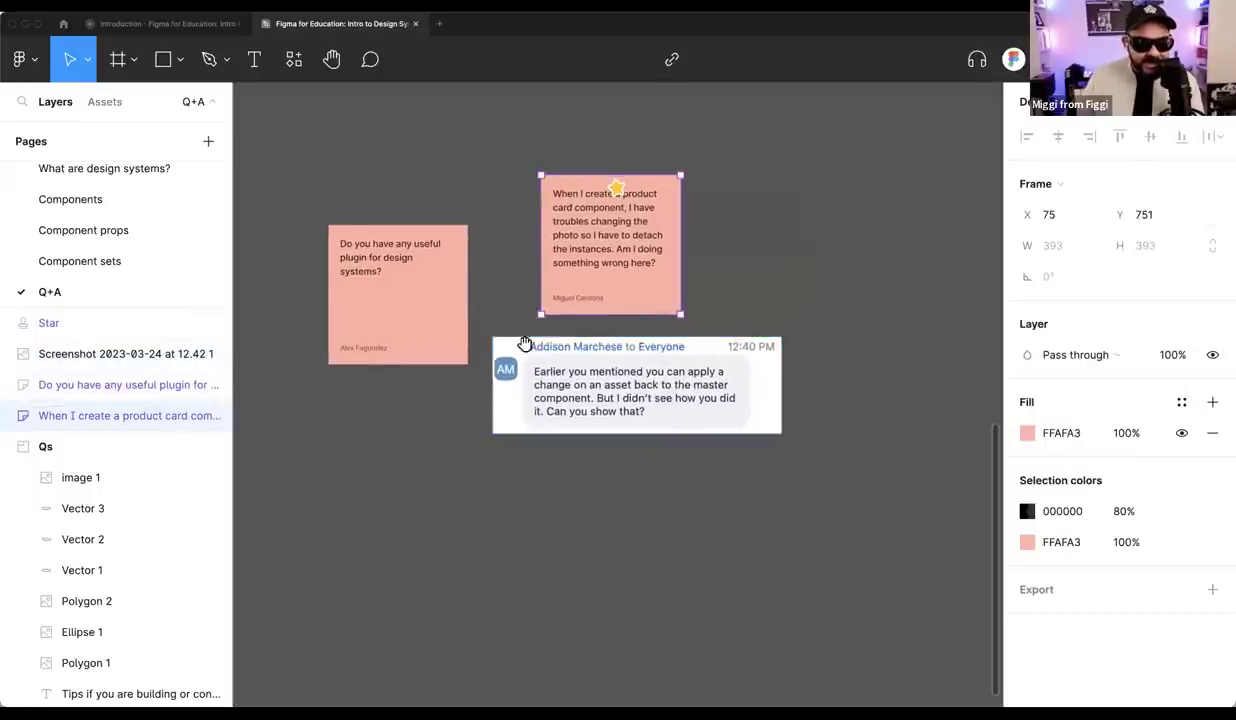
Set the star on the product card sticky's upper-right corner and align the plugin sticky beside it at about X -552, Y 751
scroll(700, 300, left, 3)
scroll(700, 300, up, 2)
mouse_move(776, 280)
mouse_down()
mouse_move(840, 285)
mouse_move(760, 272)
mouse_move(795, 275)
mouse_up()
click(855, 266)
click(783, 269)
drag(611, 361, 607, 309)
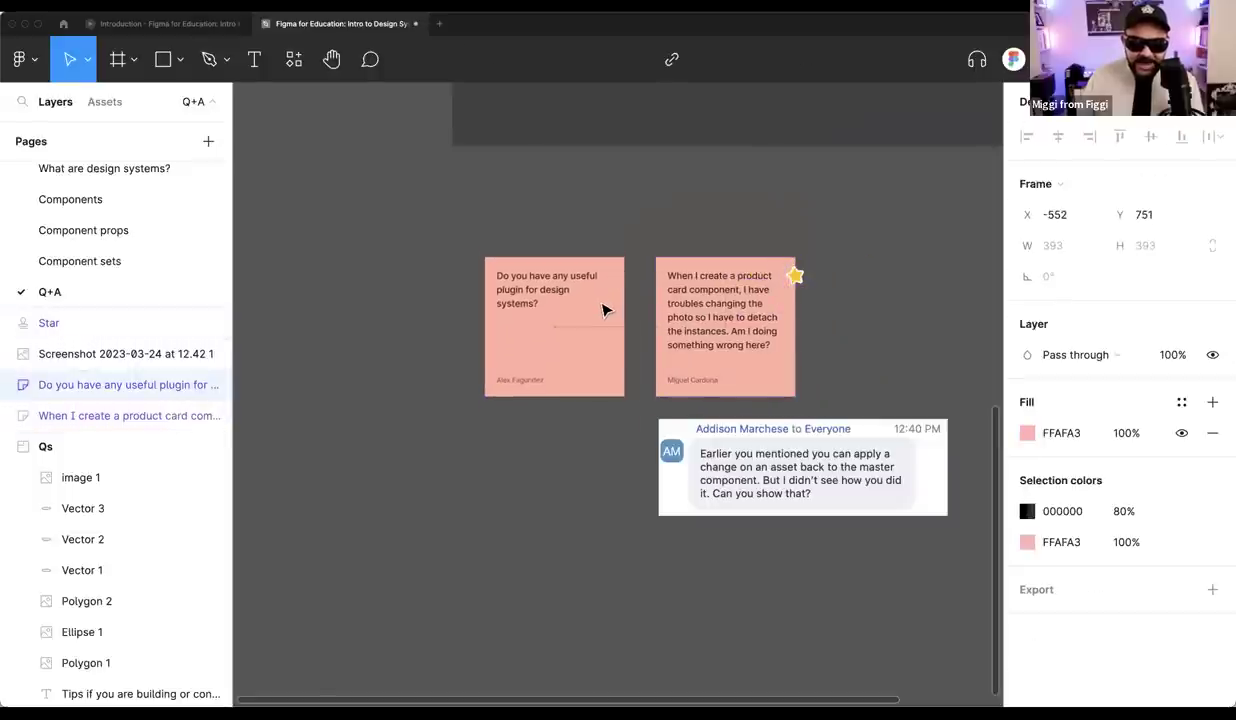
click(593, 475)
Read the plugin and product card sticky notes and the chat question about pushing changes to the master component
scroll(593, 475, up, 5)
scroll(595, 288, up, 3)
scroll(595, 288, right, 3)
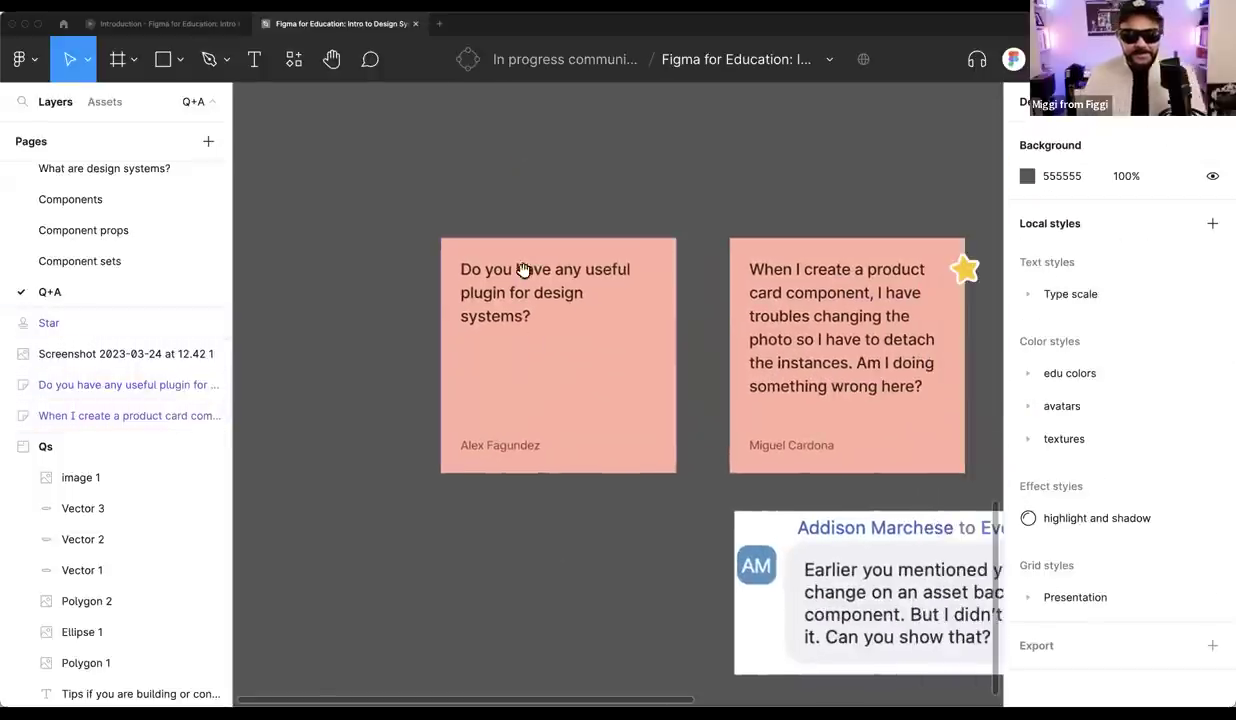
click(524, 270)
shift+click(842, 406)
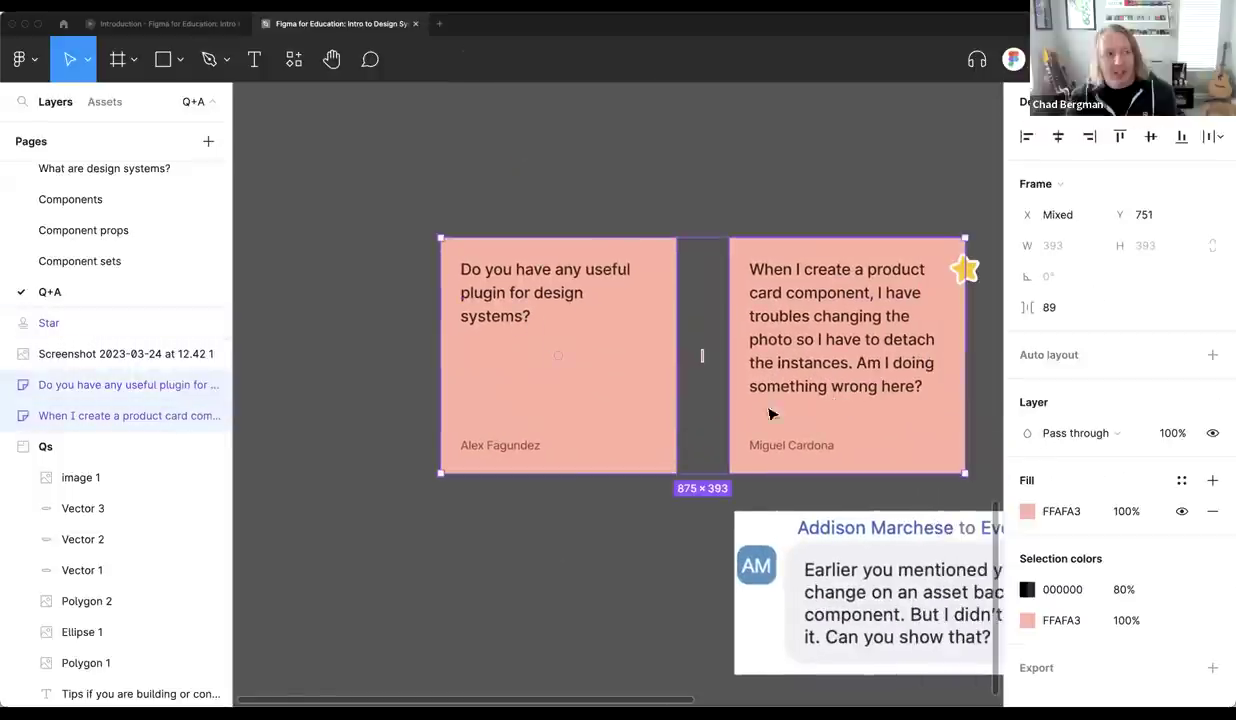
click(650, 516)
scroll(670, 516, down, 2)
scroll(640, 497, down, 2)
scroll(640, 497, right, 3)
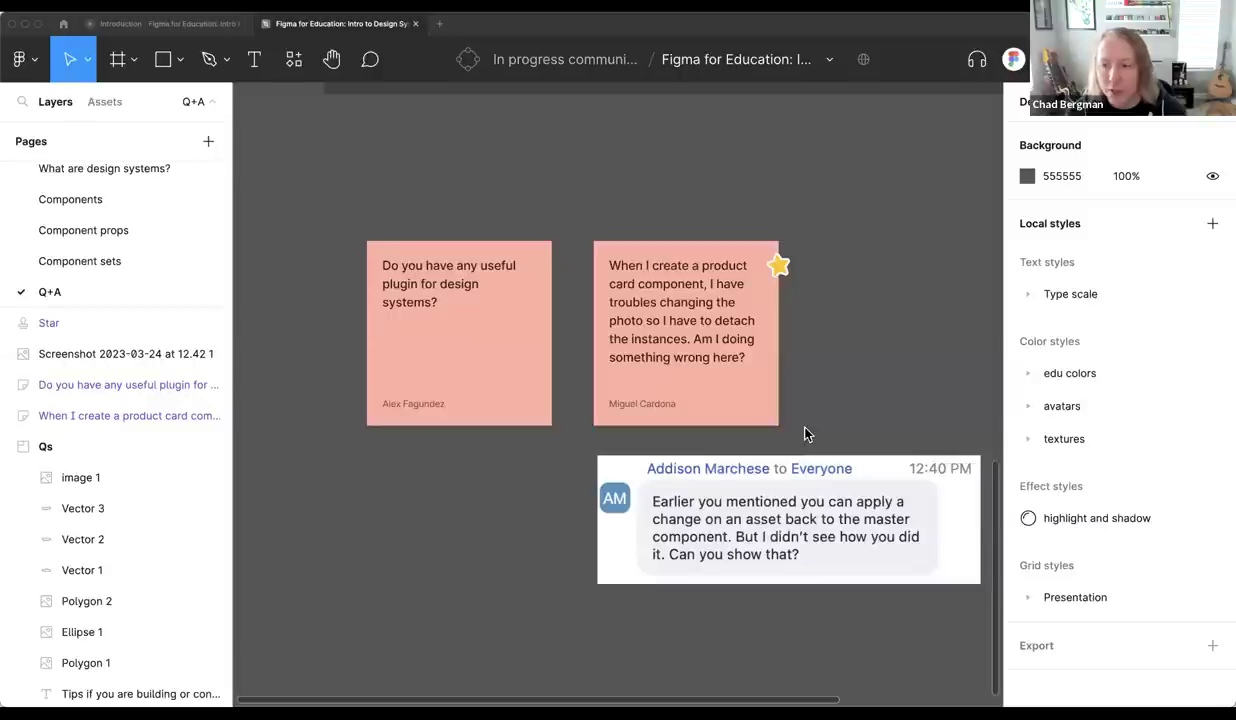
Move the plugin sticky up slightly and place a copy of the star on its upper-right corner at about X -262, Y 616
click(492, 290)
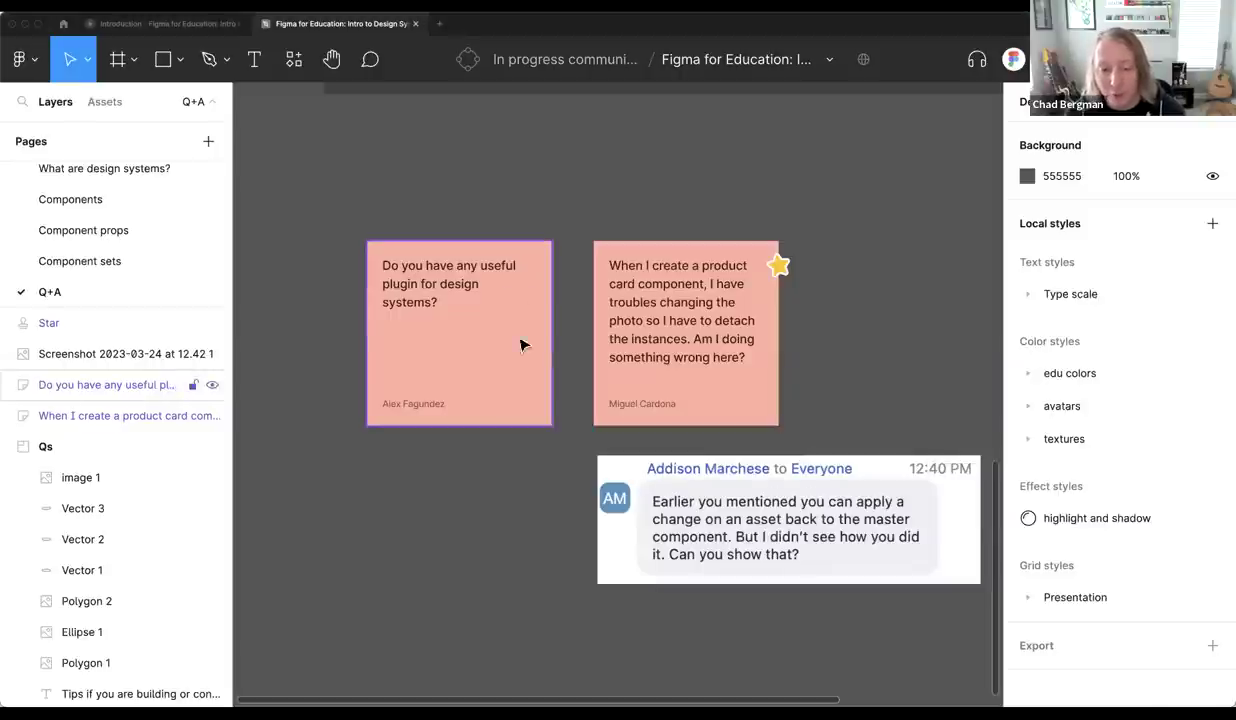
drag(497, 306, 471, 253)
drag(785, 272, 527, 196)
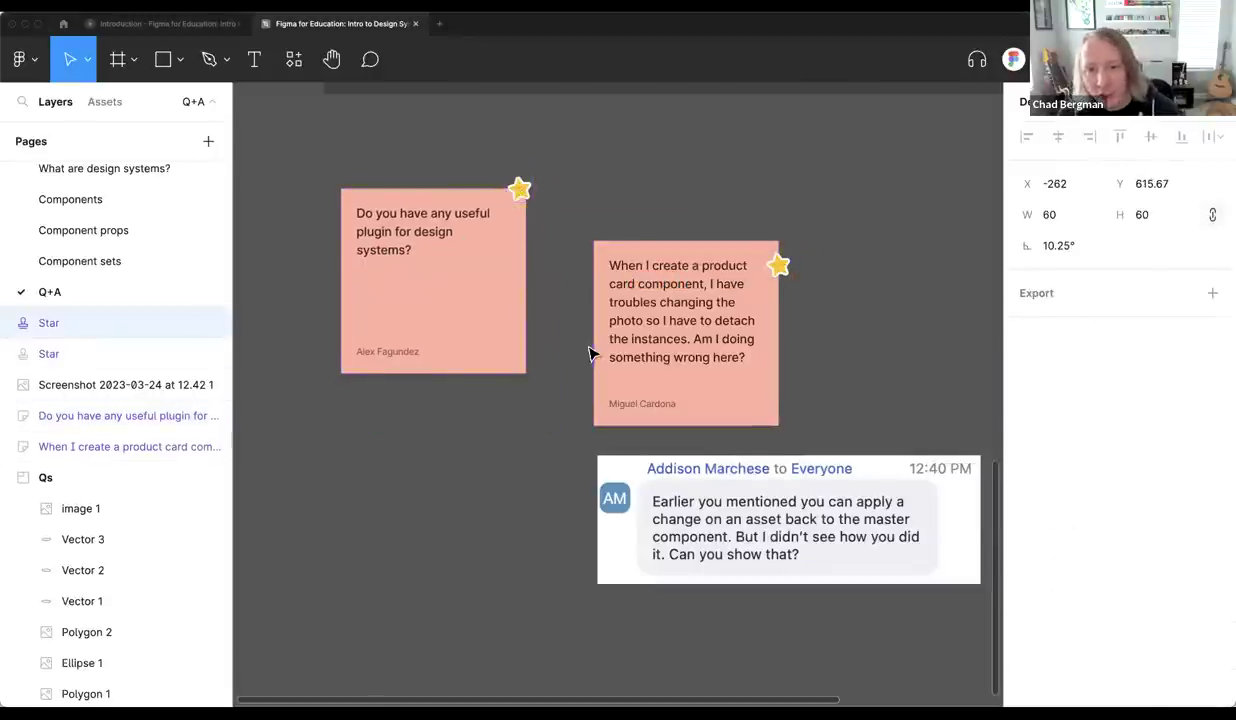
click(590, 353)
Move the product card sticky, its star and the chat screenshot together to stack them below the plugin sticky
scroll(556, 340, left, 3)
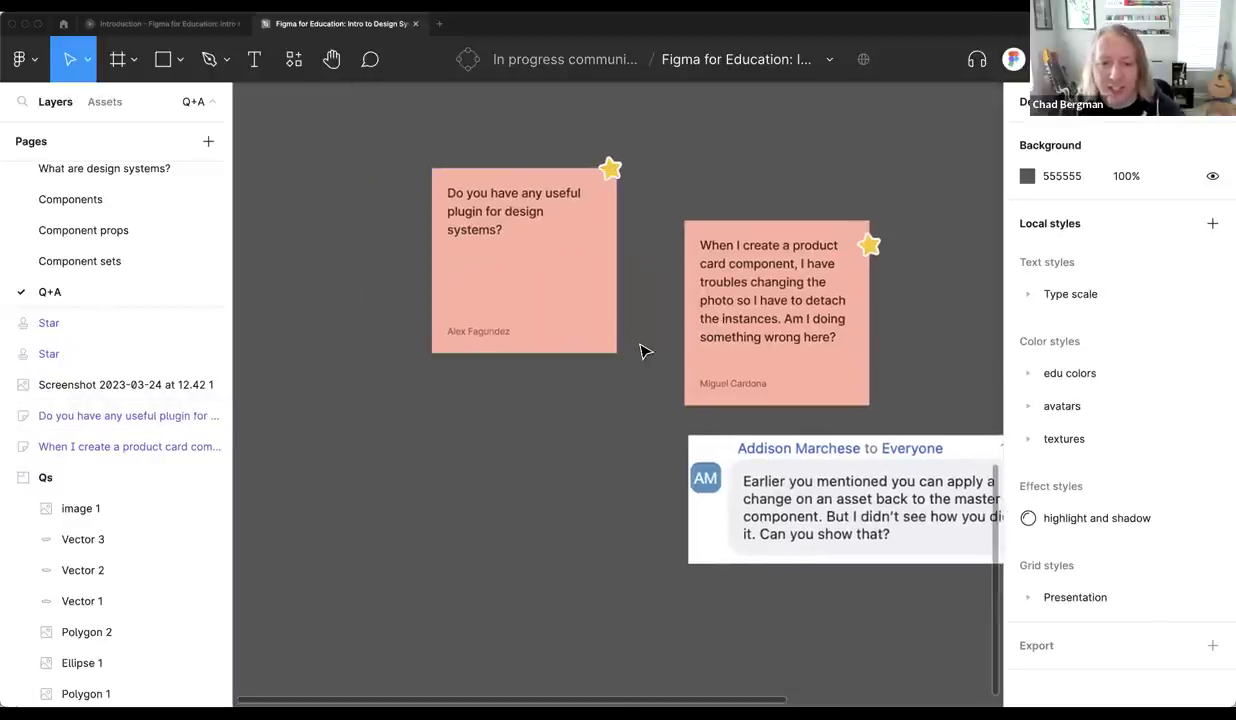
scroll(637, 386, down, 2)
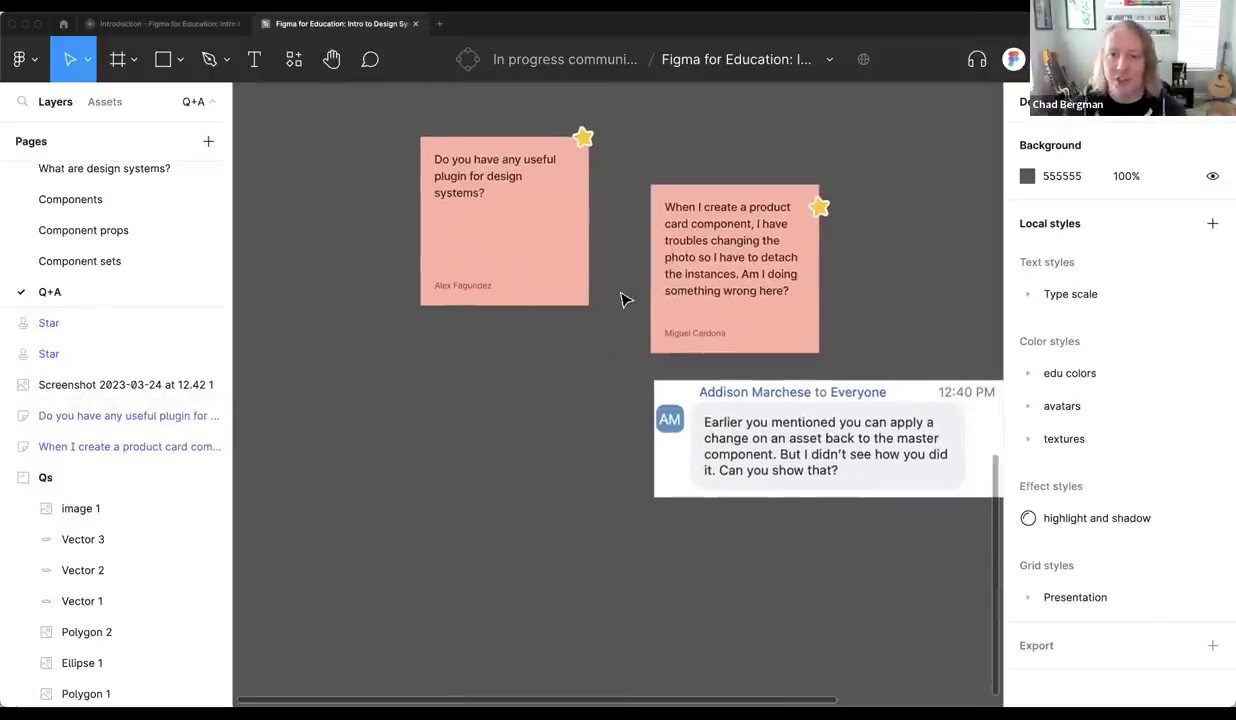
drag(624, 298, 700, 400)
drag(716, 155, 905, 505)
drag(801, 320, 573, 483)
click(770, 340)
Examine the stacked audience questions, from the plugin sticky down to the chat screenshot
scroll(646, 268, up, 5)
drag(712, 287, 665, 281)
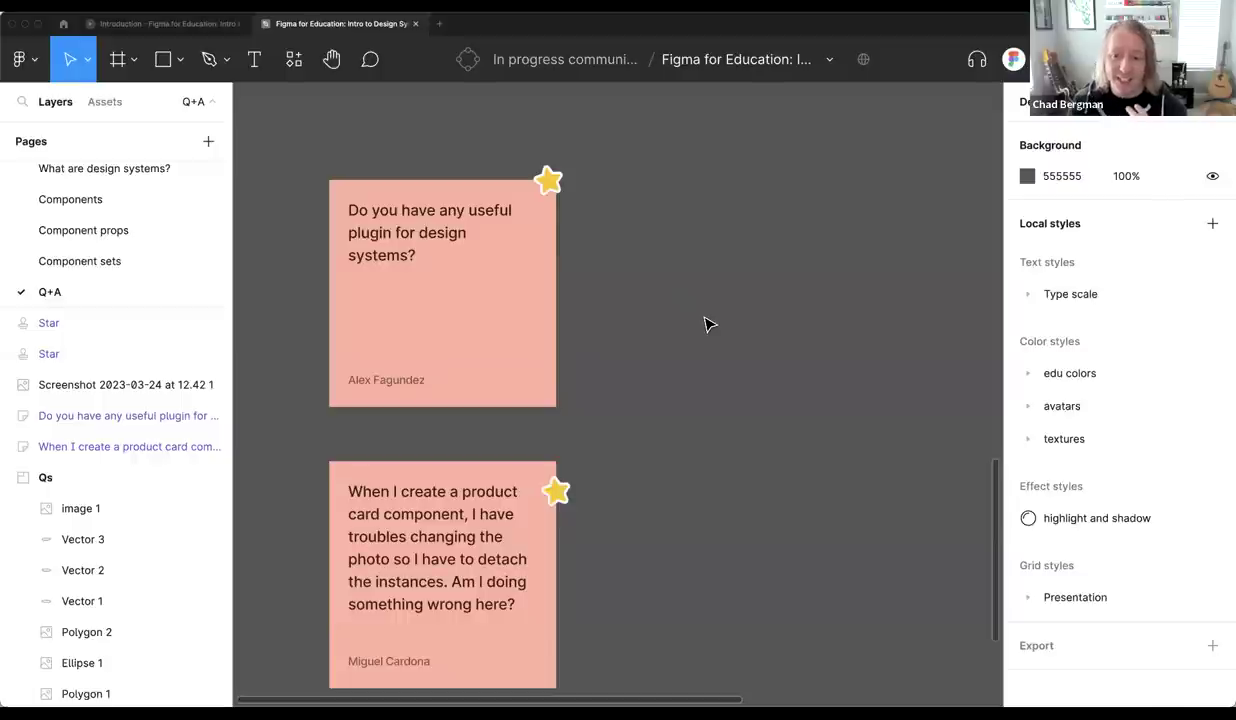
scroll(707, 324, down, 2)
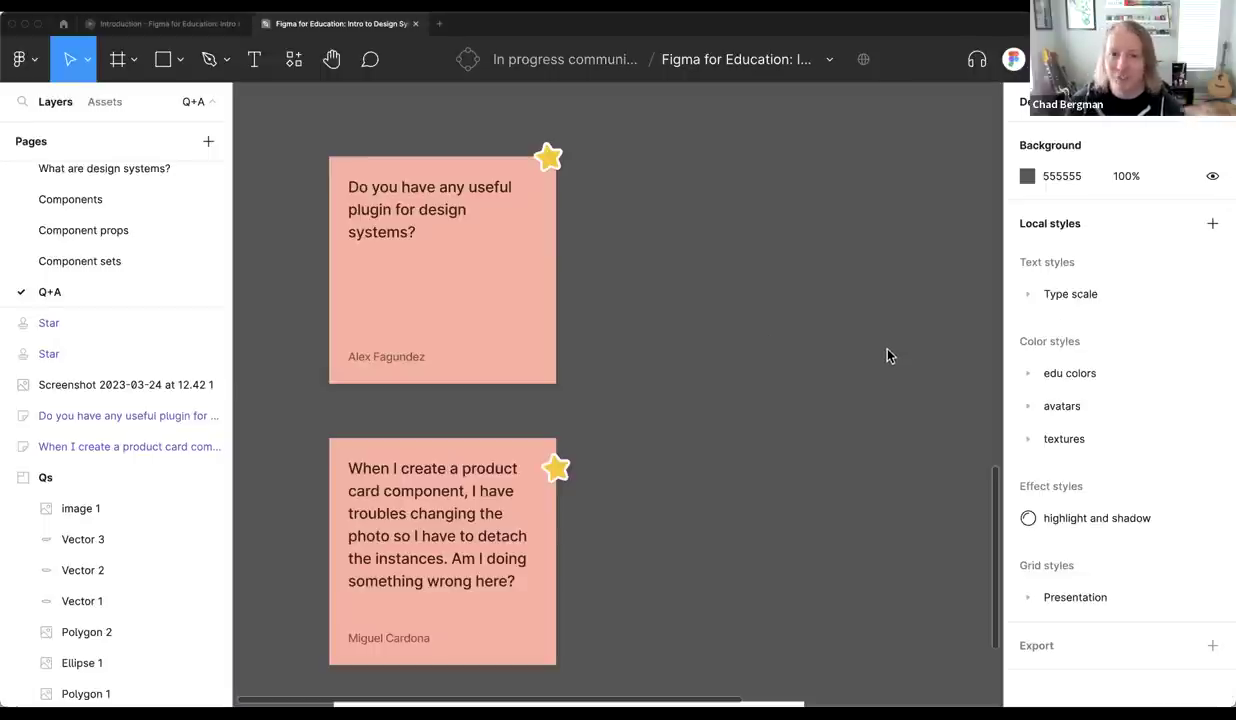
scroll(845, 362, left, 2)
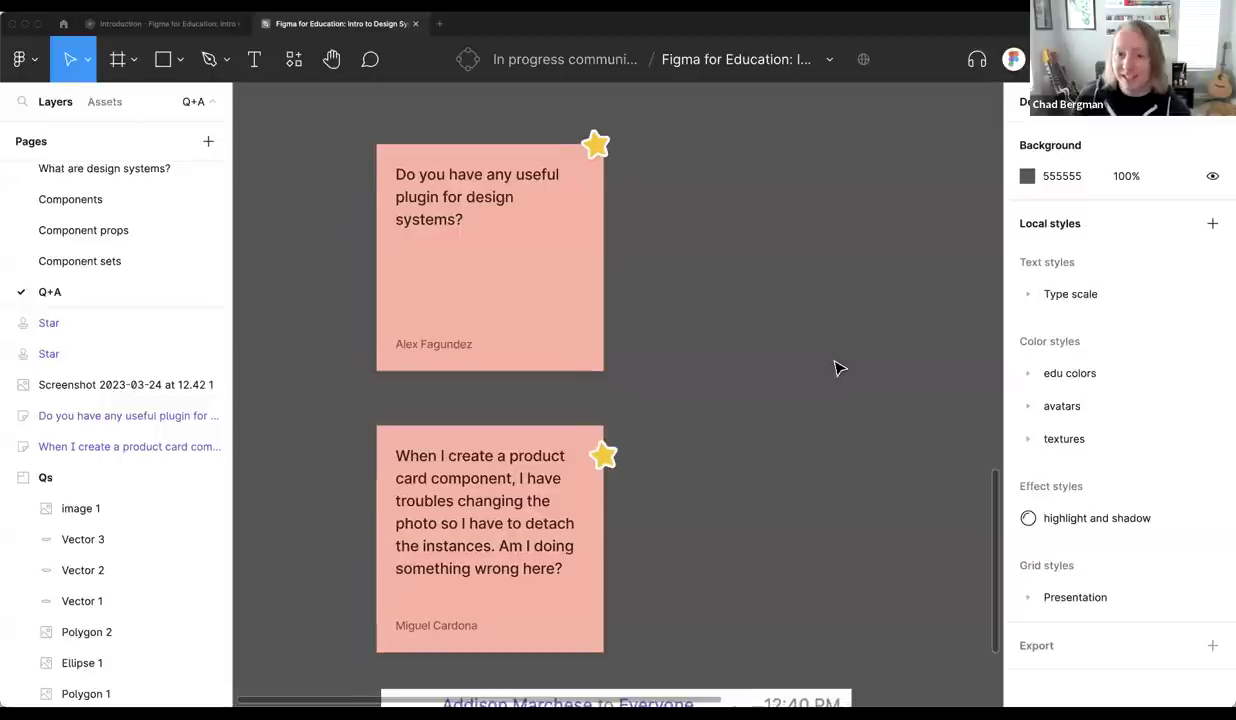
scroll(838, 368, down, 3)
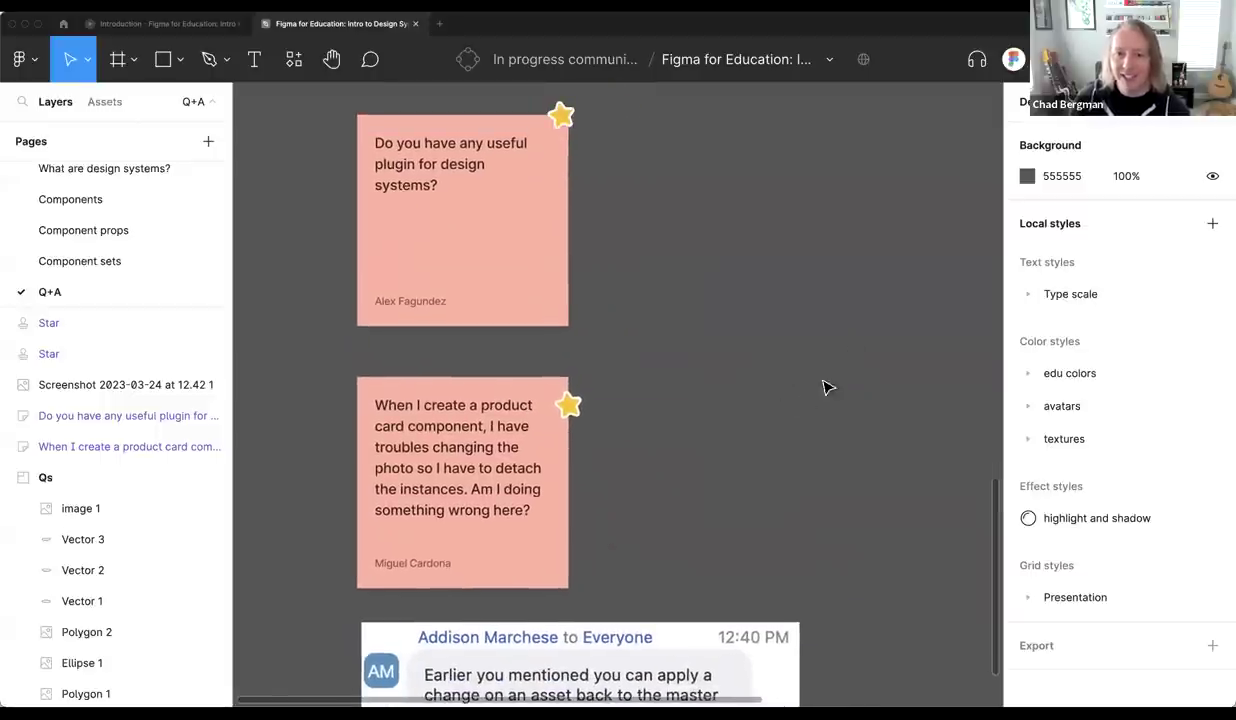
scroll(826, 385, down, 3)
scroll(824, 356, down, 1)
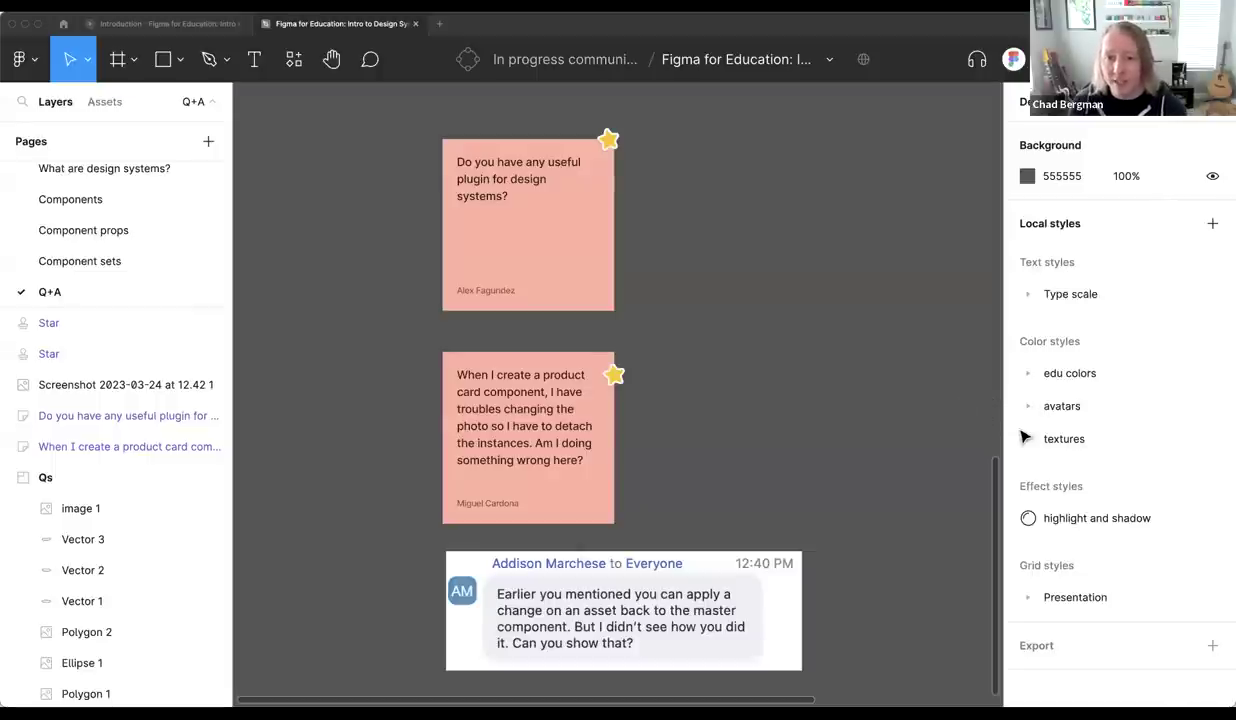
Search the plugins for Similayer
scroll(668, 225, up, 3)
drag(668, 167, 561, 296)
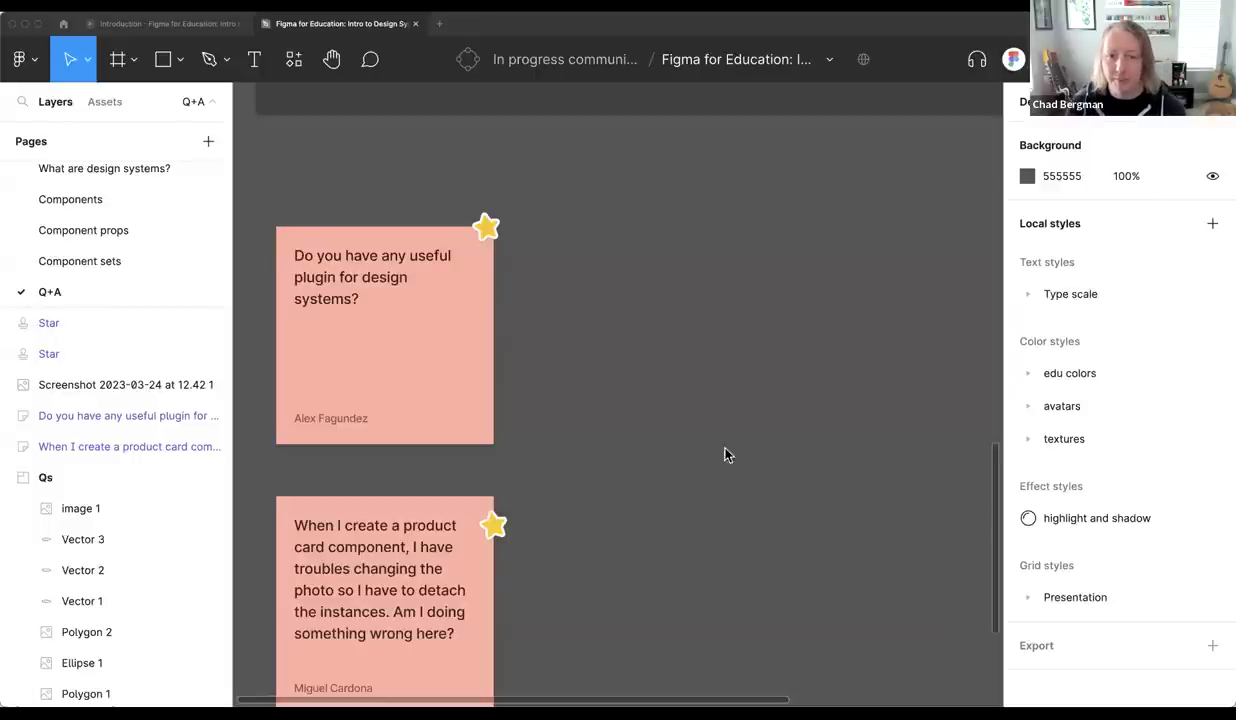
click(294, 59)
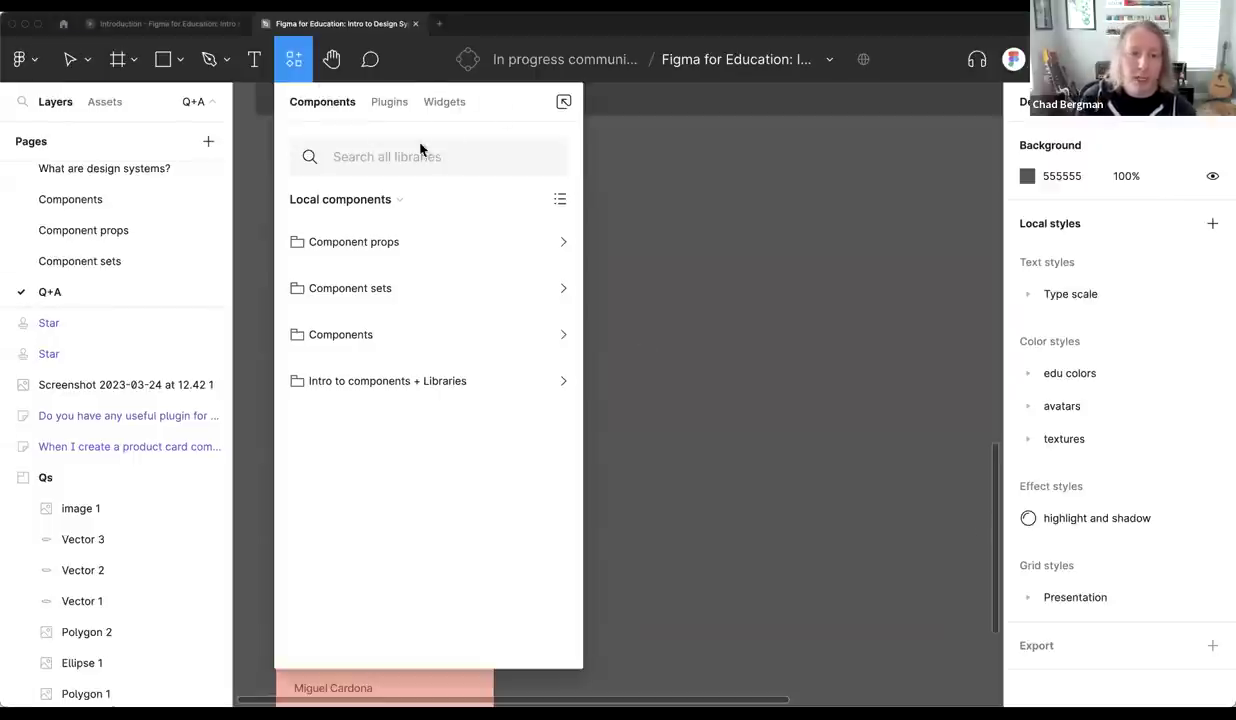
click(398, 103)
text(si)
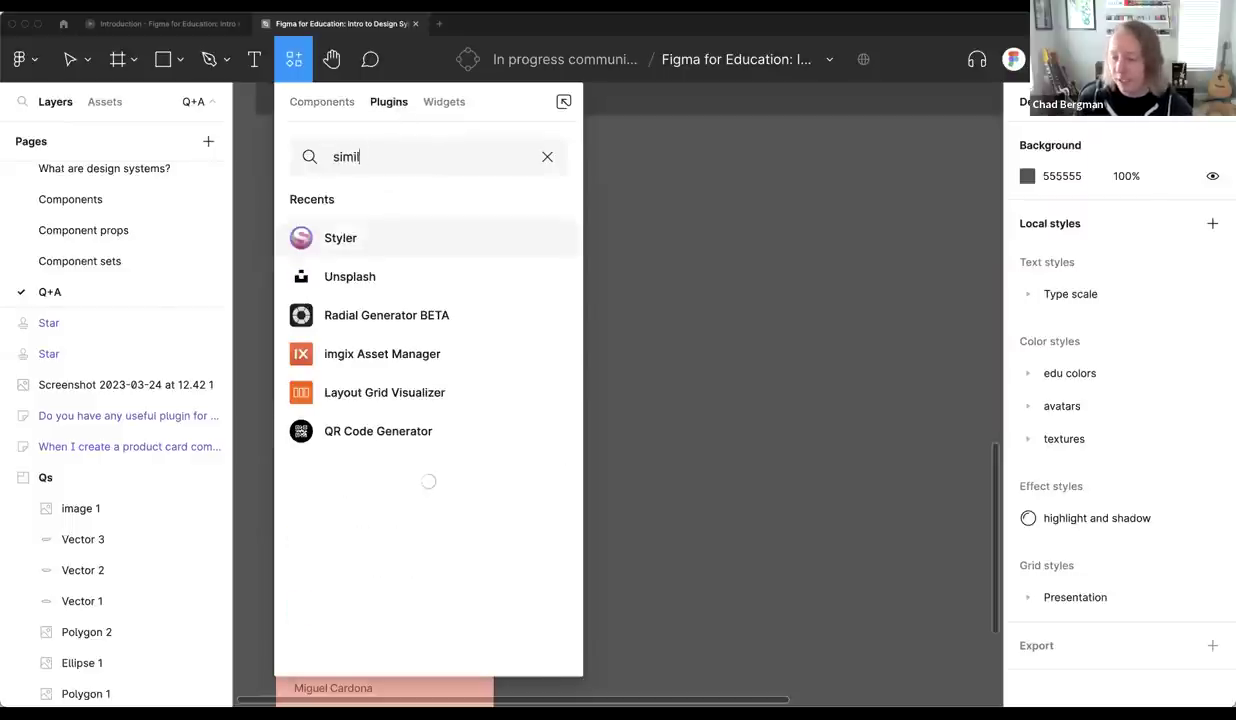
text(mil)
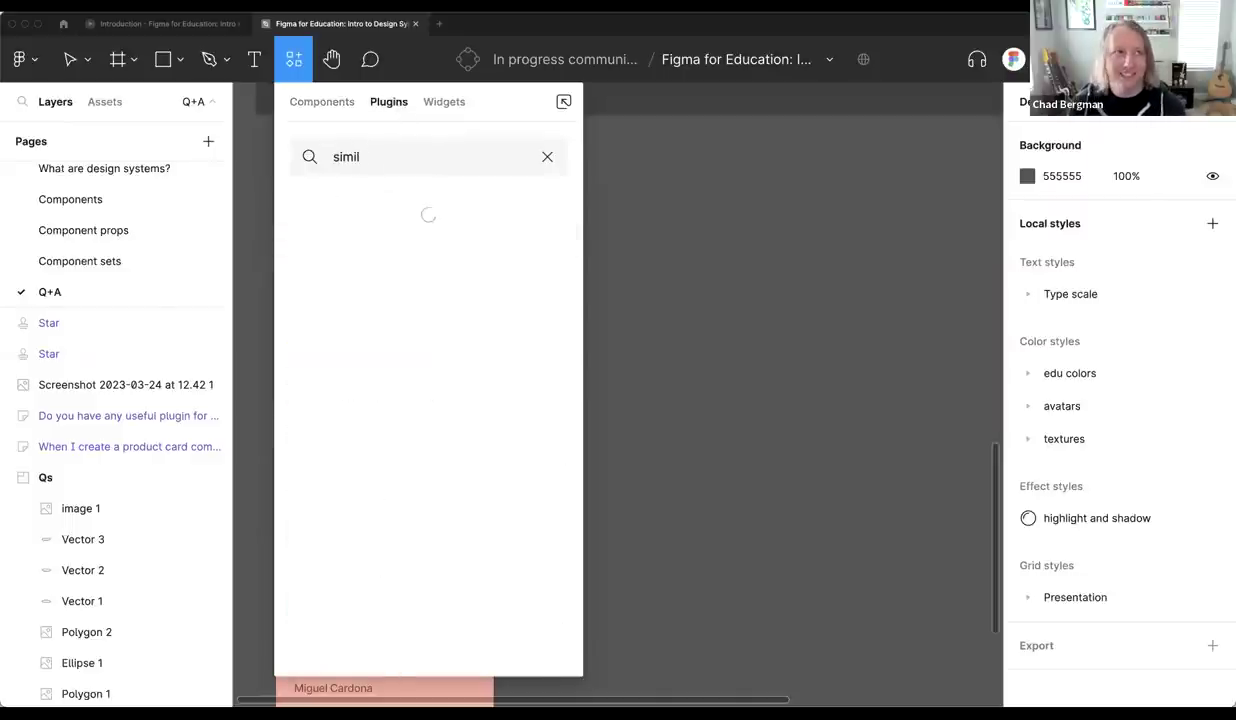
text(ayer)
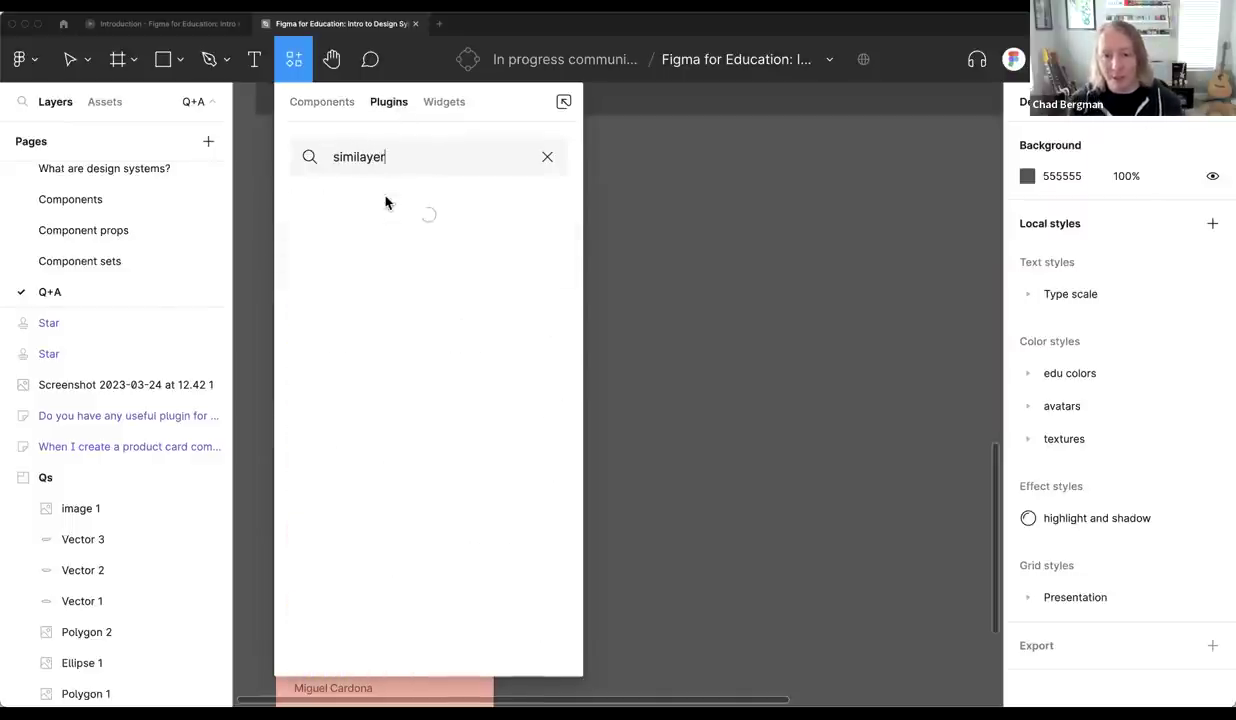
mouse_move(405, 280)
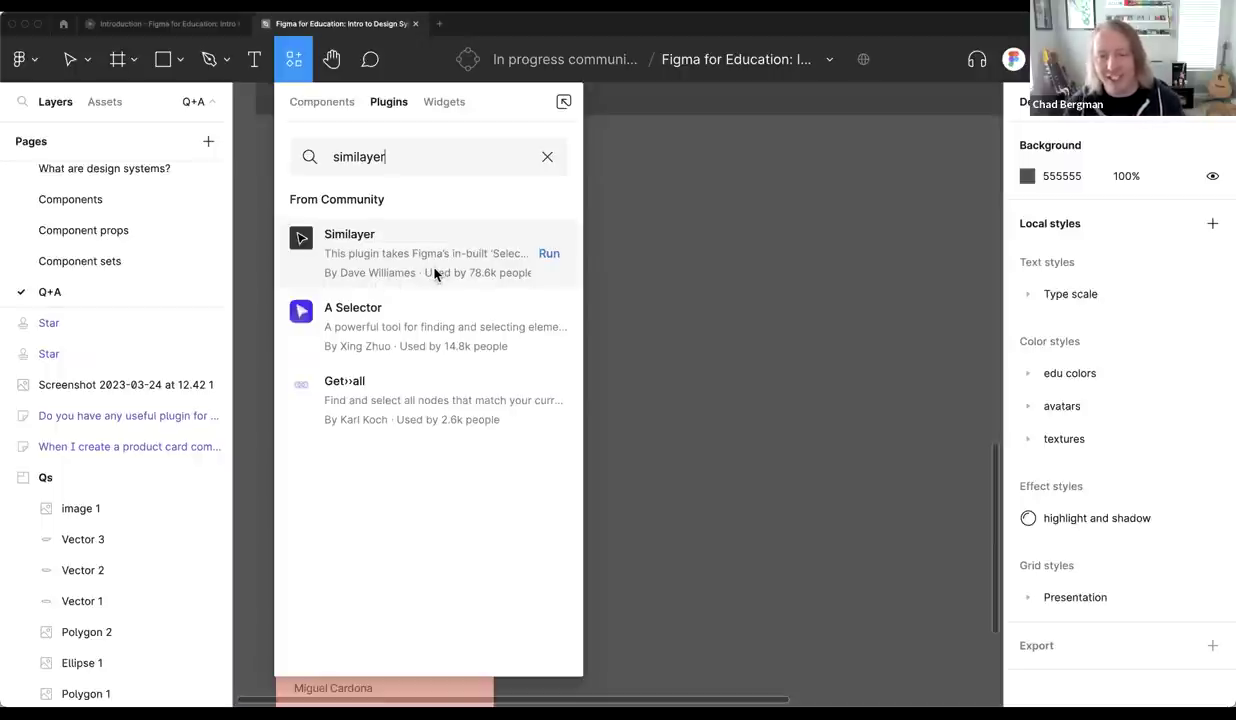
Capture the Similayer plugin listing and paste it beside the plugin question sticky, enlarged to about 662 × 156
key(super+shift+4)
drag(578, 285, 580, 293)
click(668, 317)
key(super+v)
drag(668, 378, 785, 289)
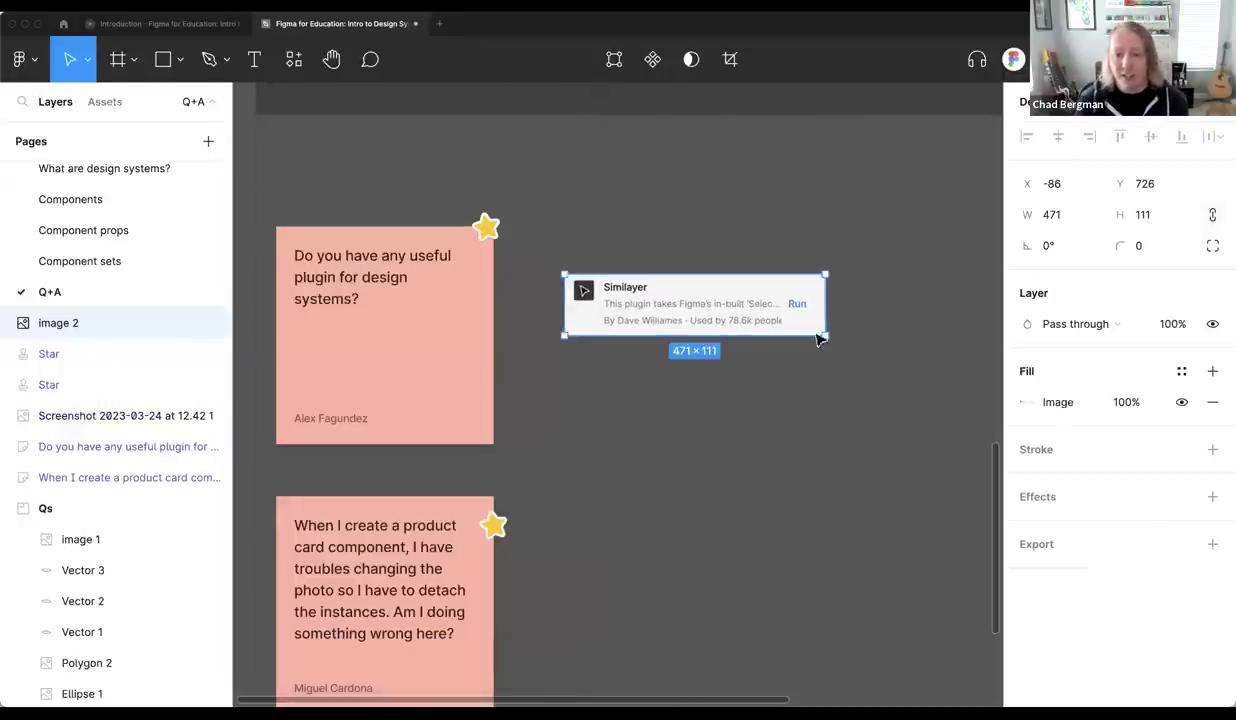
mouse_move(818, 340)
mouse_down()
mouse_move(925, 362)
mouse_move(797, 345)
mouse_up()
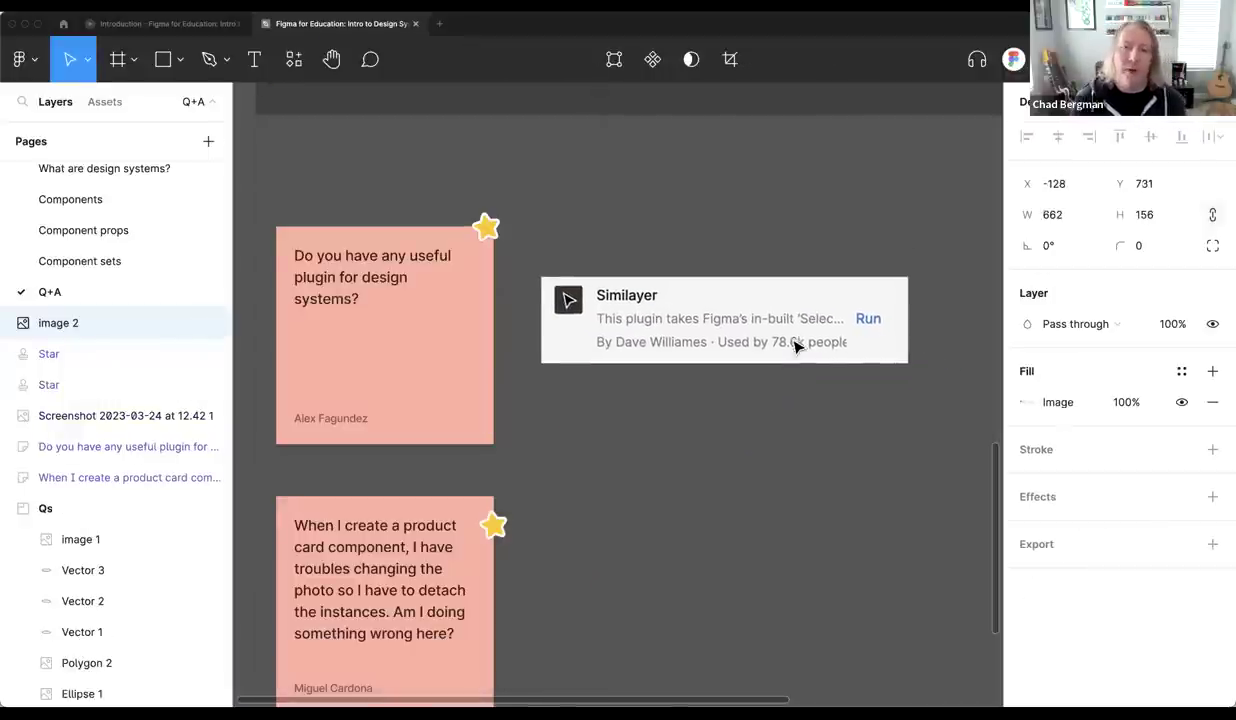
Search the plugins for Styler, capture its listing and paste it directly below the Similayer image, sized about 661 × 149
click(294, 59)
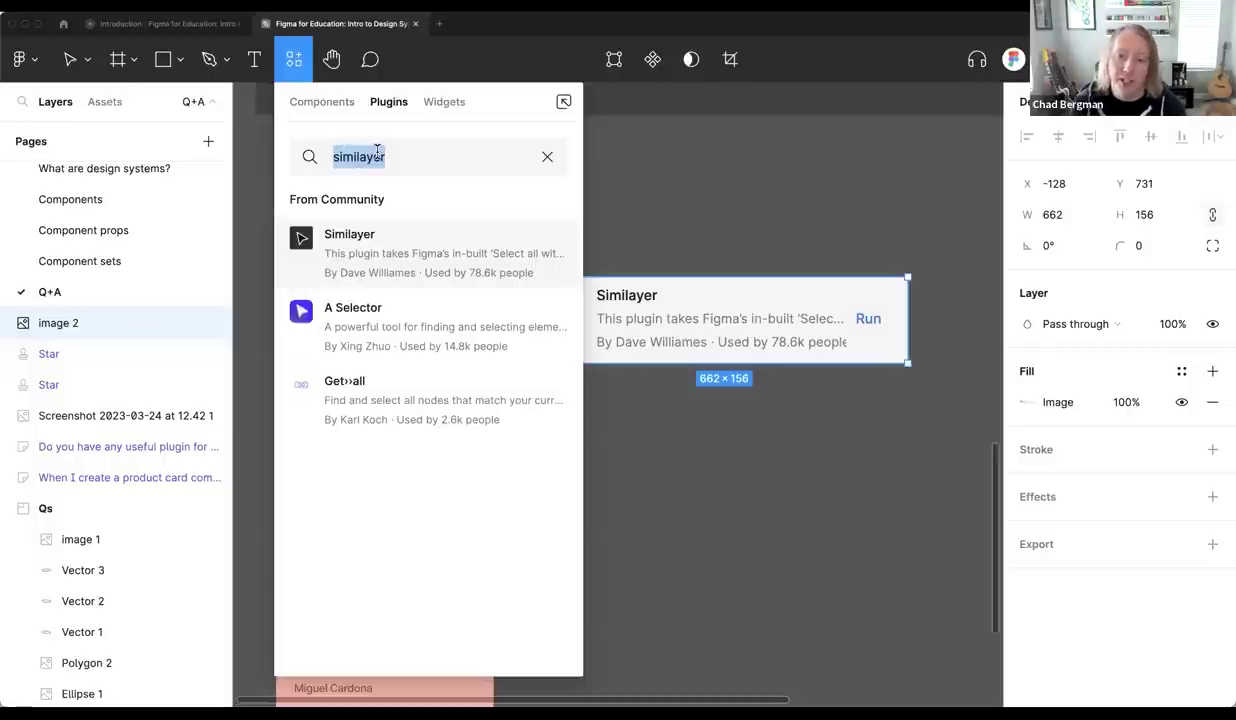
text(Styler)
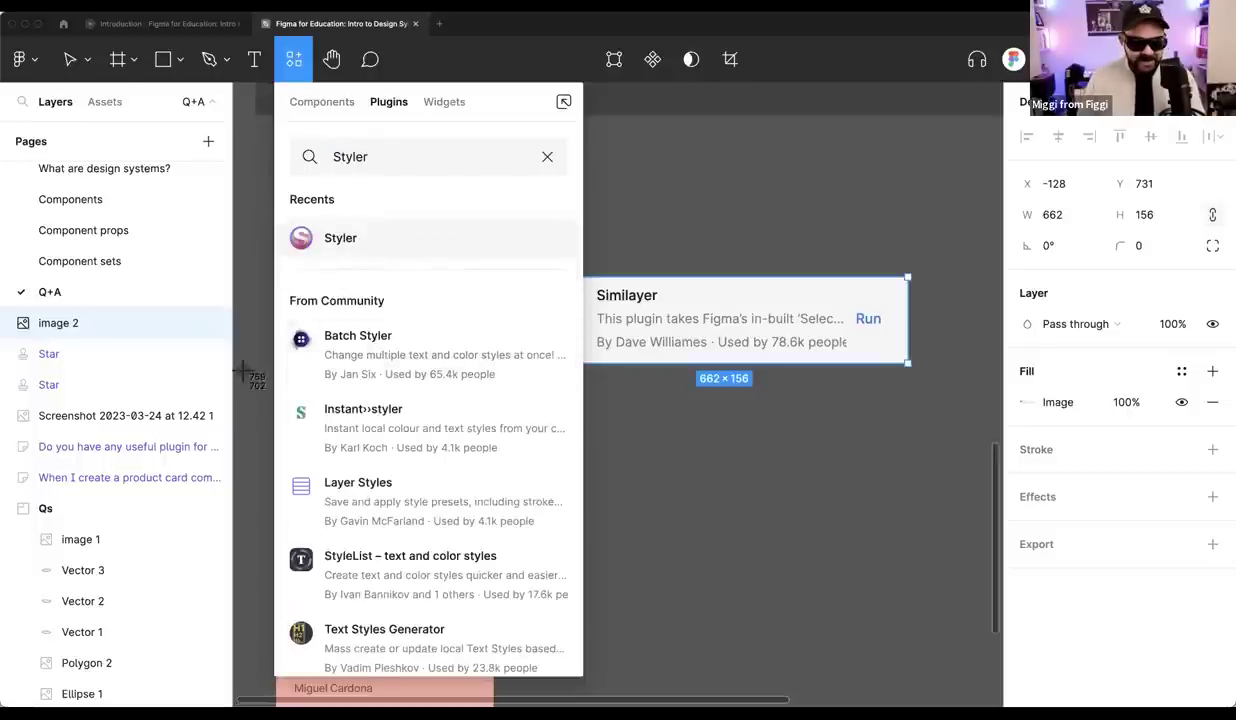
click(580, 280)
click(486, 361)
drag(712, 408, 880, 458)
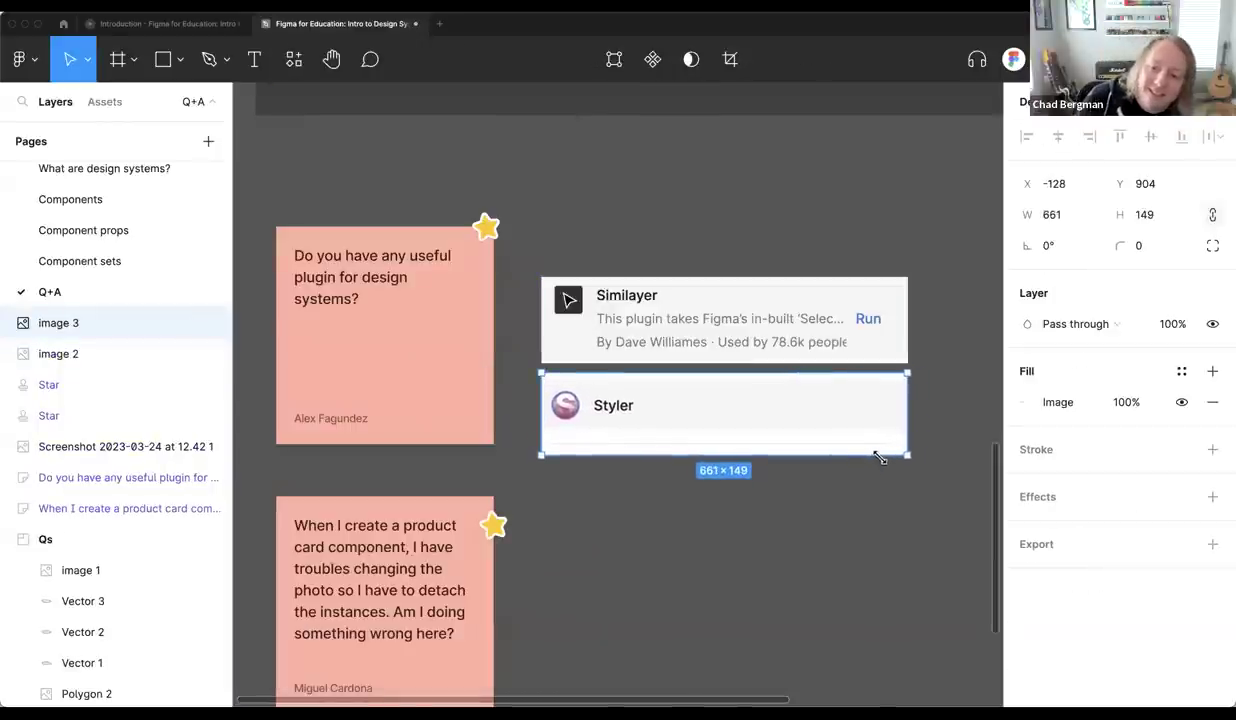
click(817, 510)
Read the product card sticky note about changing the photo without detaching instances
scroll(803, 499, left, 3)
scroll(788, 475, down, 1)
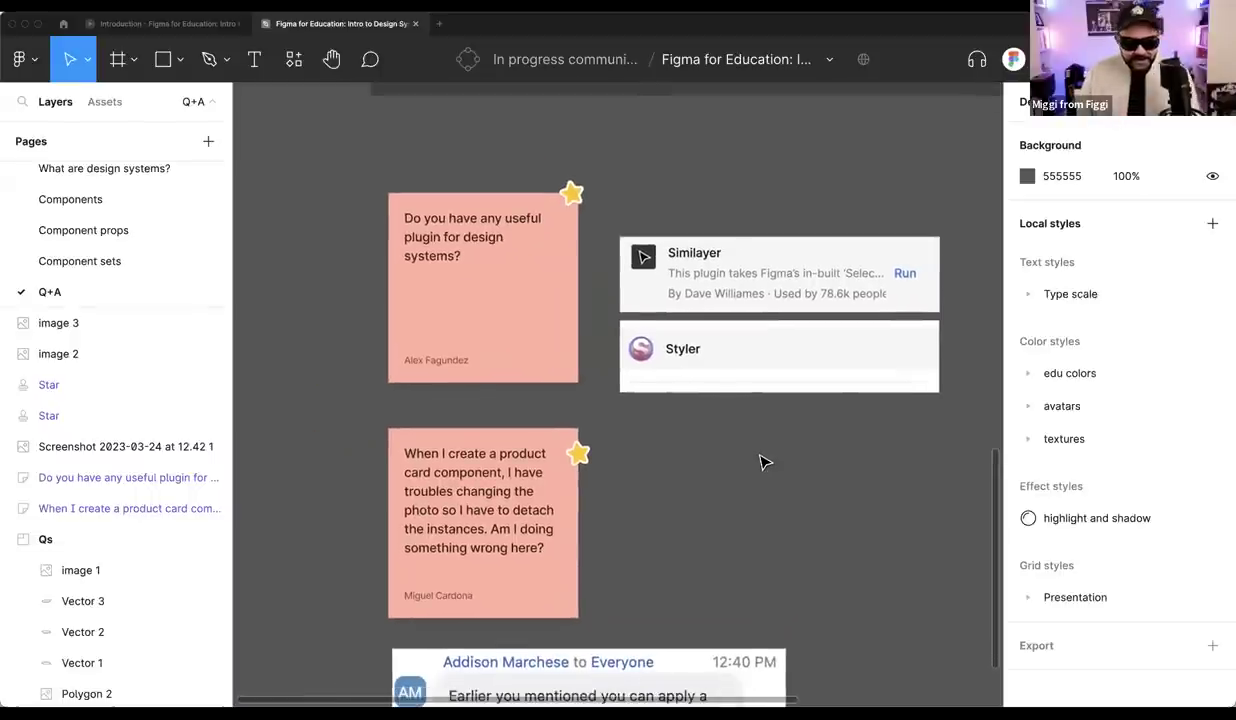
scroll(760, 462, down, 2)
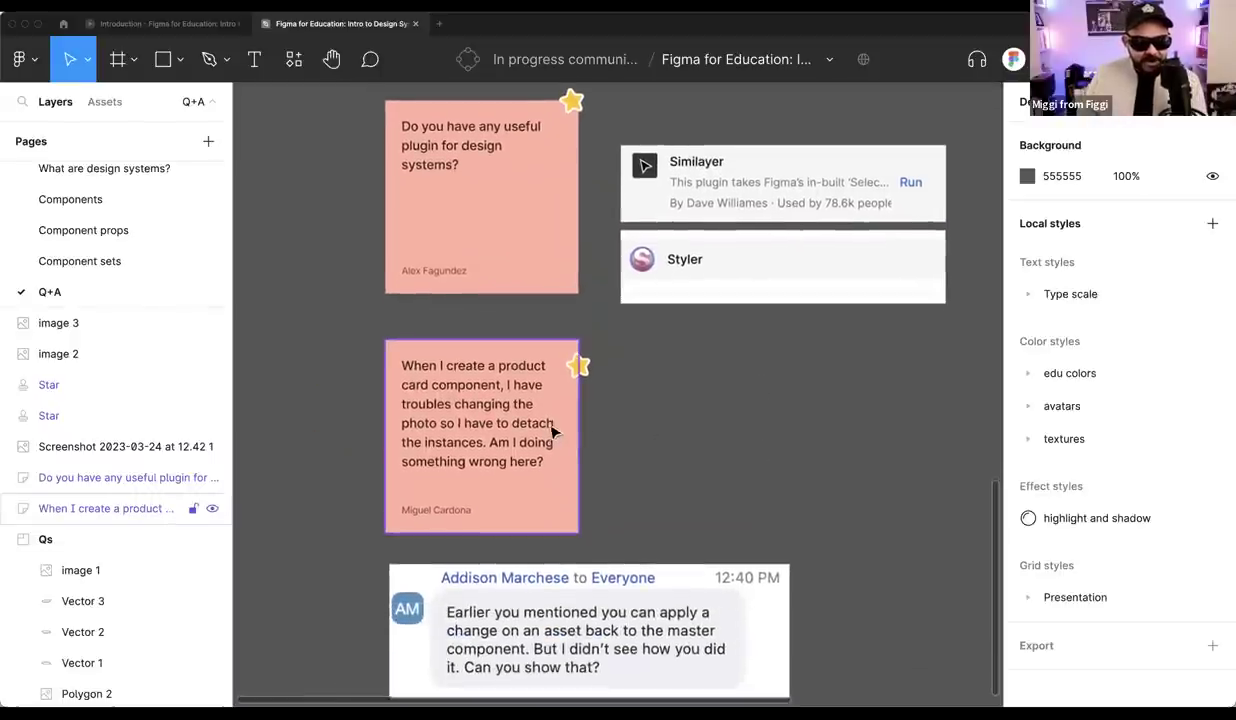
scroll(552, 432, up, 2)
scroll(604, 422, up, 2)
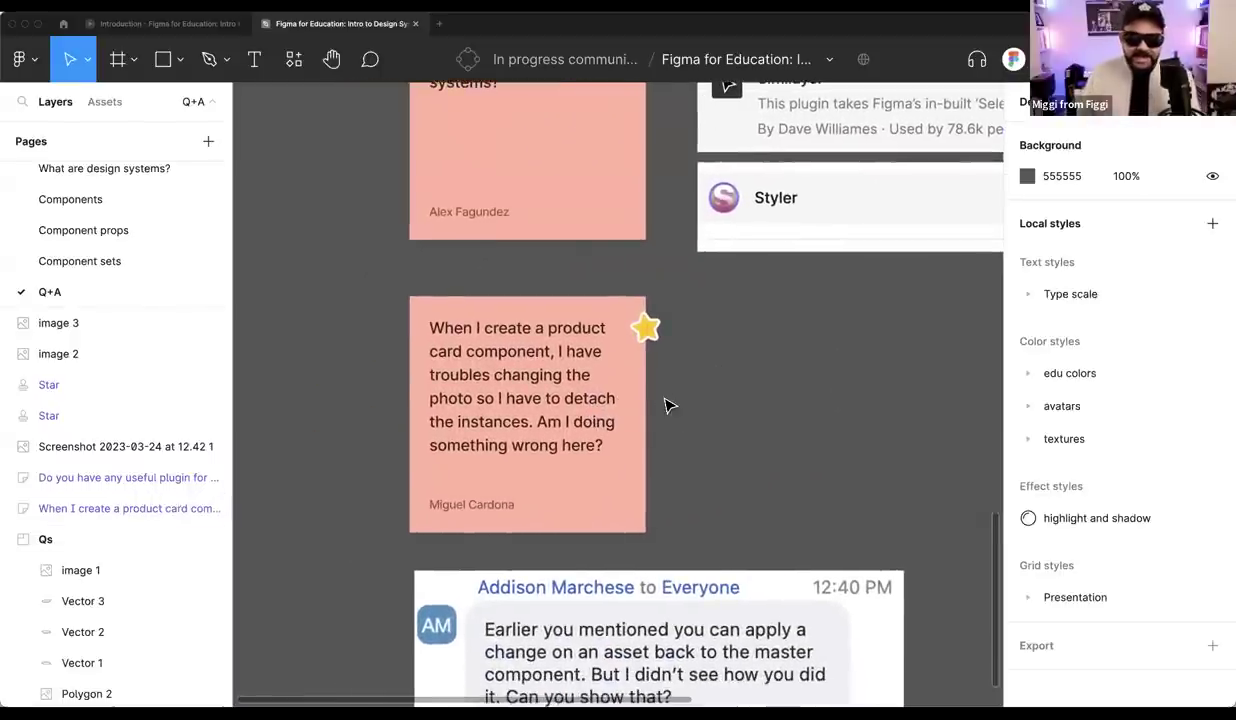
scroll(681, 367, right, 2)
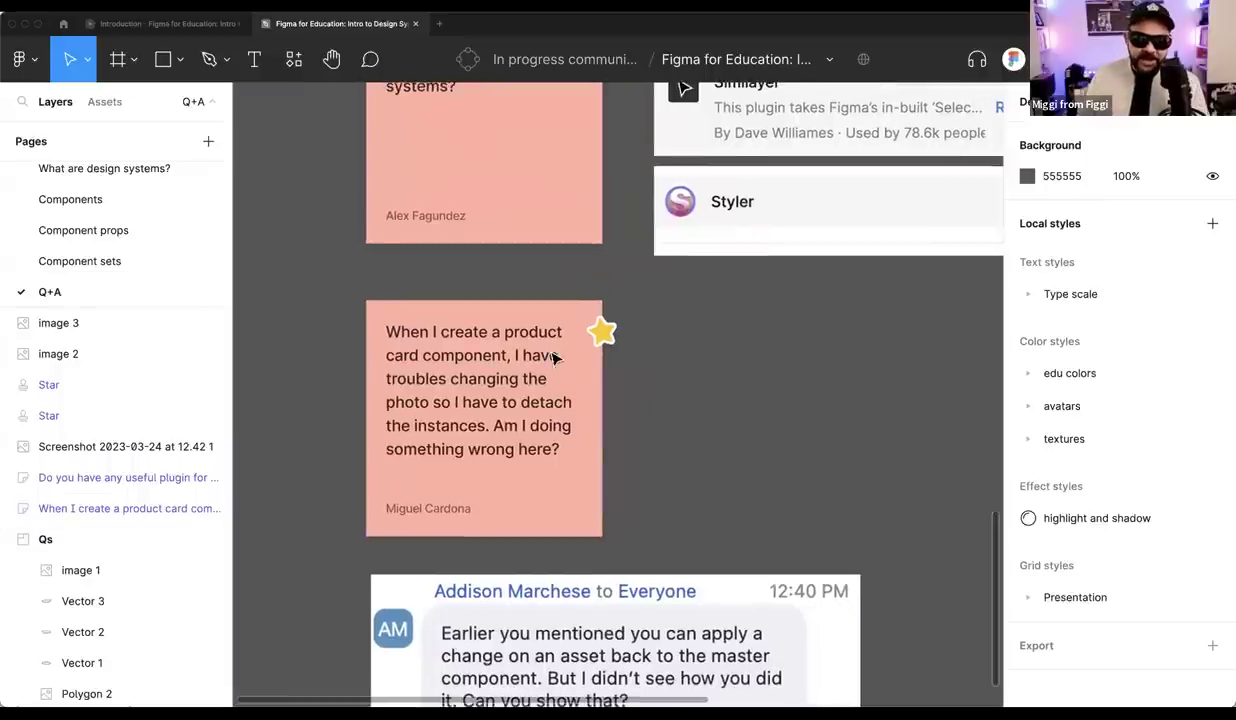
click(530, 375)
click(325, 419)
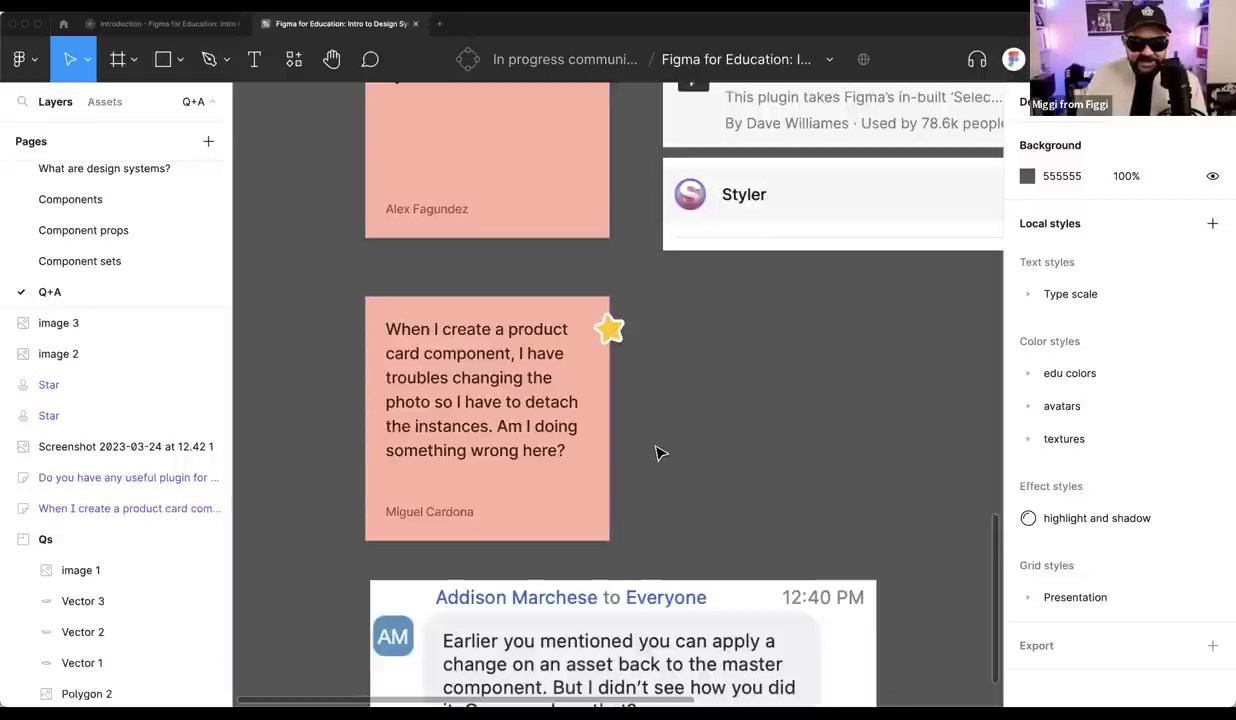
drag(726, 439, 599, 469)
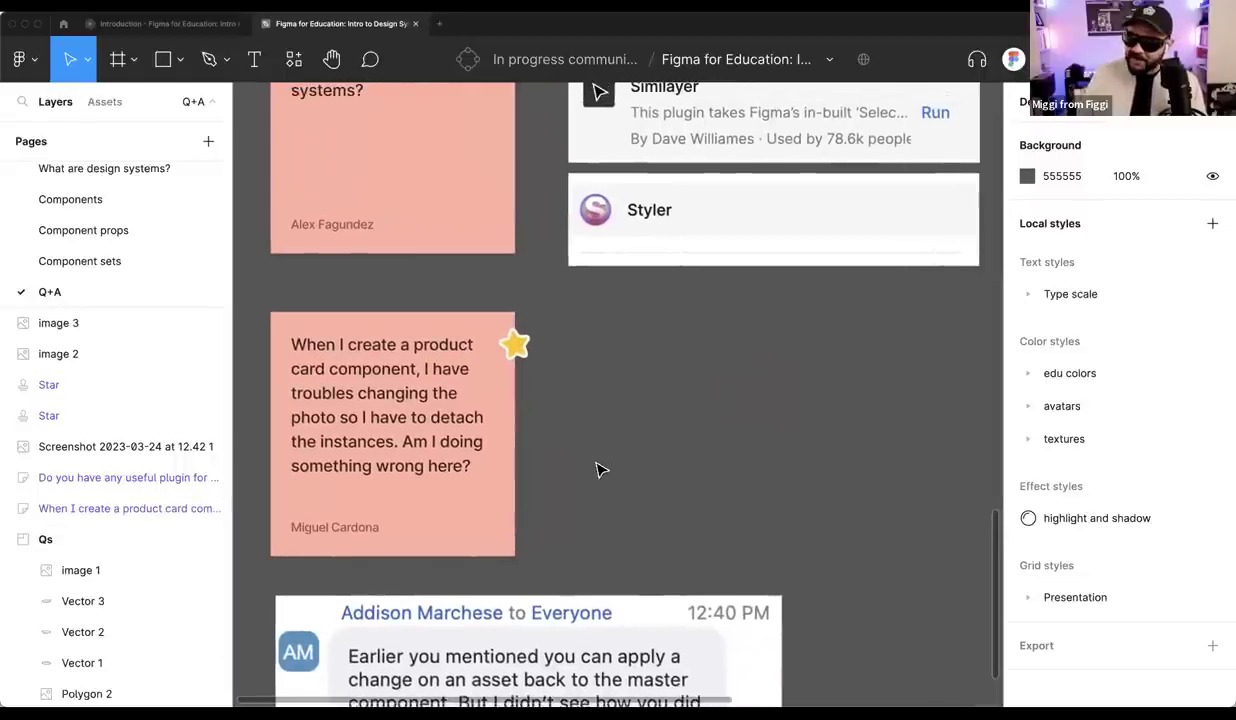
click(463, 465)
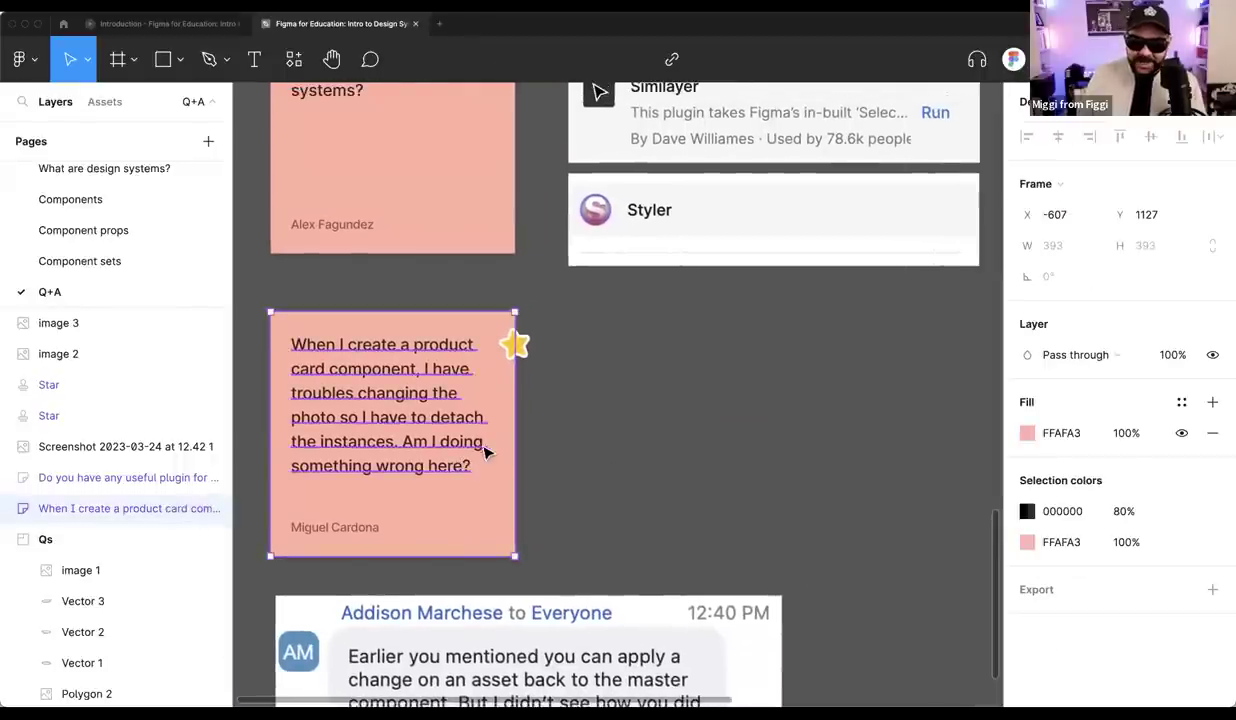
click(700, 462)
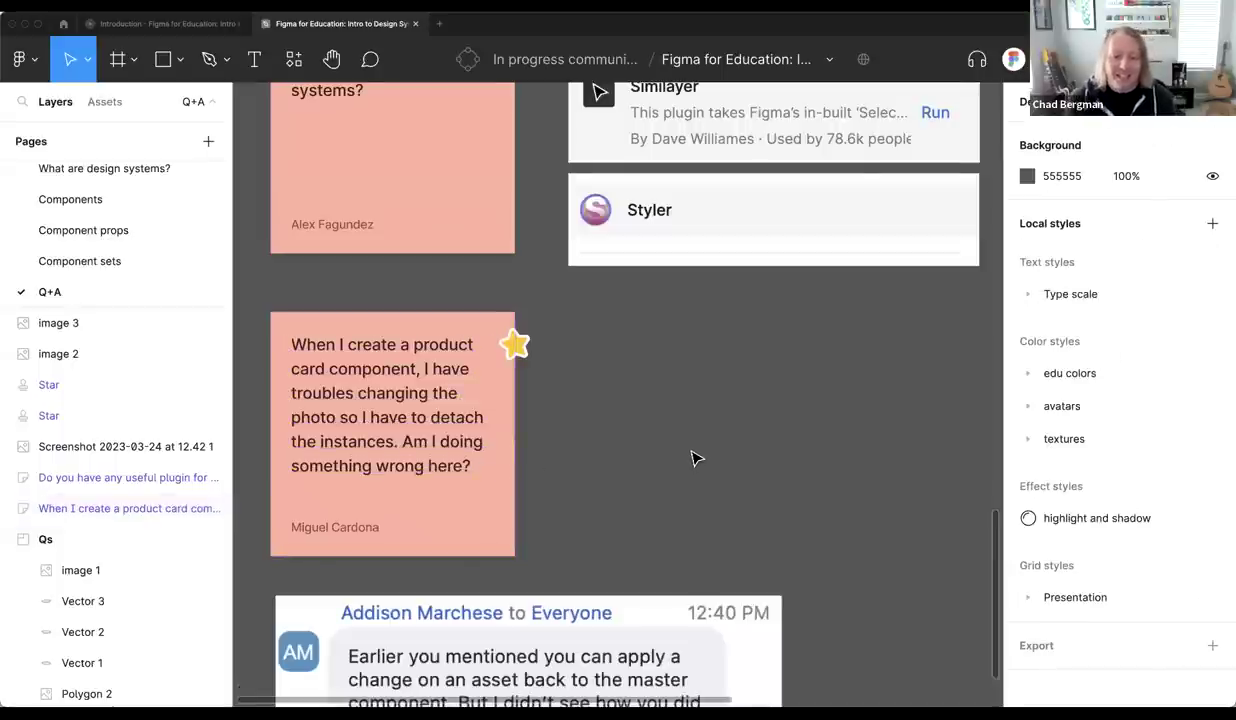
scroll(690, 455, down, 3)
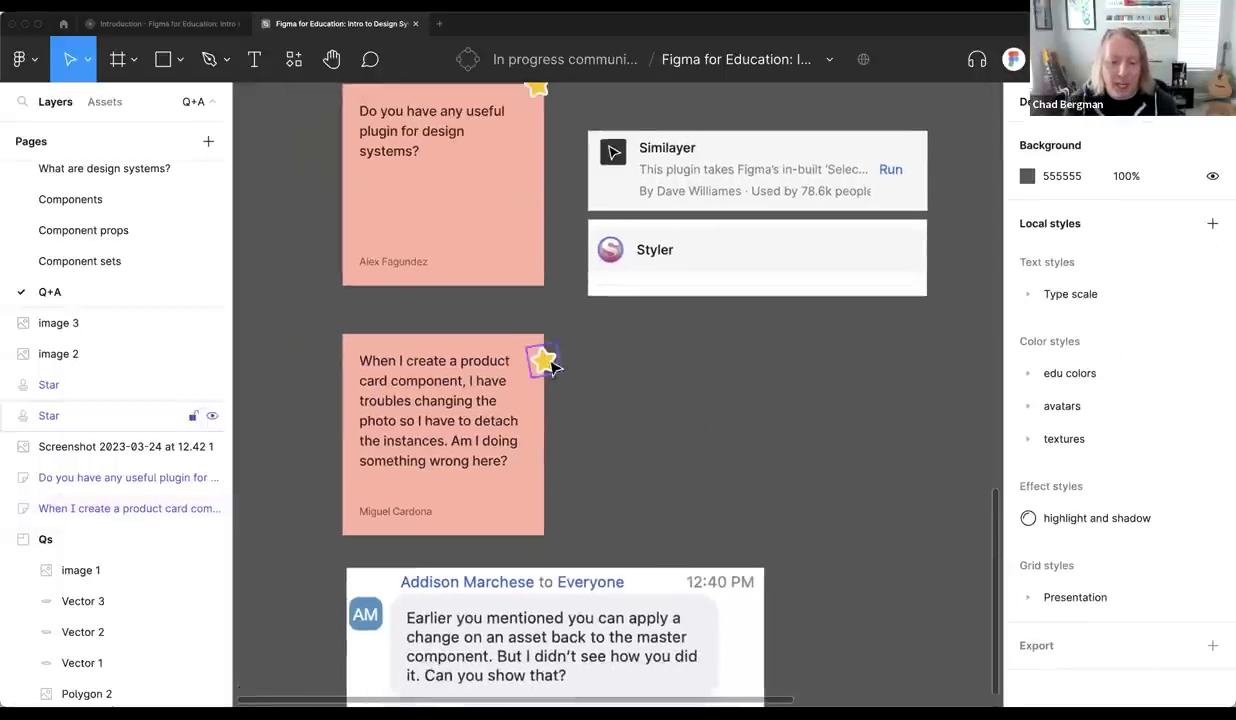
Look through the file's pages and open Intro to components + Libraries
scroll(126, 252, up, 2)
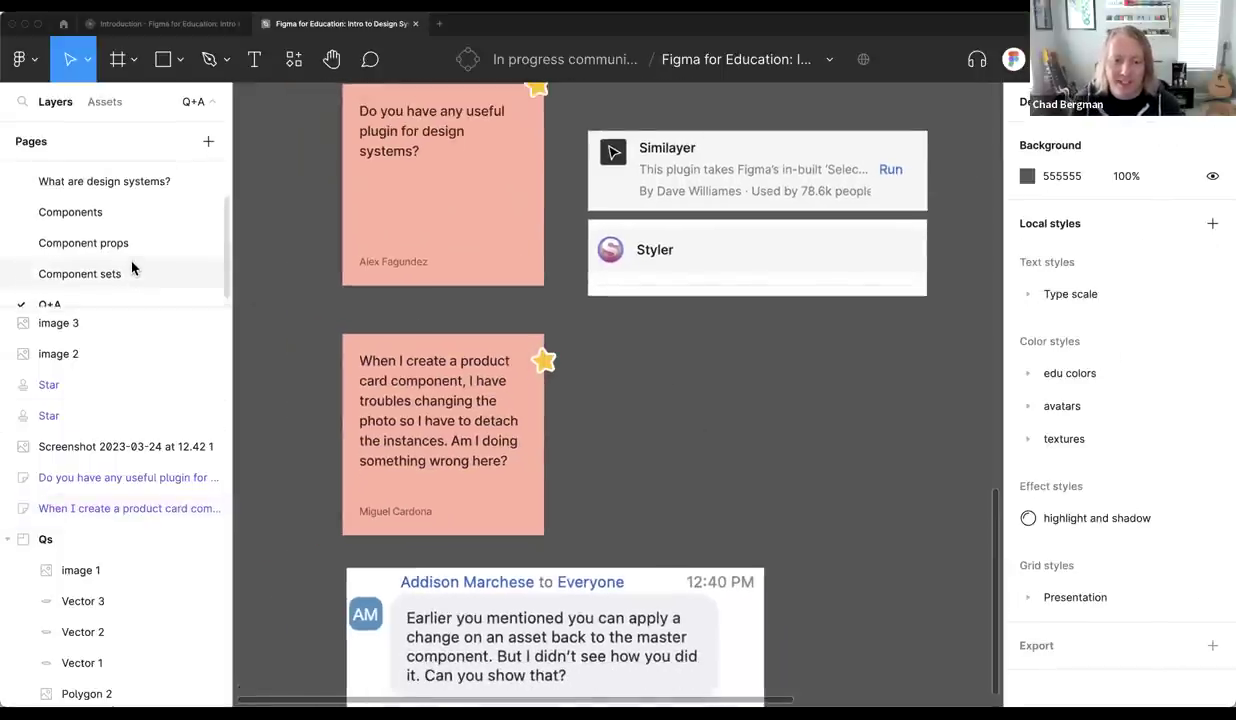
scroll(133, 268, up, 1)
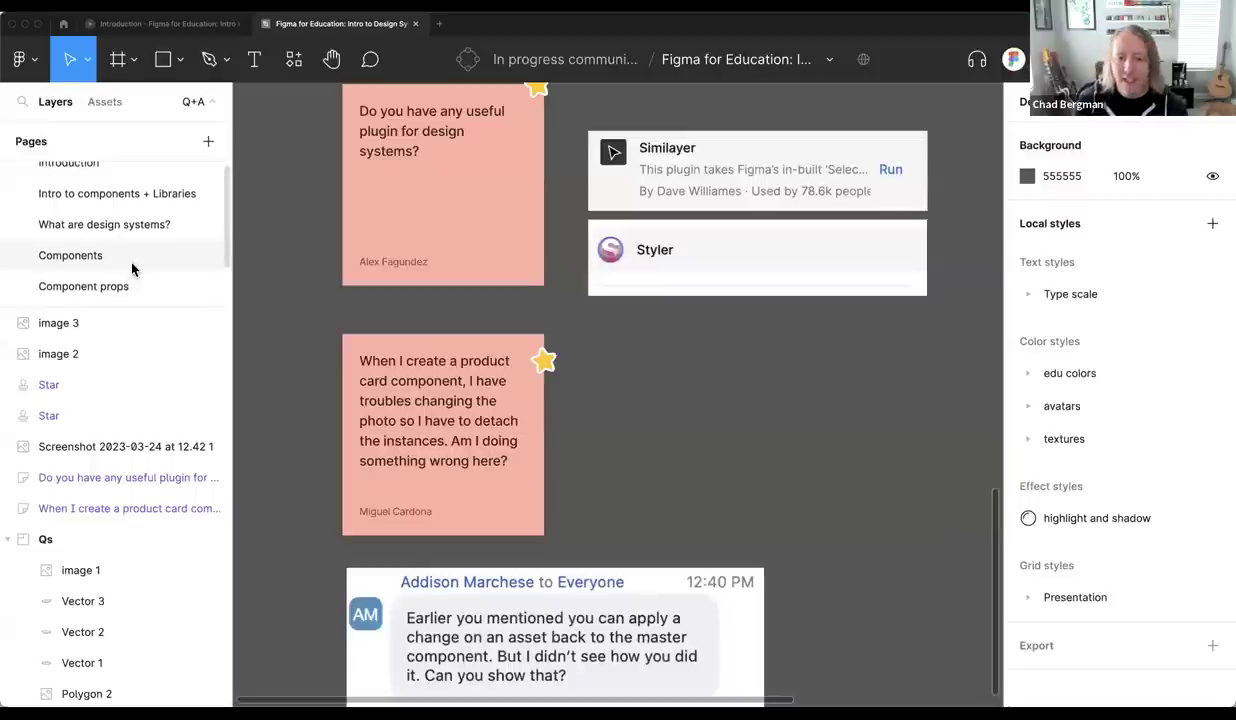
click(133, 262)
scroll(125, 258, up, 1)
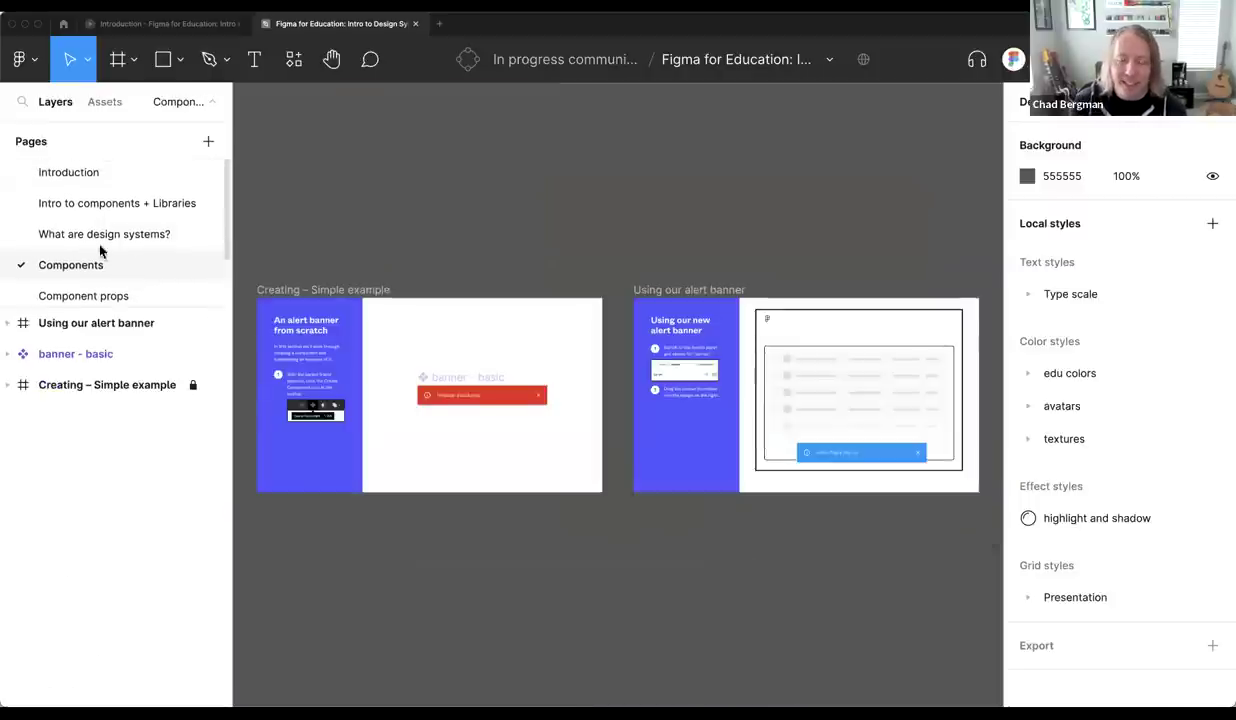
click(88, 178)
click(108, 205)
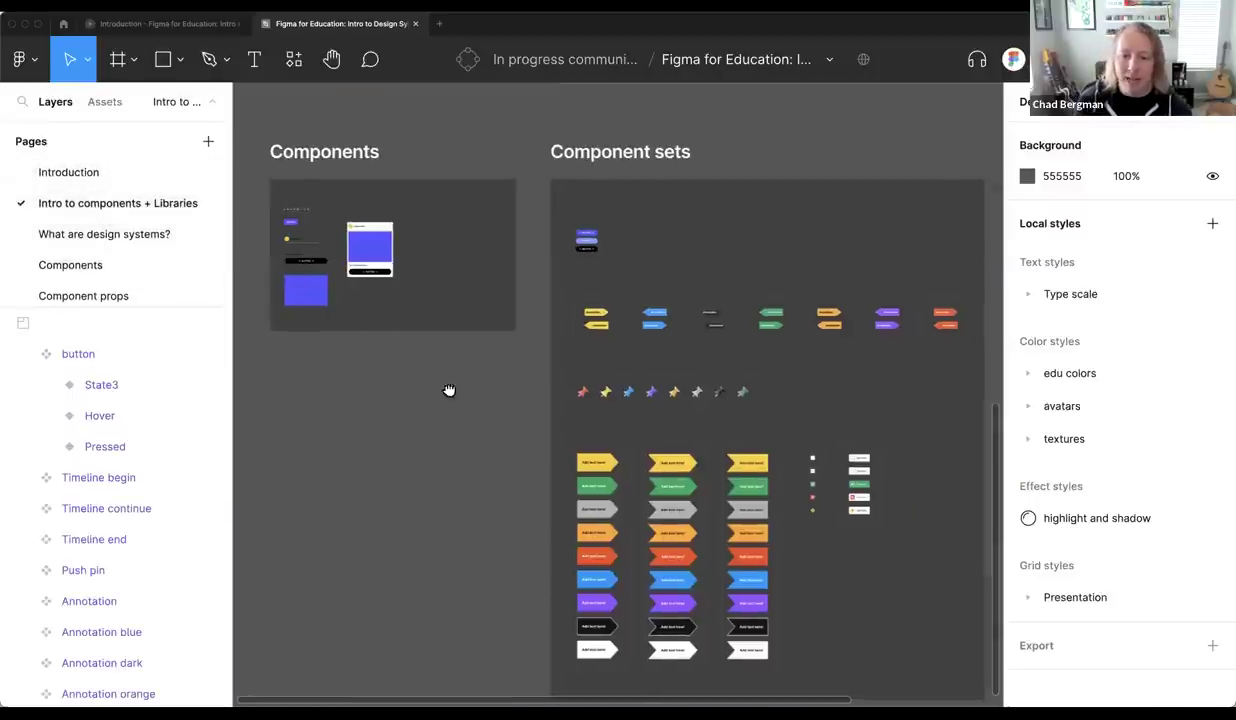
Place an instance of the ed card / post component on the empty canvas below the Components section, at about X -253, Y 5347
scroll(450, 390, left, 3)
click(455, 268)
click(466, 262)
alt+drag(466, 262, 566, 442)
scroll(566, 442, up, 6)
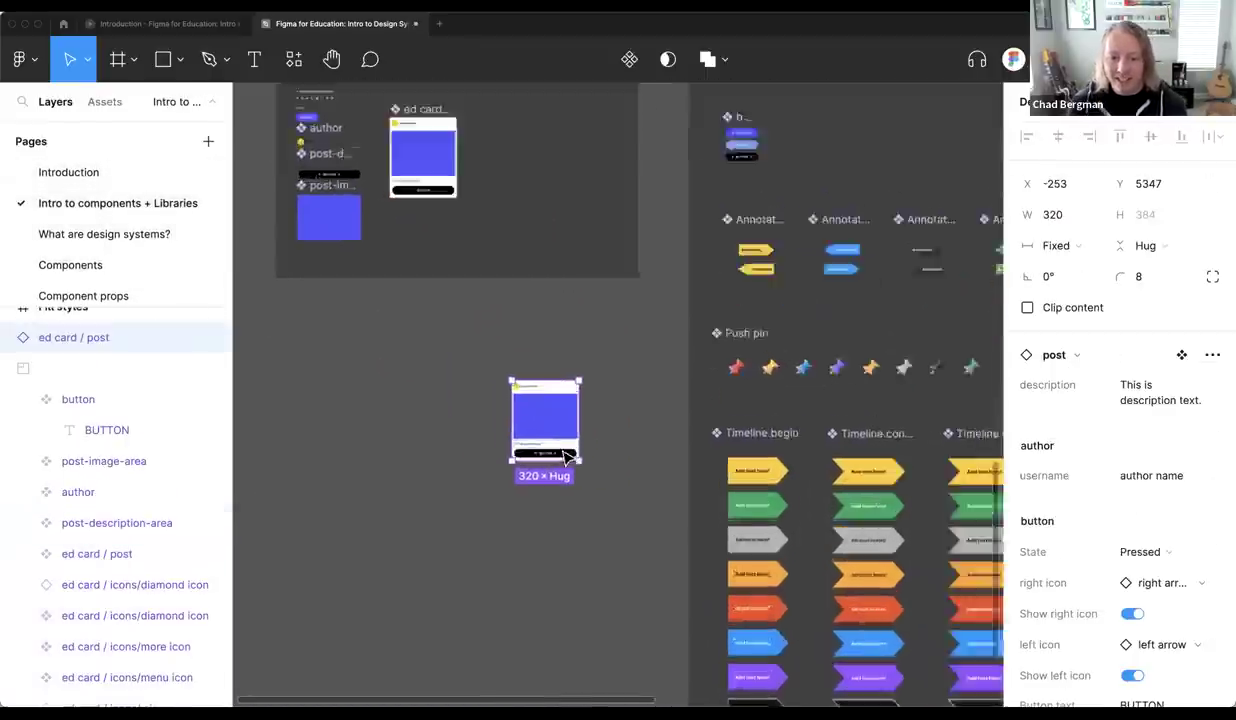
scroll(603, 417, up, 2)
scroll(640, 390, up, 2)
click(596, 345)
drag(583, 336, 608, 356)
Inspect the post card instance's properties and its nested image-rectangle-fill layer, and shift the card slightly to the left
scroll(1090, 430, down, 5)
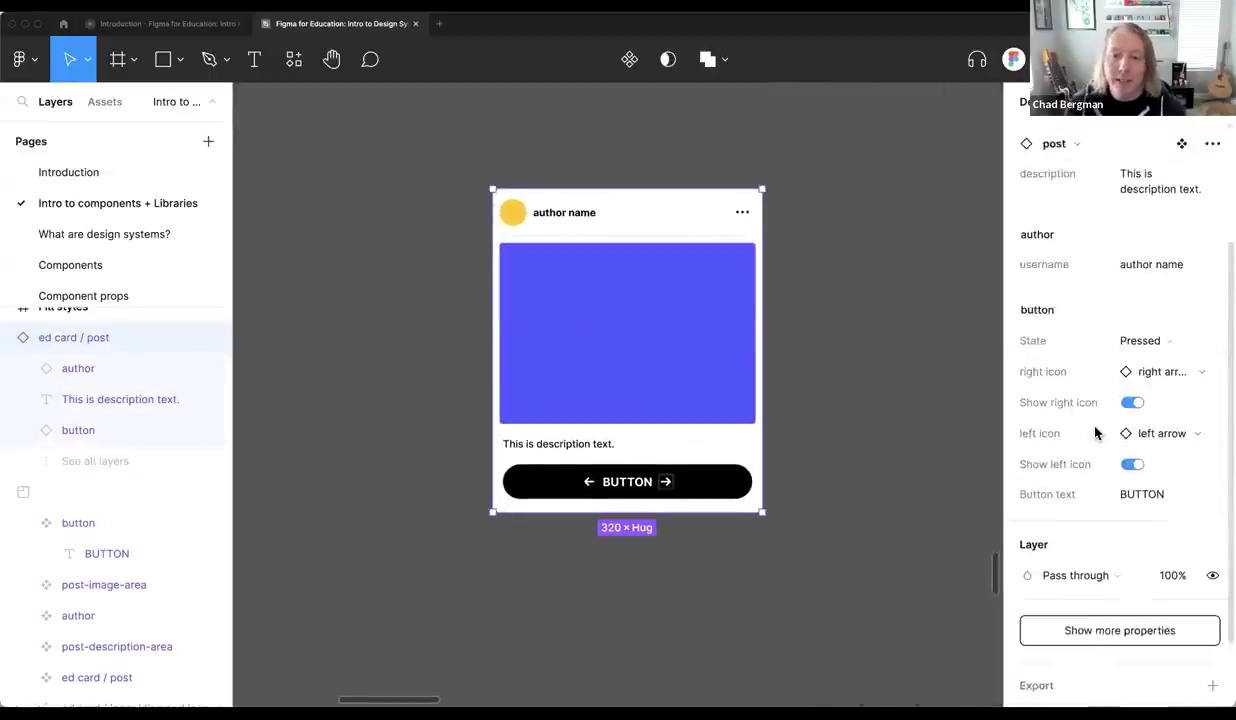
click(1088, 580)
scroll(1080, 515, down, 5)
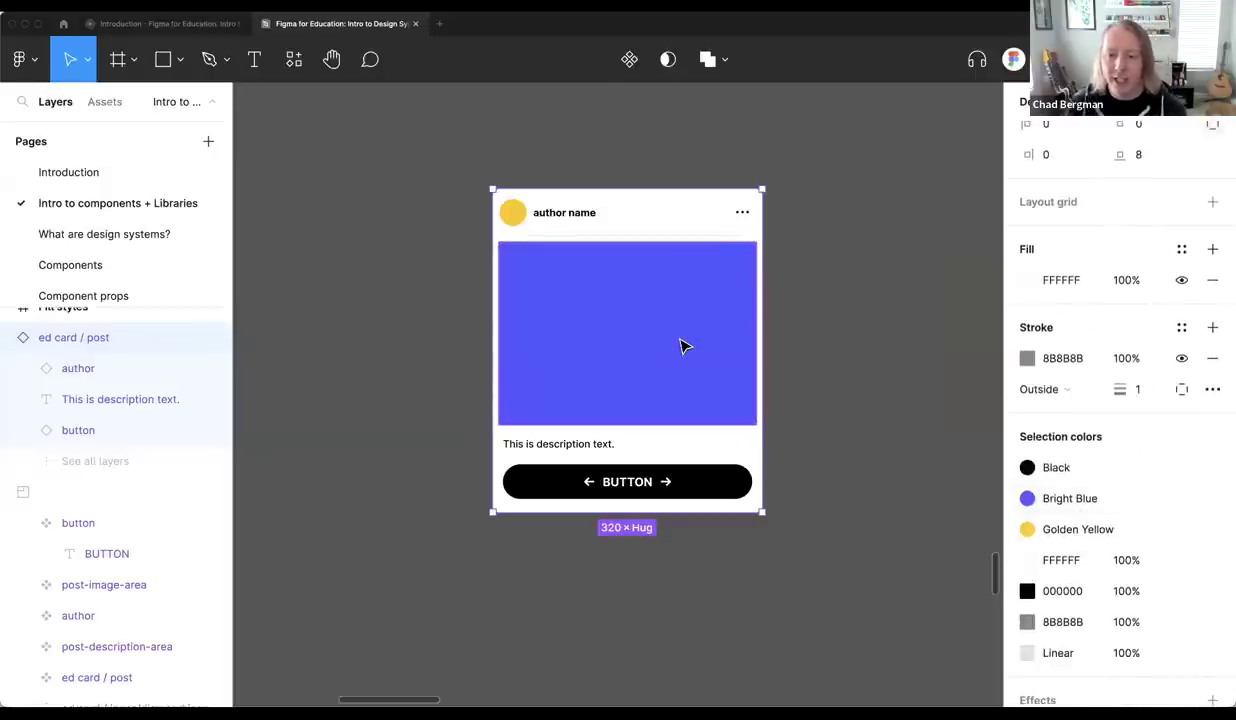
click(680, 346)
double_click(683, 345)
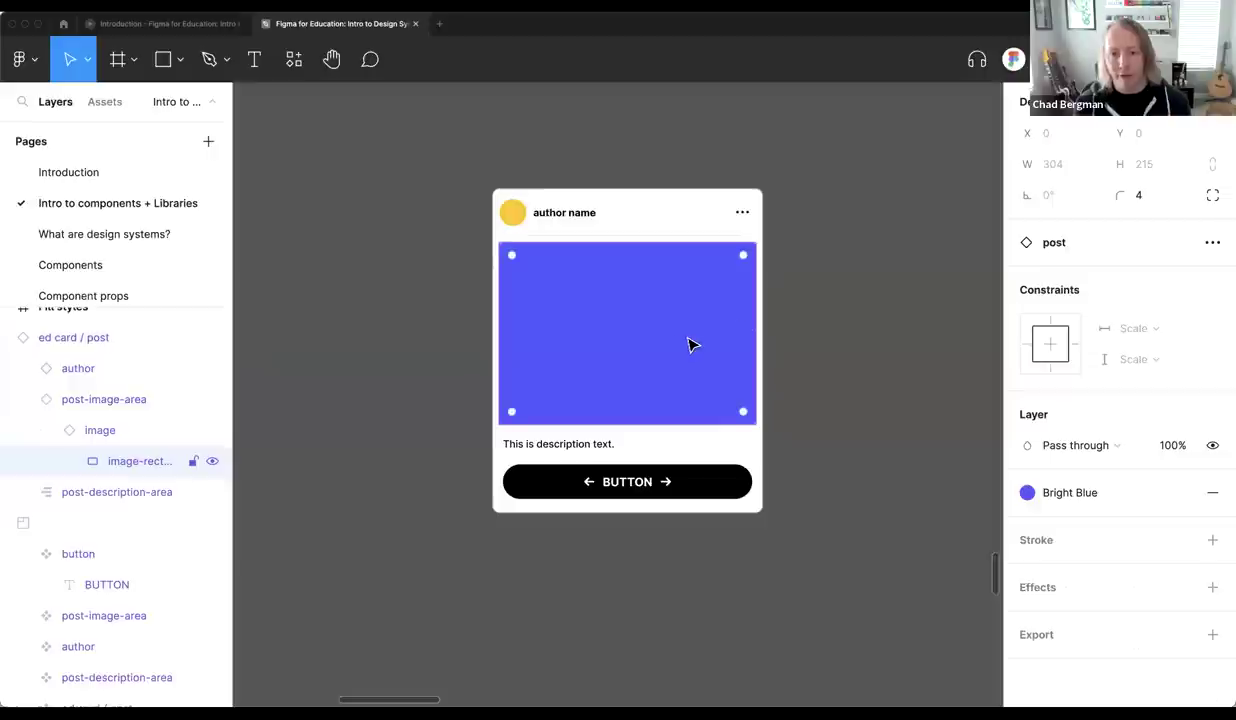
drag(673, 318, 549, 312)
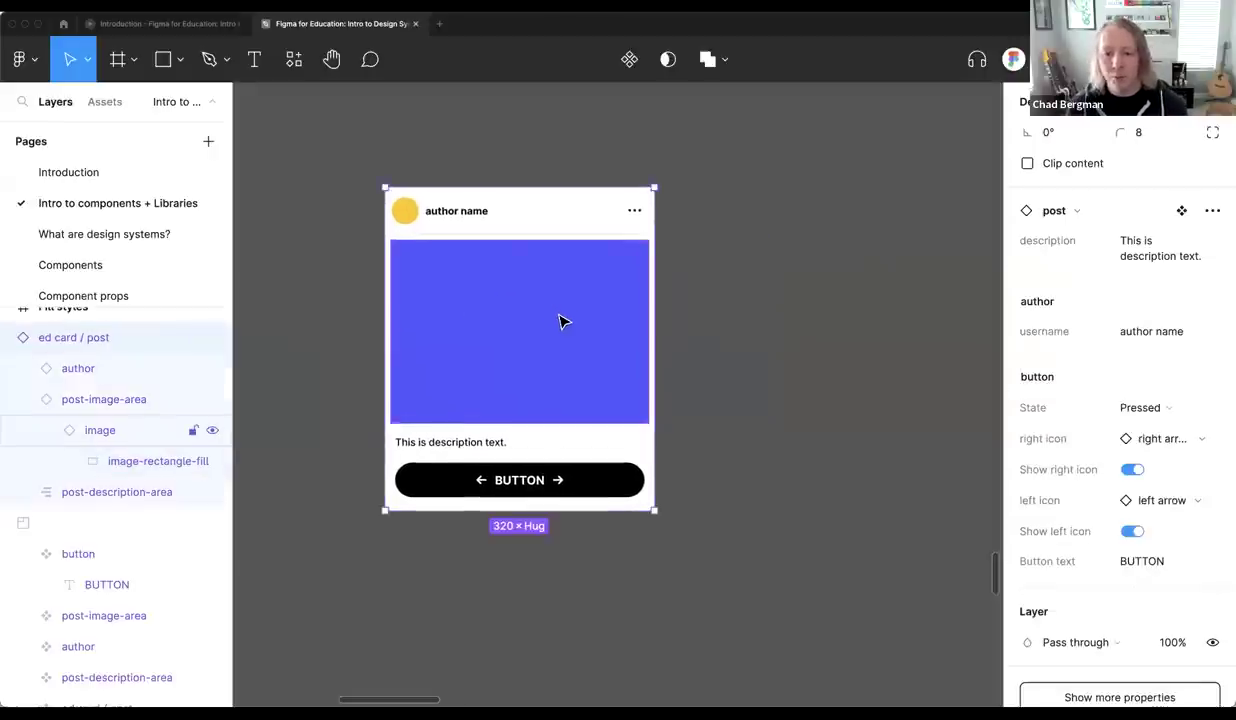
click(733, 335)
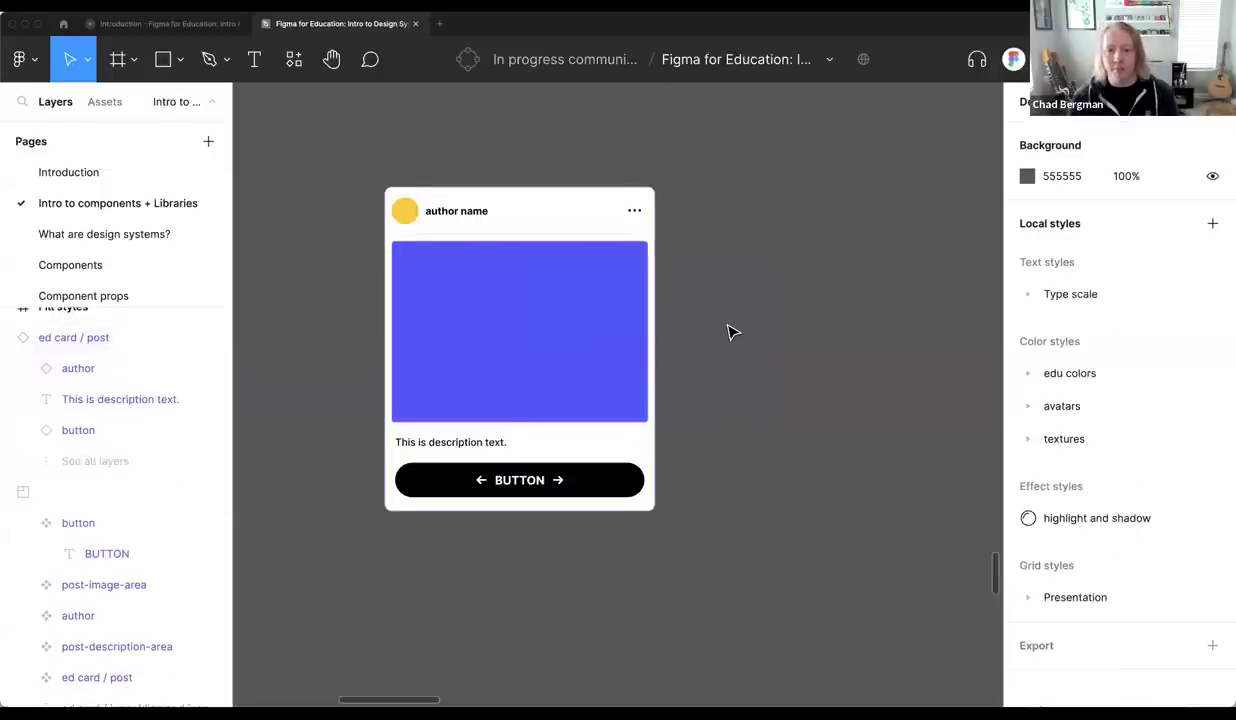
key(super+slash)
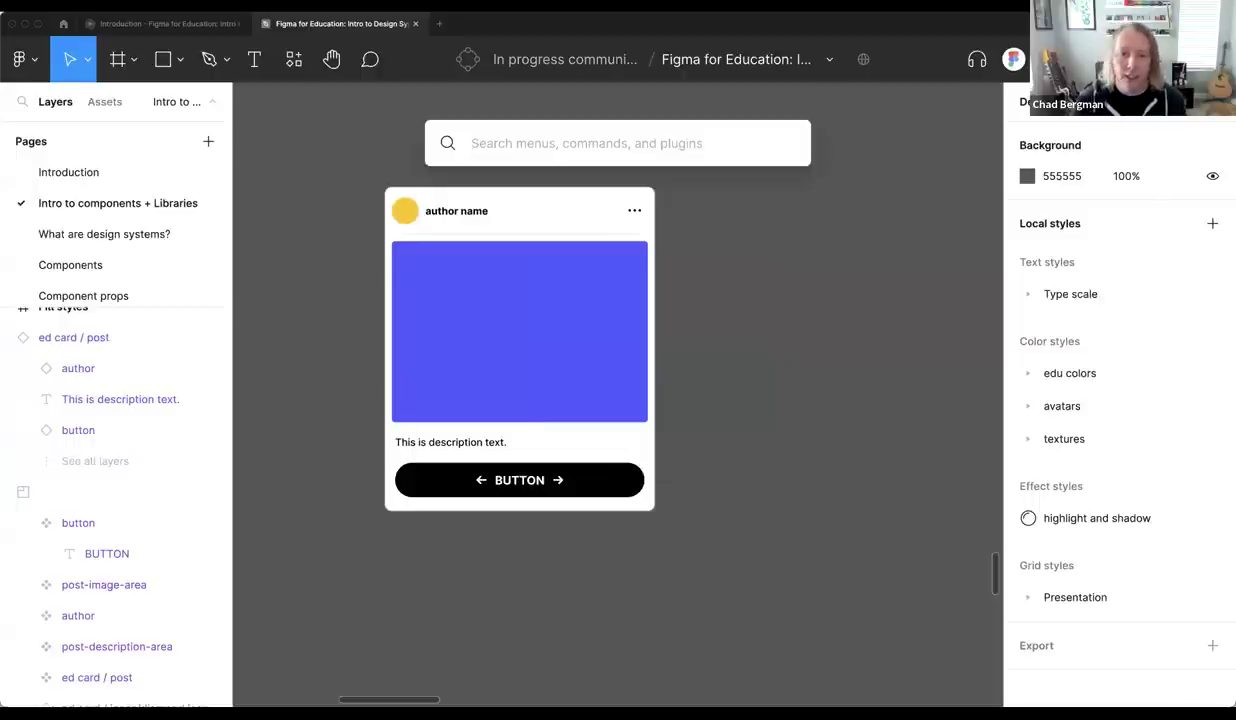
text(place)
key(Escape)
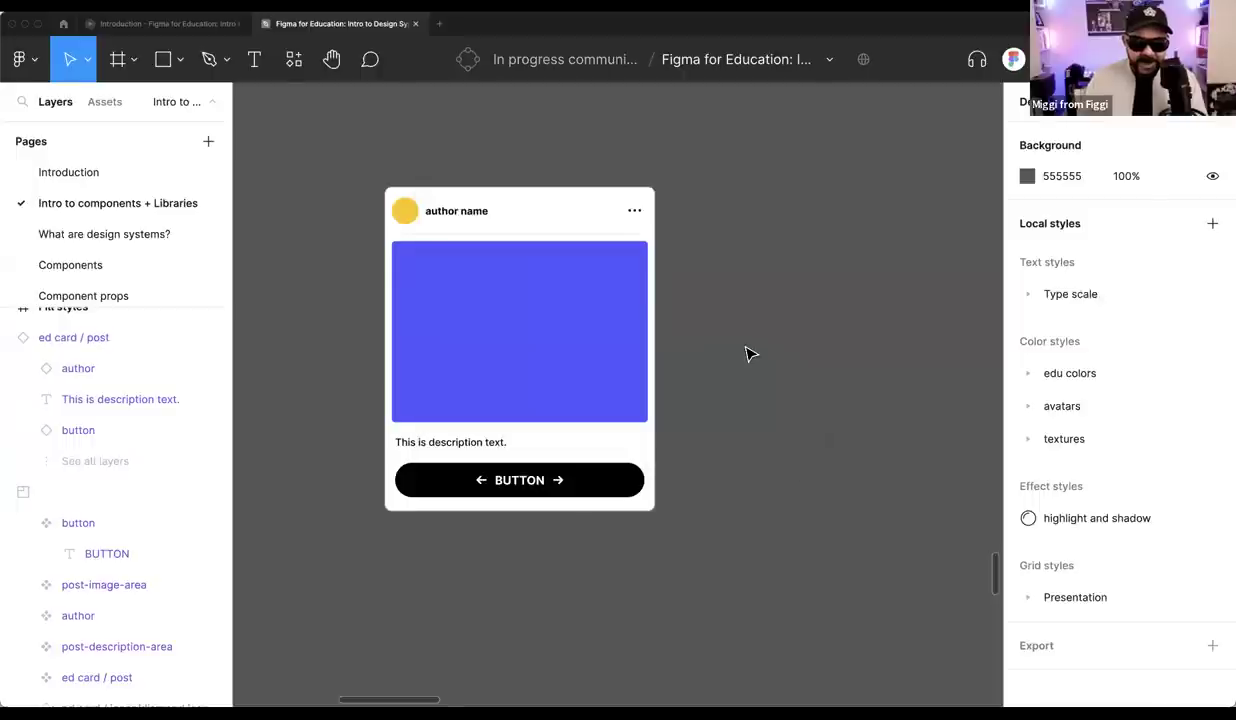
Place the arctic fox photo from disk beside the post card, about 308 × 296 in size, at about X 23, Y 5417
key(super+slash)
text(place)
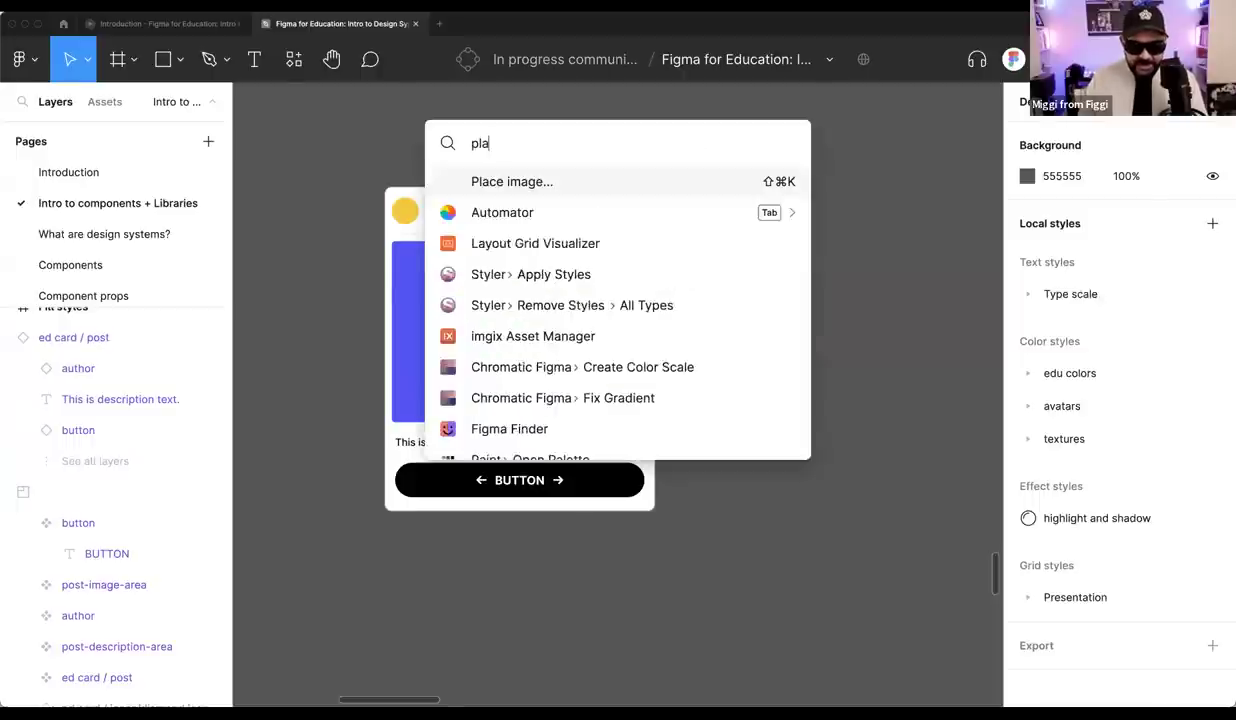
click(555, 183)
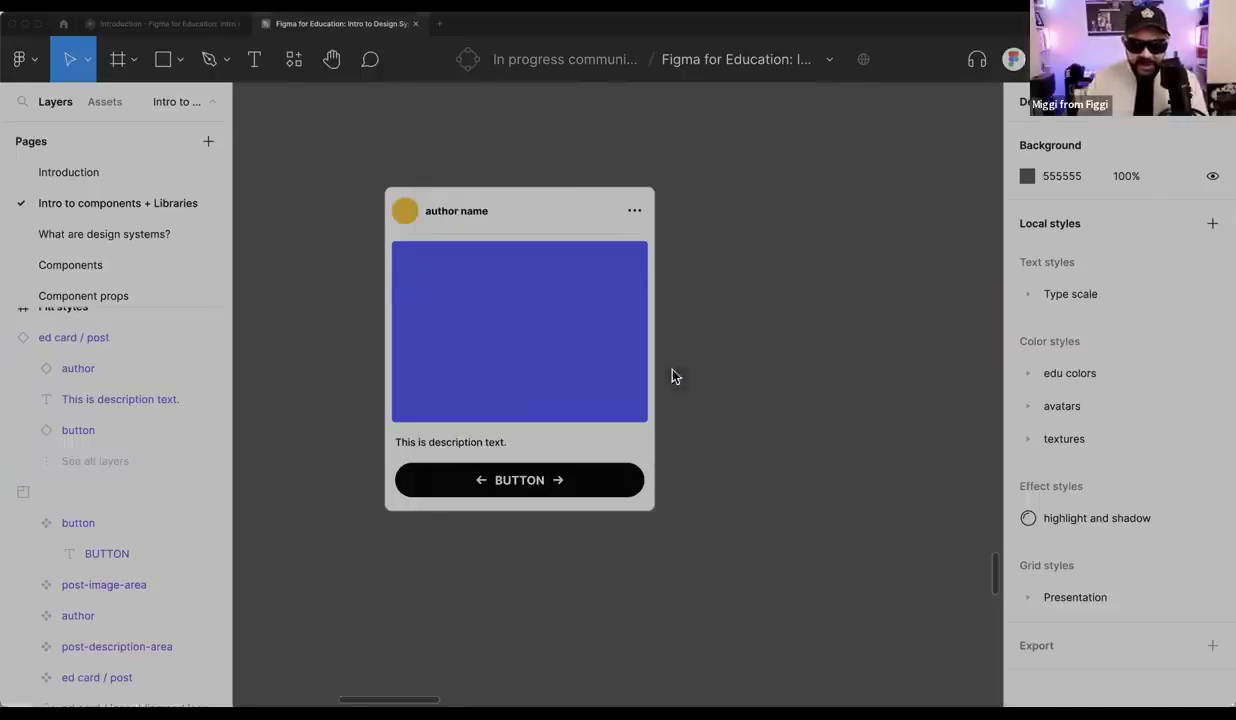
key(Return)
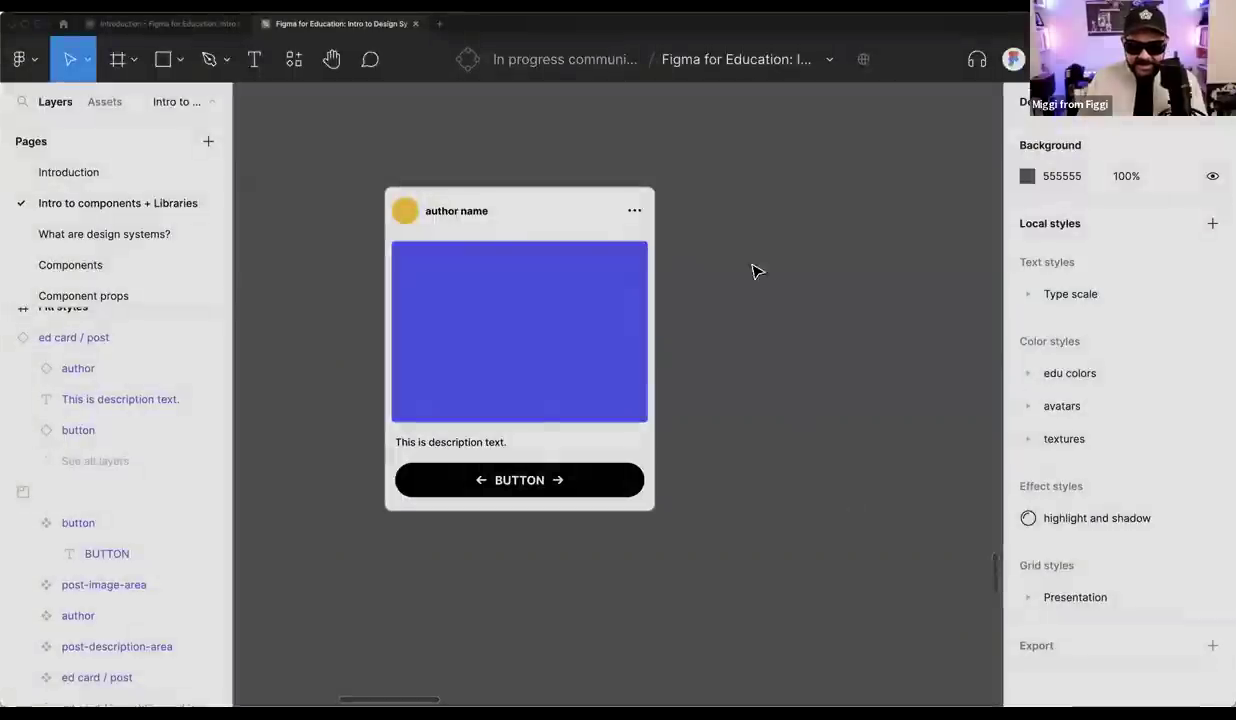
drag(684, 177, 946, 430)
drag(861, 395, 797, 334)
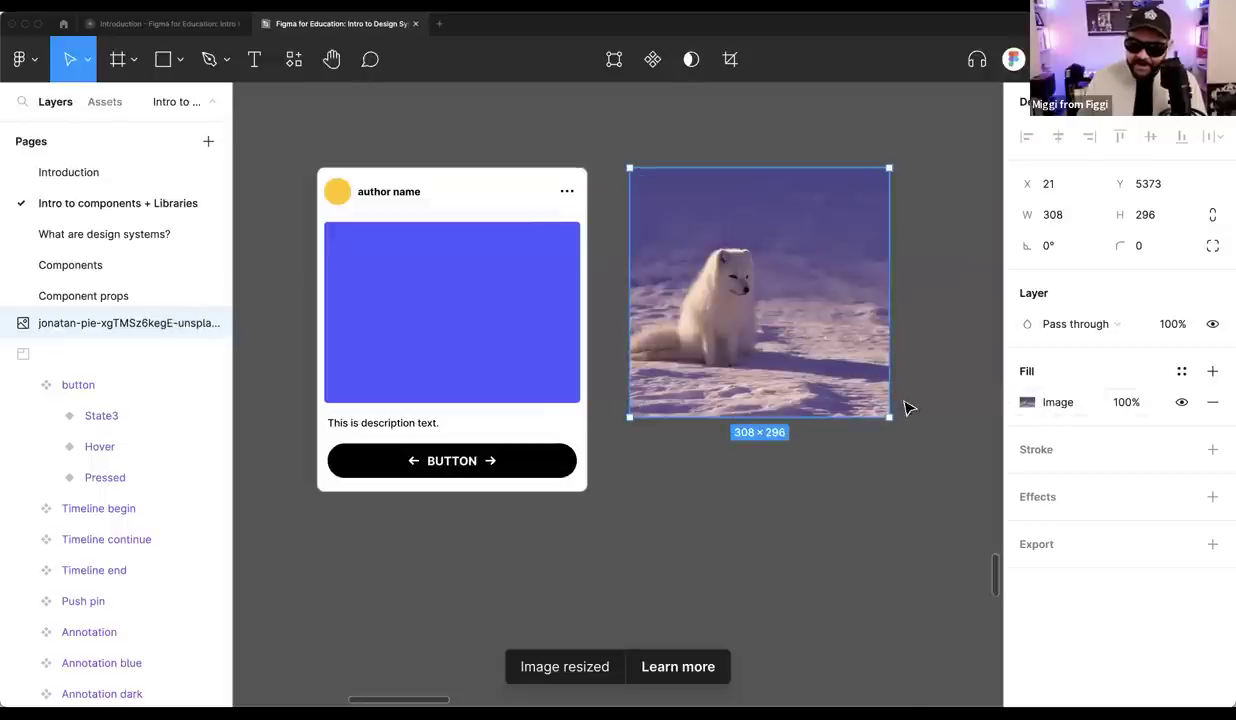
drag(803, 361, 803, 393)
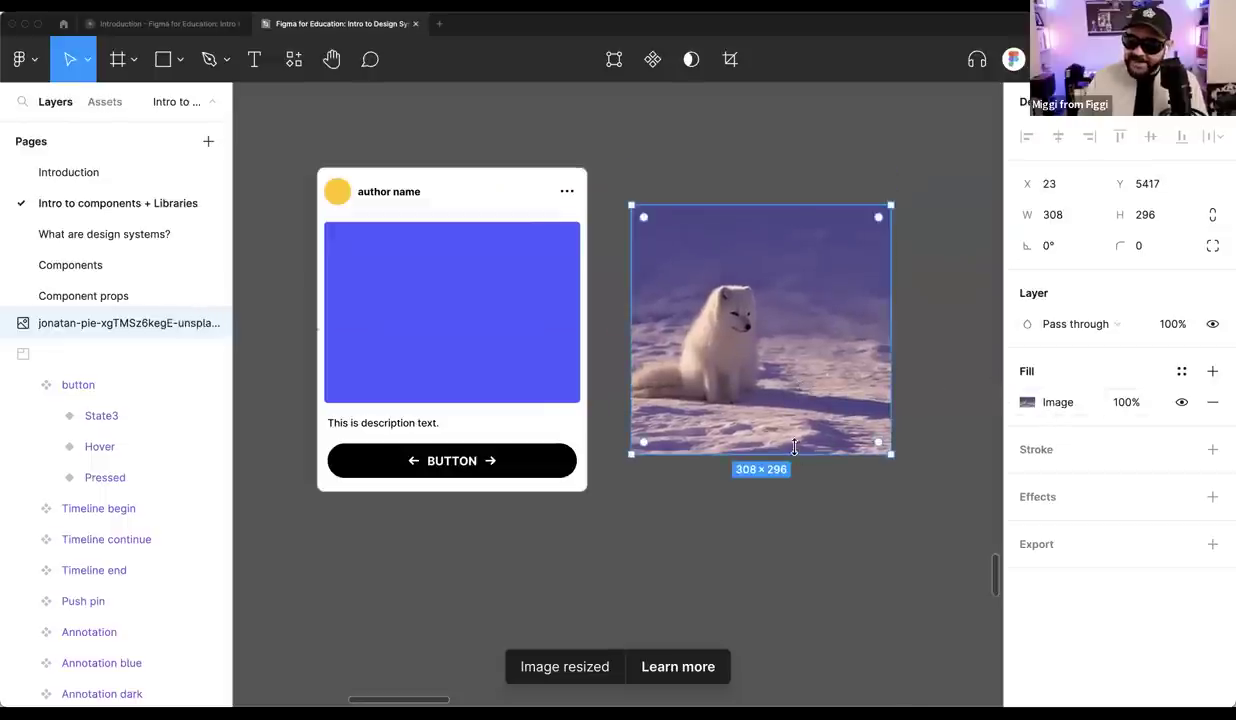
Detach the Bright Blue style from the card's image-rectangle-fill layer and paste the fox photo into it as a fill
click(495, 310)
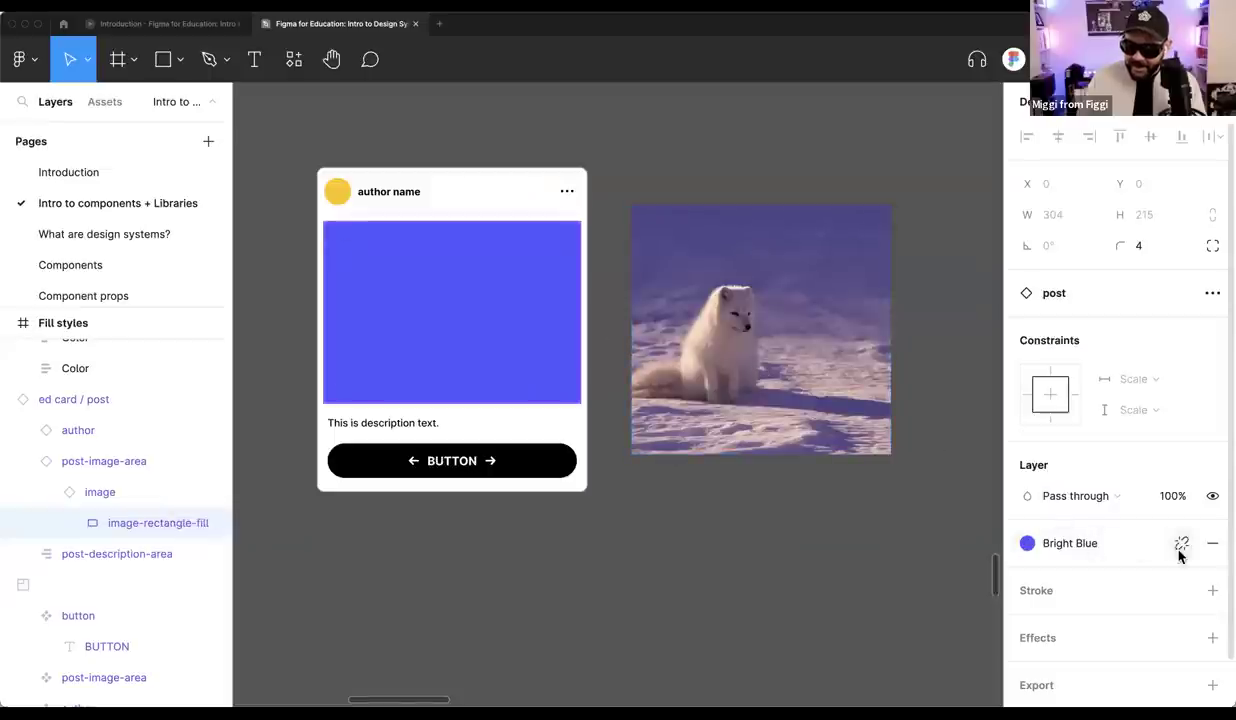
click(1181, 545)
click(790, 370)
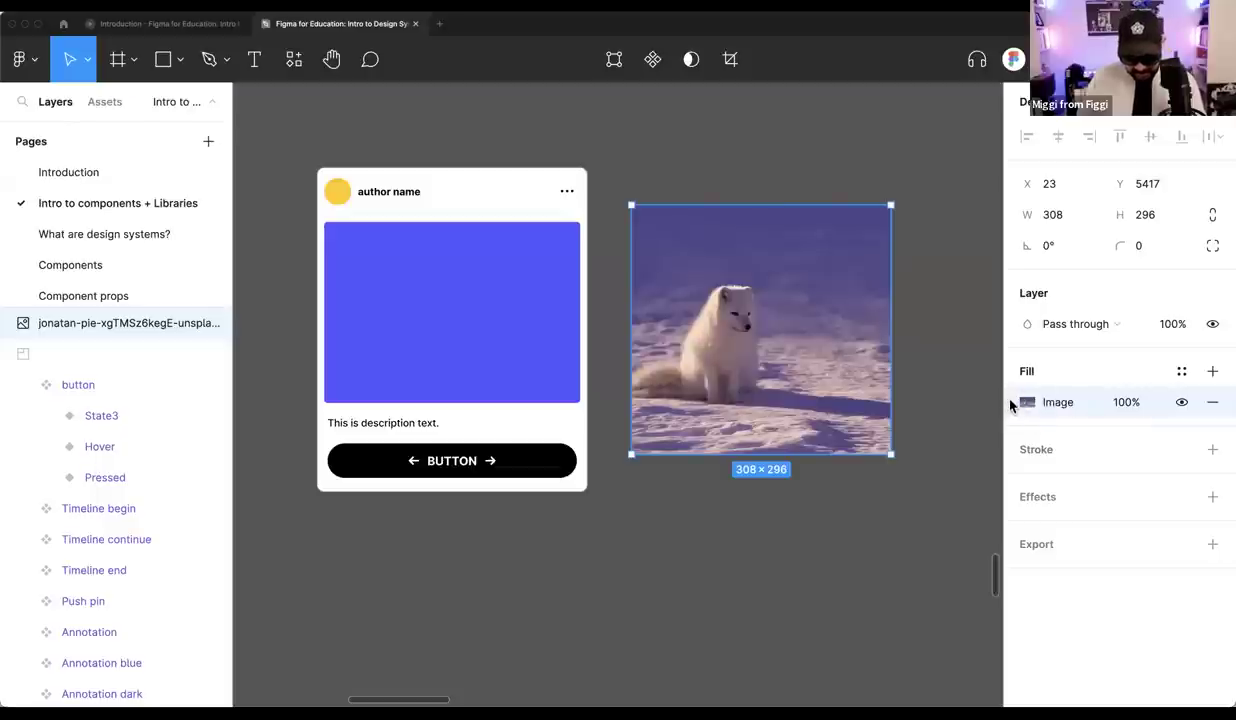
click(530, 334)
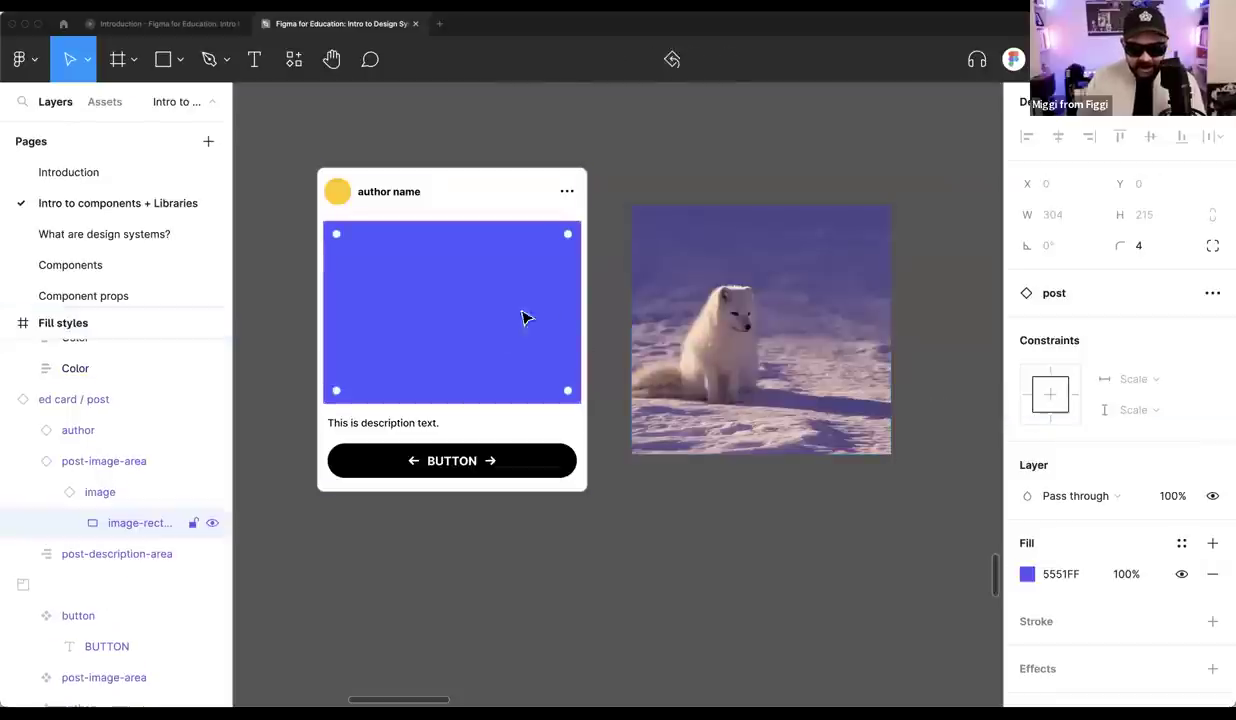
key(ctrl+v)
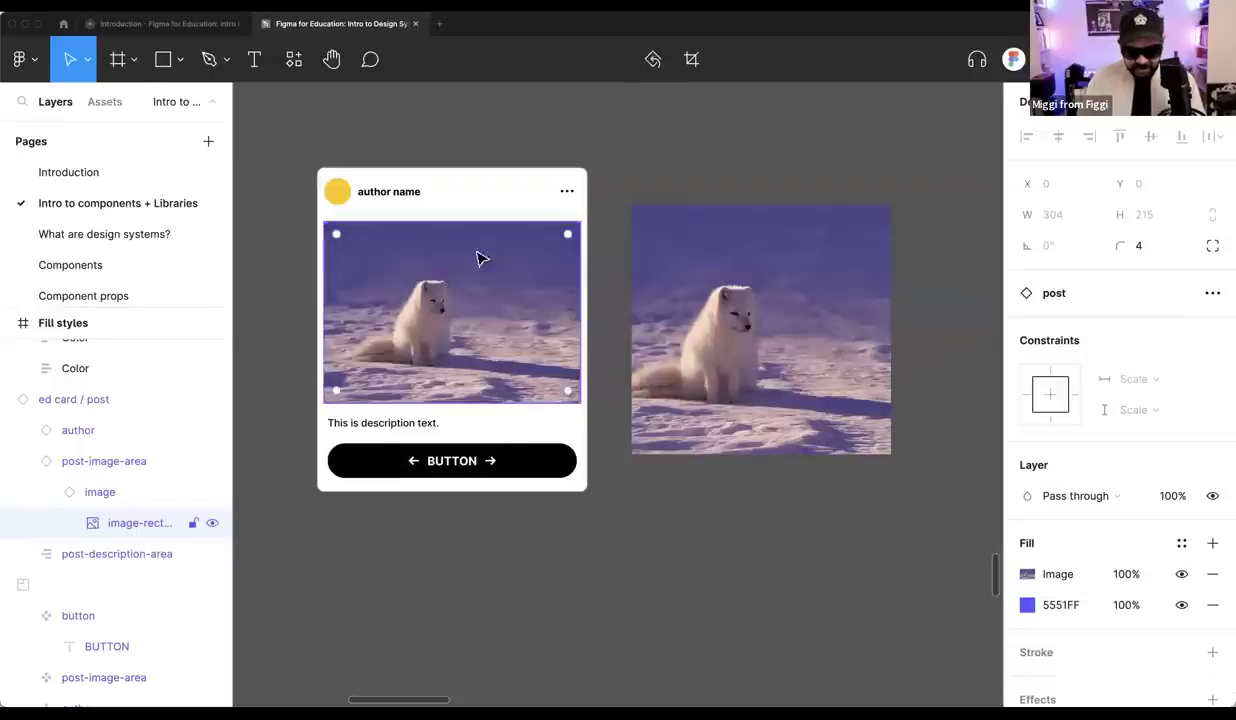
Shift the post card to about X -359, Y 5373 and the fox photo slightly to the left
click(455, 298)
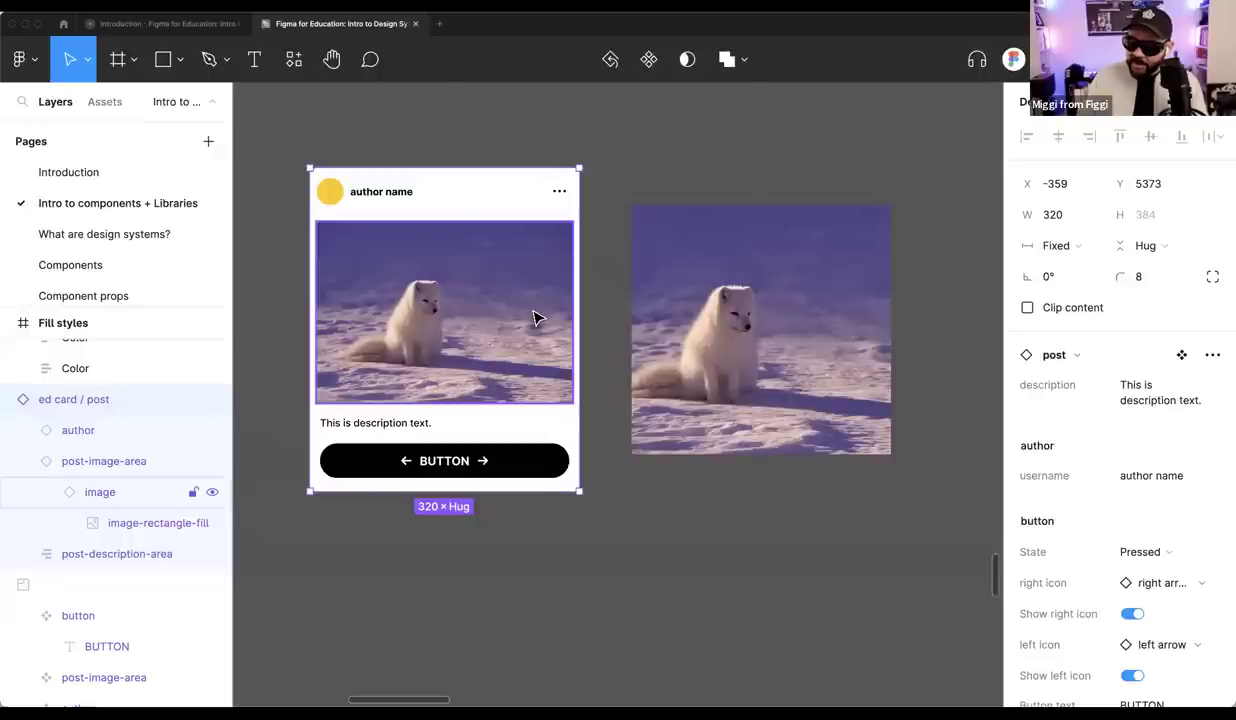
mouse_move(750, 405)
mouse_down()
mouse_move(737, 361)
mouse_move(733, 400)
mouse_up()
click(668, 510)
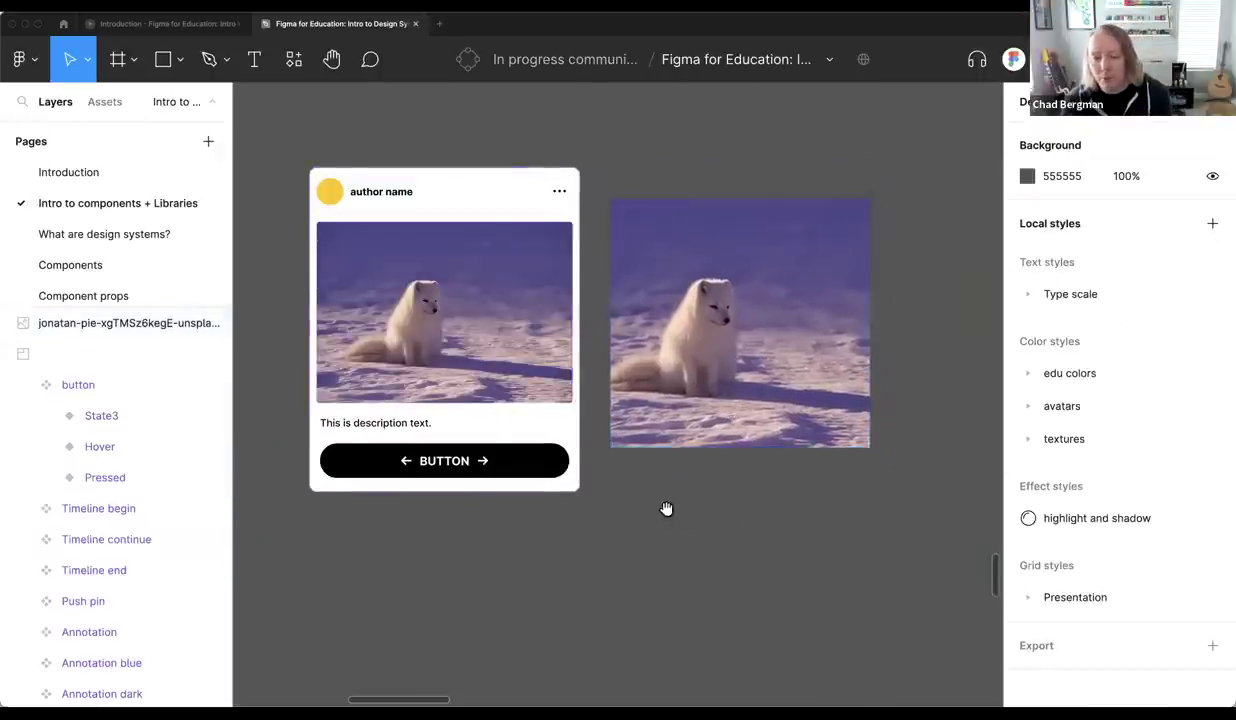
scroll(698, 491, left, 1)
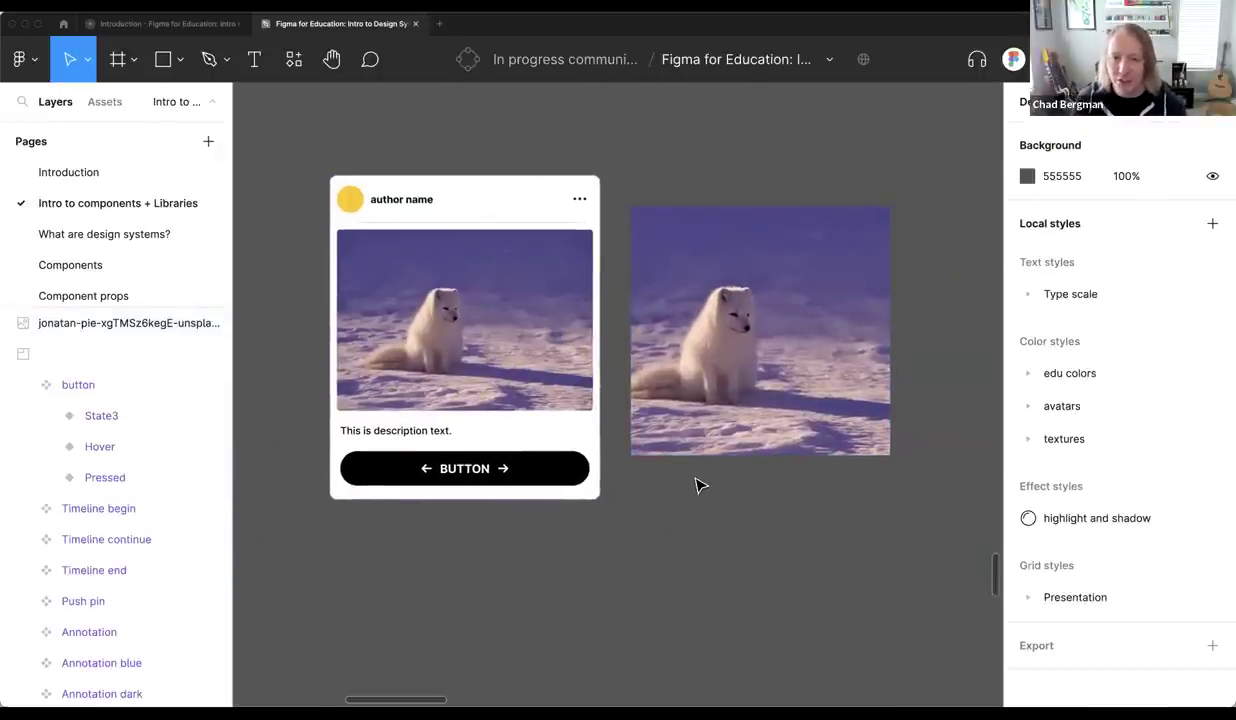
scroll(700, 487, up, 2)
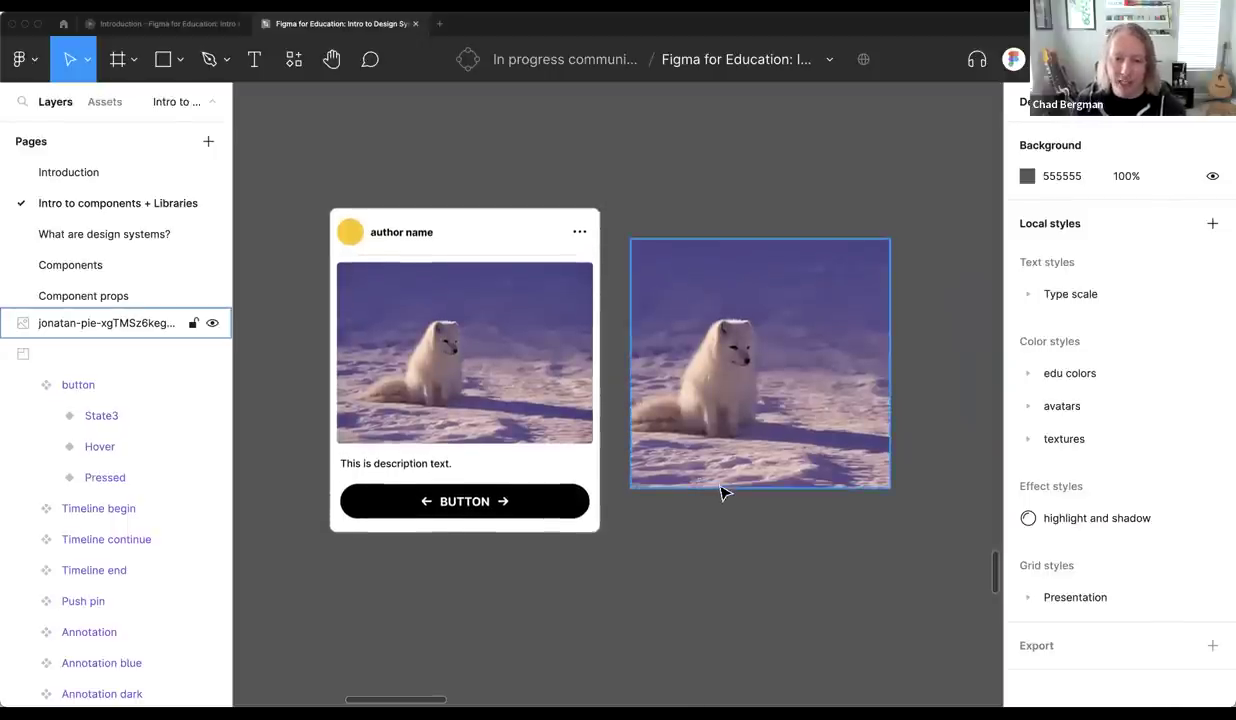
click(720, 491)
scroll(718, 489, up, 1)
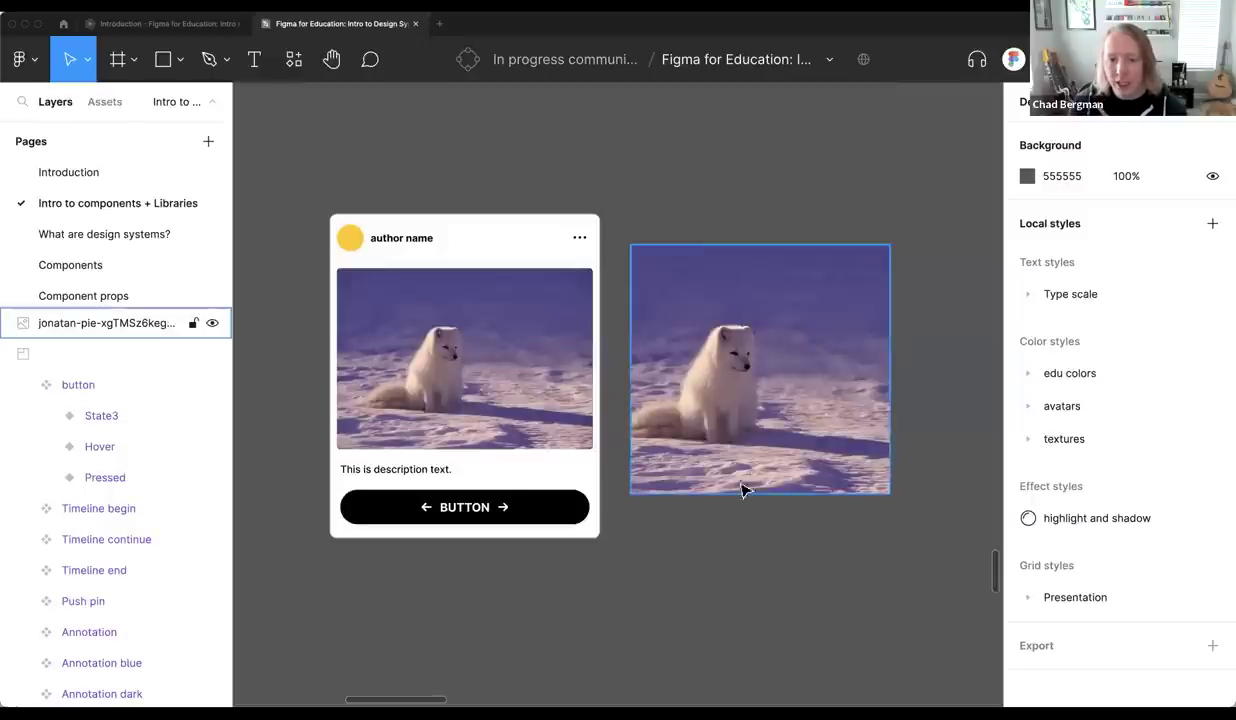
scroll(138, 270, down, 2)
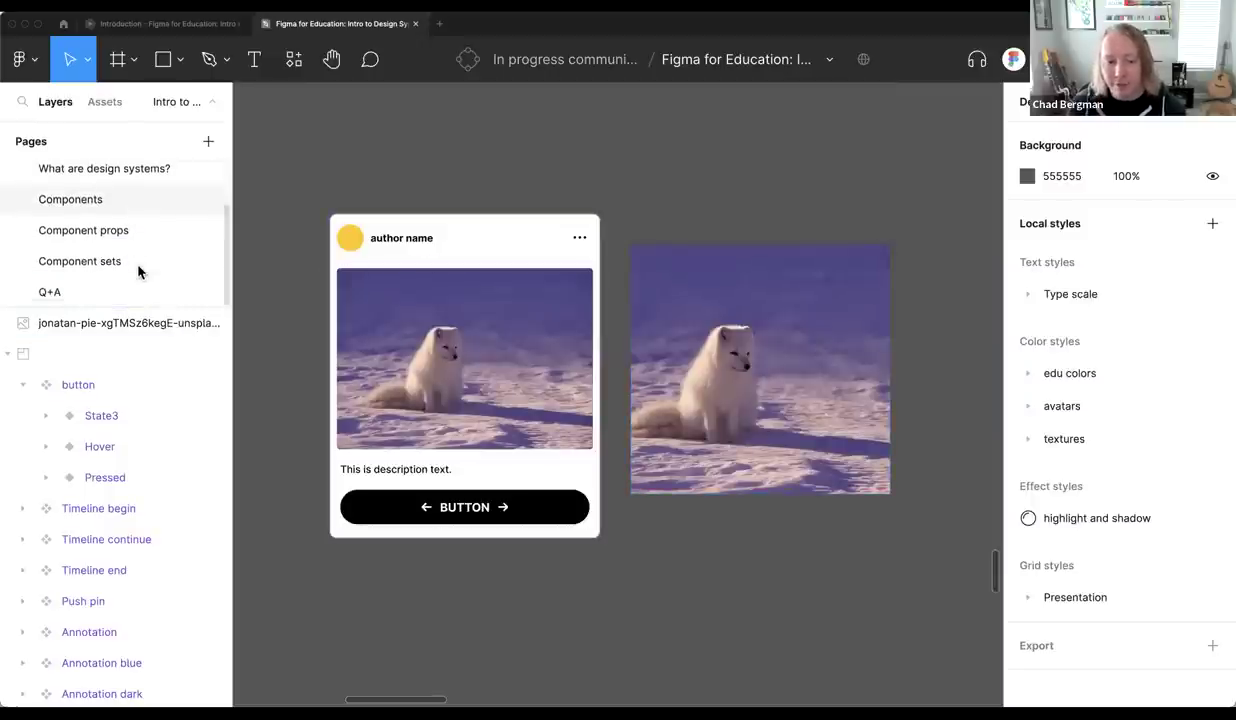
Remove both fills from the card's image-rectangle-fill layer and add a new fill of type Image
double_click(470, 310)
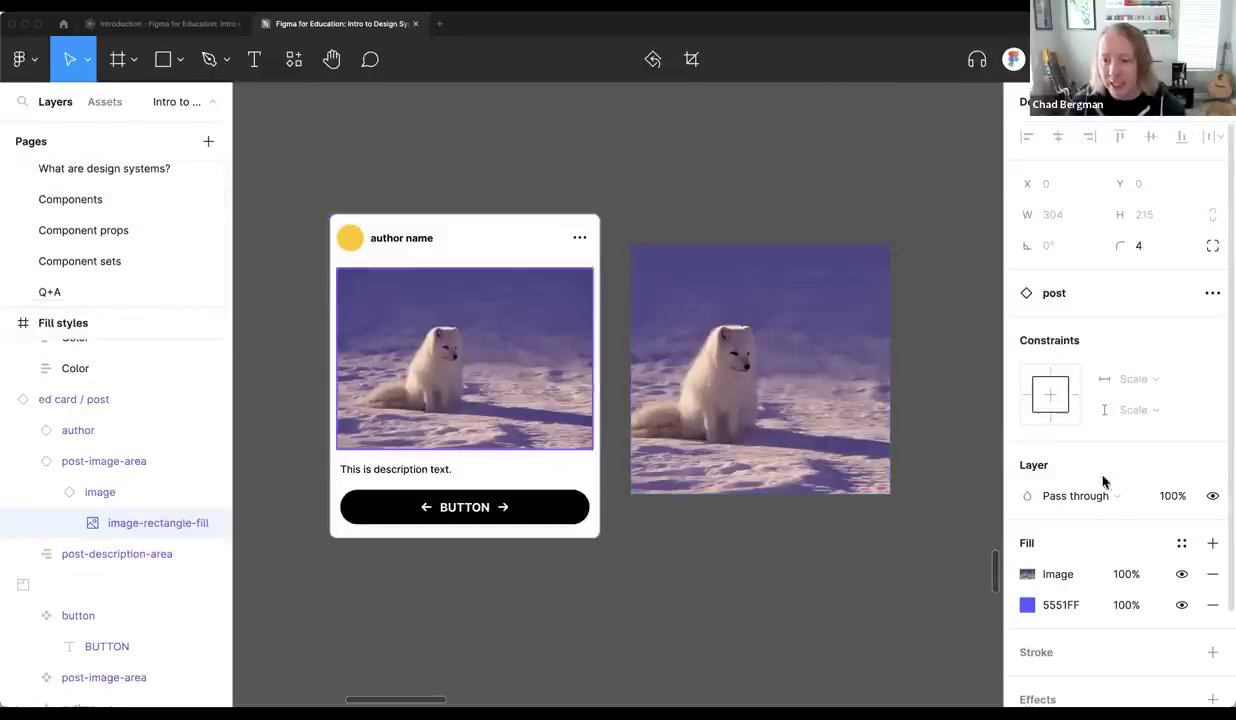
scroll(1105, 490, down, 1)
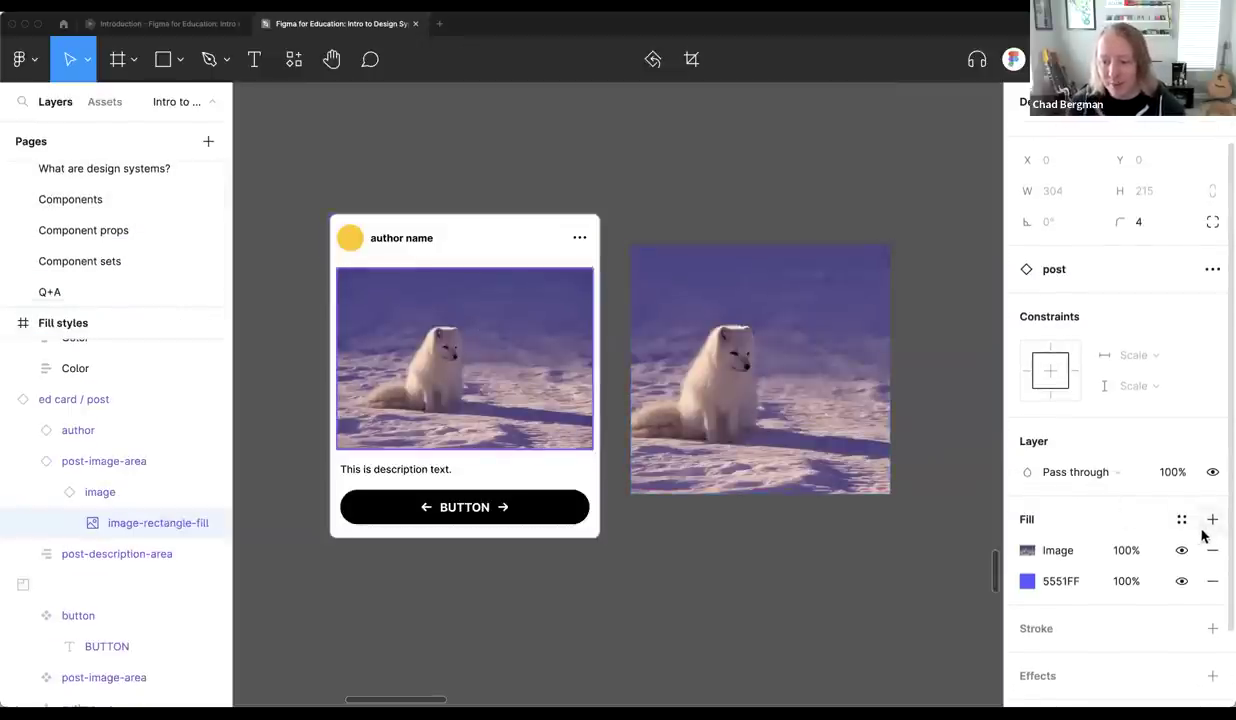
click(1211, 580)
click(1212, 551)
click(1212, 520)
click(1033, 551)
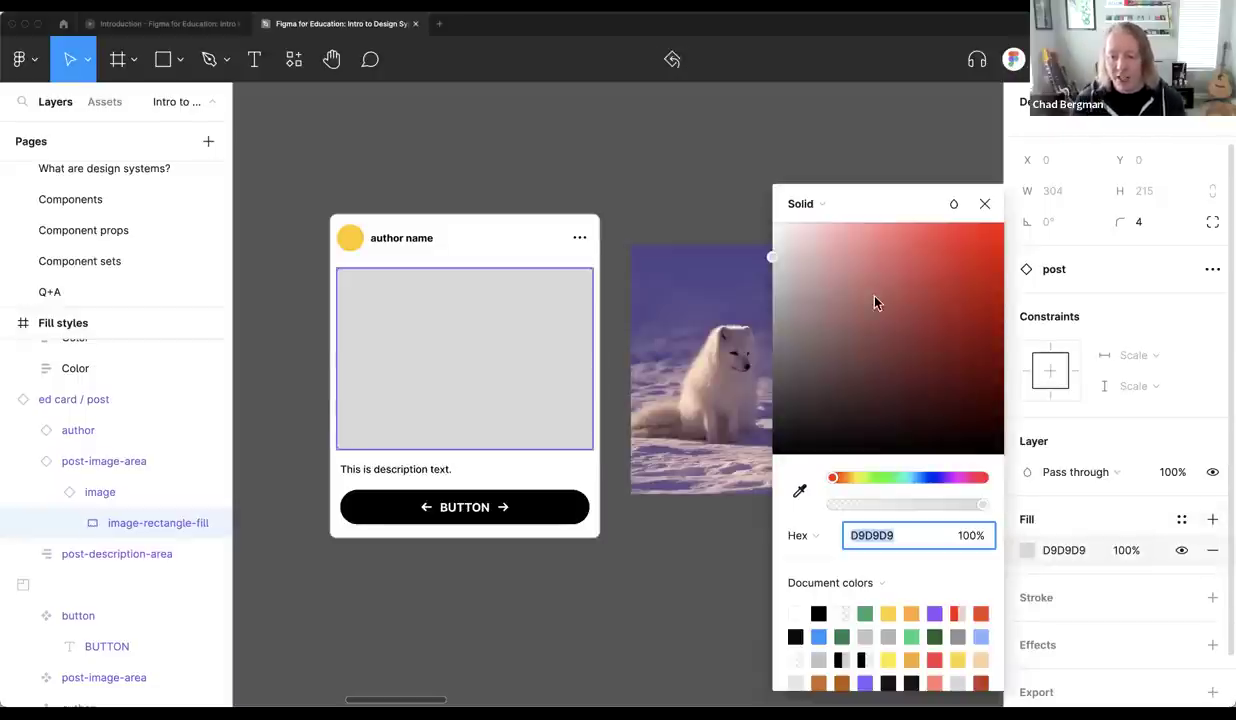
click(823, 215)
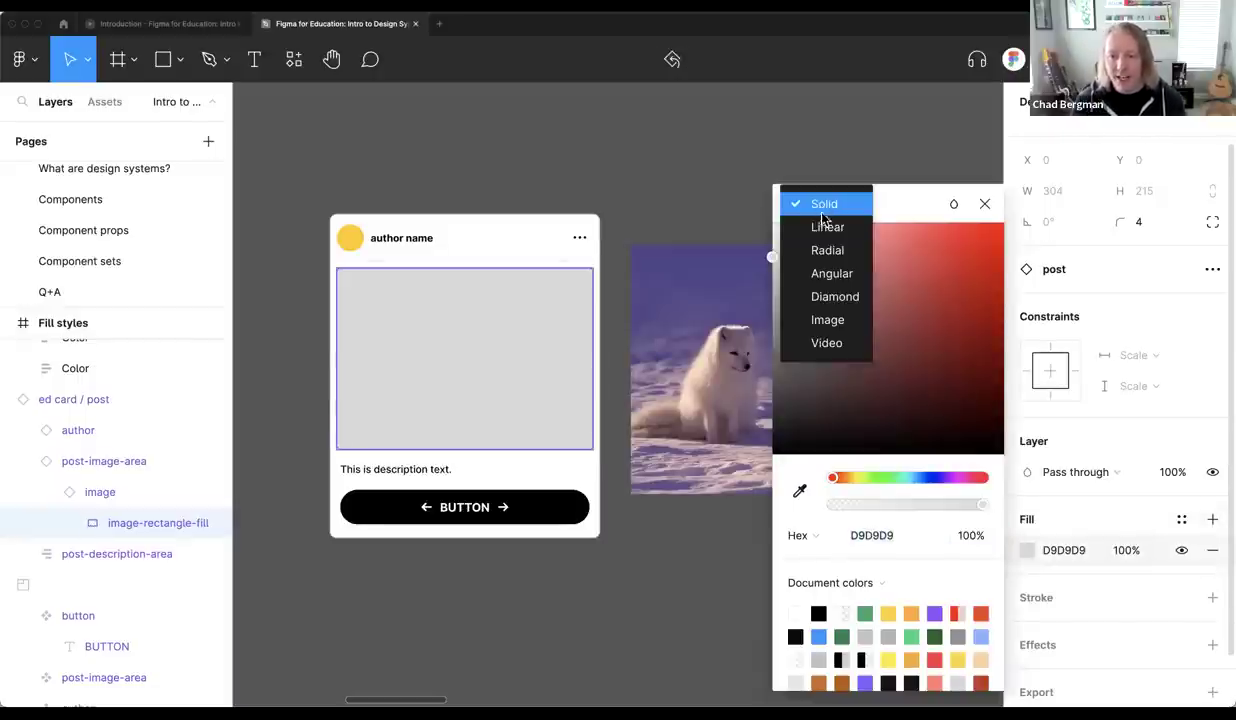
click(826, 320)
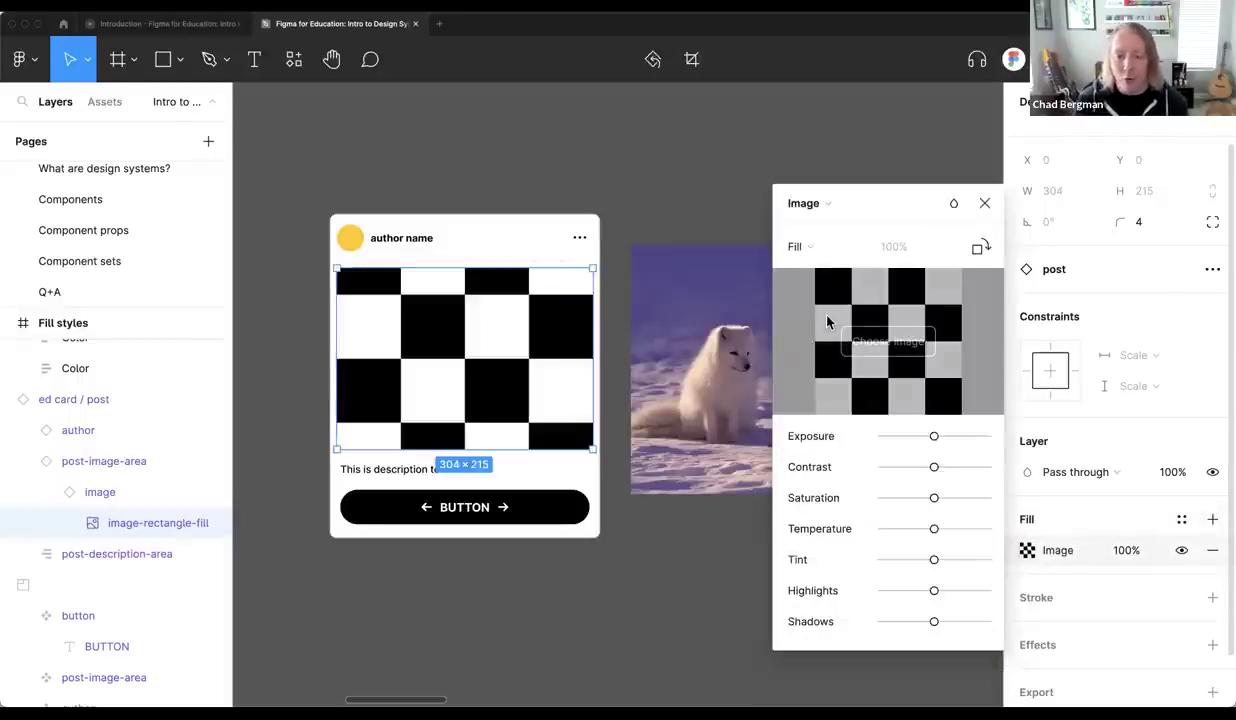
click(986, 204)
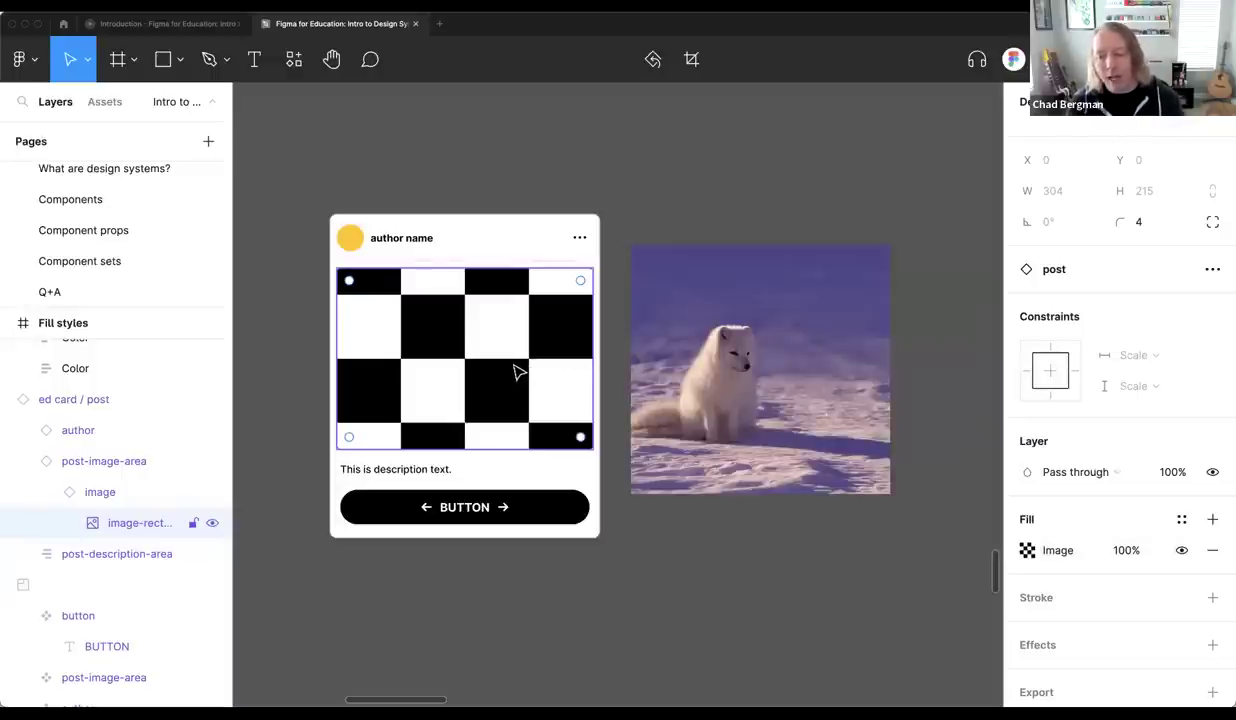
Try the squirrel photo as the card's image fill, and undo that replacement
click(1027, 551)
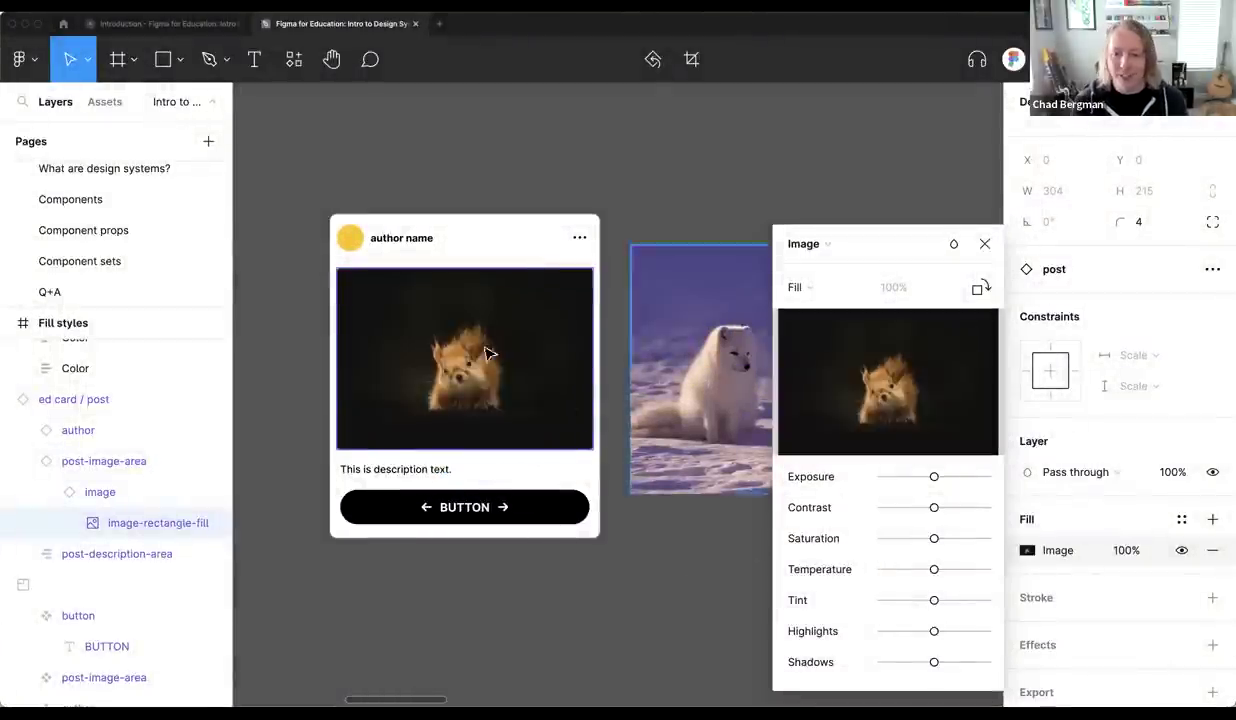
click(828, 207)
click(728, 226)
drag(728, 226, 754, 188)
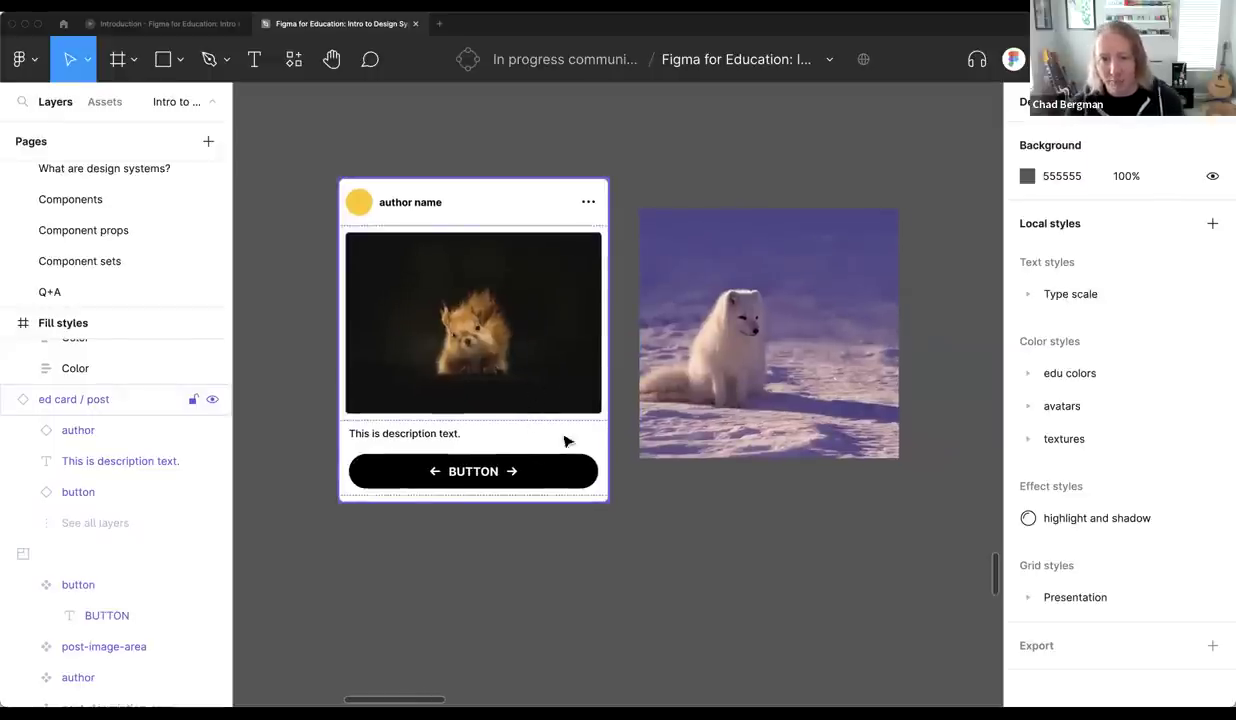
key(ctrl+z)
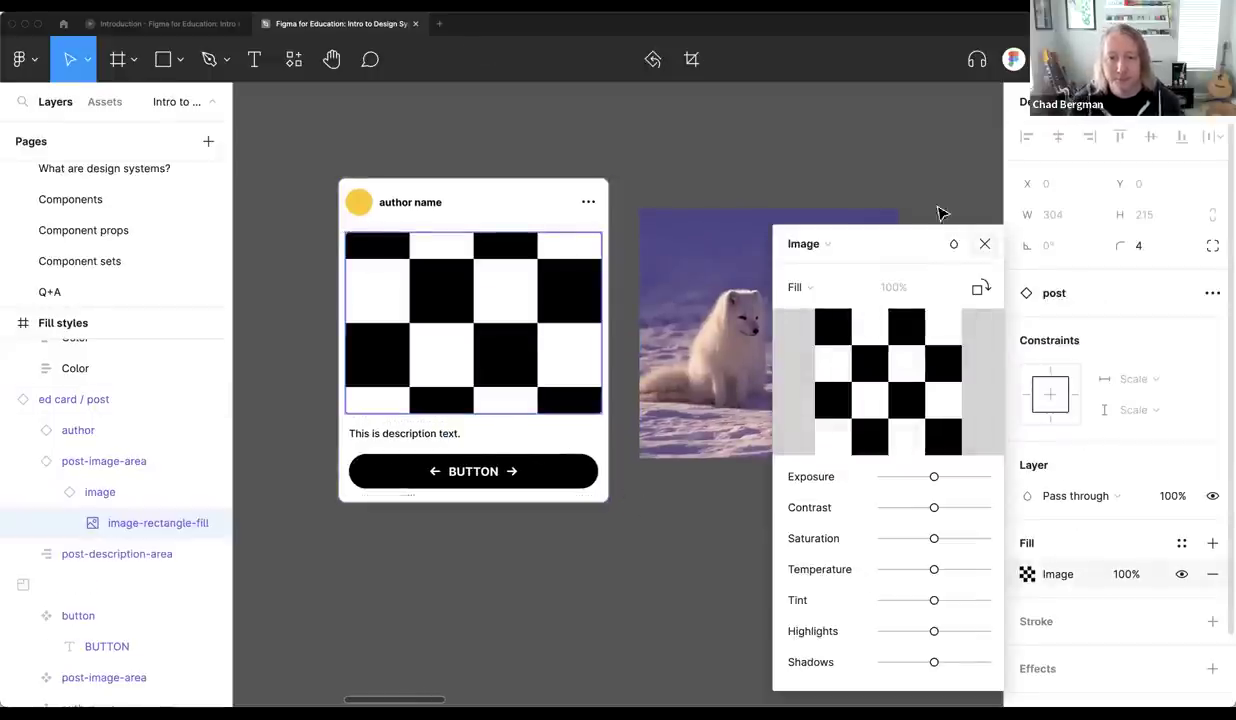
click(940, 212)
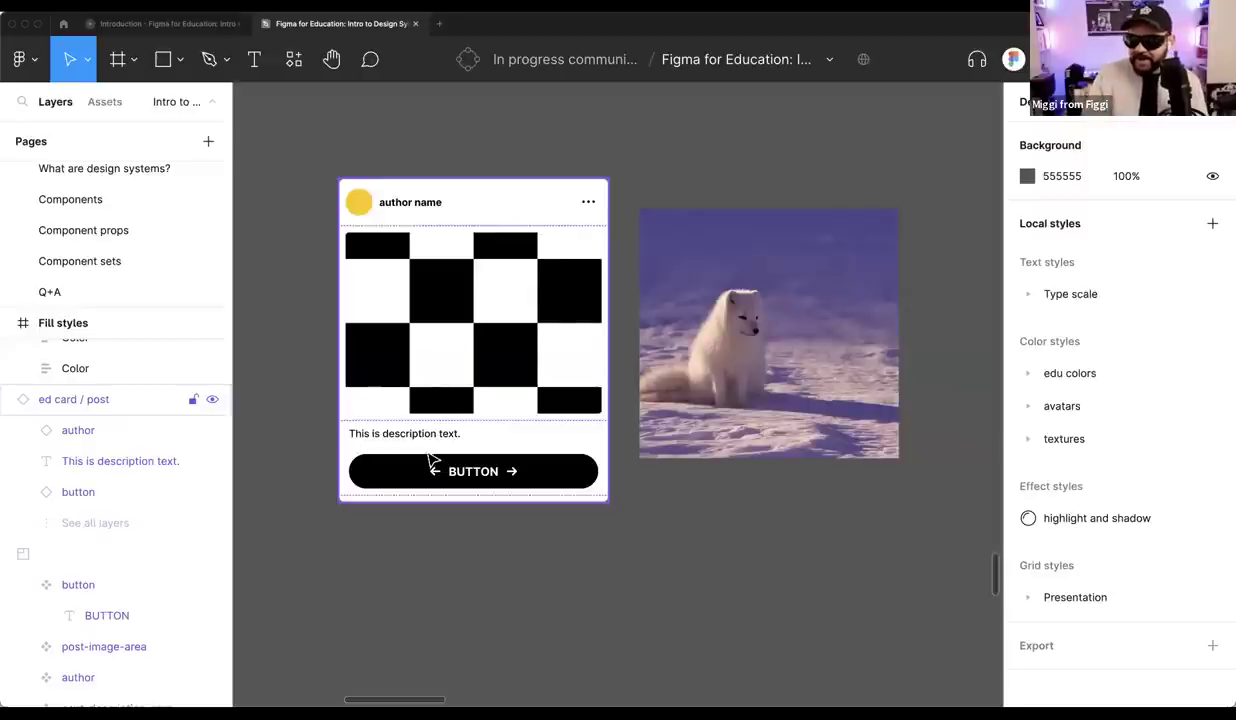
Place the fruit-cutting video from disk into the fox photo layer beside the card, replacing its image fill
ctrl+click(458, 353)
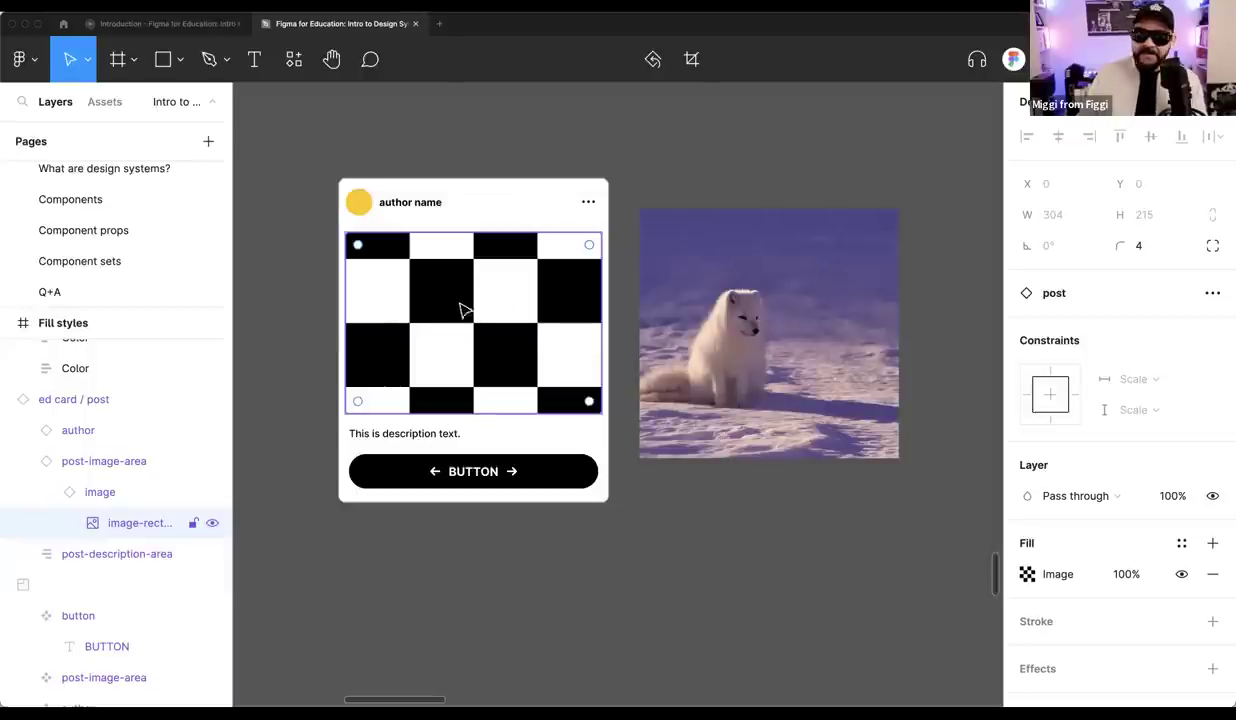
click(708, 507)
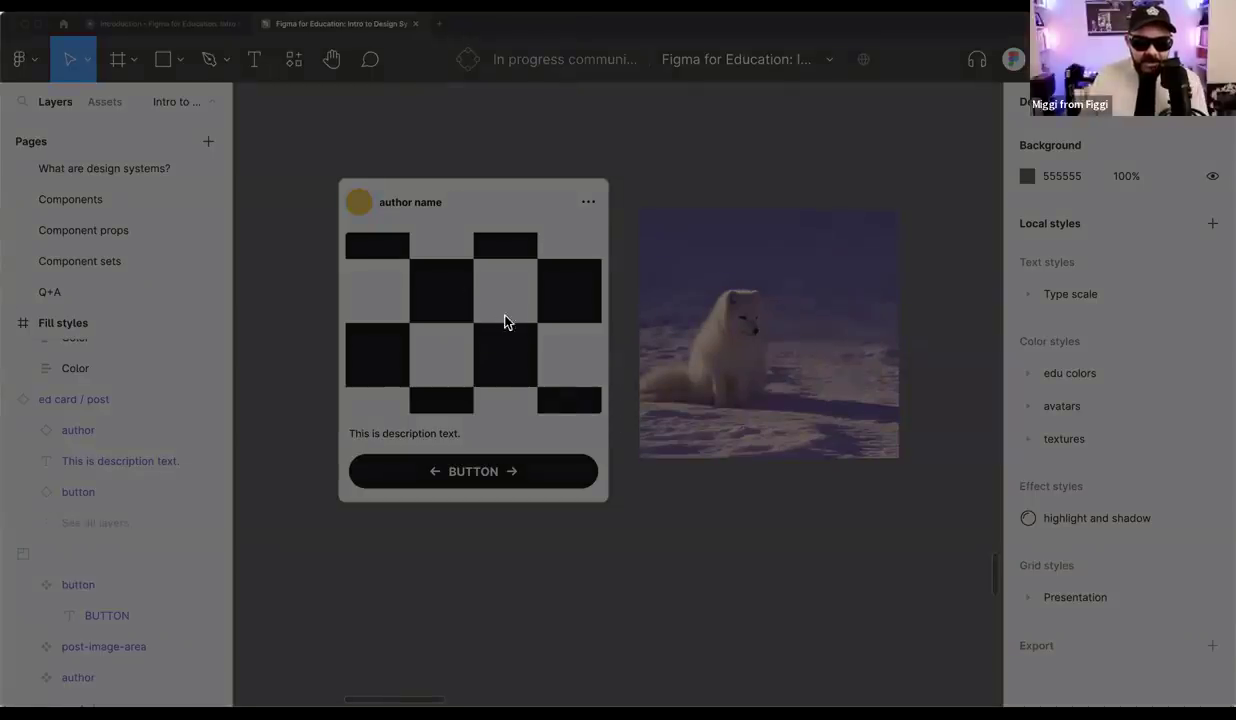
key(Return)
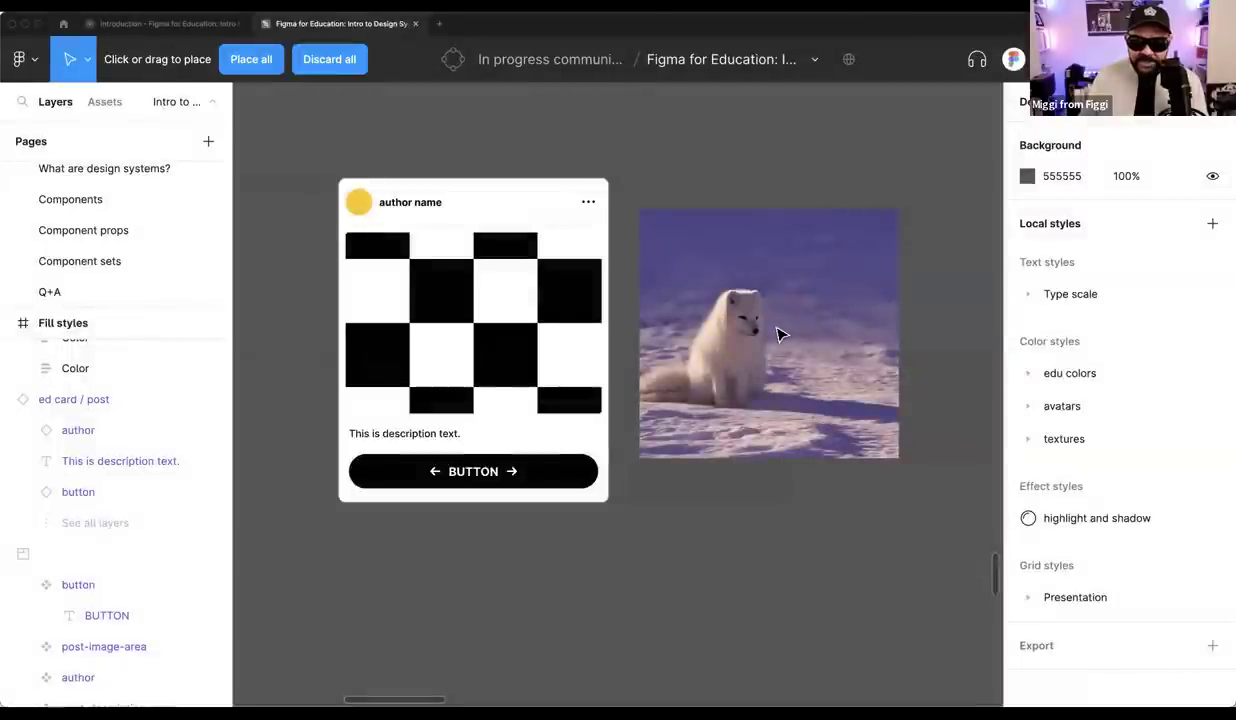
click(780, 328)
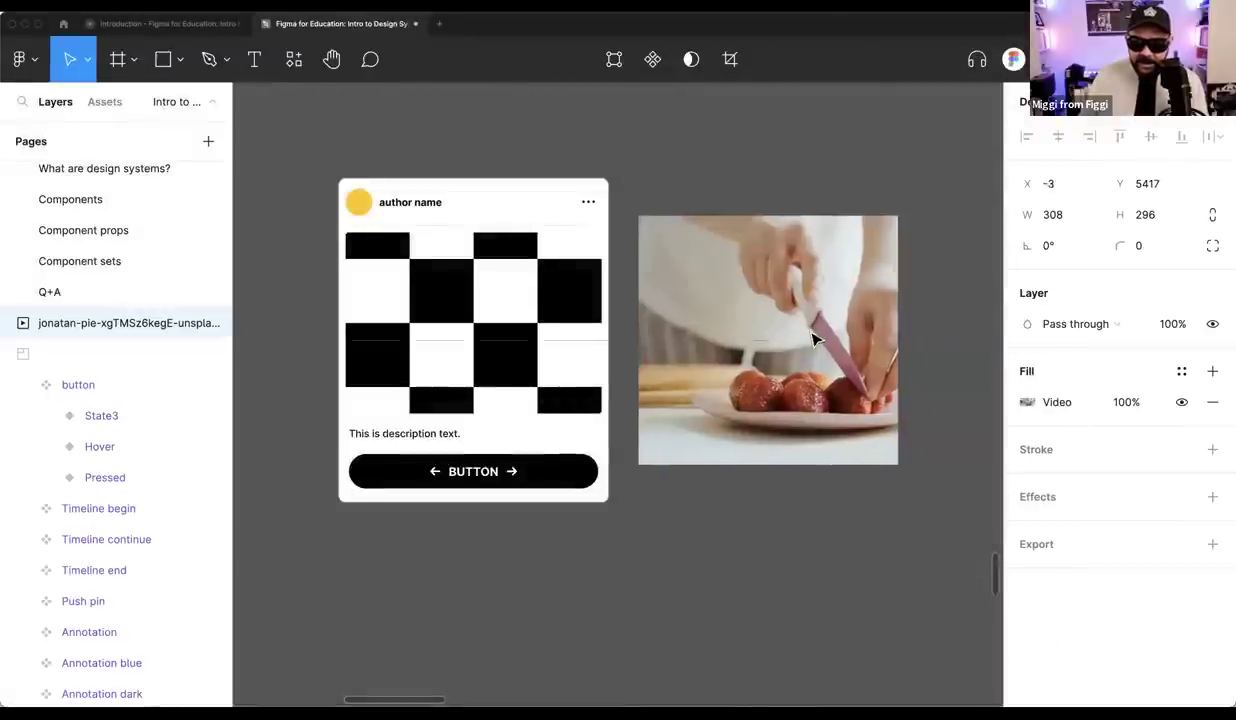
Play the preview of the new video fill and close its fill settings
click(1027, 403)
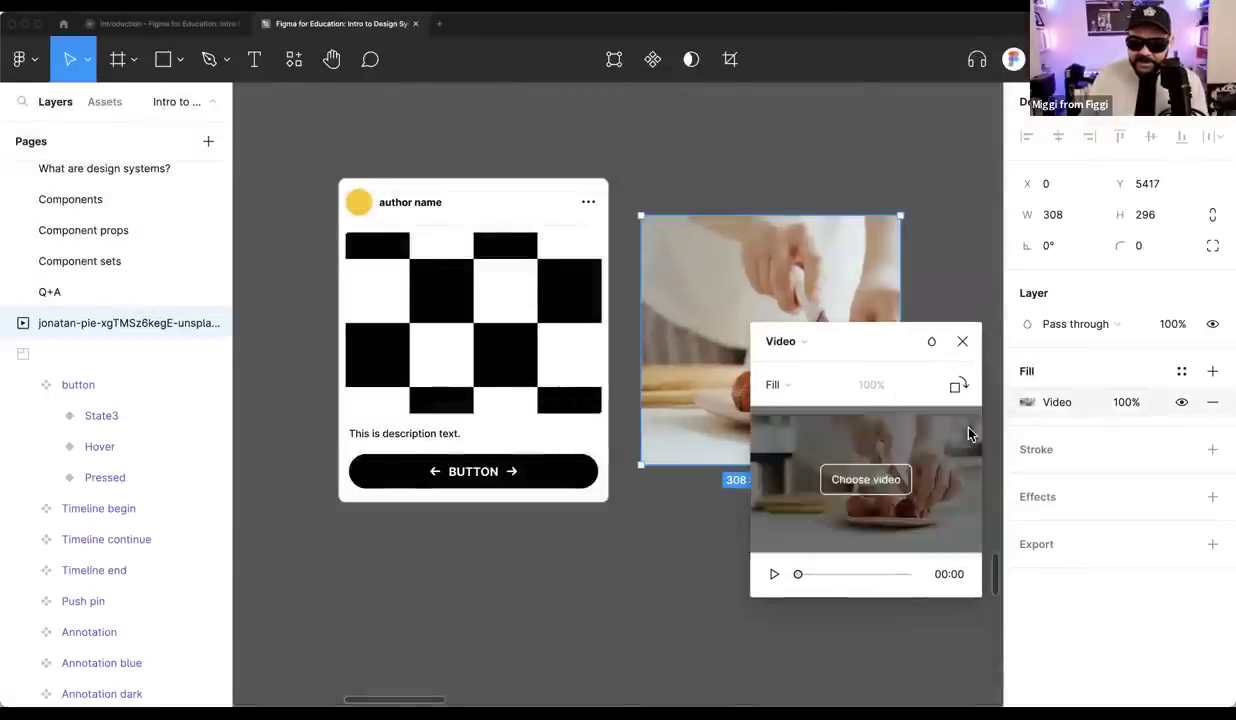
click(774, 574)
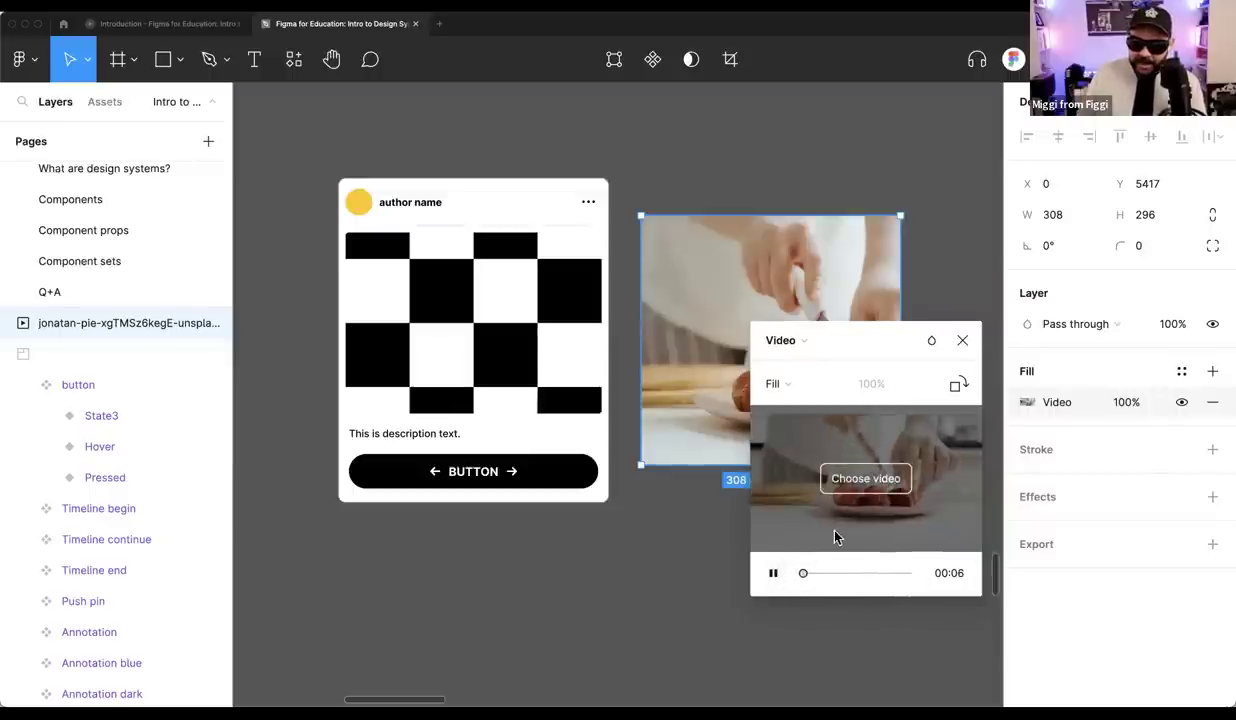
click(963, 343)
click(806, 512)
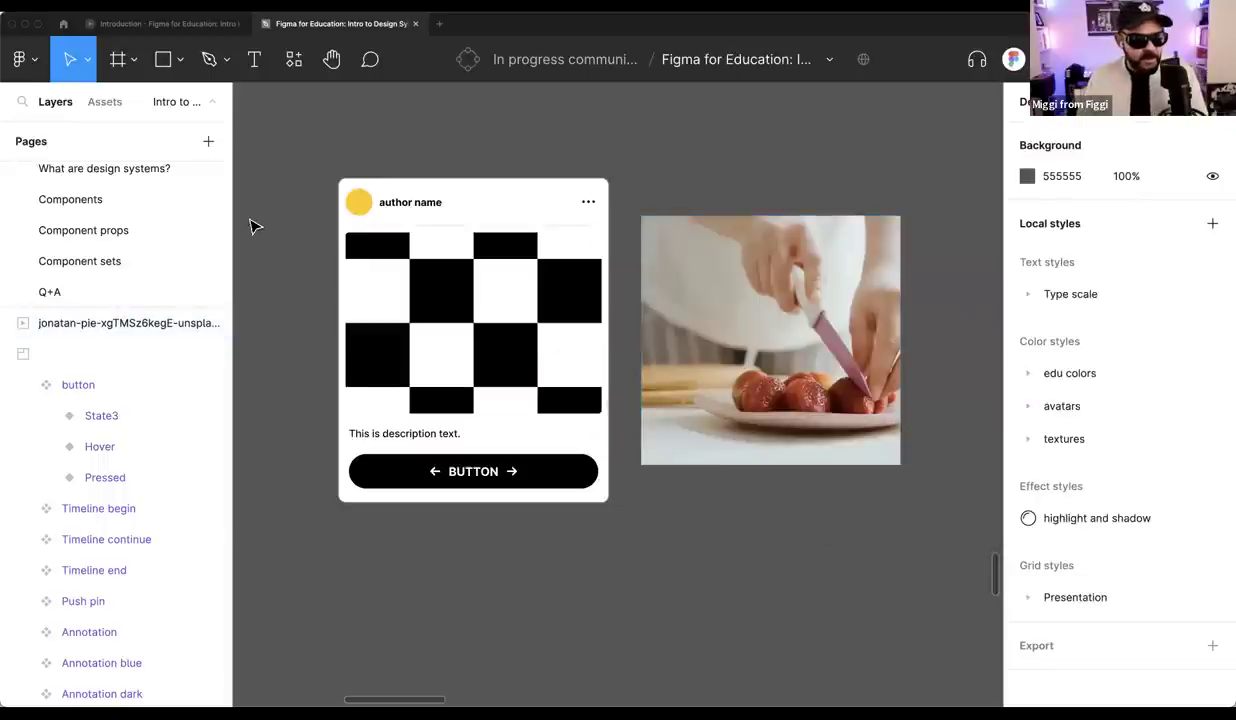
Open the Q+A page to return to the audience question sticky notes
scroll(146, 301, up, 2)
scroll(152, 279, down, 2)
click(212, 280)
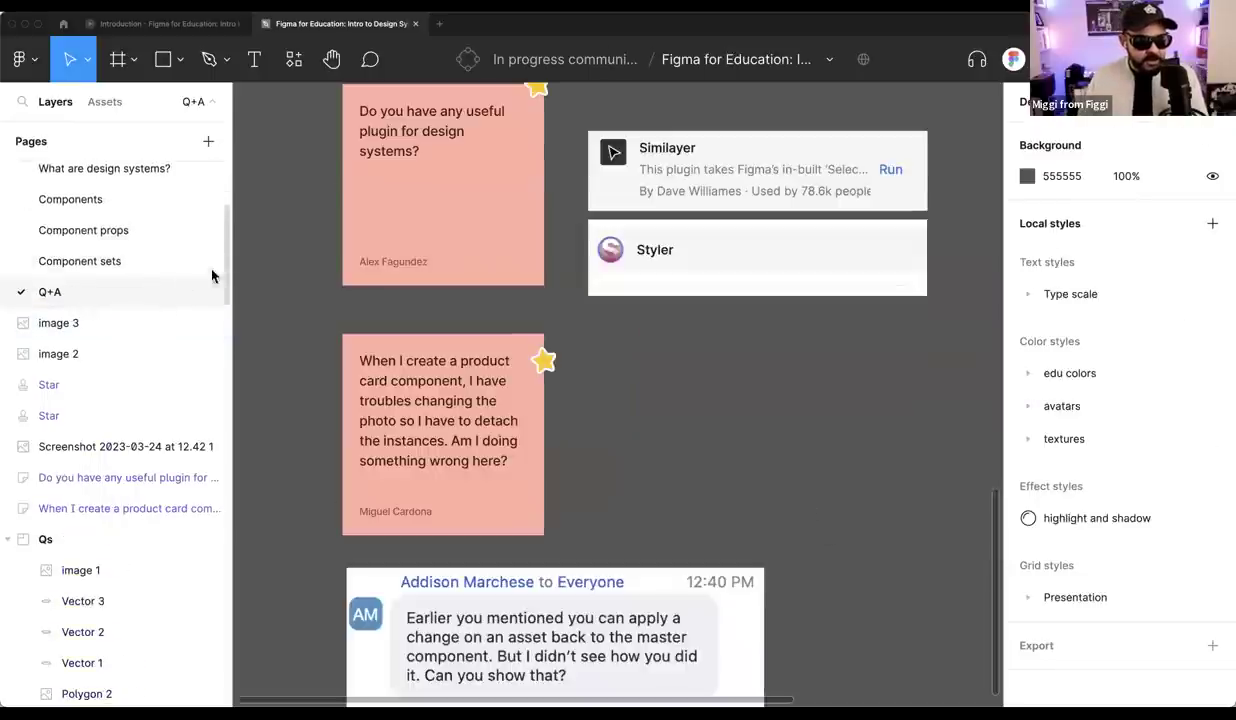
Review the audience questions on the Q+A page, down to the one about applying changes back to the main component
drag(676, 441, 684, 360)
scroll(684, 360, up, 2)
scroll(684, 430, down, 5)
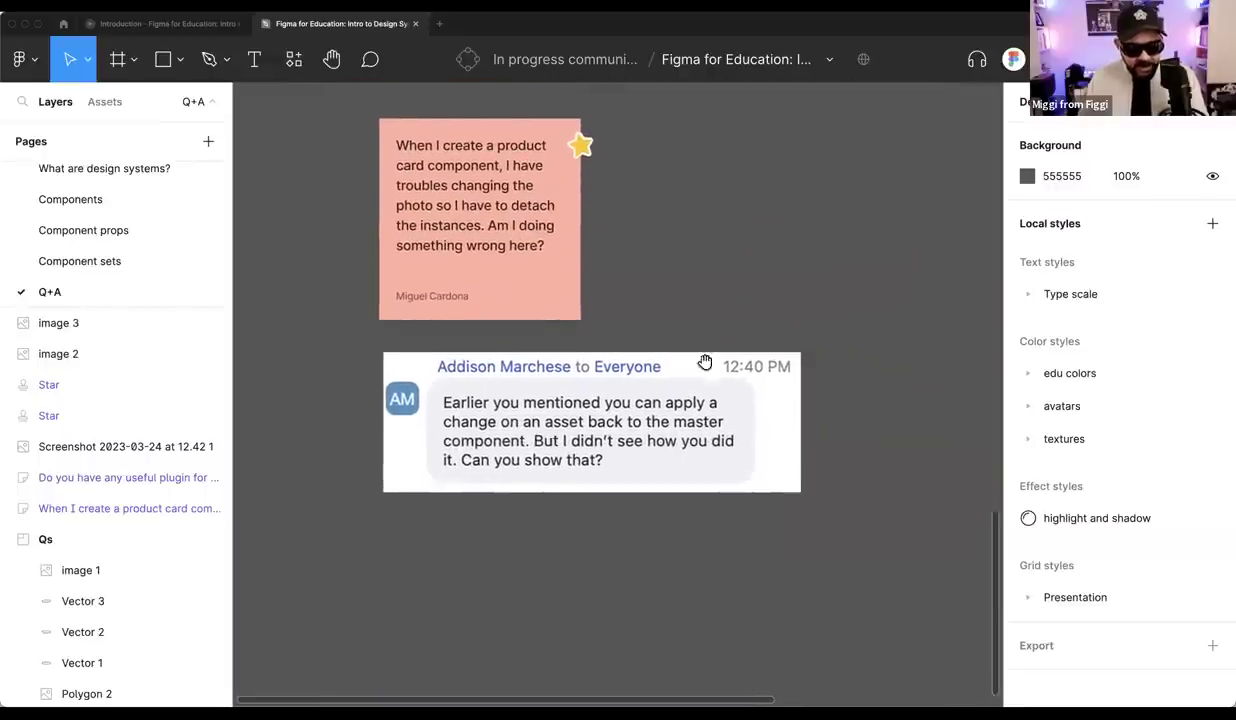
scroll(541, 447, up, 3)
scroll(543, 441, down, 1)
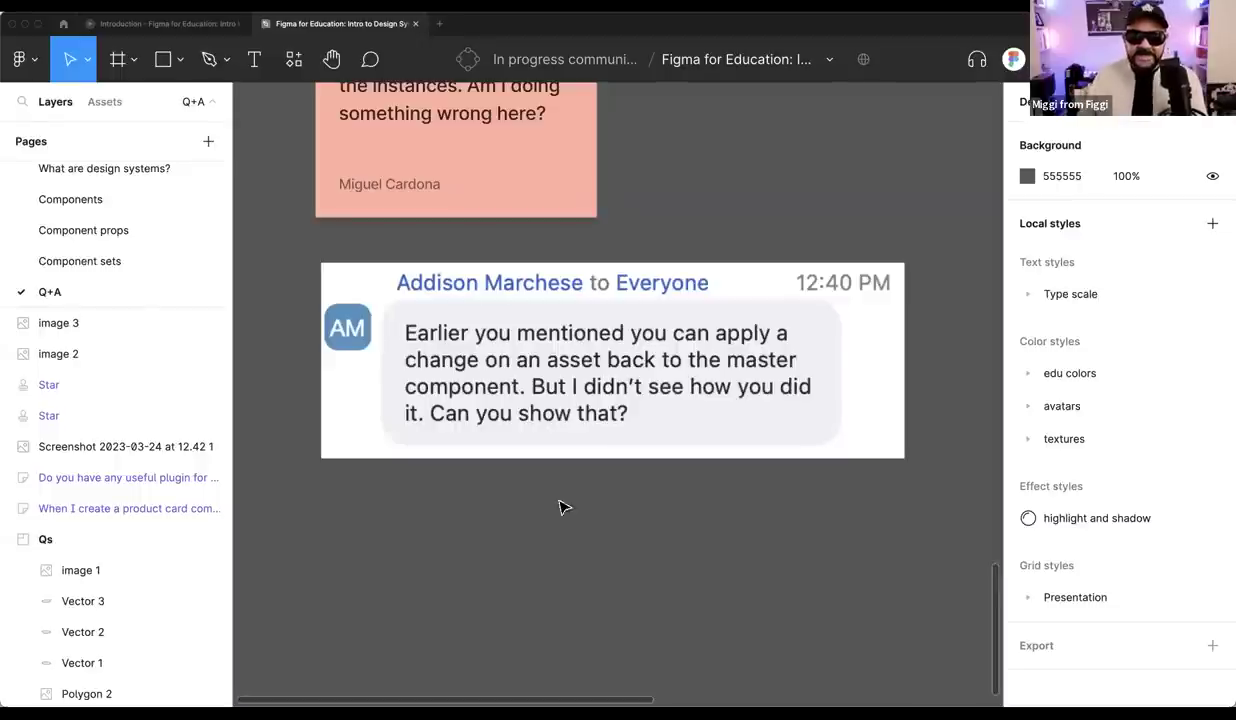
scroll(560, 507, up, 10)
scroll(590, 466, down, 5)
scroll(590, 466, down, 2)
scroll(590, 466, up, 4)
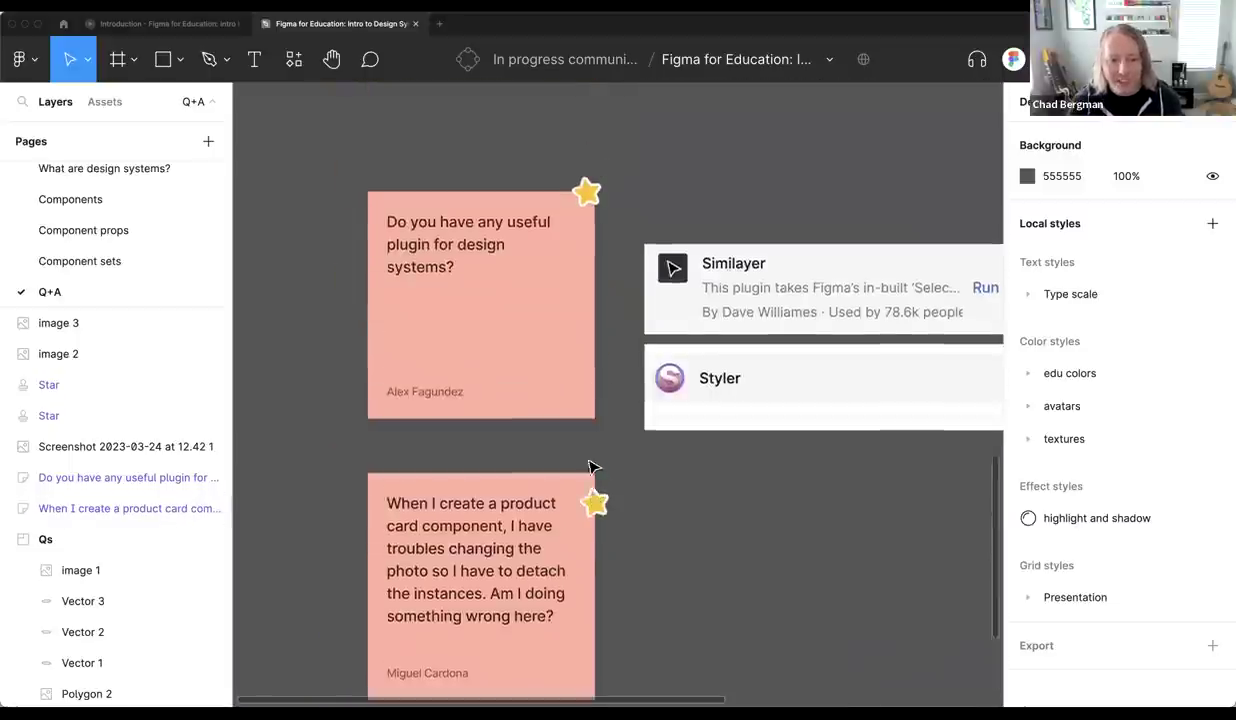
scroll(590, 466, down, 2)
scroll(590, 466, down, 5)
scroll(590, 466, up, 2)
click(590, 466)
scroll(755, 433, up, 2)
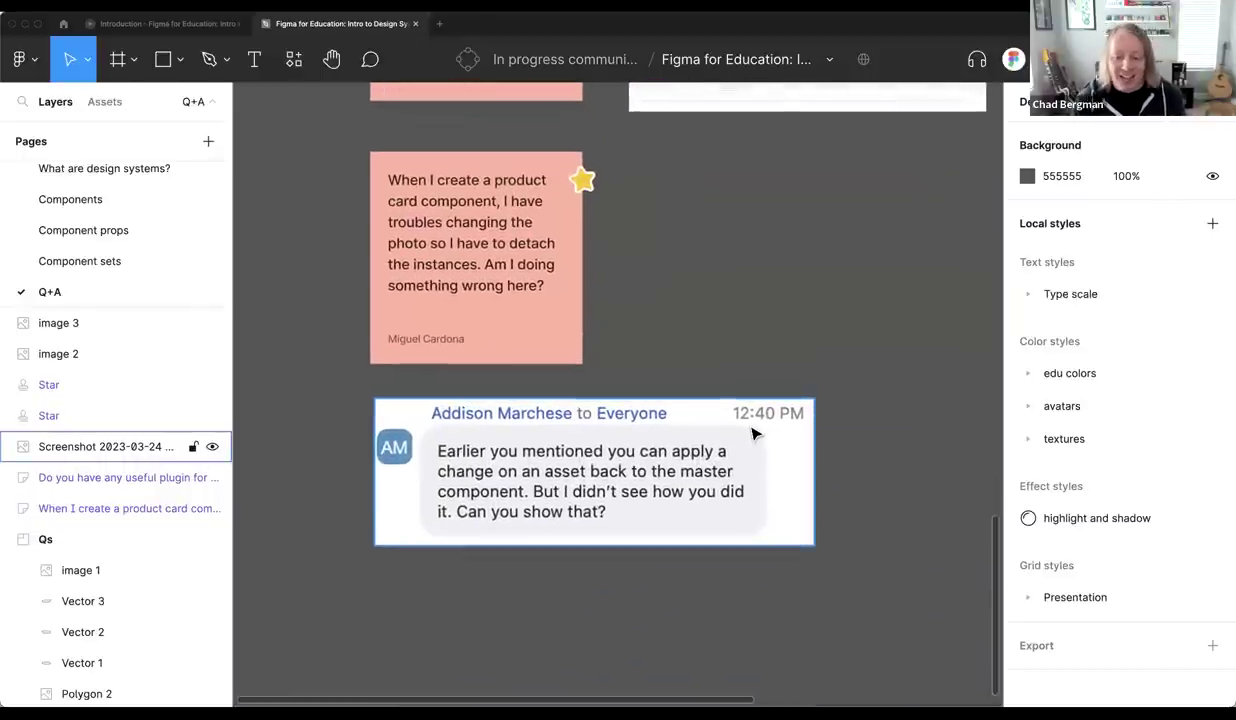
key(Escape)
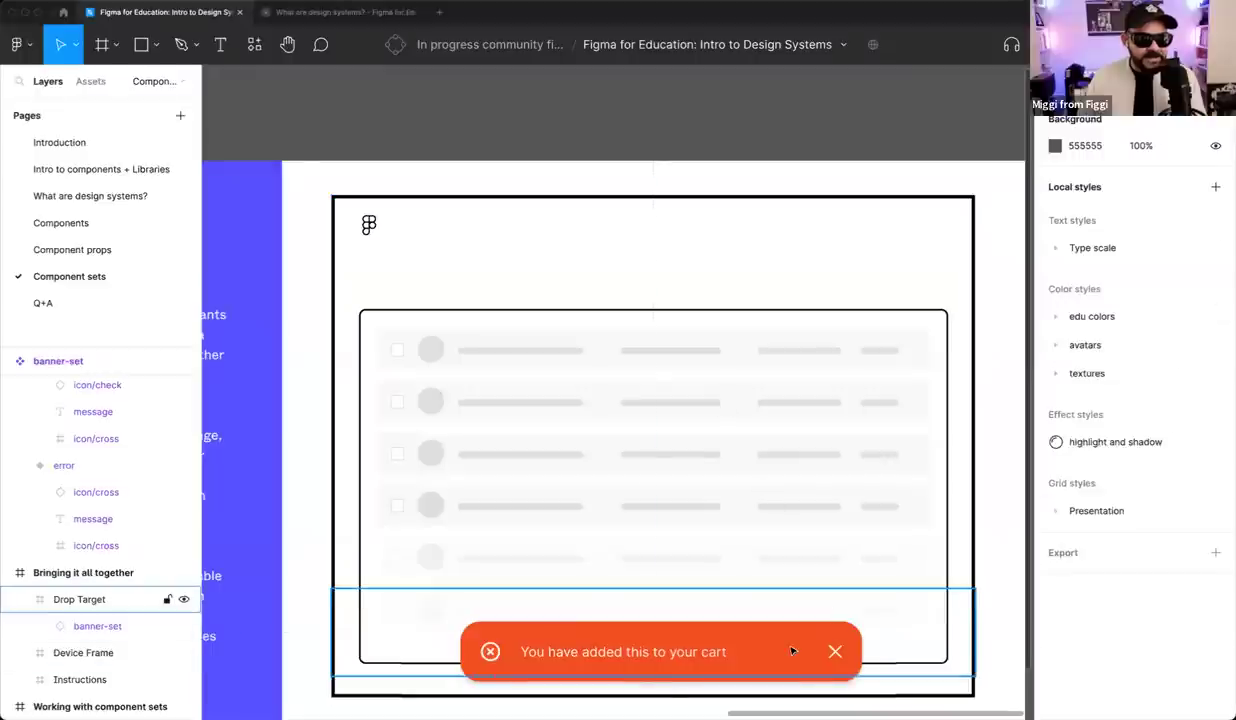
Try corner radii of 0 and 24 on the error banner instance in the mockup
click(818, 651)
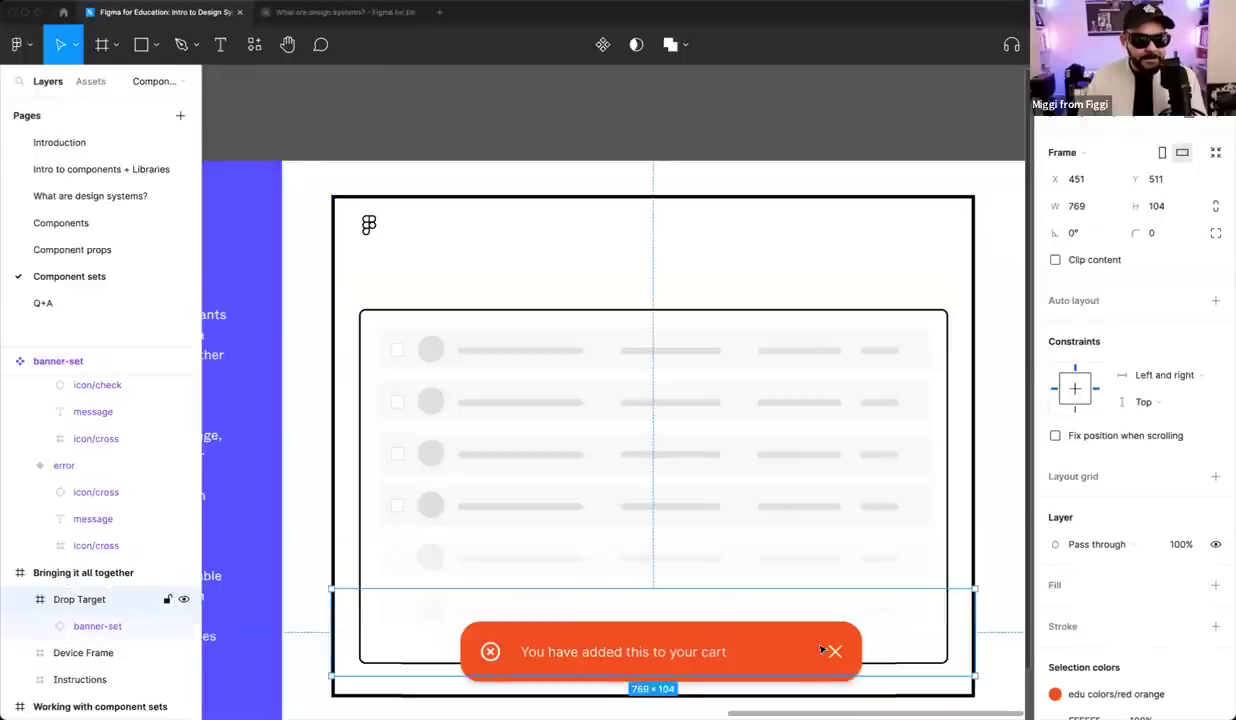
click(820, 651)
click(1158, 259)
text(0)
key(Return)
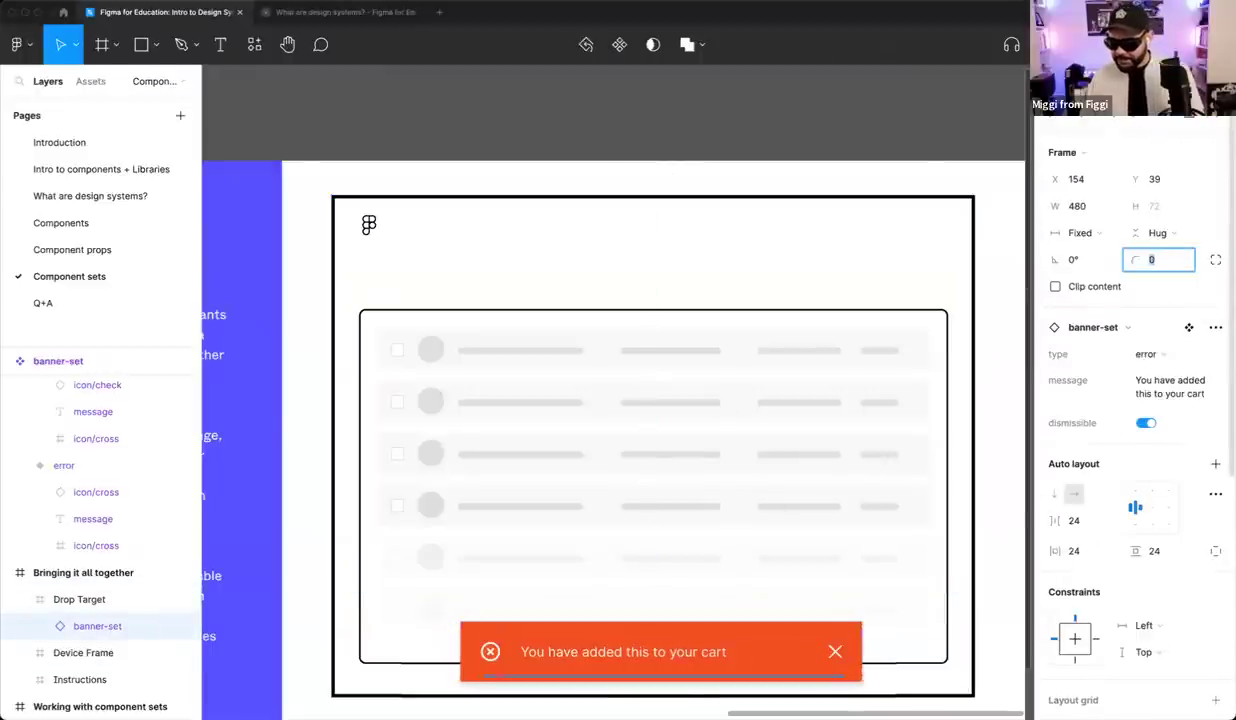
text(24)
key(Return)
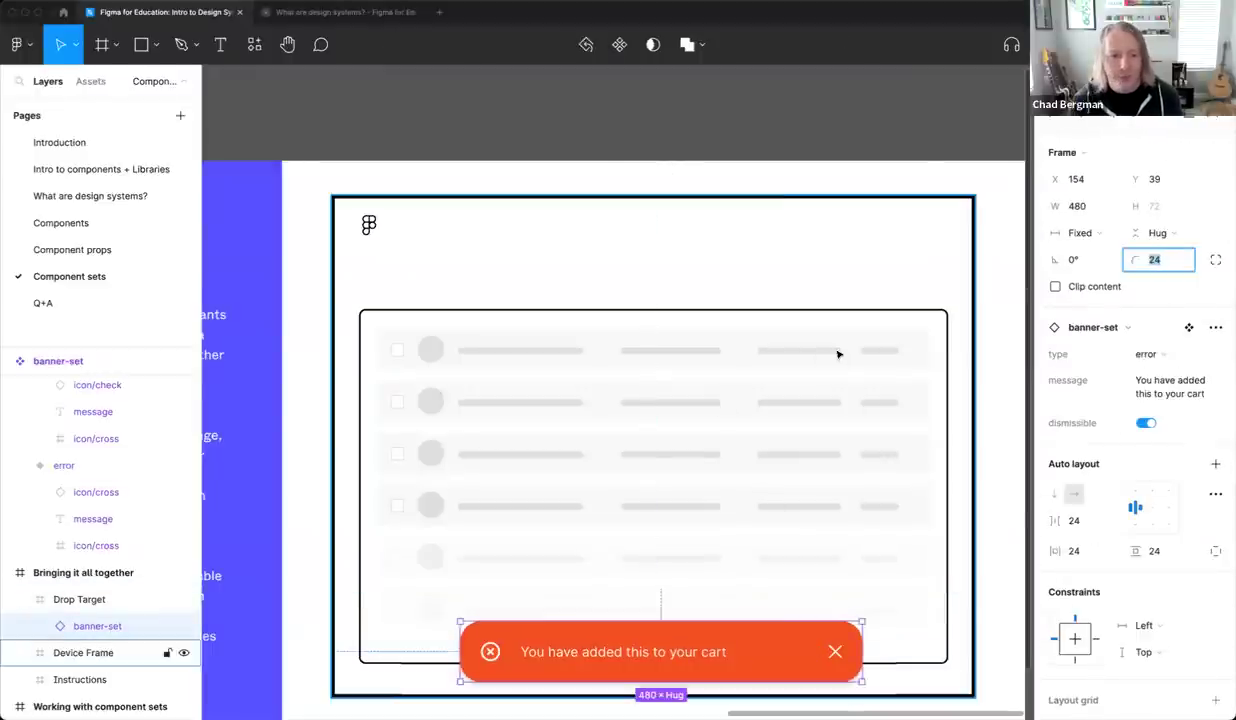
Set the mockup banner instance's corner radius to 48
scroll(838, 354, down, 5)
text(48)
key(Return)
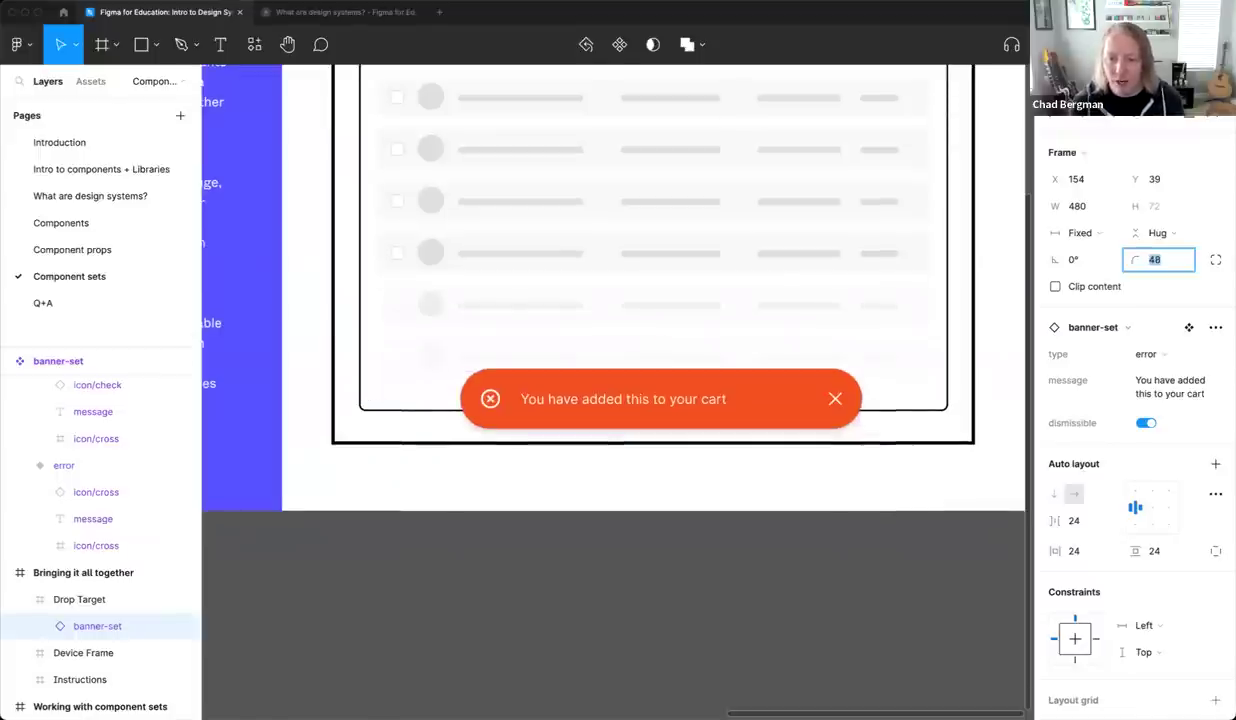
scroll(1191, 314, down, 1)
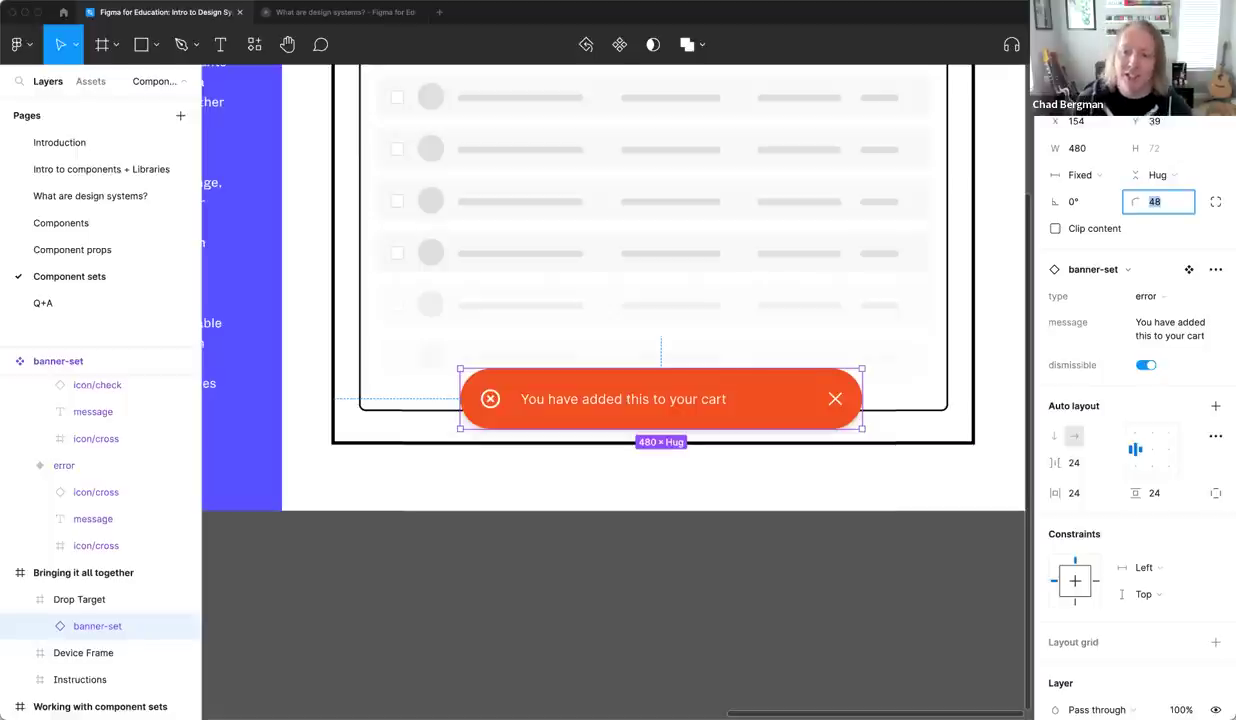
click(830, 469)
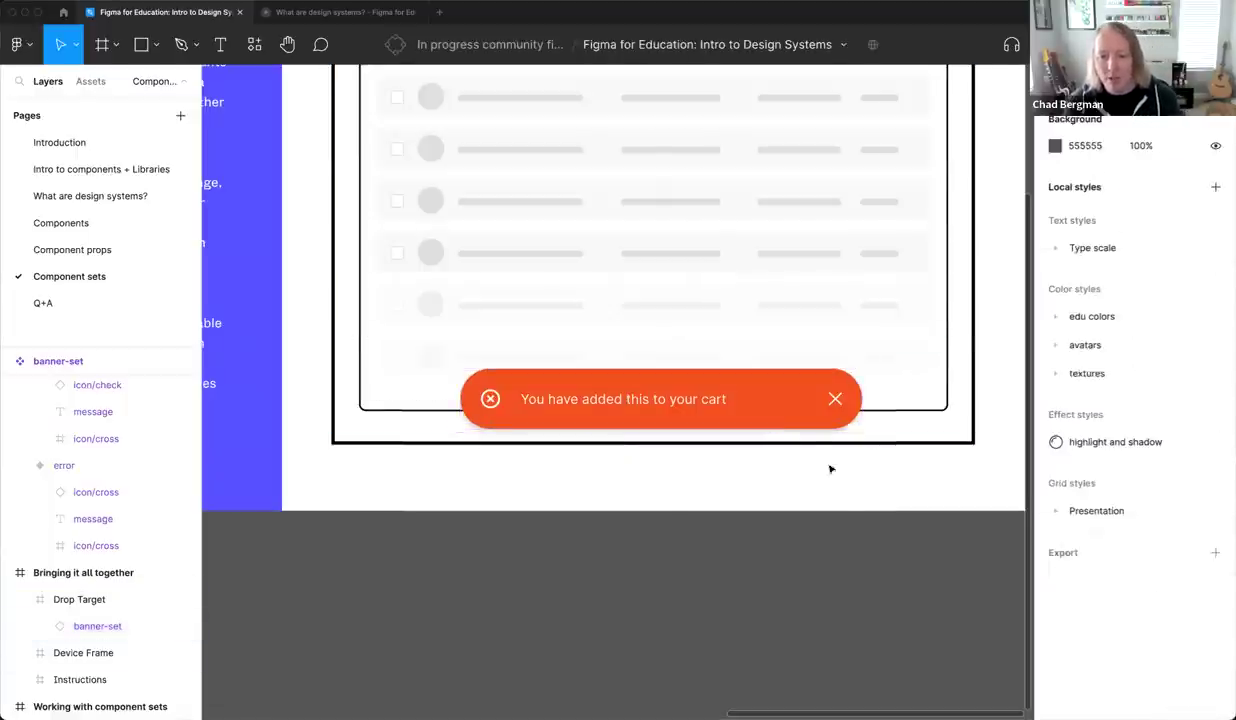
Push the banner instance's corner radius change to its main component and check the error variant in the banner set
click(828, 378)
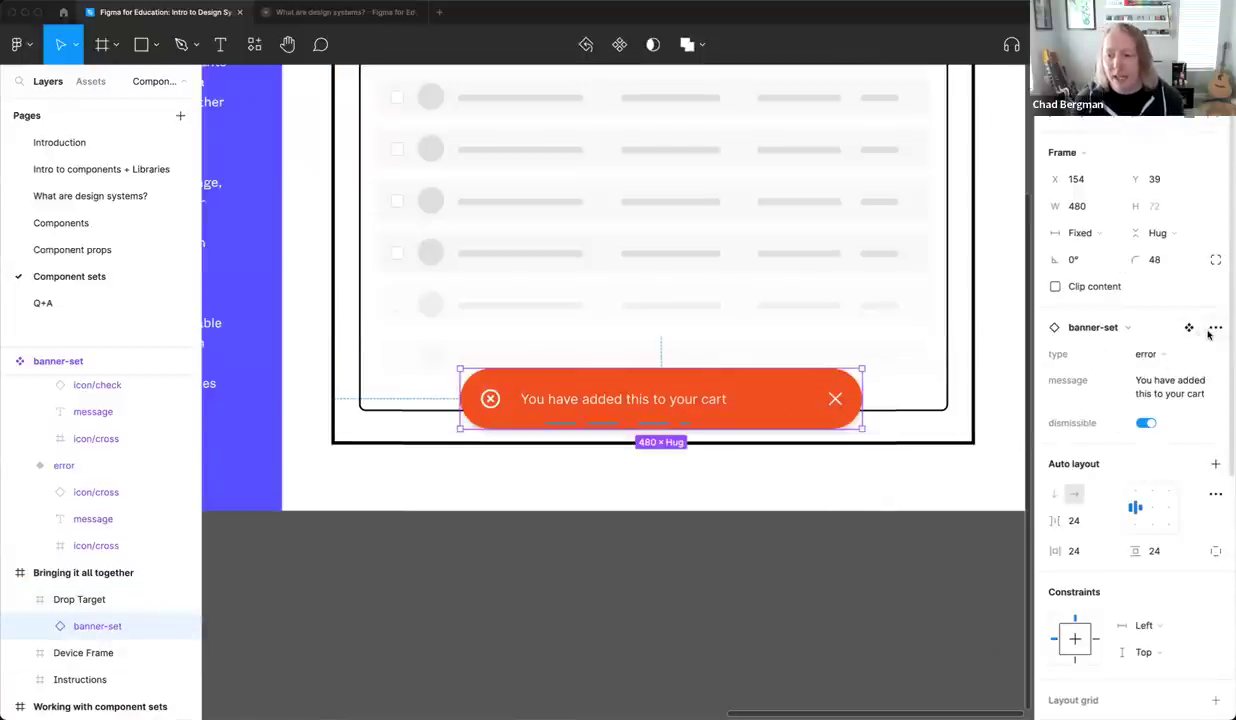
click(1215, 328)
click(1114, 396)
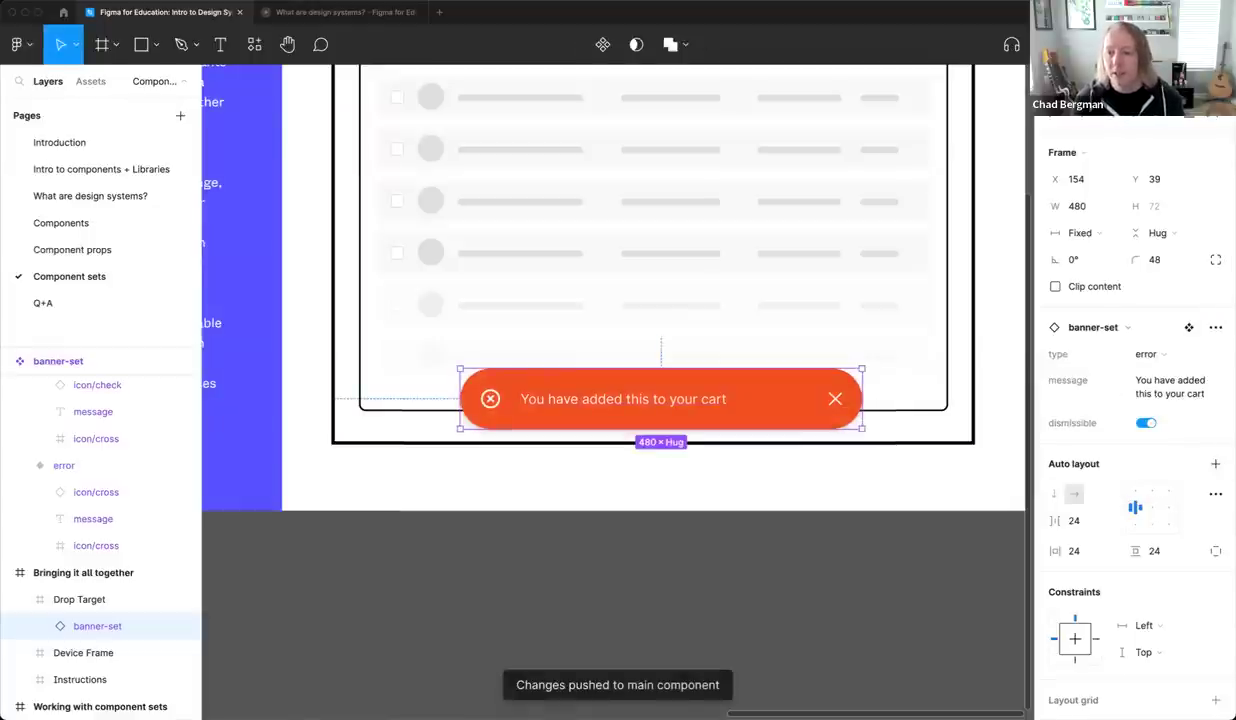
click(1215, 328)
key(Escape)
key(Escape)
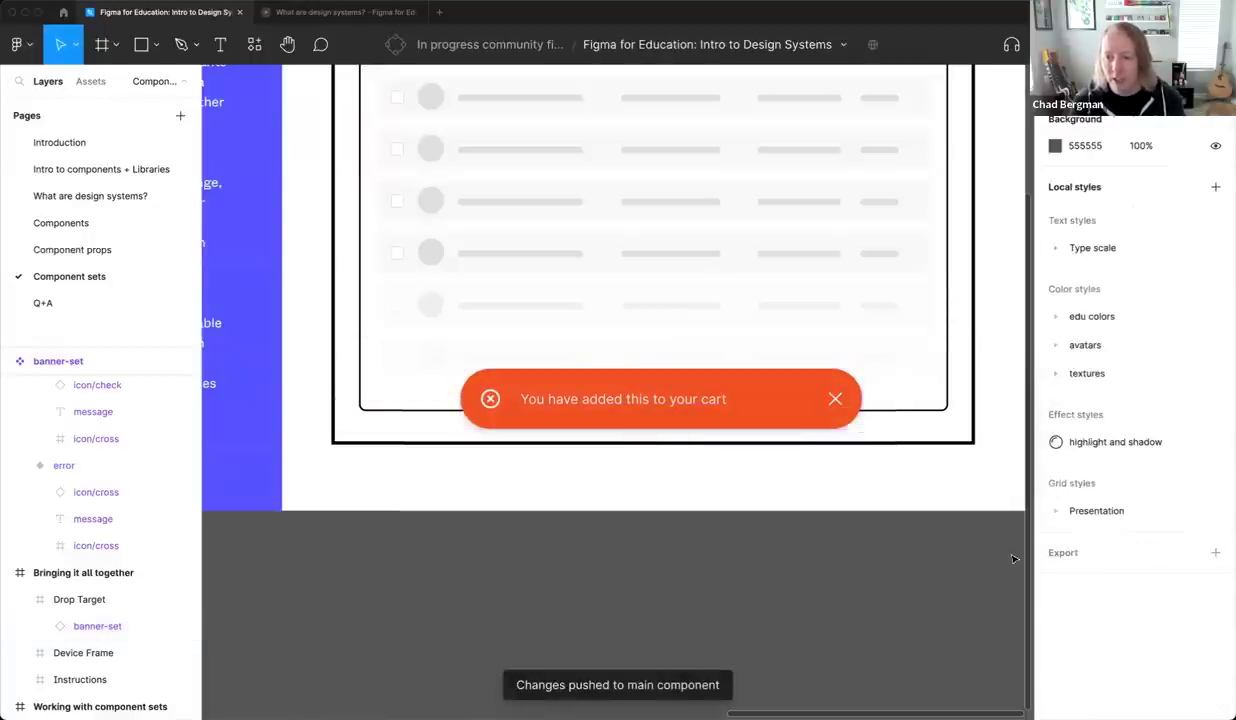
click(814, 385)
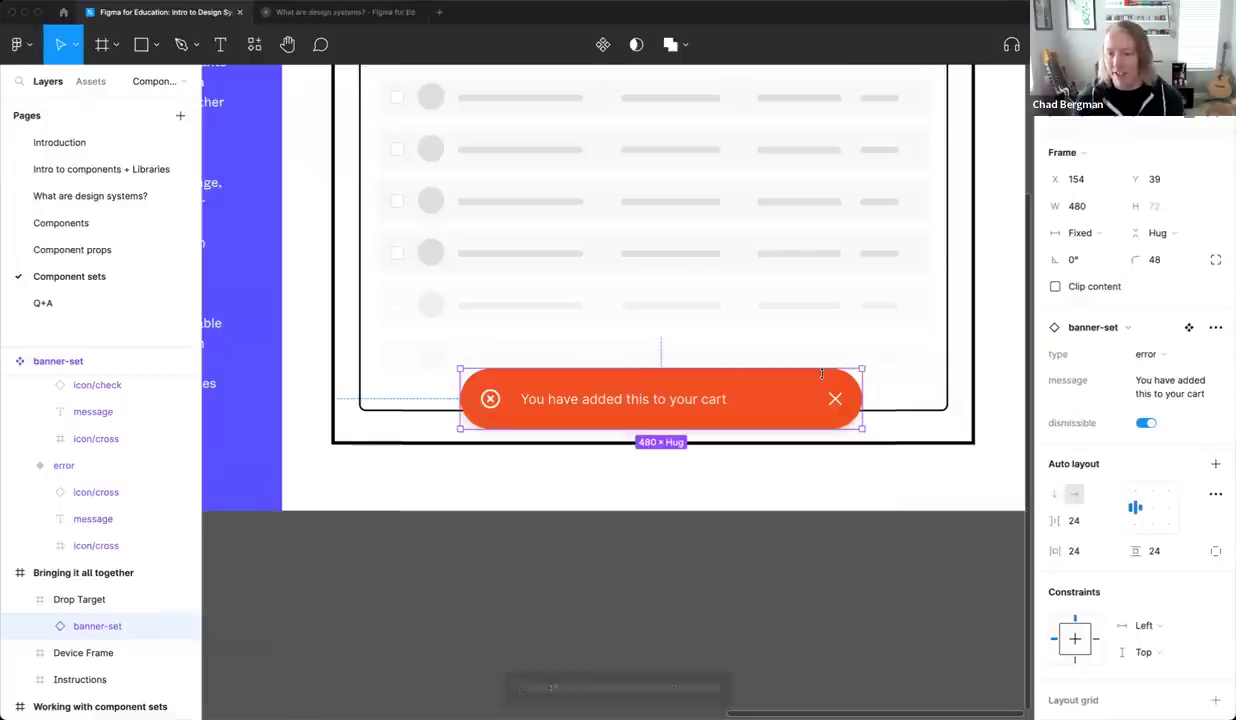
scroll(888, 413, up, 10)
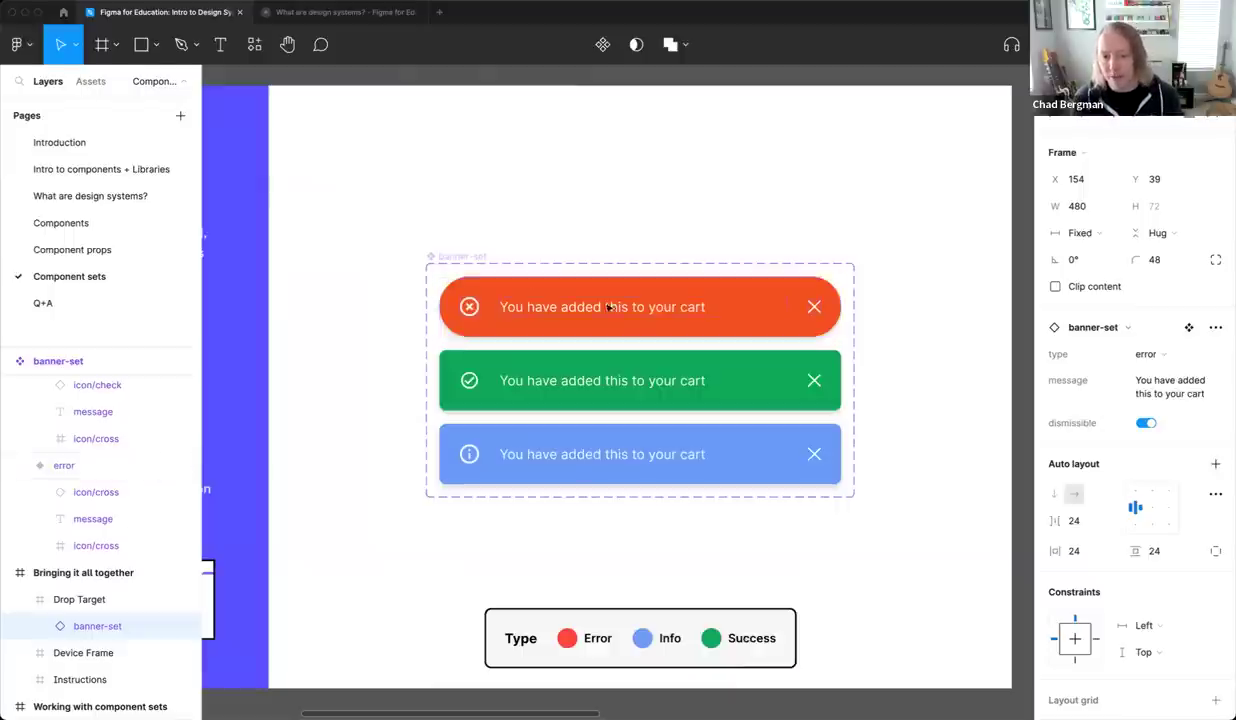
Detach the red orange style from the mockup banner instance's fill, try green, and settle on the violet colour style
scroll(643, 310, down, 10)
scroll(644, 316, down, 1)
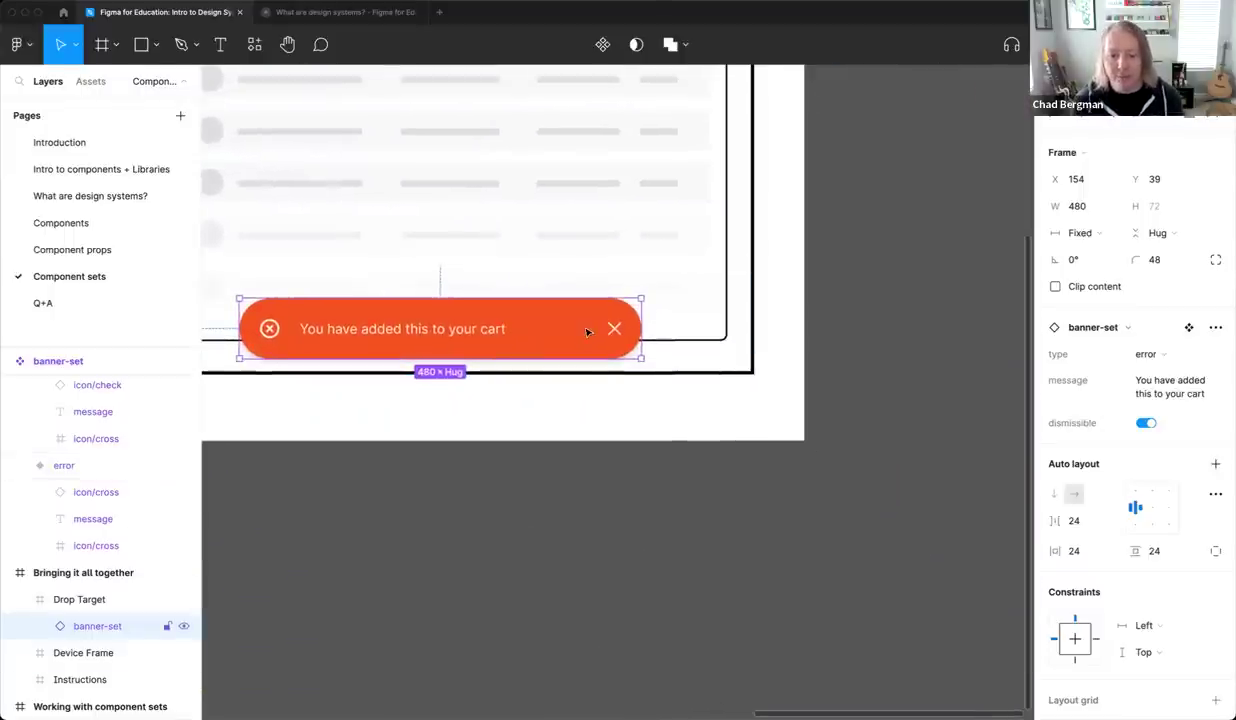
scroll(1140, 430, down, 5)
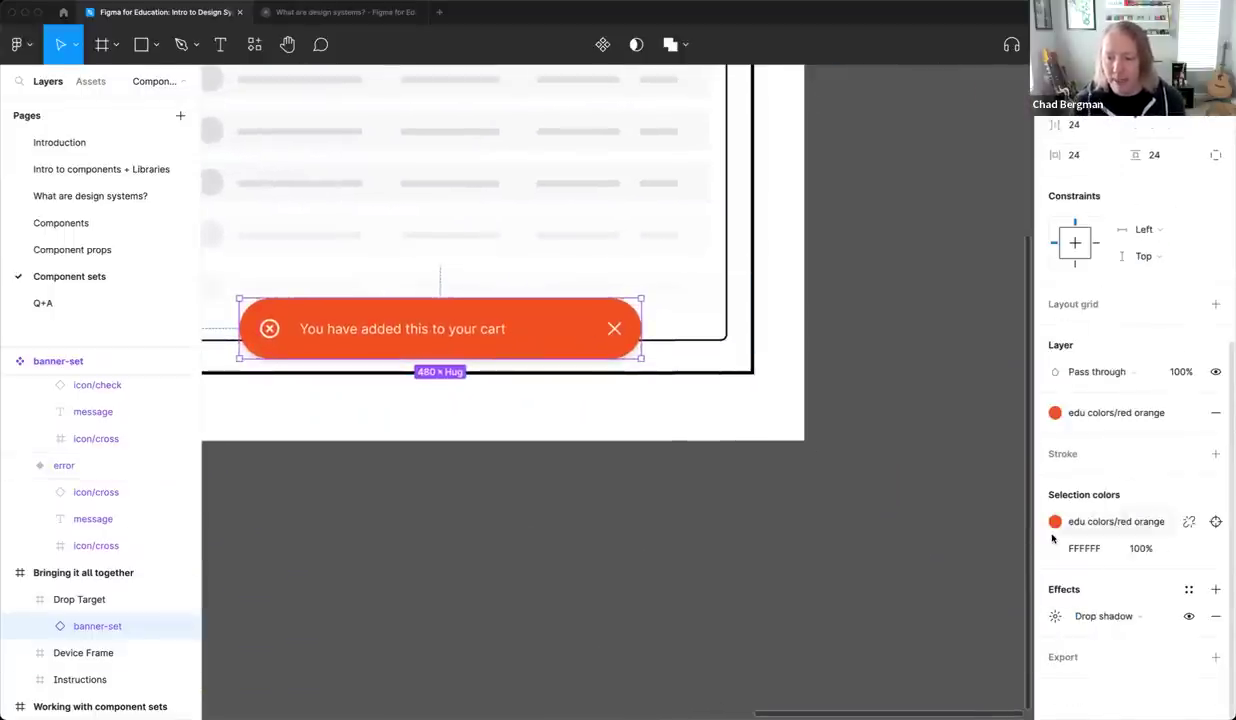
click(1189, 413)
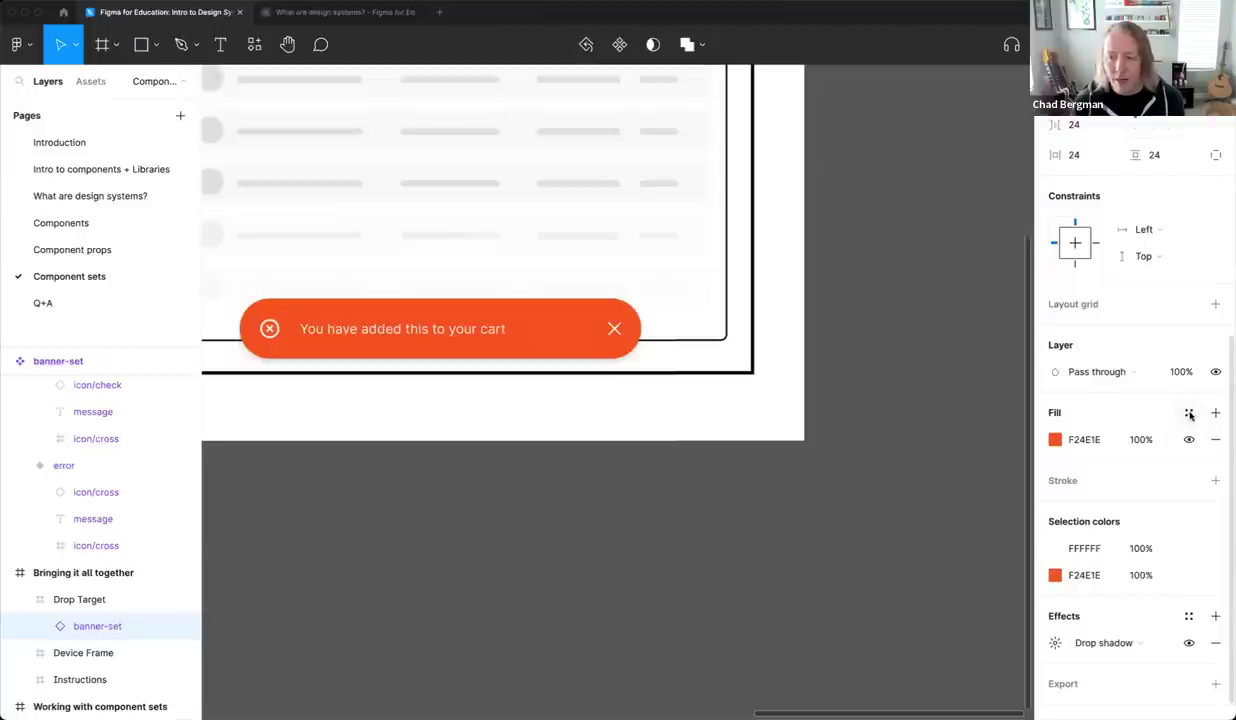
click(1189, 413)
click(1108, 618)
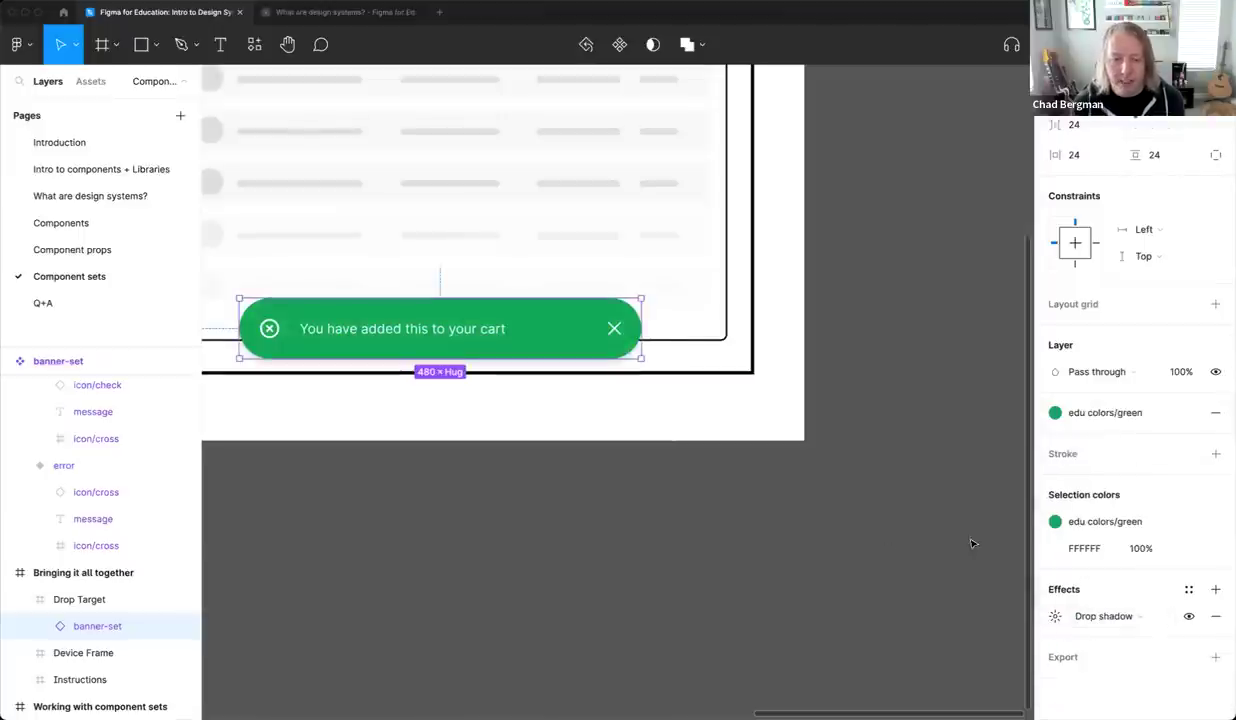
click(1102, 414)
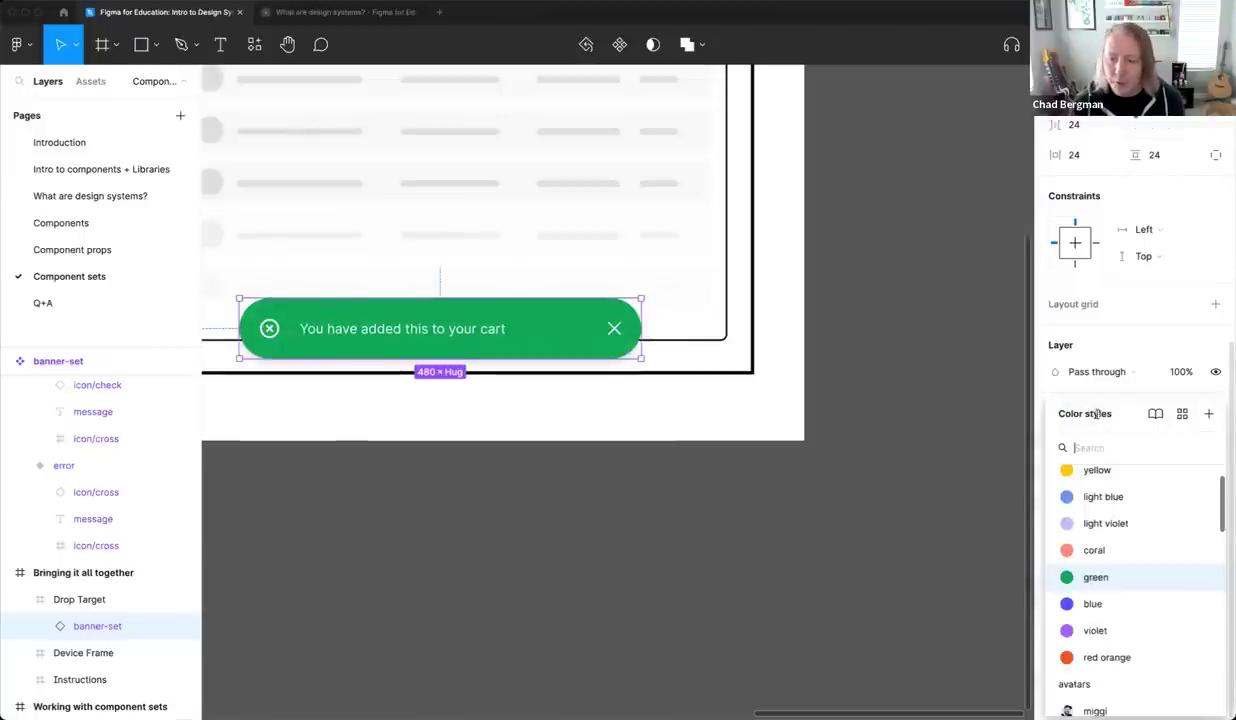
click(1094, 629)
click(806, 363)
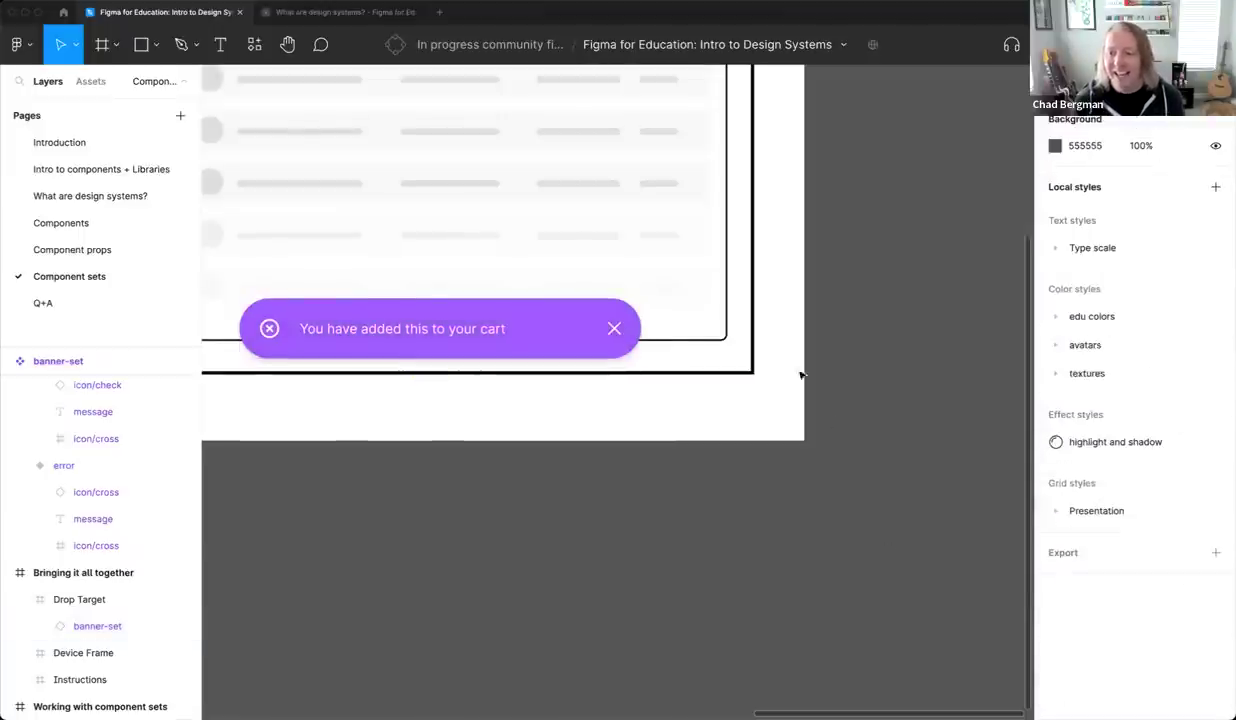
Push the banner instance's violet fill to the main component and view the banner set
click(580, 322)
click(1214, 329)
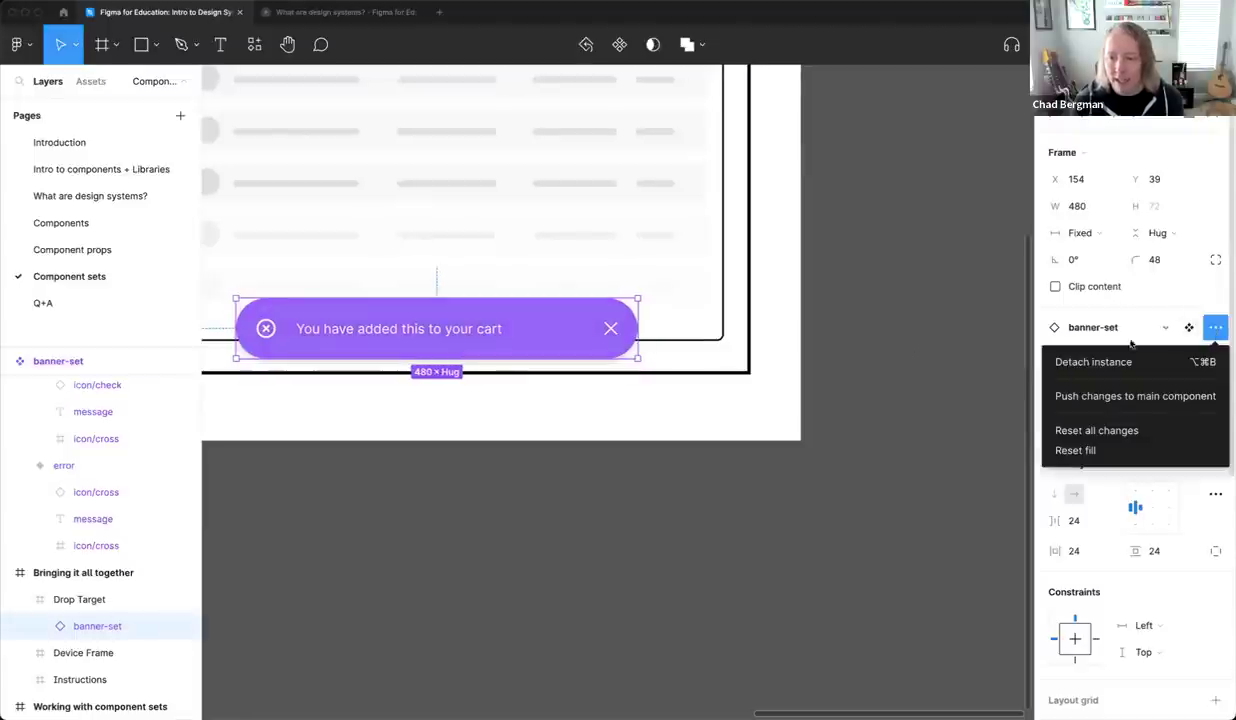
click(1030, 392)
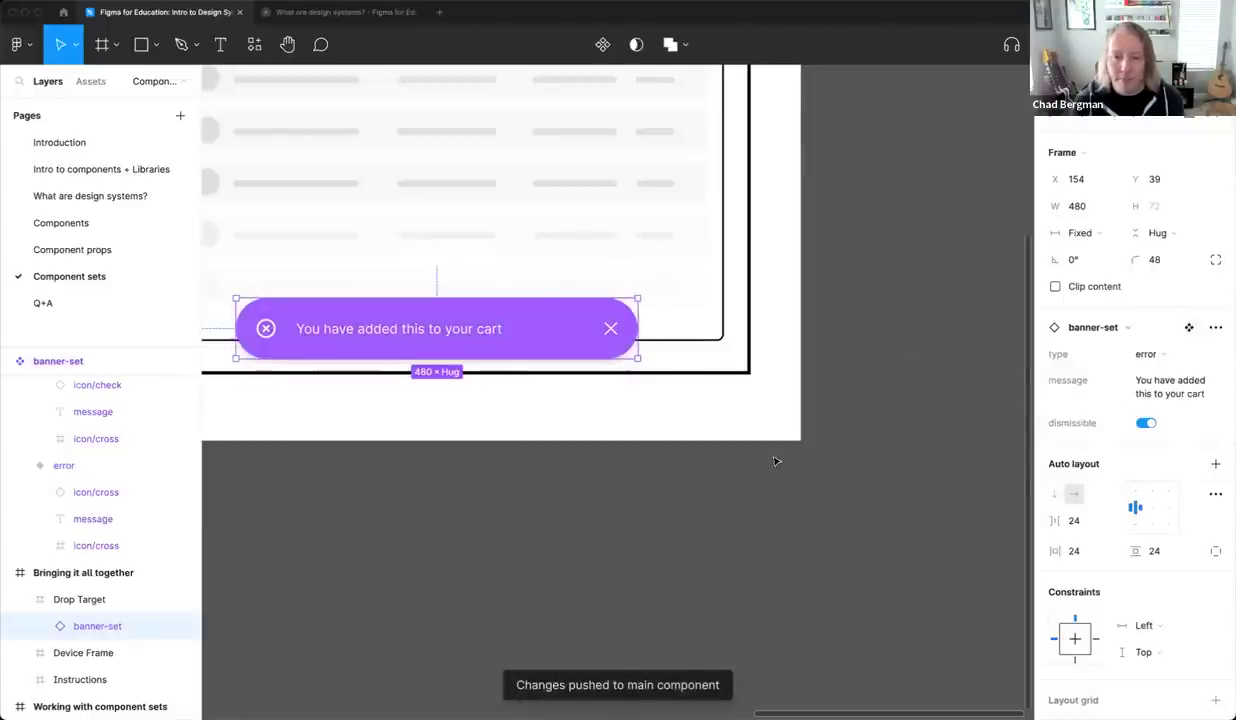
scroll(775, 461, up, 10)
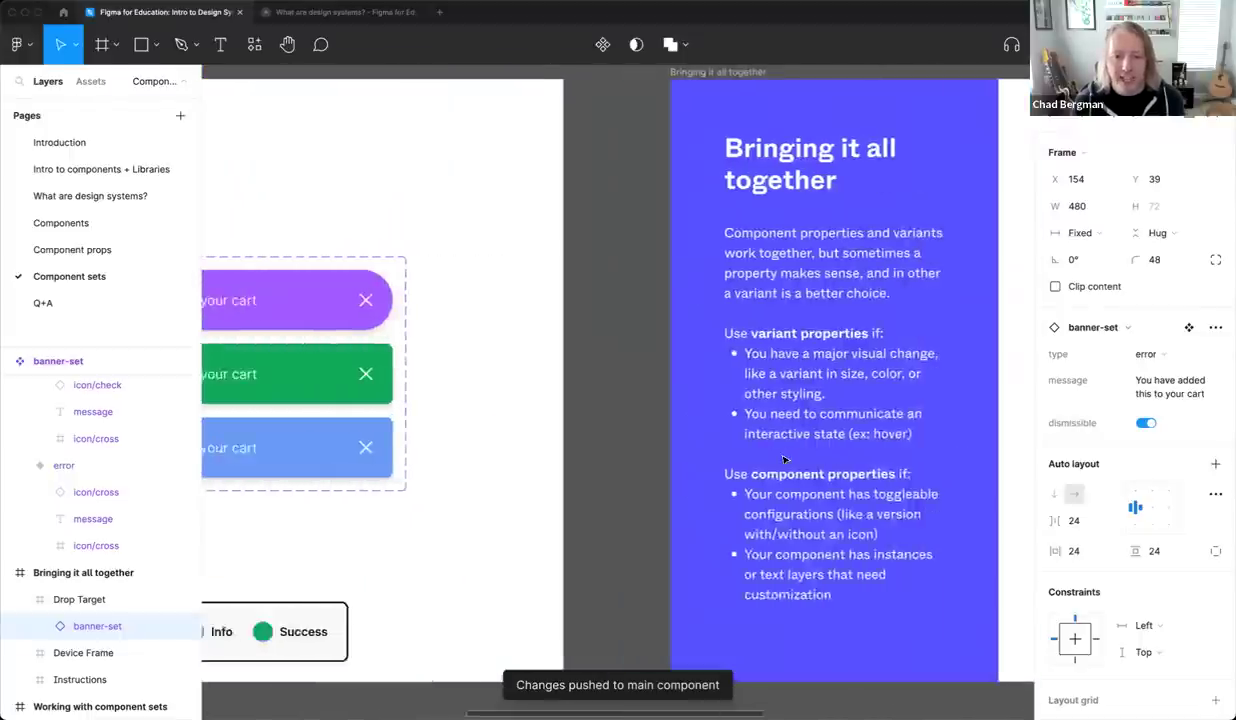
scroll(784, 459, left, 5)
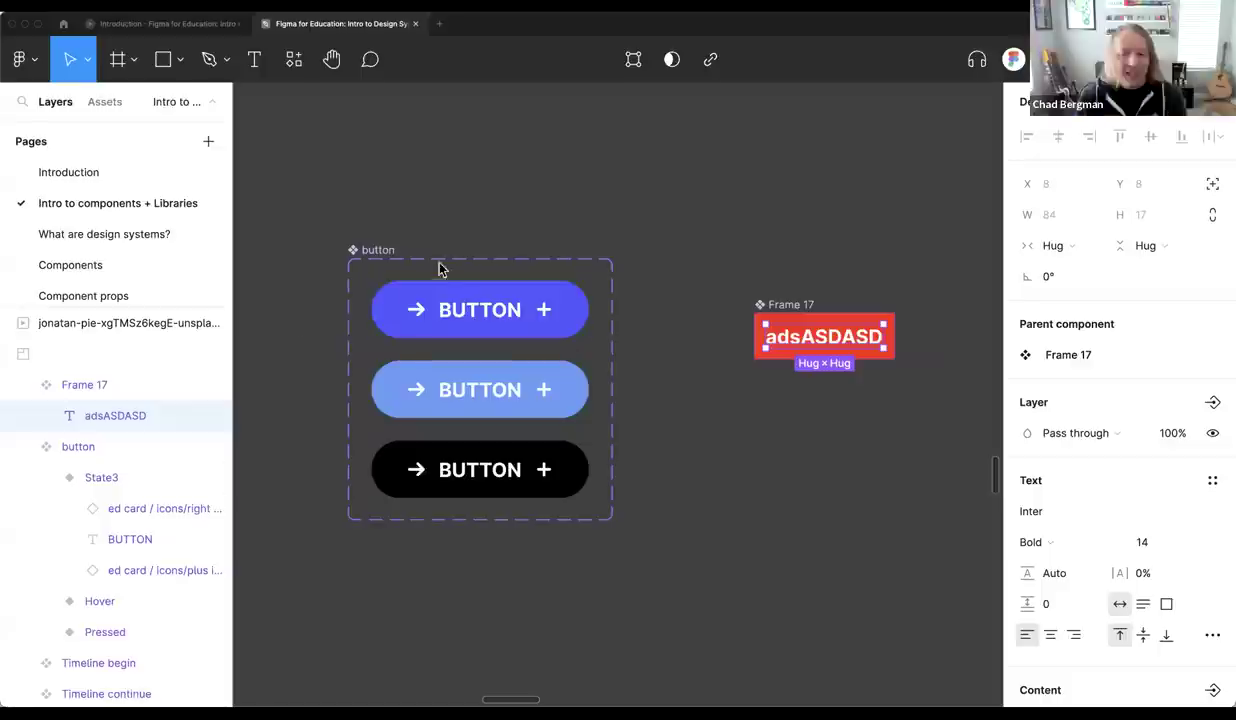
Select the matching BUTTON text layers across all three variants of the button component set
click(487, 193)
scroll(497, 185, down, 1)
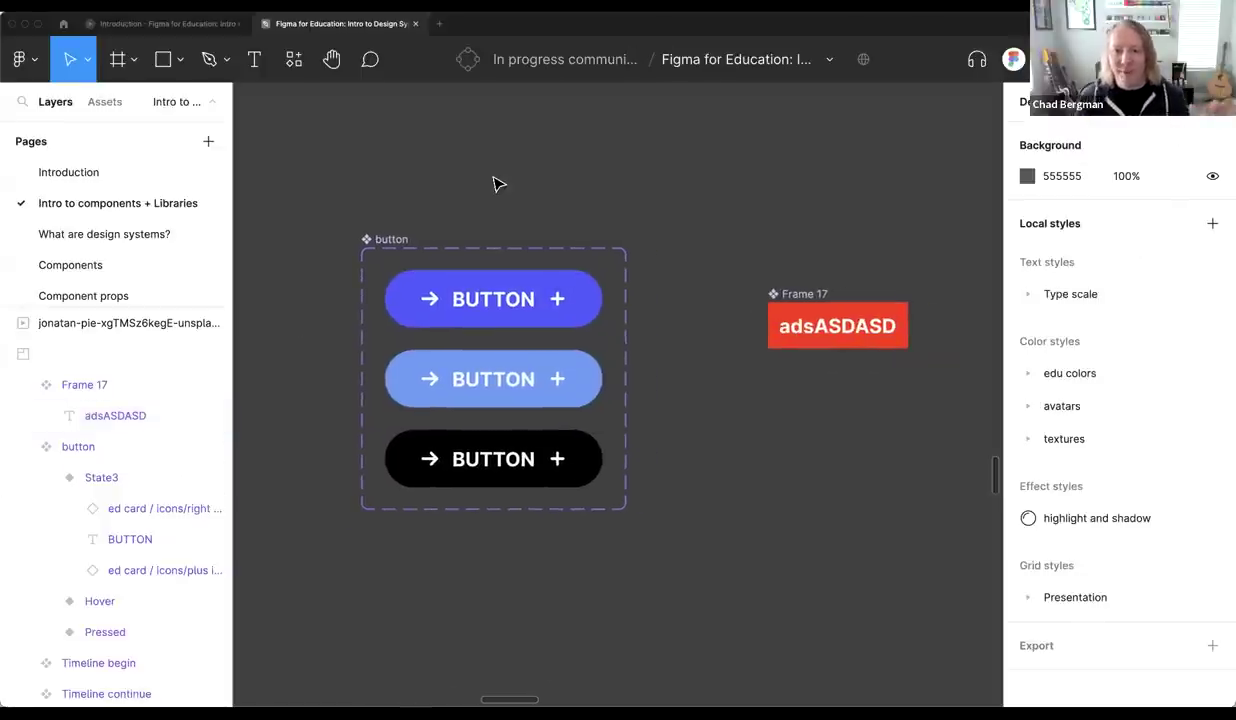
scroll(490, 325, up, 2)
click(501, 307)
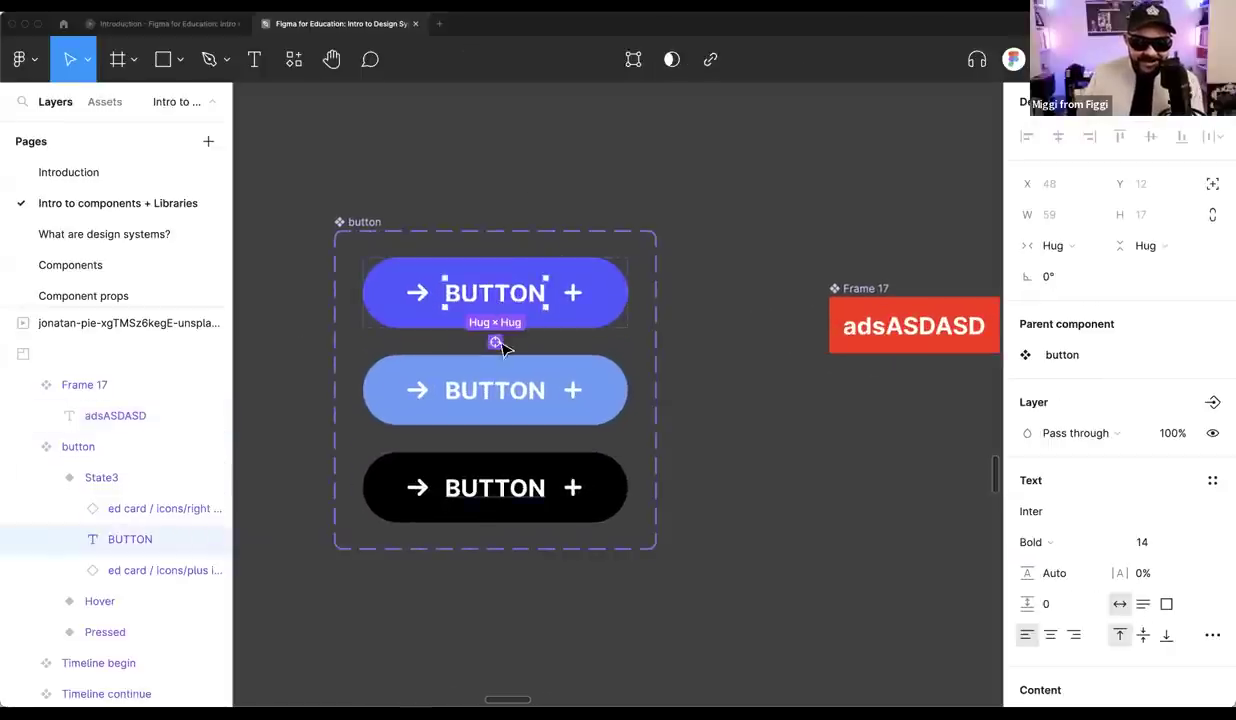
click(546, 190)
drag(546, 190, 595, 169)
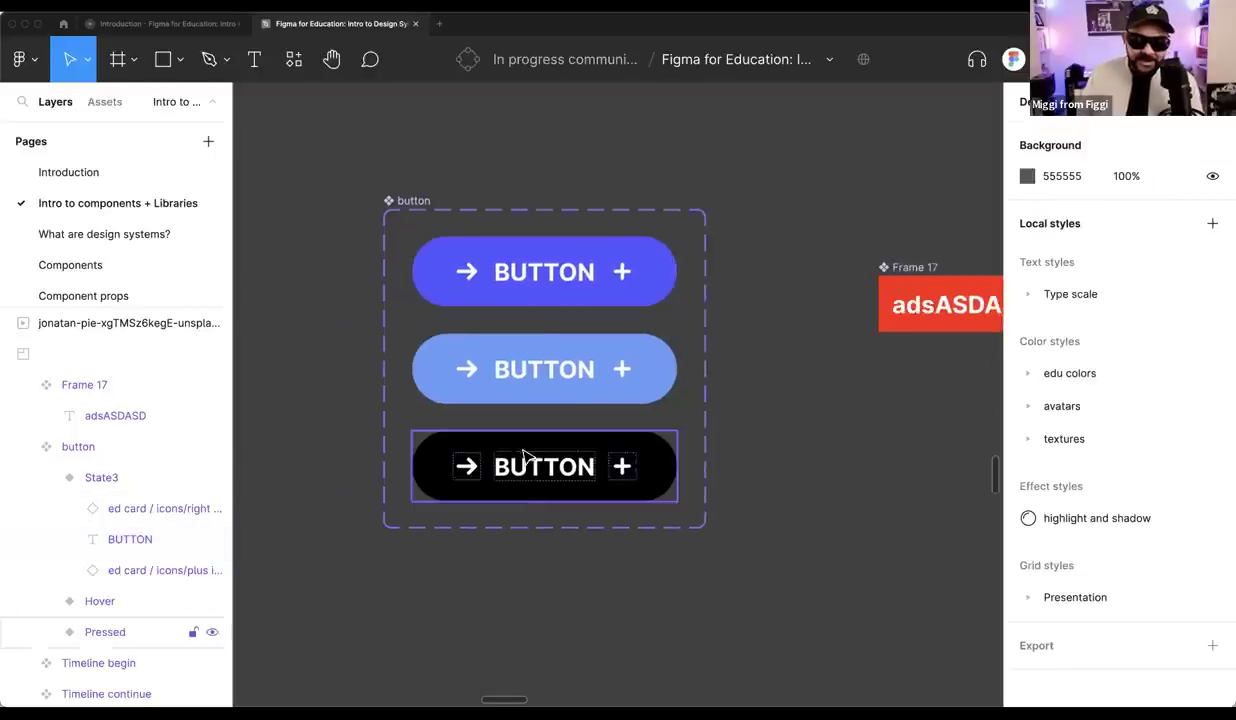
click(563, 282)
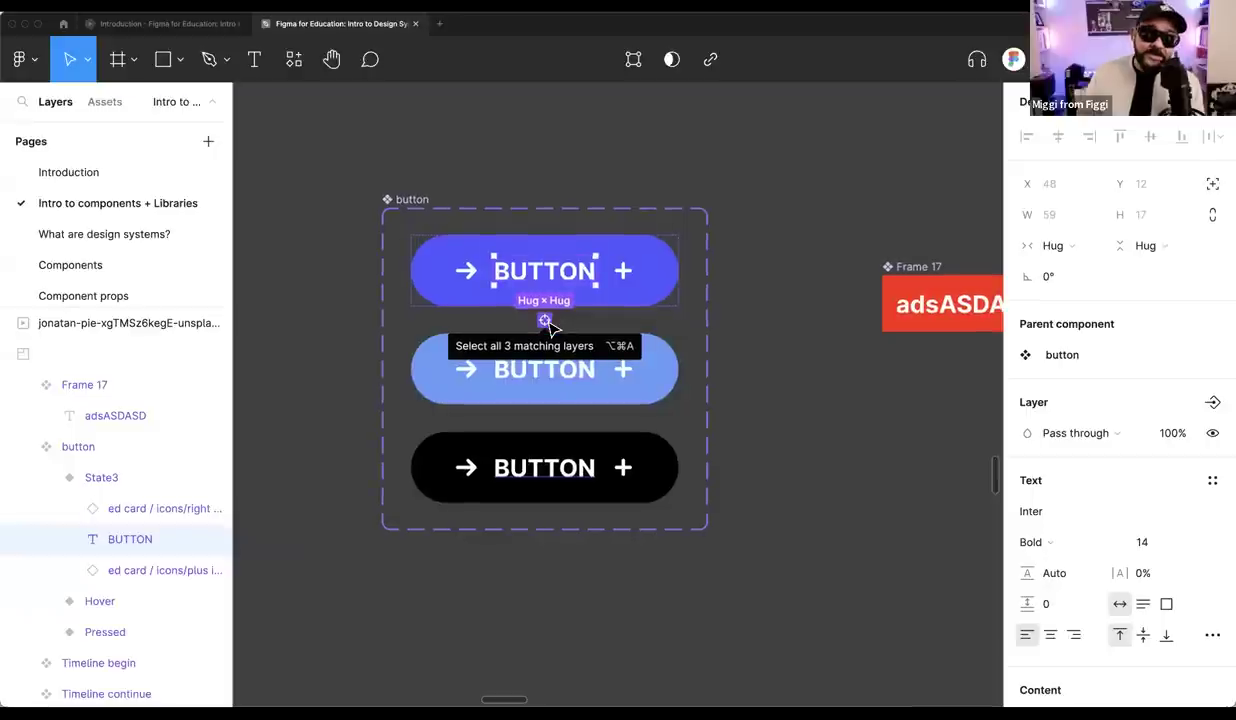
click(544, 321)
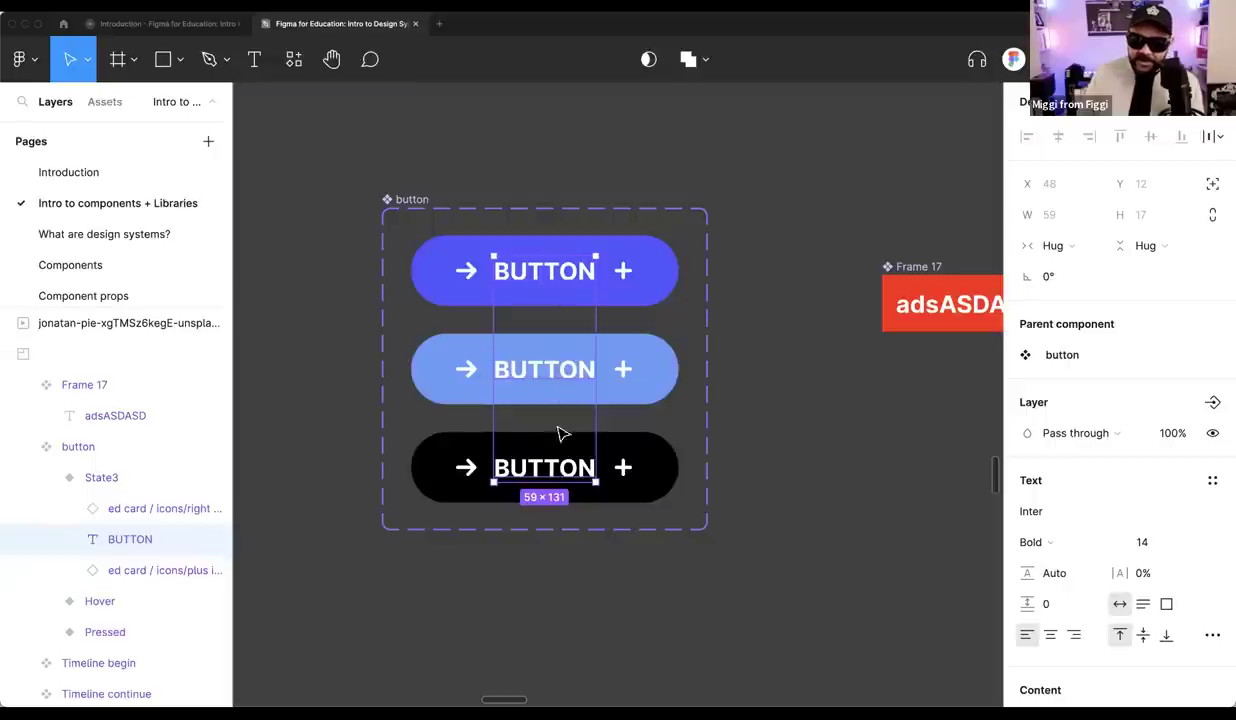
Detach the Button text property from the selected labels' content and apply the same property to them again
scroll(1107, 470, down, 3)
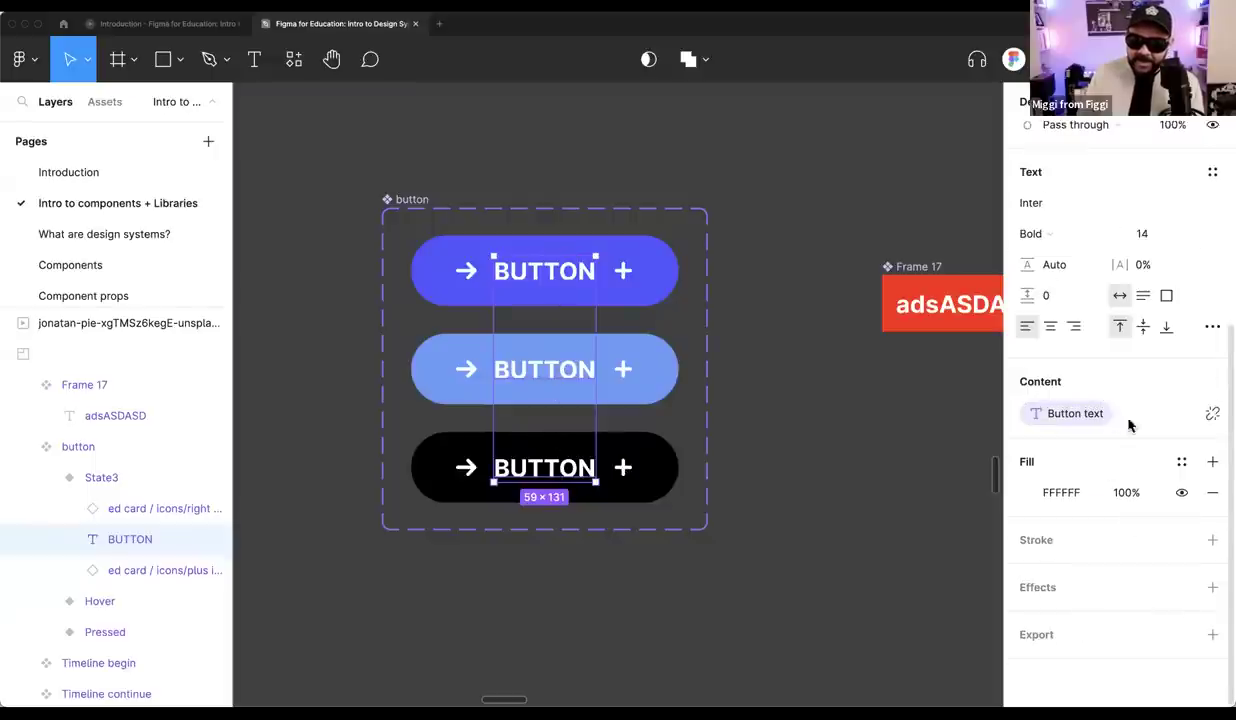
click(1208, 412)
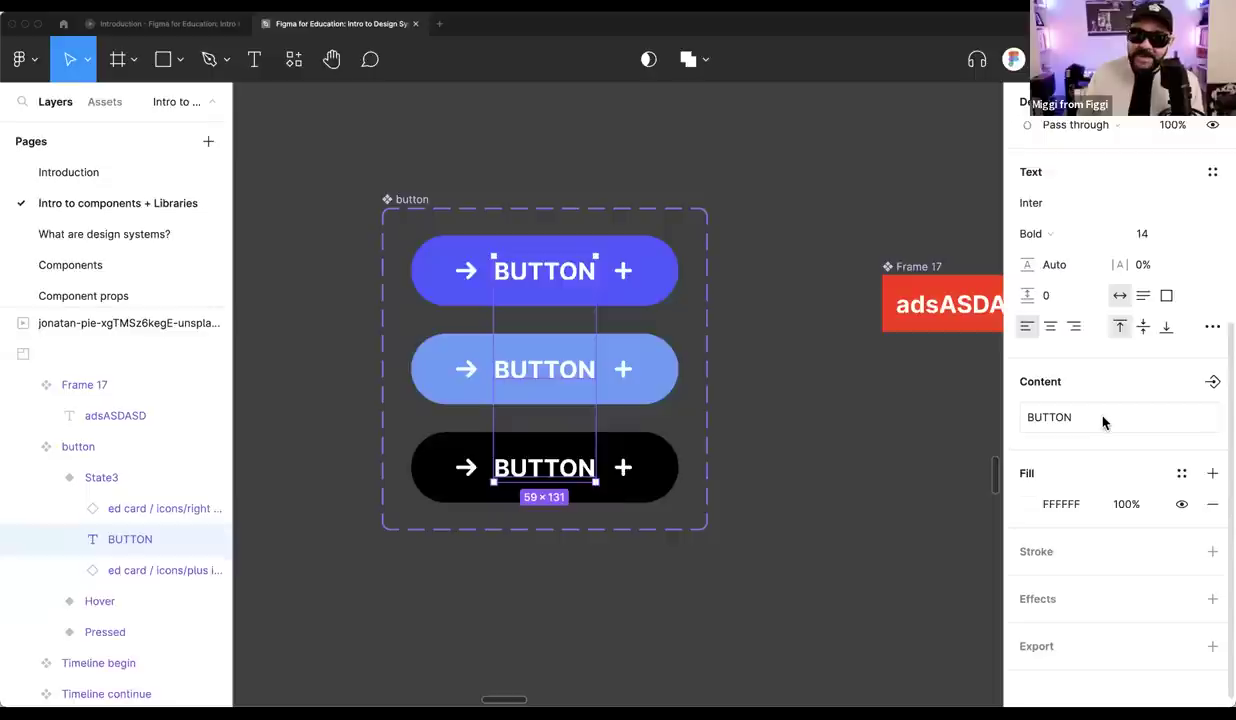
click(1212, 384)
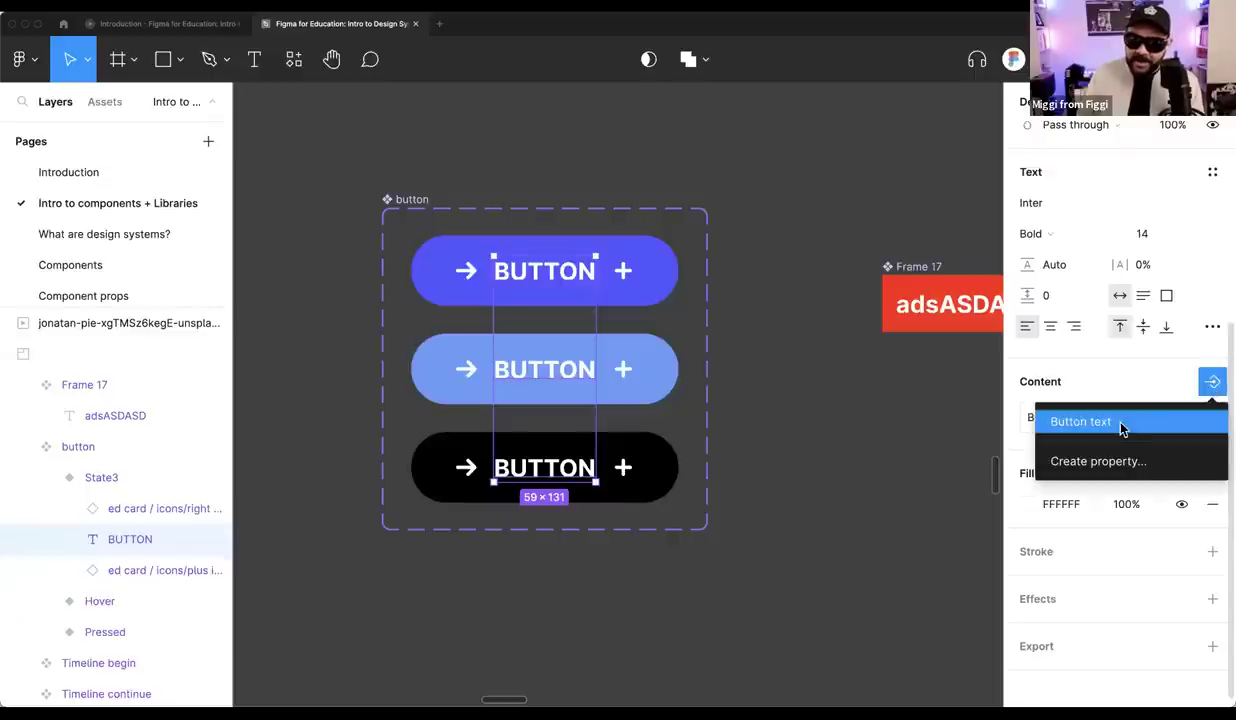
click(1085, 416)
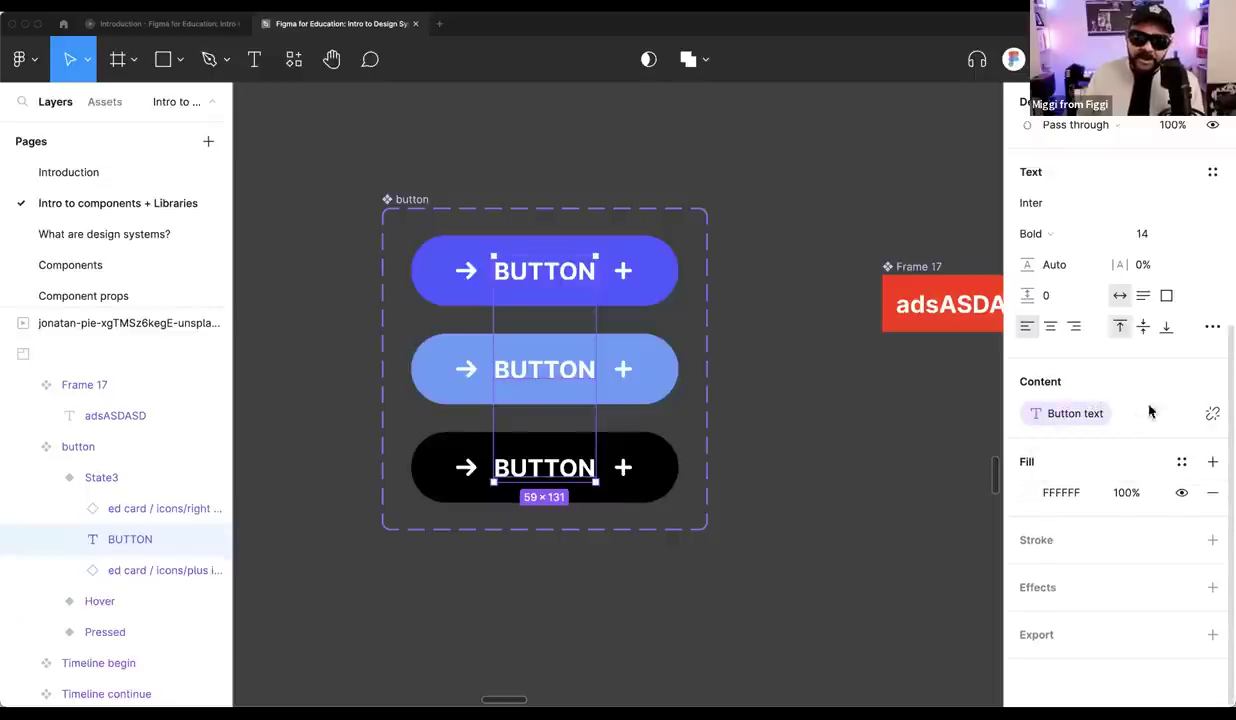
Rename the red Frame 17 component to NEW NEW BUTTON
click(921, 392)
scroll(860, 392, right, 5)
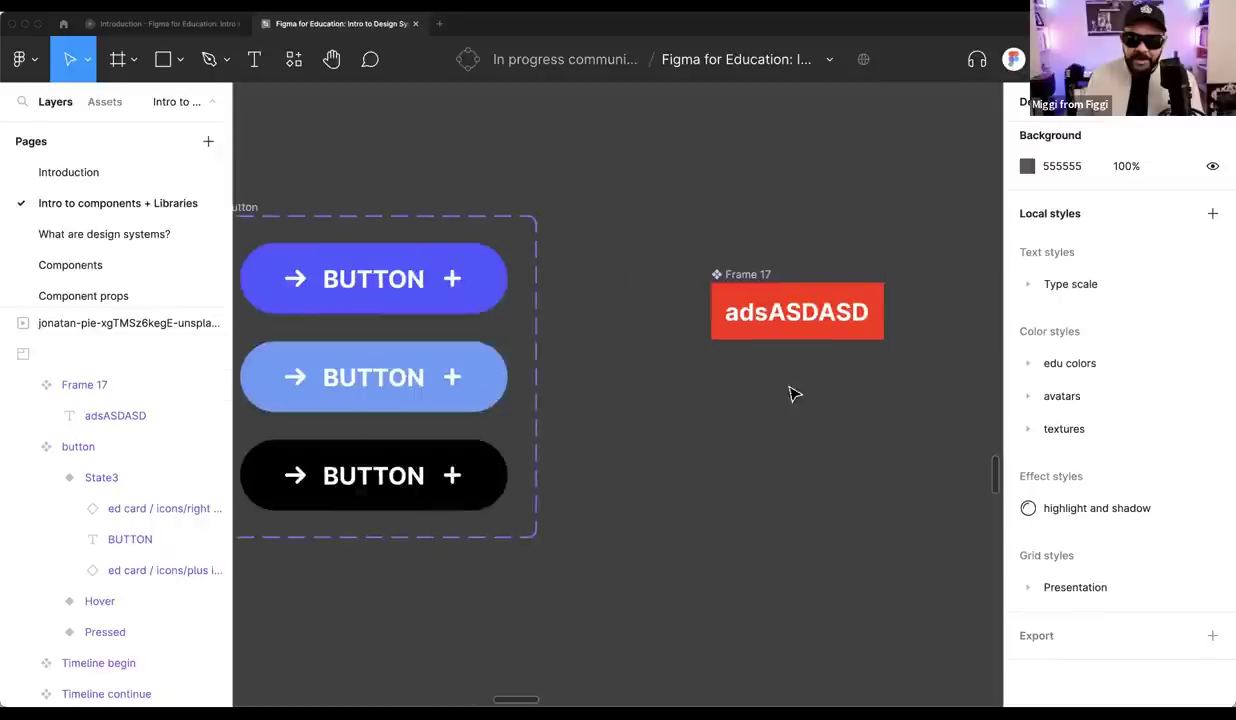
double_click(738, 274)
text(NE)
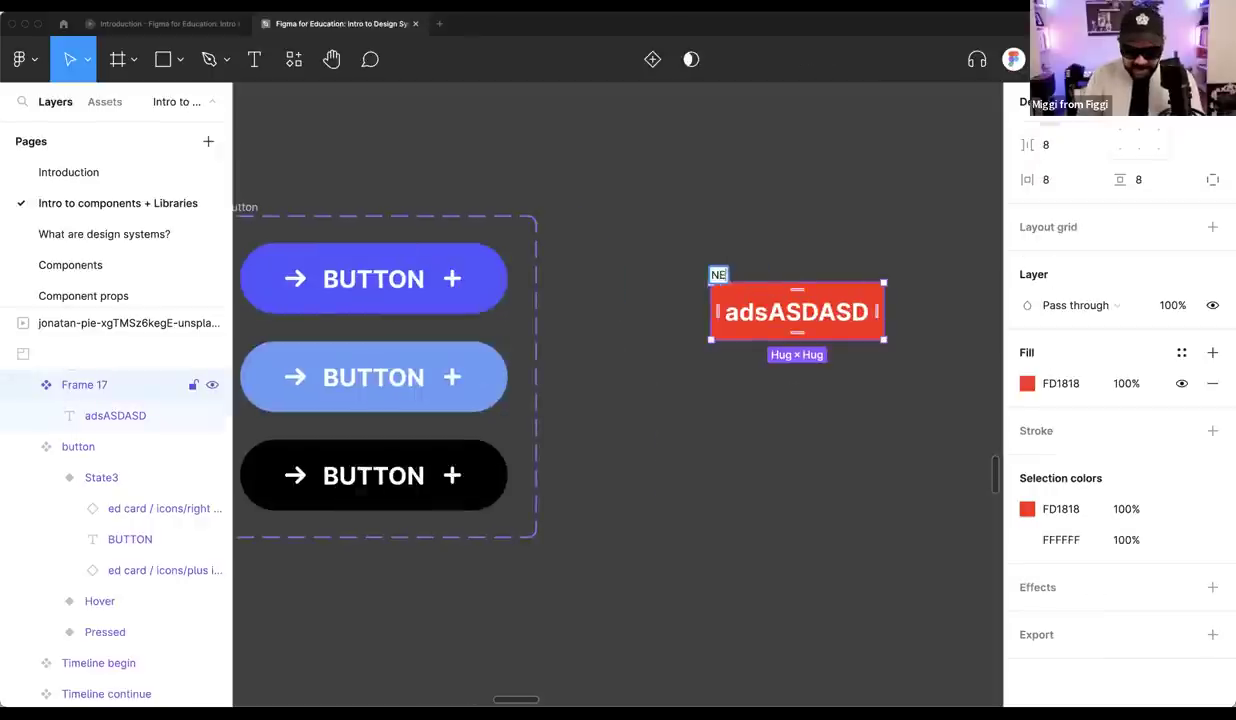
text(W NEW BUTTON)
key(Return)
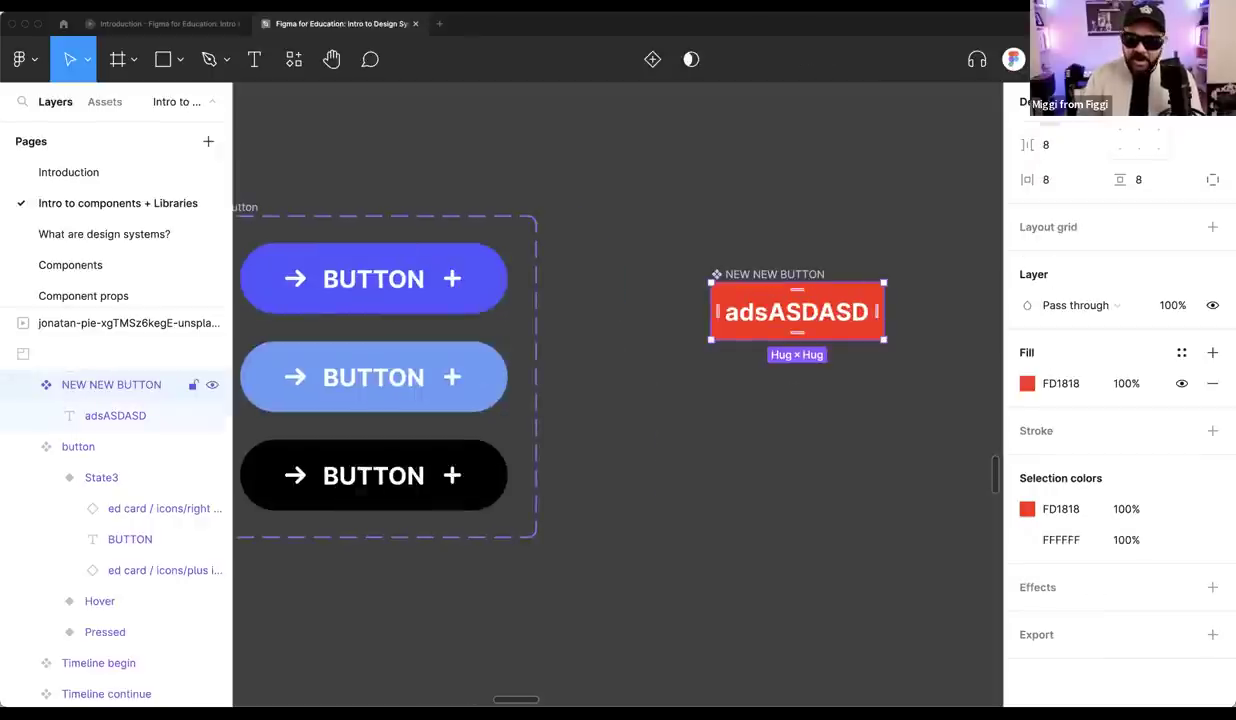
click(828, 210)
click(793, 276)
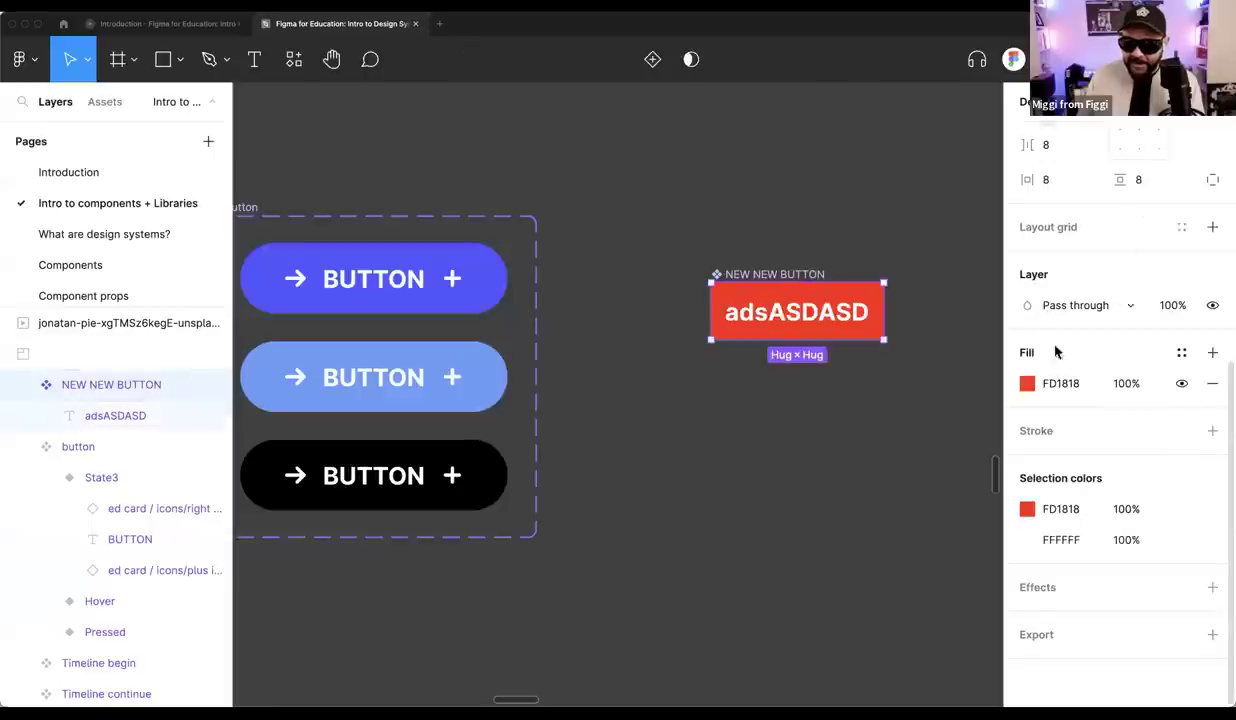
Create a text property named ButtonText with the value Button Label for the text layer in the NEW NEW BUTTON component
double_click(801, 318)
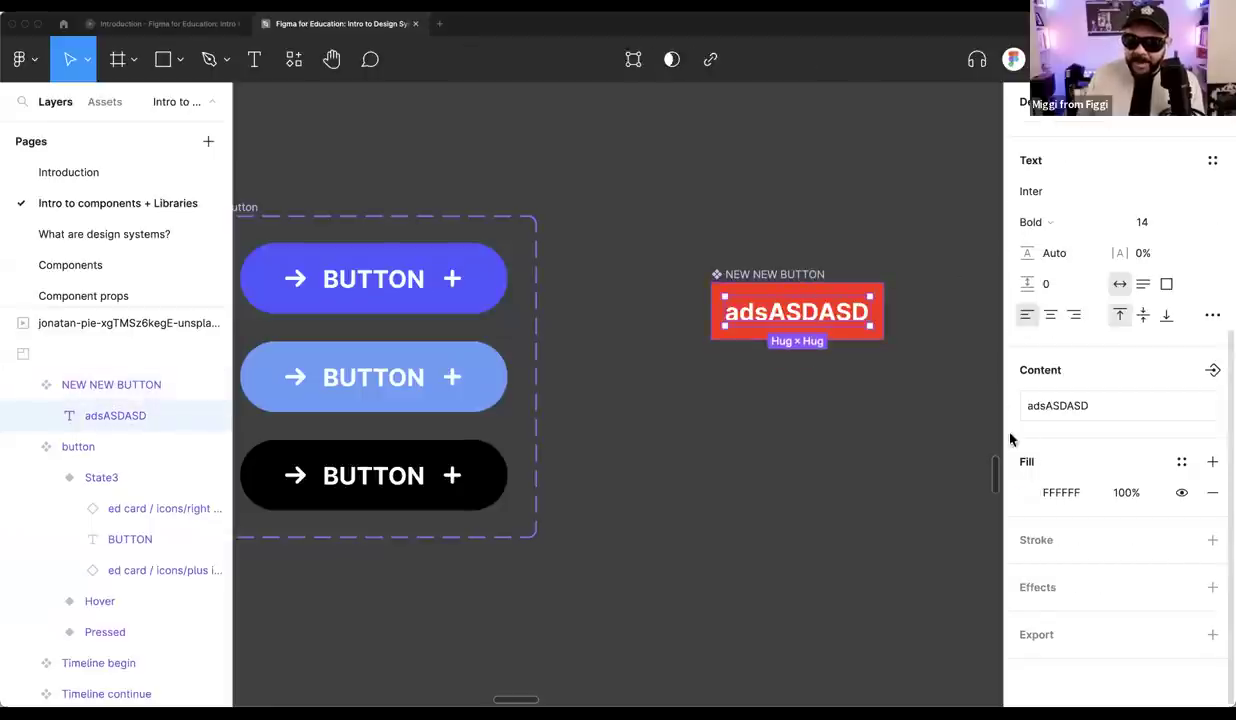
click(1210, 370)
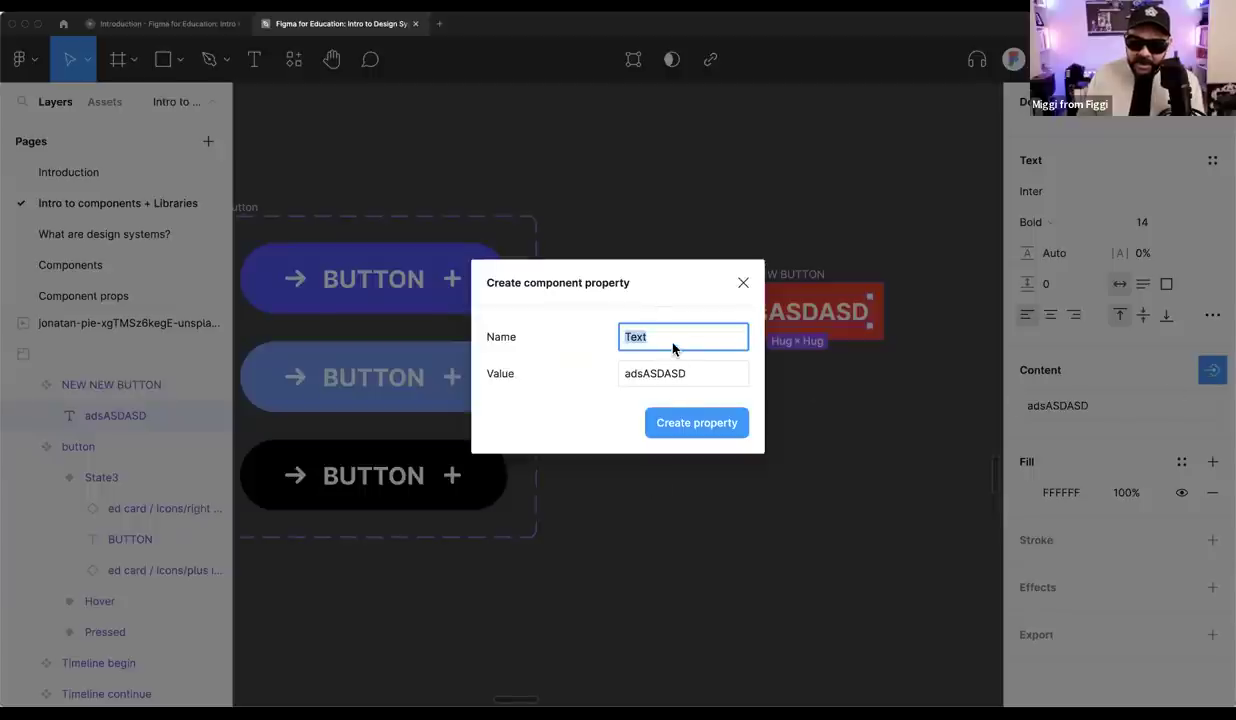
text(BUTTO)
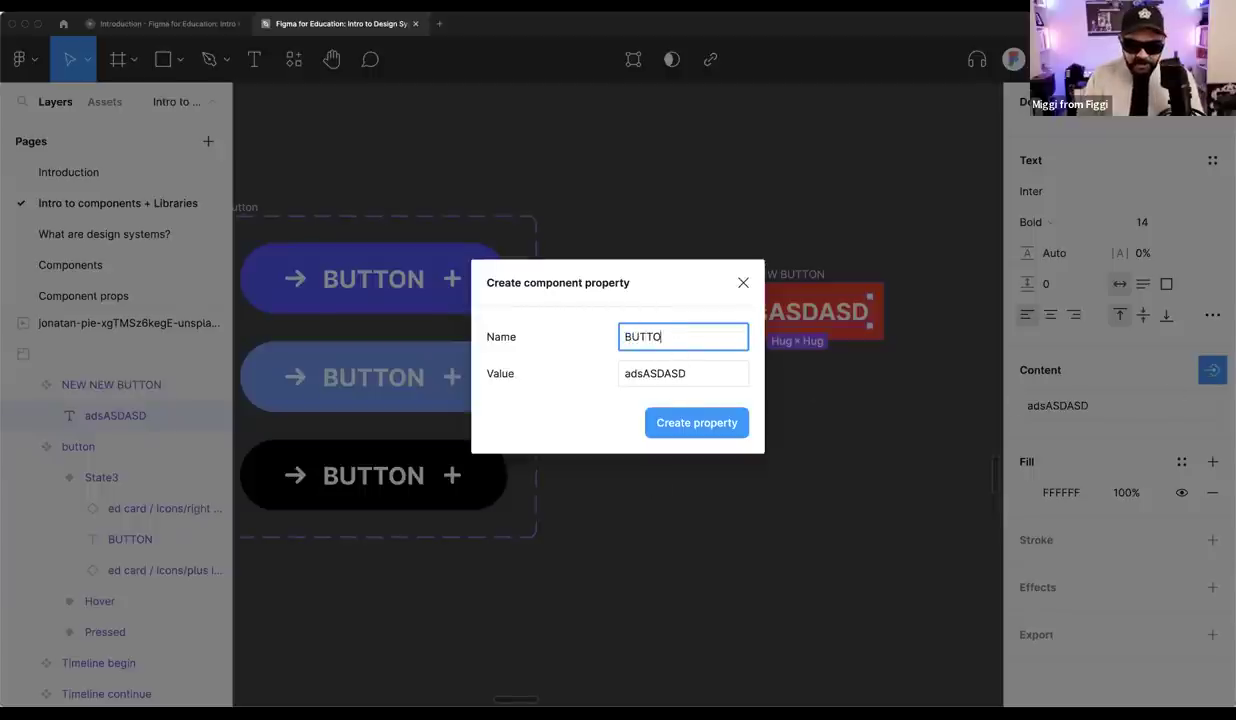
key(BackSpace)
key(BackSpace)
key(BackSpace)
key(BackSpace)
key(BackSpace)
text(But)
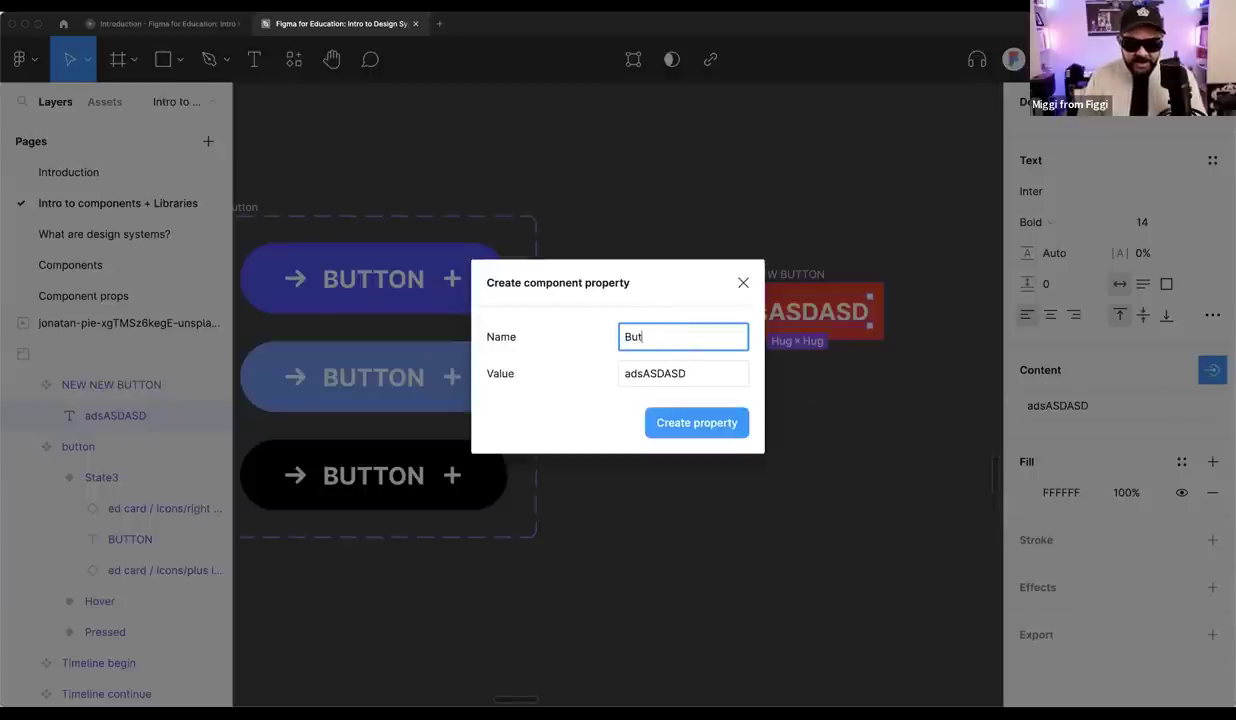
text(tonText)
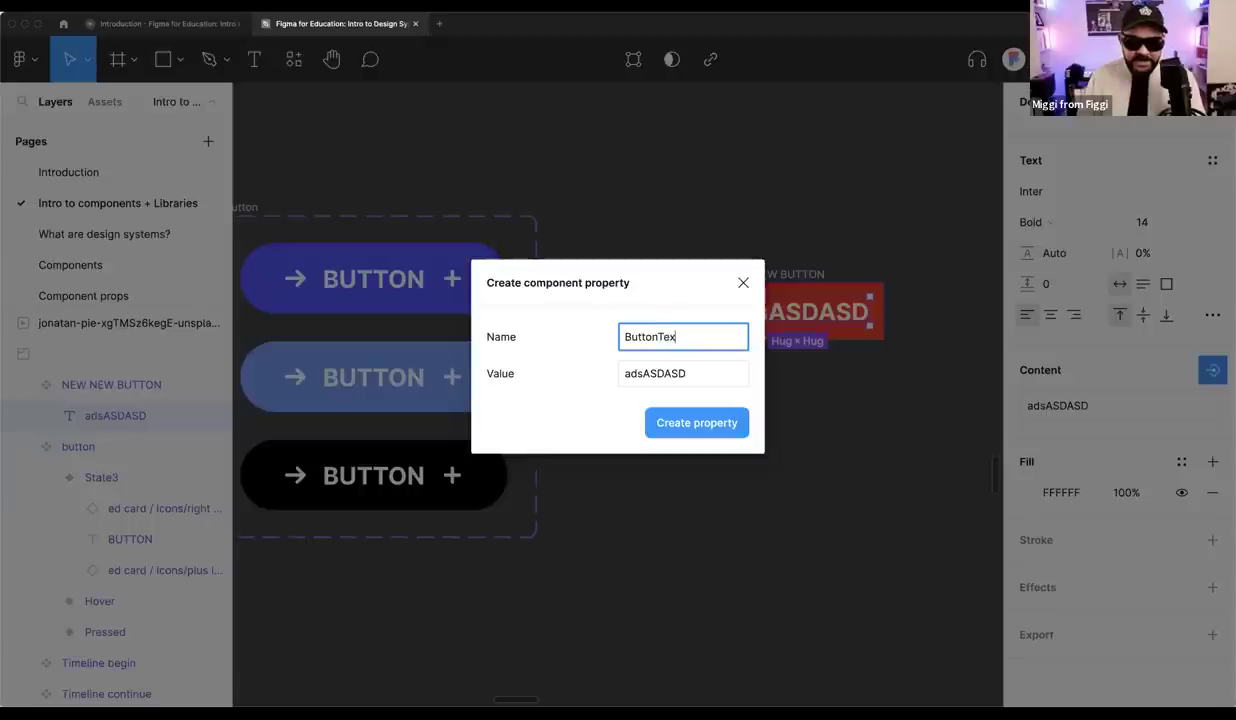
click(680, 375)
text(B)
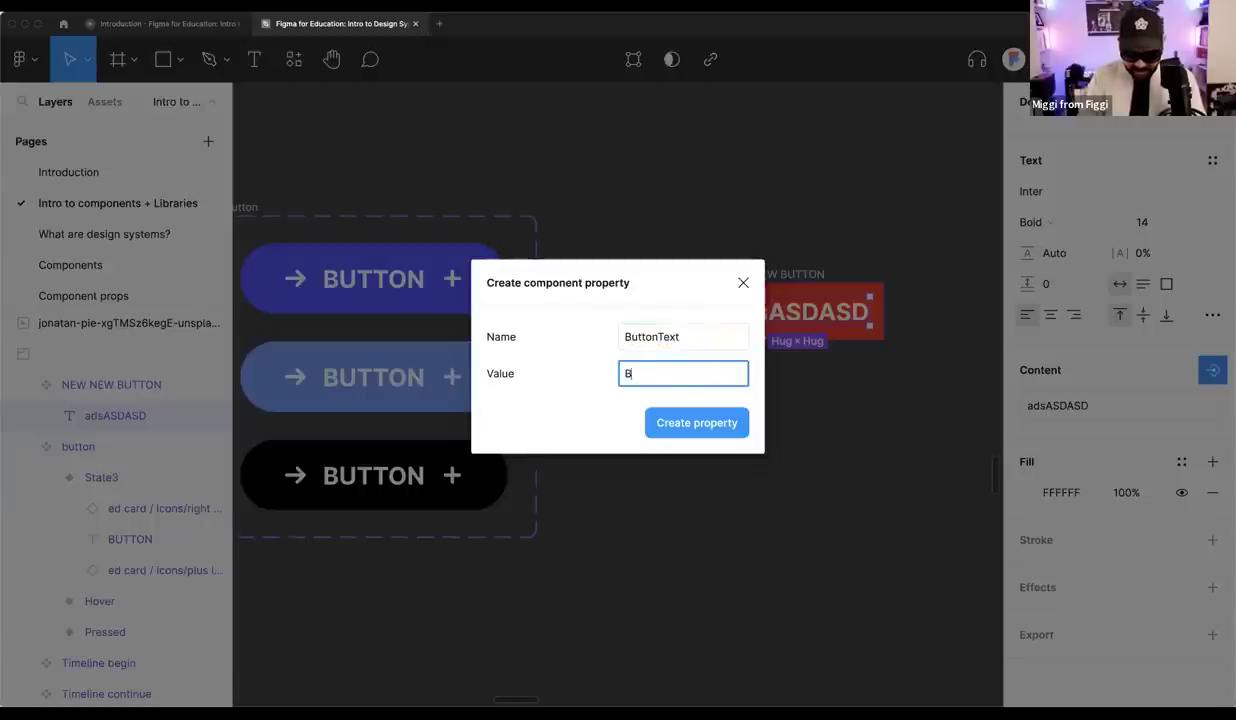
text(utton Label)
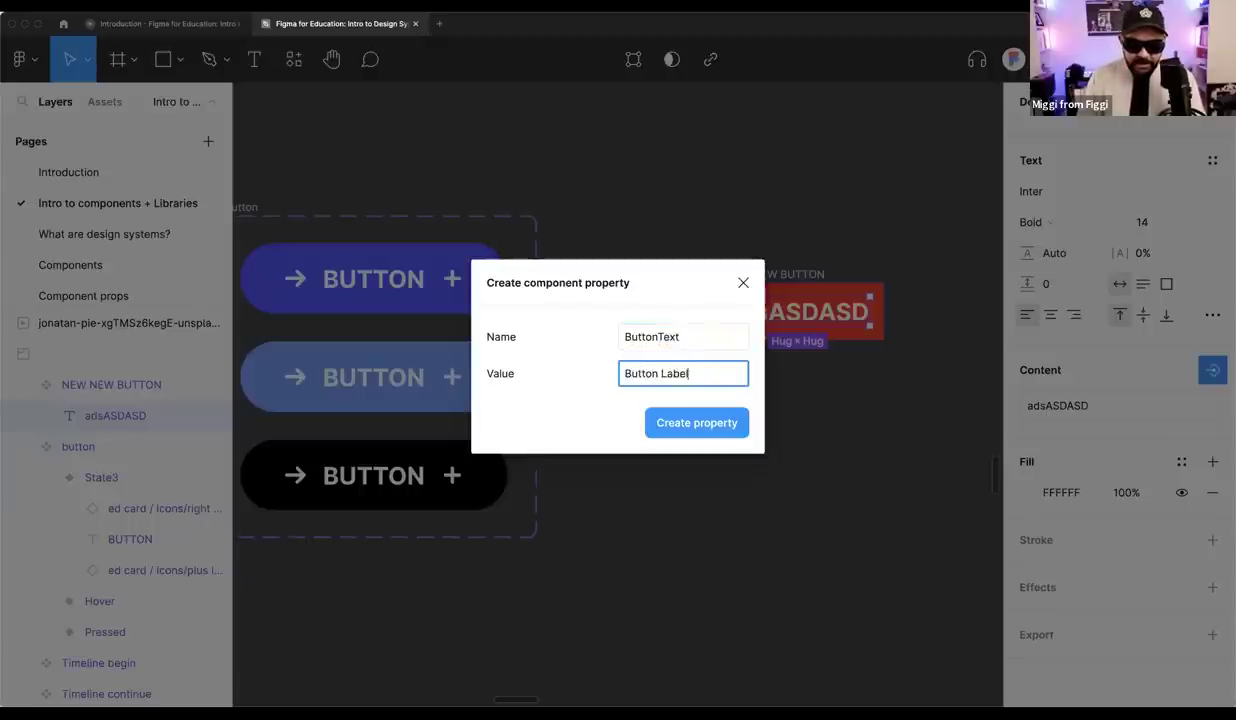
key(Return)
key(BackSpace)
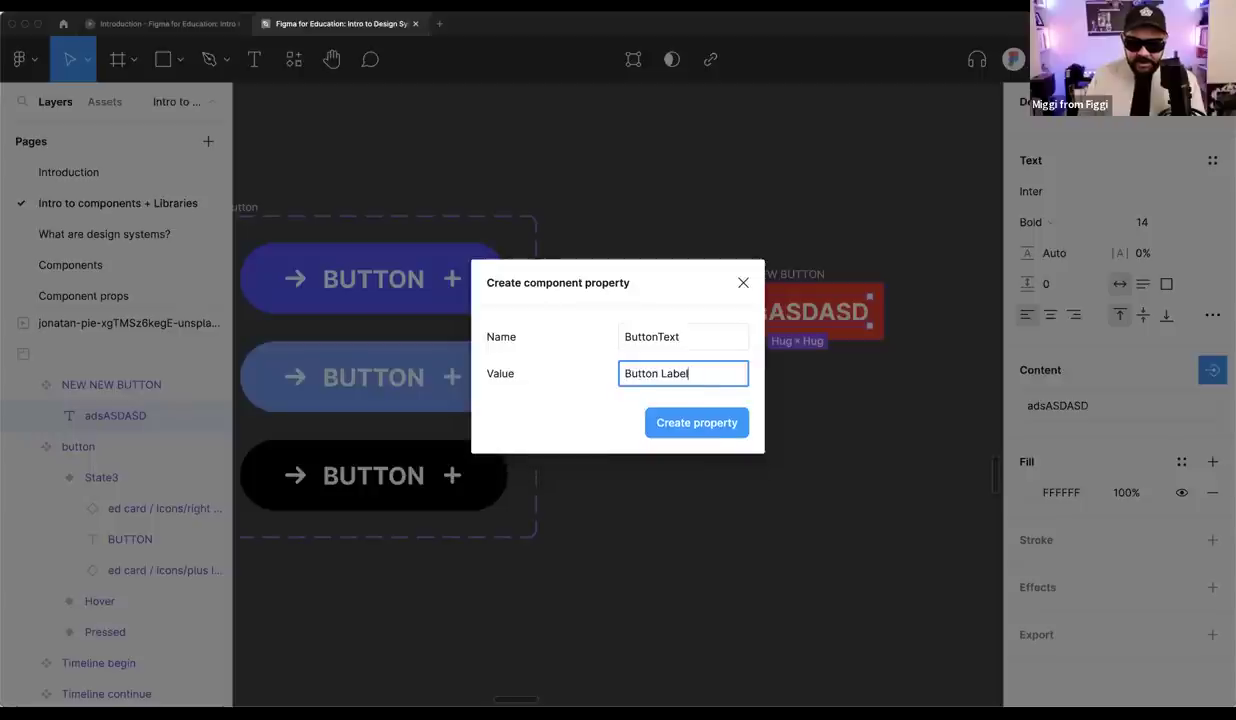
click(693, 418)
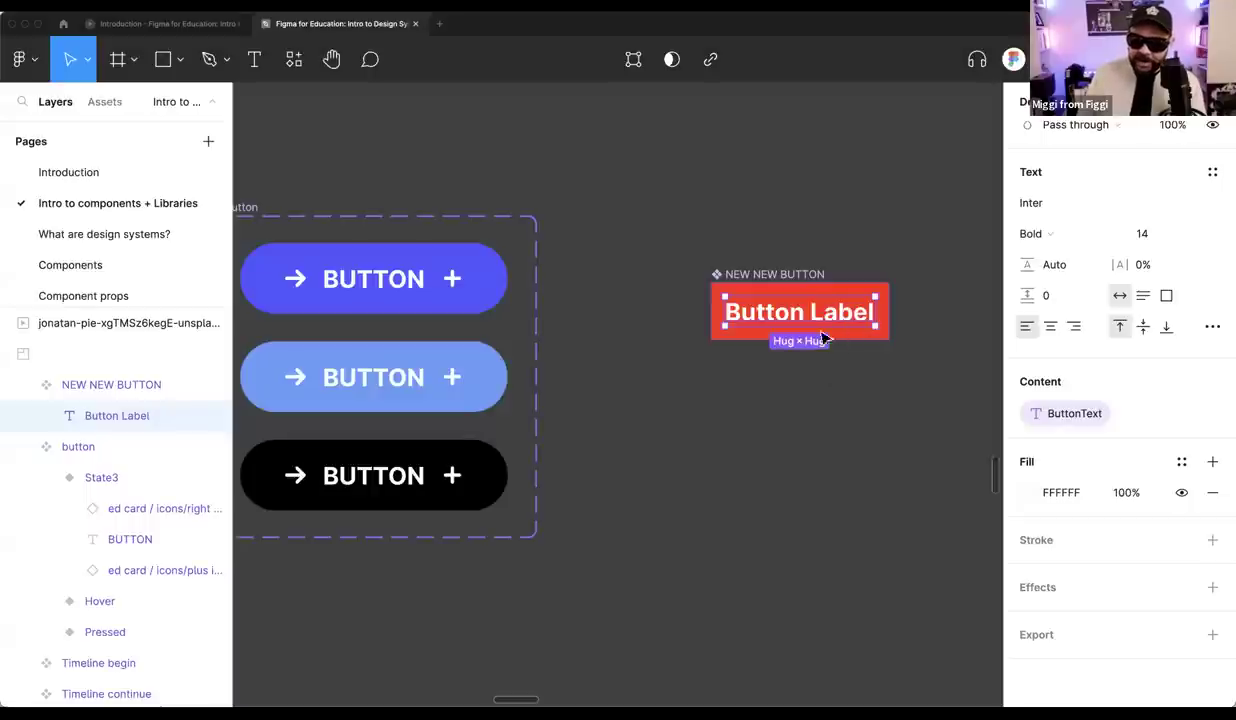
Move the NEW NEW BUTTON component closer to the button component set, beside its first variant
scroll(793, 376, down, 2)
scroll(793, 376, left, 3)
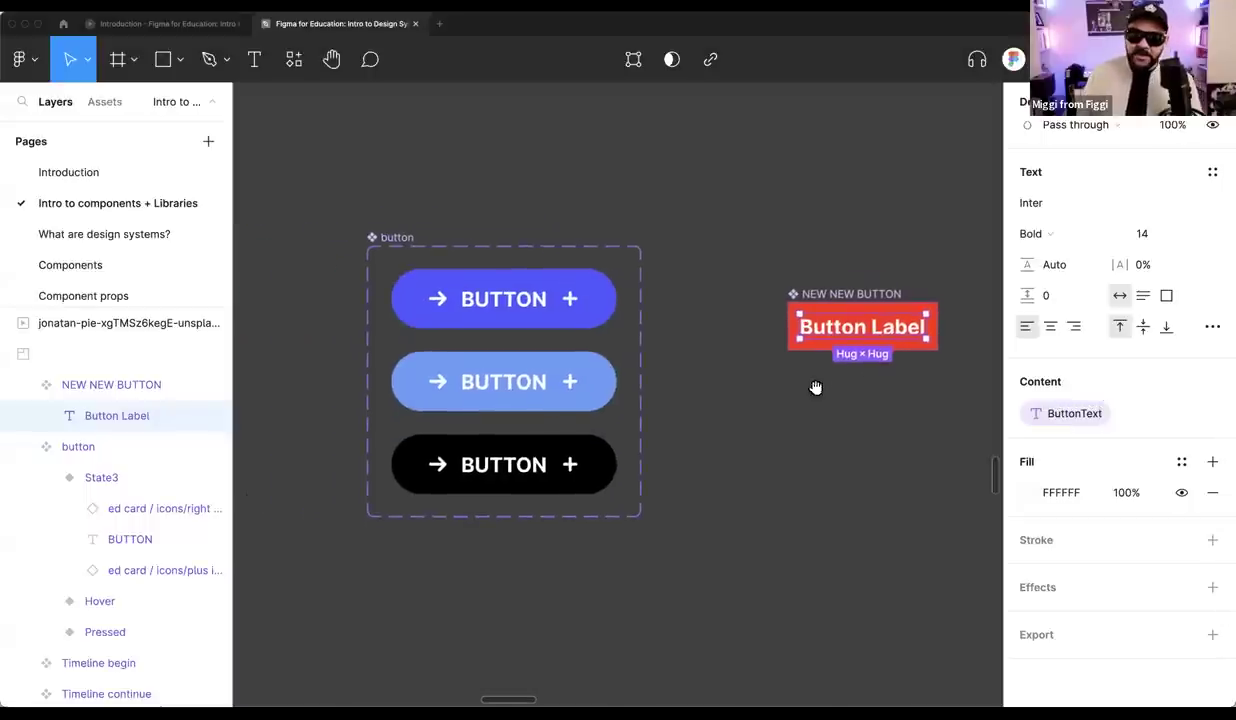
drag(849, 297, 752, 267)
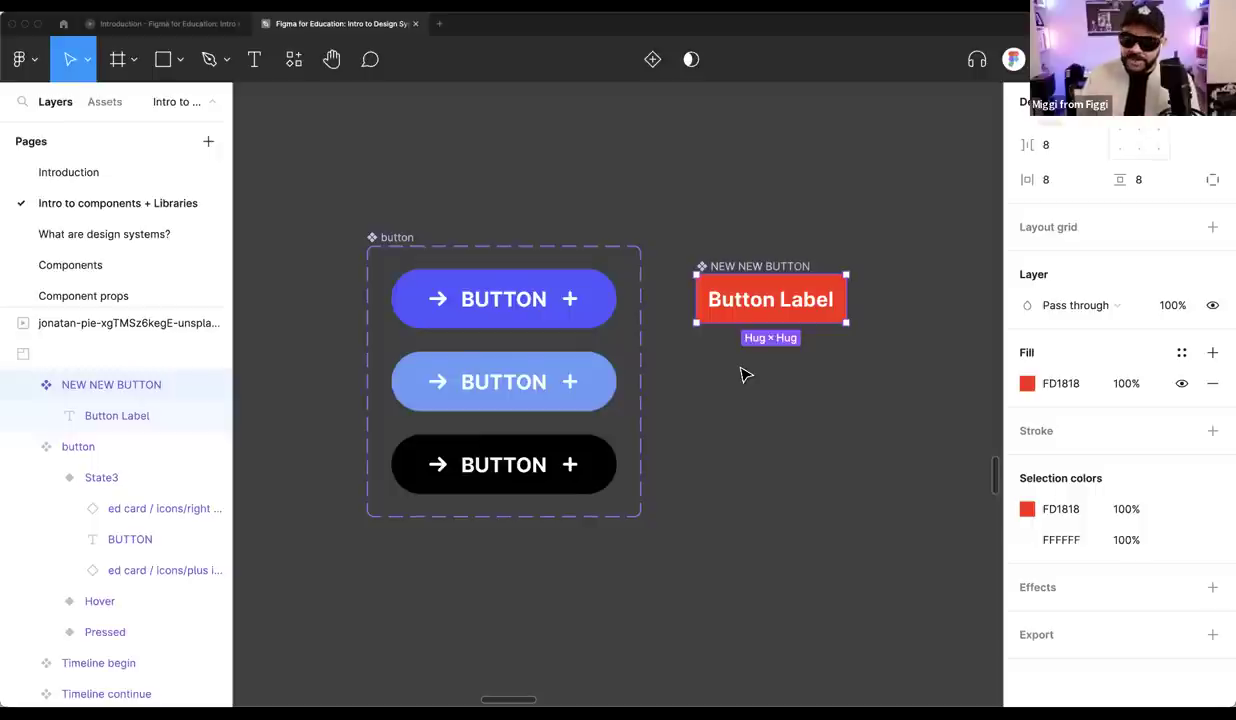
click(716, 334)
Delete the red NEW NEW BUTTON component beside the button component set
click(761, 268)
drag(761, 268, 817, 242)
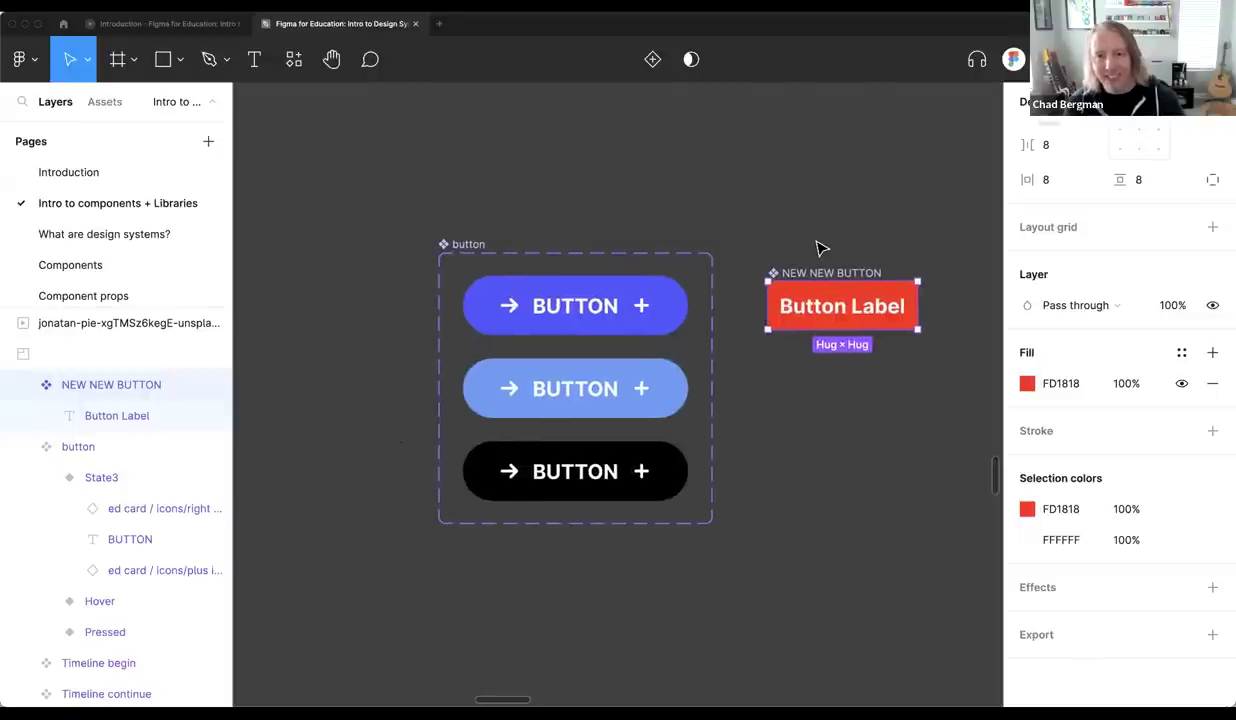
key(Delete)
scroll(673, 246, left, 2)
scroll(632, 248, up, 3)
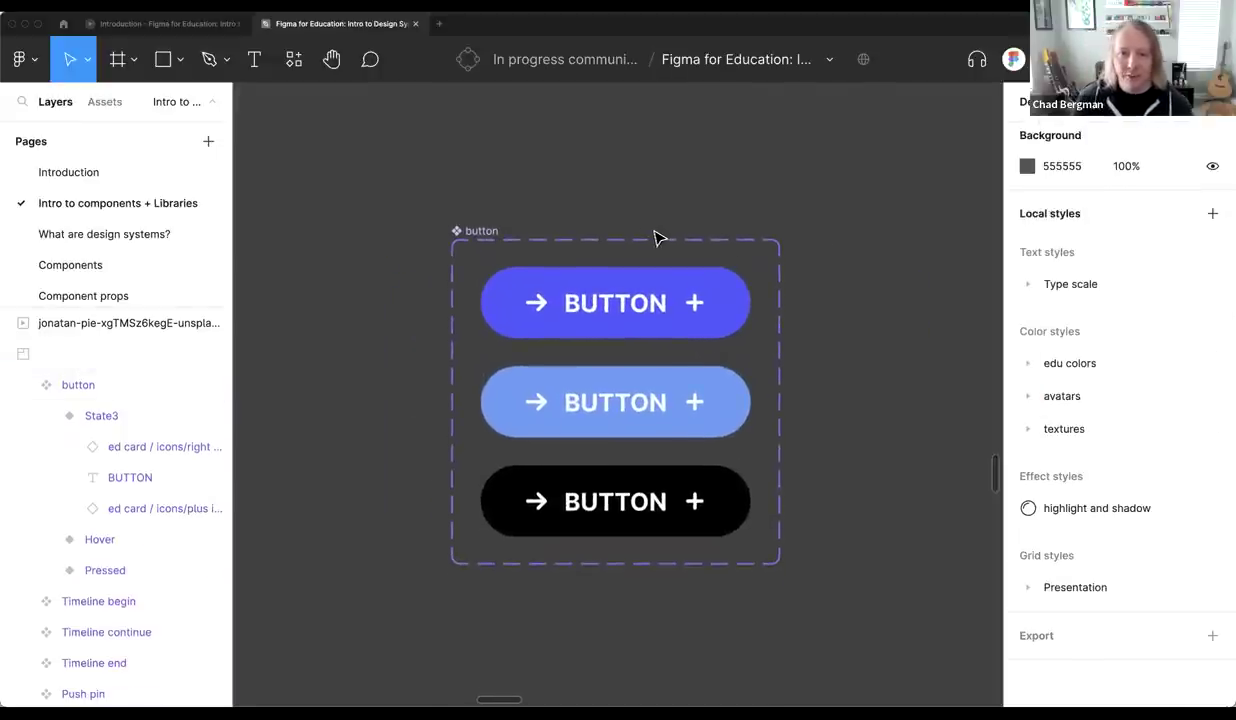
scroll(680, 225, right, 2)
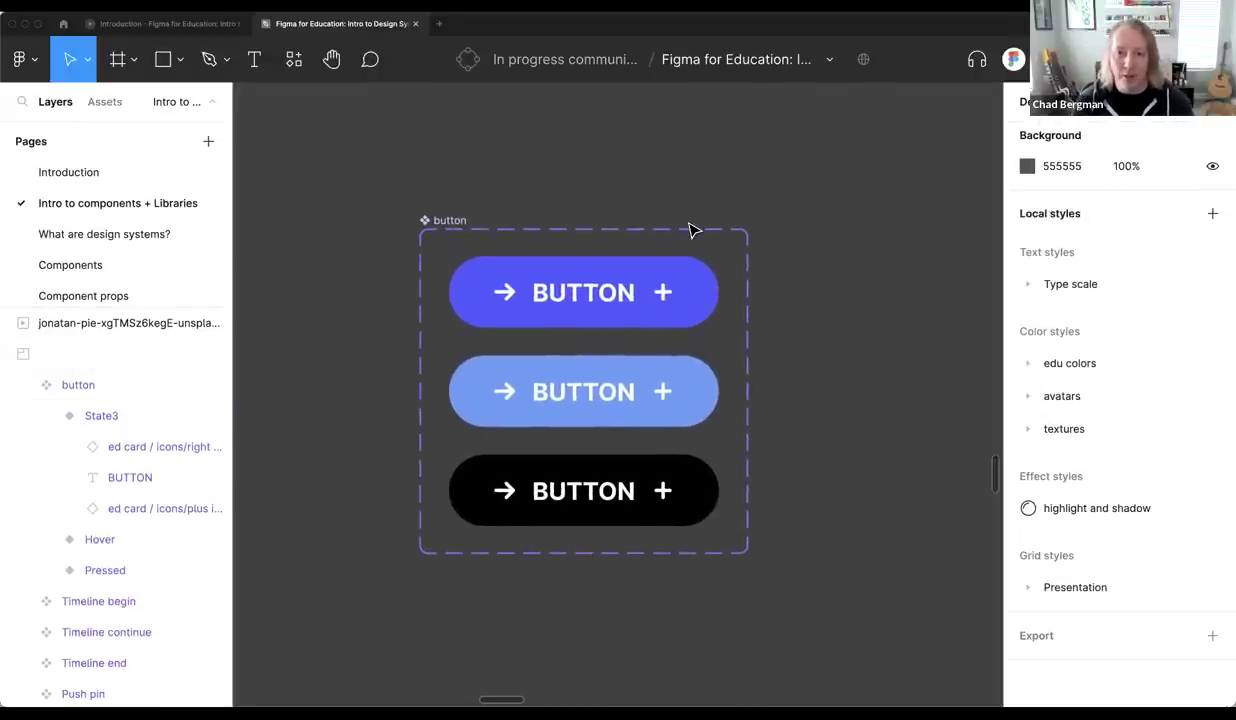
Select the matching BUTTON labels in all three button variants to inspect their shared text property, and clear the selection
scroll(690, 230, down, 1)
ctrl+click(590, 305)
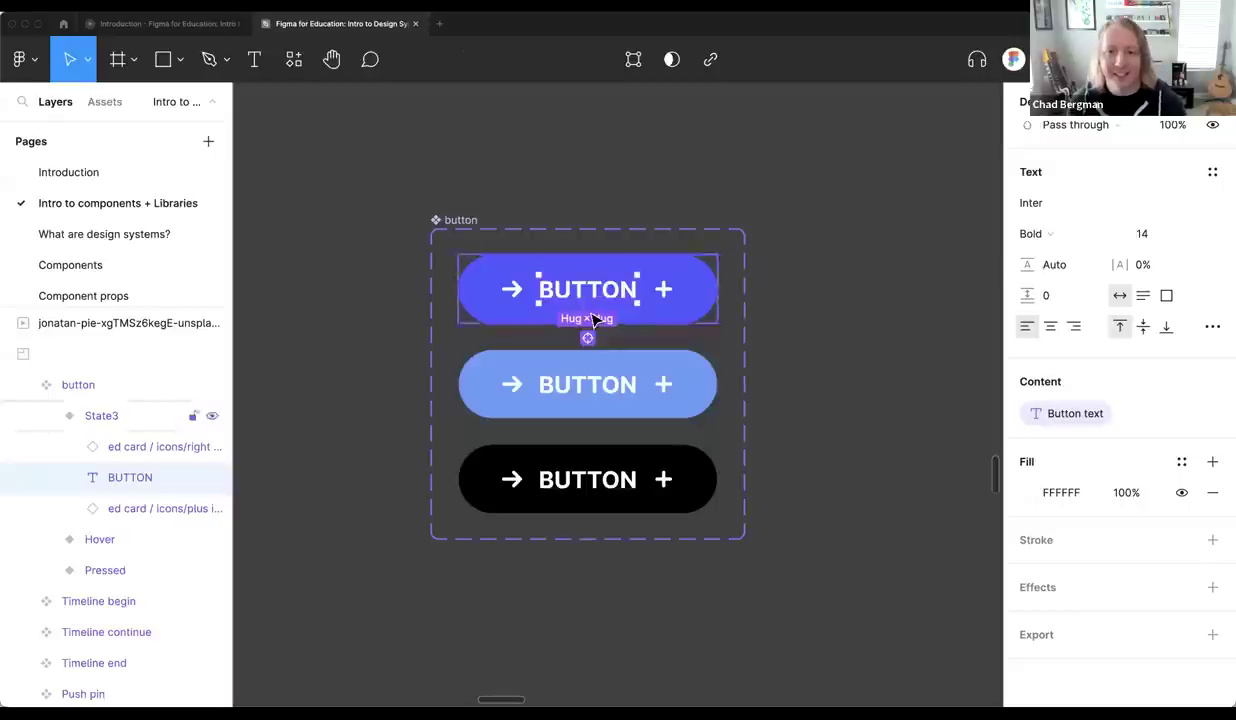
key(ctrl+alt+a)
scroll(808, 295, right, 2)
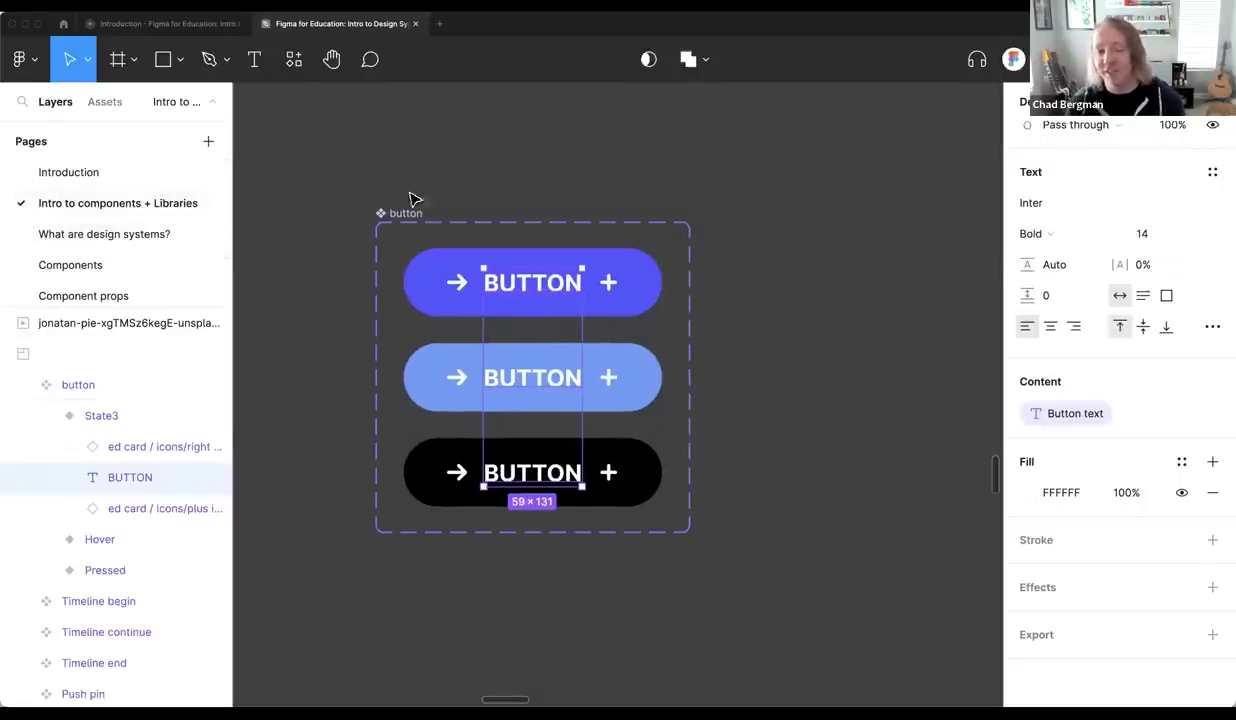
scroll(440, 202, down, 1)
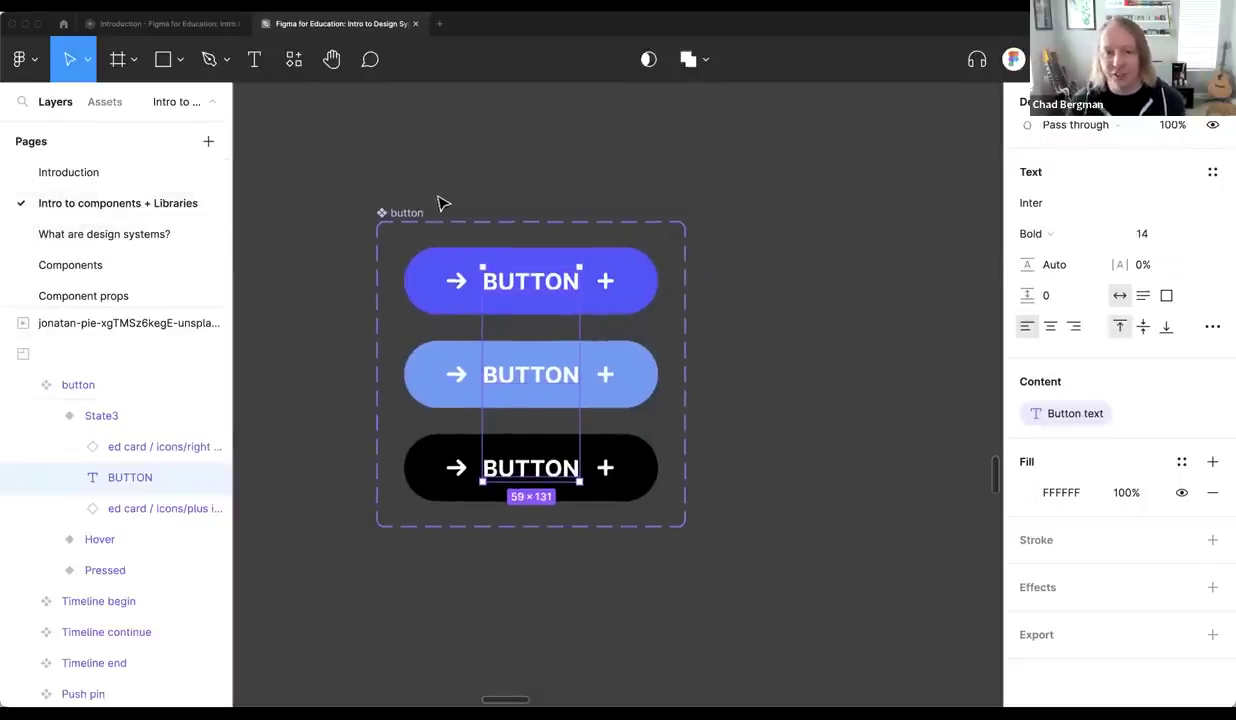
click(508, 187)
scroll(508, 187, down, 1)
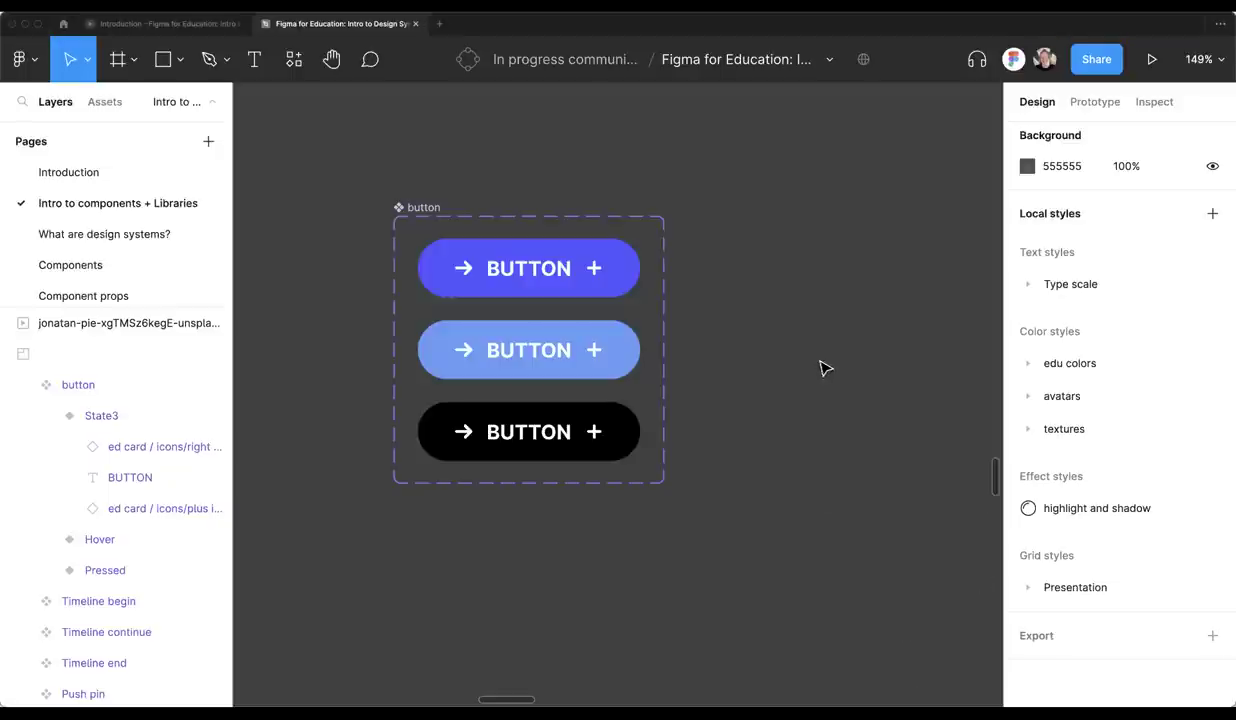
scroll(800, 360, up, 1)
scroll(818, 376, up, 1)
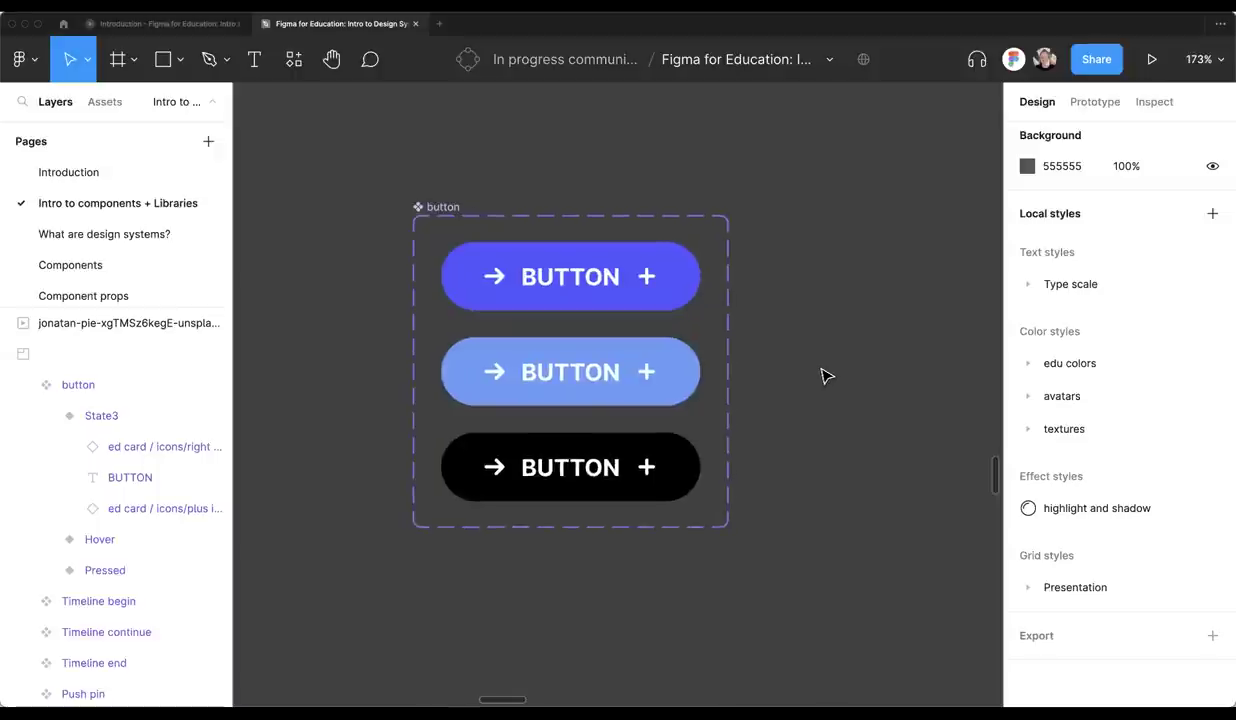
scroll(822, 375, left, 2)
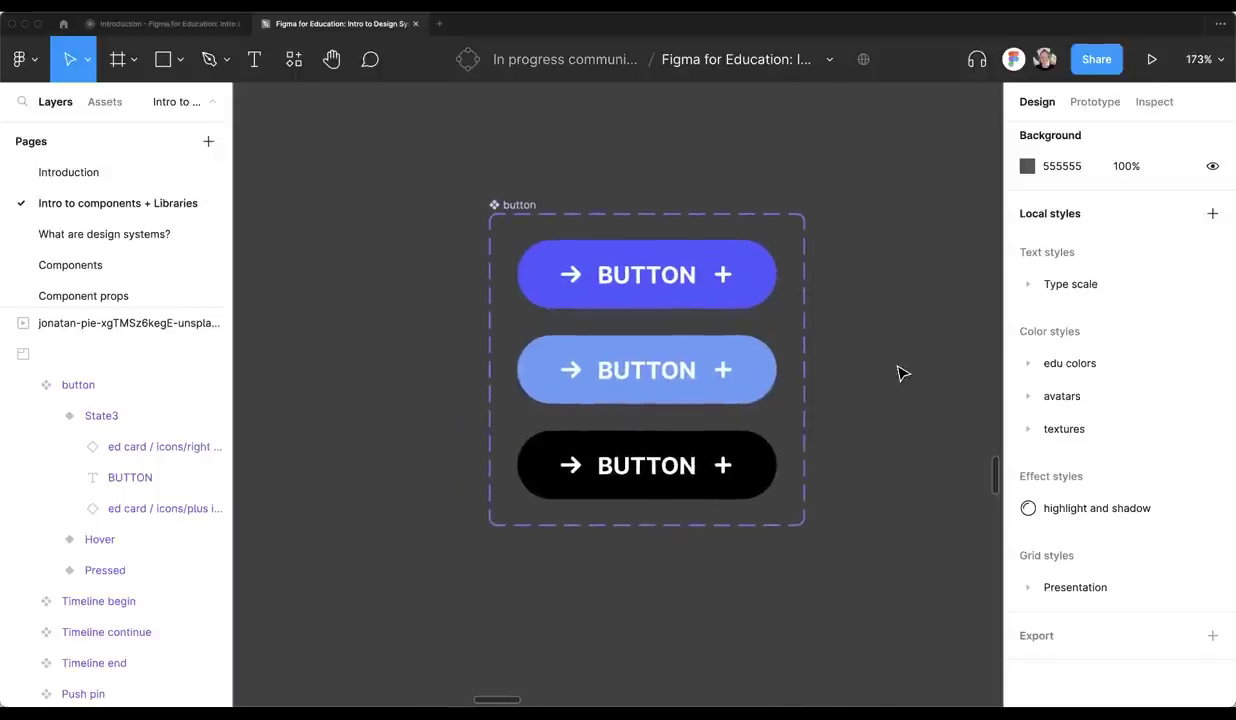
scroll(906, 368, down, 2)
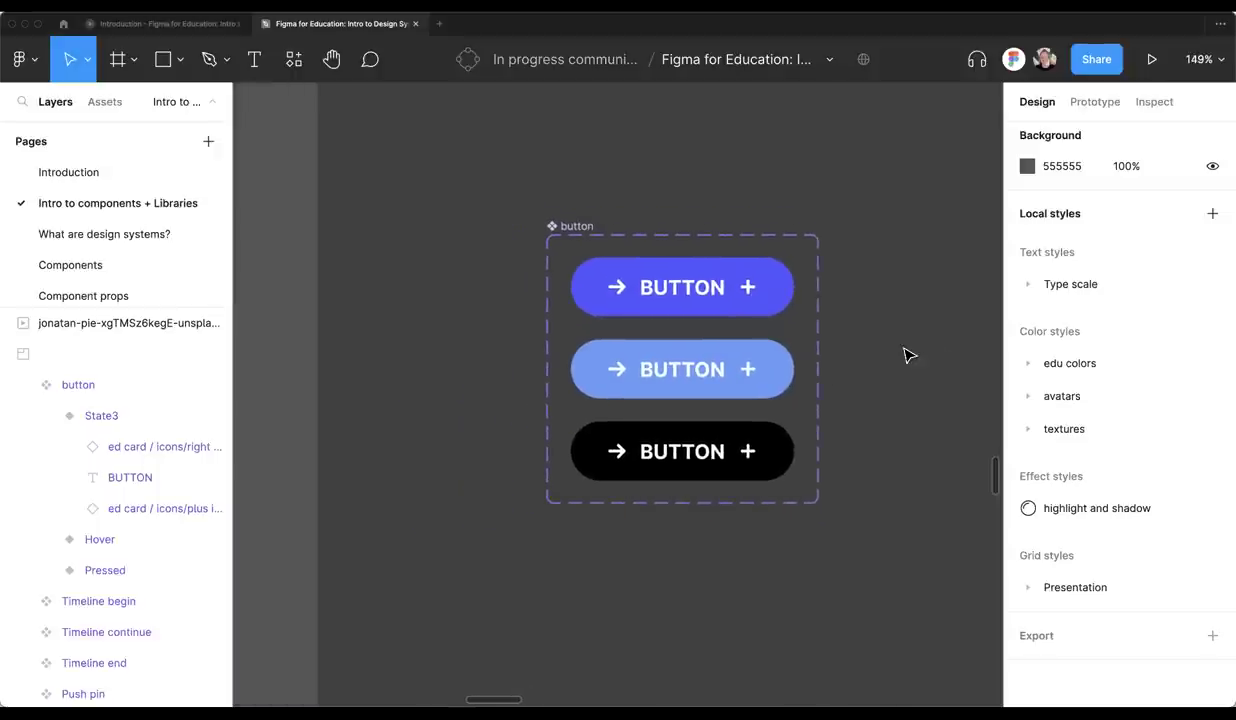
scroll(259, 270, down, 4)
Open the Q+A page and review the audience questions and the Qs frame above them
click(159, 300)
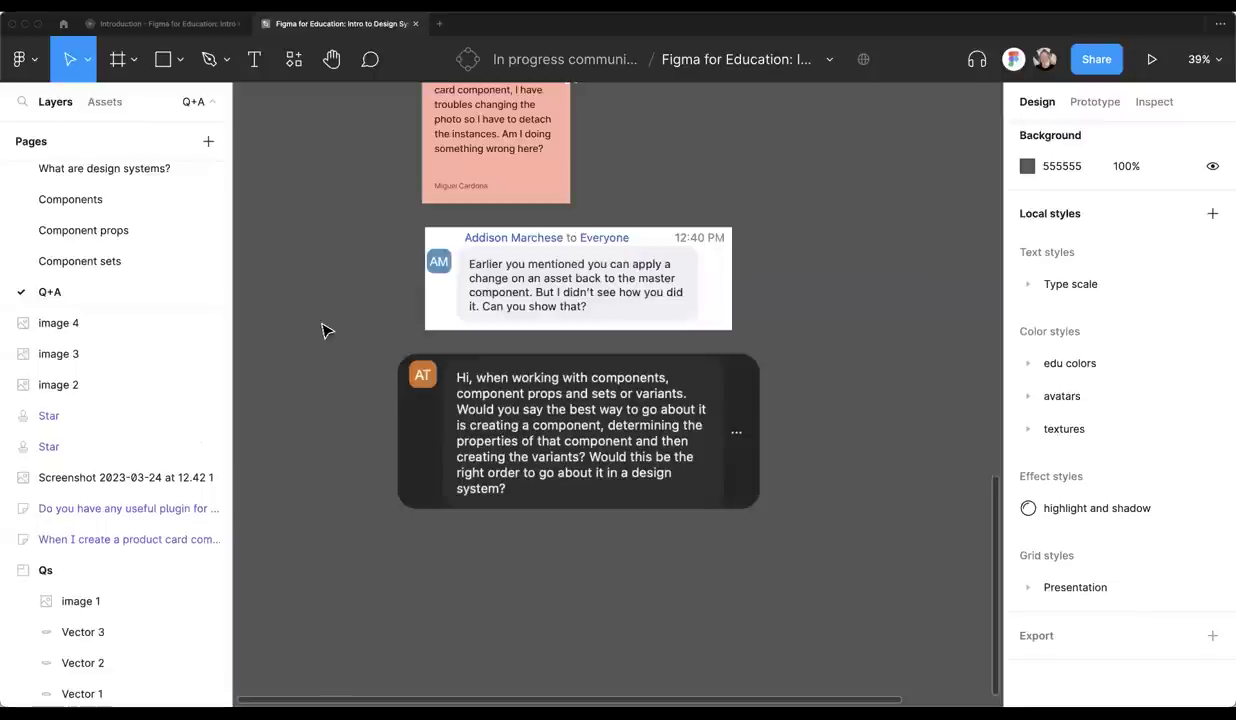
scroll(500, 420, up, 2)
scroll(634, 445, up, 3)
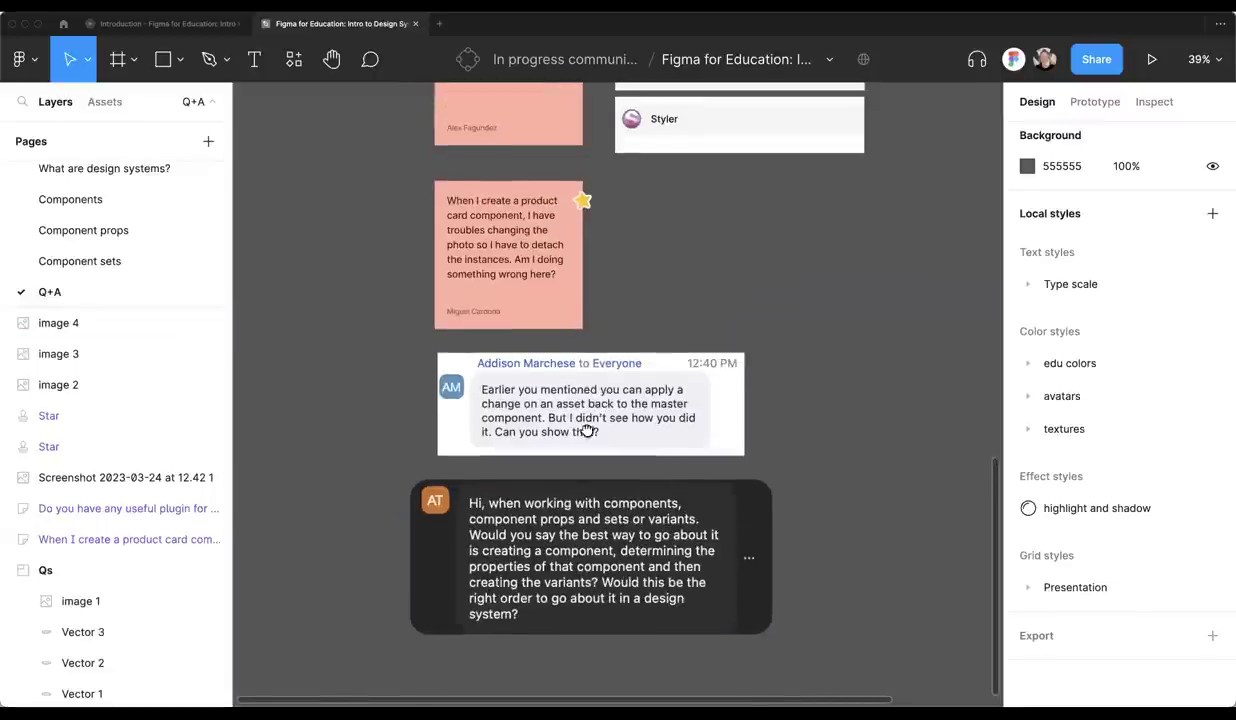
scroll(723, 353, right, 2)
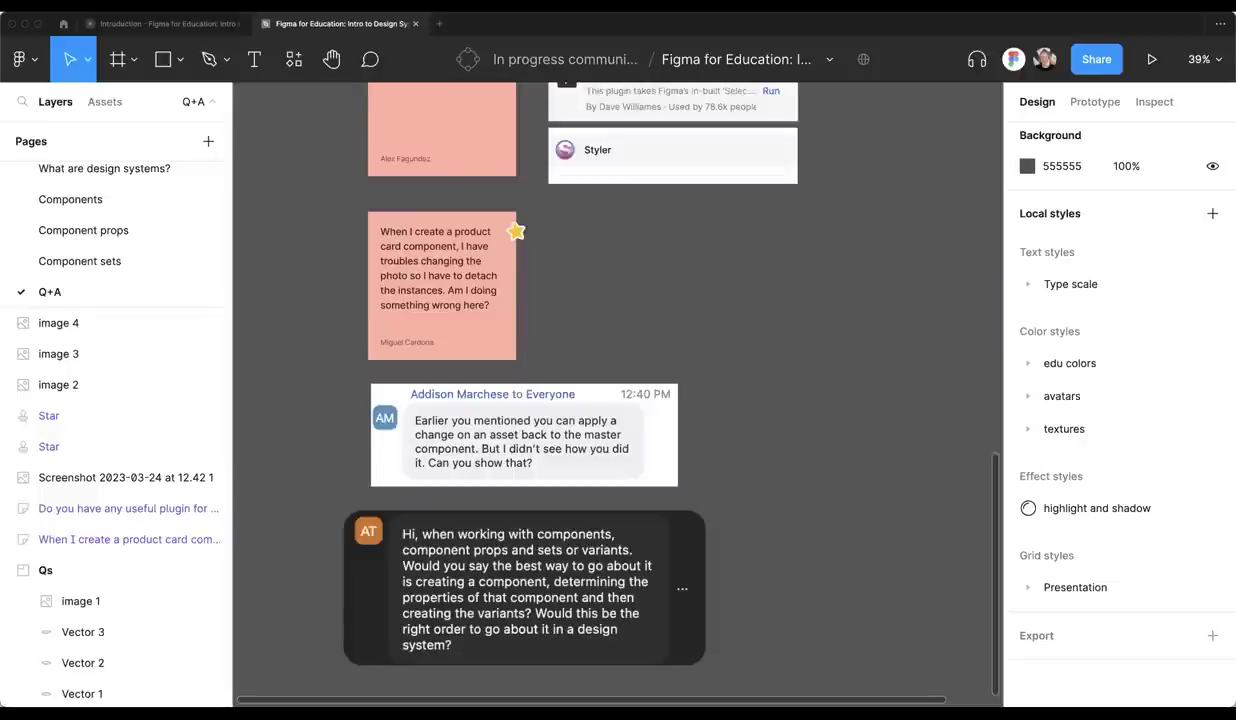
scroll(822, 290, down, 1)
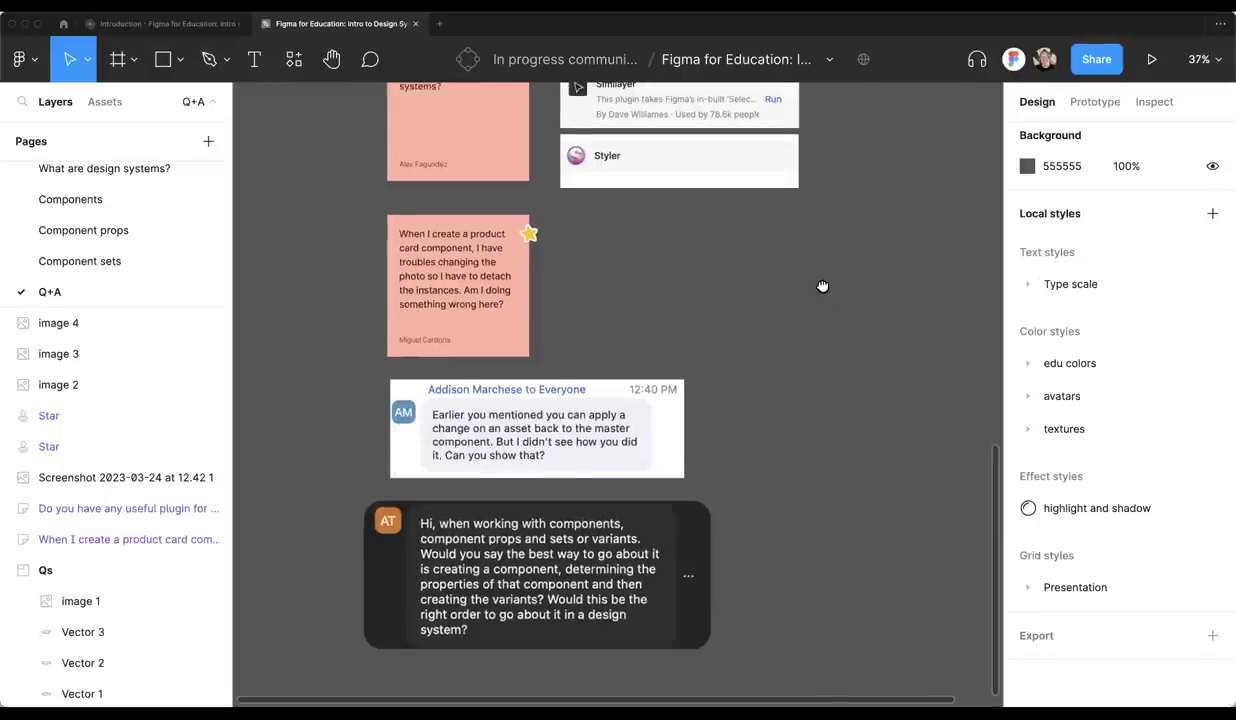
scroll(822, 287, up, 5)
scroll(817, 350, down, 3)
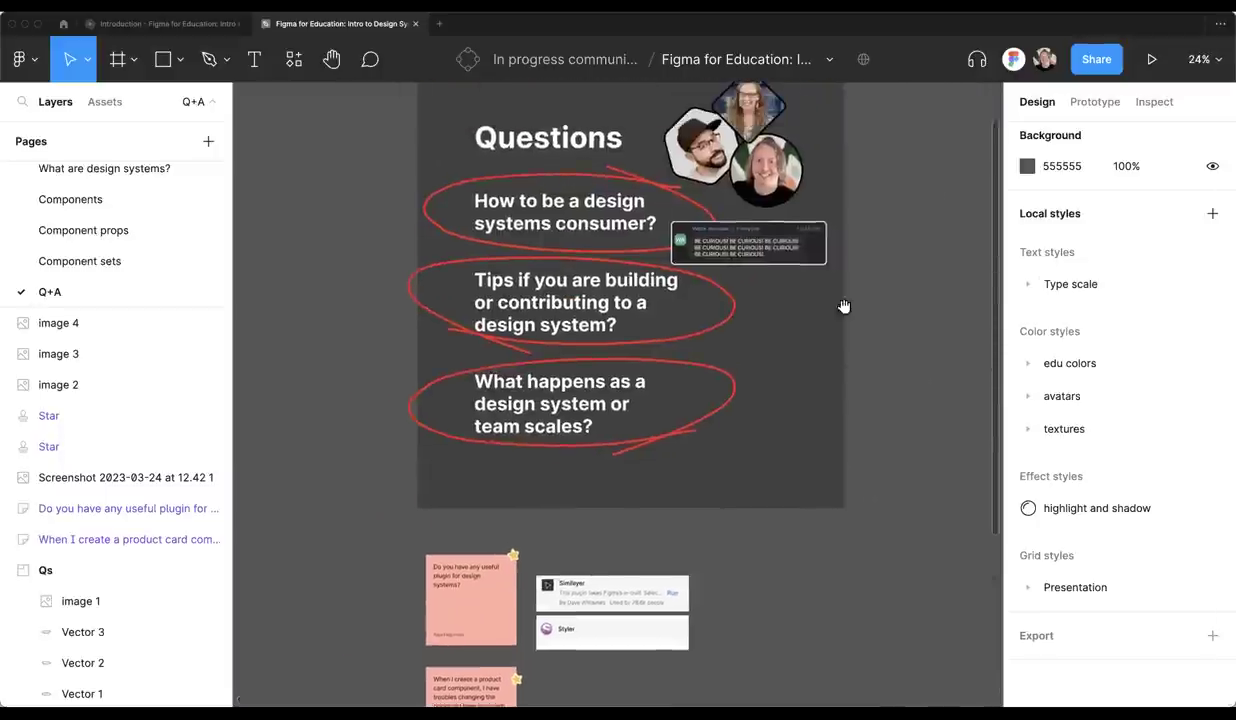
scroll(844, 306, up, 2)
scroll(847, 268, up, 2)
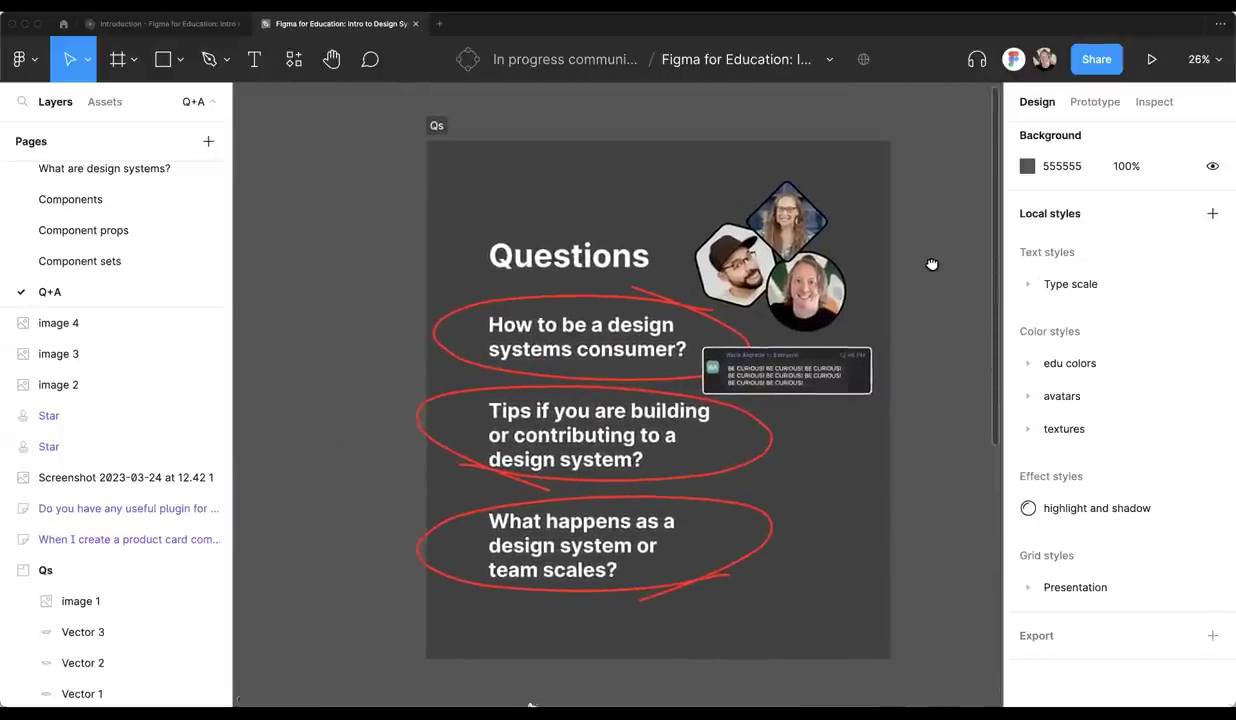
scroll(927, 265, up, 2)
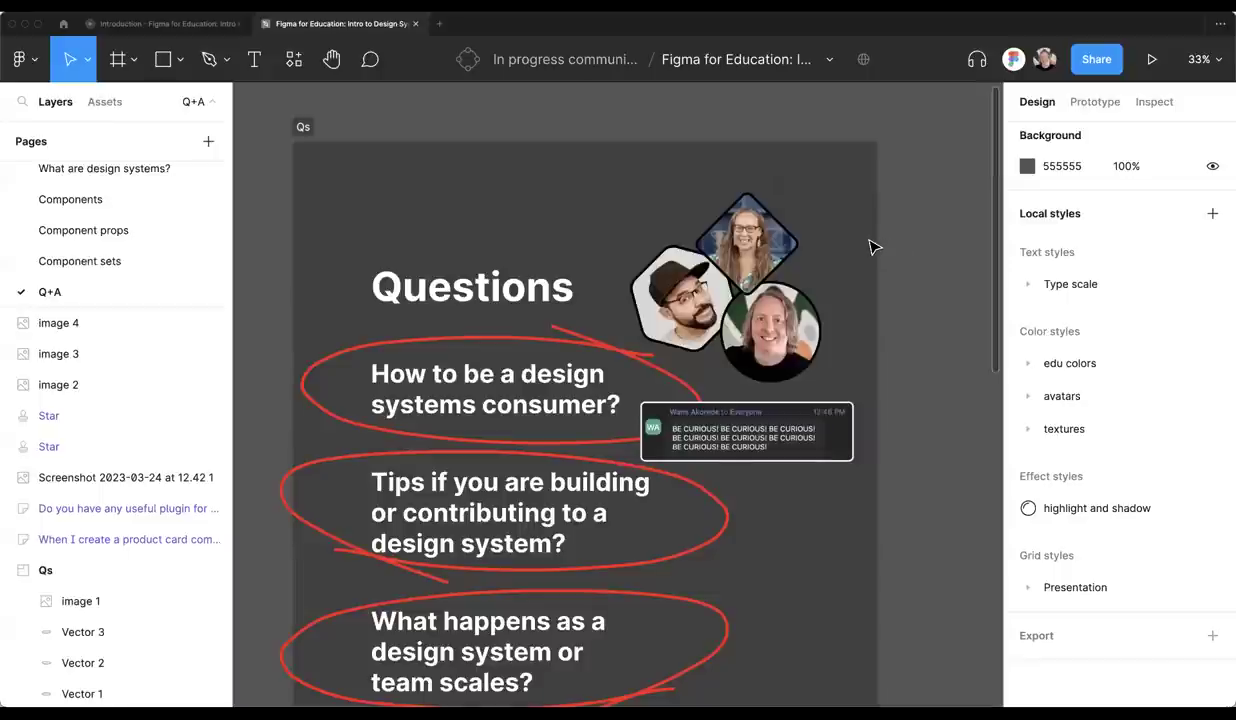
Draw yellow EFFF36 pencil scribbles and short rays around the portrait photos beside the Questions heading in the Qs frame
key(p)
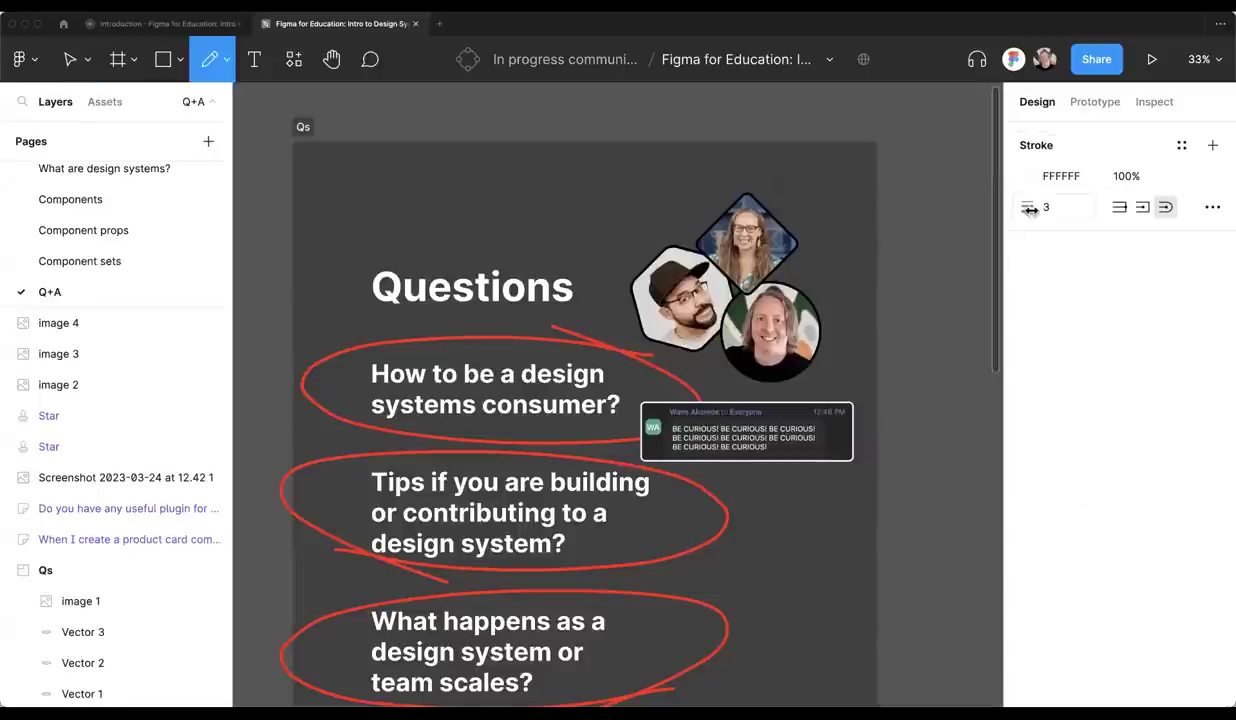
click(1029, 176)
click(860, 458)
mouse_move(945, 215)
mouse_down()
mouse_move(957, 207)
mouse_move(950, 182)
mouse_up()
mouse_move(660, 200)
mouse_down()
mouse_move(676, 212)
mouse_move(800, 176)
mouse_move(825, 225)
mouse_move(800, 256)
mouse_up()
mouse_move(677, 177)
mouse_down()
mouse_move(693, 190)
mouse_move(739, 171)
mouse_move(828, 171)
mouse_up()
mouse_move(842, 207)
mouse_down()
mouse_move(859, 204)
mouse_move(866, 255)
mouse_up()
drag(835, 283, 851, 311)
mouse_move(657, 250)
mouse_down()
mouse_move(640, 248)
mouse_move(660, 276)
mouse_up()
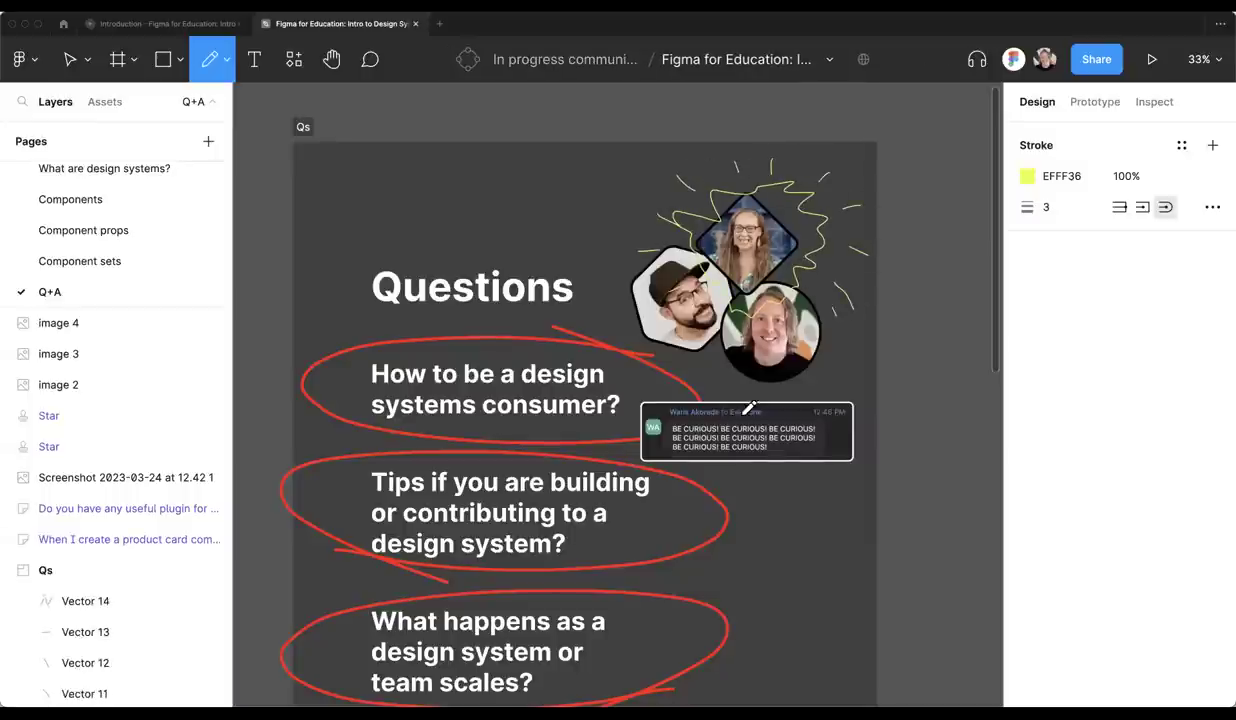